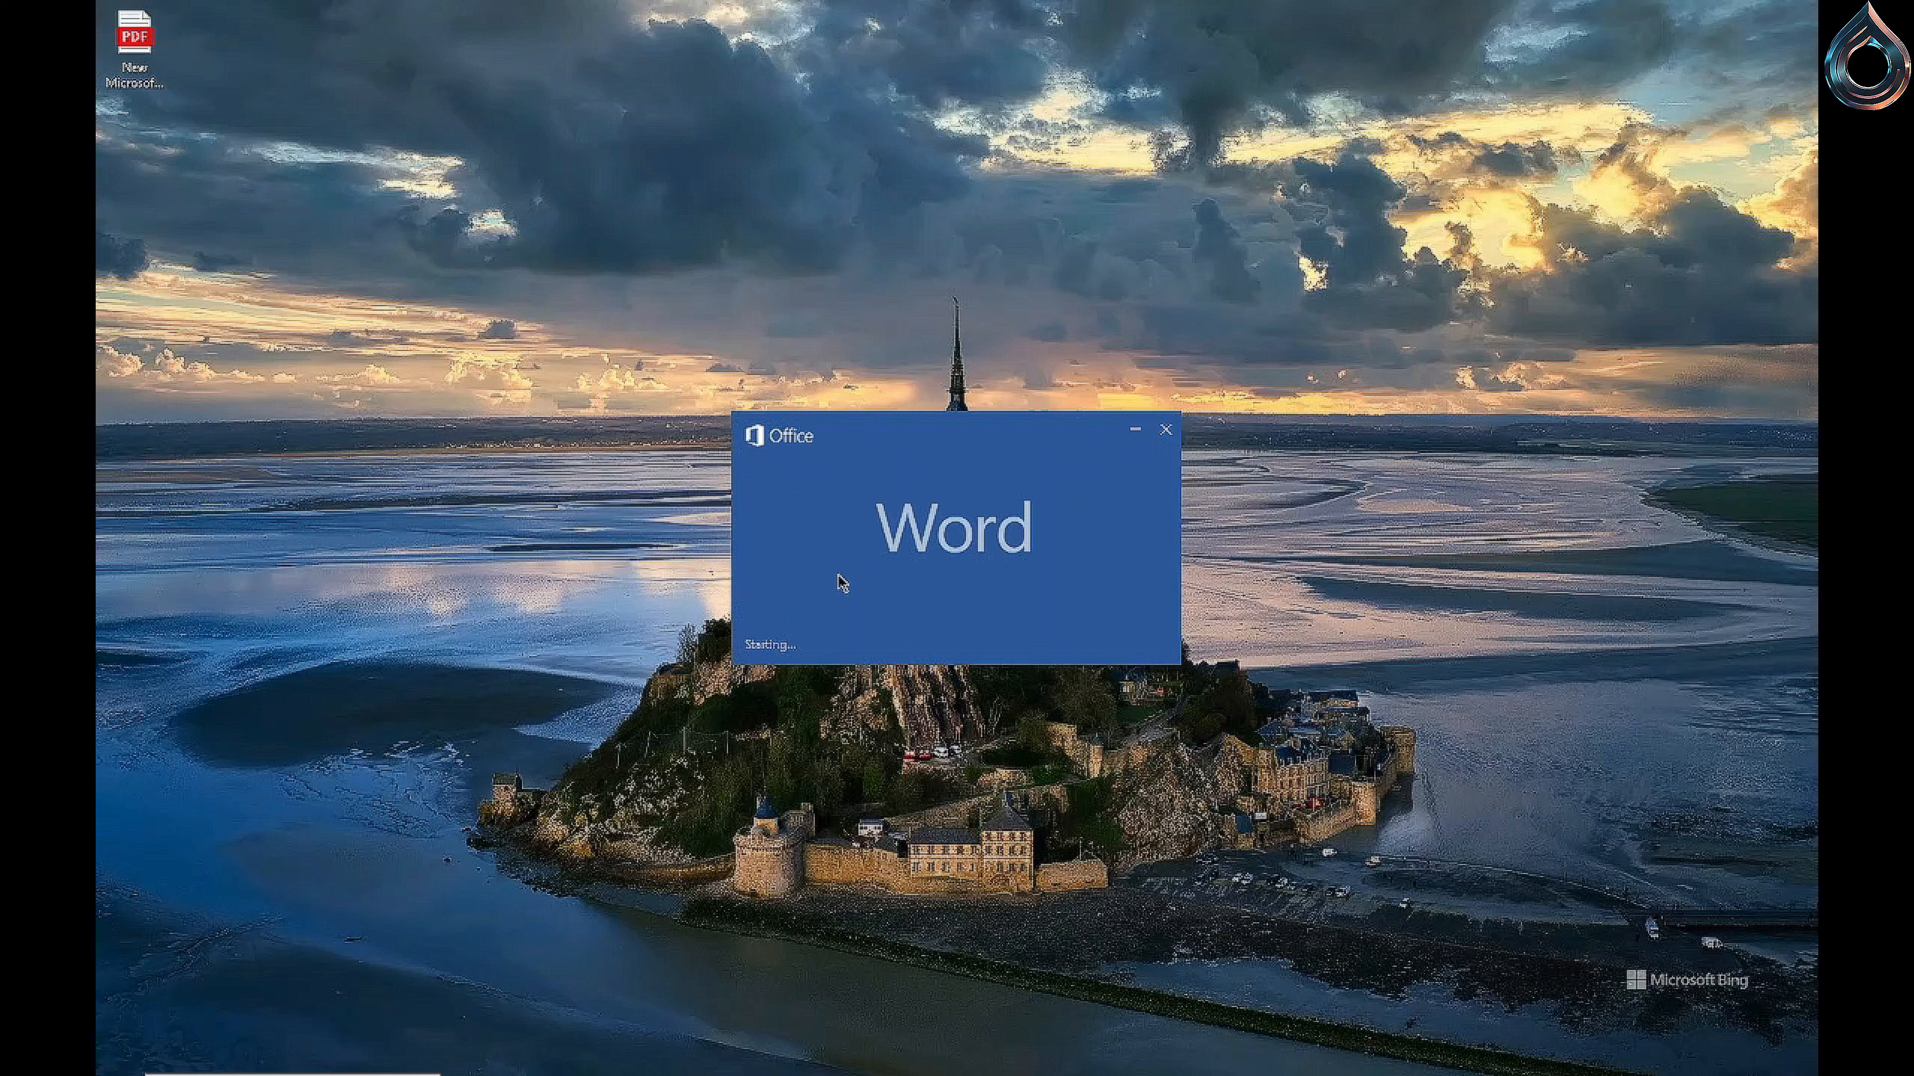
Step: Insert a table with five columns and six rows into the blank document
scroll(1337, 793, "down", 2)
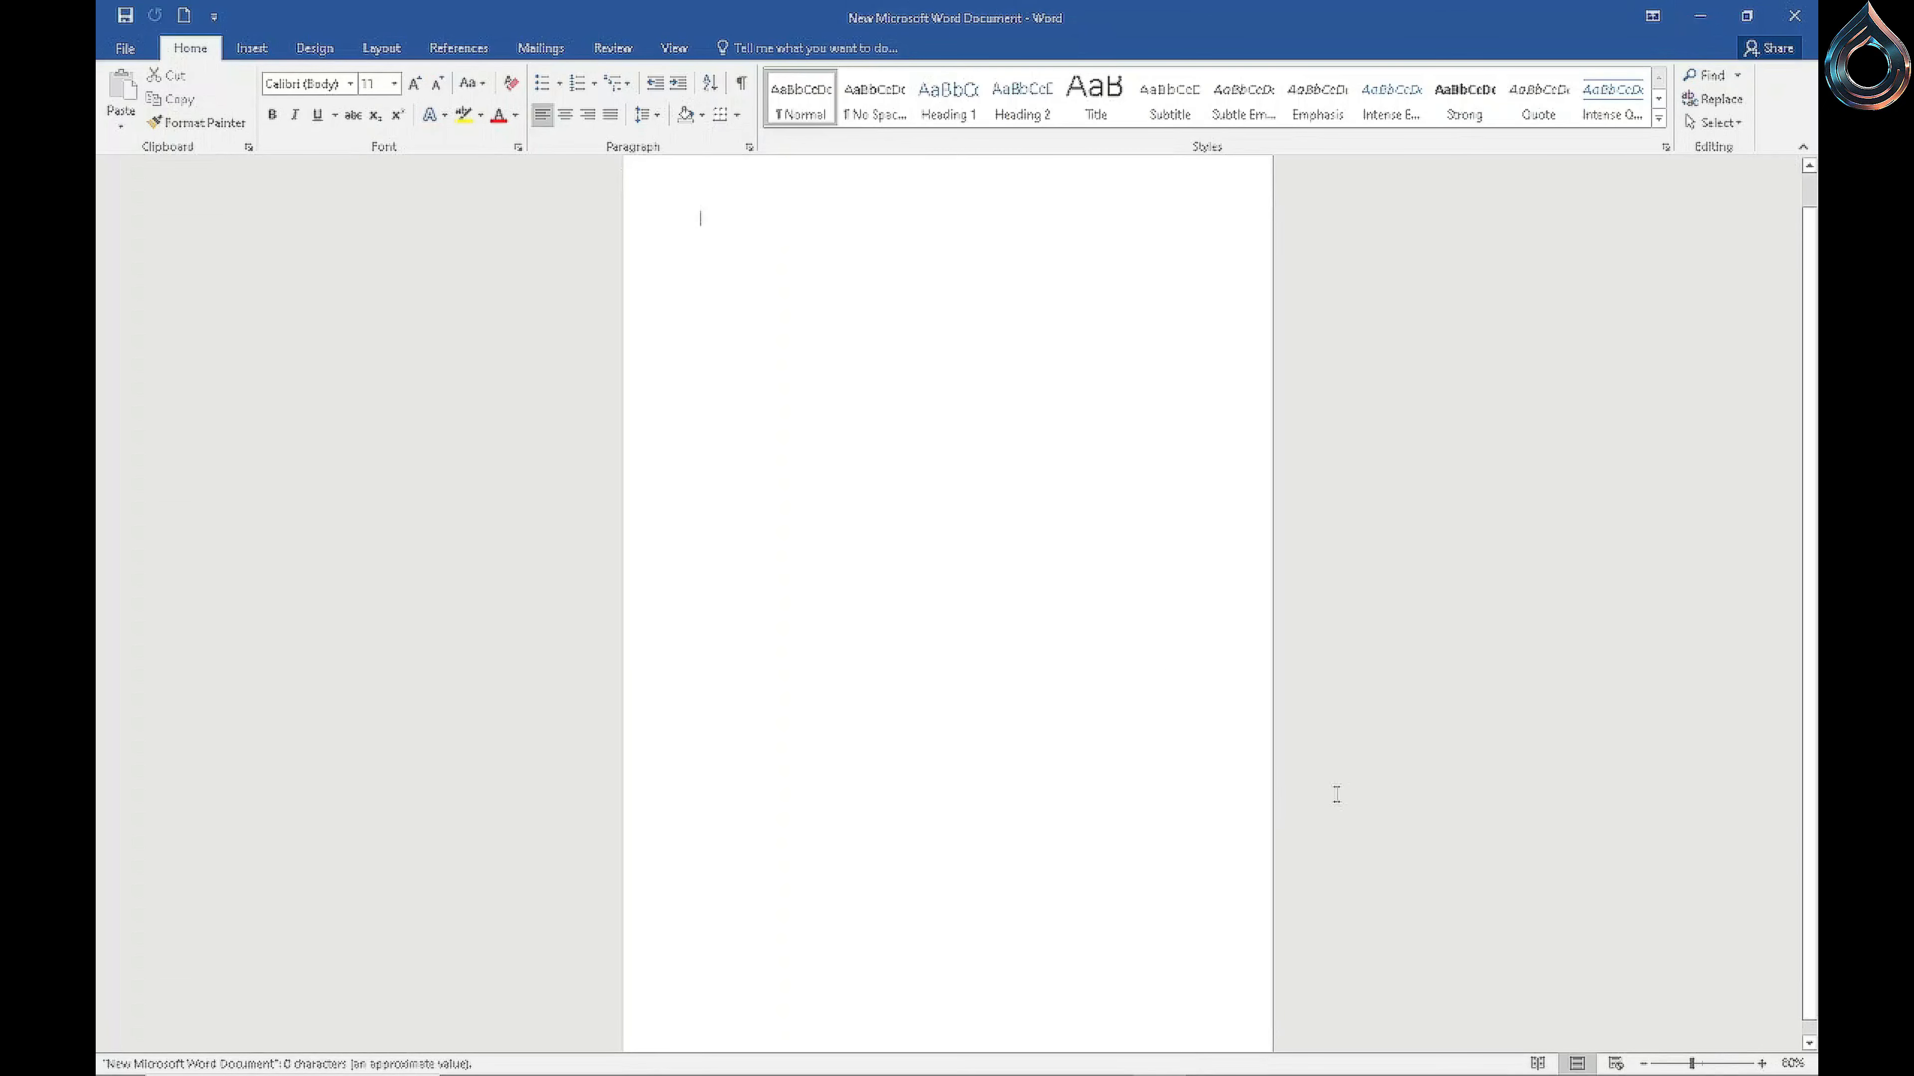
scroll(1335, 789, "up", 2)
scroll(1336, 793, "down", 2)
scroll(1337, 793, "up", 2)
left_click(253, 50)
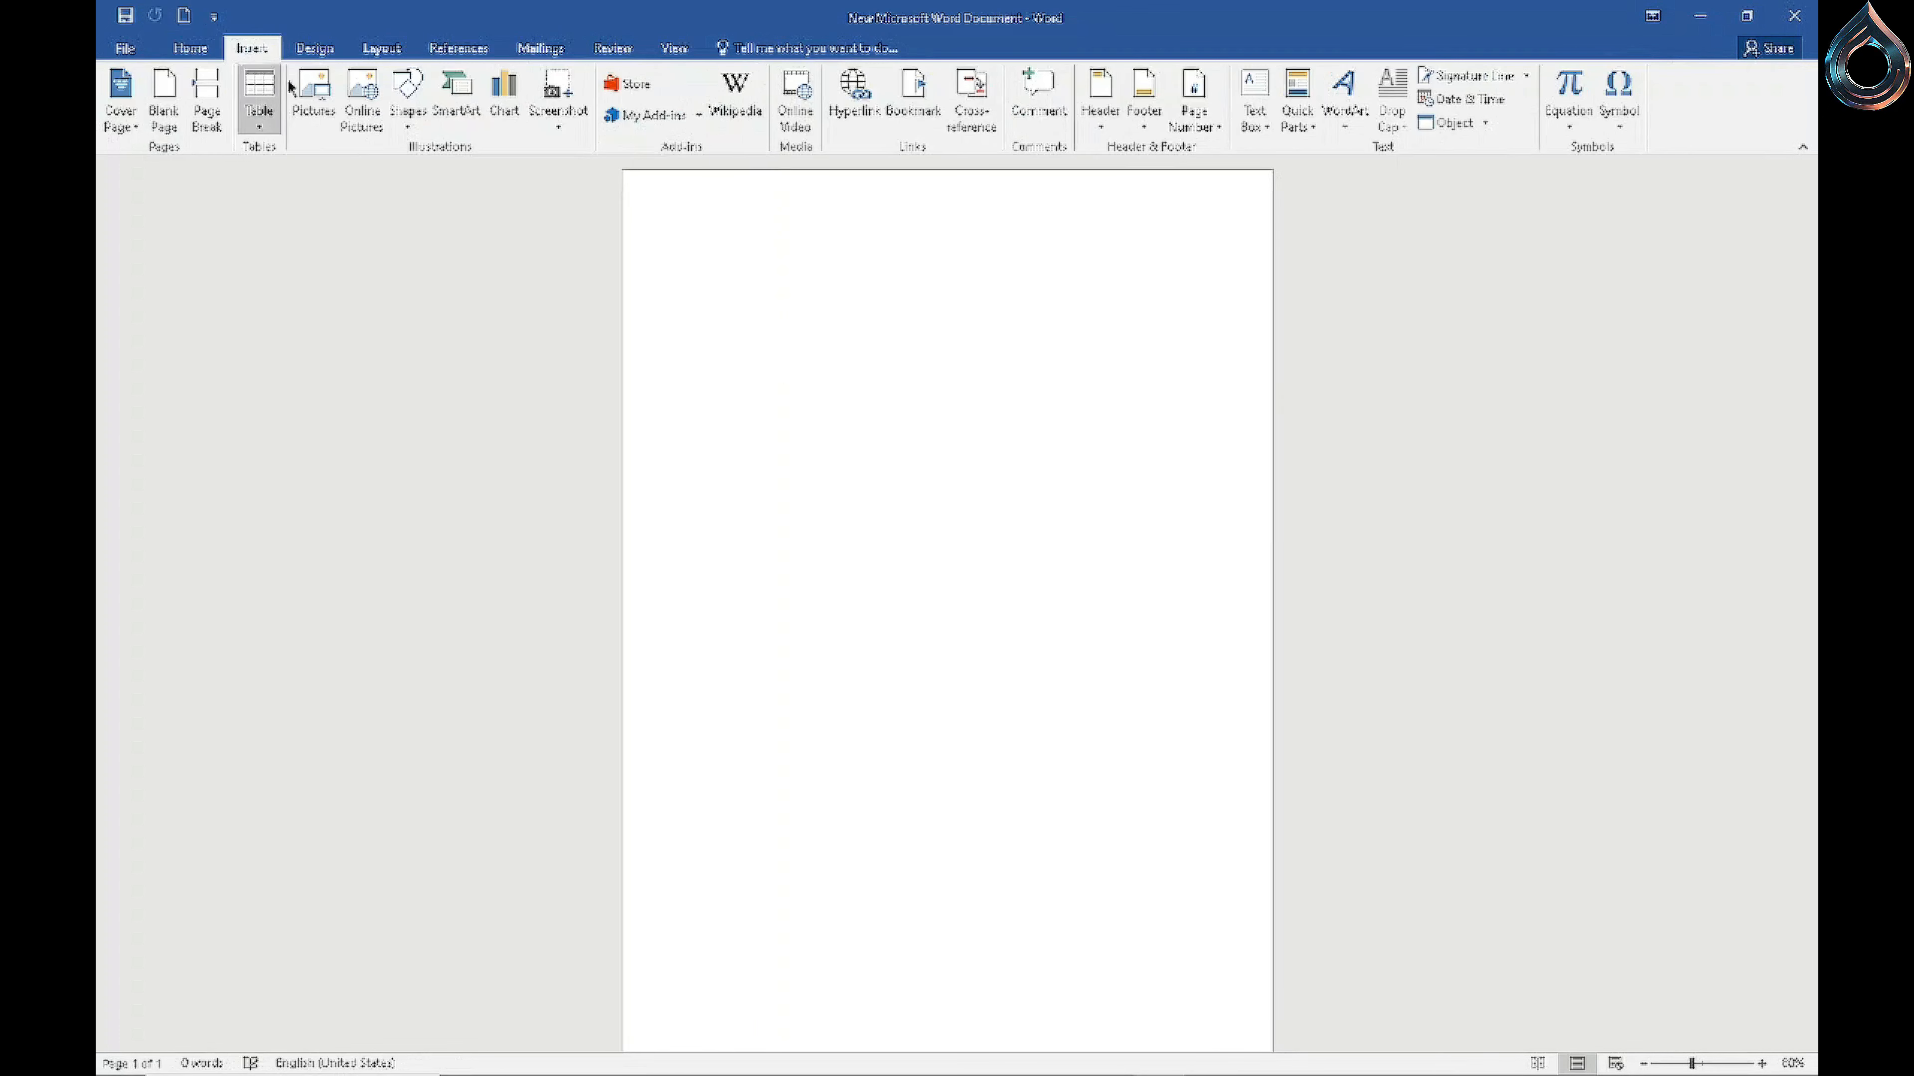
left_click(258, 121)
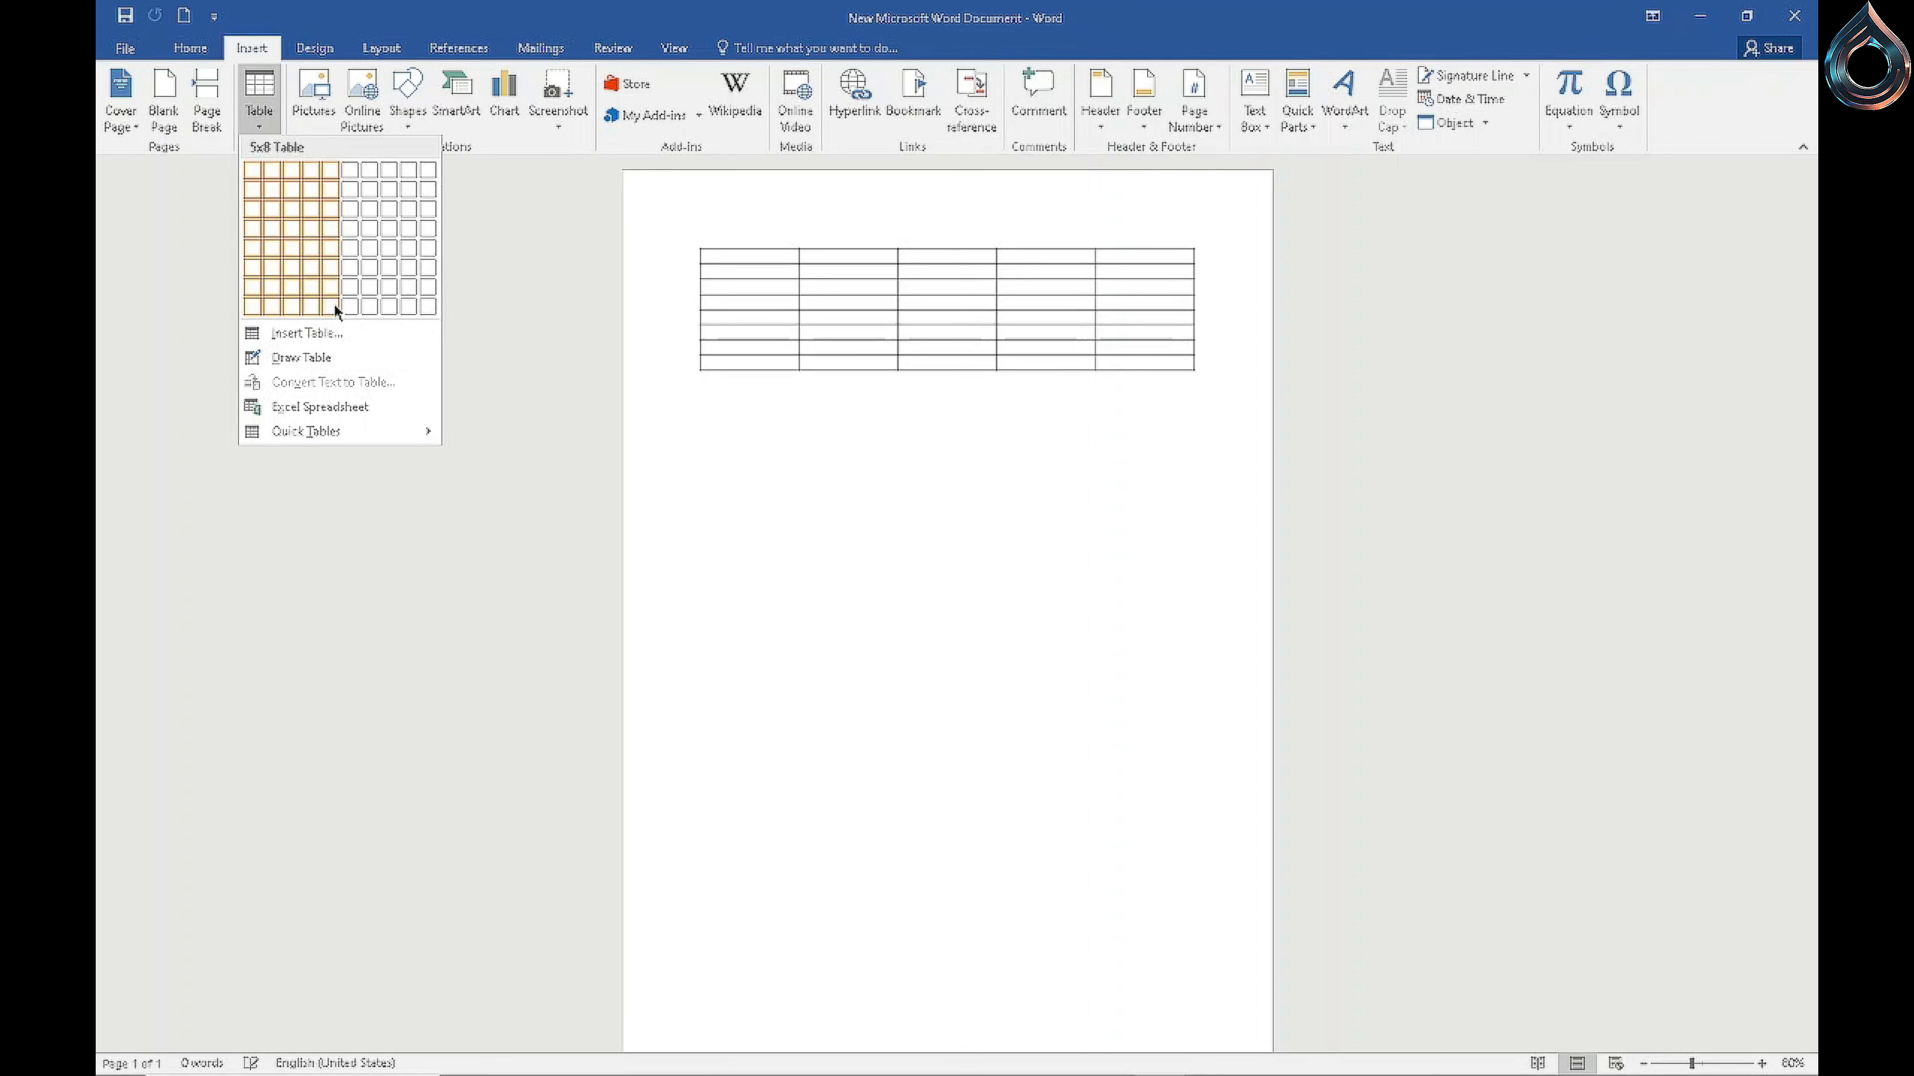
left_click(331, 265)
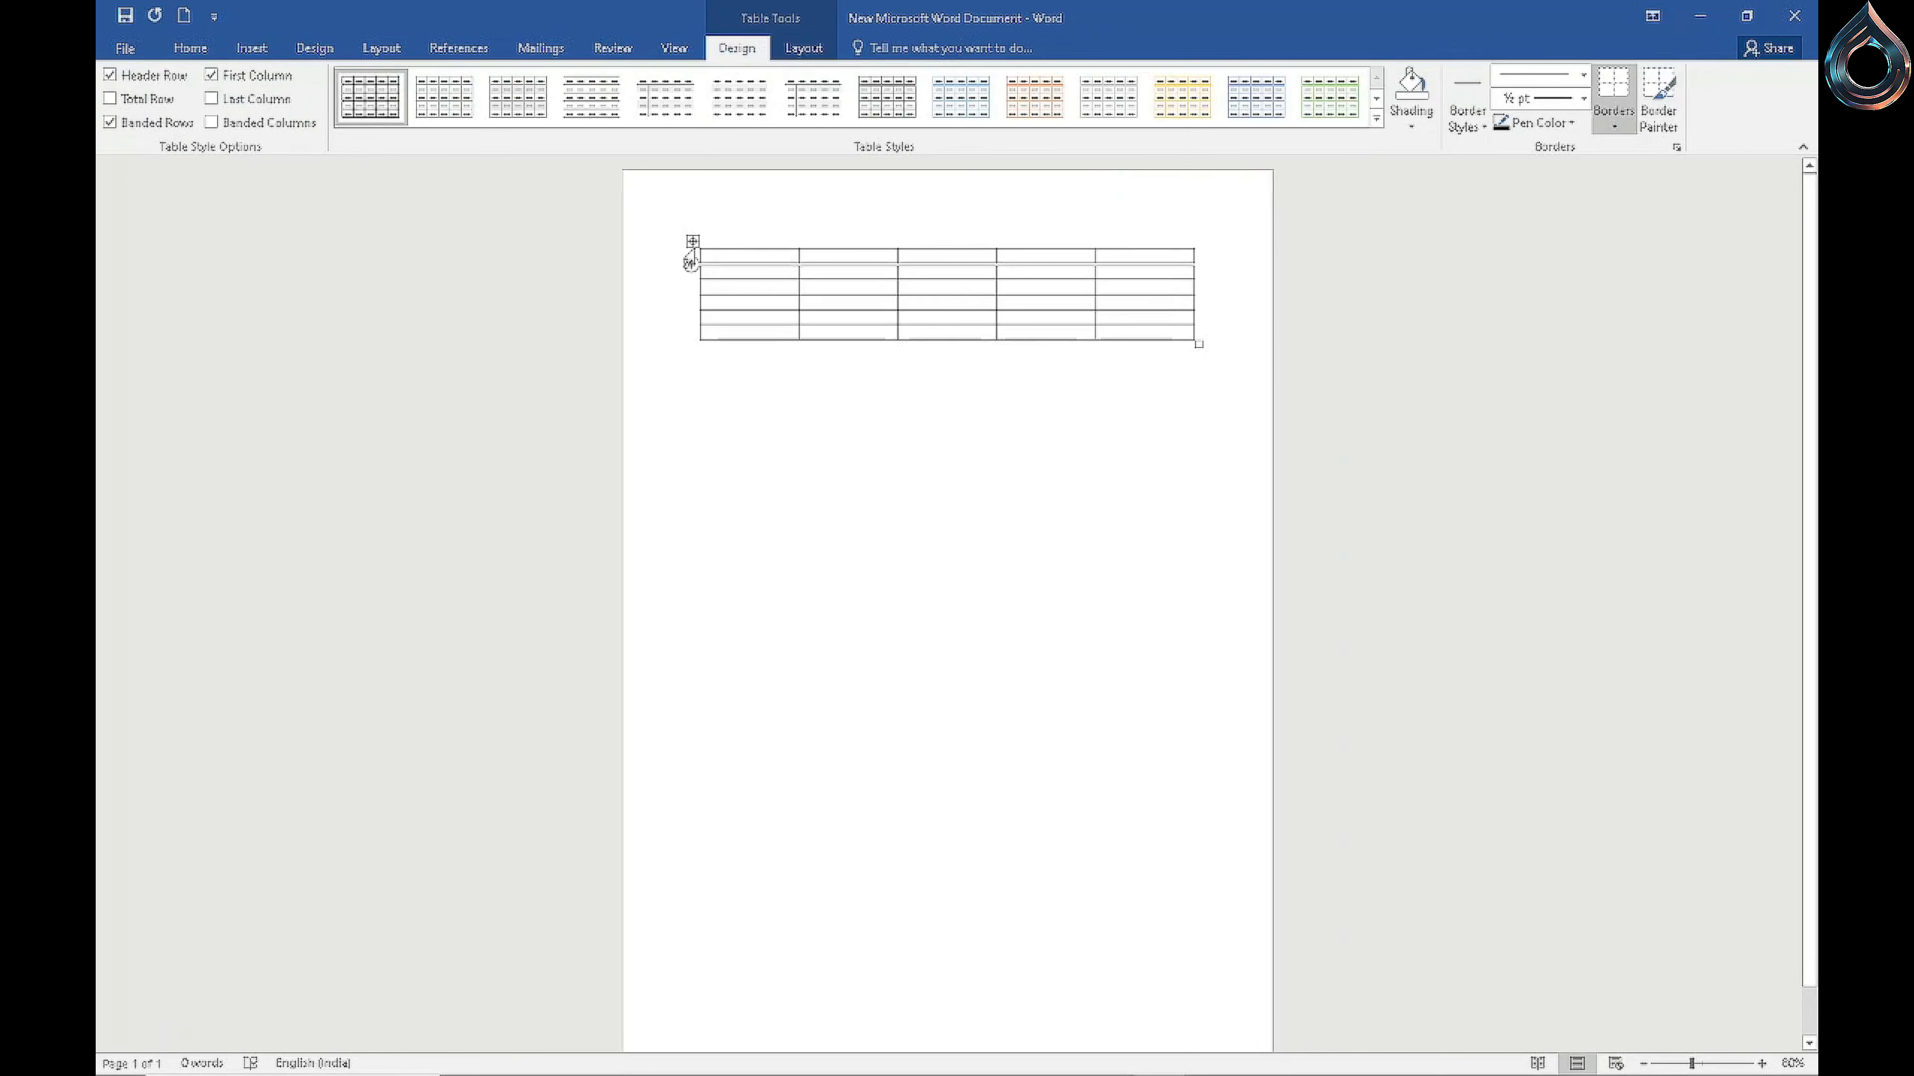
Step: Move the table down the page and widen it by extending its left and right outer borders
left_click_drag(693, 256, 691, 445)
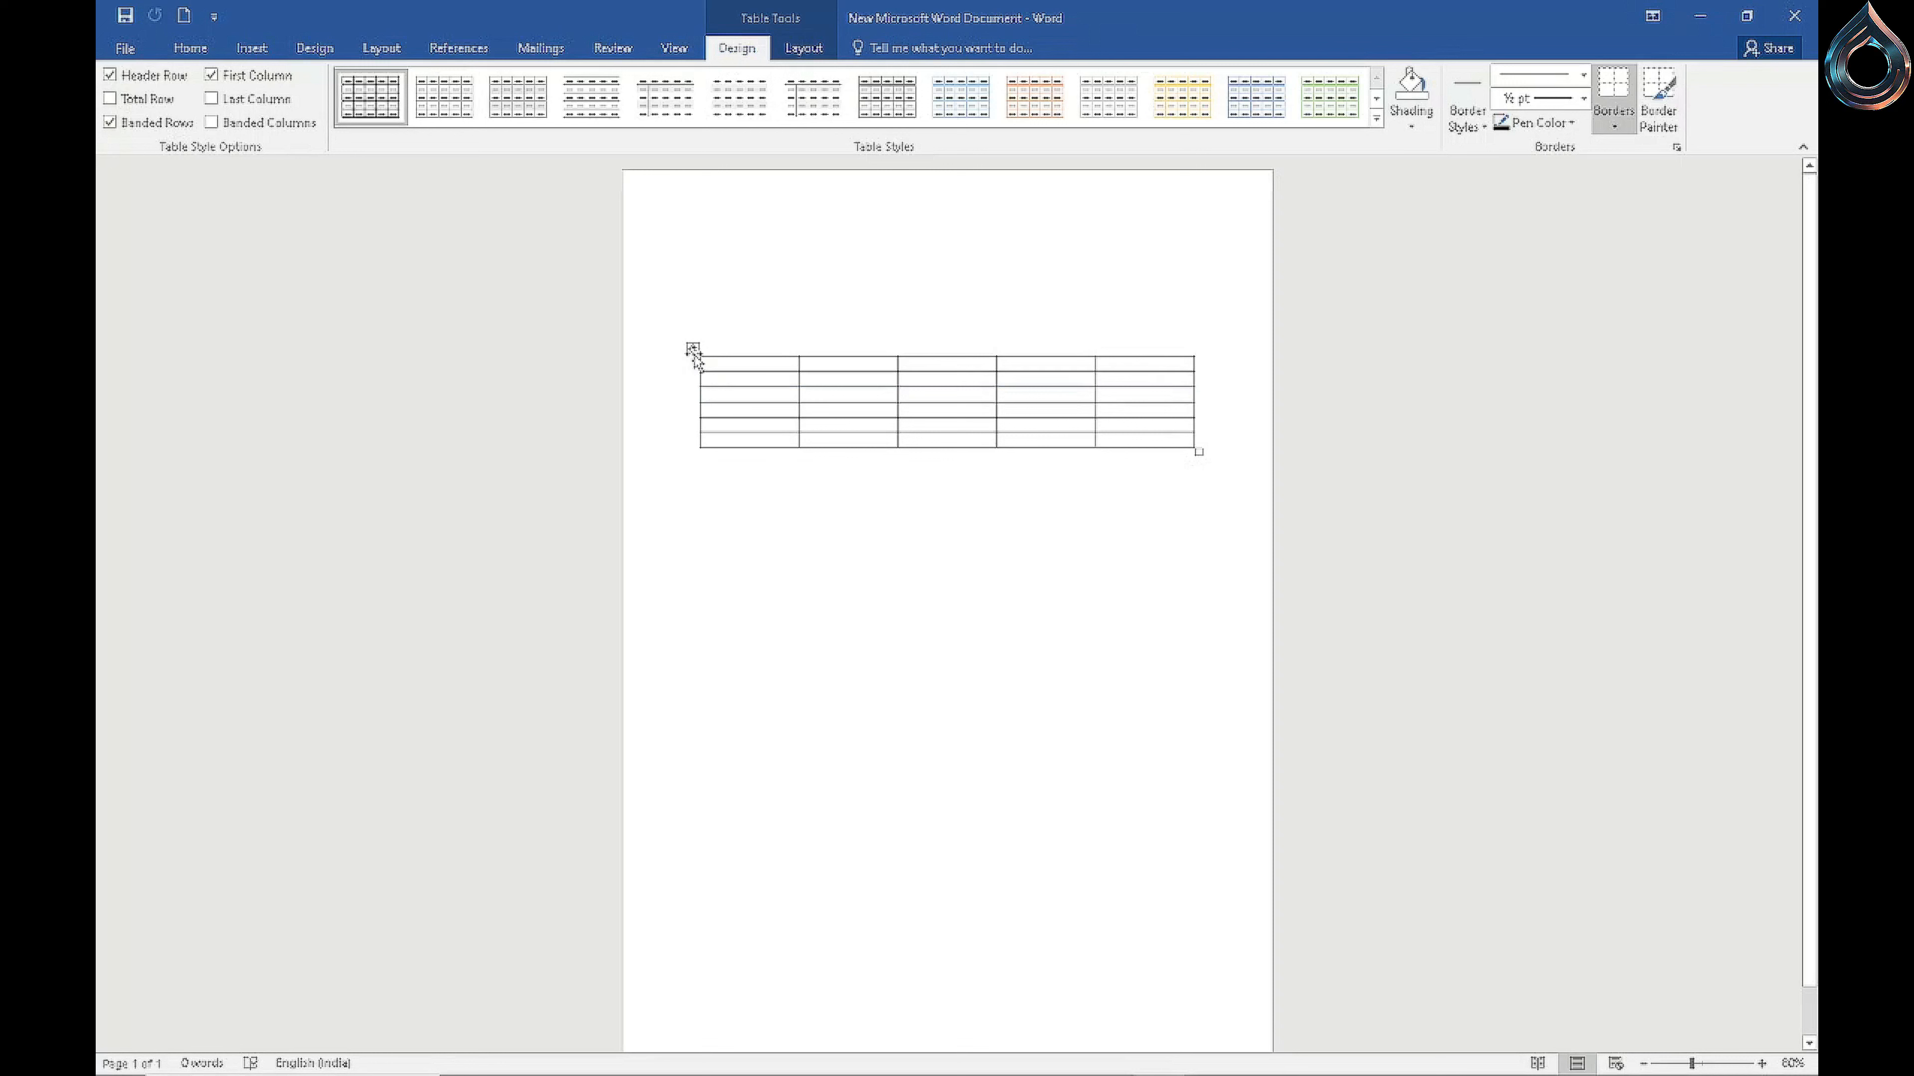
left_click(692, 348)
left_click_drag(699, 376, 652, 389)
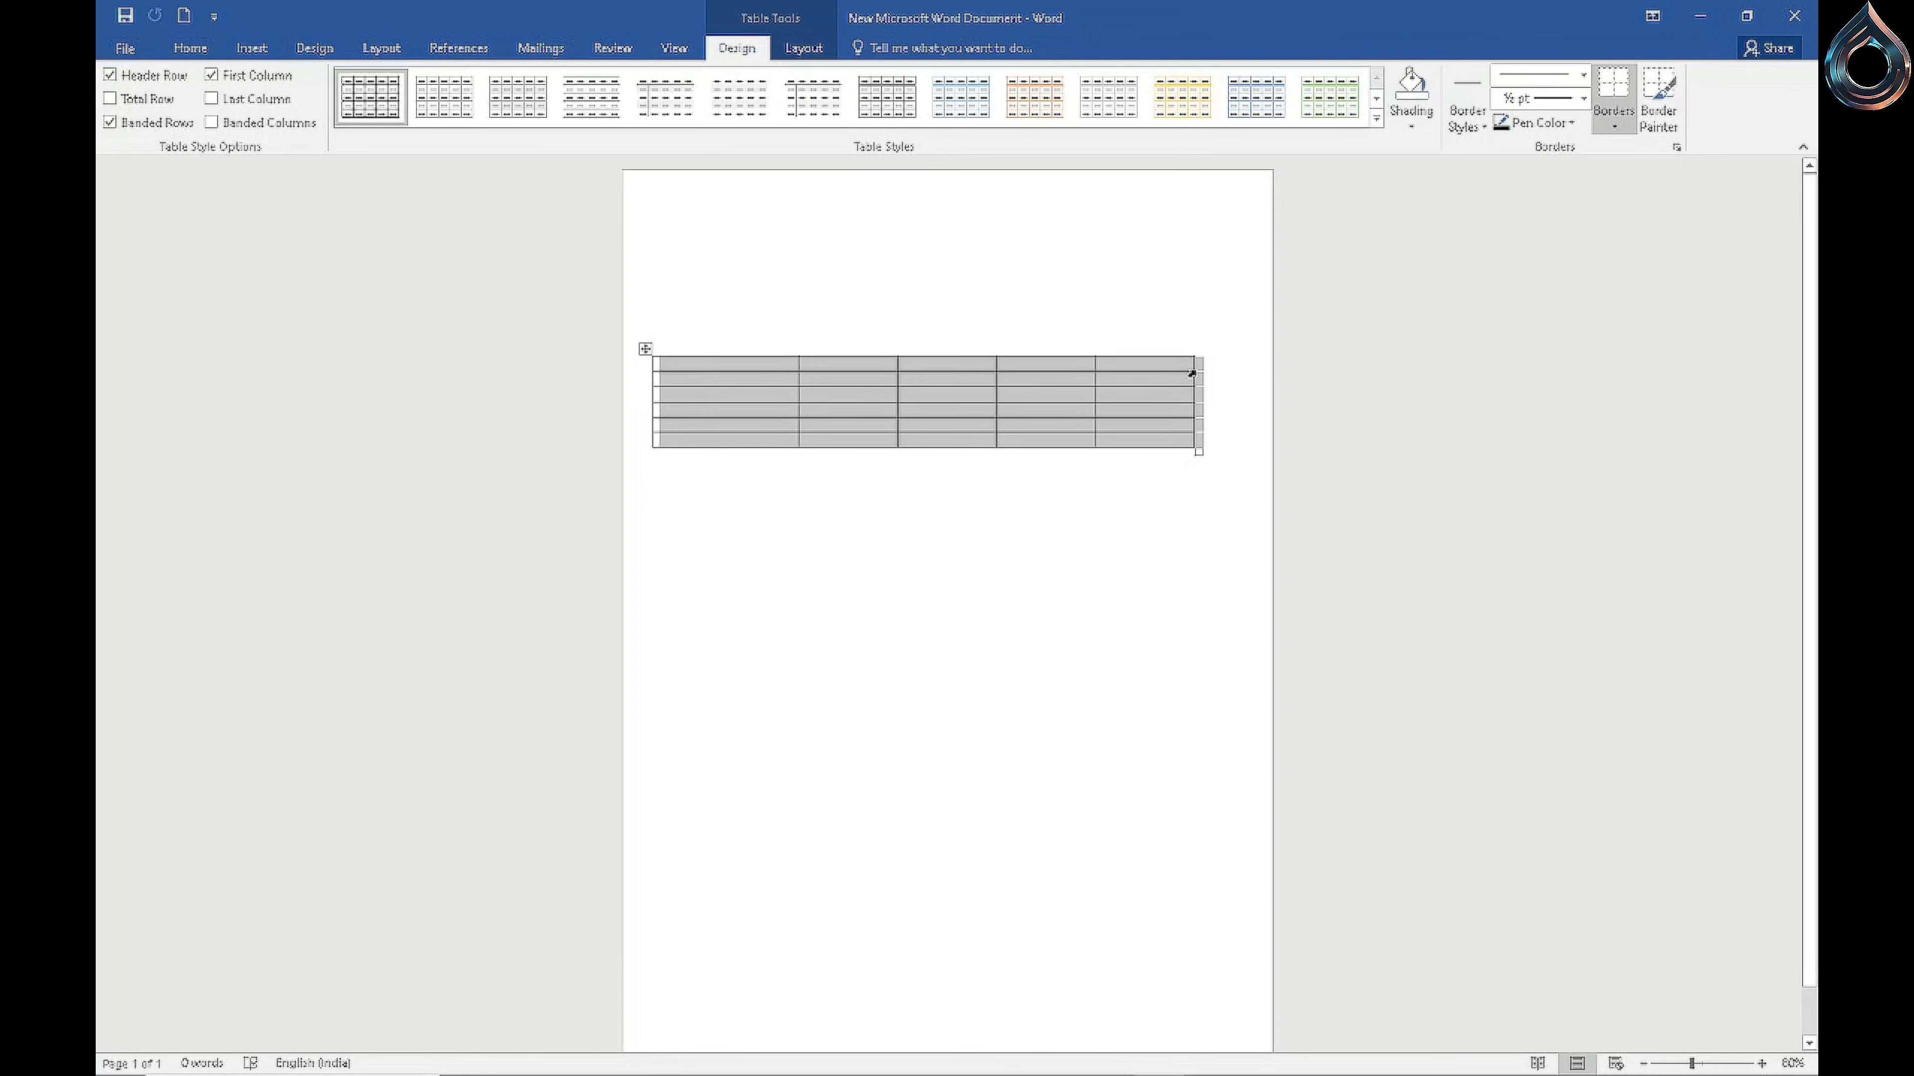
left_click_drag(1194, 363, 1237, 392)
Step: Increase the height of all six table rows, keeping them roughly equal
left_click_drag(872, 371, 885, 403)
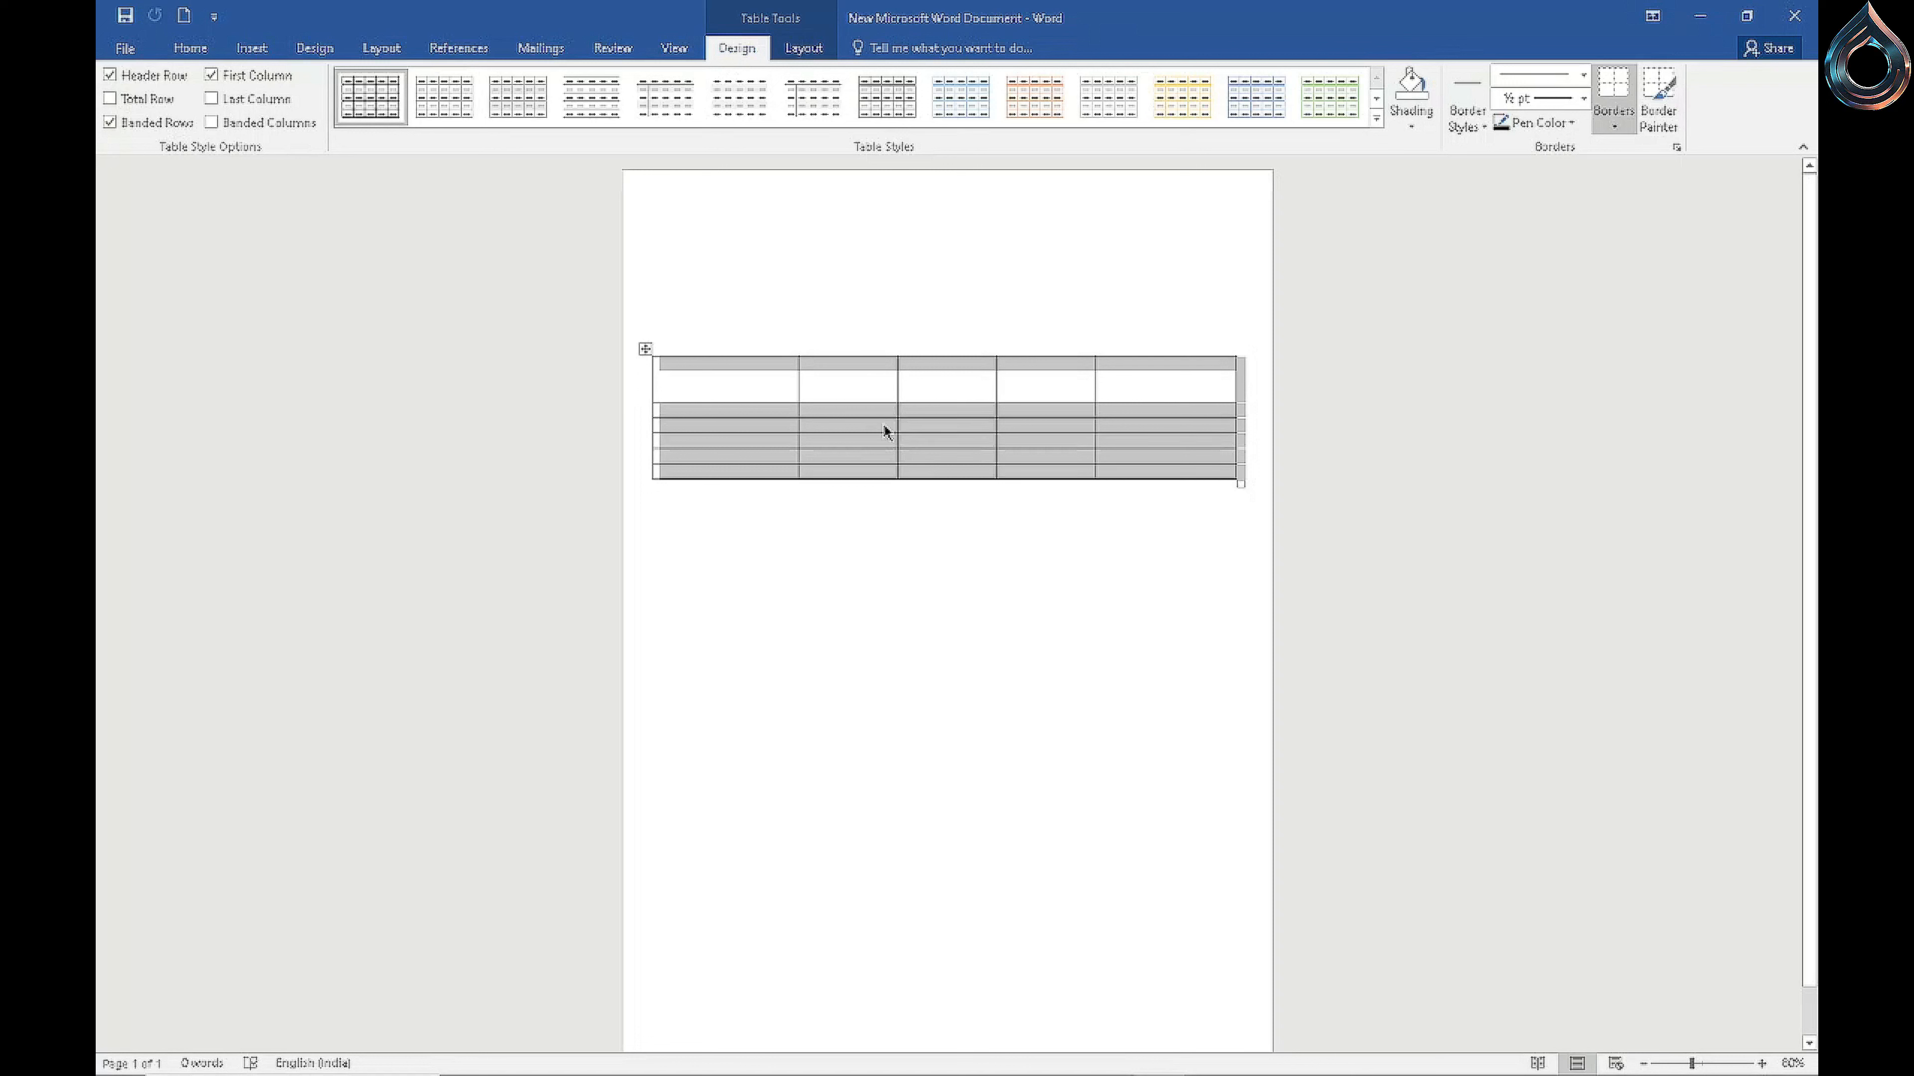
left_click(882, 414)
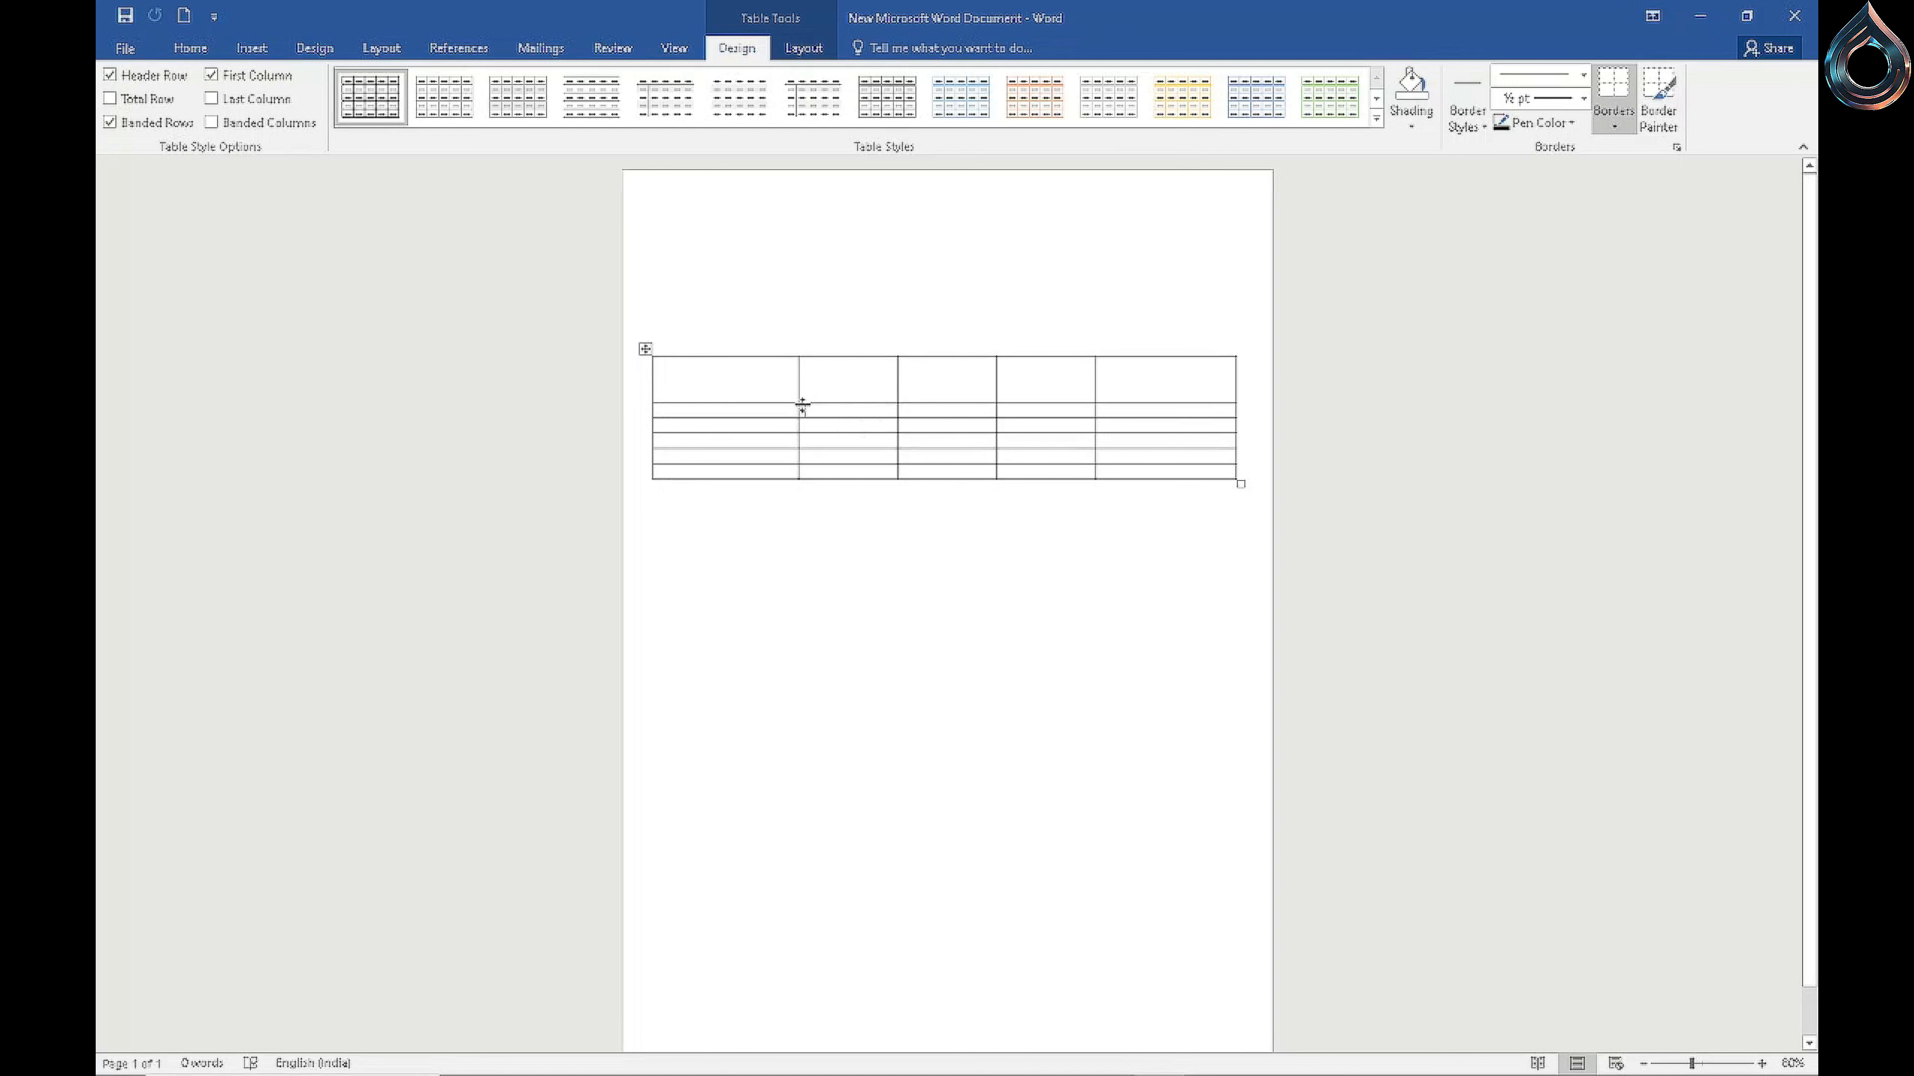
key("ctrl+a")
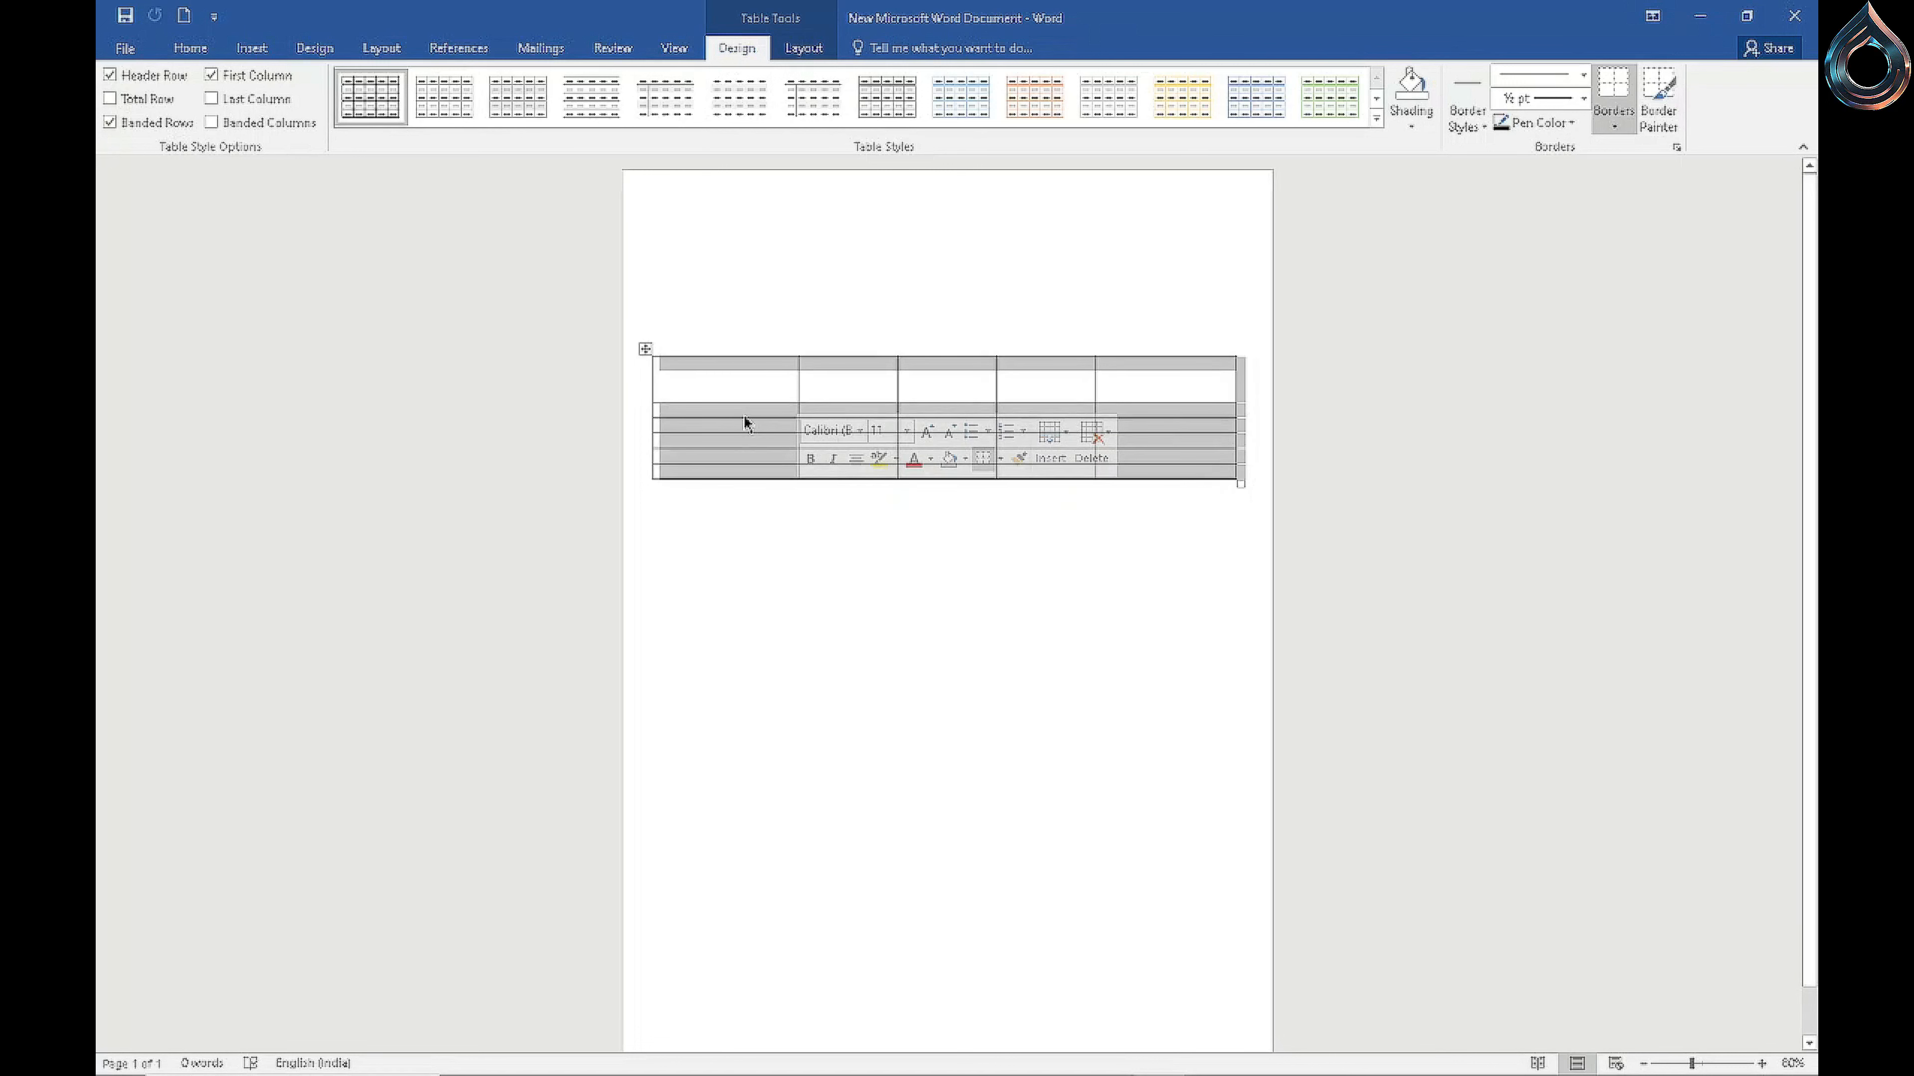
left_click_drag(744, 418, 752, 450)
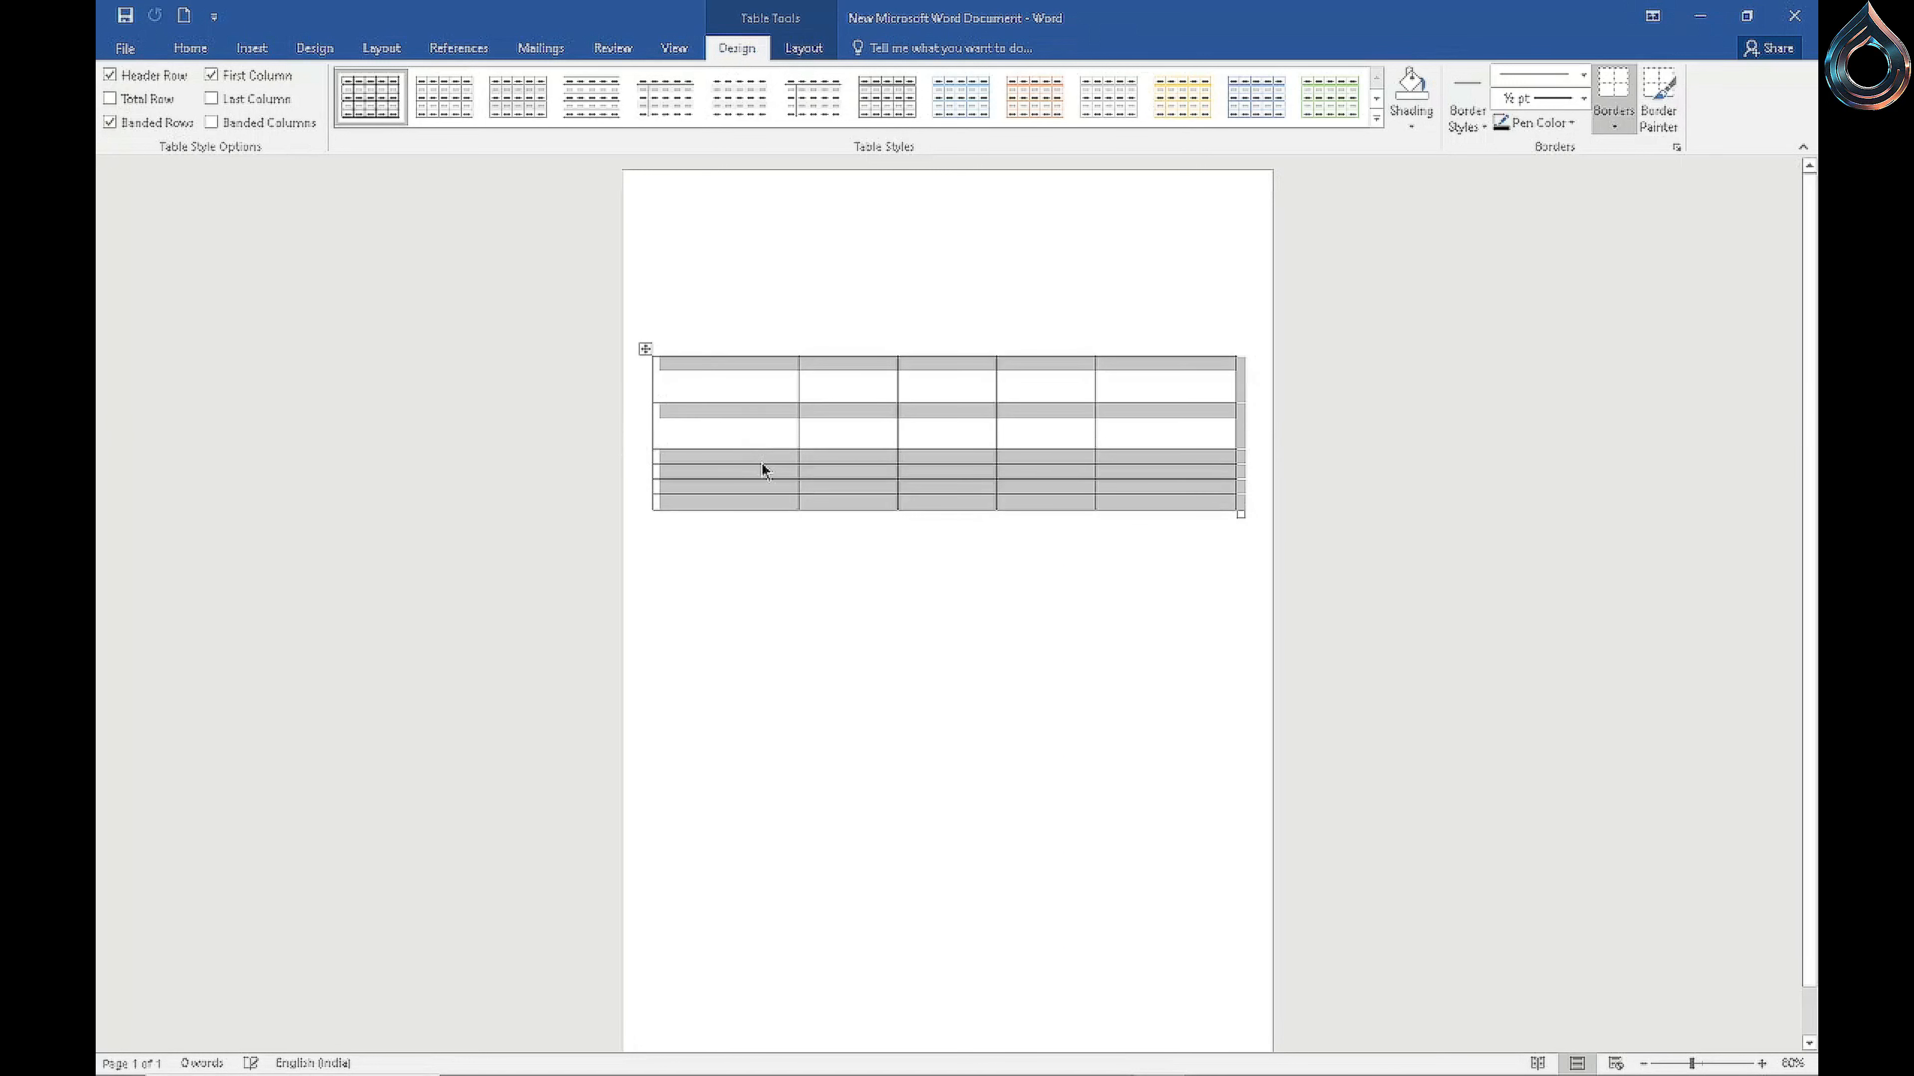
left_click(759, 467)
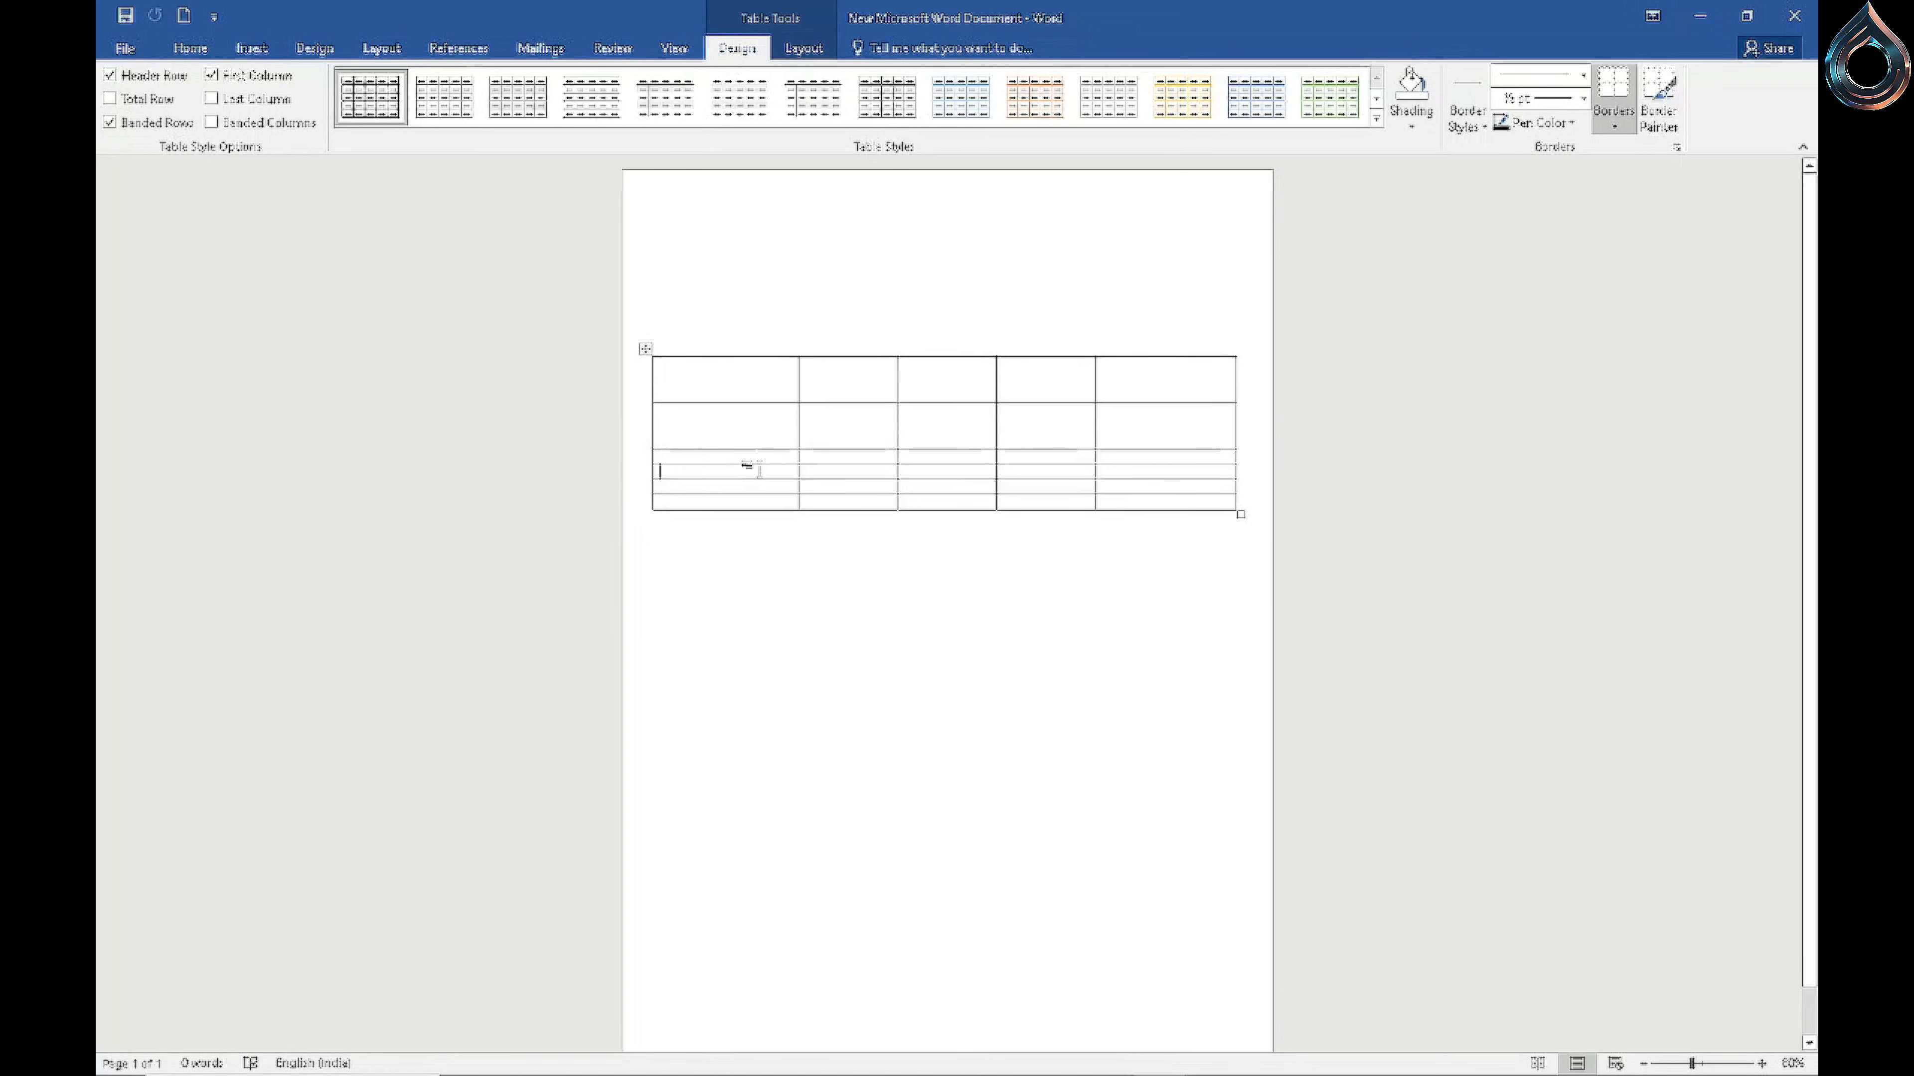
double_click(759, 468)
left_click_drag(759, 465, 800, 639)
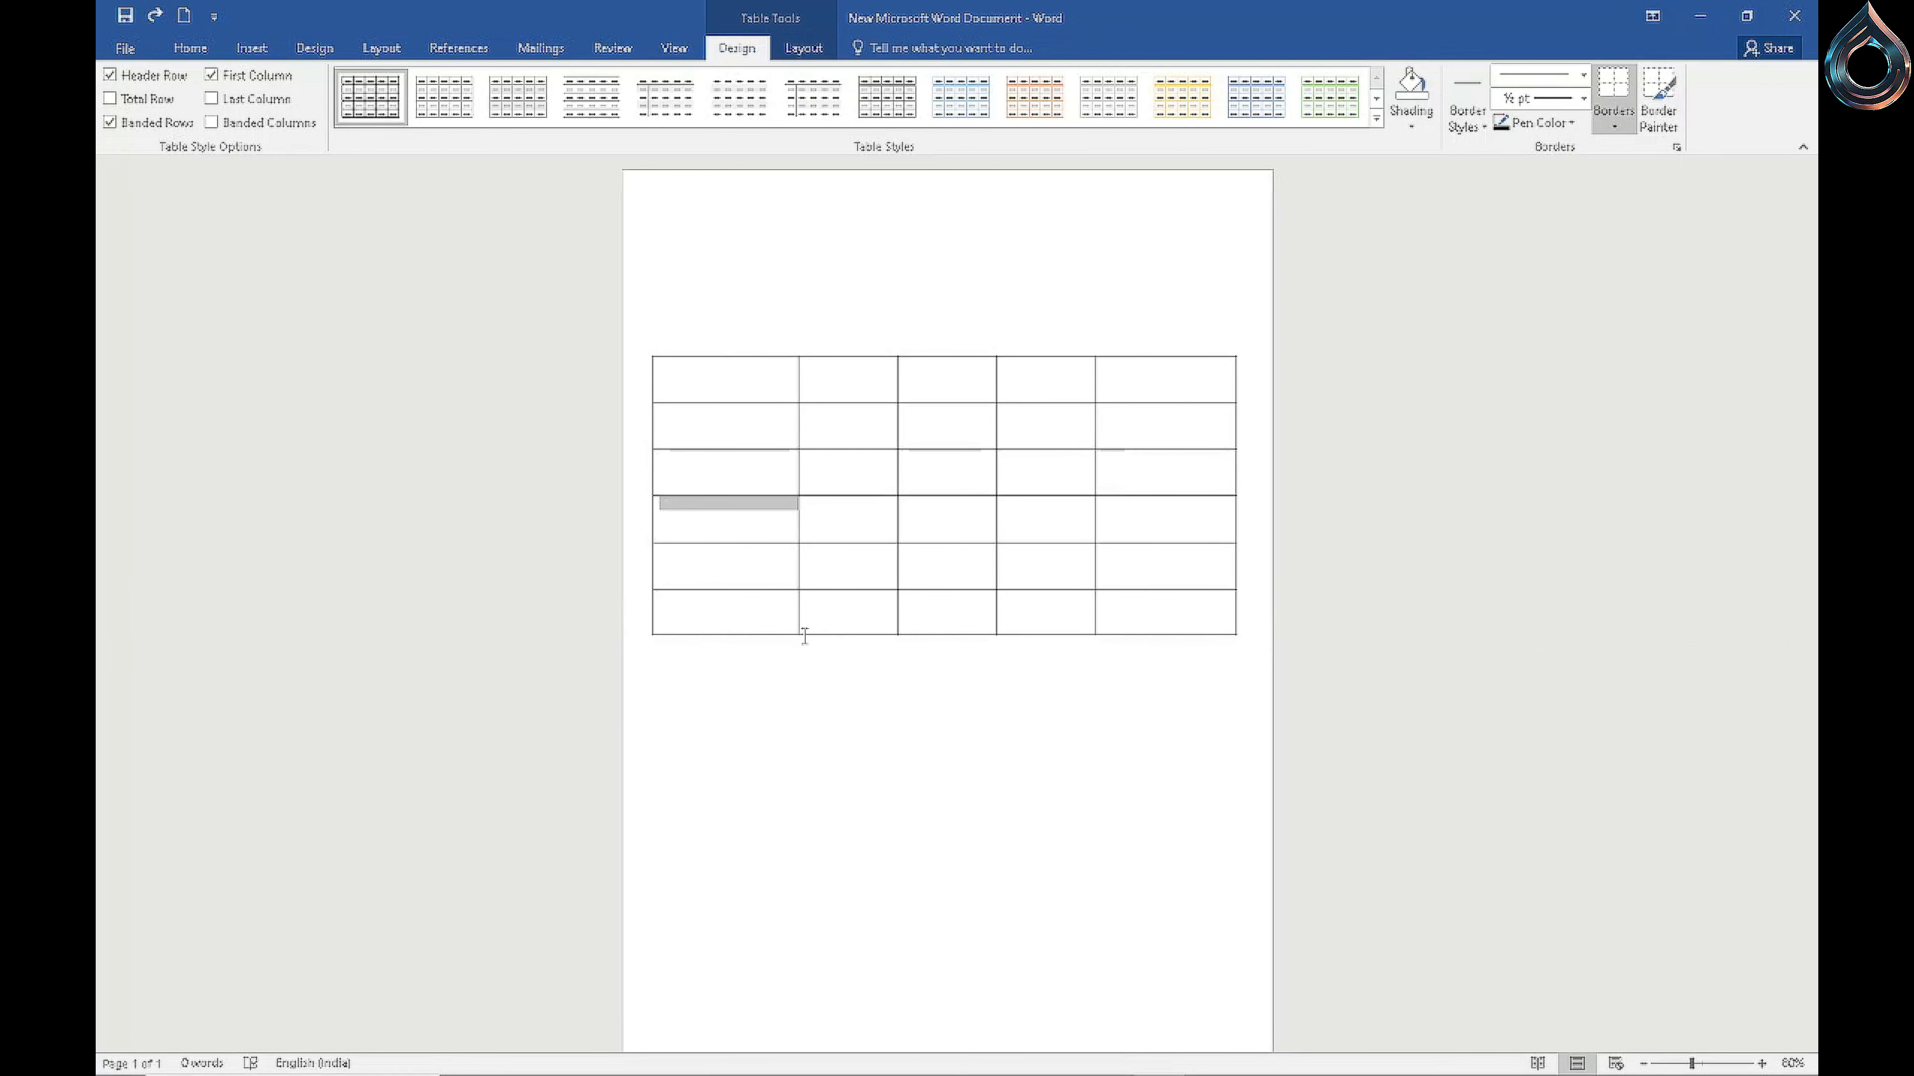
Step: Shift the table's four inner column borders to the right to rebalance the column widths, and move the table slightly lower
left_click(1097, 385)
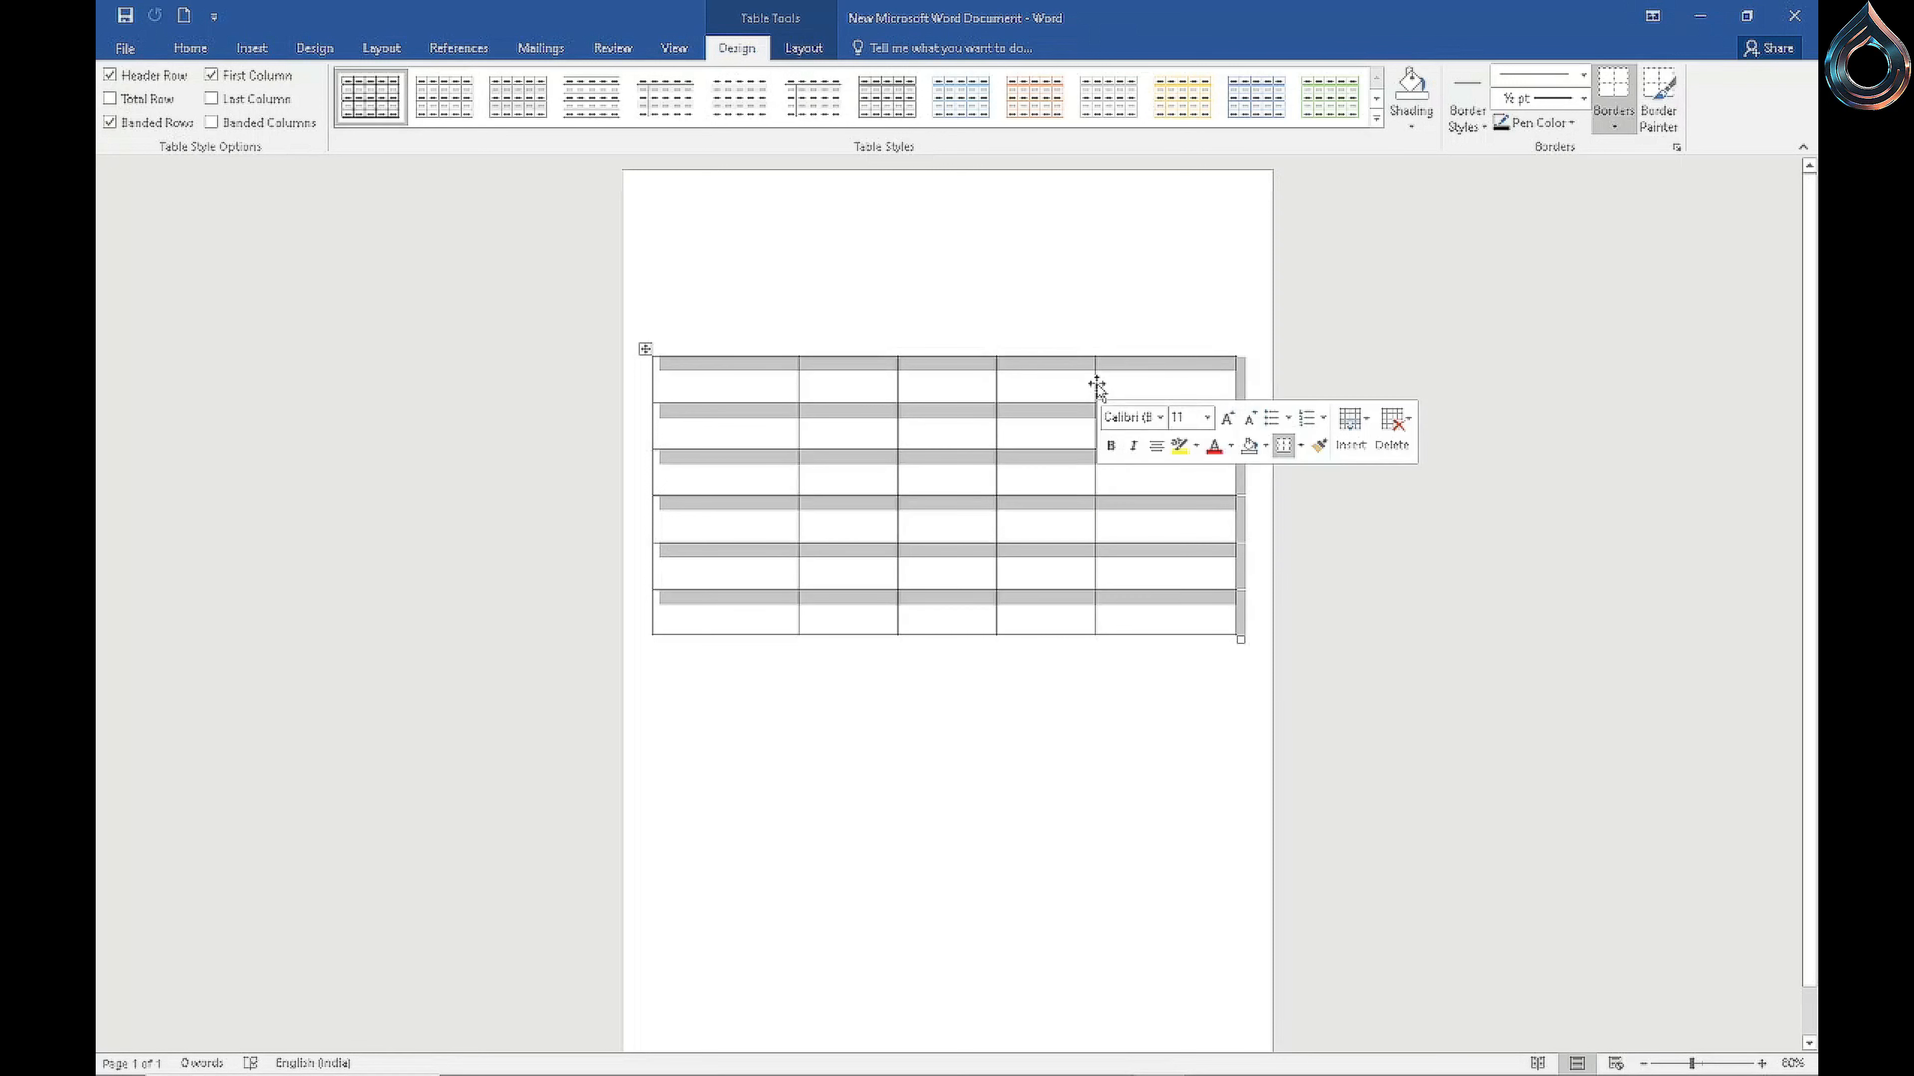
left_click_drag(1093, 366, 1159, 426)
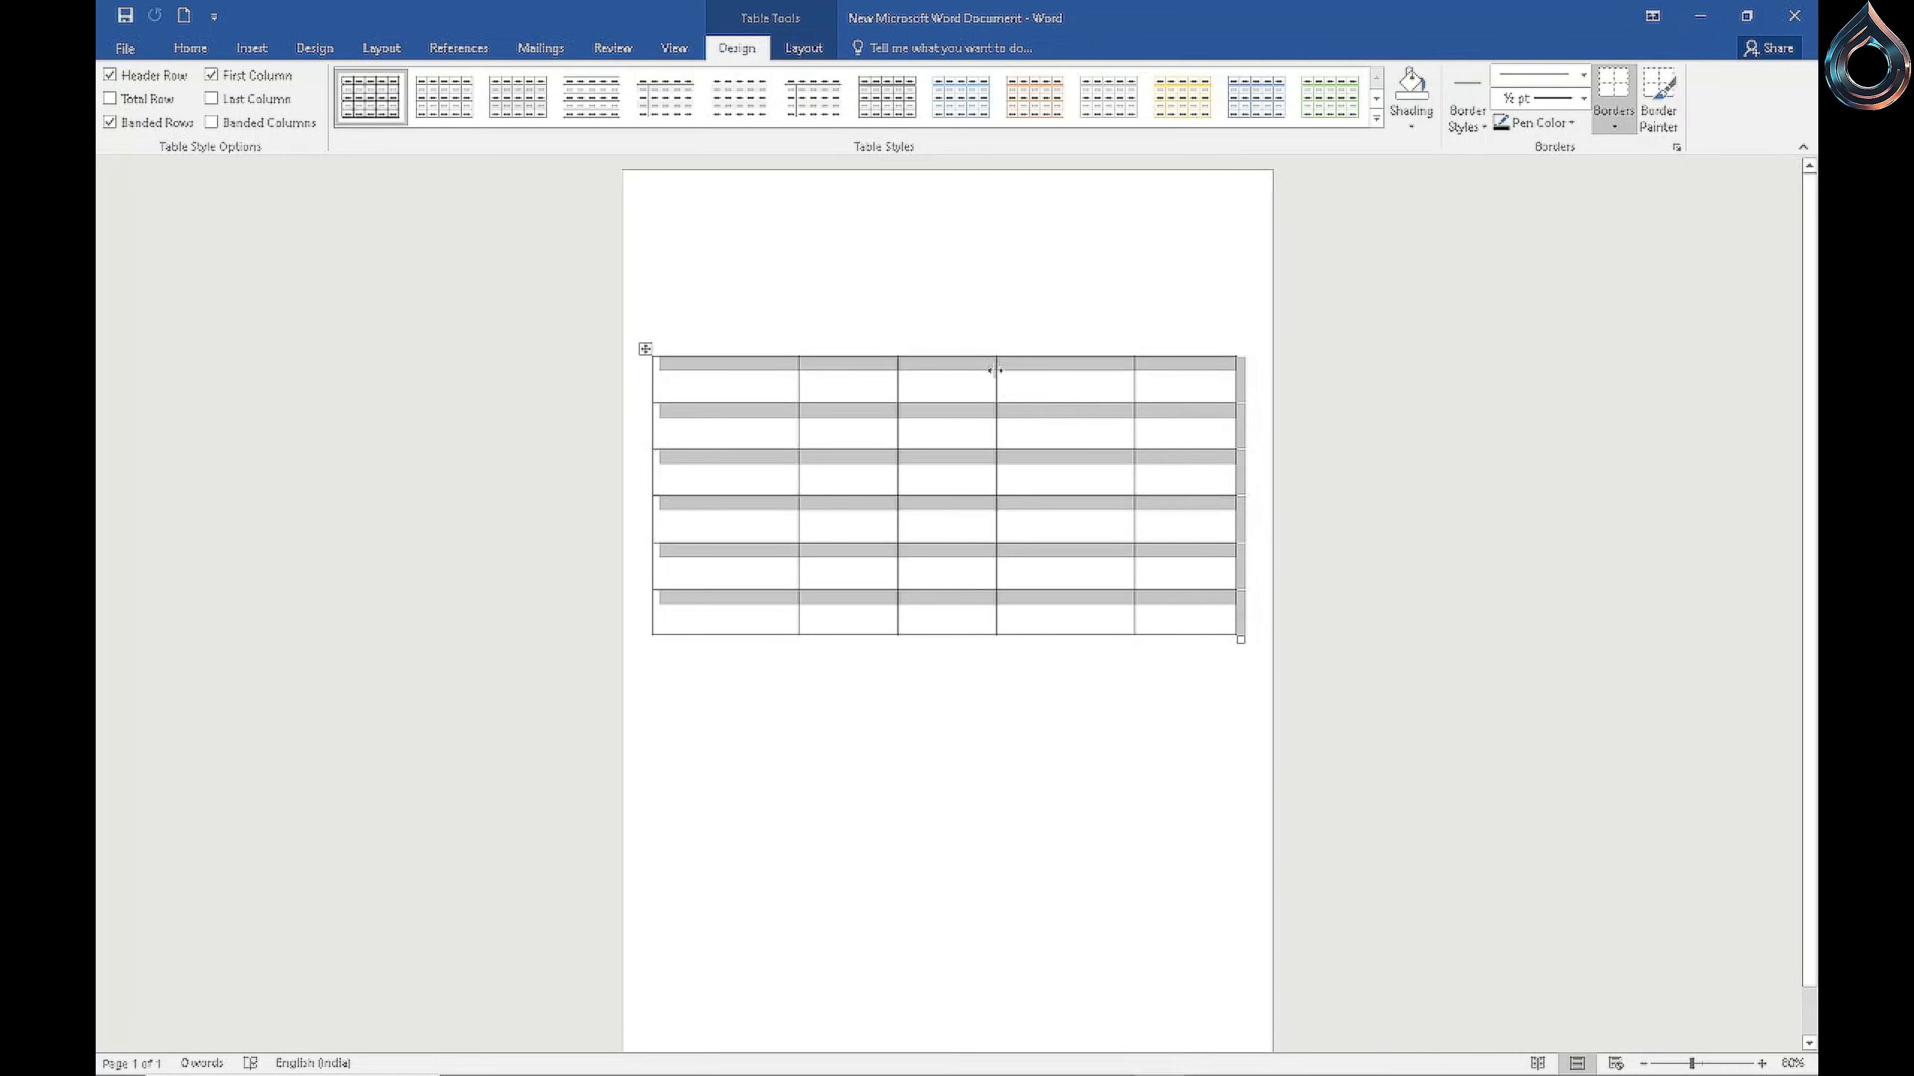
left_click_drag(995, 369, 1054, 432)
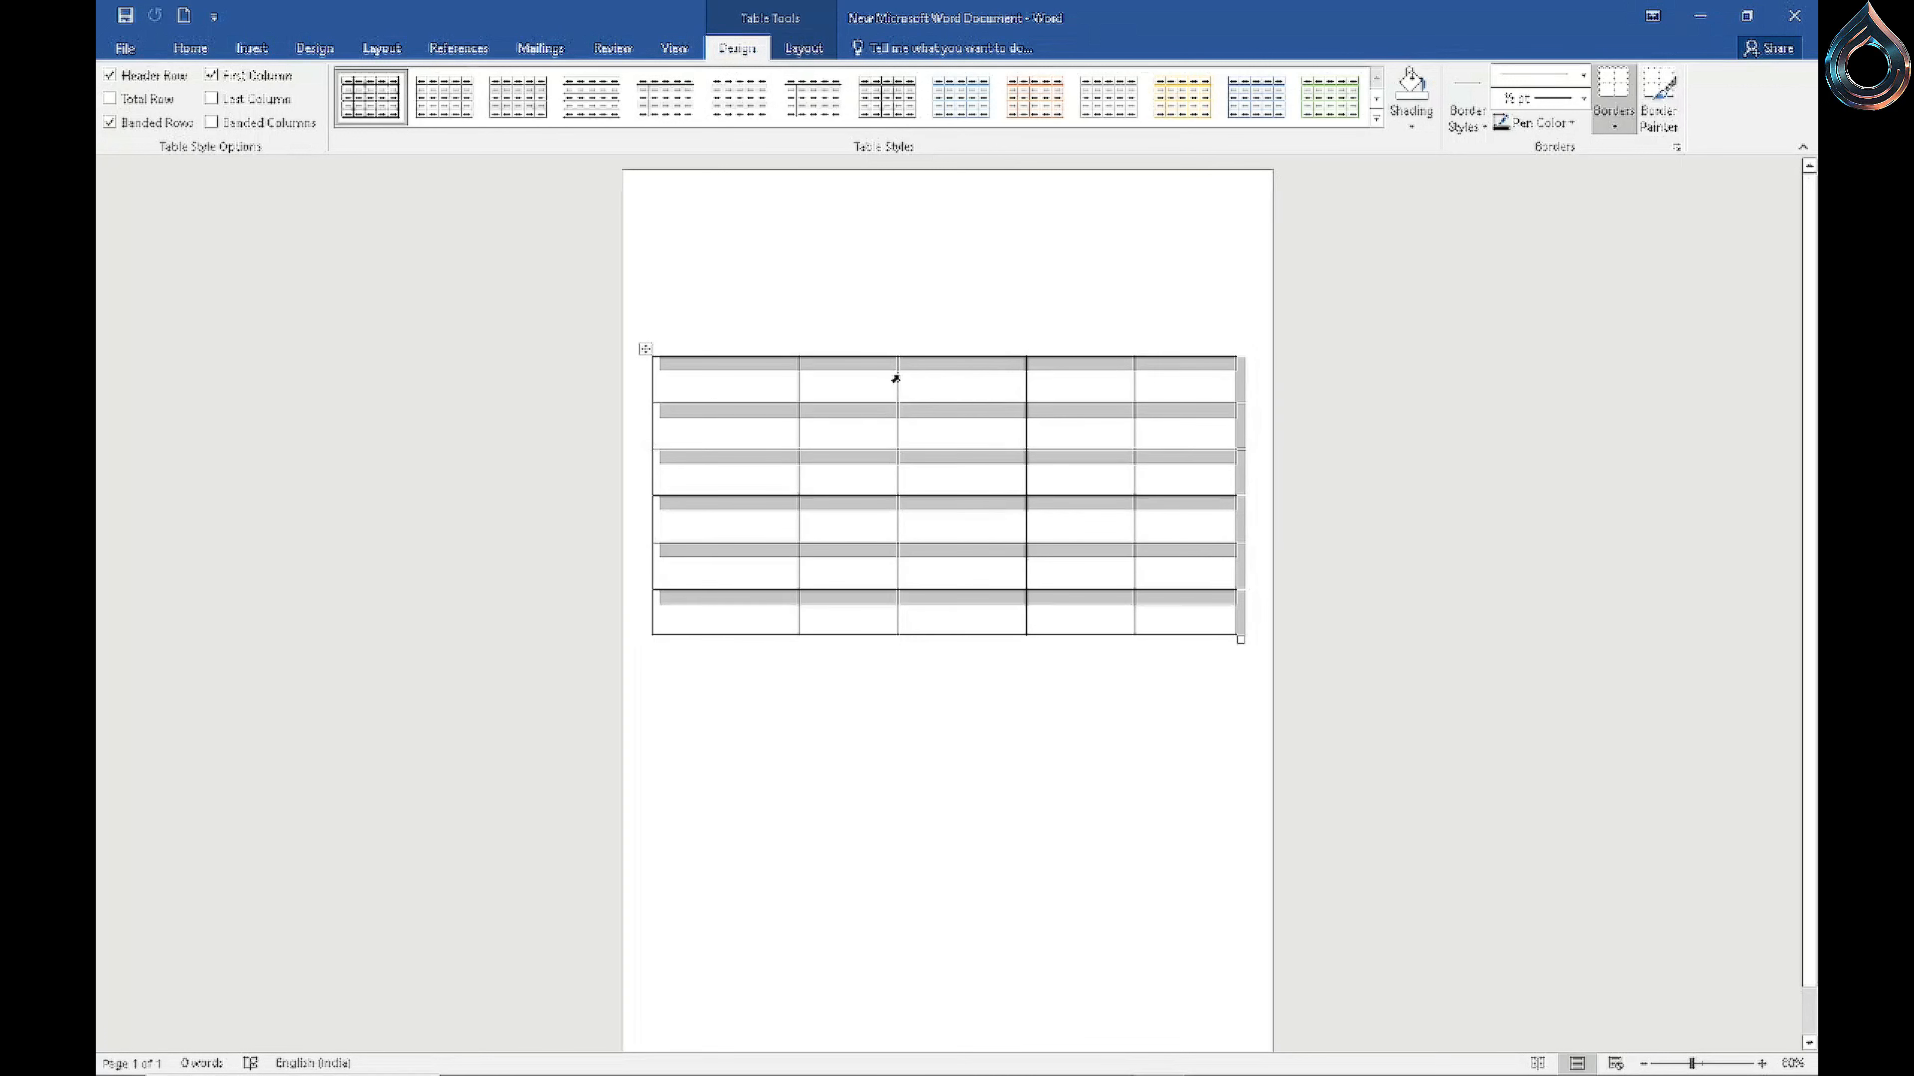
left_click_drag(897, 371, 944, 415)
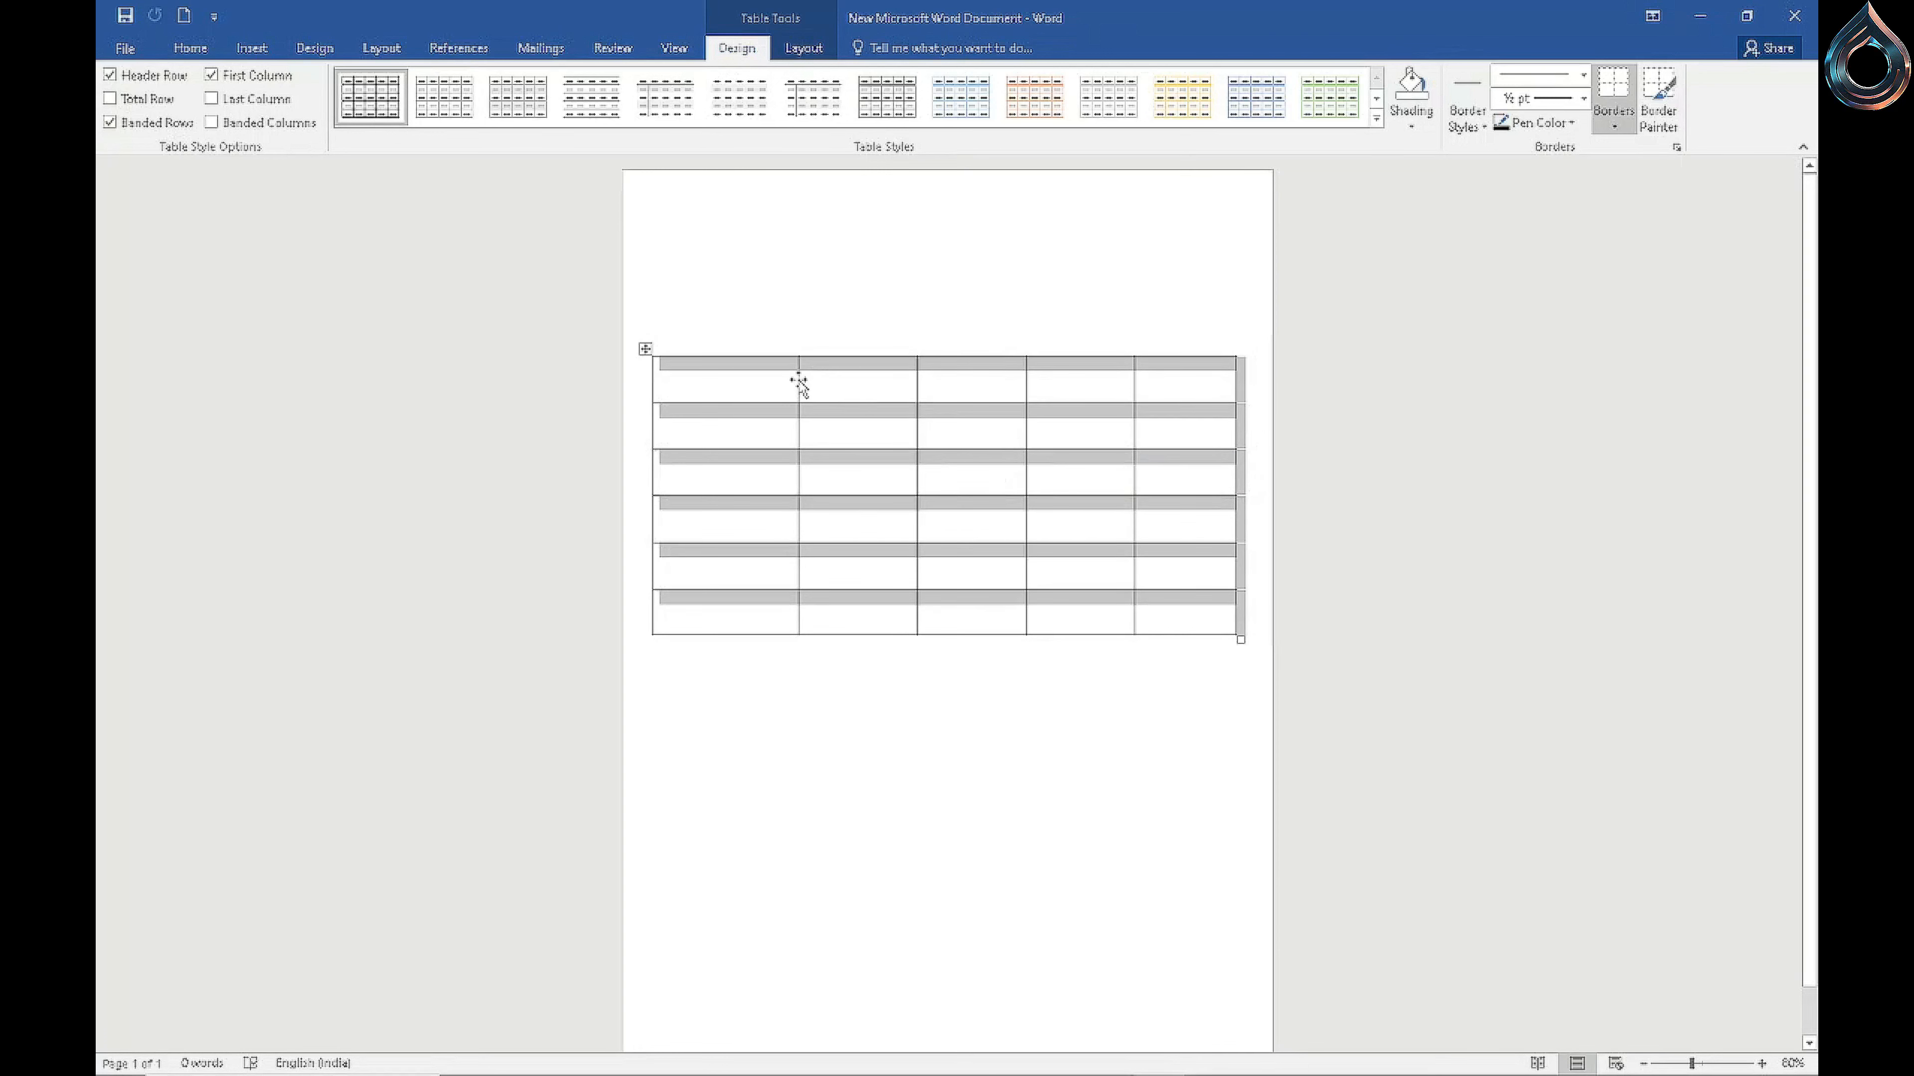
left_click_drag(797, 373, 837, 406)
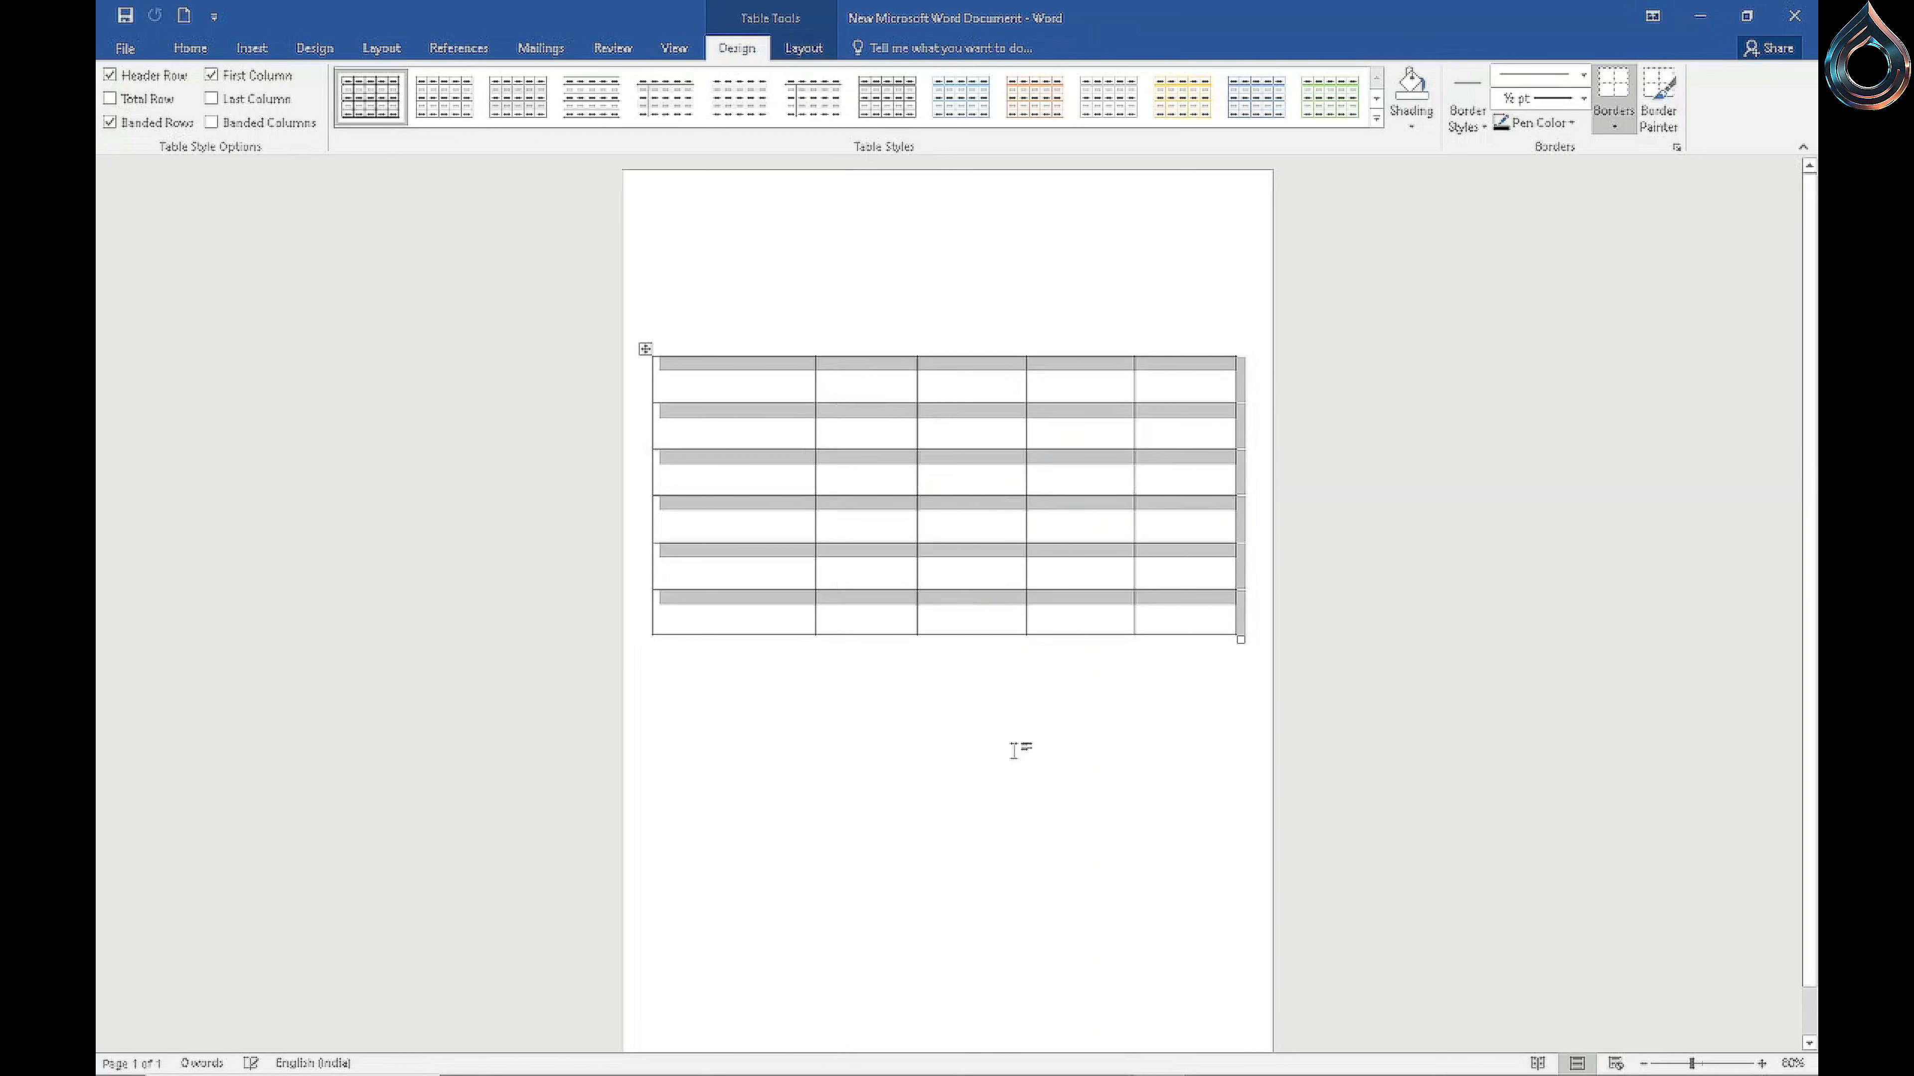
left_click(972, 785)
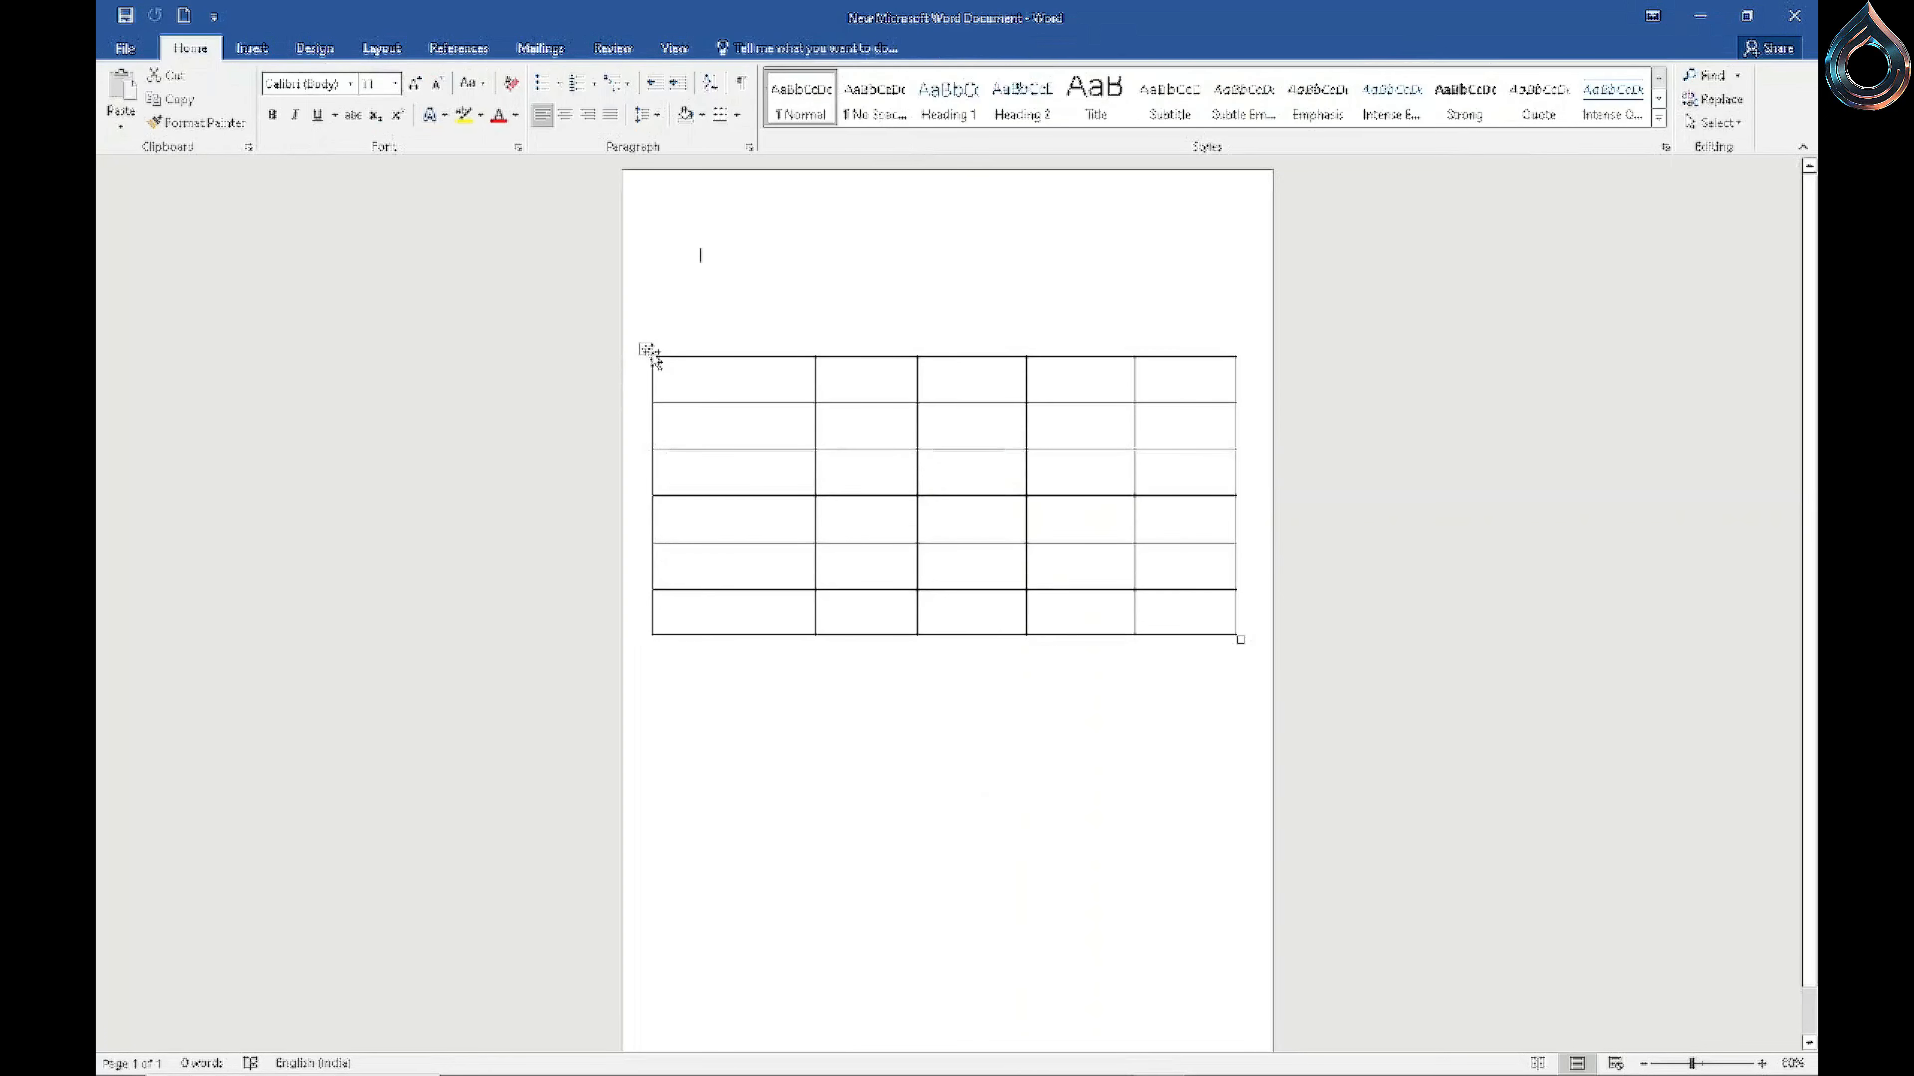
left_click_drag(645, 349, 649, 396)
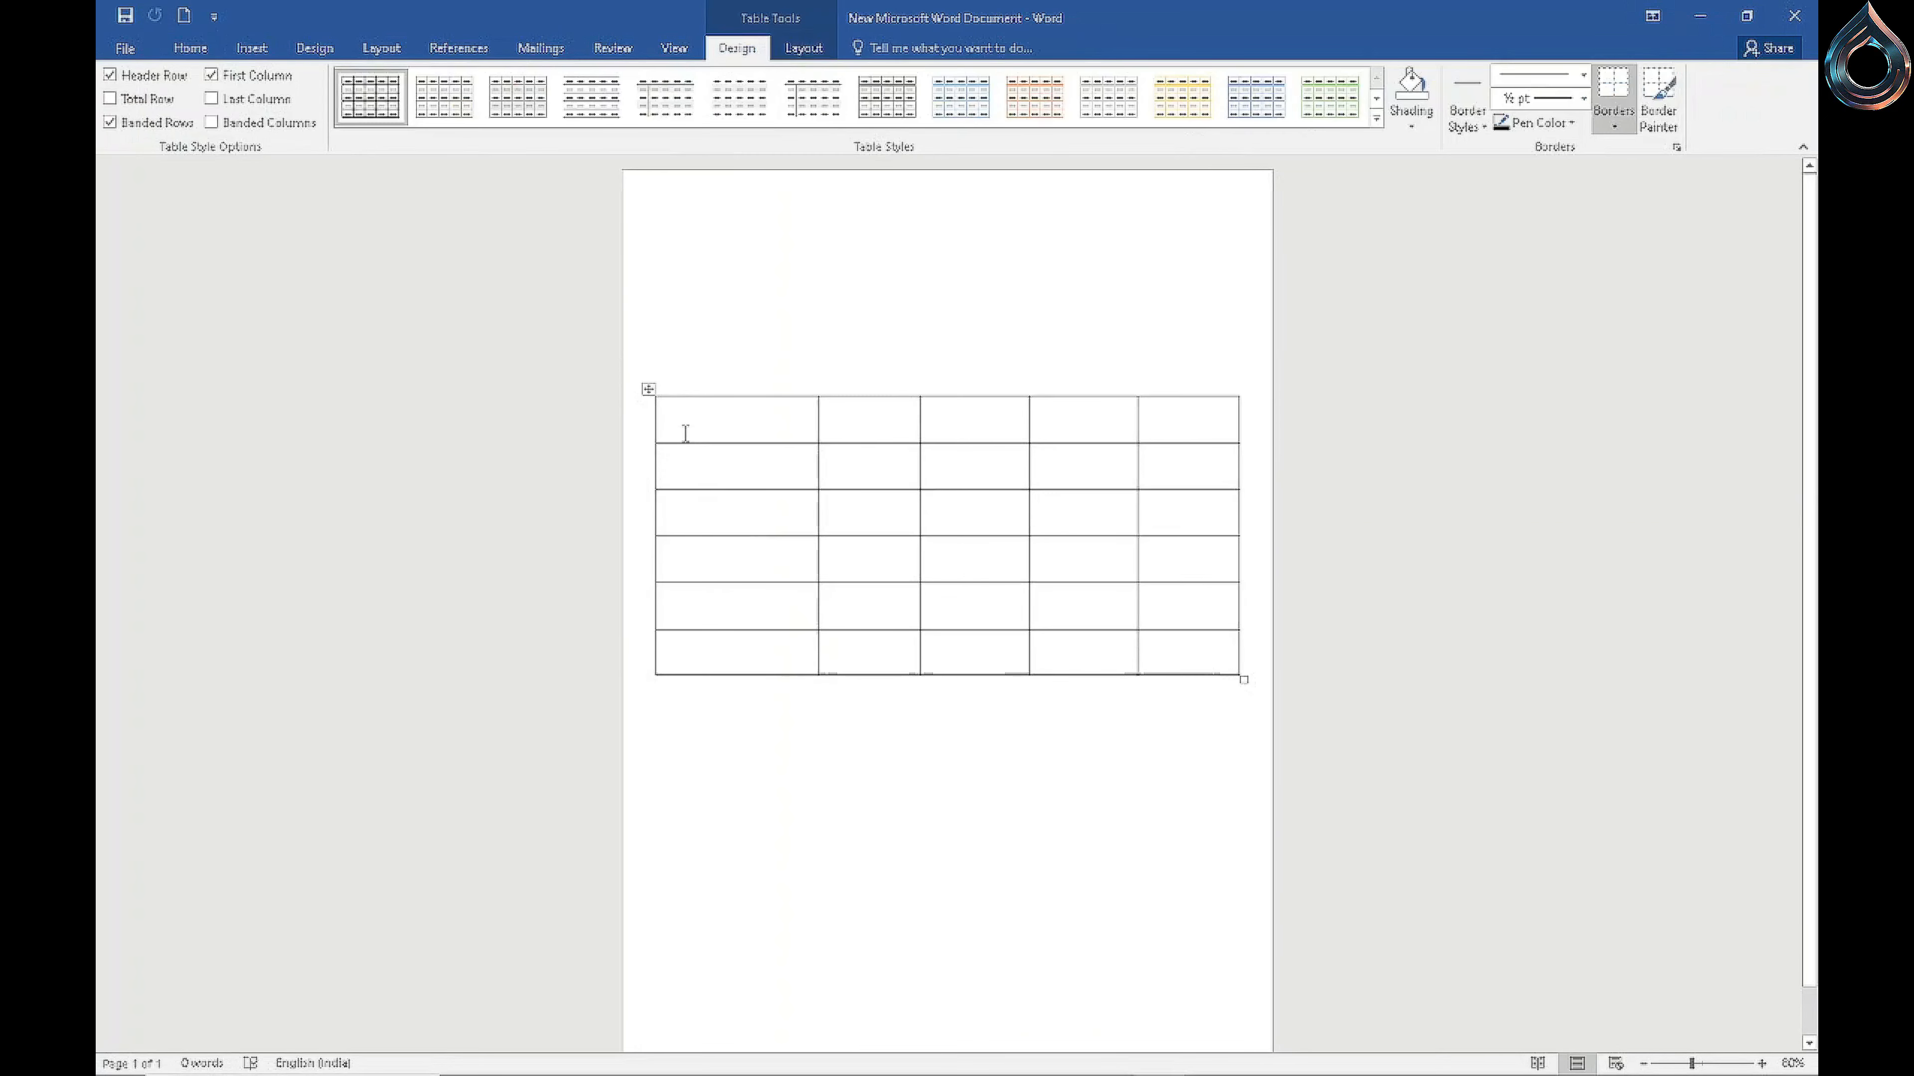
Step: Fill the first column from top to bottom with subject, math, science, hindi, english and Social science
type("subject")
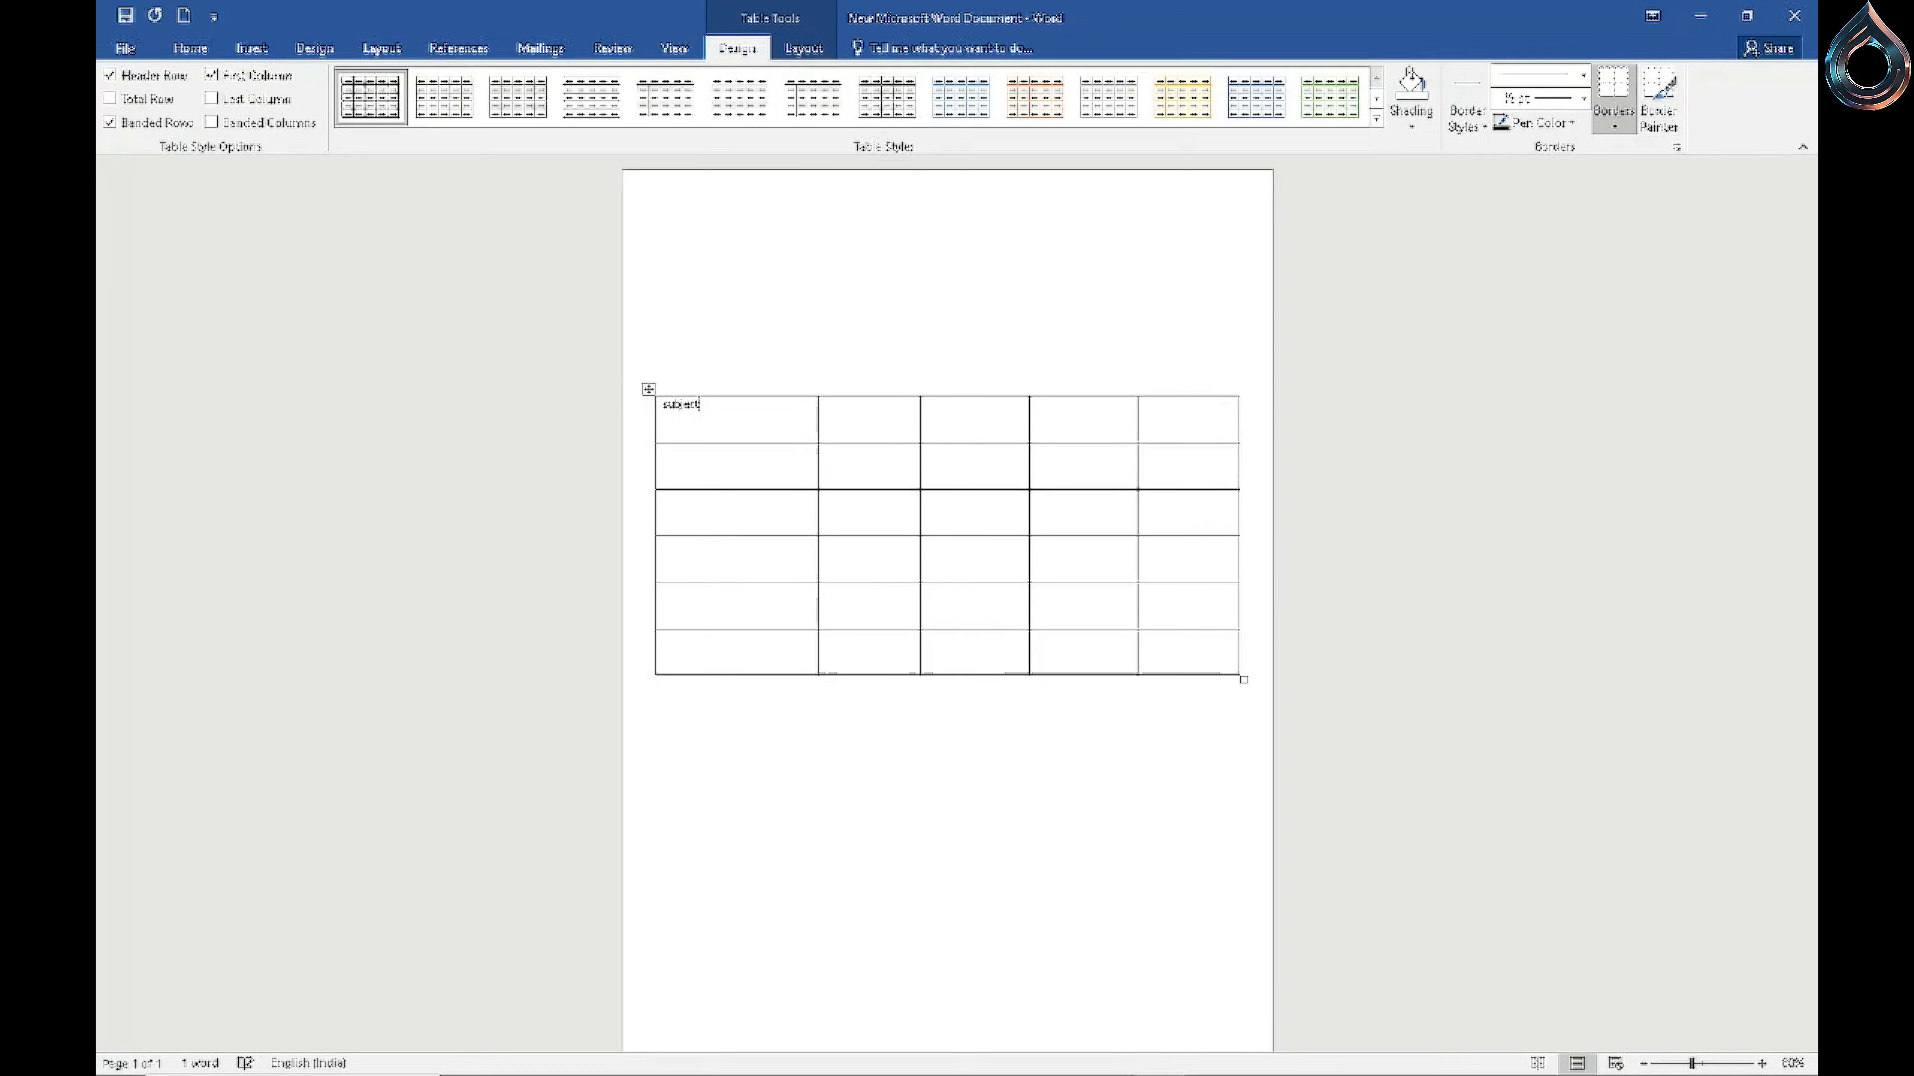
left_click(674, 451)
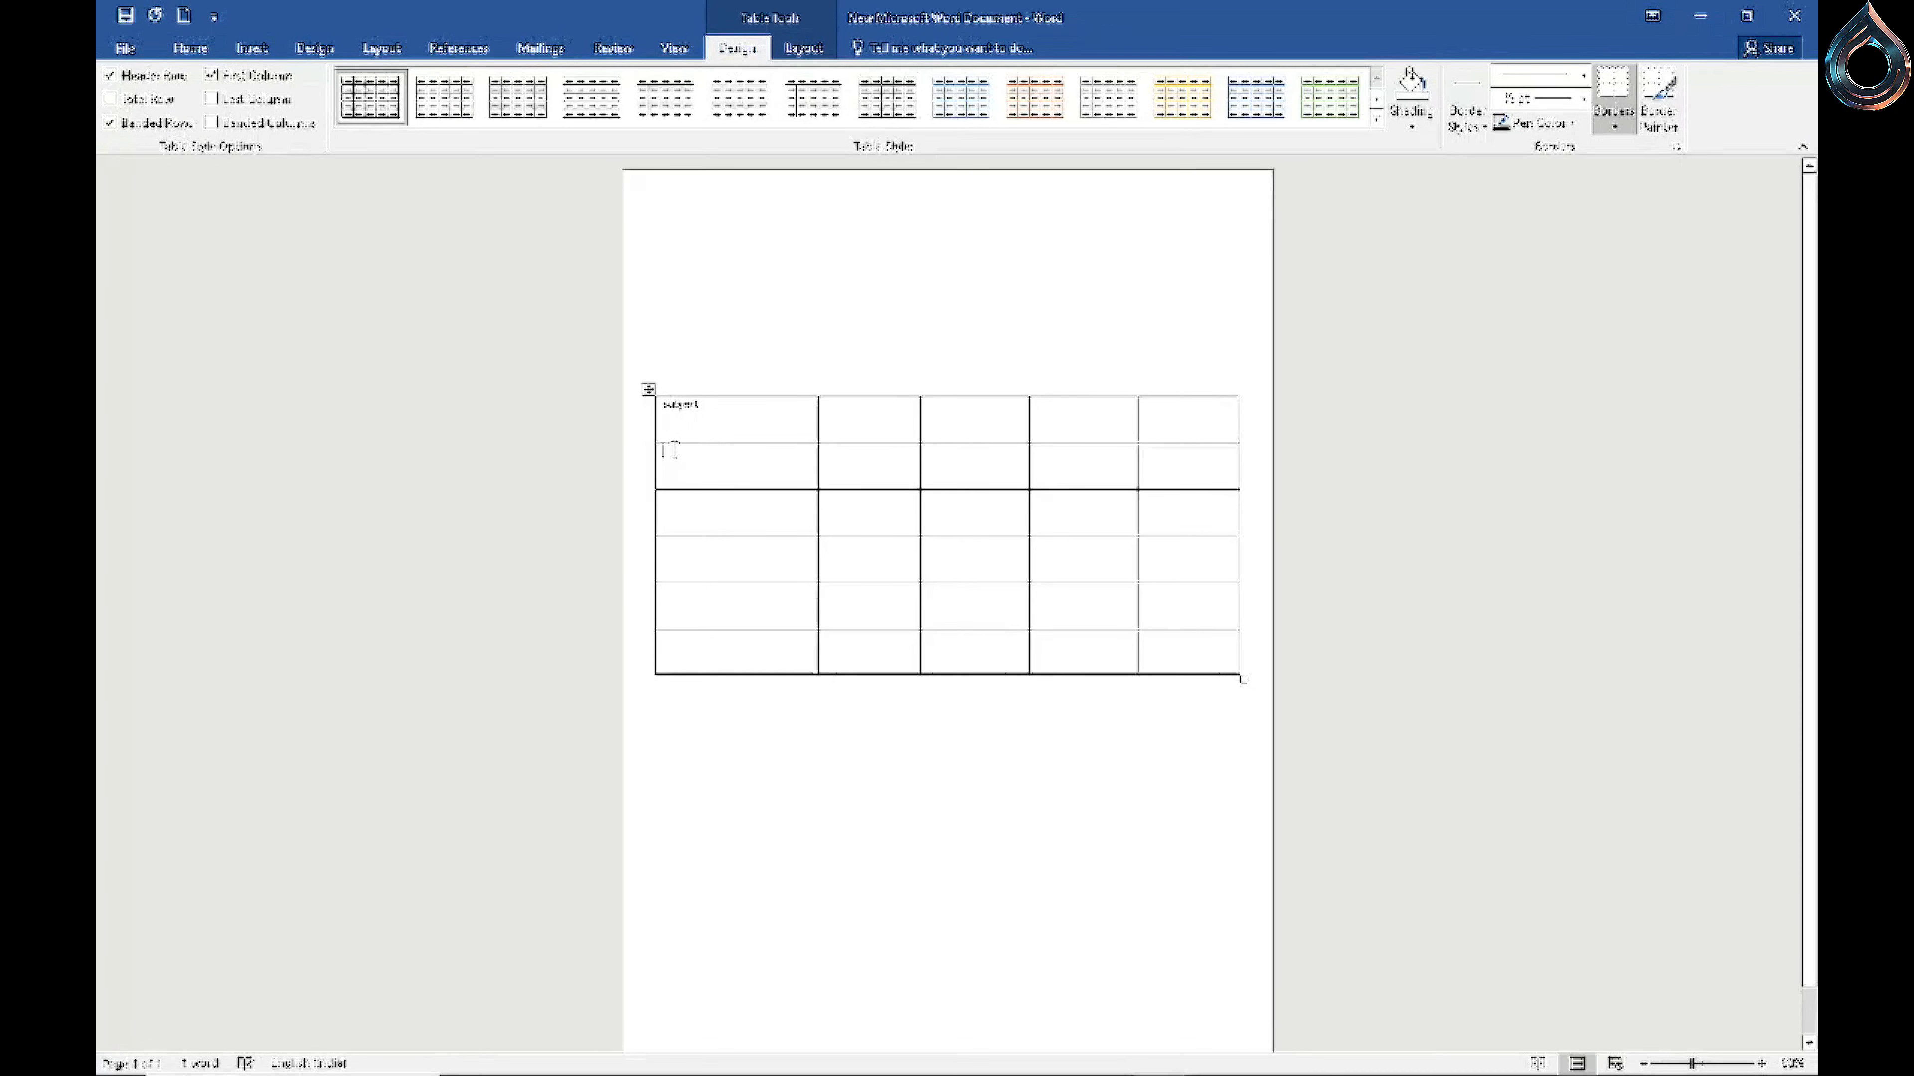
type("math")
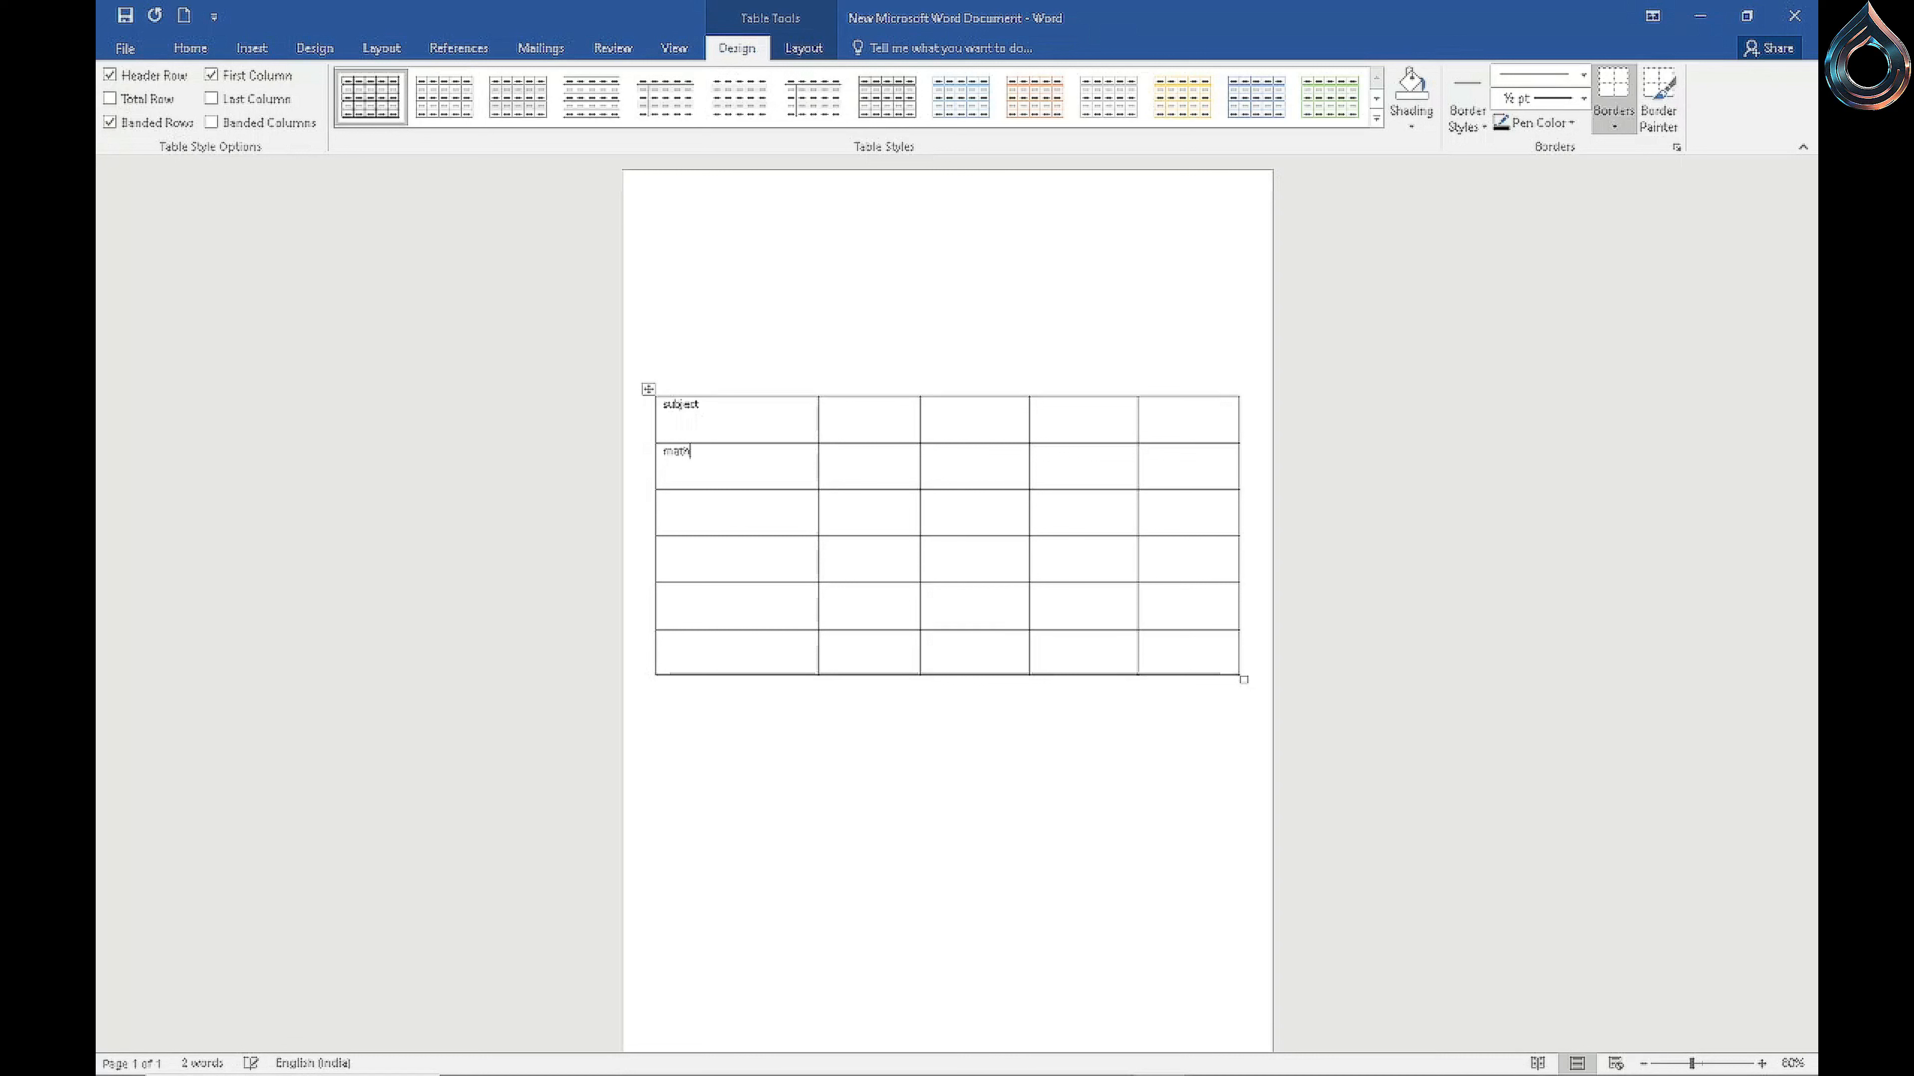
left_click(703, 514)
type("science")
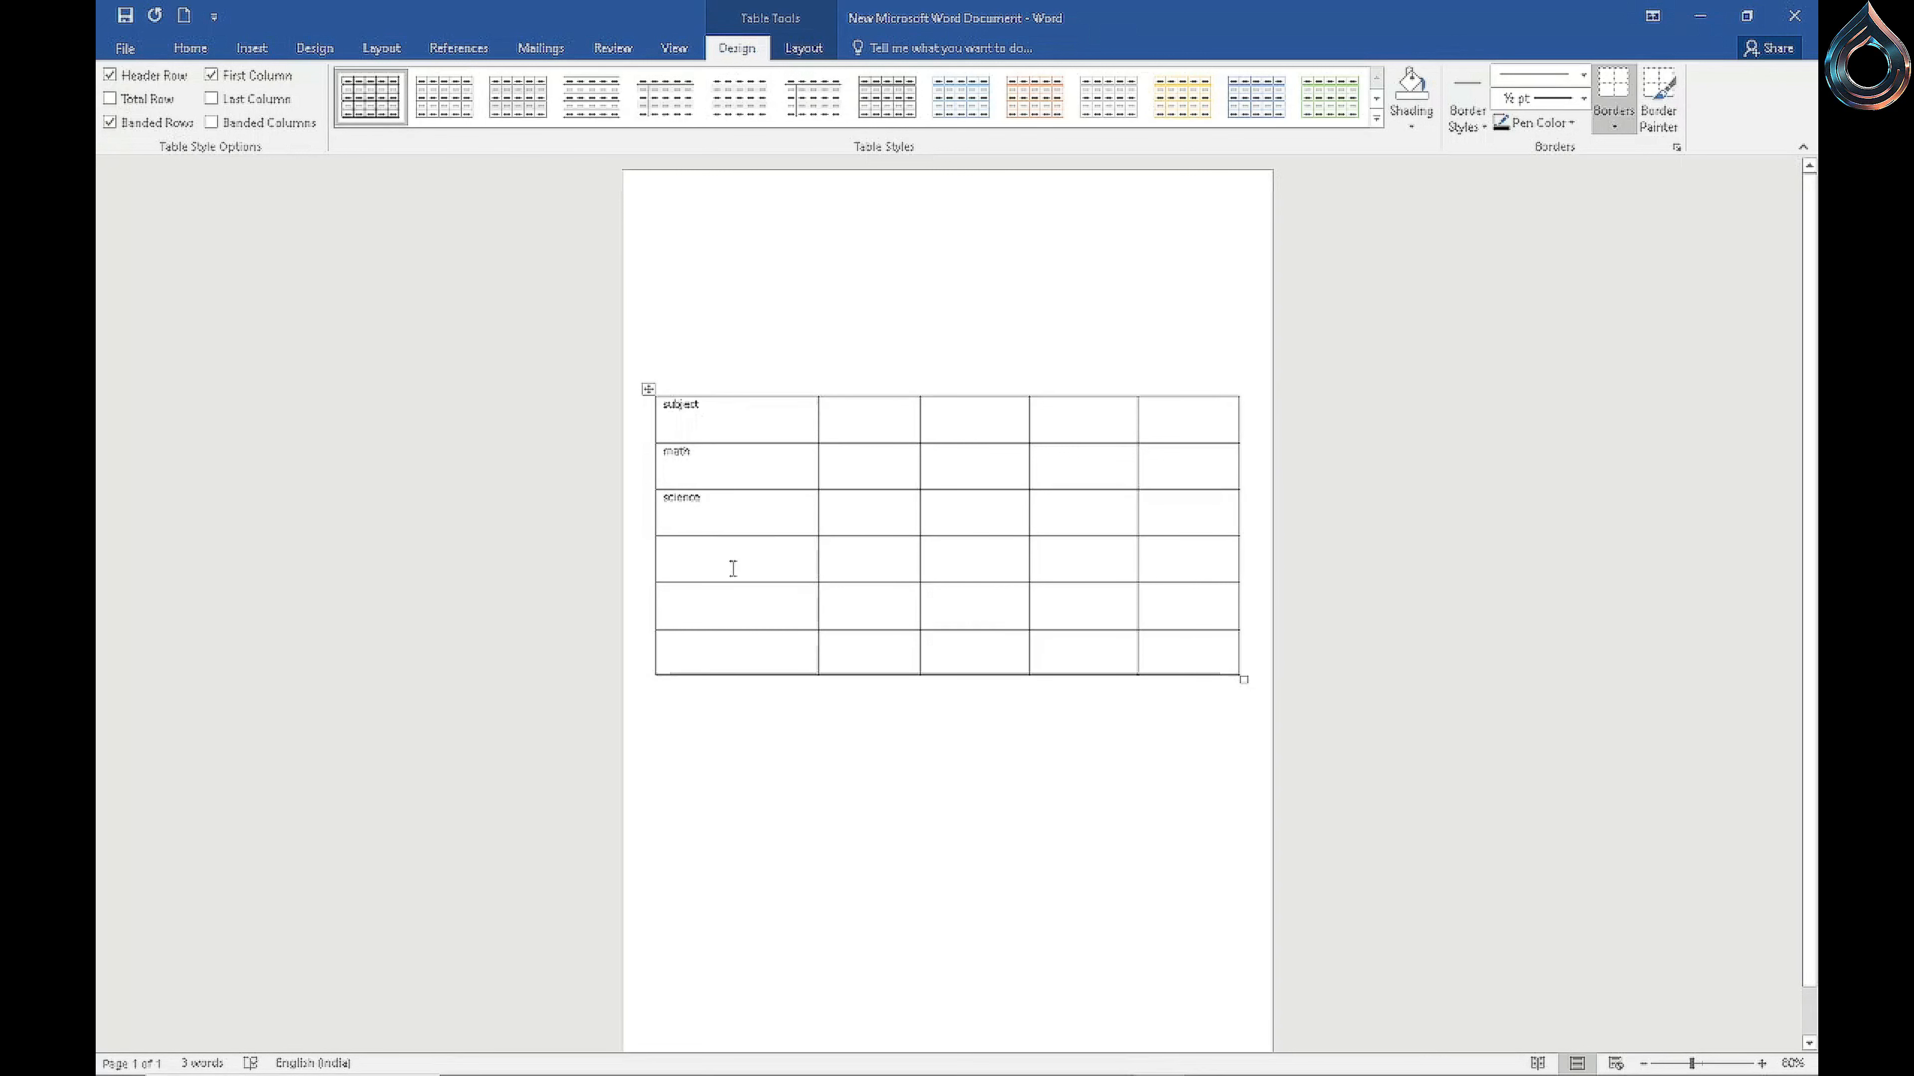
type("hin")
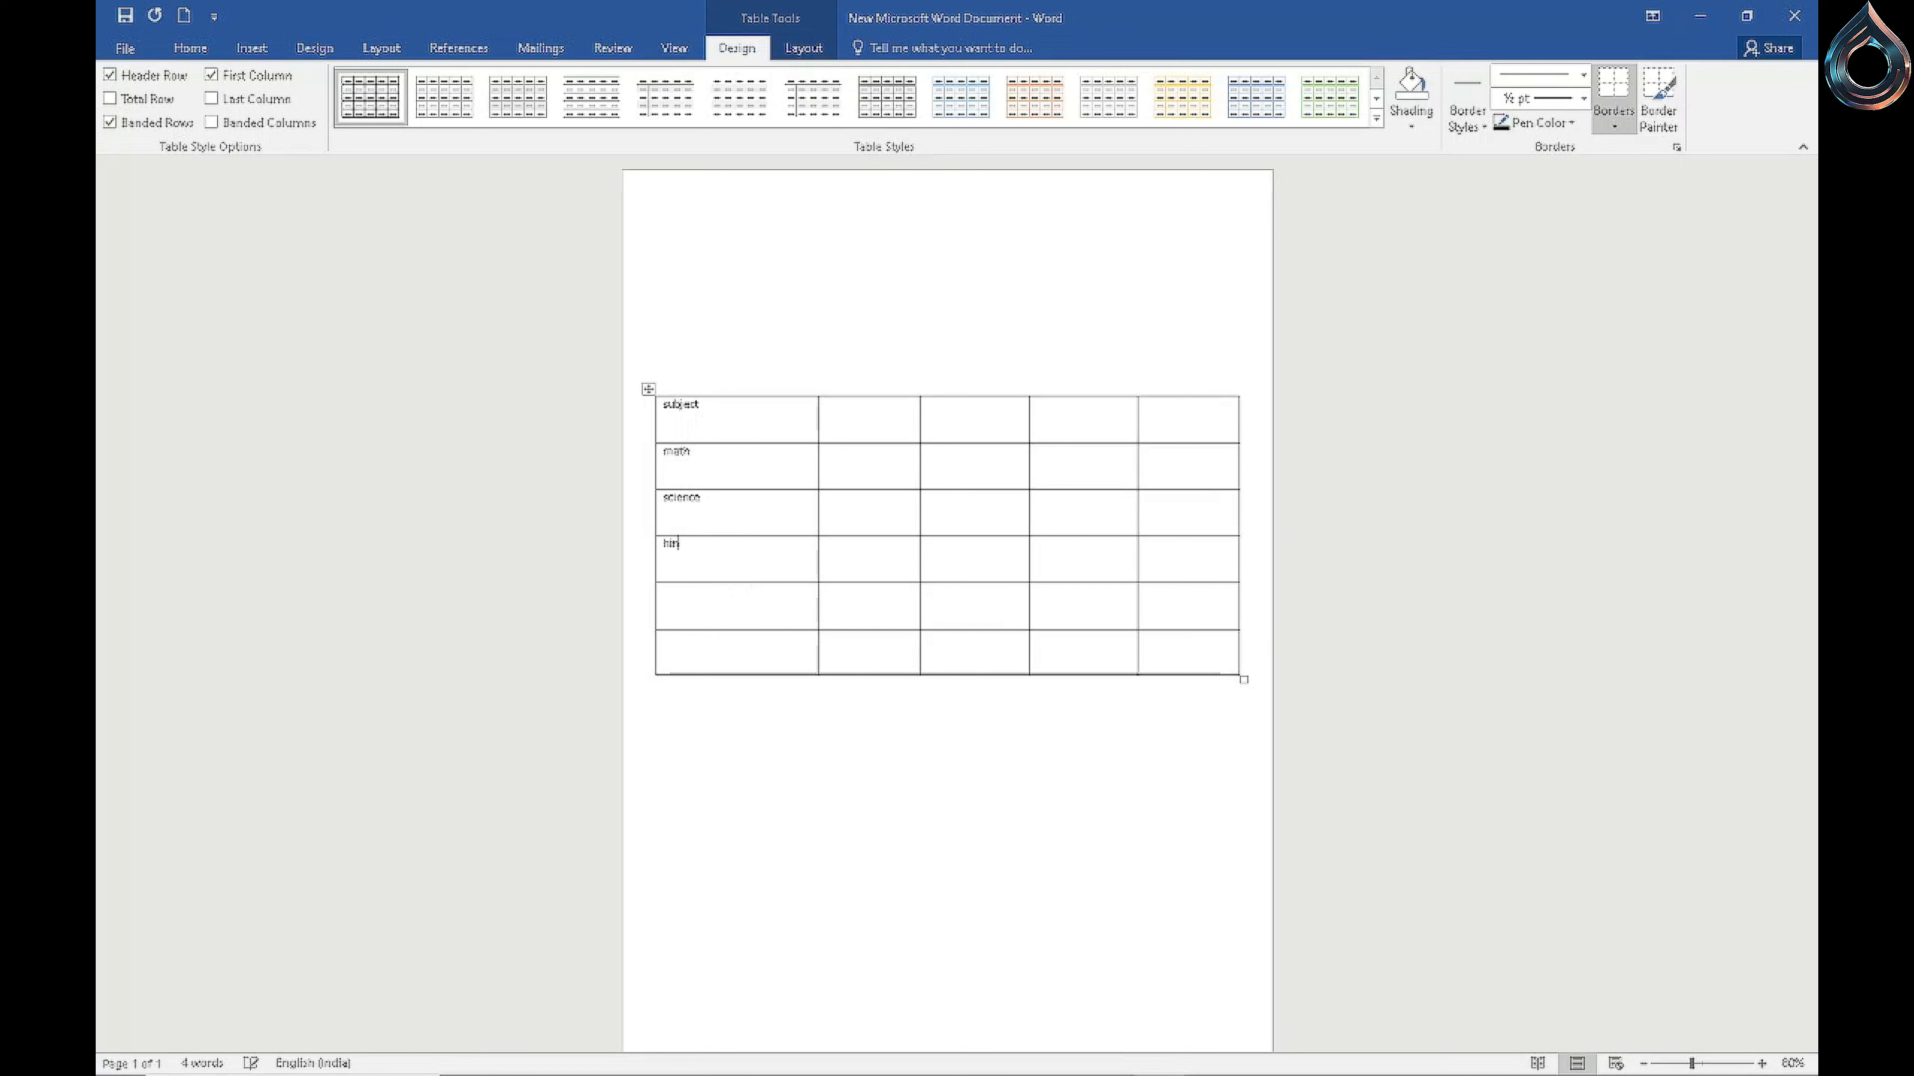
type("di")
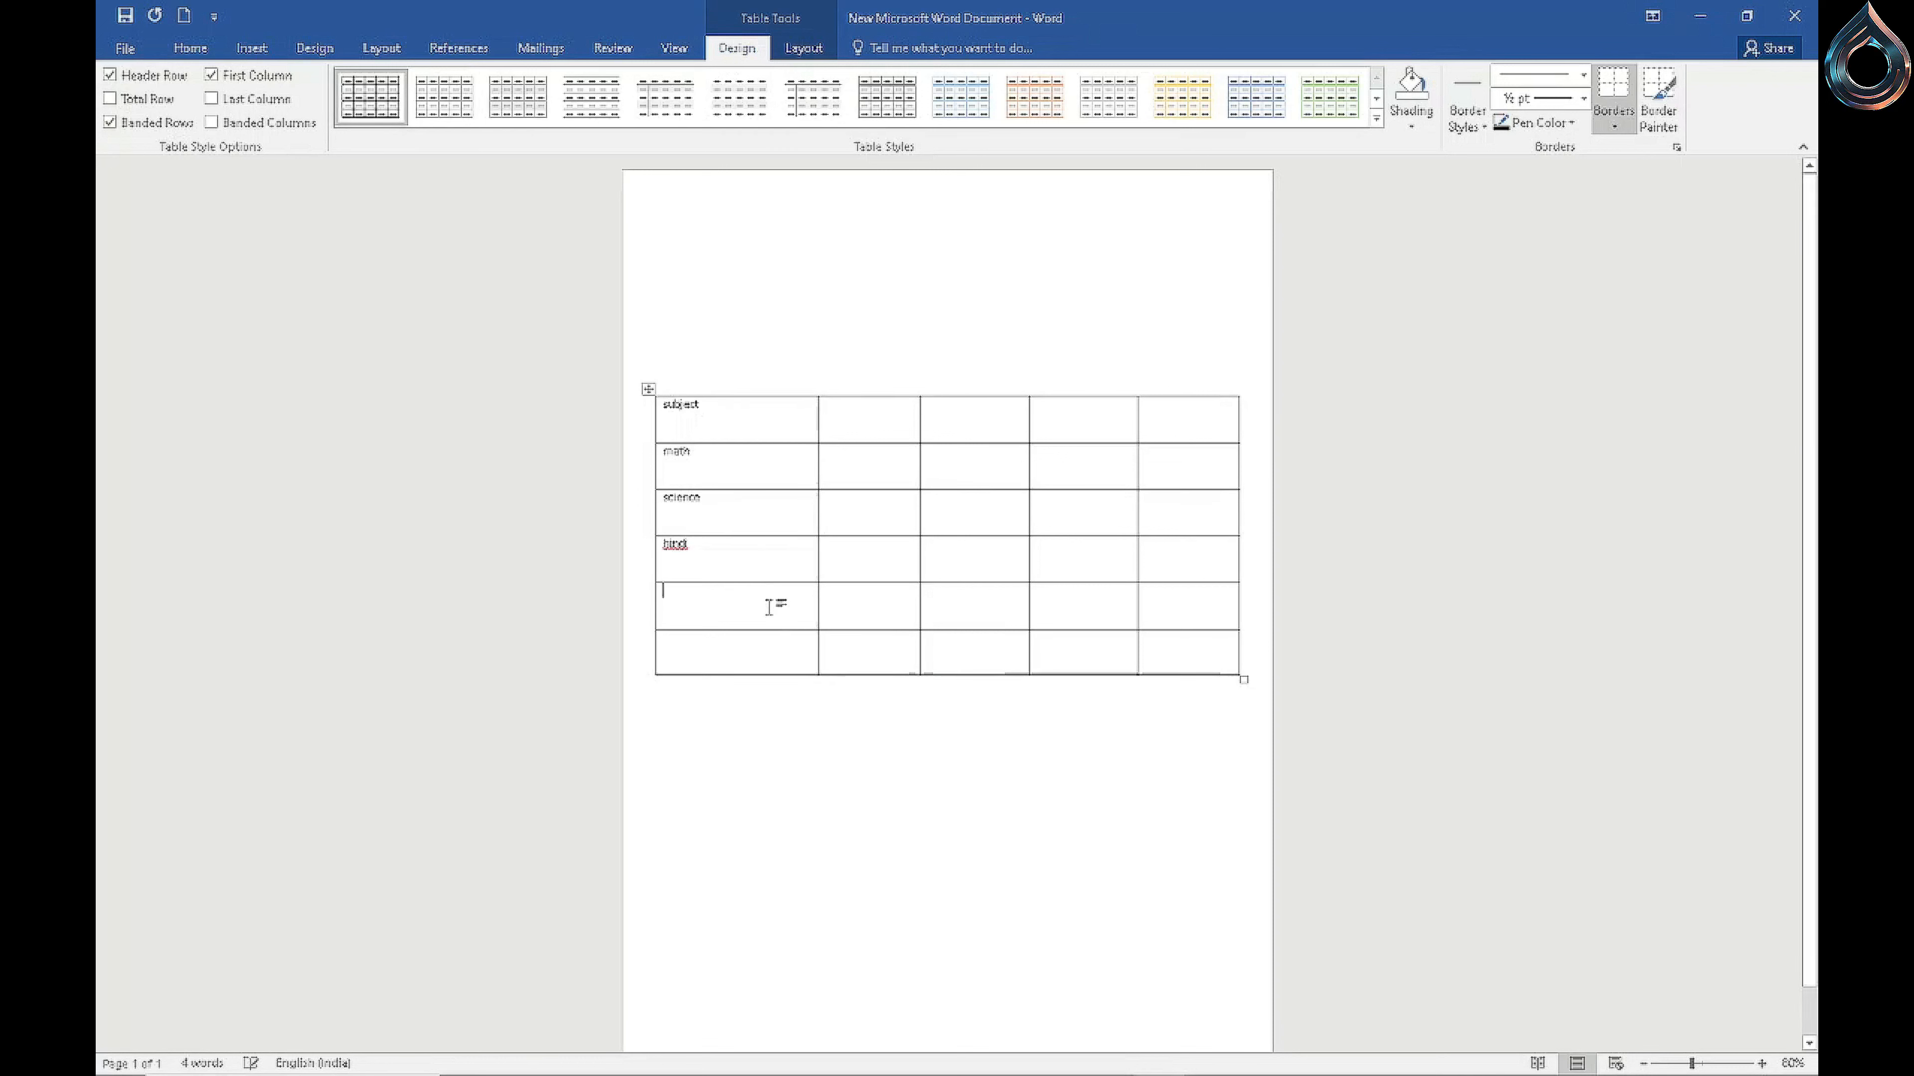
type("english")
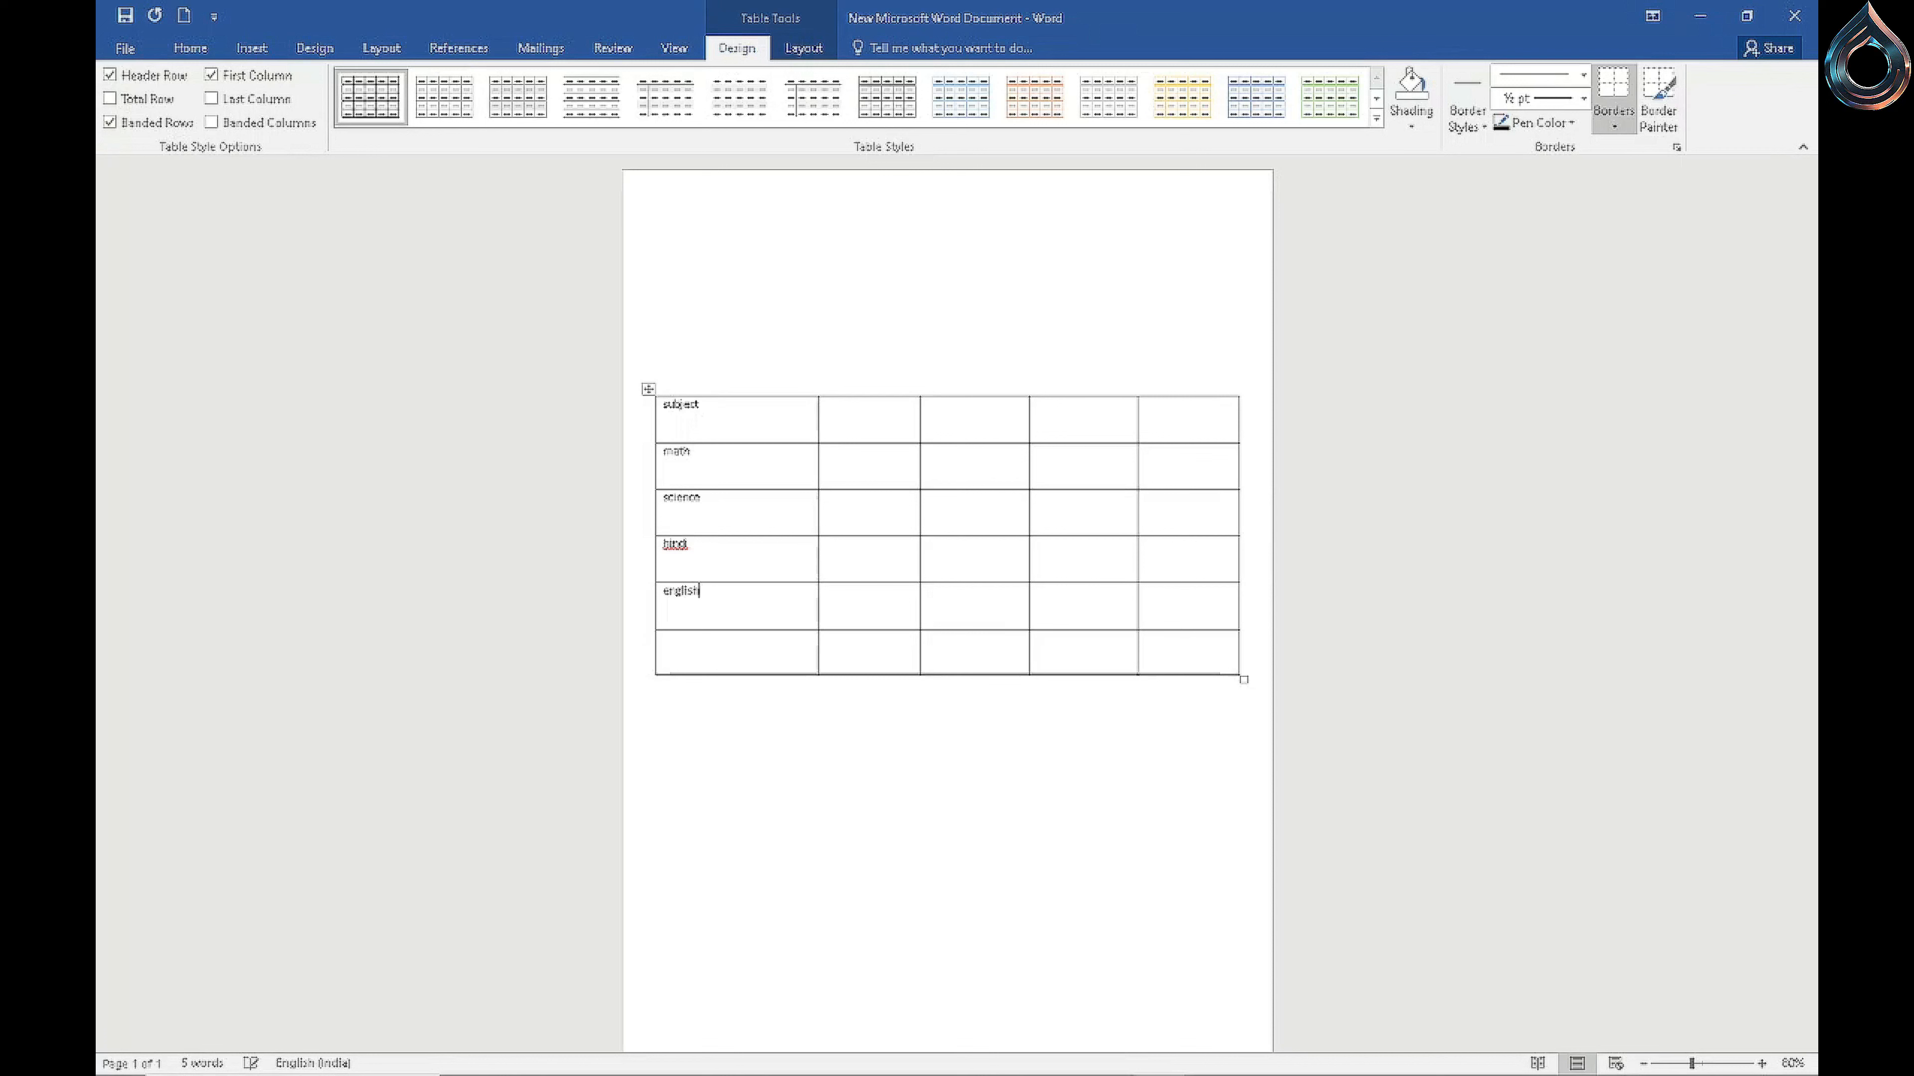
left_click(709, 658)
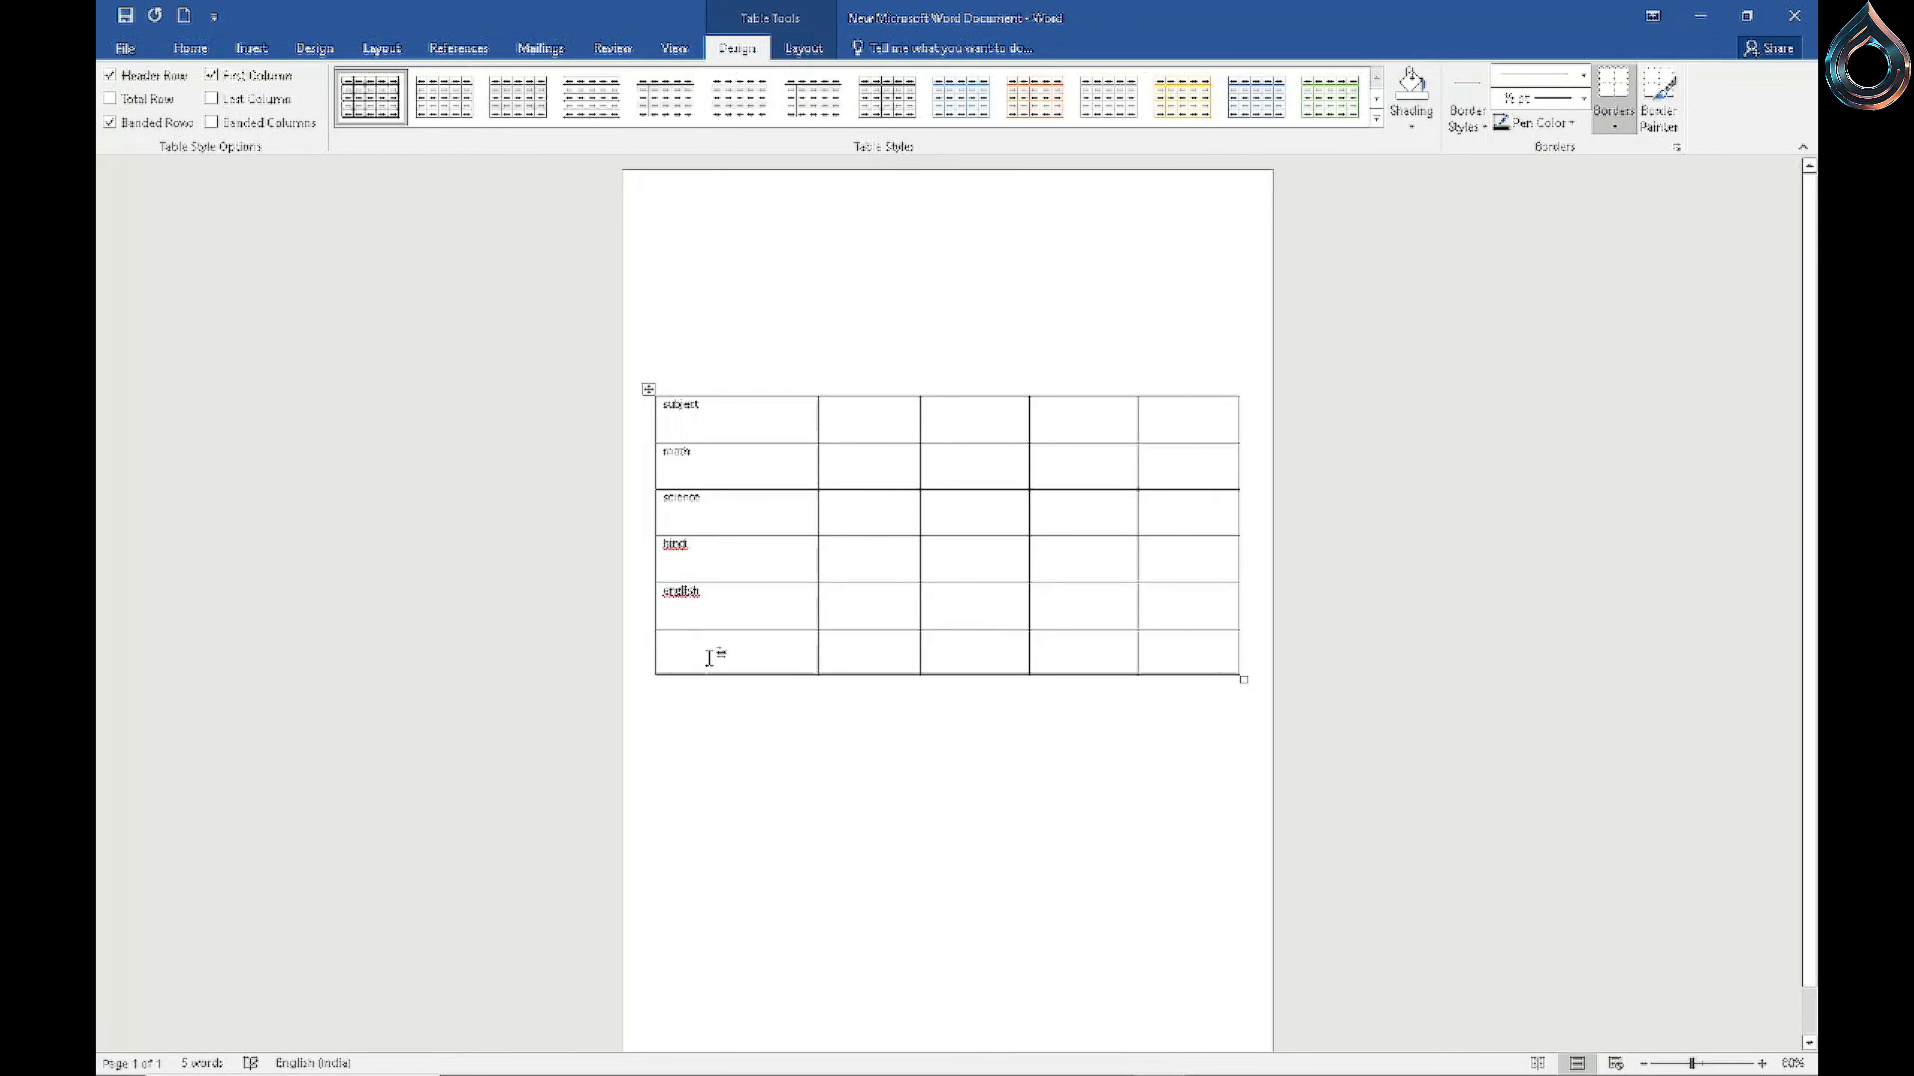
type("soc")
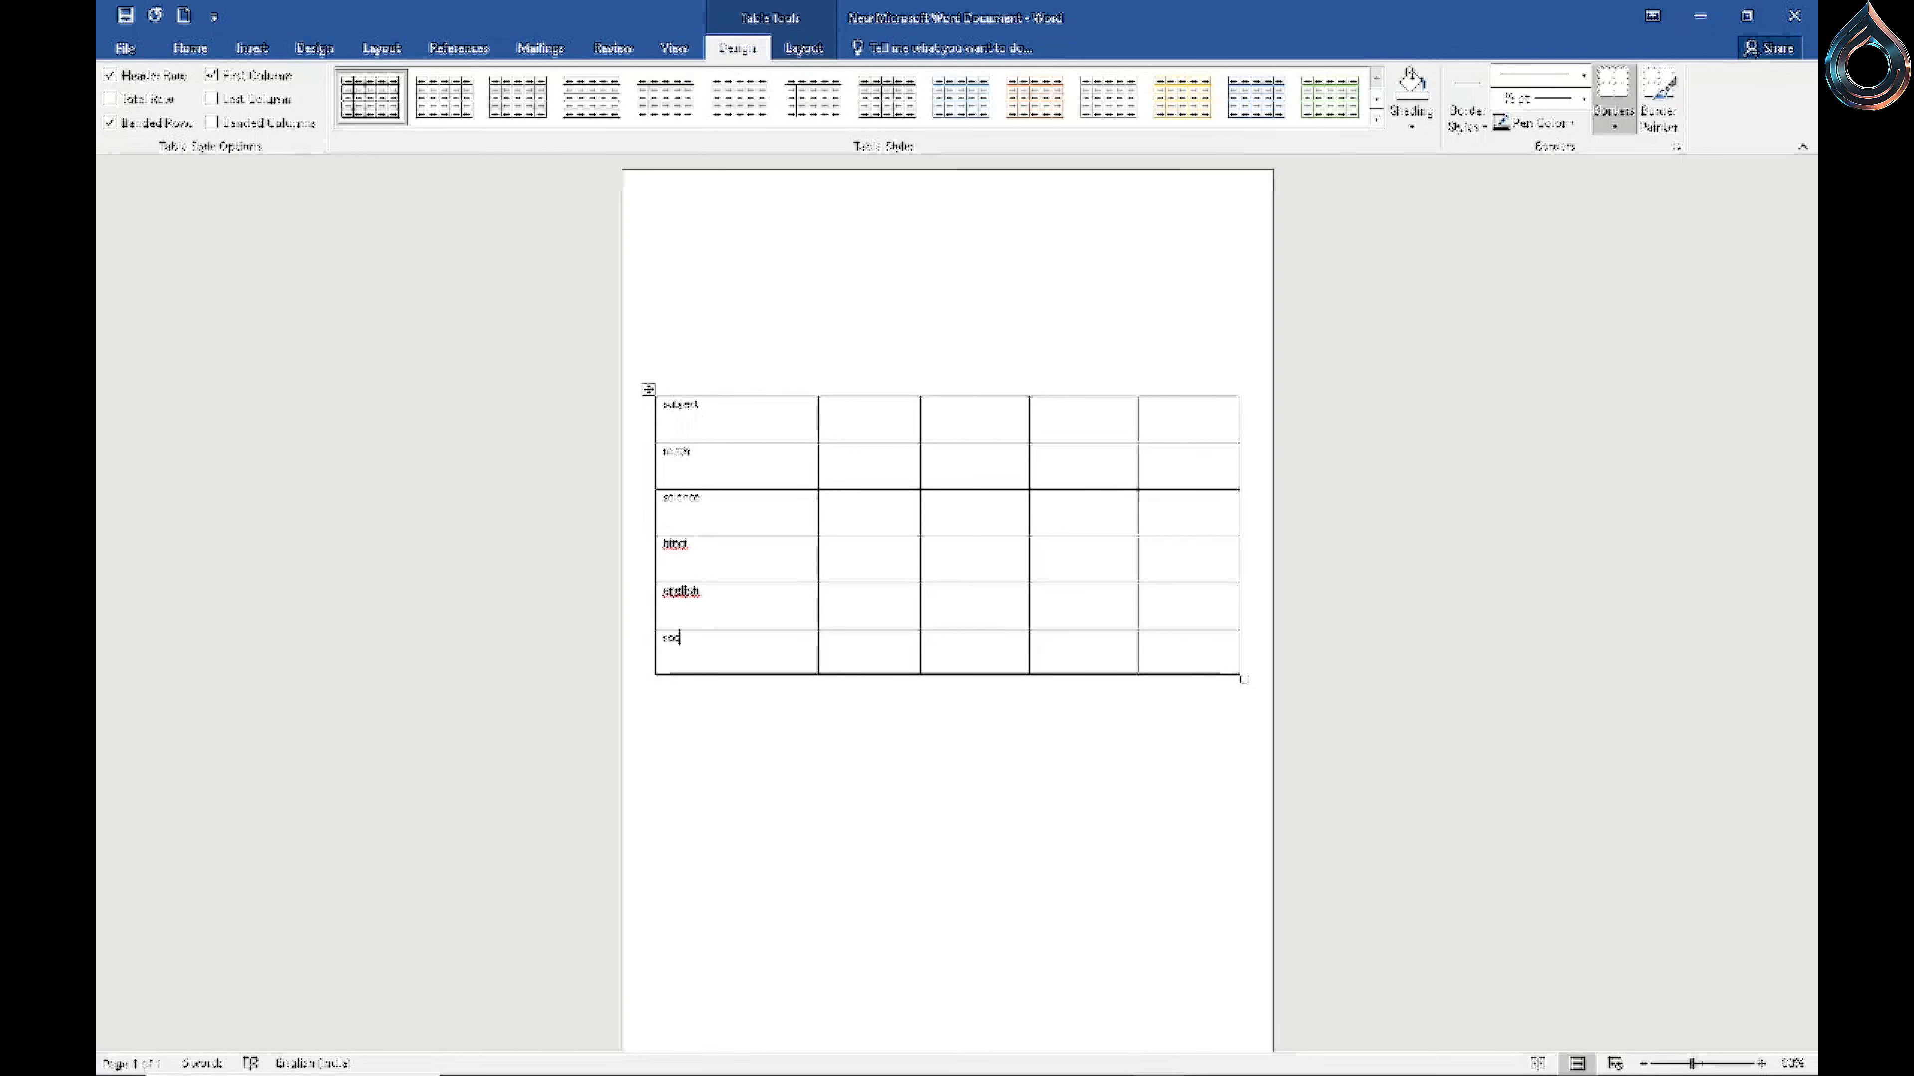
type("ial science")
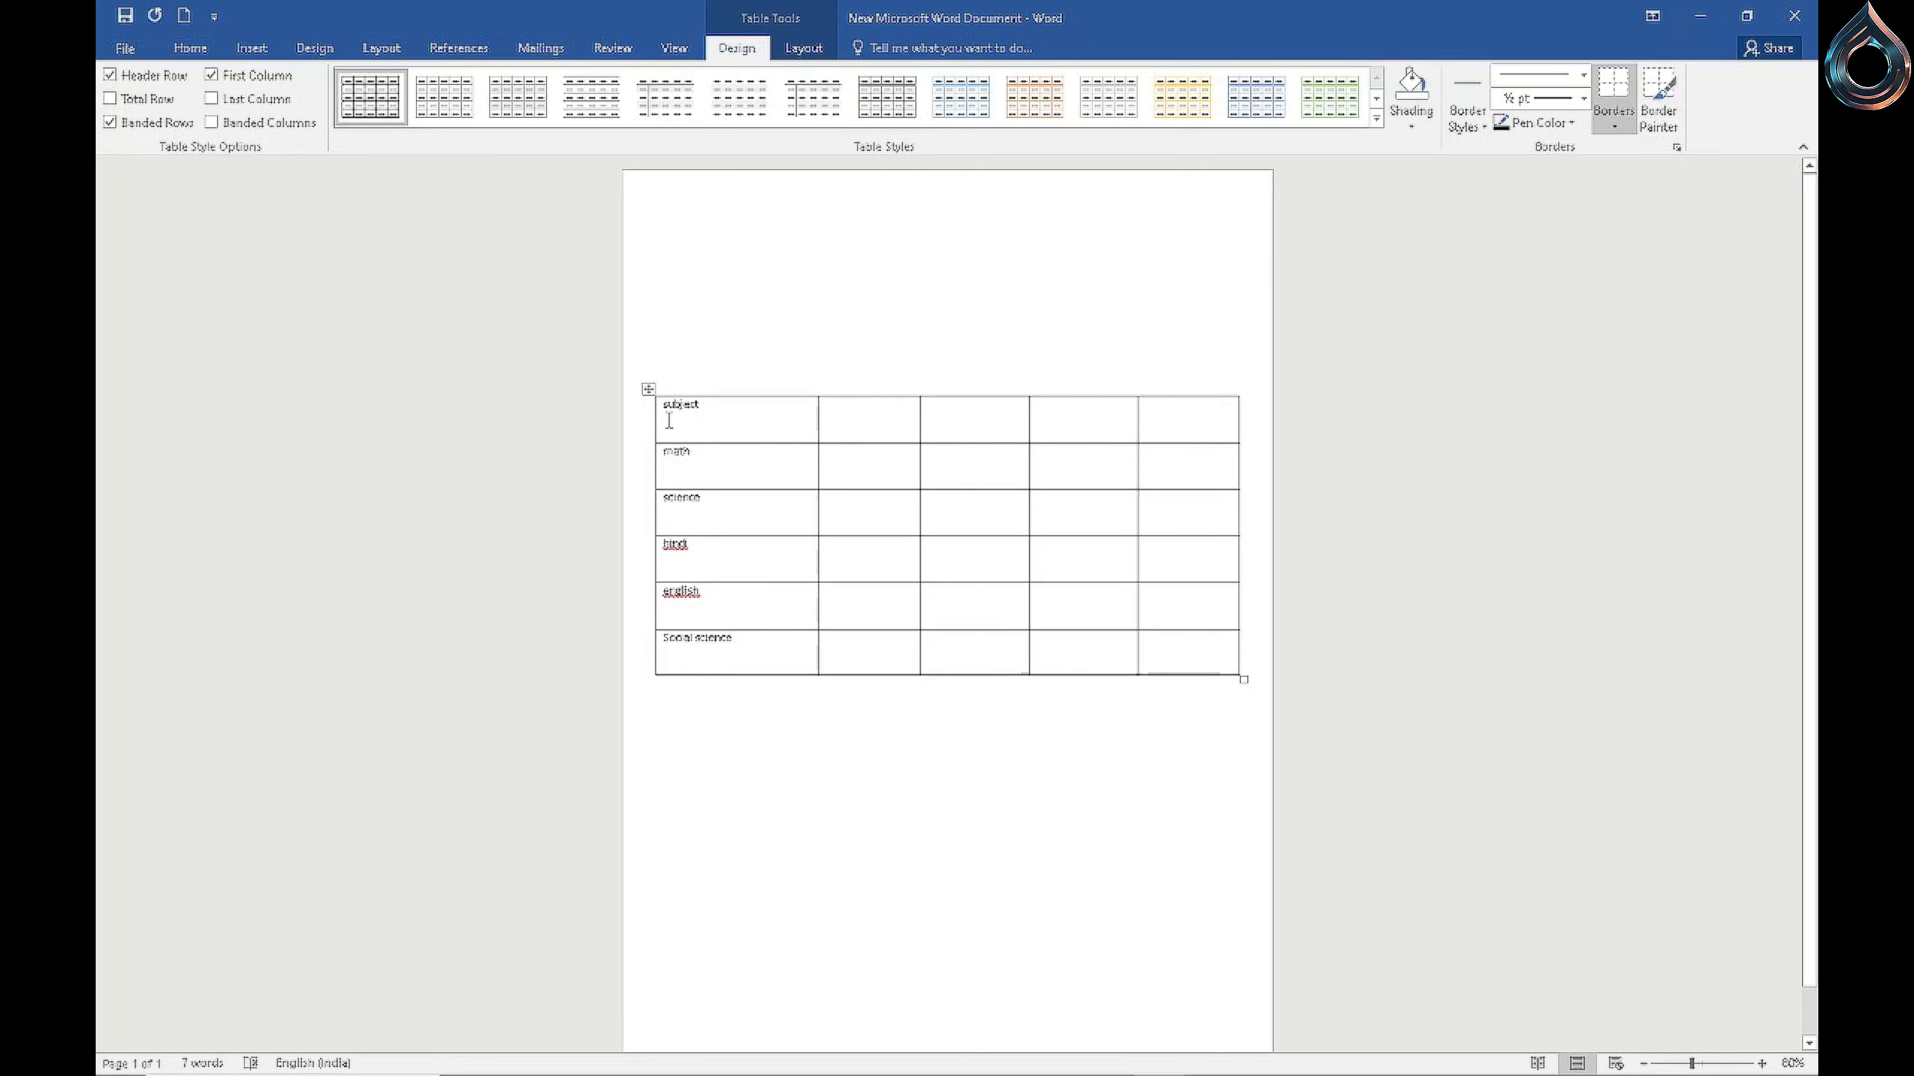
Step: Clear the spelling flags on the words hindi and english in the first column without changing their text
right_click(679, 545)
left_click(750, 713)
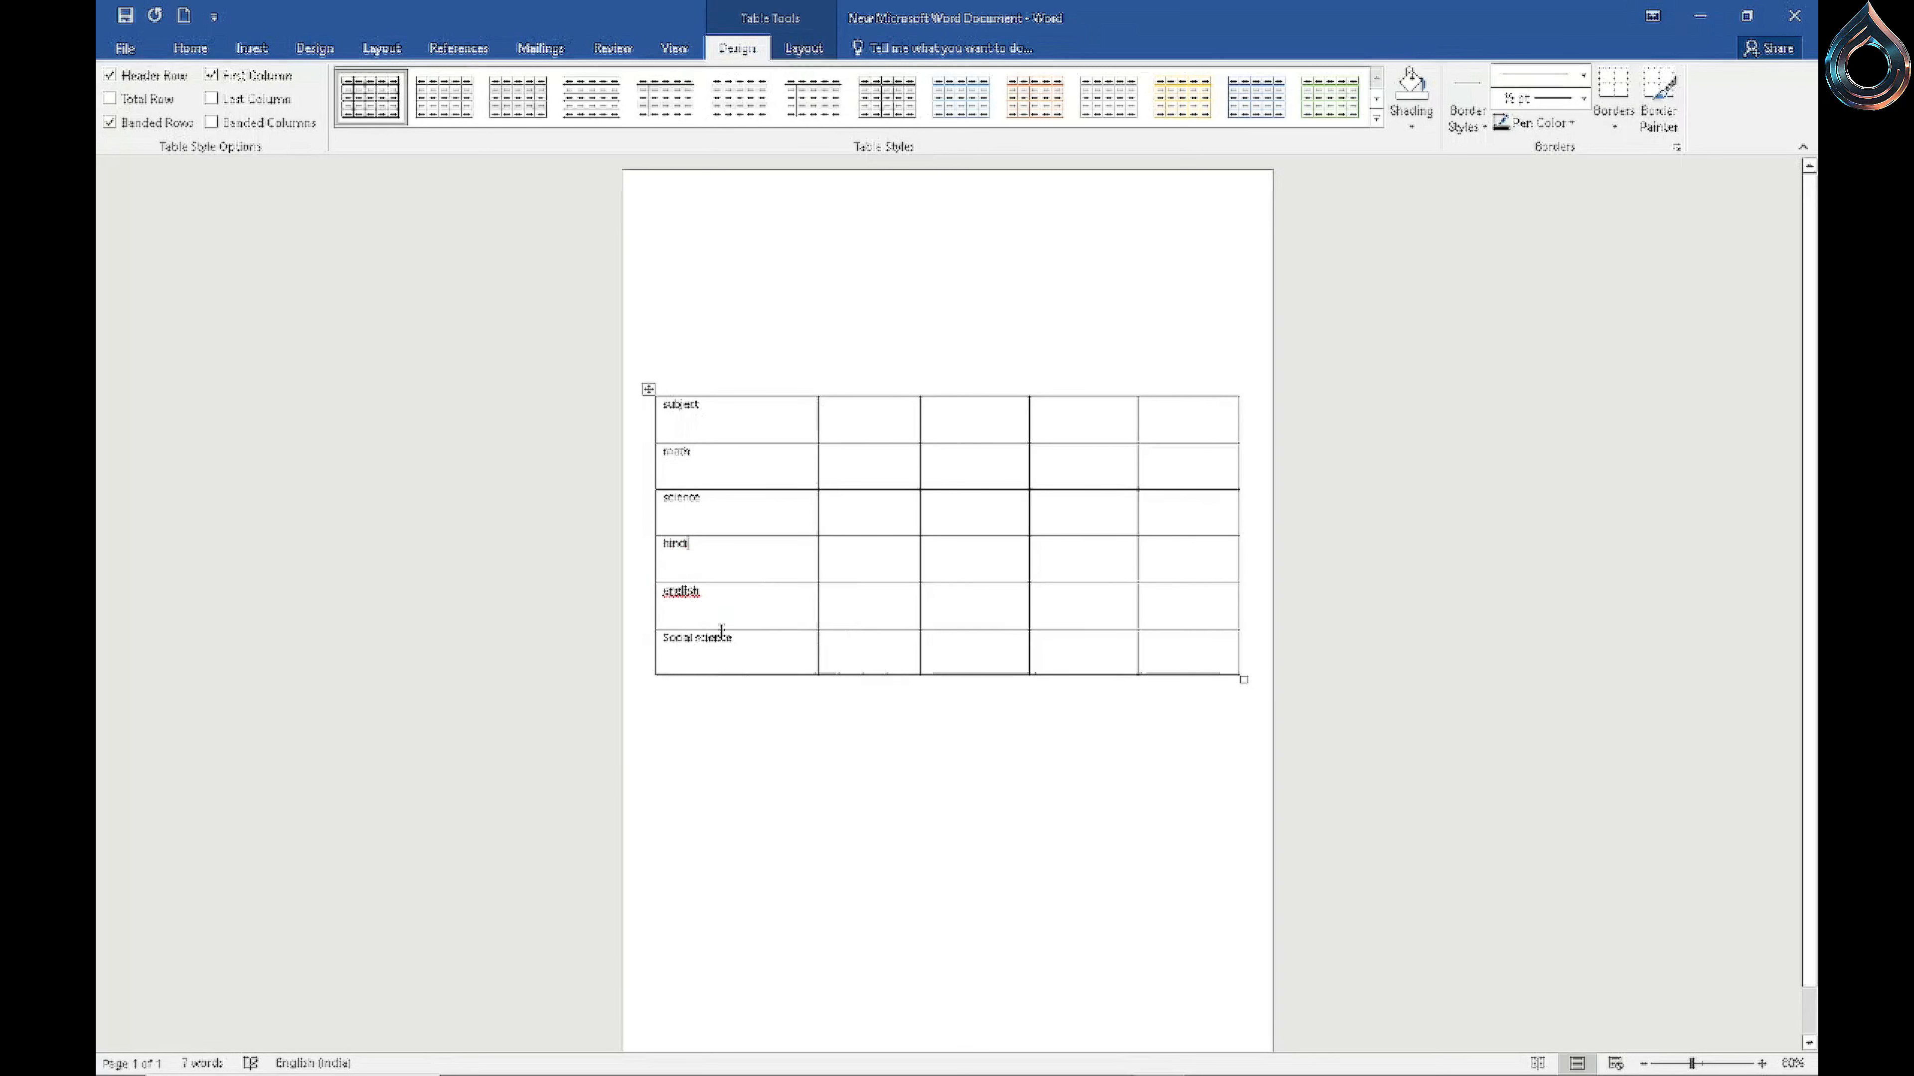
double_click(681, 593)
right_click(681, 601)
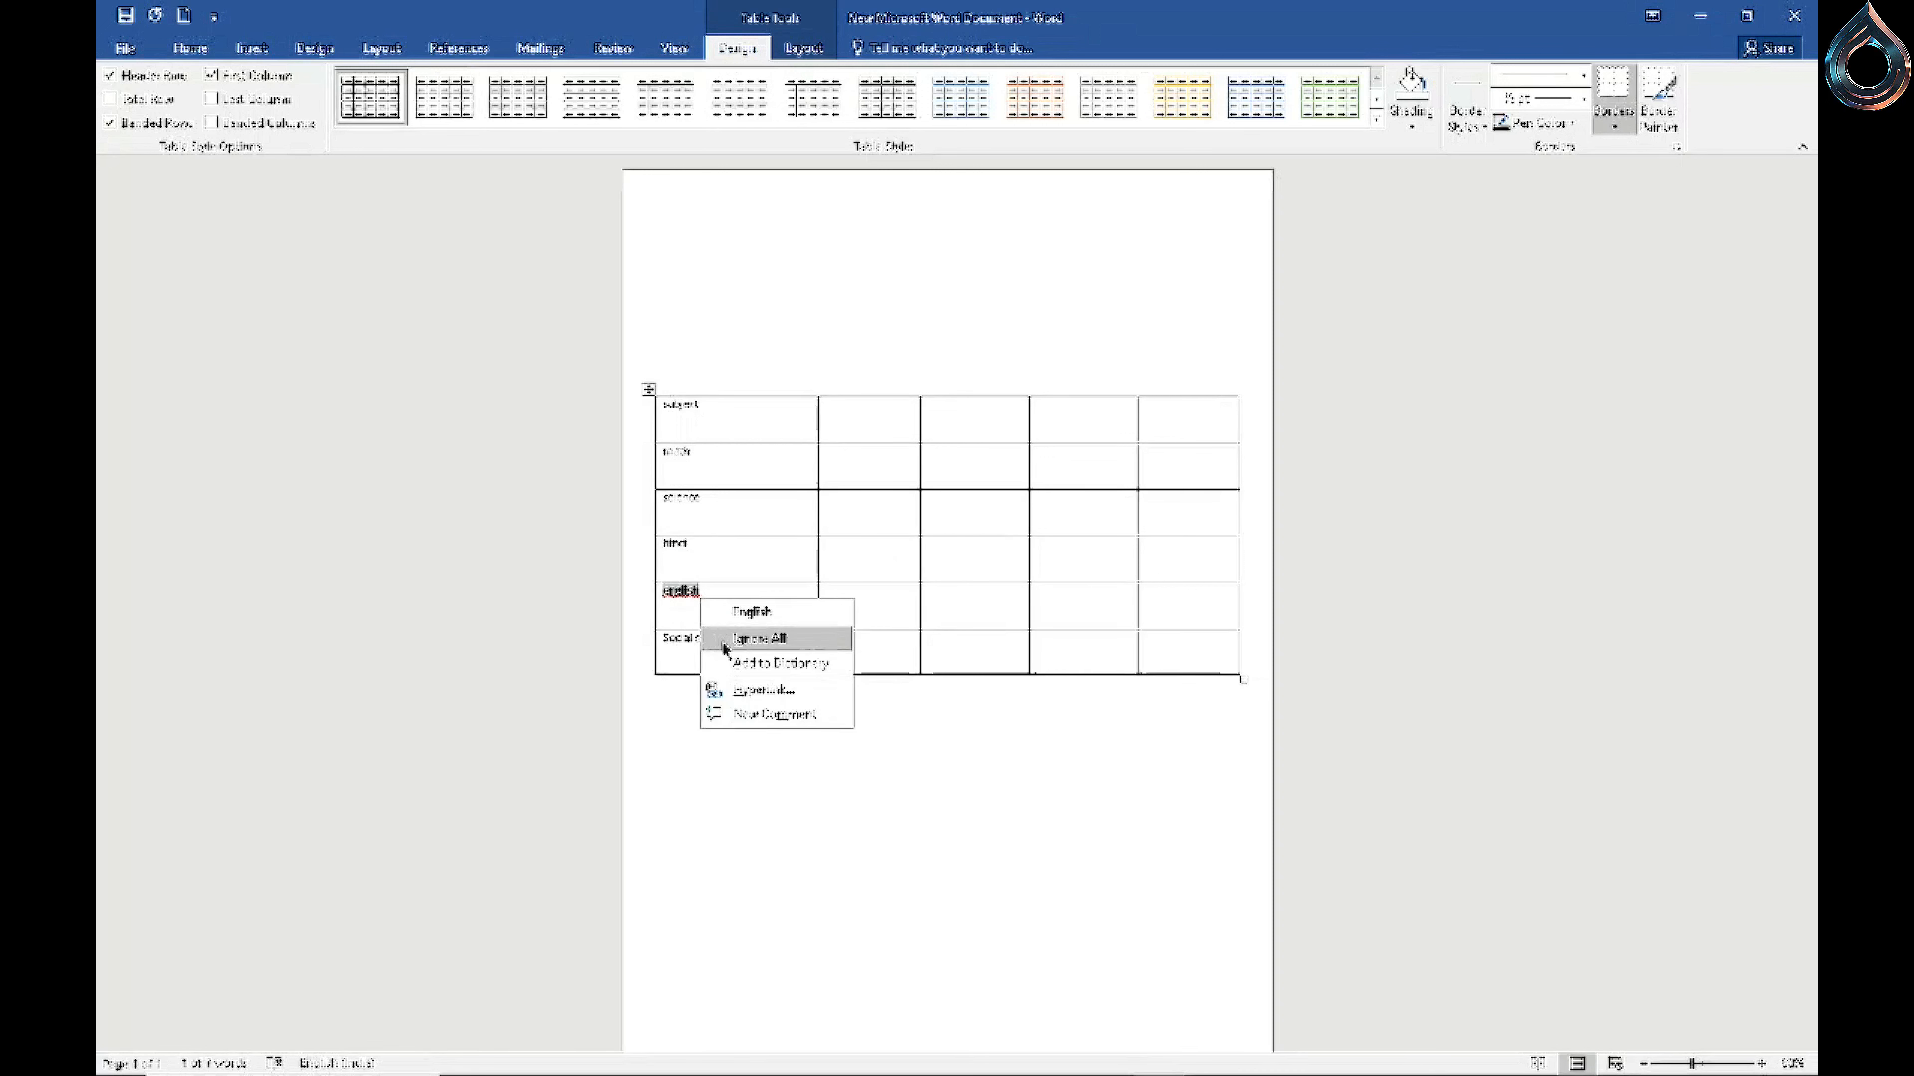
left_click(735, 658)
Step: Set the font size of all the text in the first column to 18
left_click(658, 411)
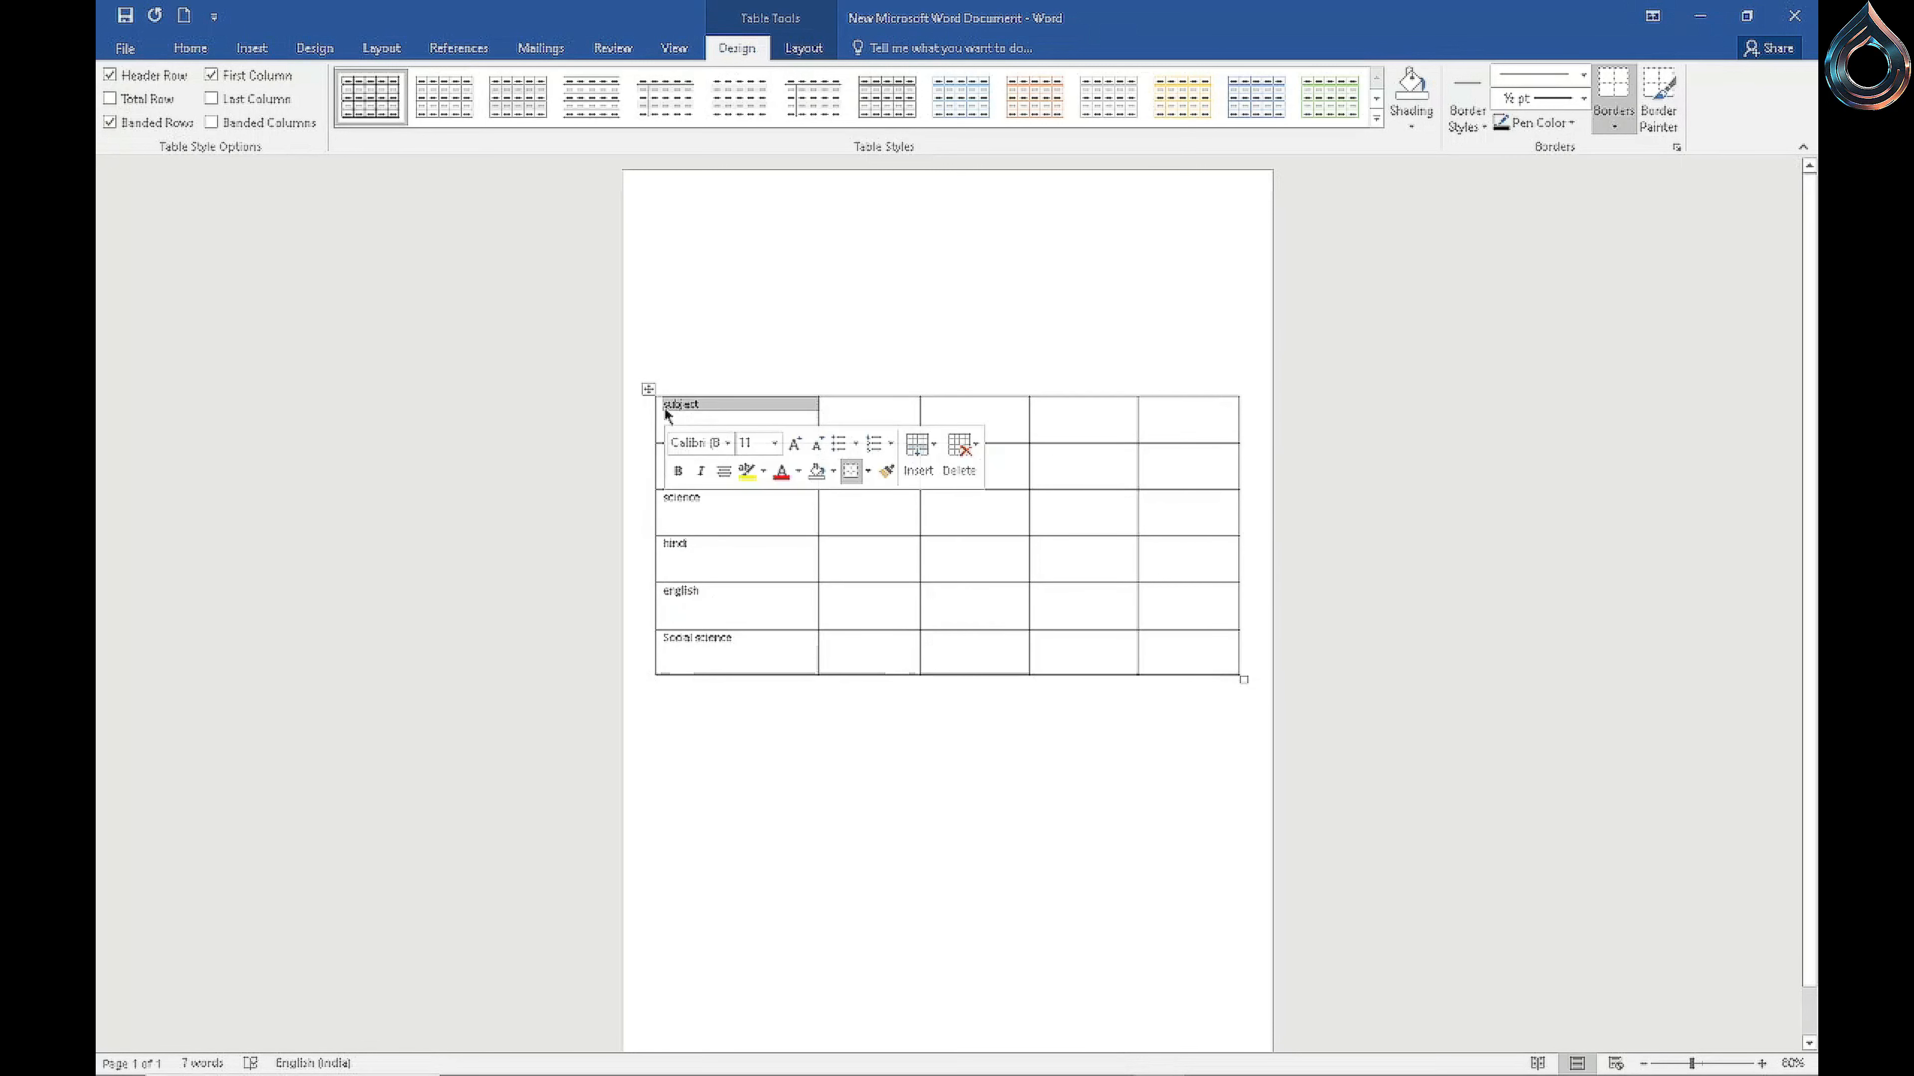
left_click_drag(657, 411, 723, 641)
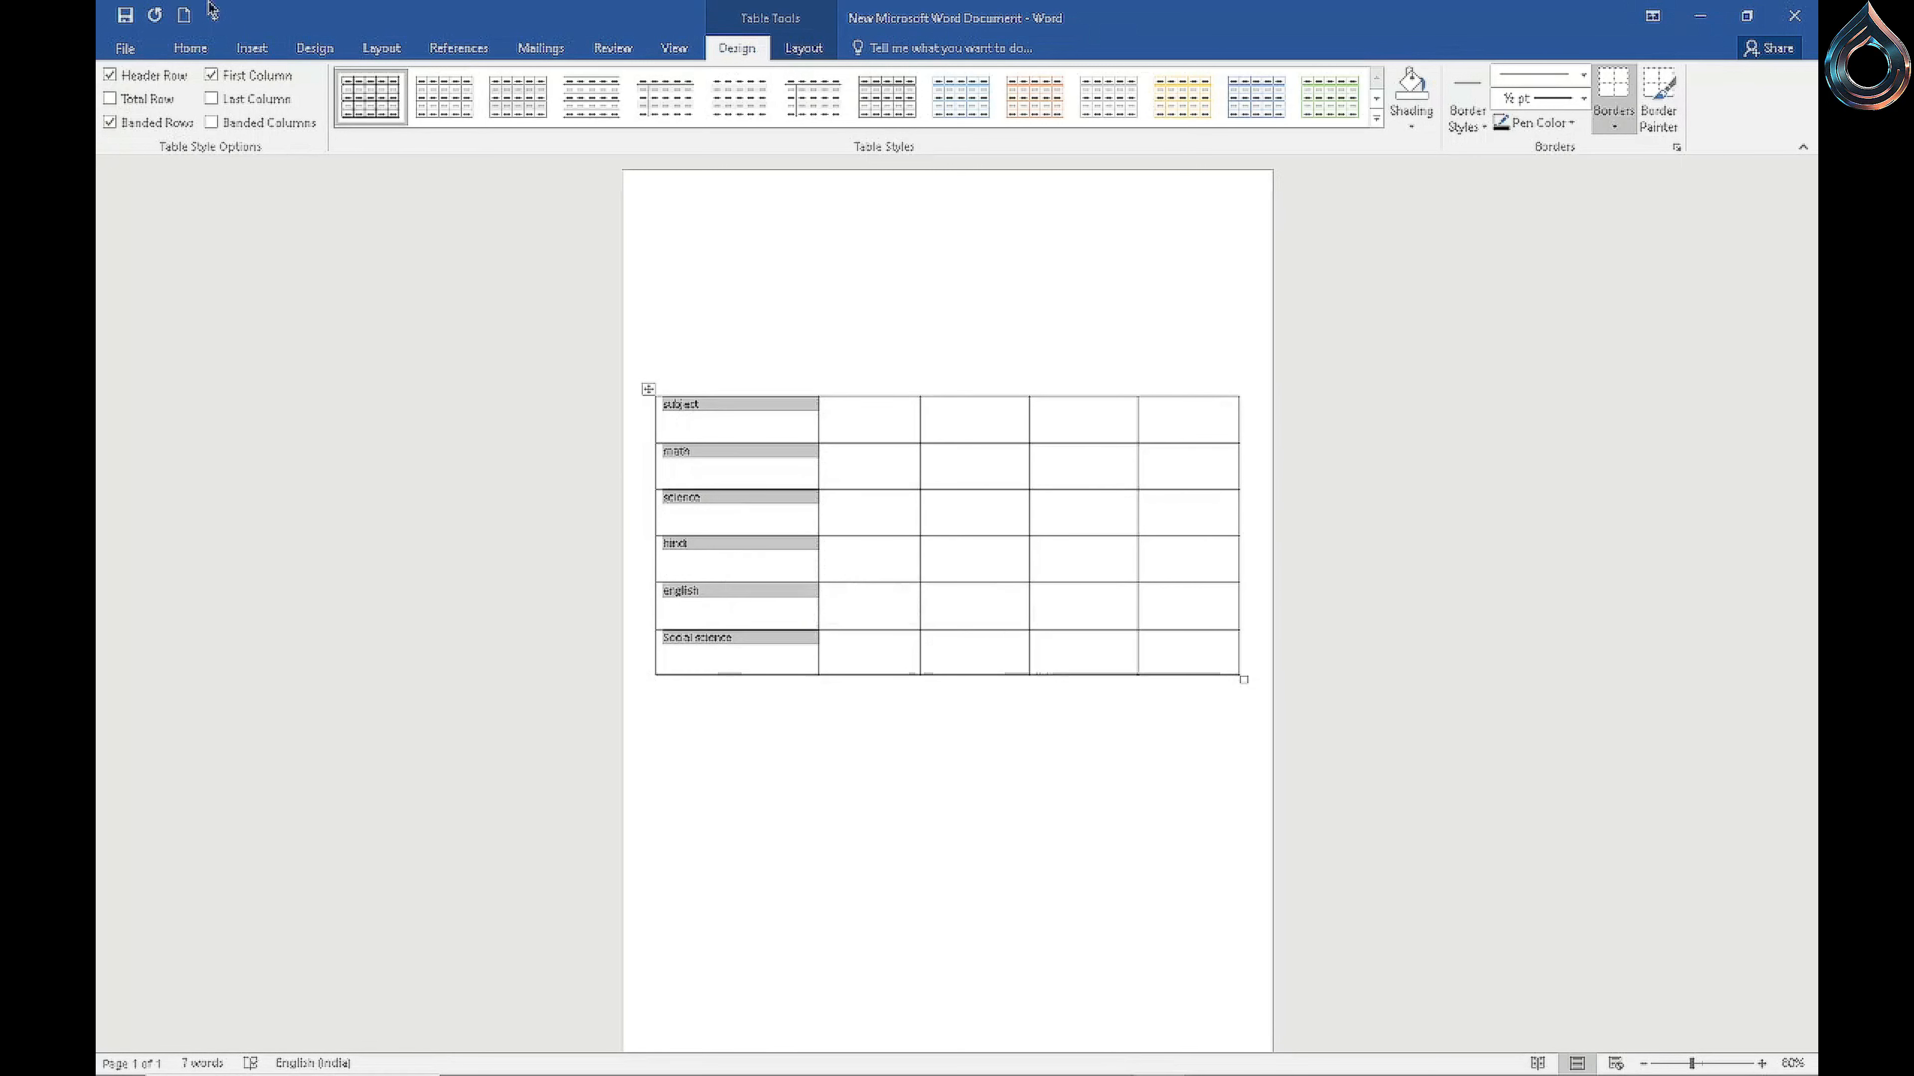
left_click(190, 47)
left_click(394, 86)
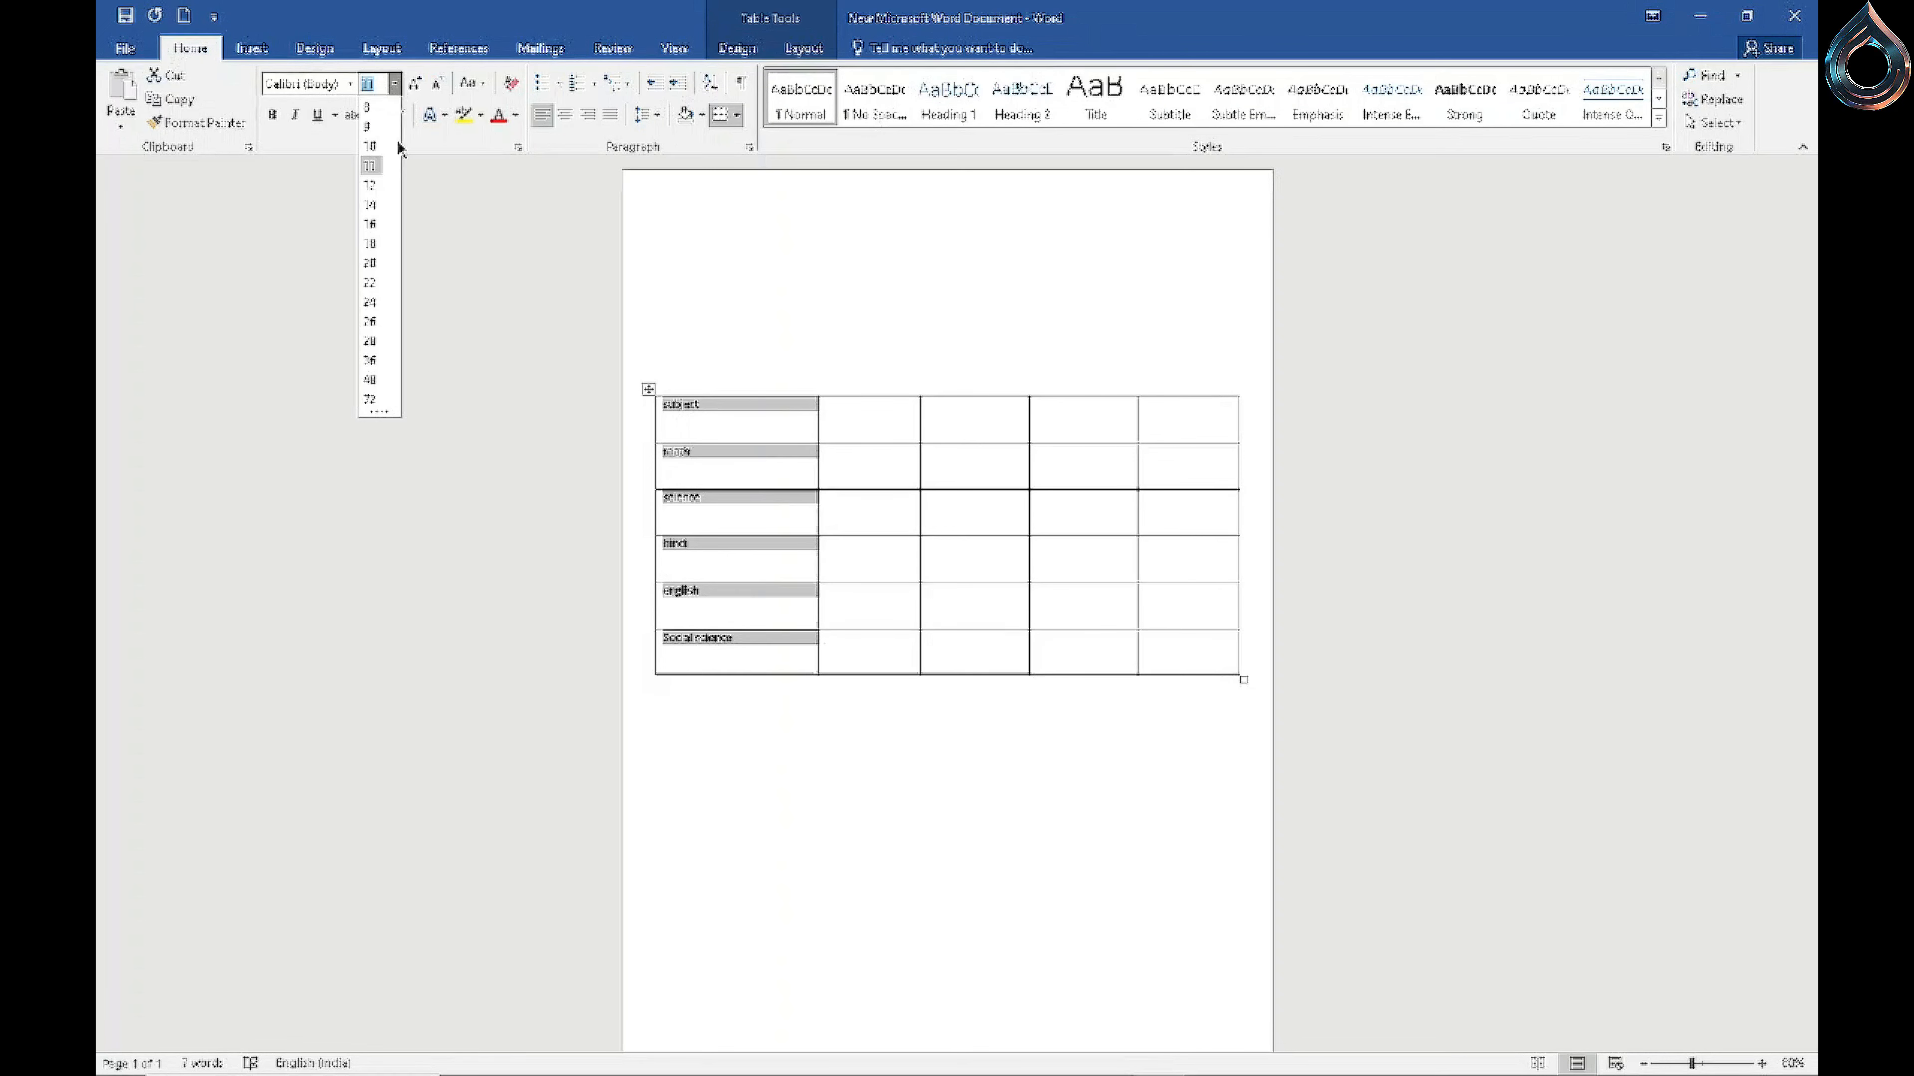
left_click(371, 243)
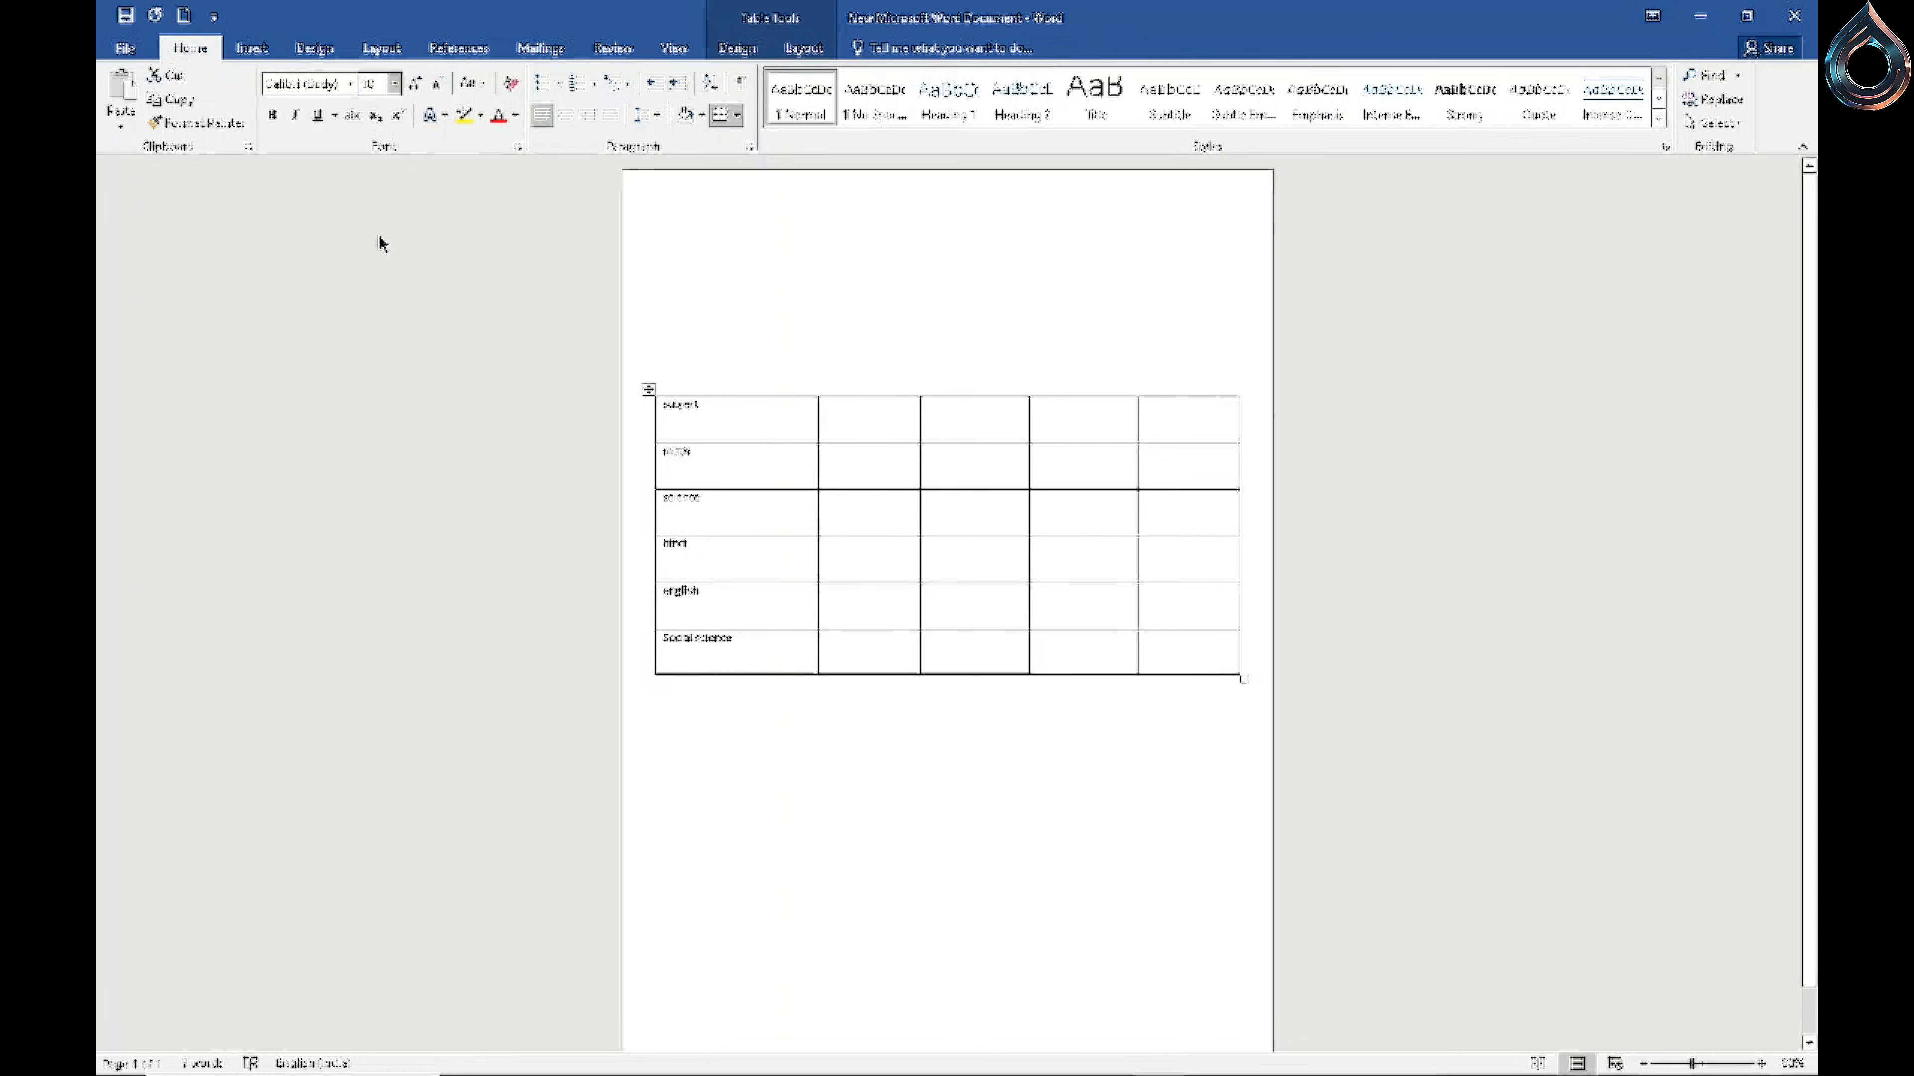
Step: Make all the text in the first column bold and change it to uppercase
left_click(272, 115)
left_click(472, 82)
left_click(519, 157)
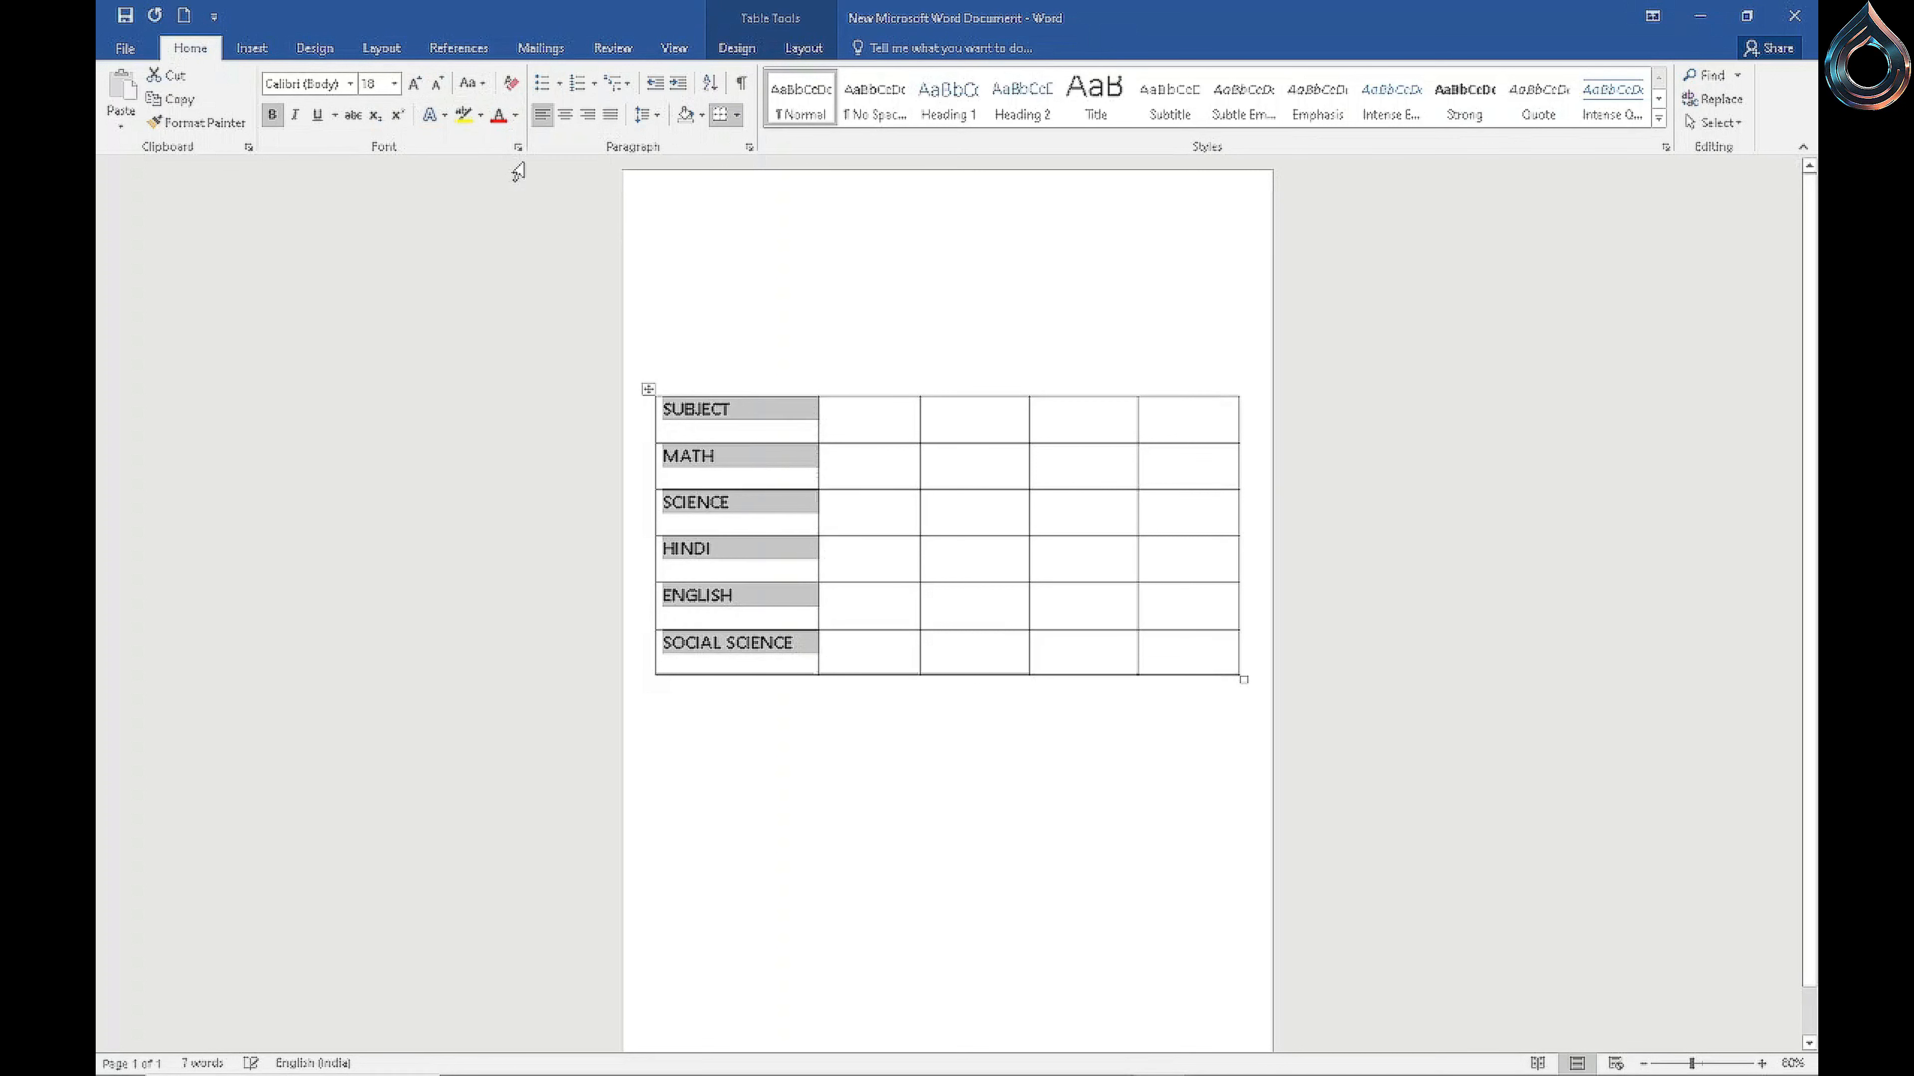
Step: Fill the remaining header cells of the first row with Grade1, Grade2, Grade3 and Grade4
left_click(846, 410)
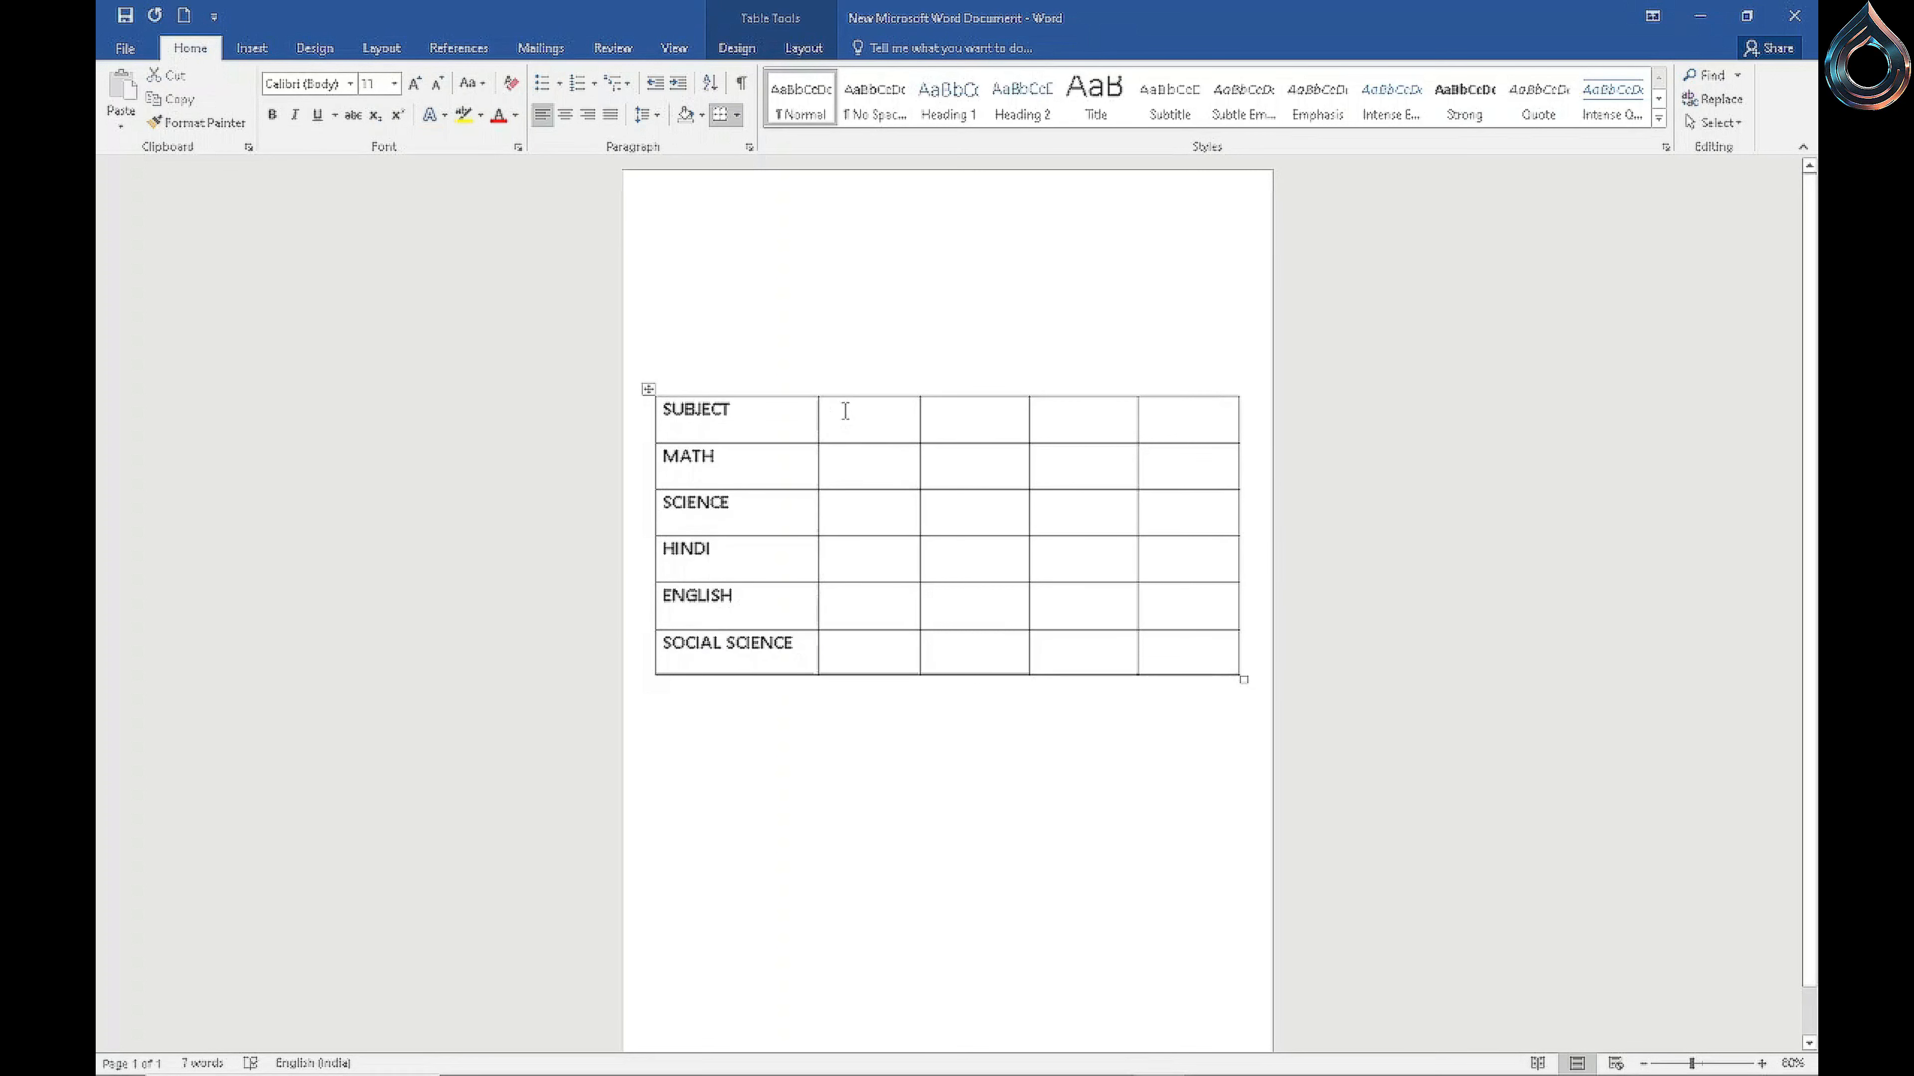
type("grade")
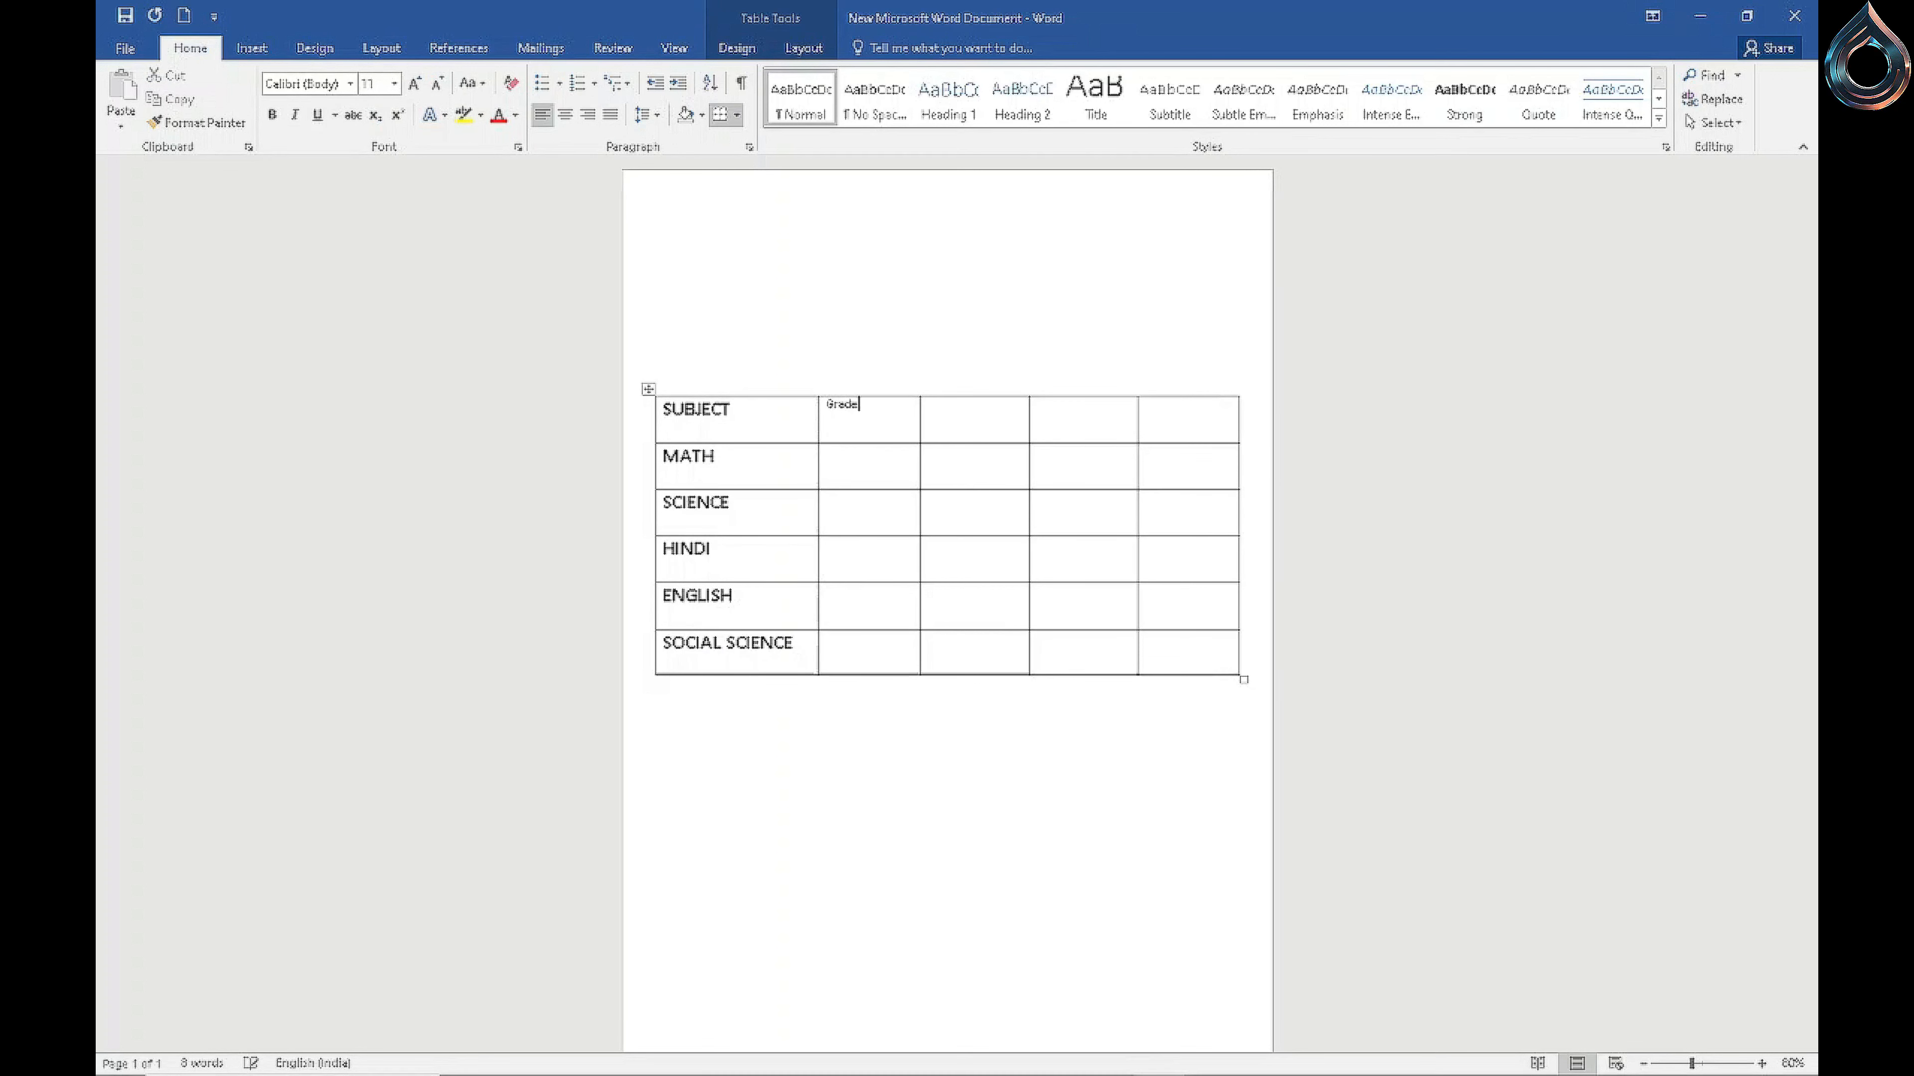
type("1")
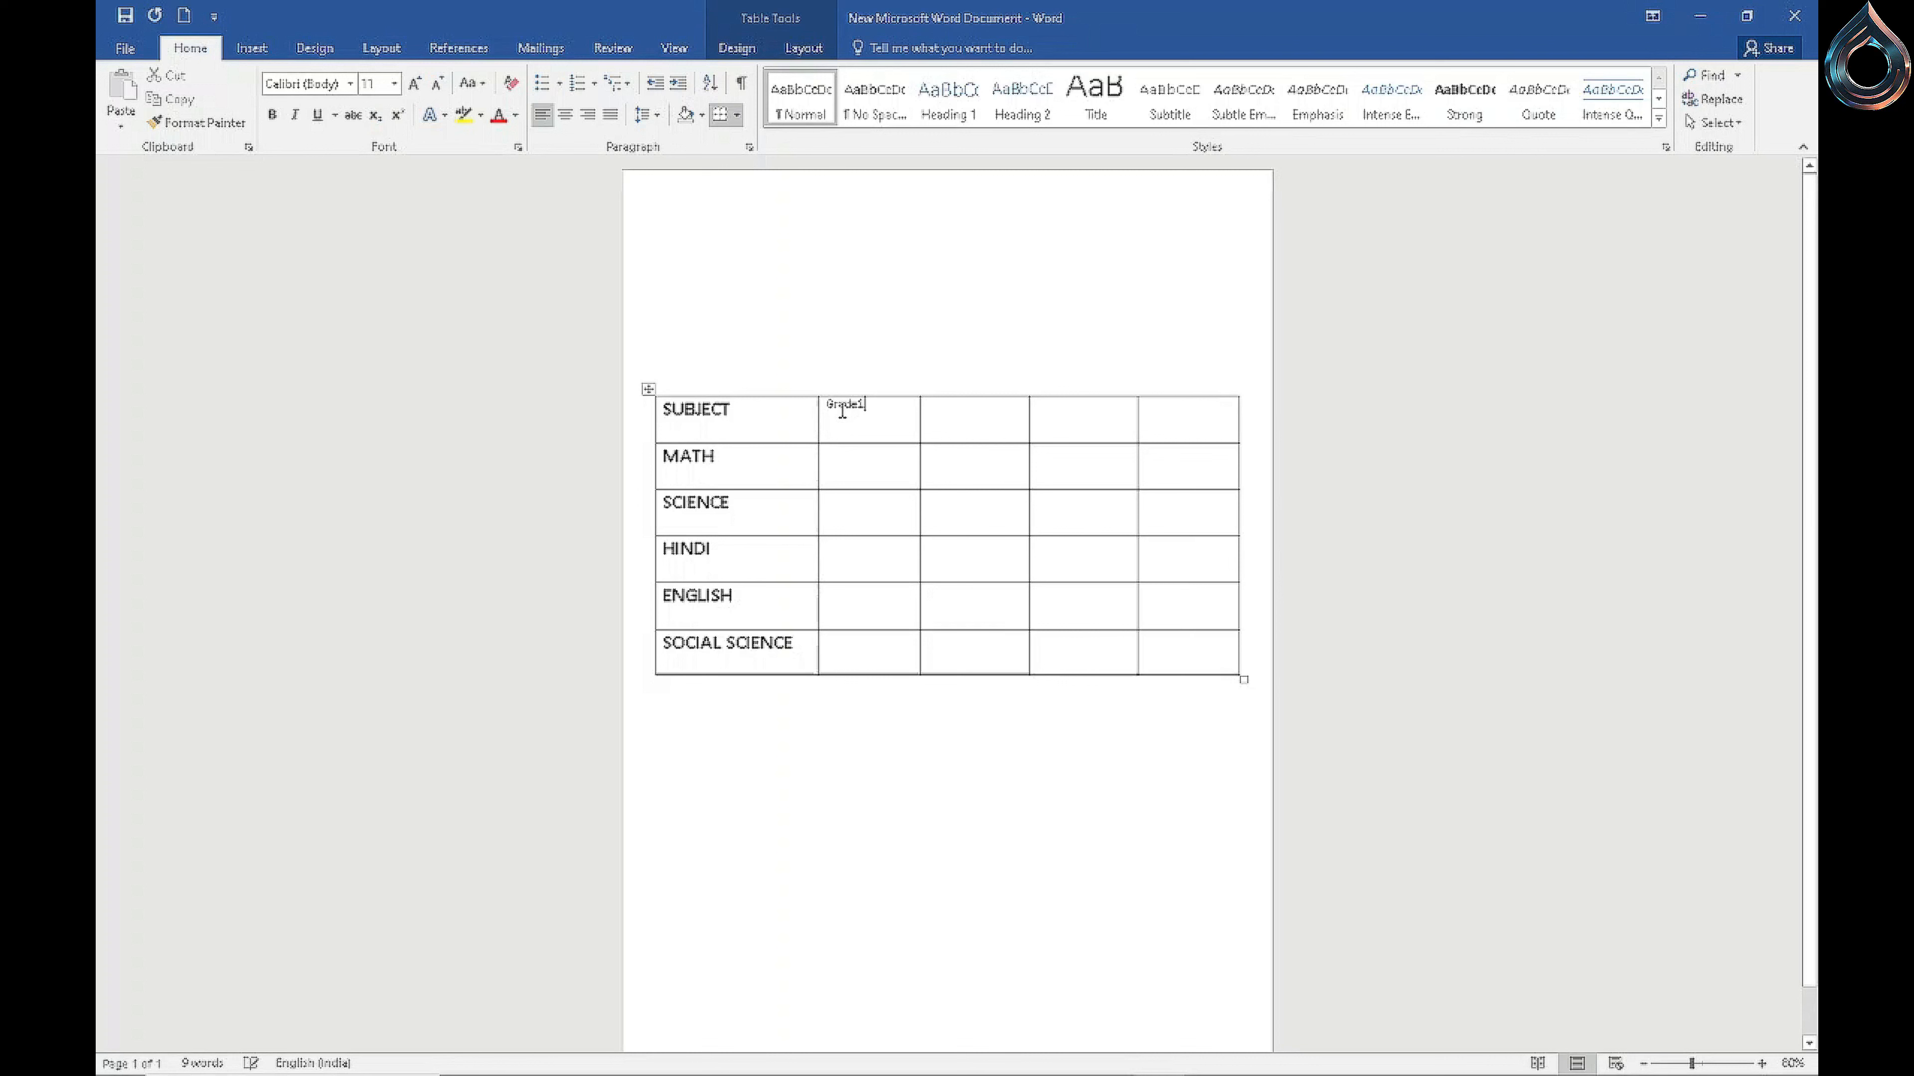
left_click(965, 433)
type("grade2")
type("g")
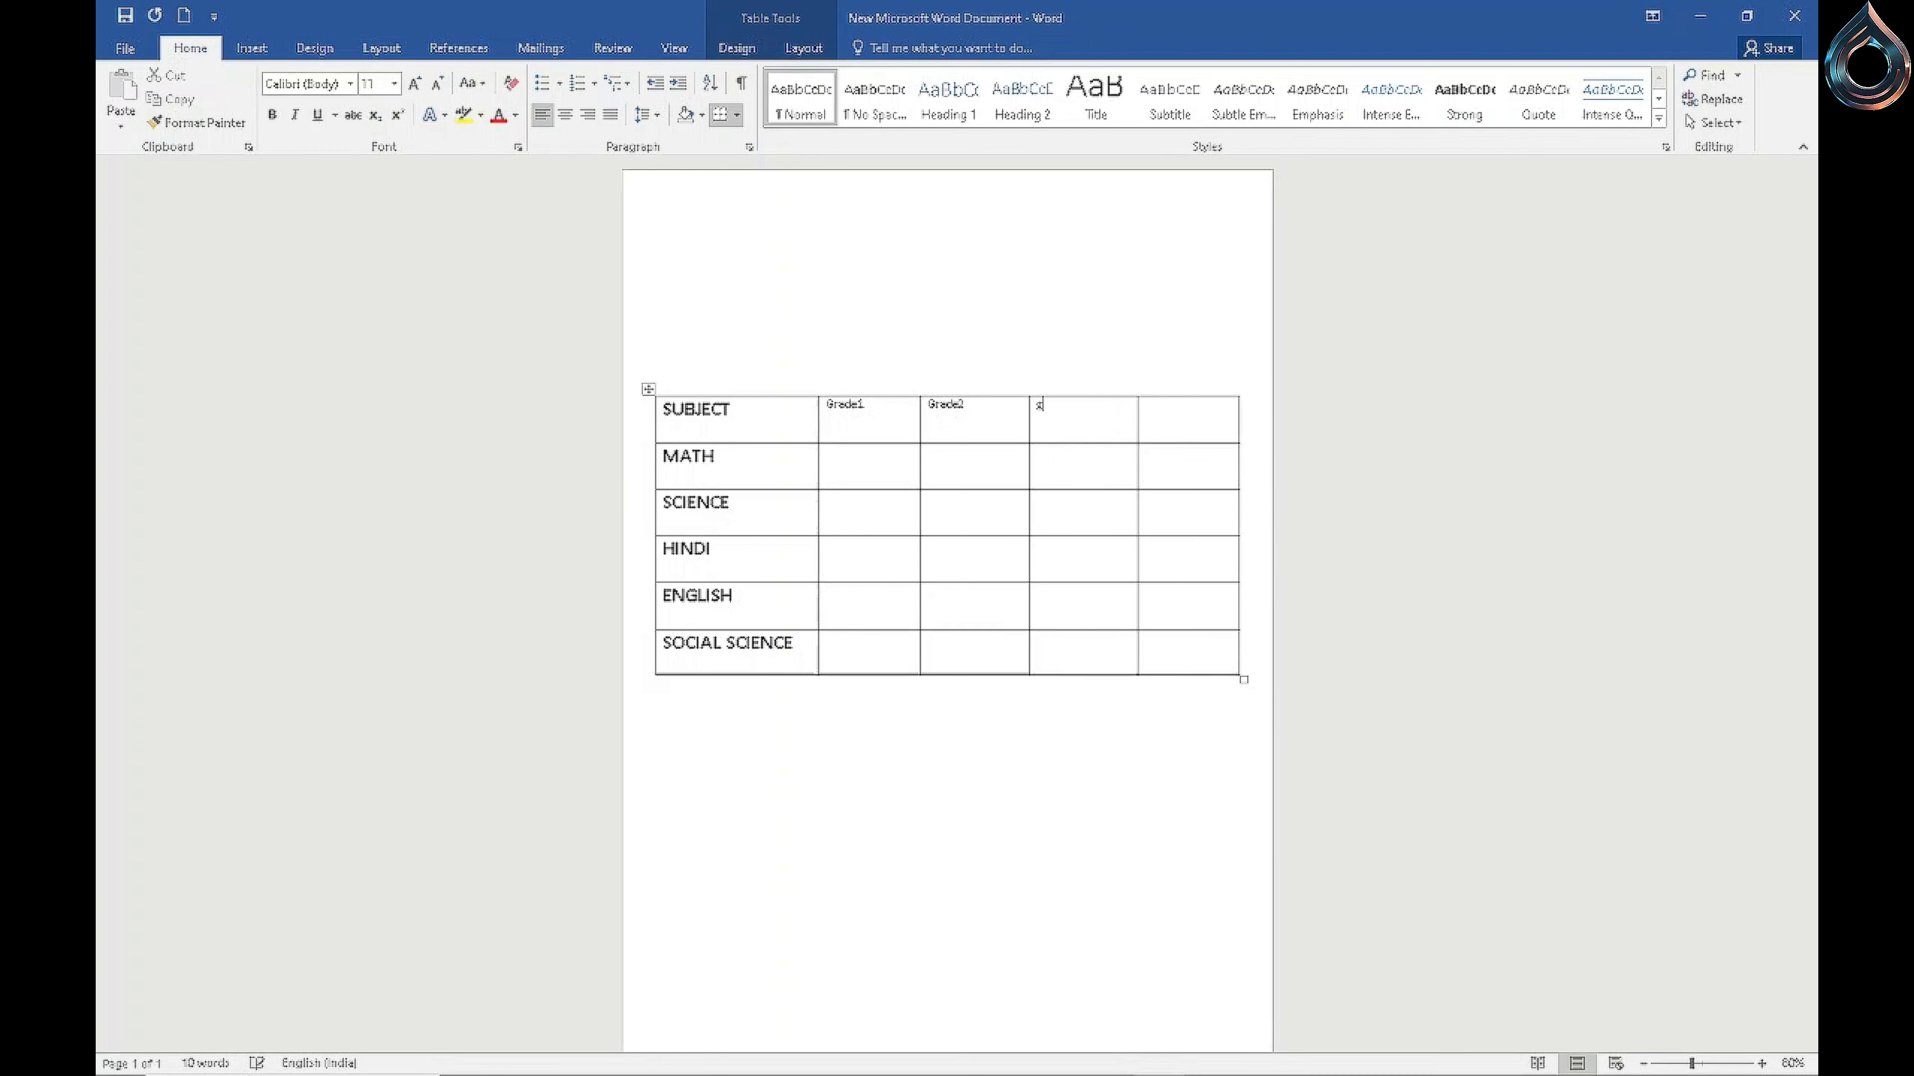
type("rade3")
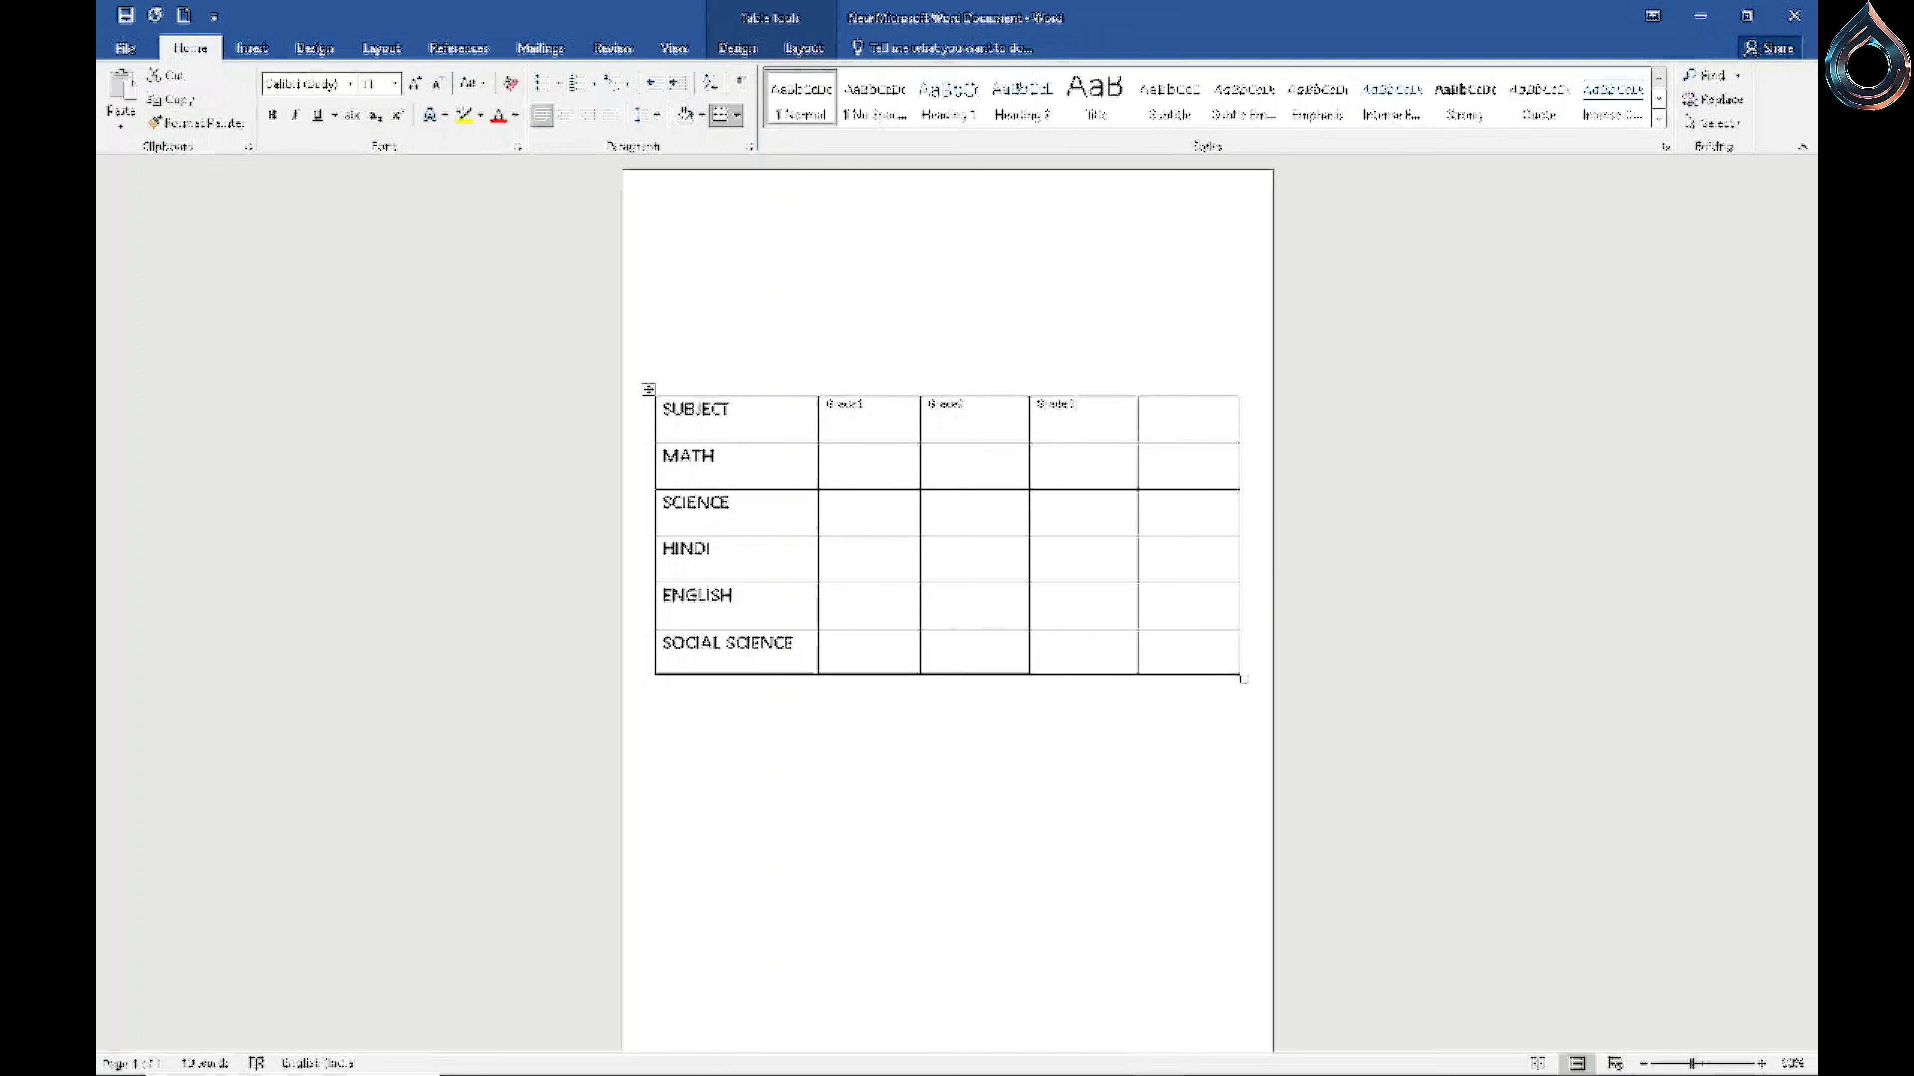
left_click(1157, 427)
type("g")
Step: Set the four grade headings in the first row to font size 18 and bold
left_click(251, 47)
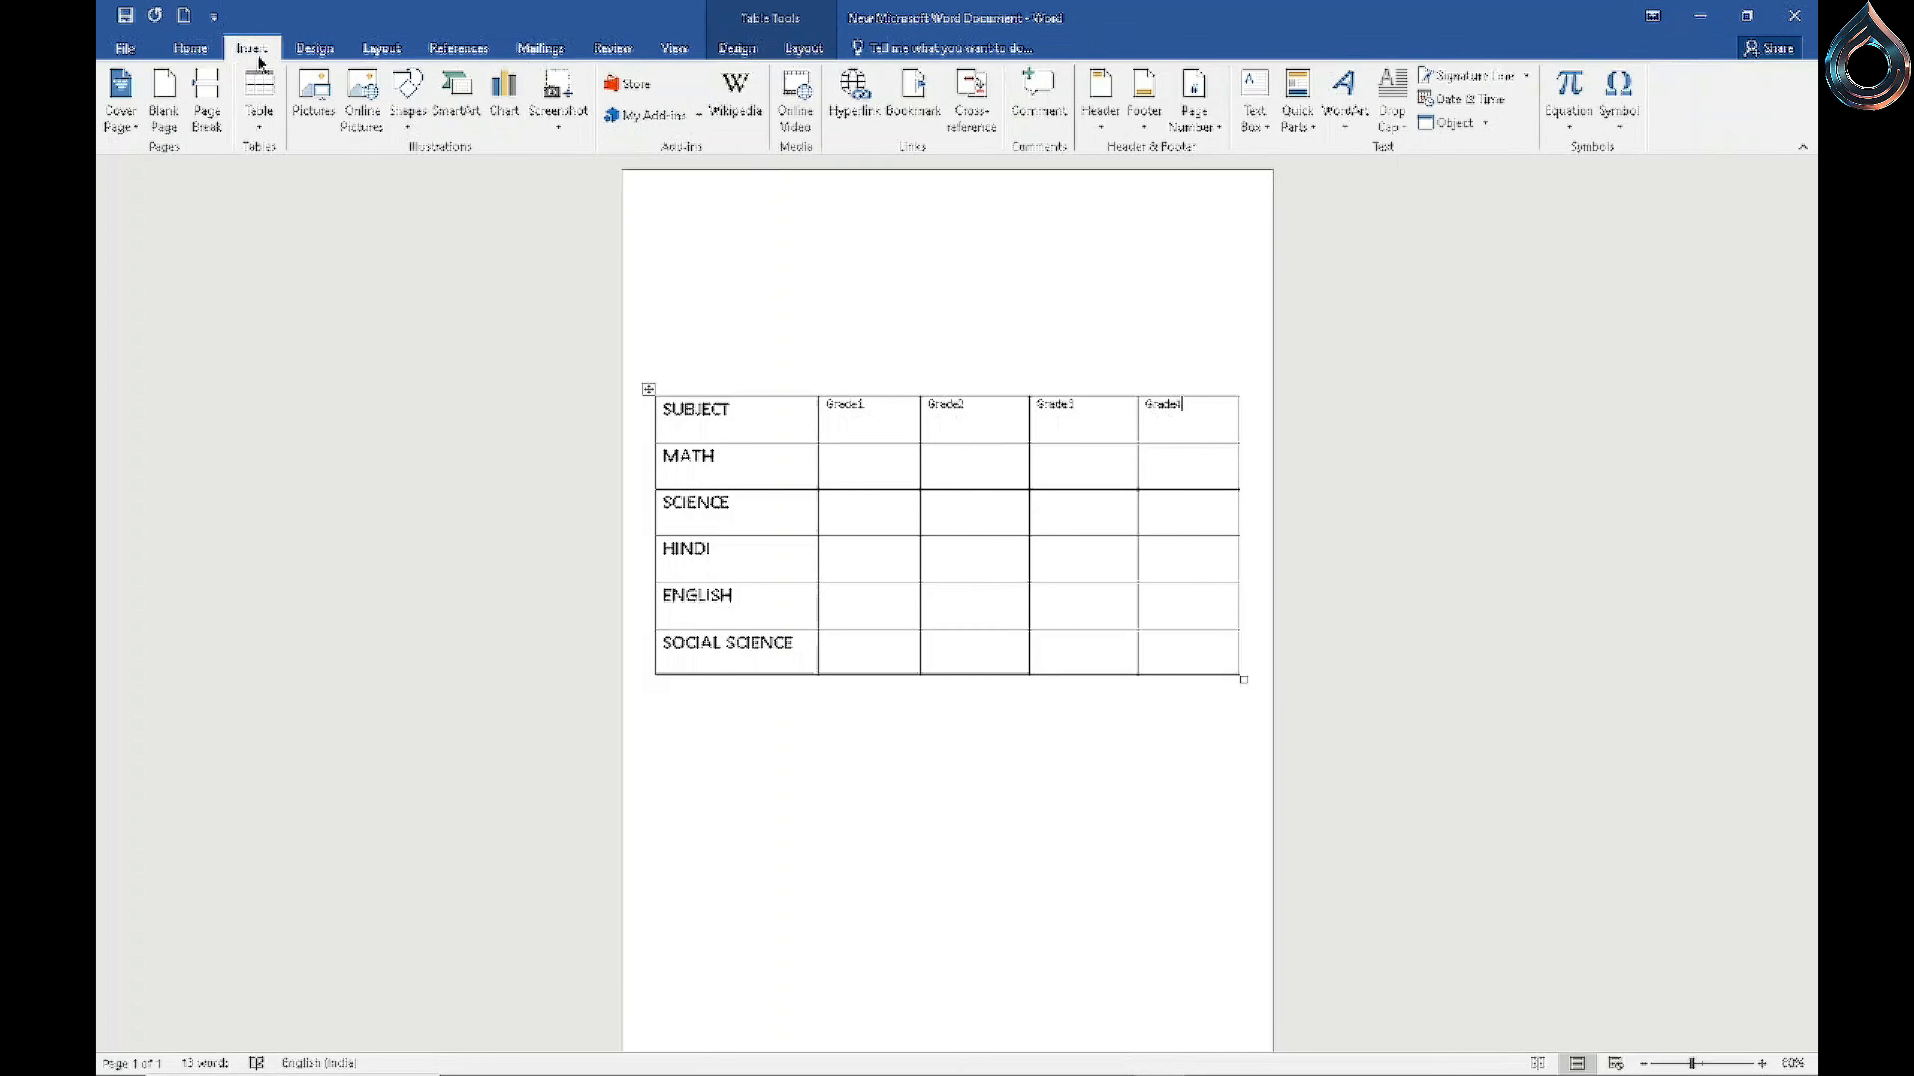
left_click(190, 47)
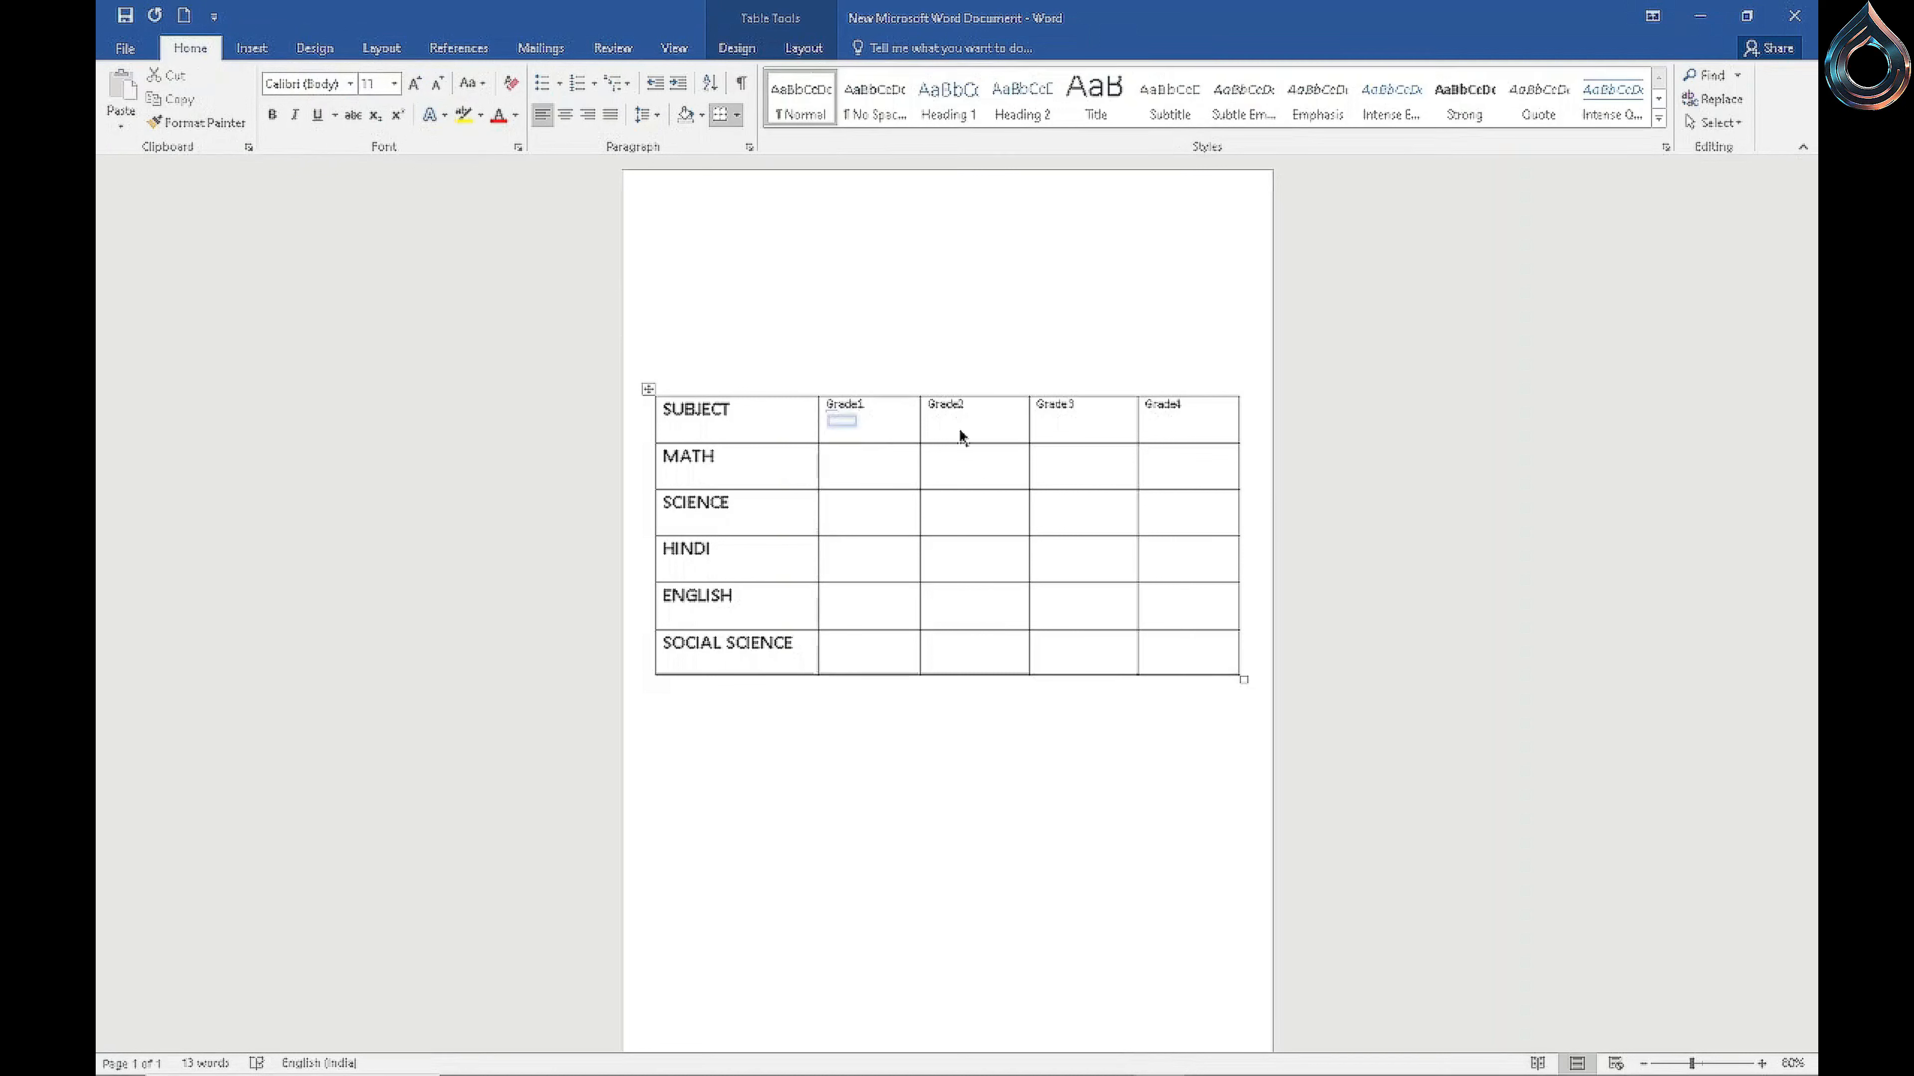
left_click_drag(1178, 403, 895, 406)
left_click(394, 83)
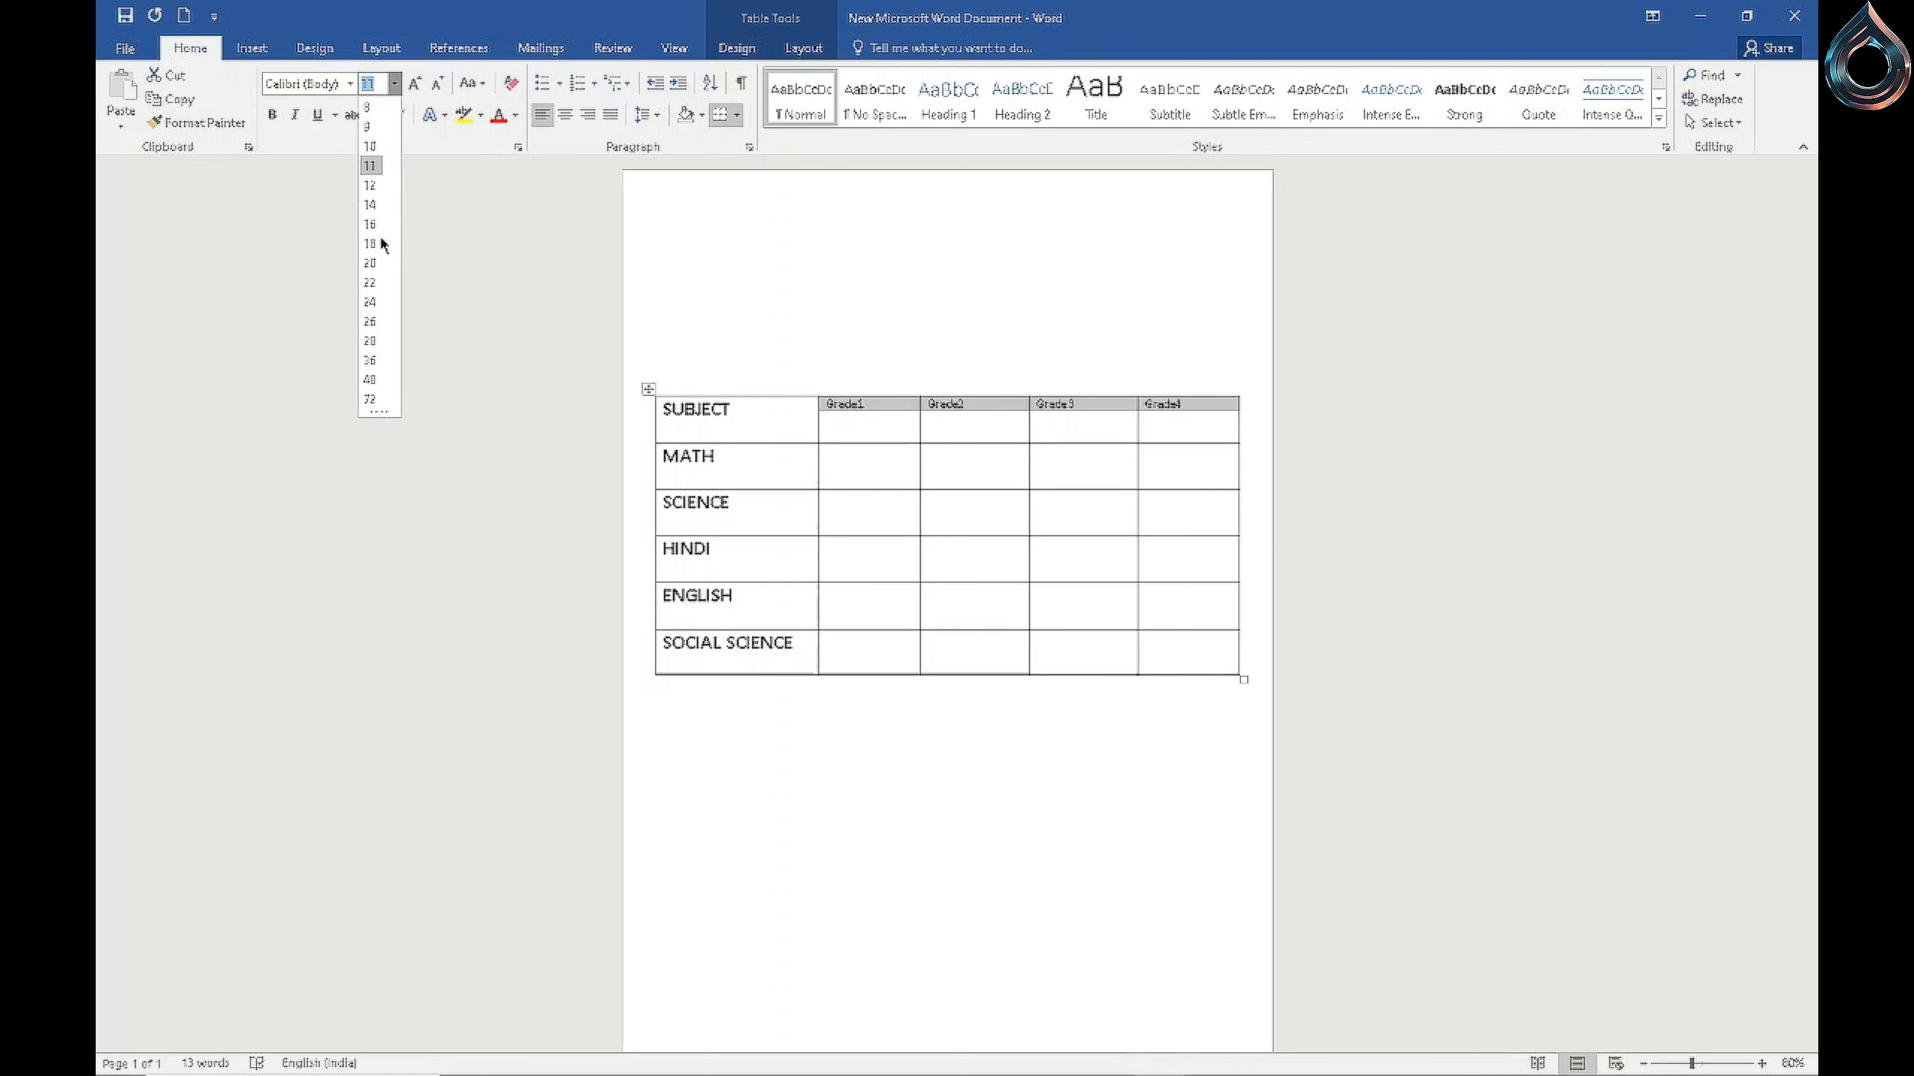
left_click(371, 248)
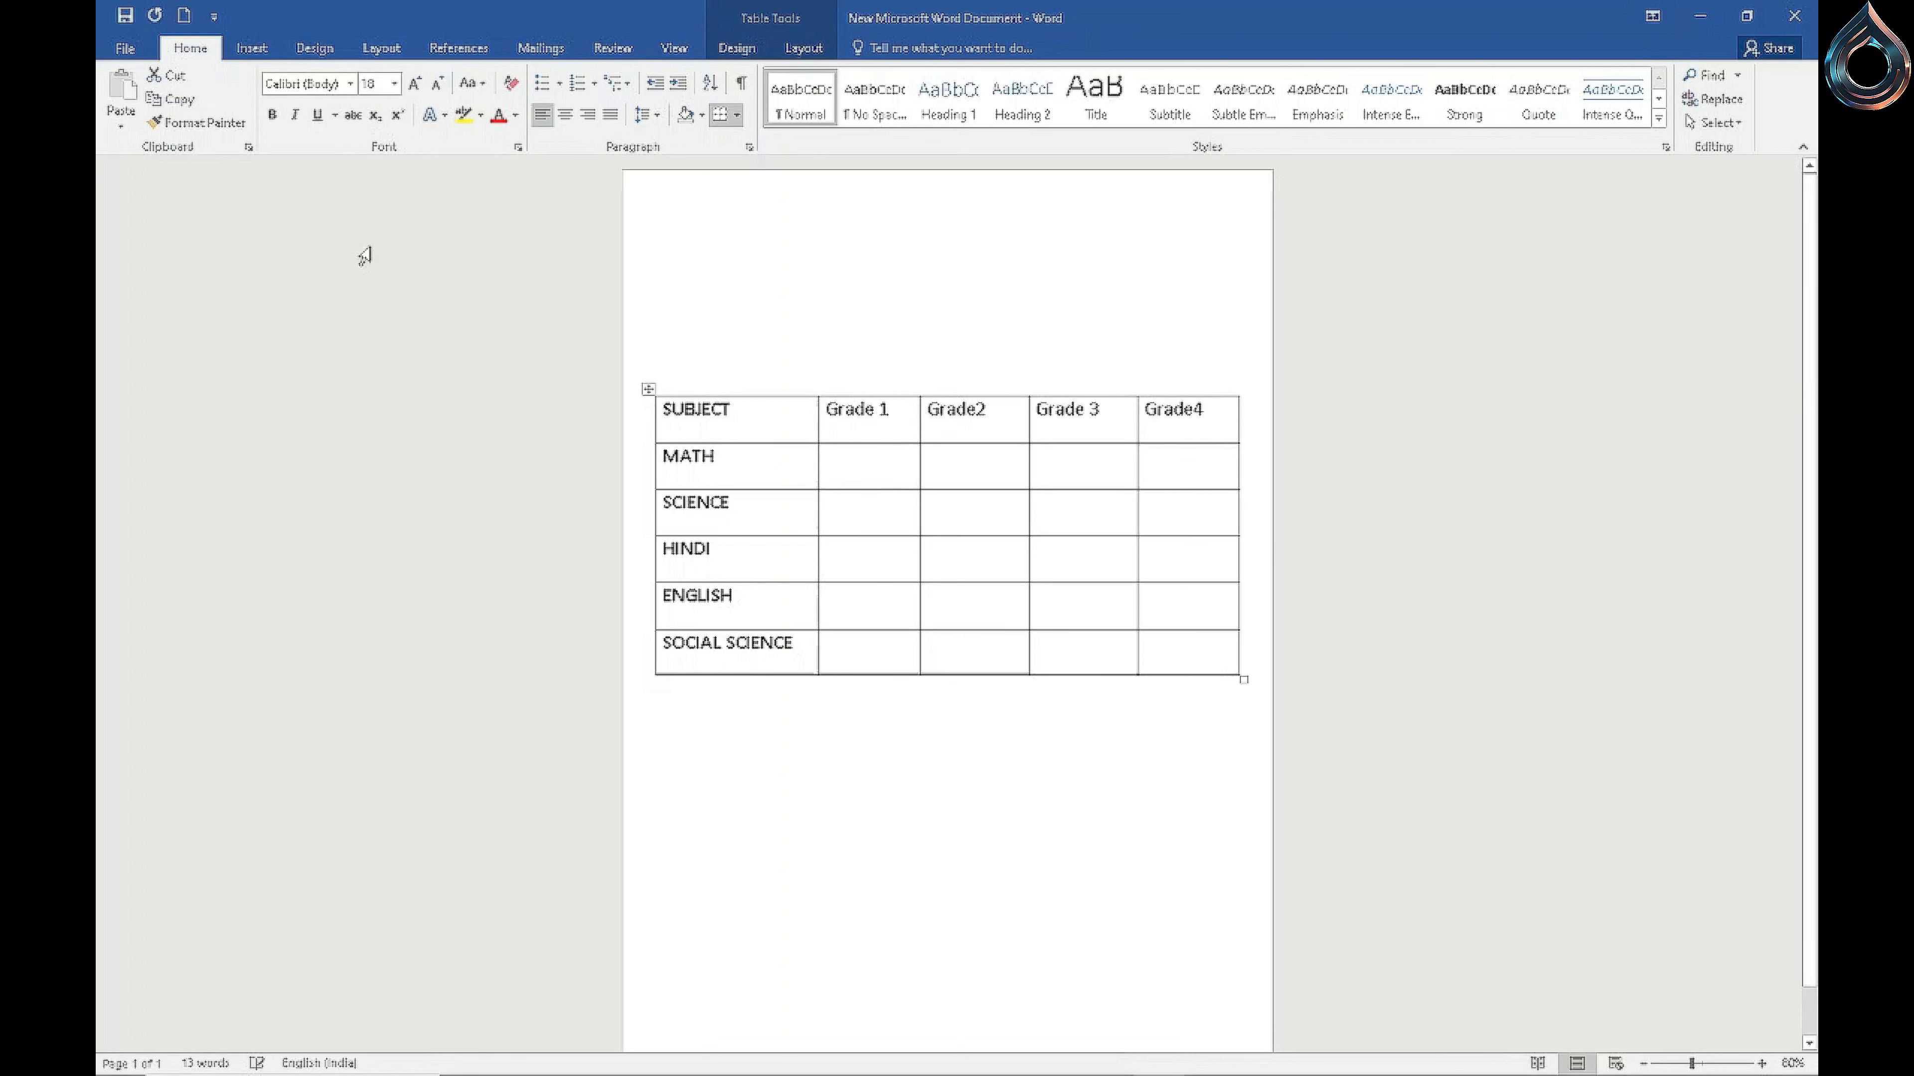
left_click(274, 115)
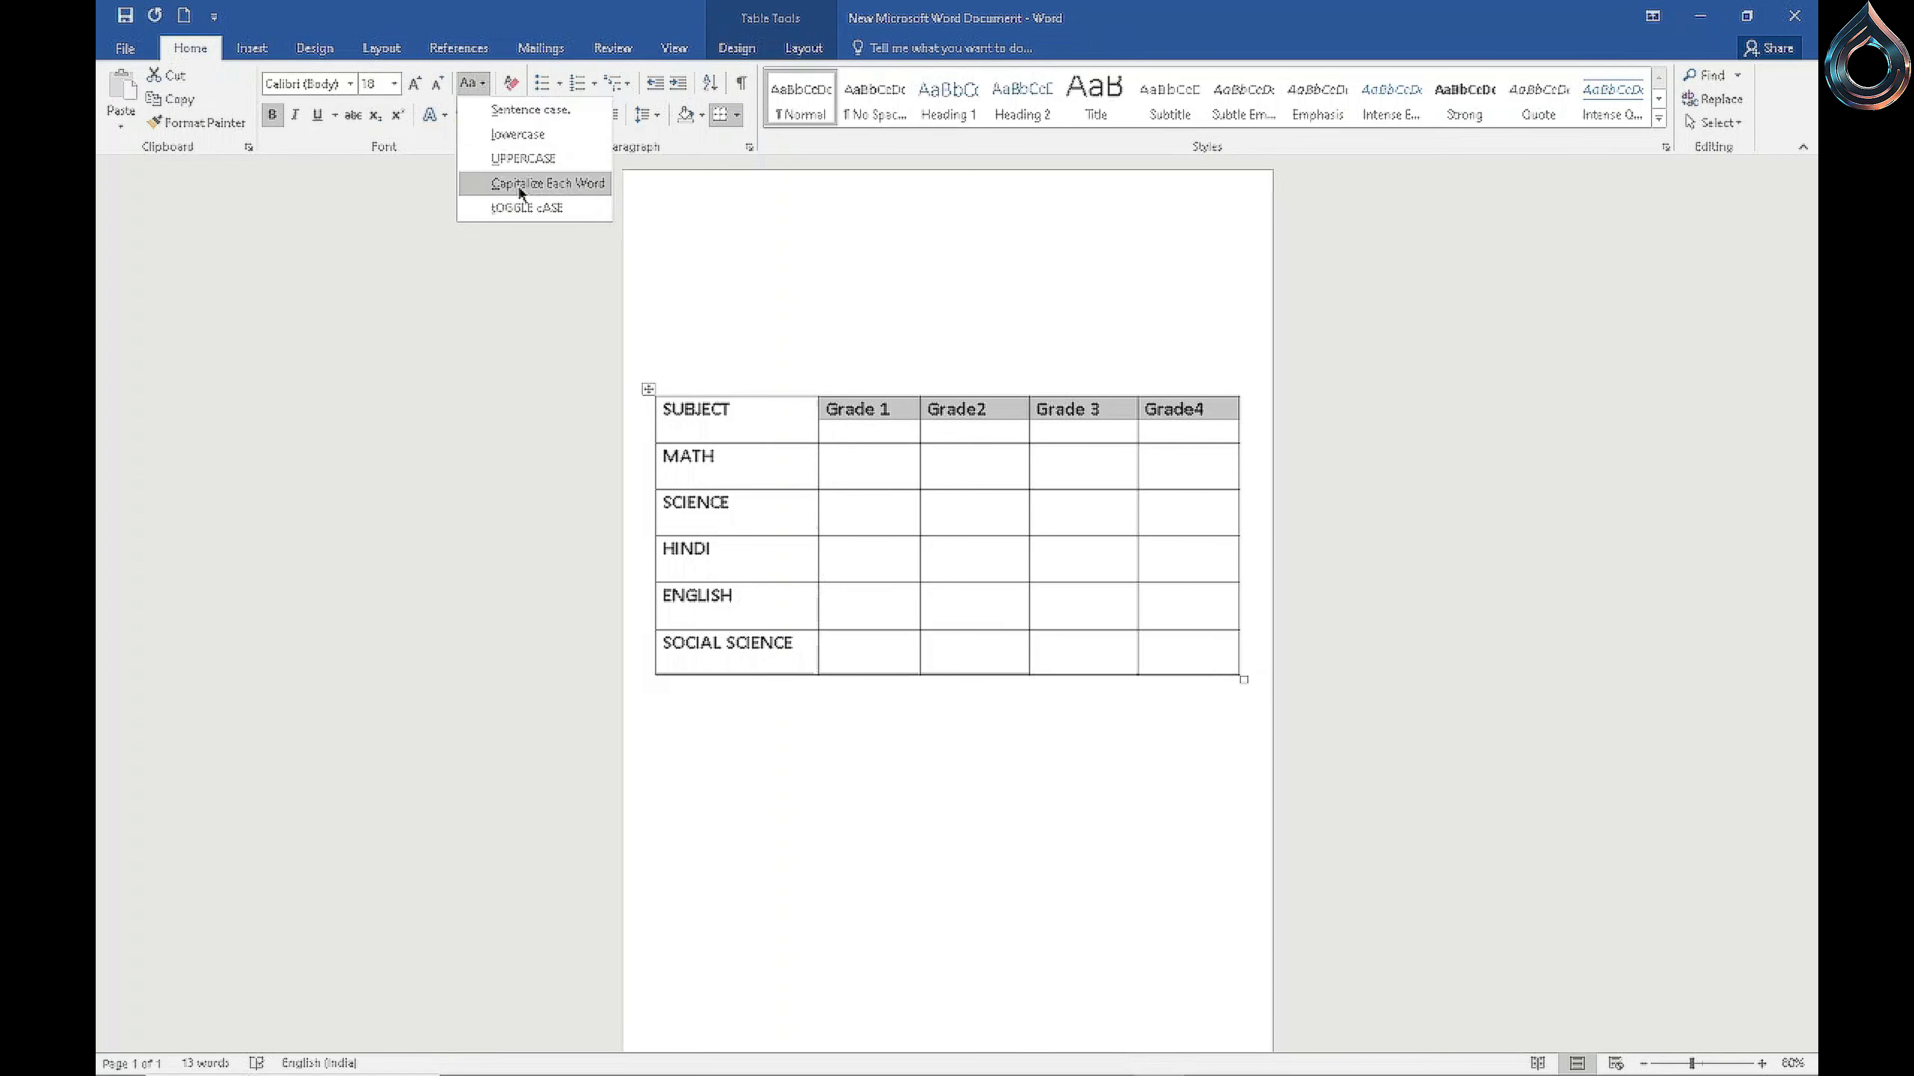
left_click(783, 701)
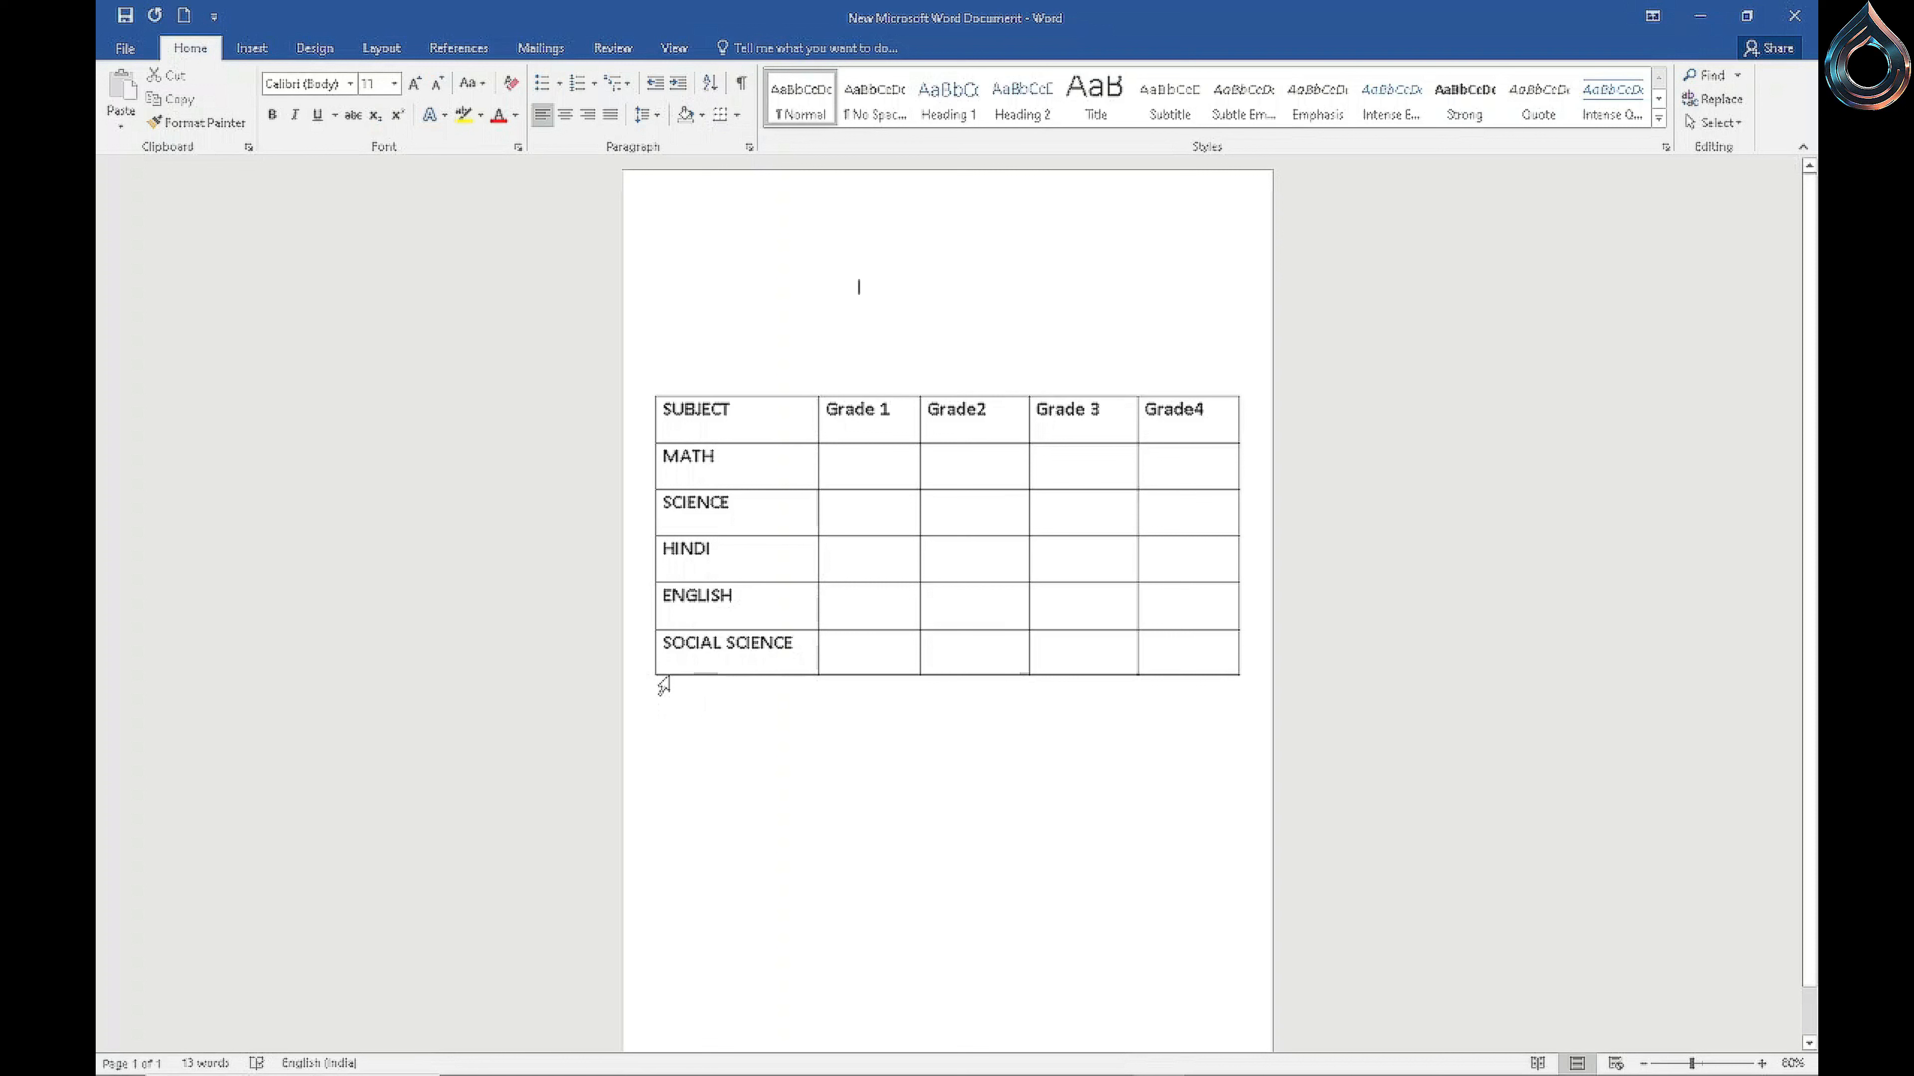
Step: Extend the table's last row downward and draw a straight horizontal line about 18.8 cm long across it, below SOCIAL SCIENCE
left_click_drag(666, 675, 723, 721)
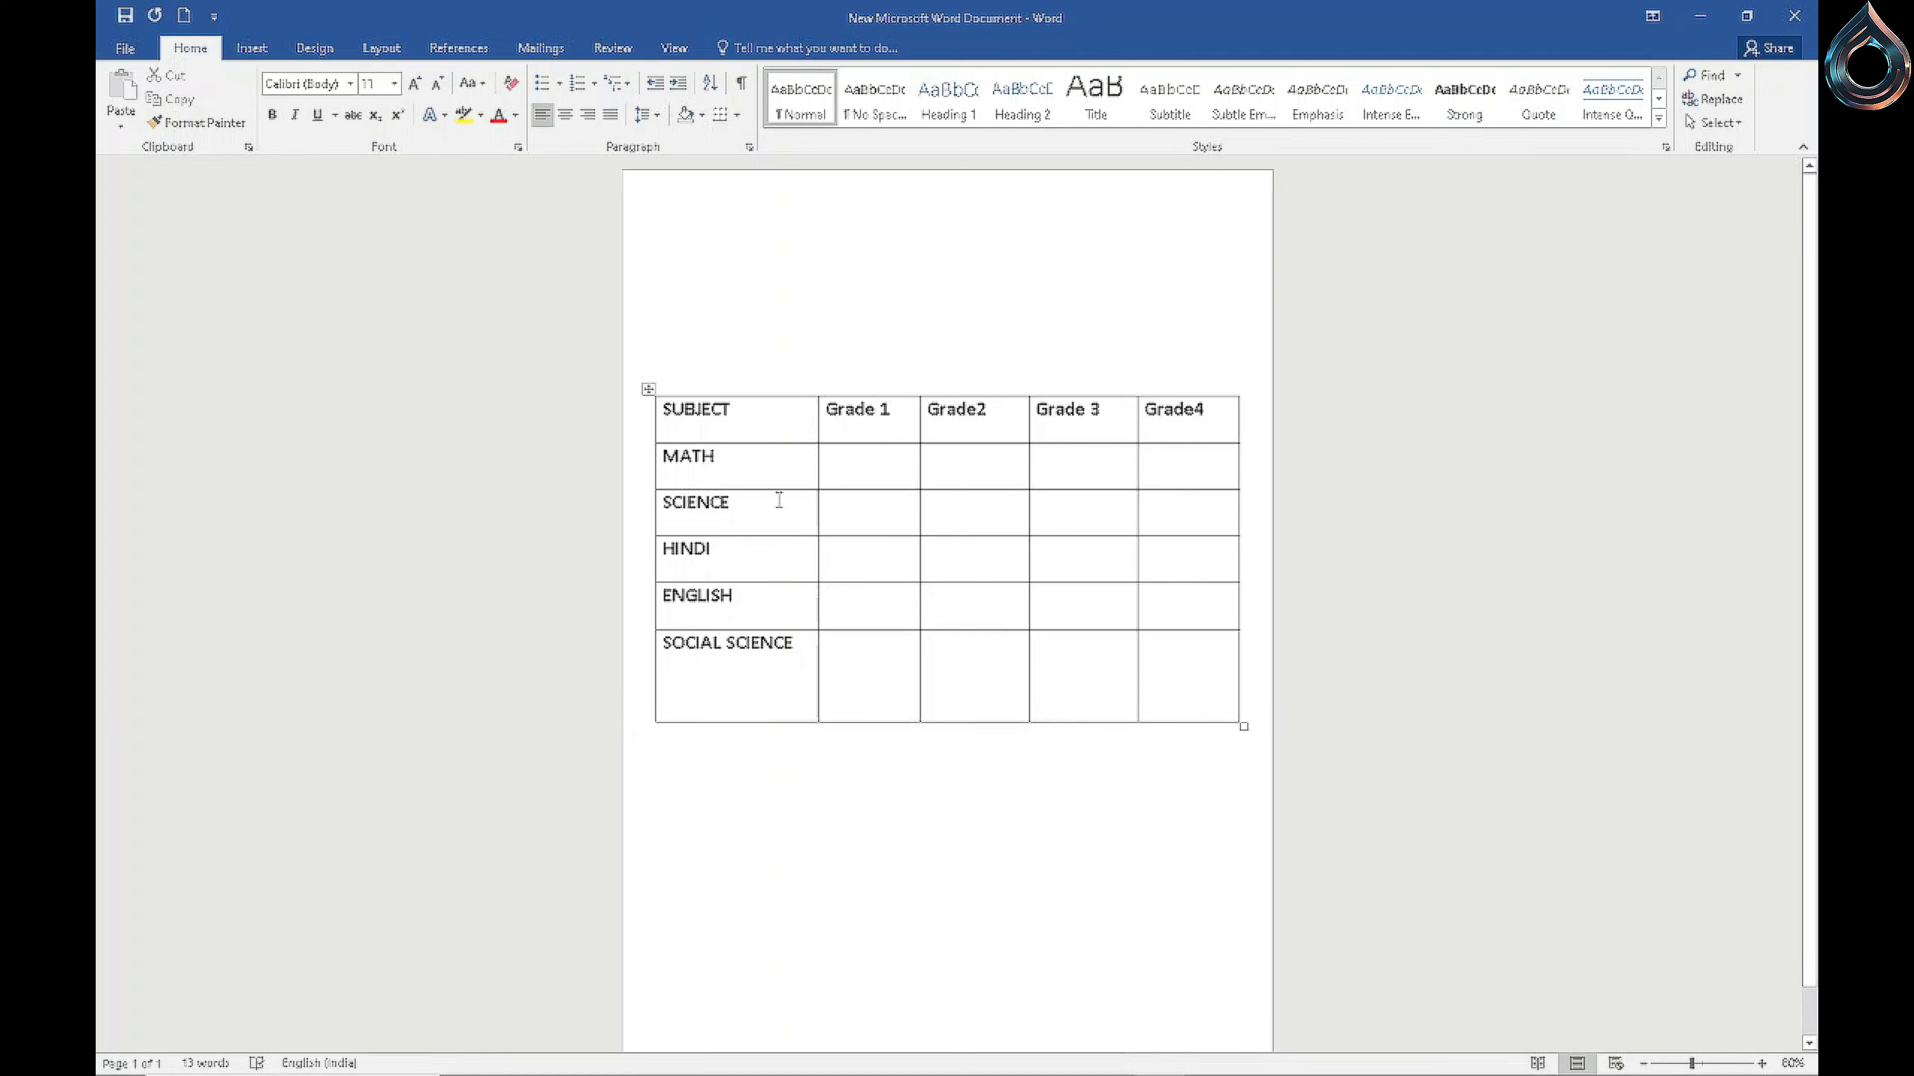
left_click(253, 49)
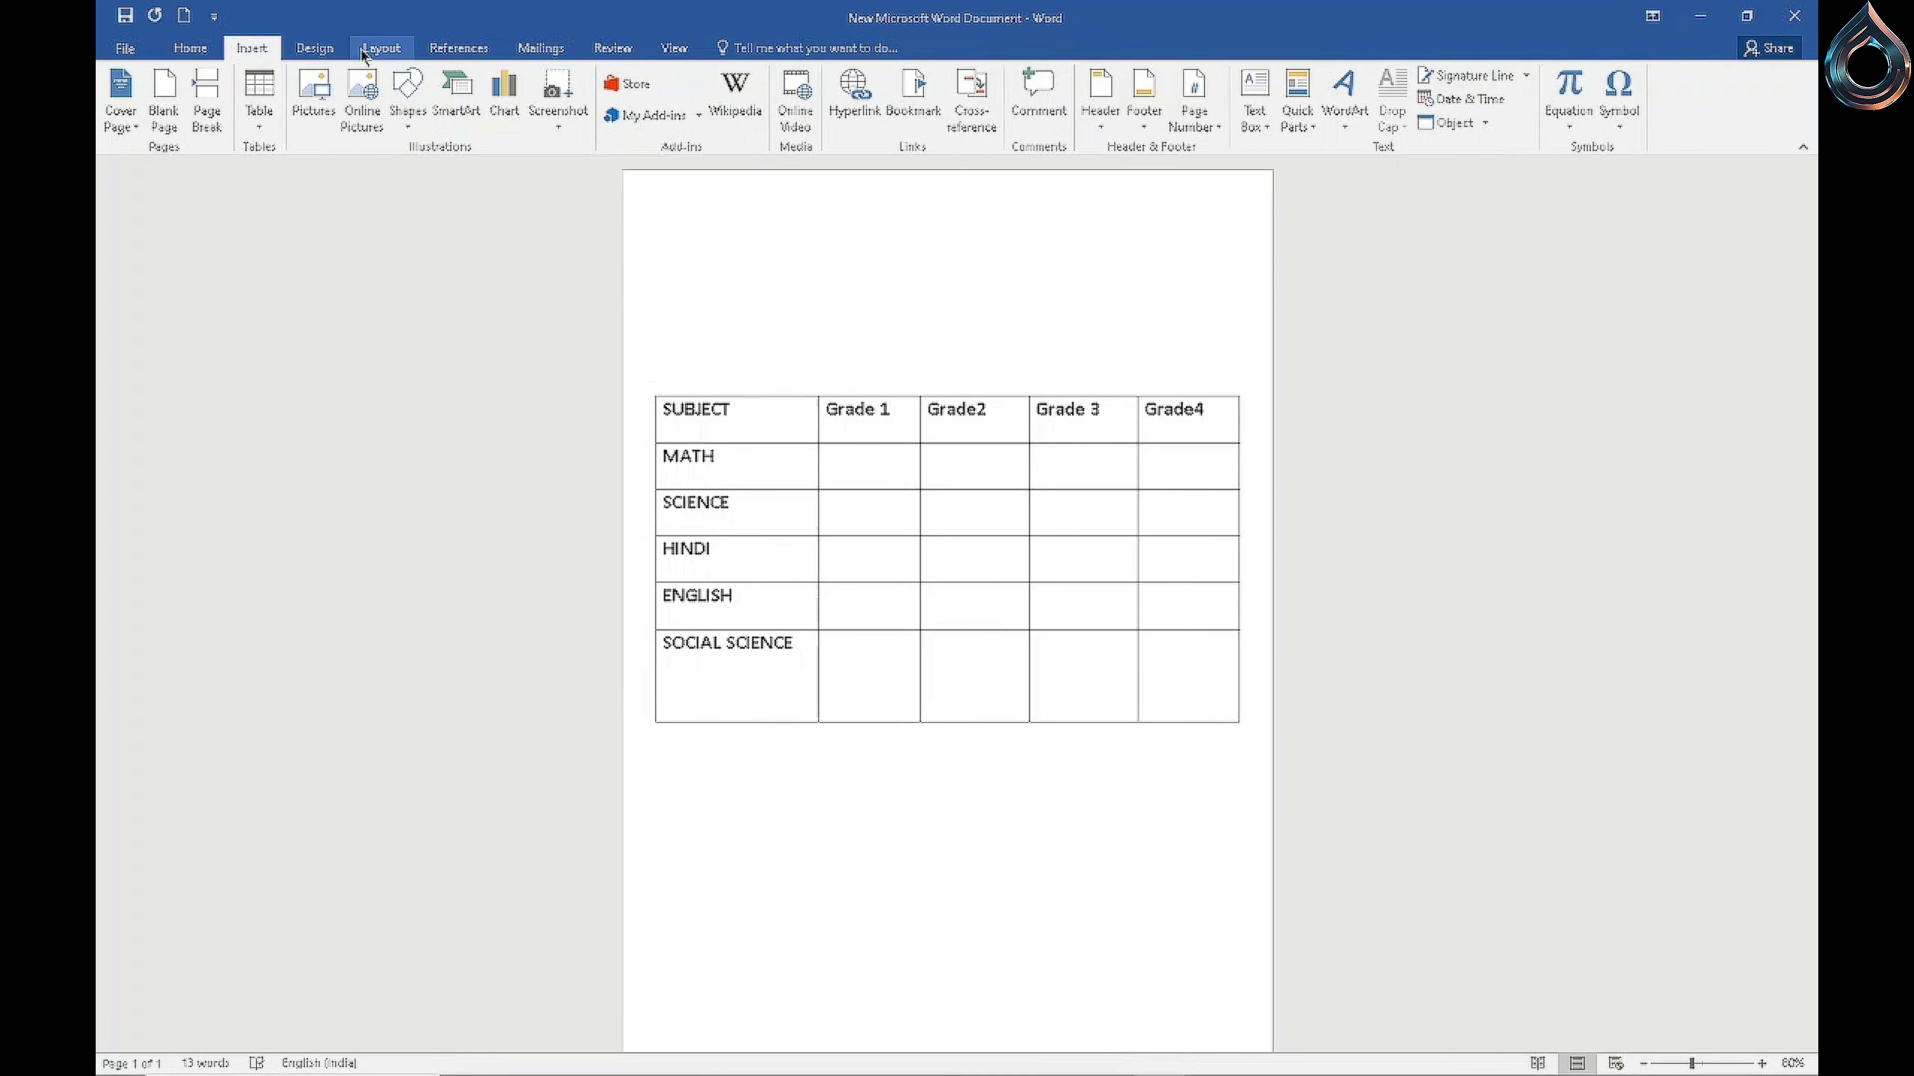
left_click(408, 96)
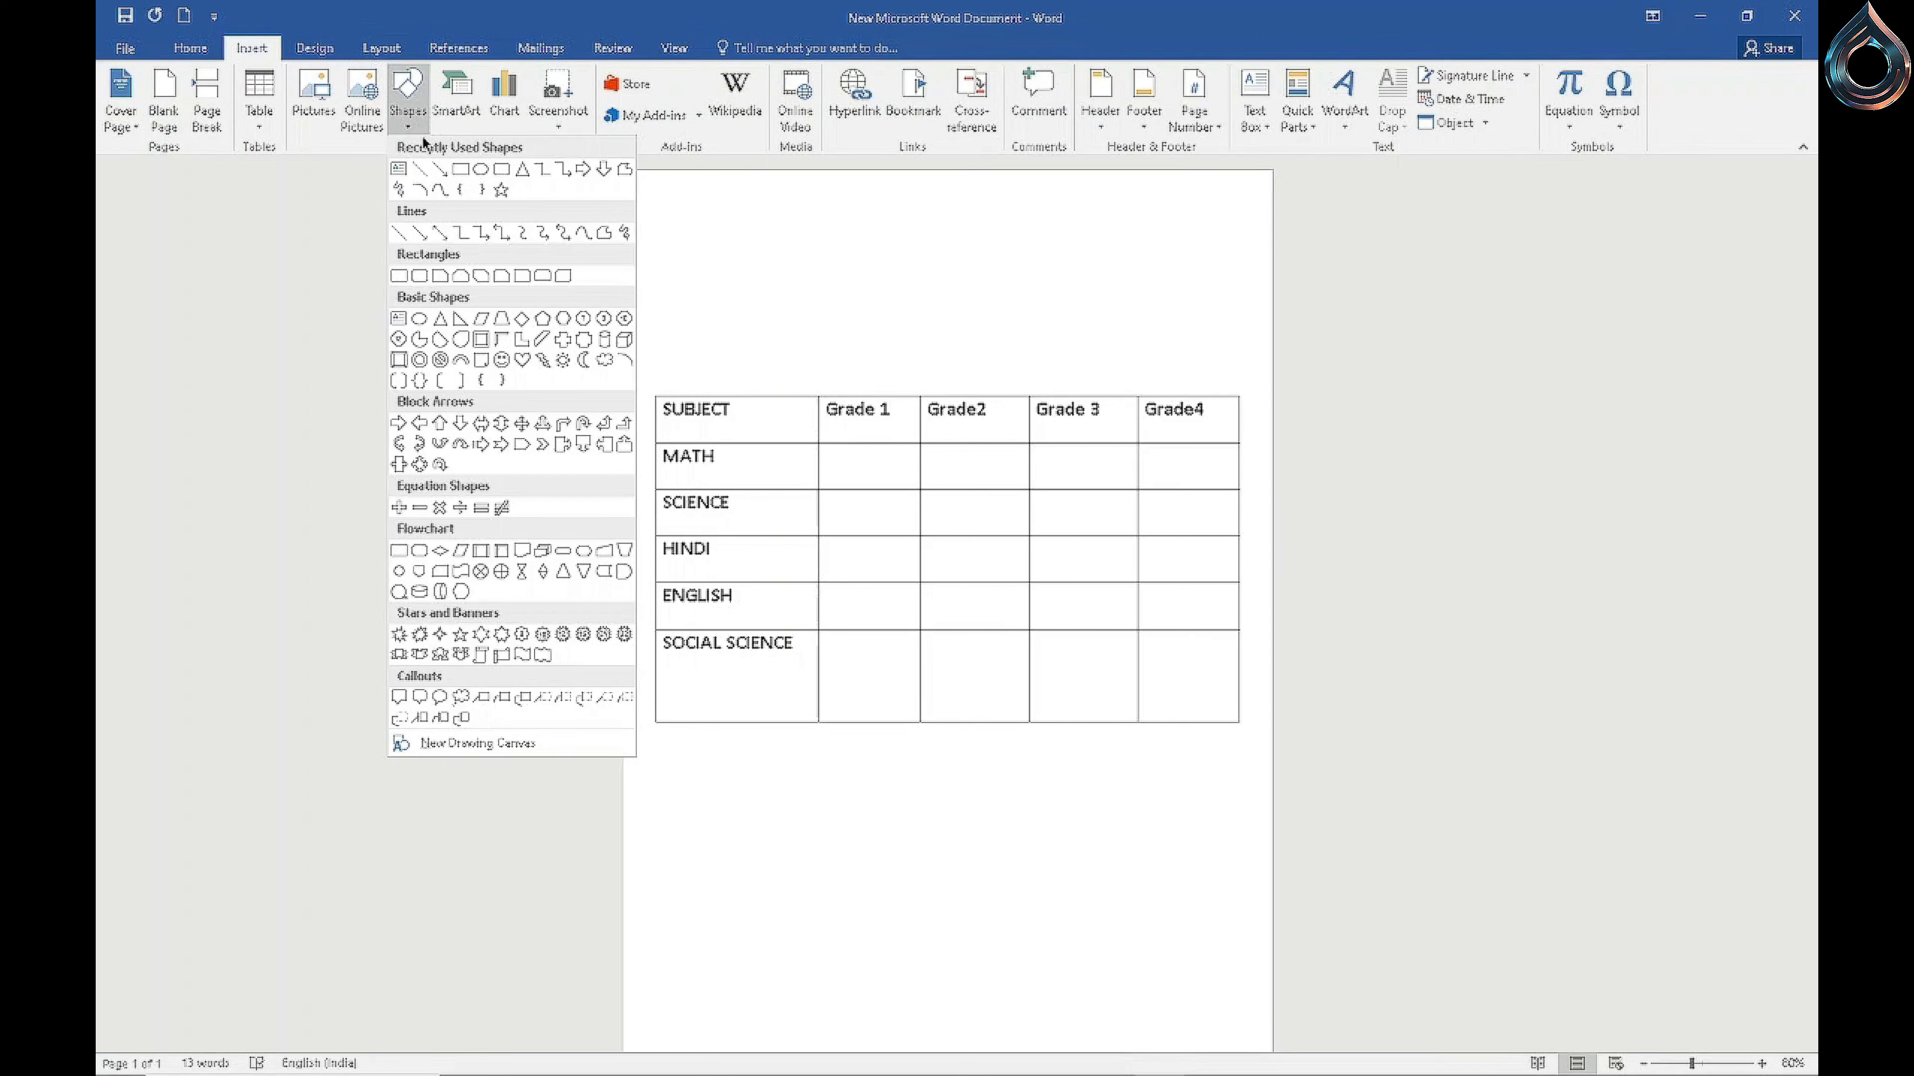
left_click(421, 172)
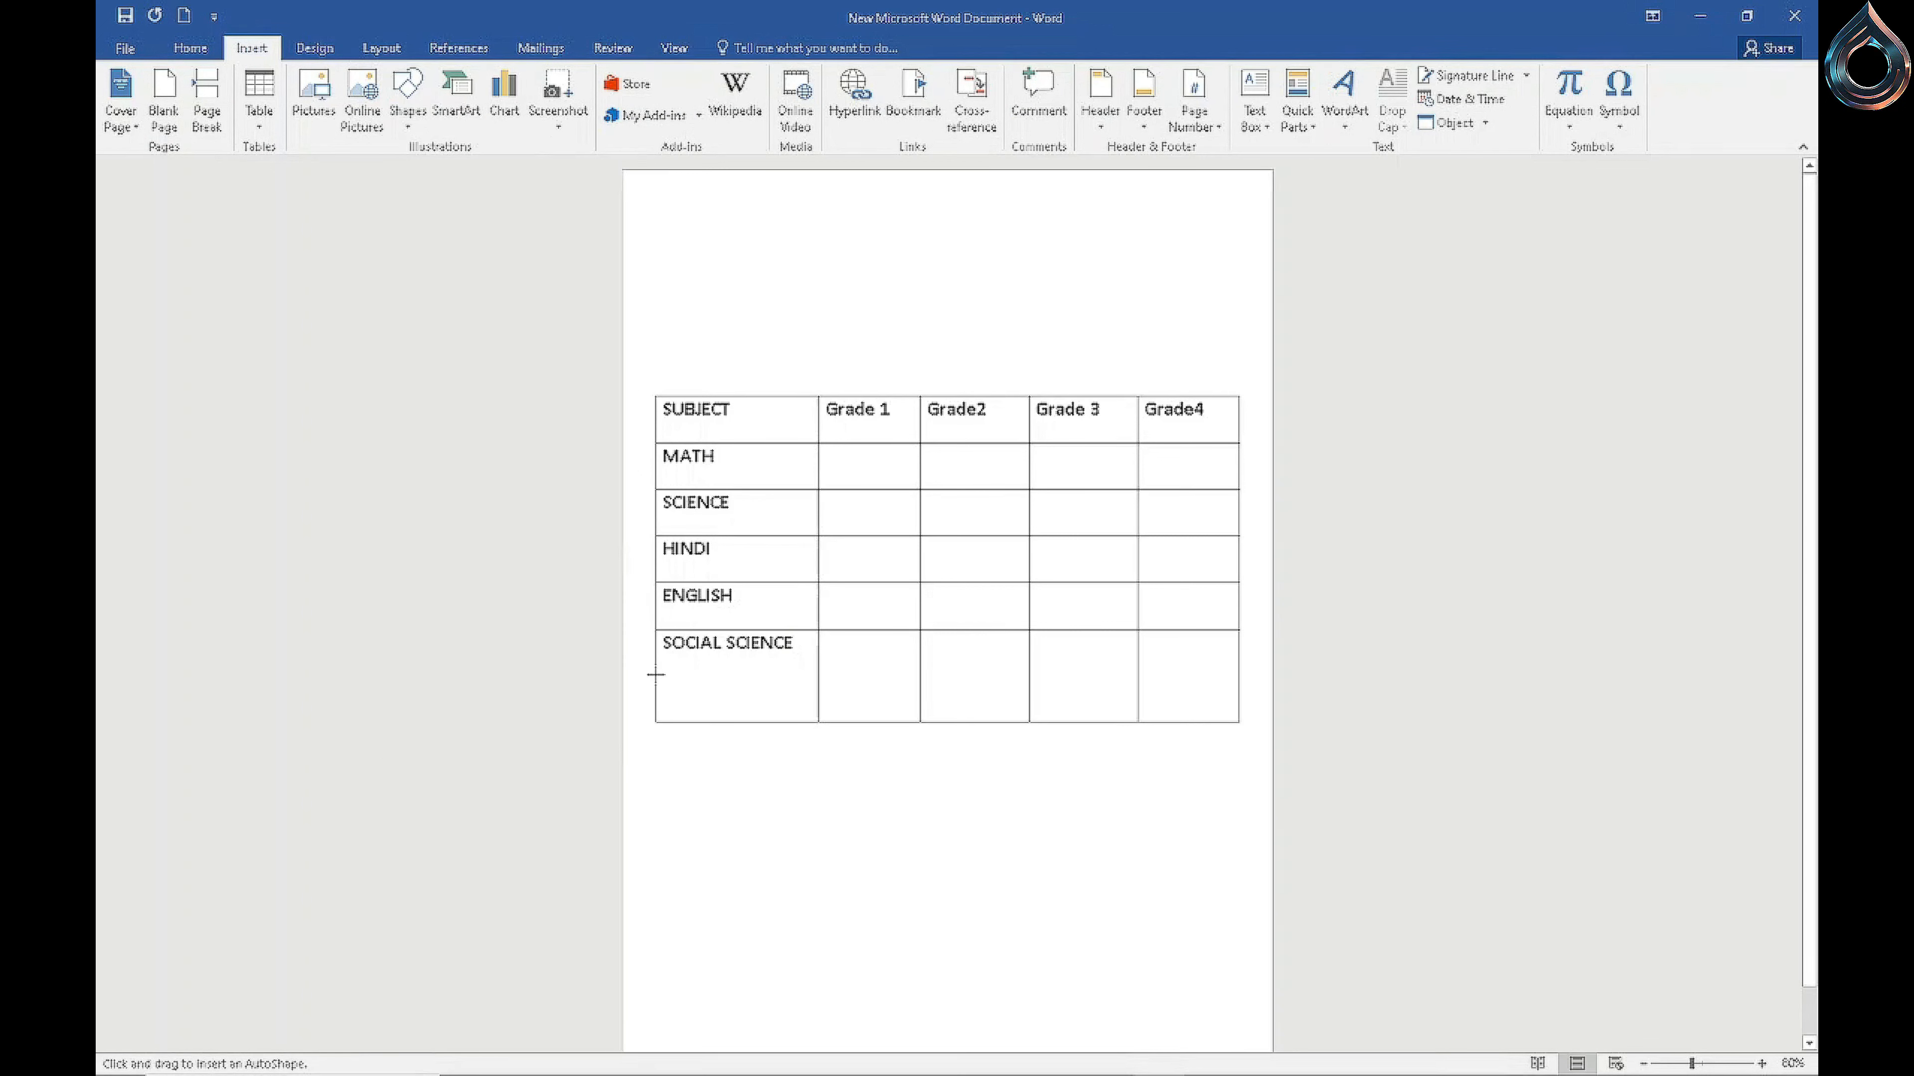
left_click_drag(655, 673, 1238, 692)
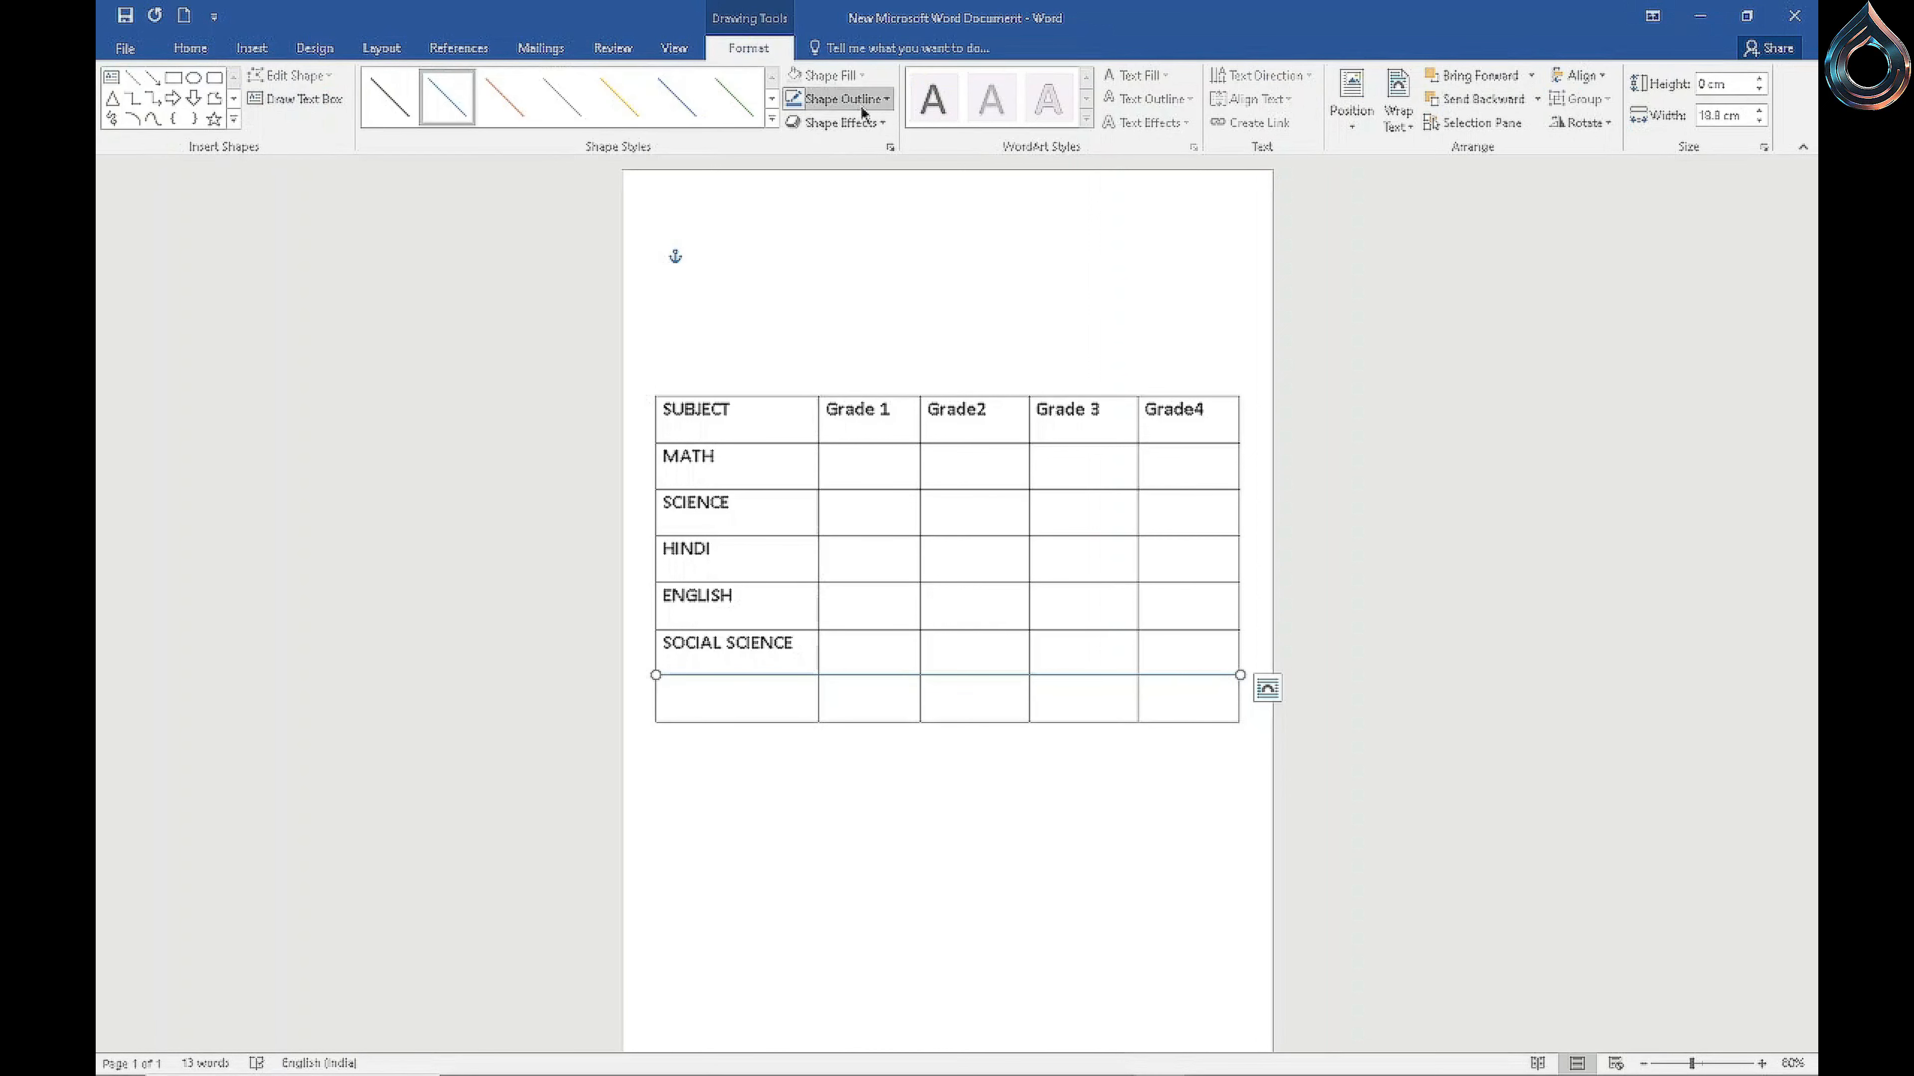
Step: Give the drawn line the black preset style and an outline weight of 1½ pt
left_click(391, 94)
left_click(876, 99)
mouse_move(838, 330)
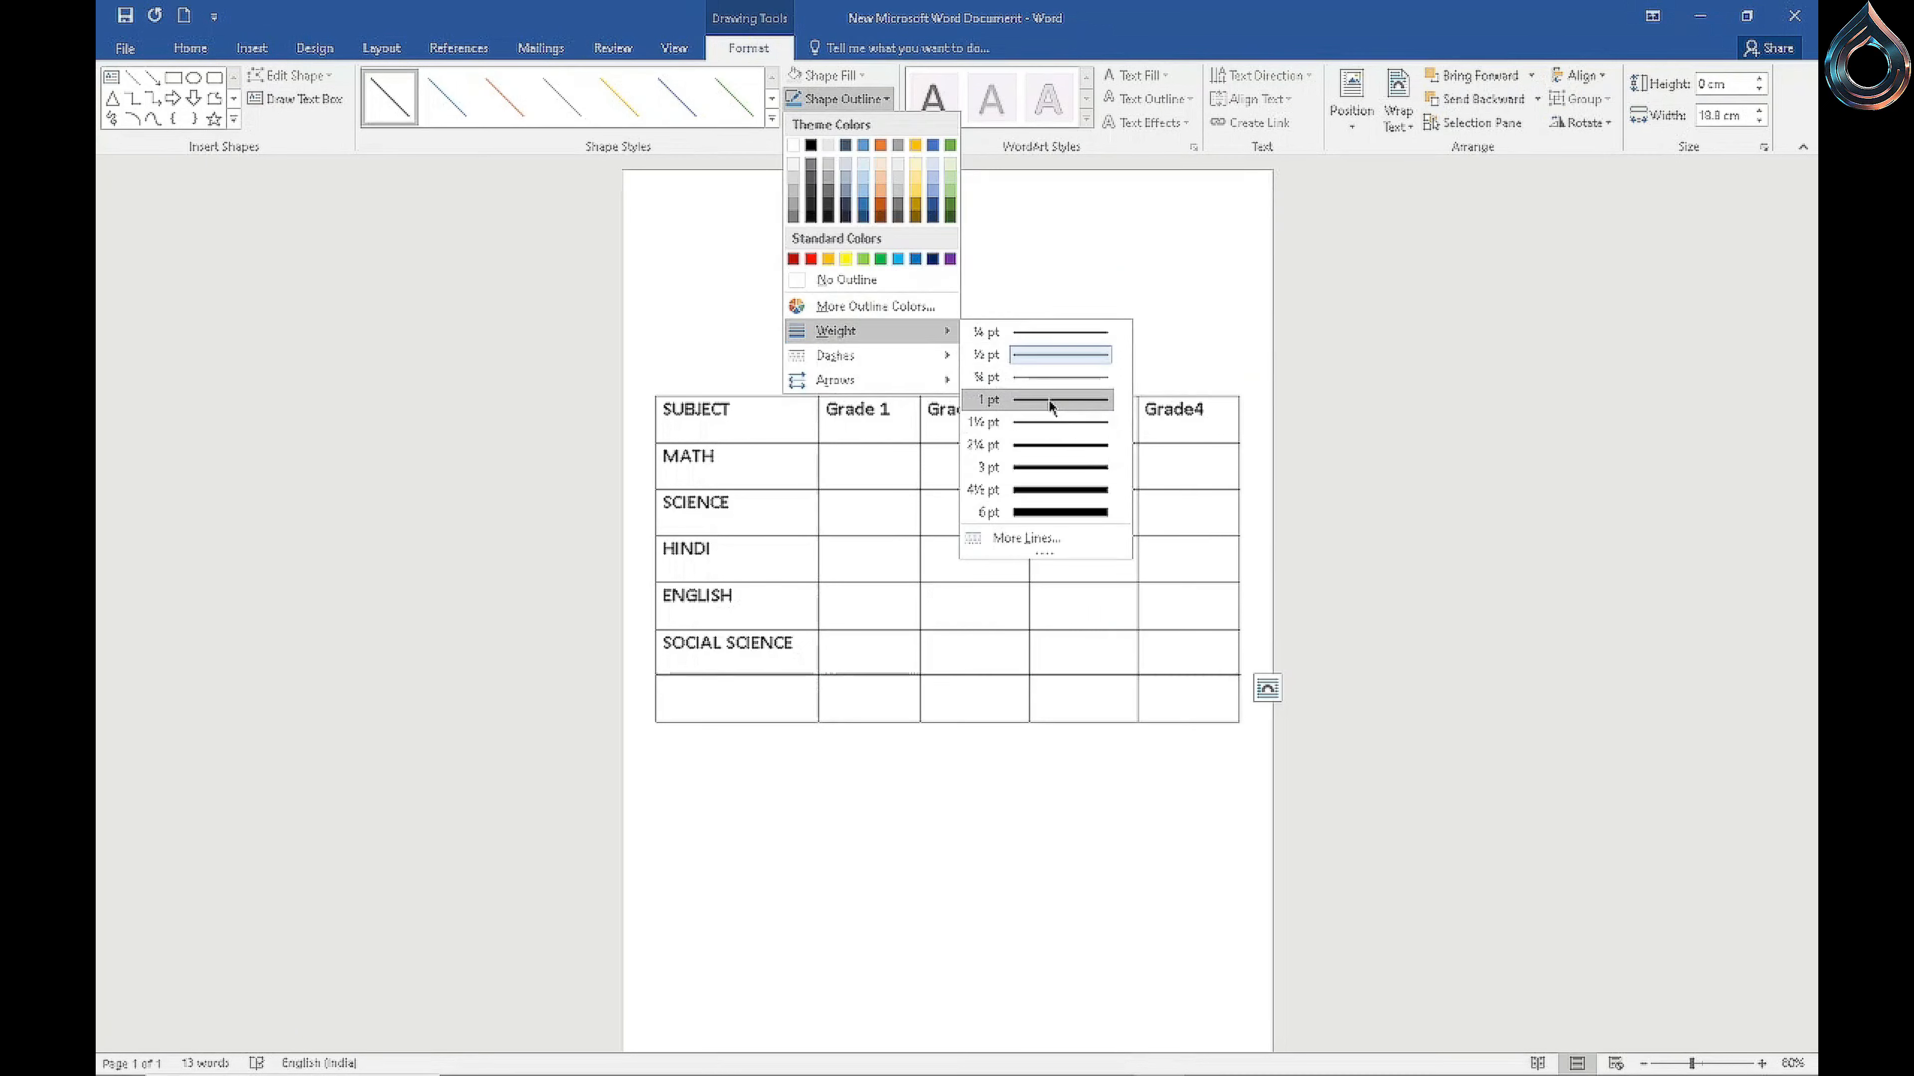
left_click(1052, 423)
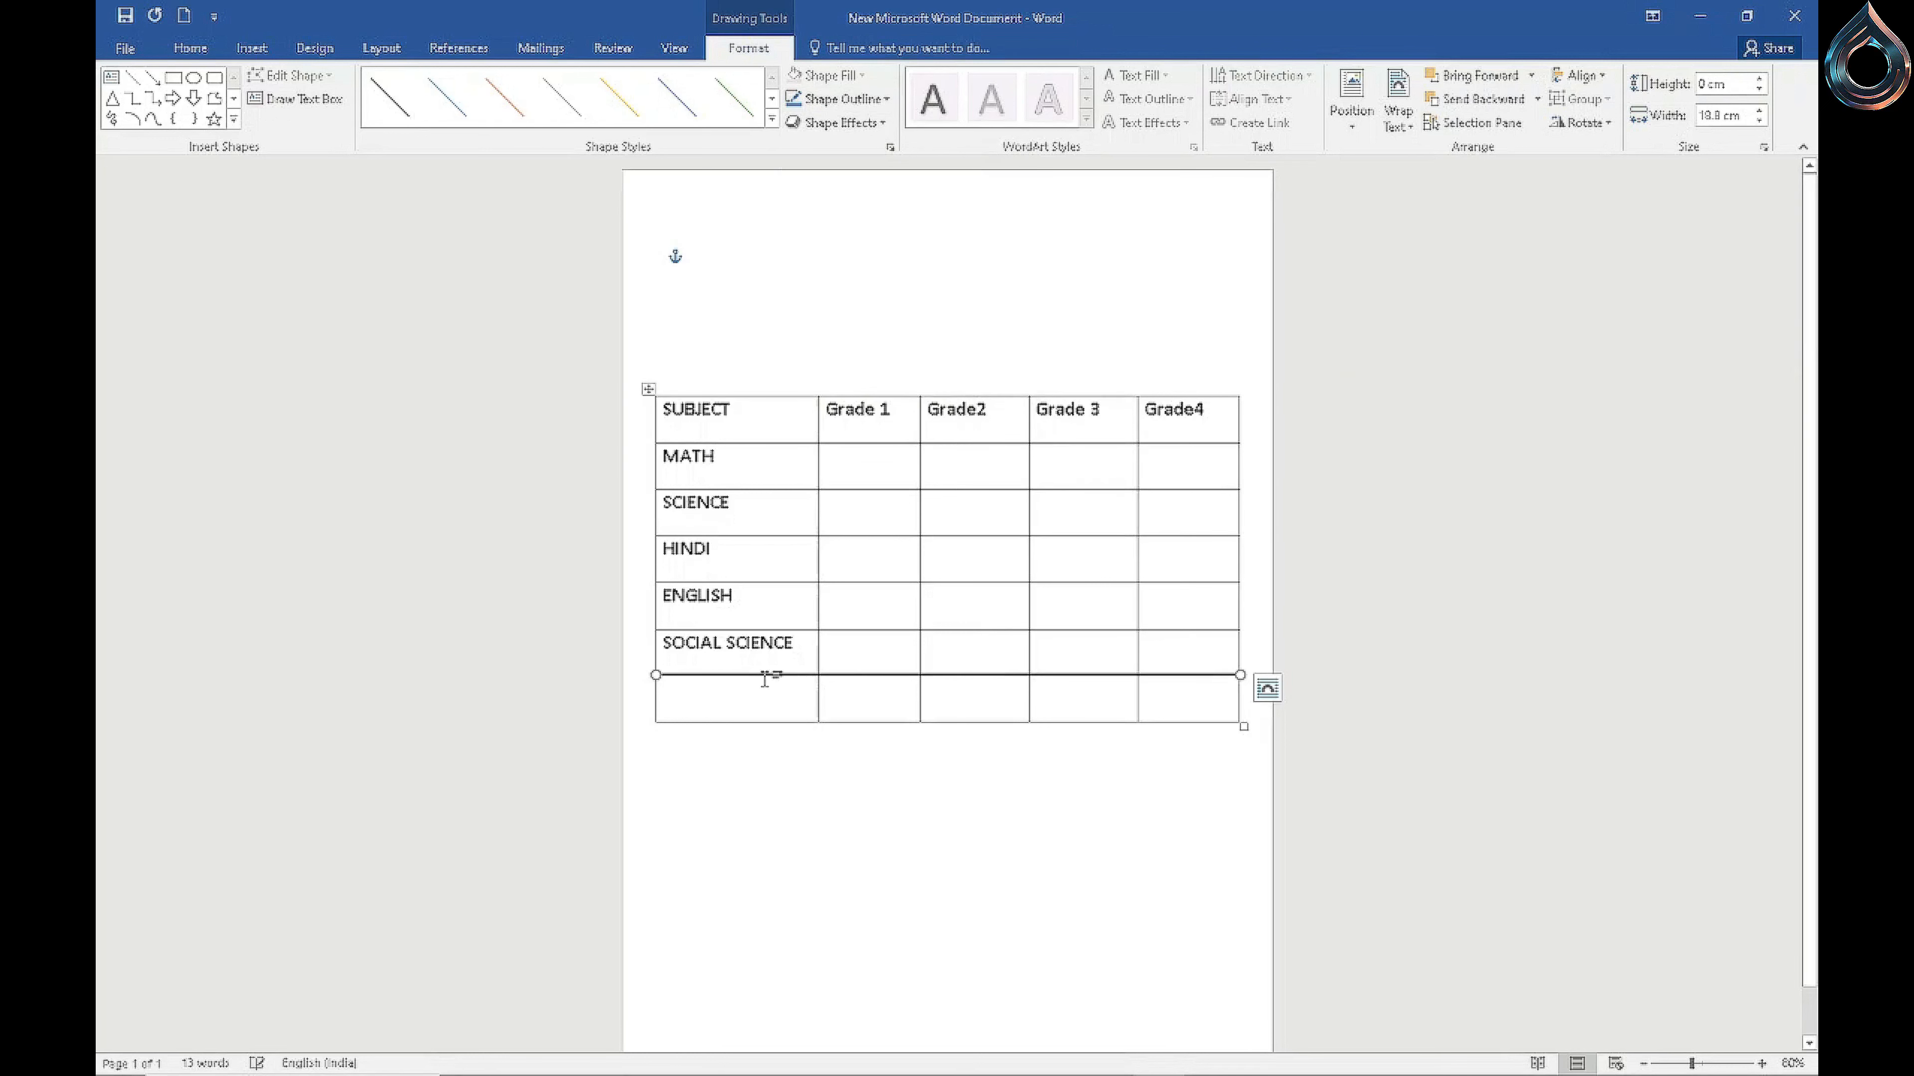
Step: Enter the centred text overall in the first column, in the space below the drawn line
left_click(715, 702)
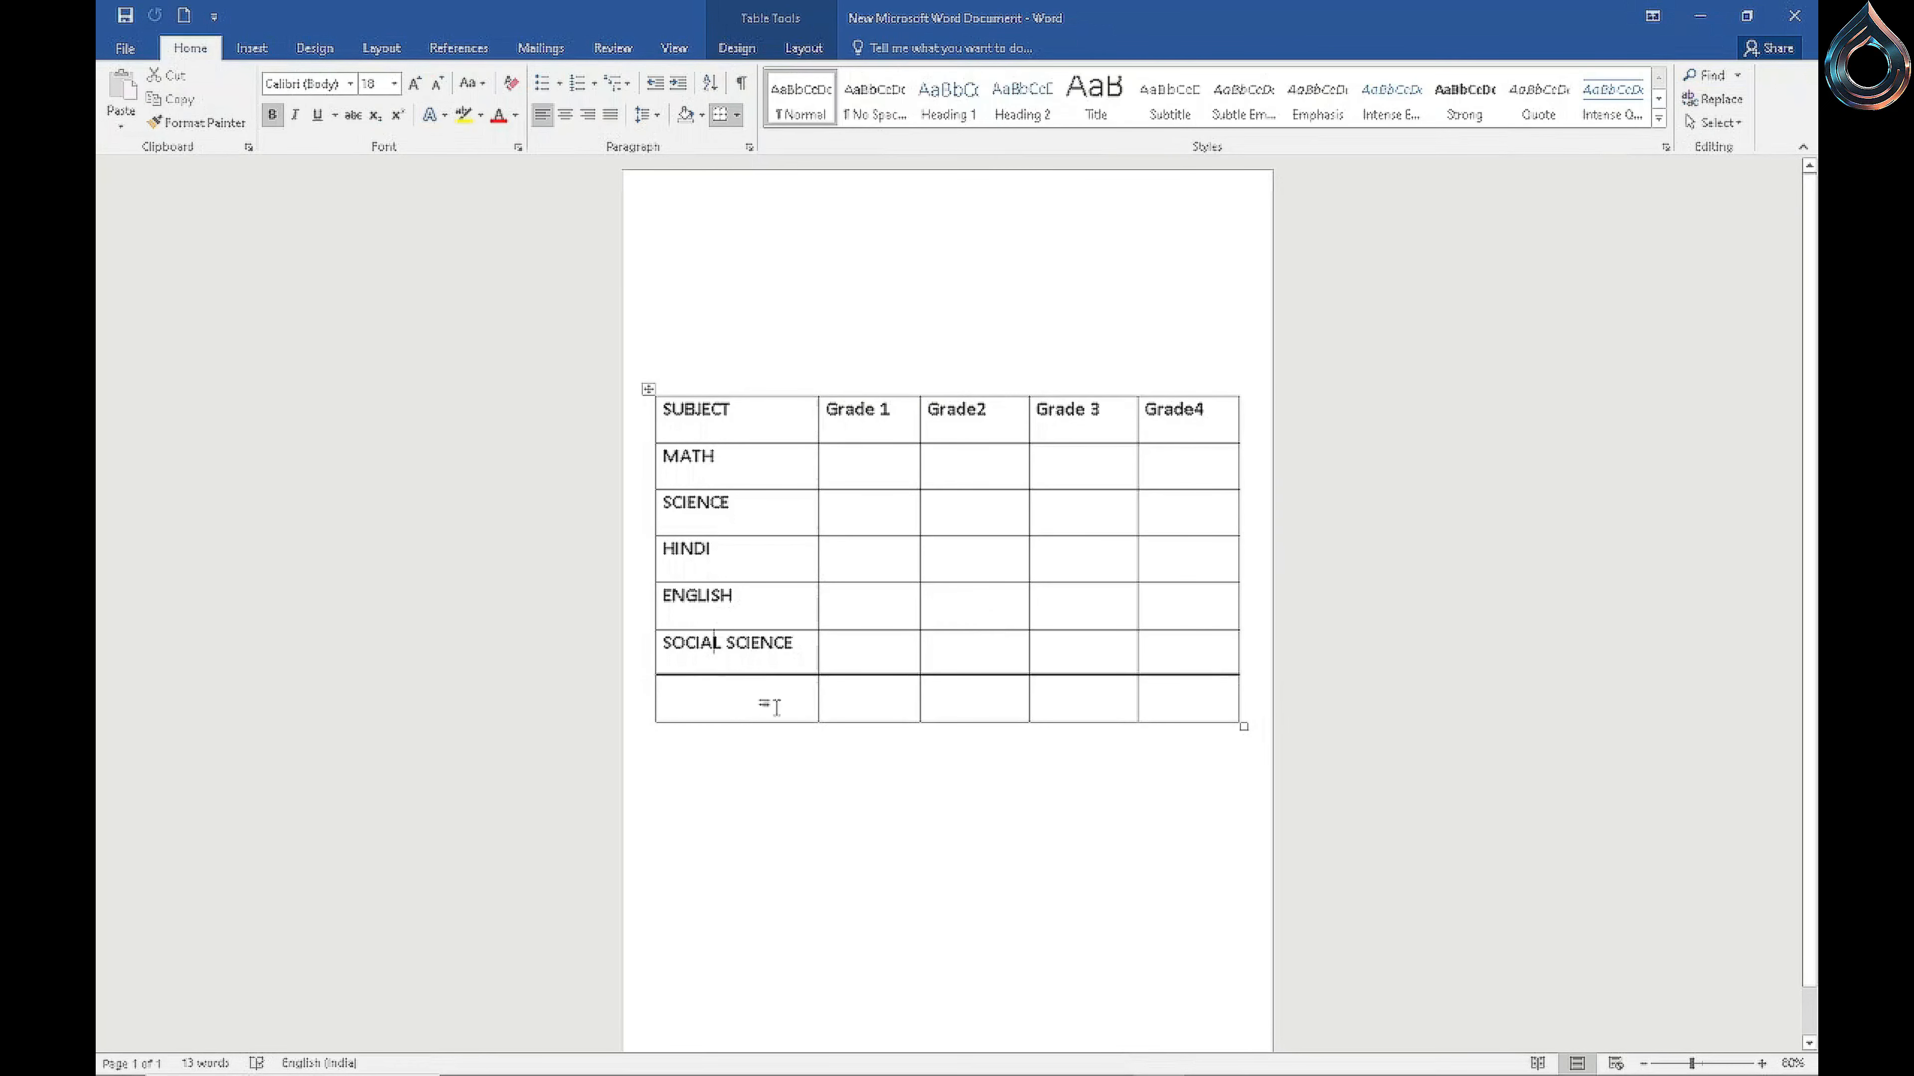
left_click(813, 650)
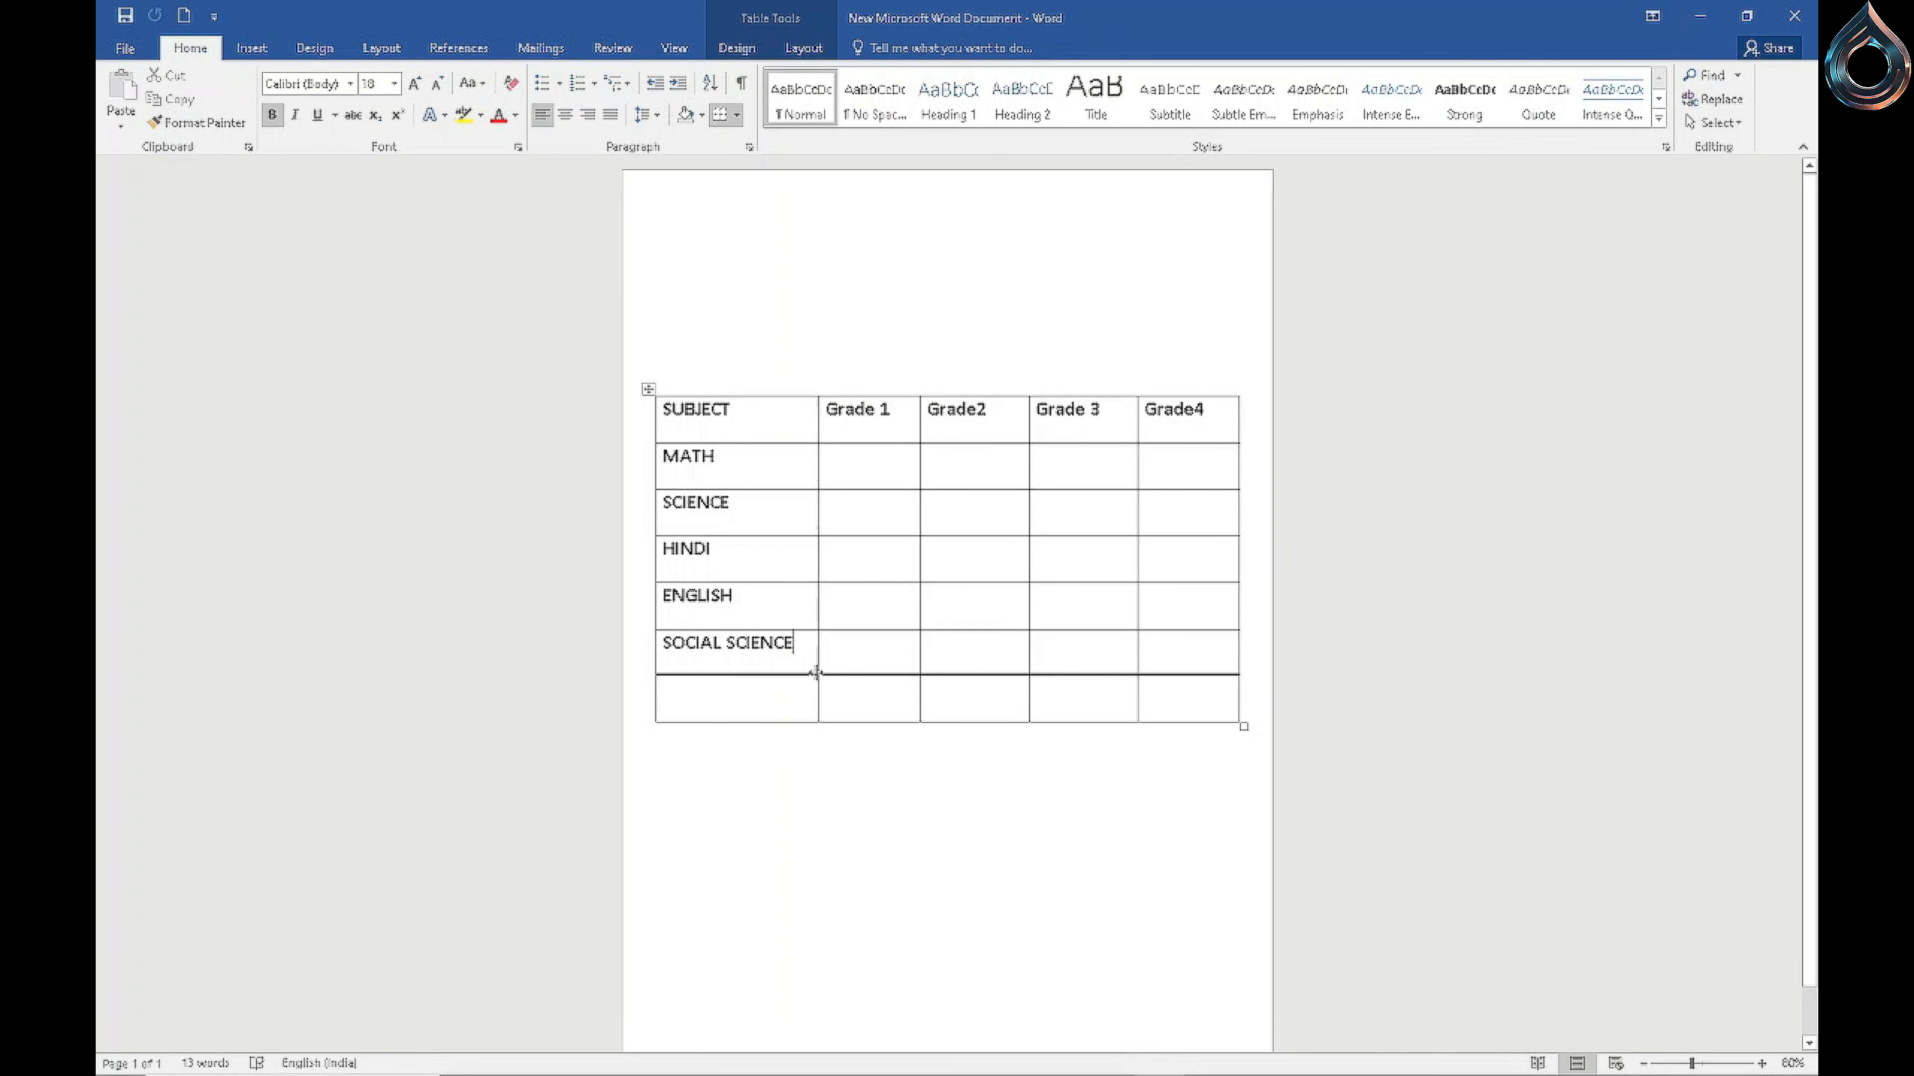
left_click(762, 711)
type("o")
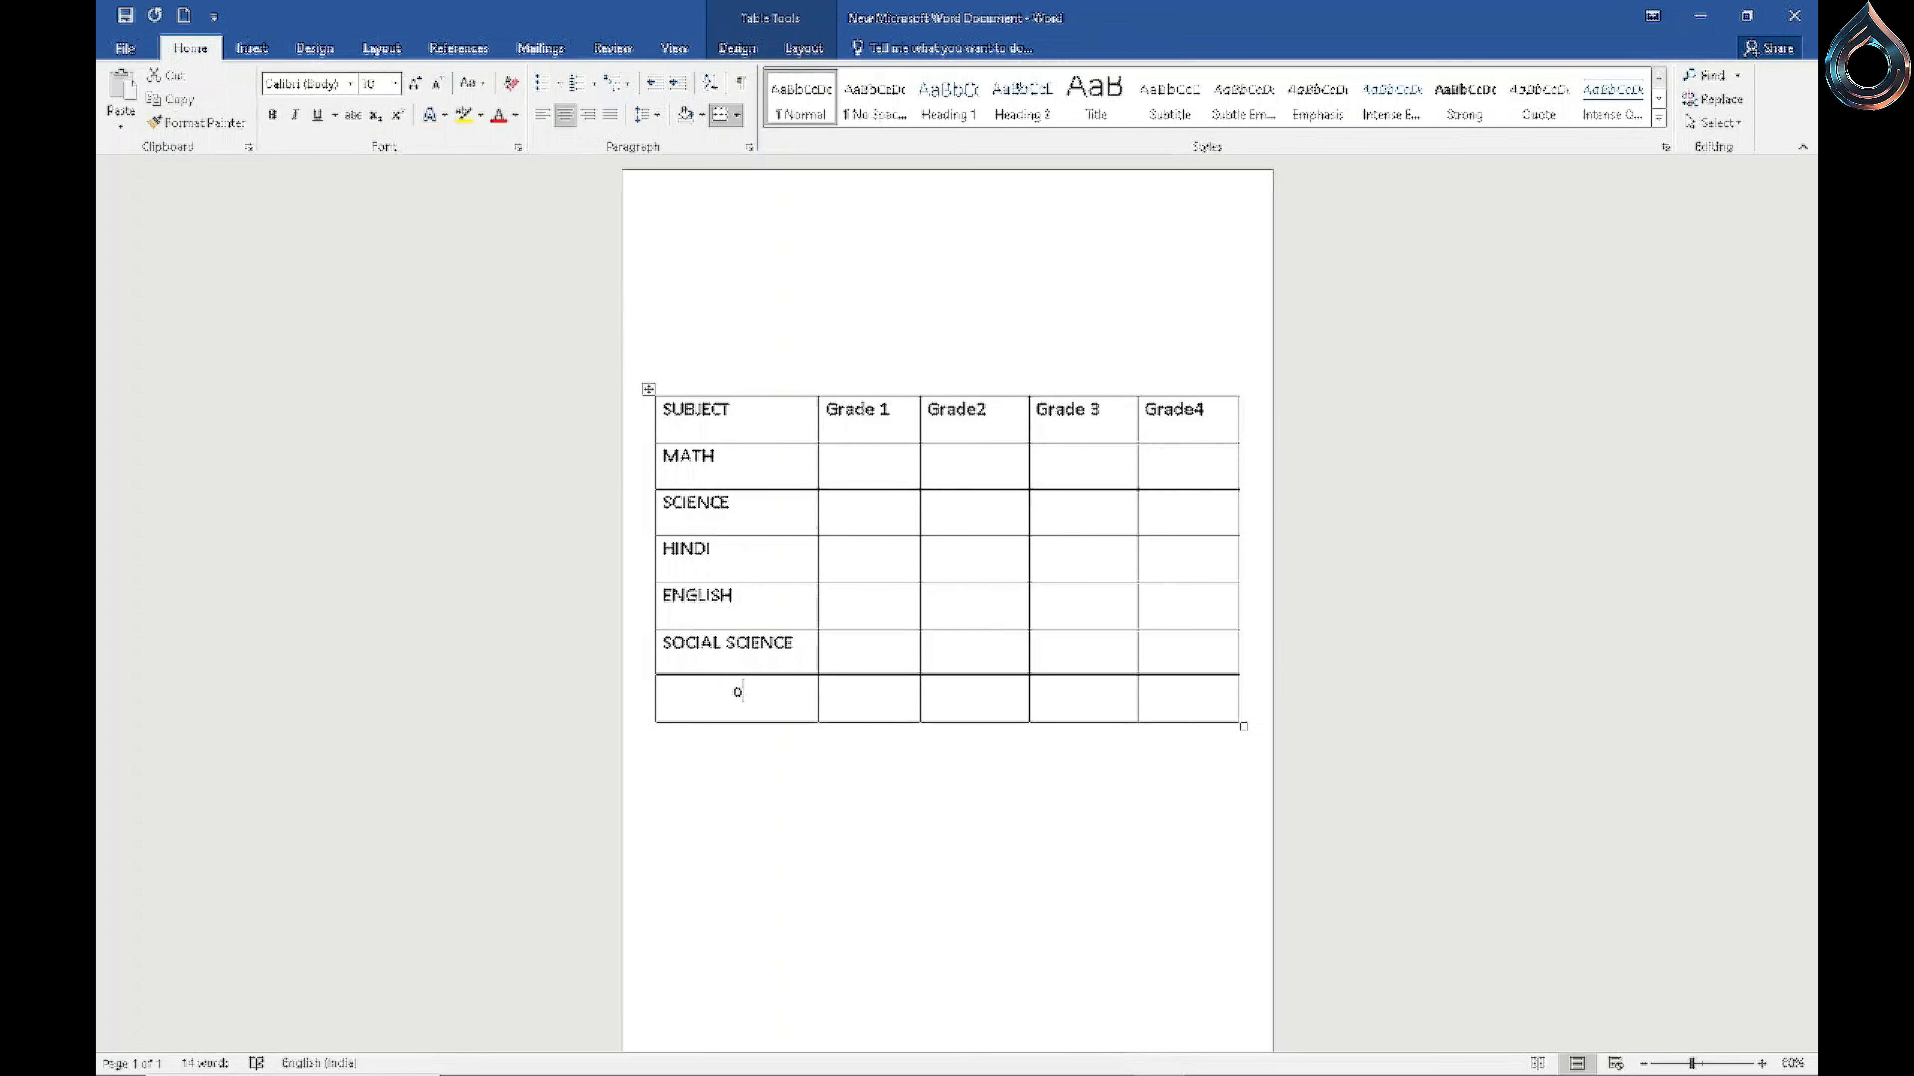
type("verall")
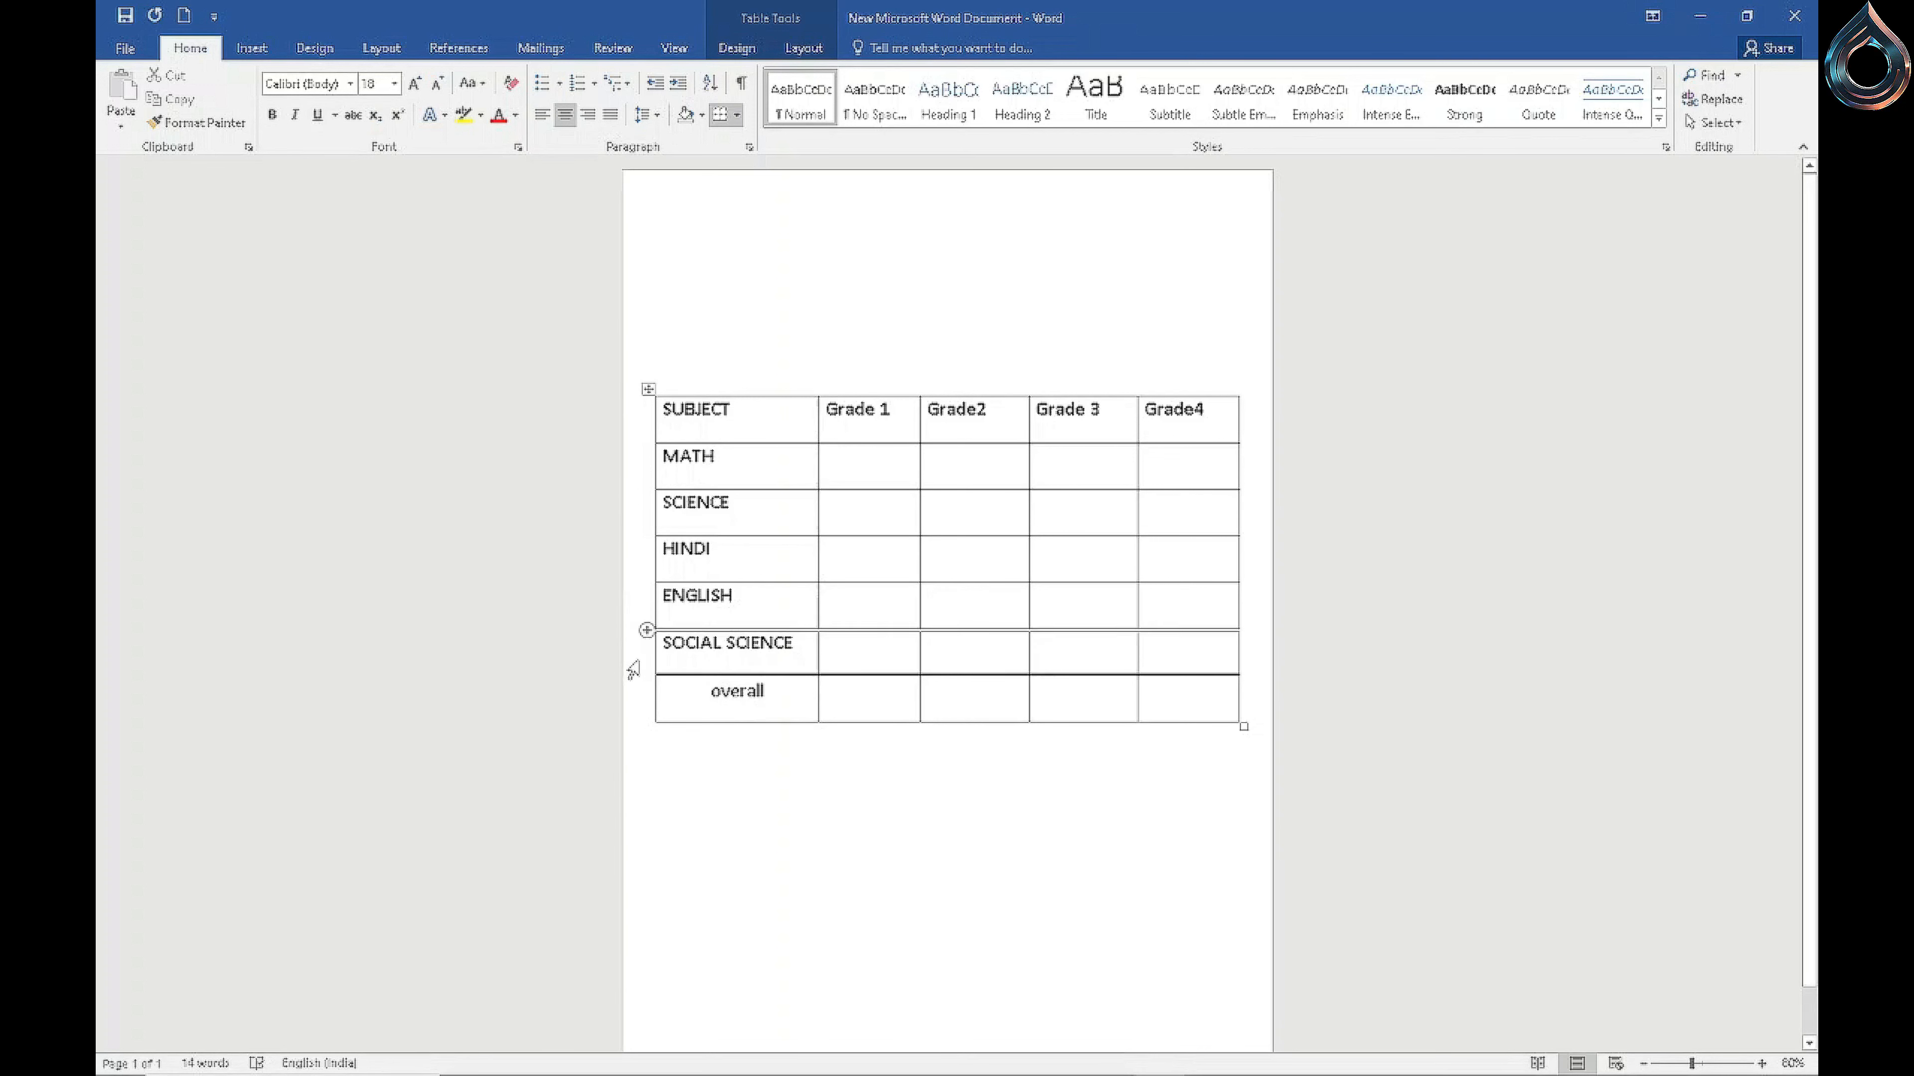
Step: Make the word overall below the line bold and capitalize its first letter
left_click_drag(770, 692, 709, 692)
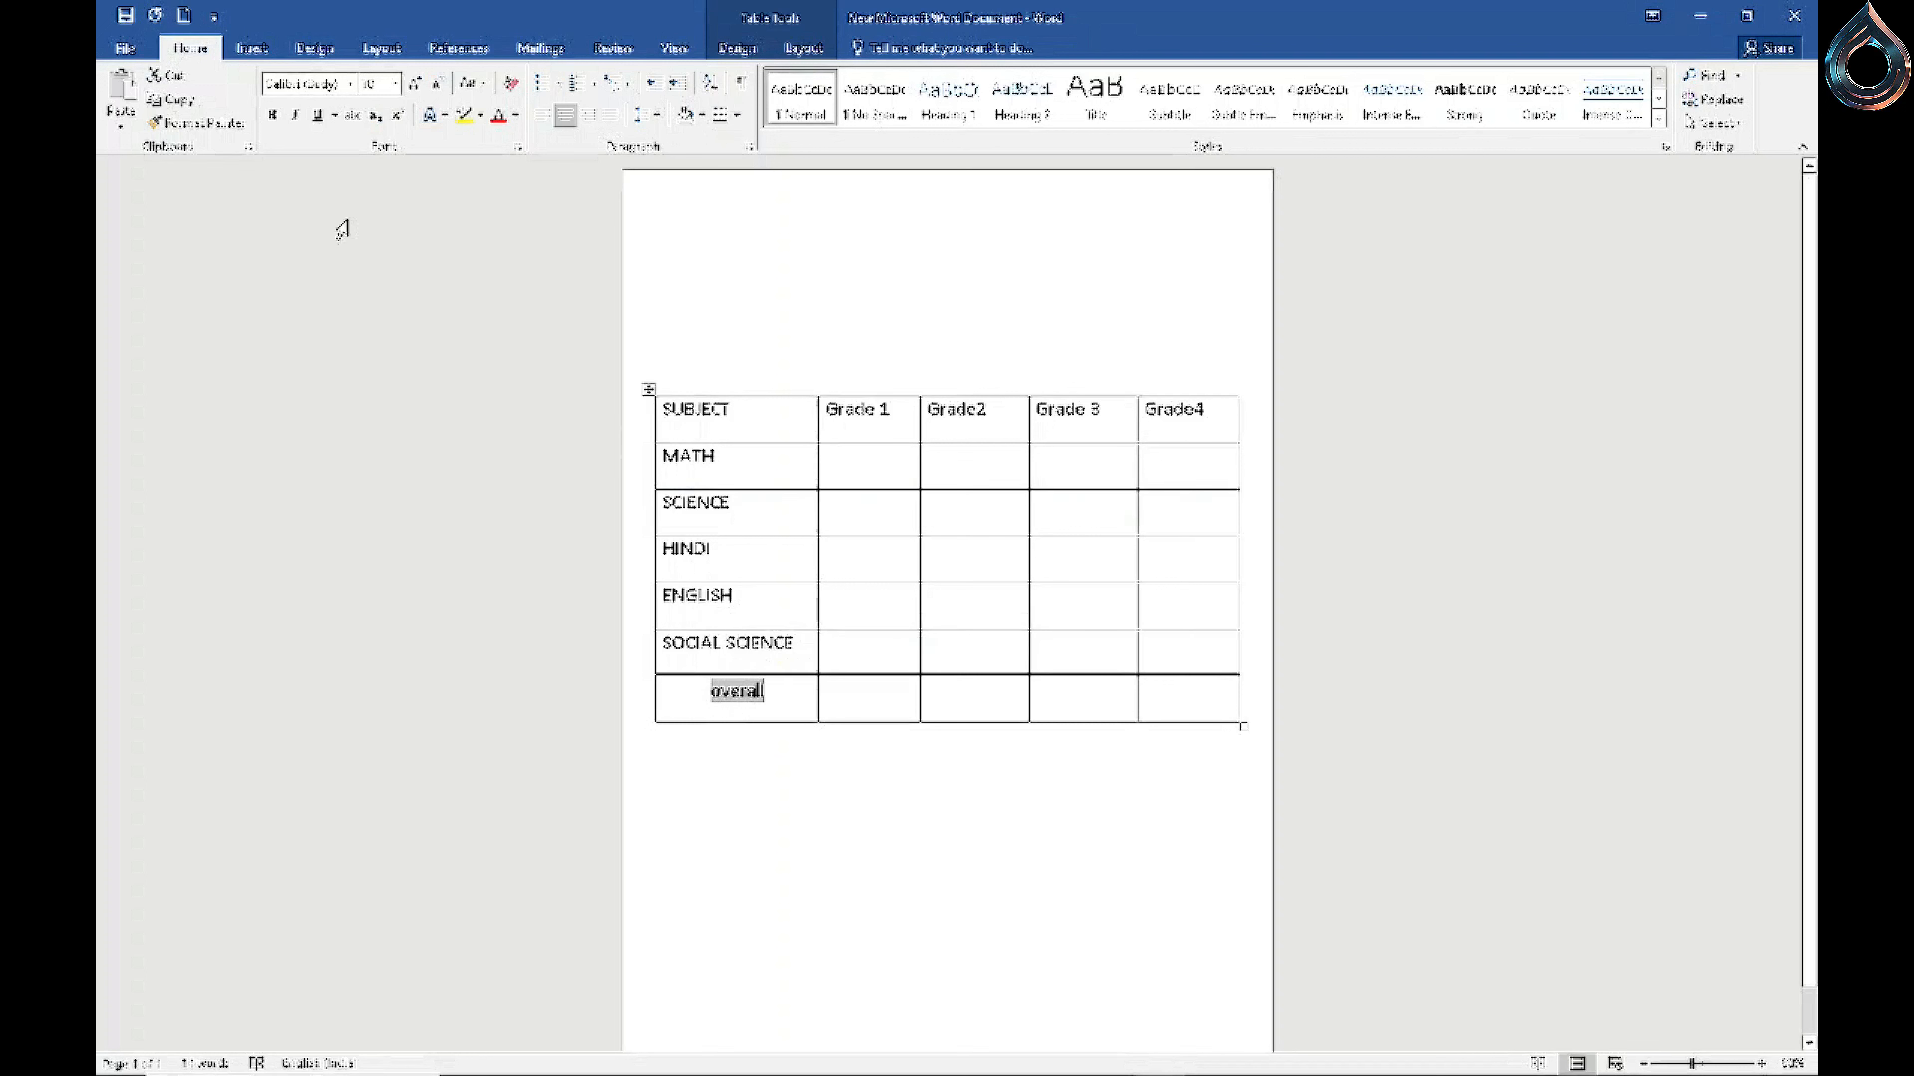
left_click(272, 115)
left_click(472, 83)
left_click(506, 194)
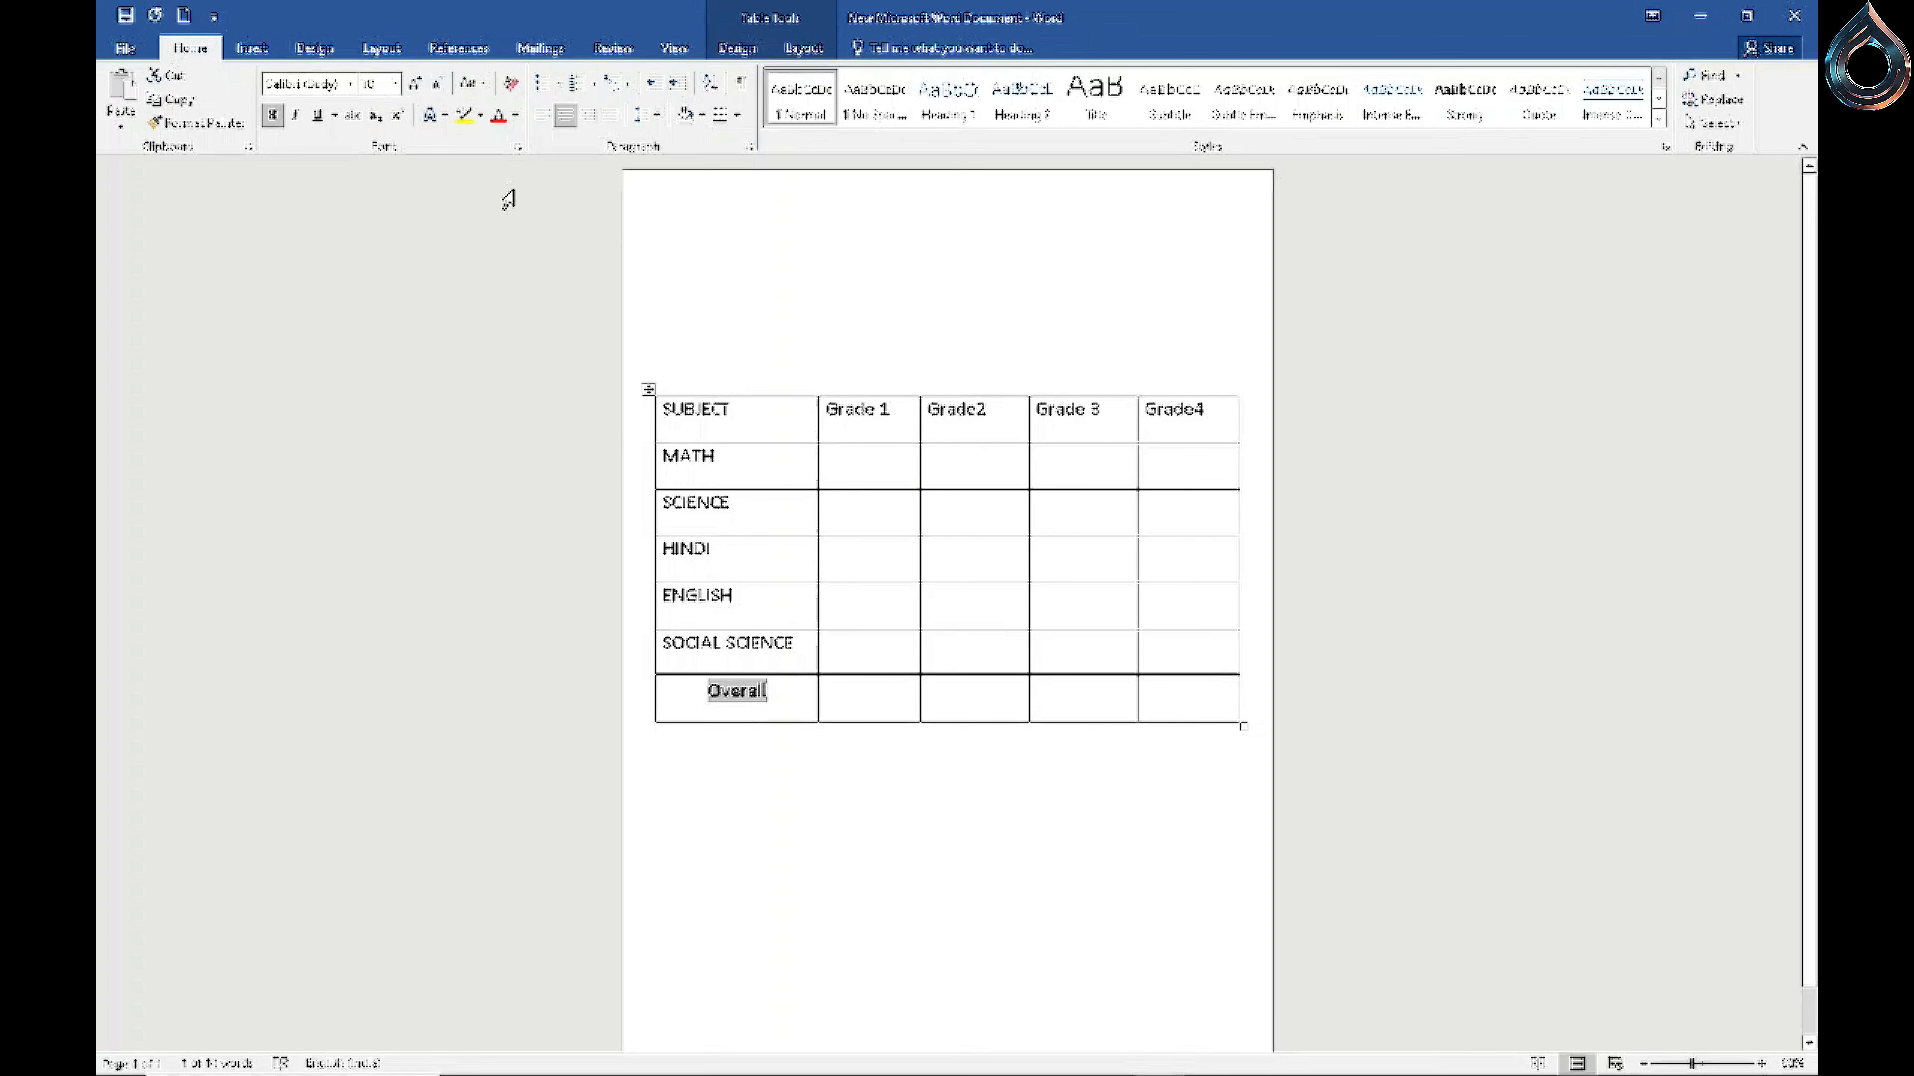
Step: Centre the text horizontally in all cells of the subject table
left_click_drag(664, 411, 1166, 701)
left_click(1166, 701)
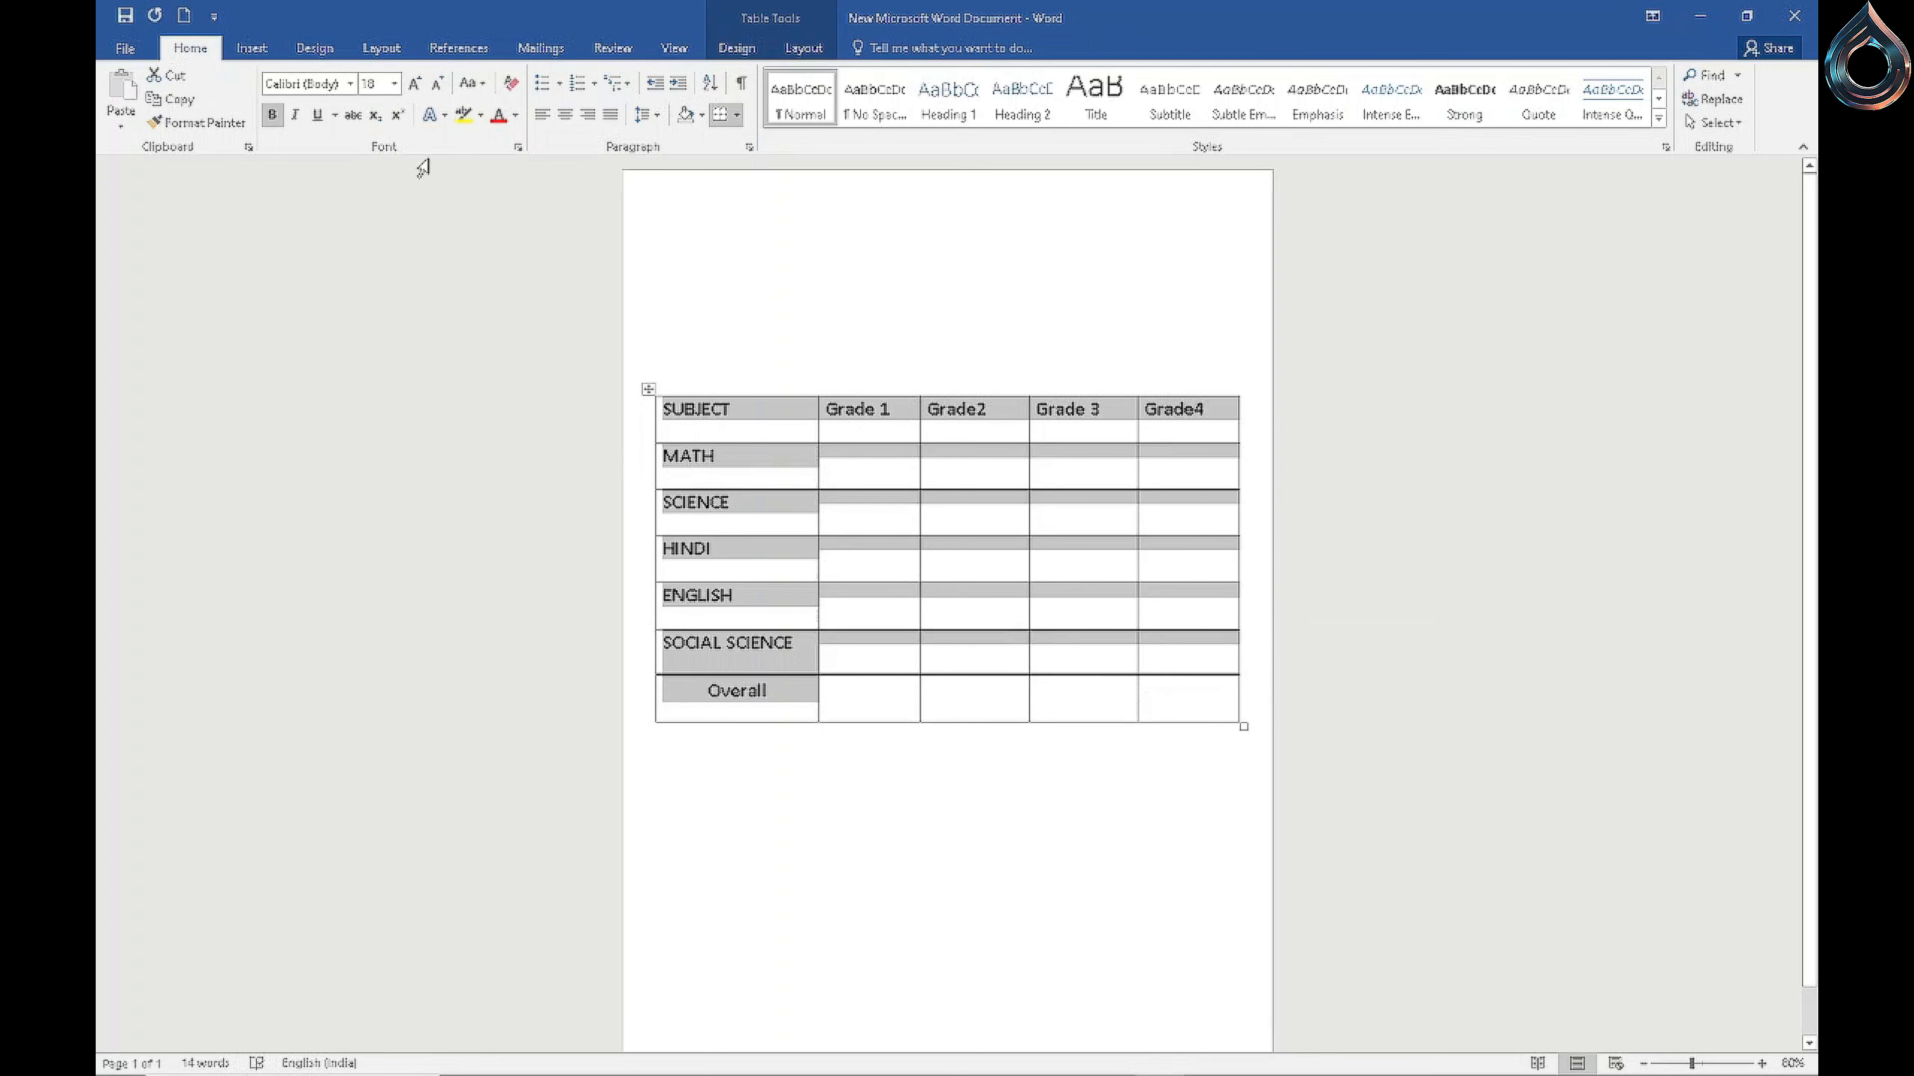
left_click(566, 117)
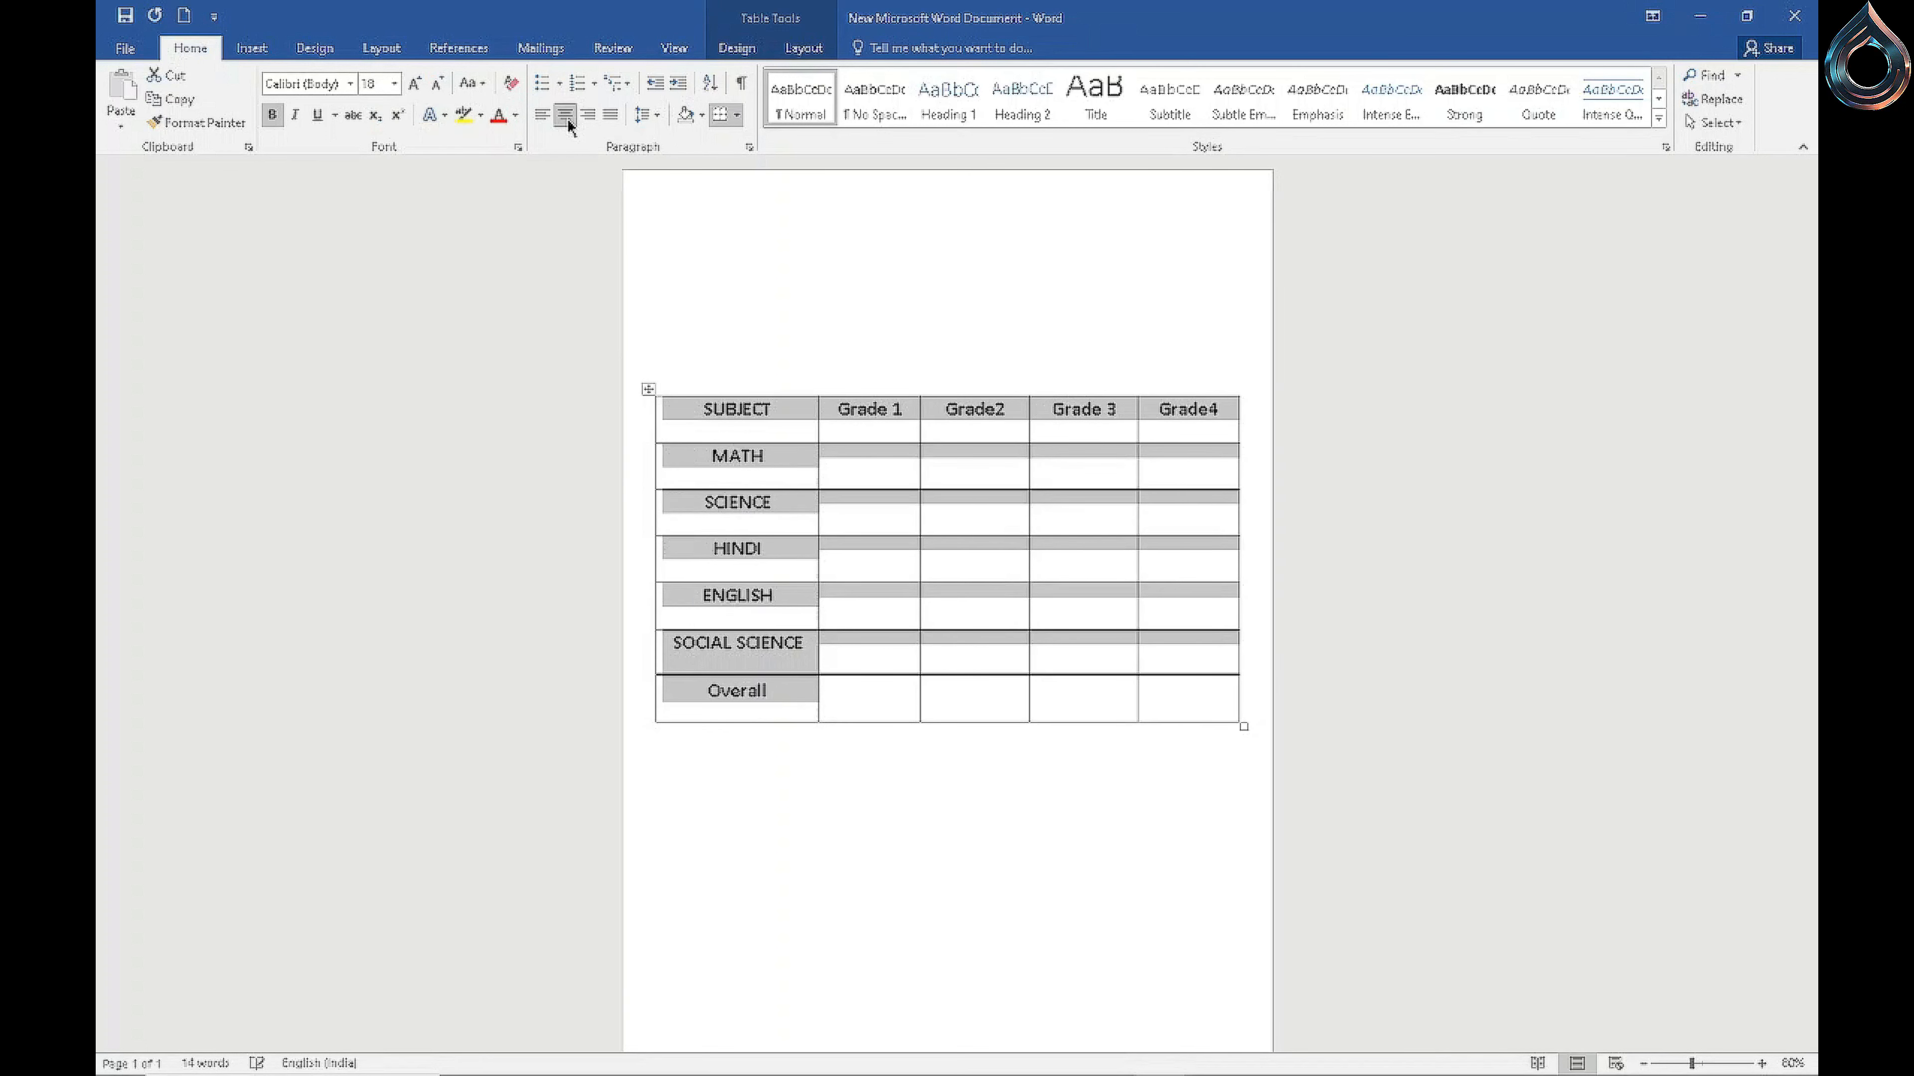
left_click(859, 761)
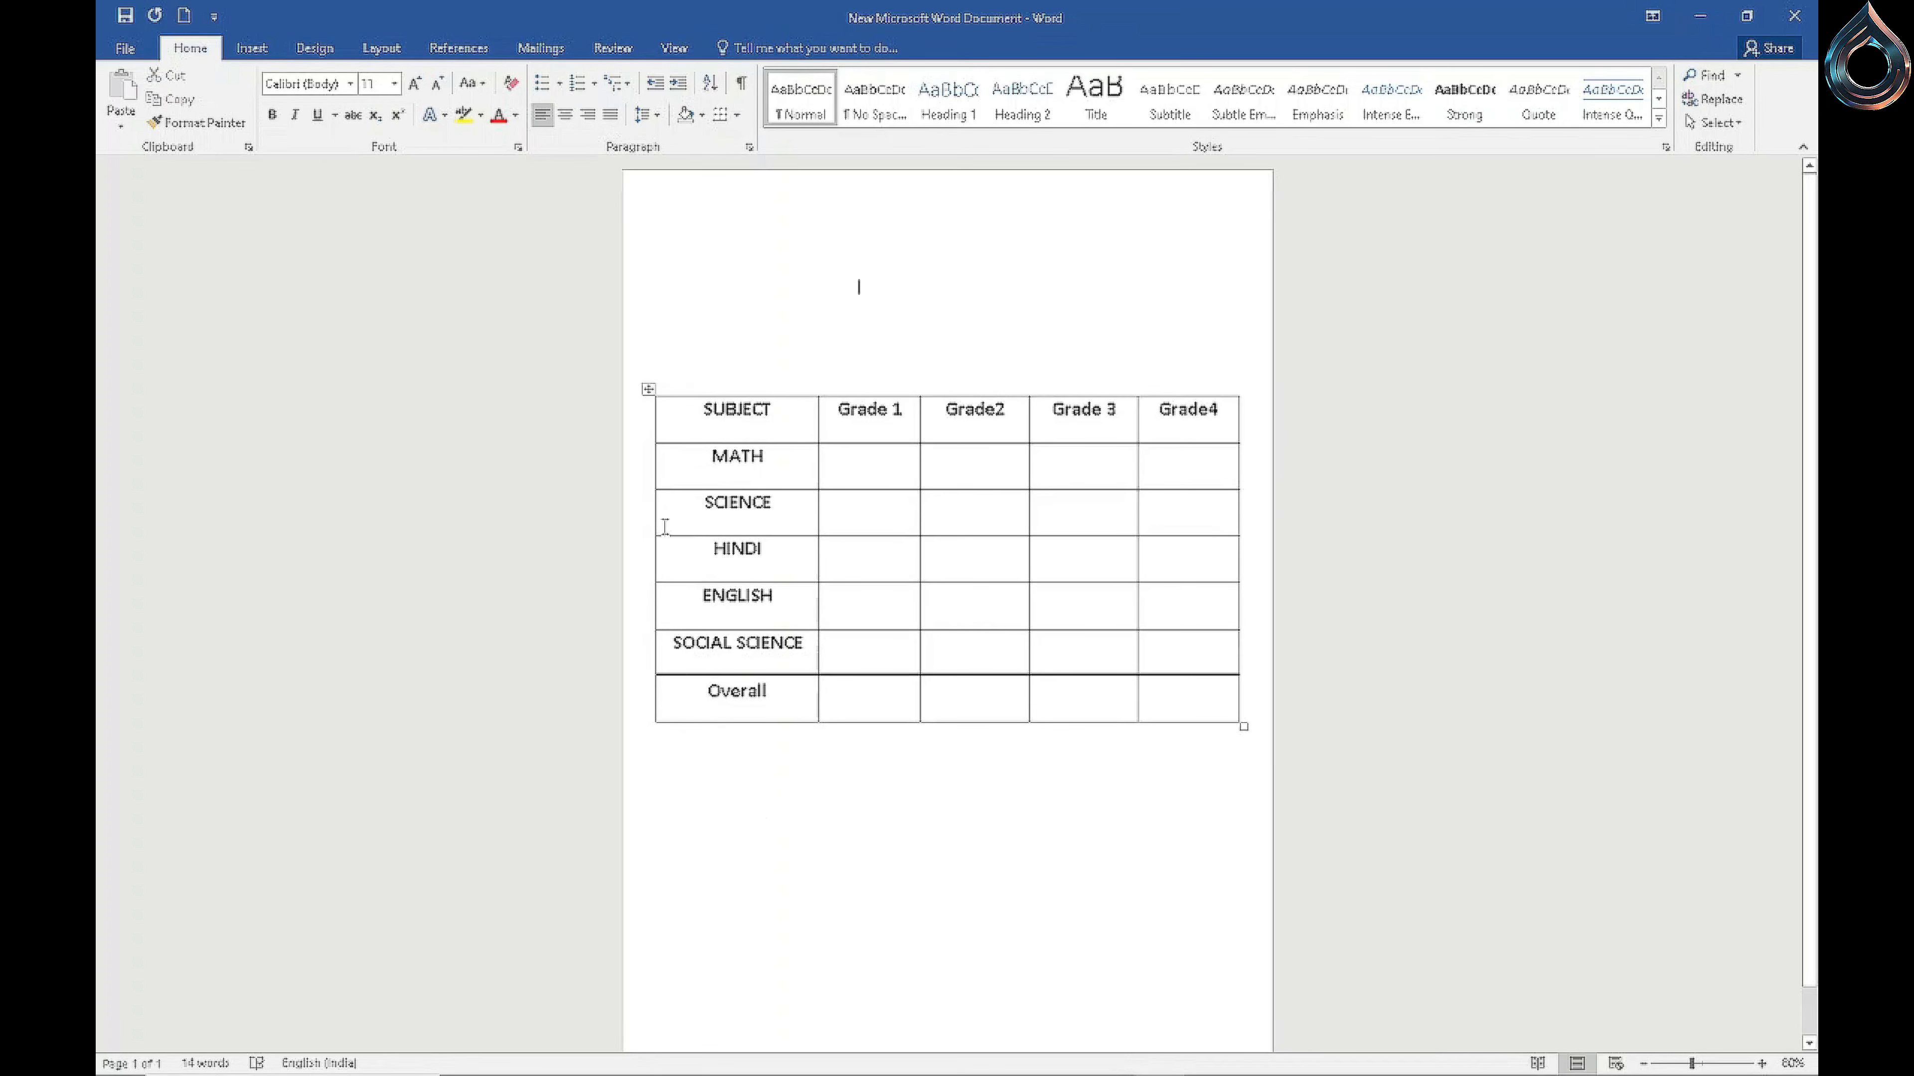
Step: Insert a new table with four columns and three rows, and move it directly below the subject table
left_click(252, 47)
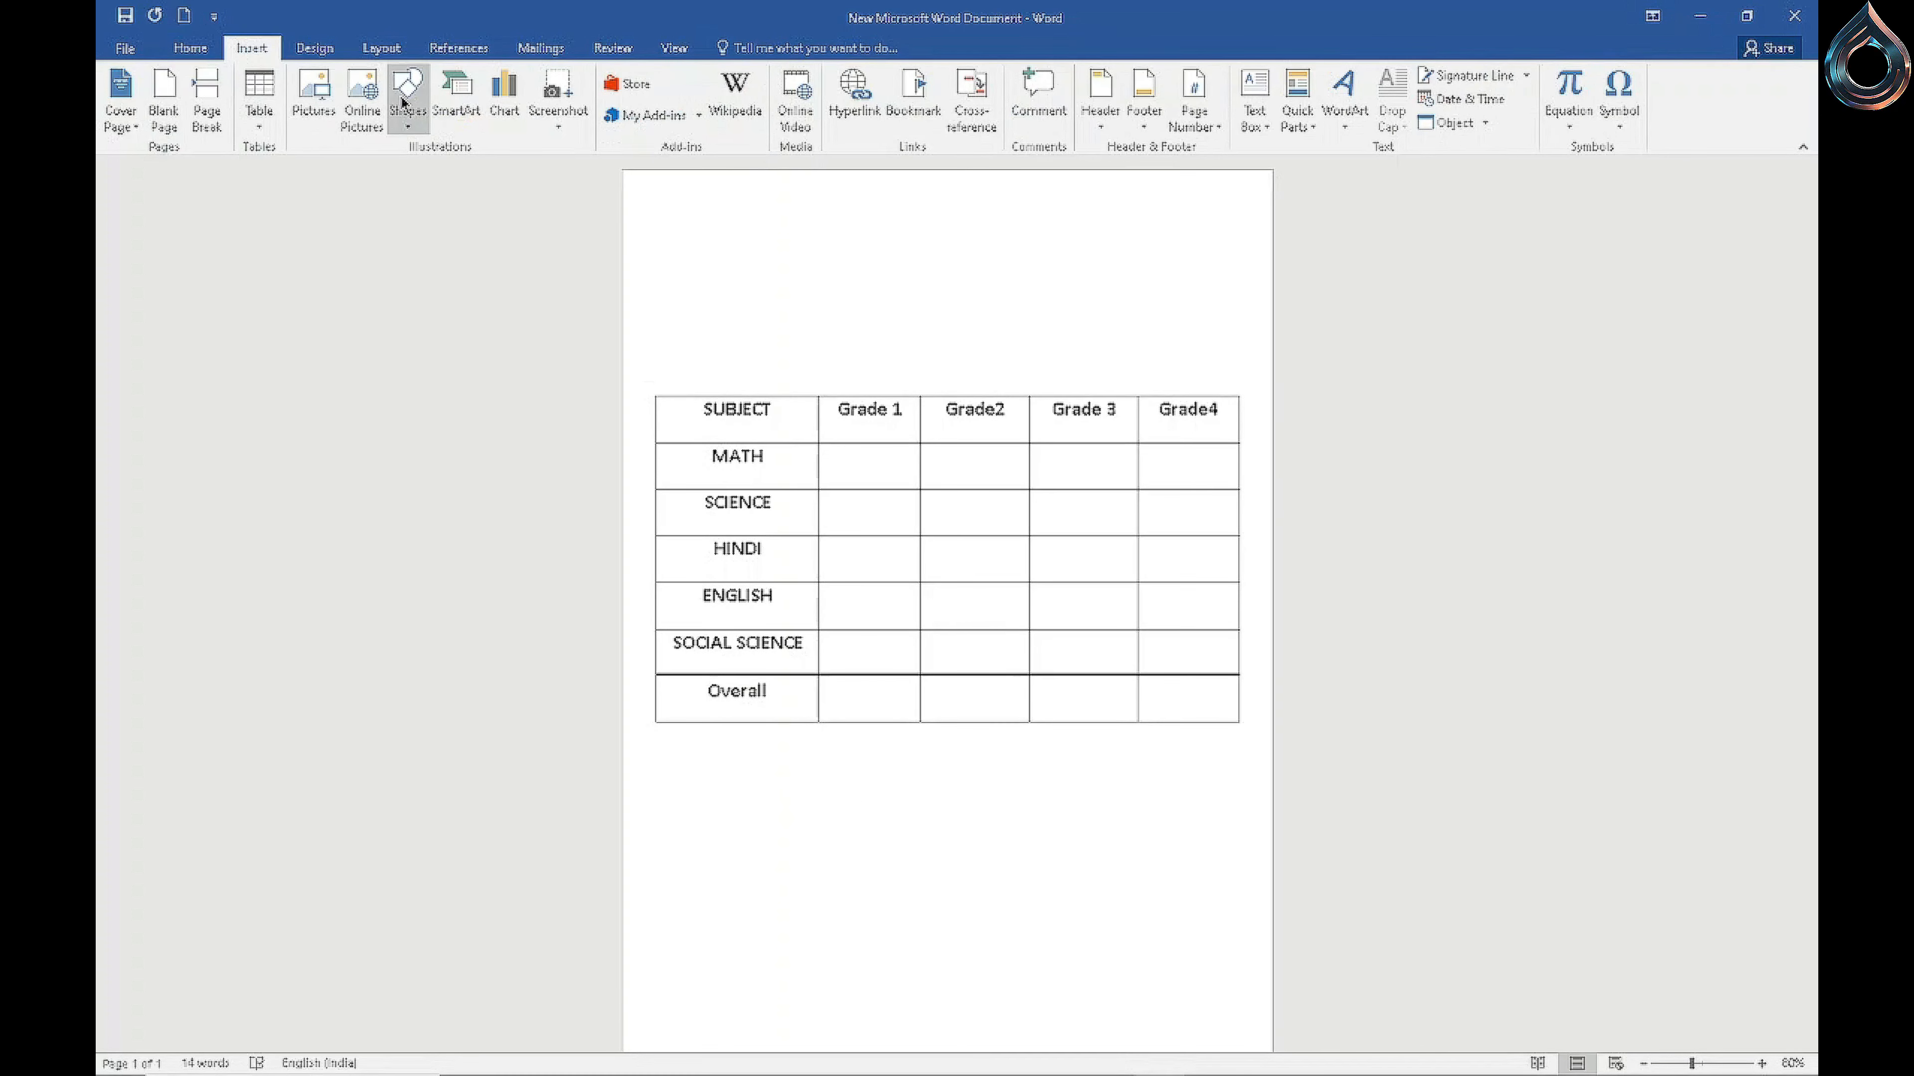
left_click(266, 120)
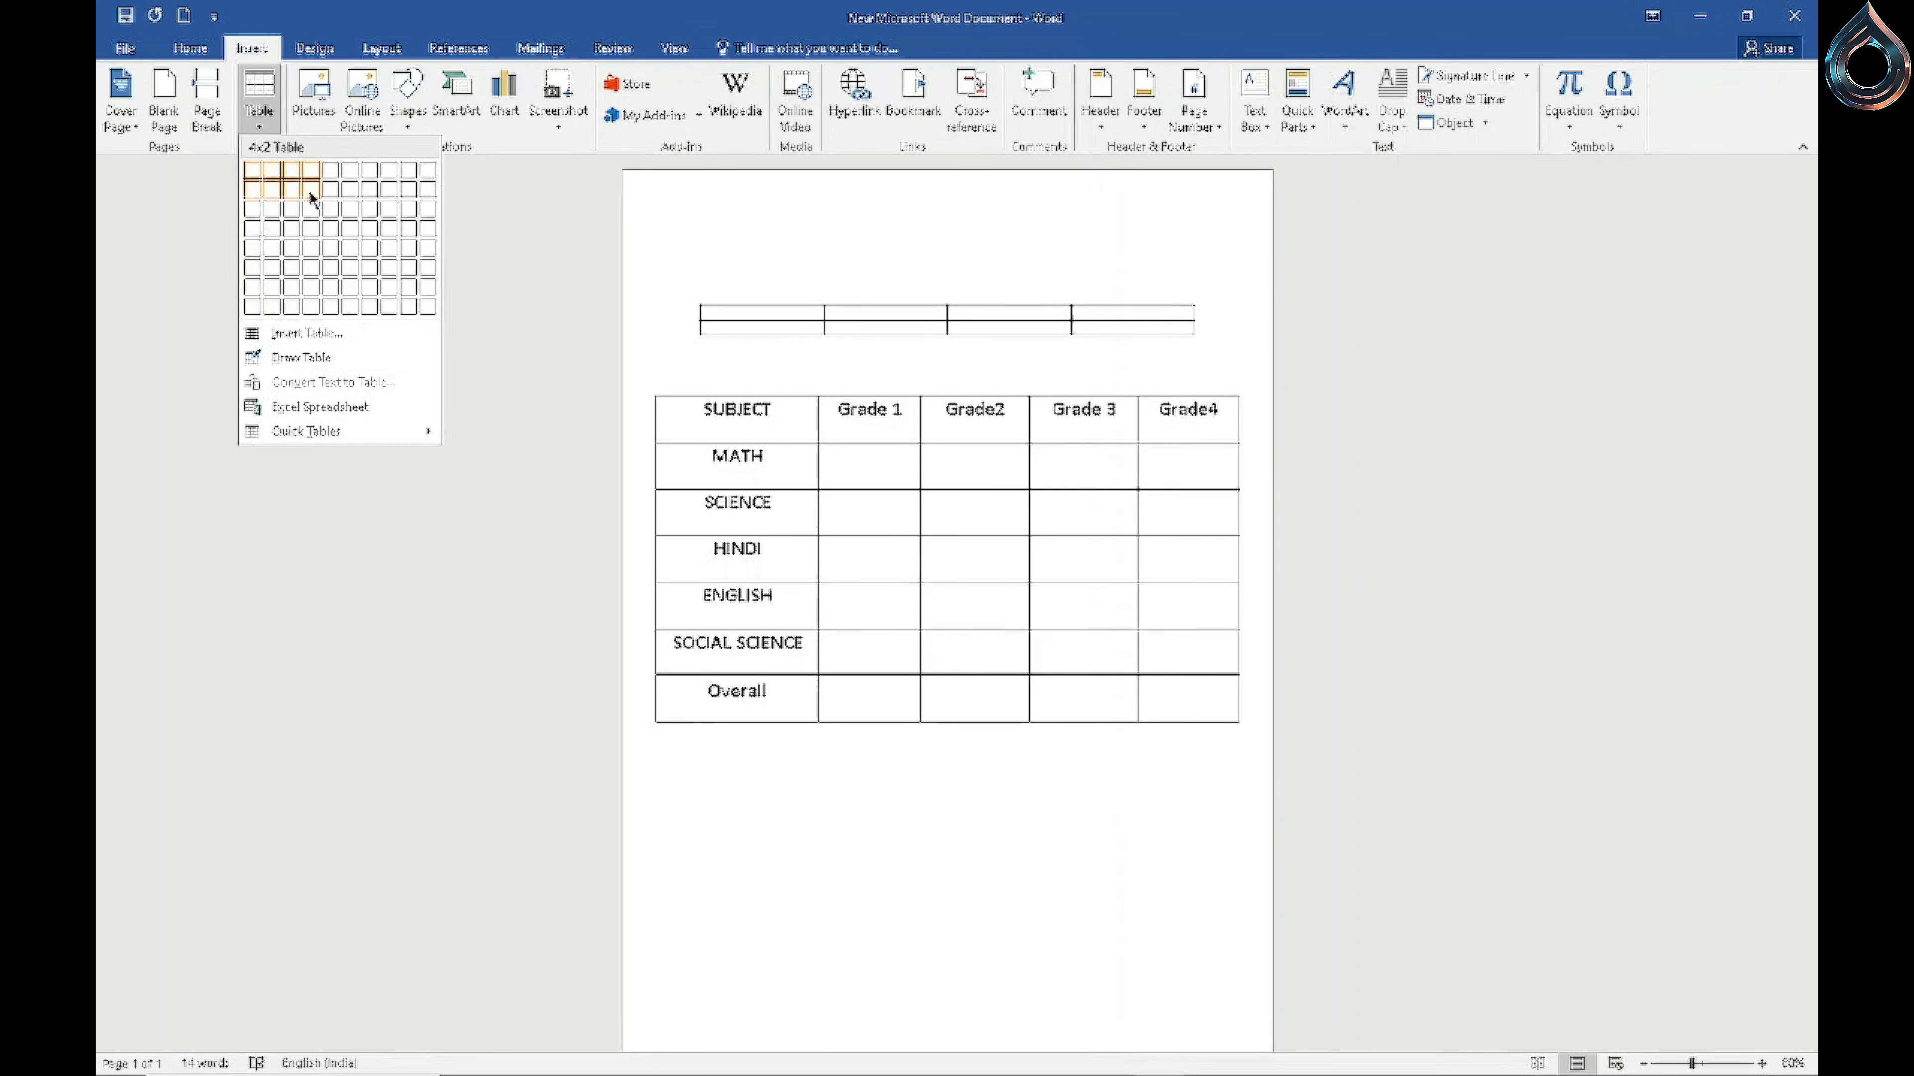
left_click(317, 227)
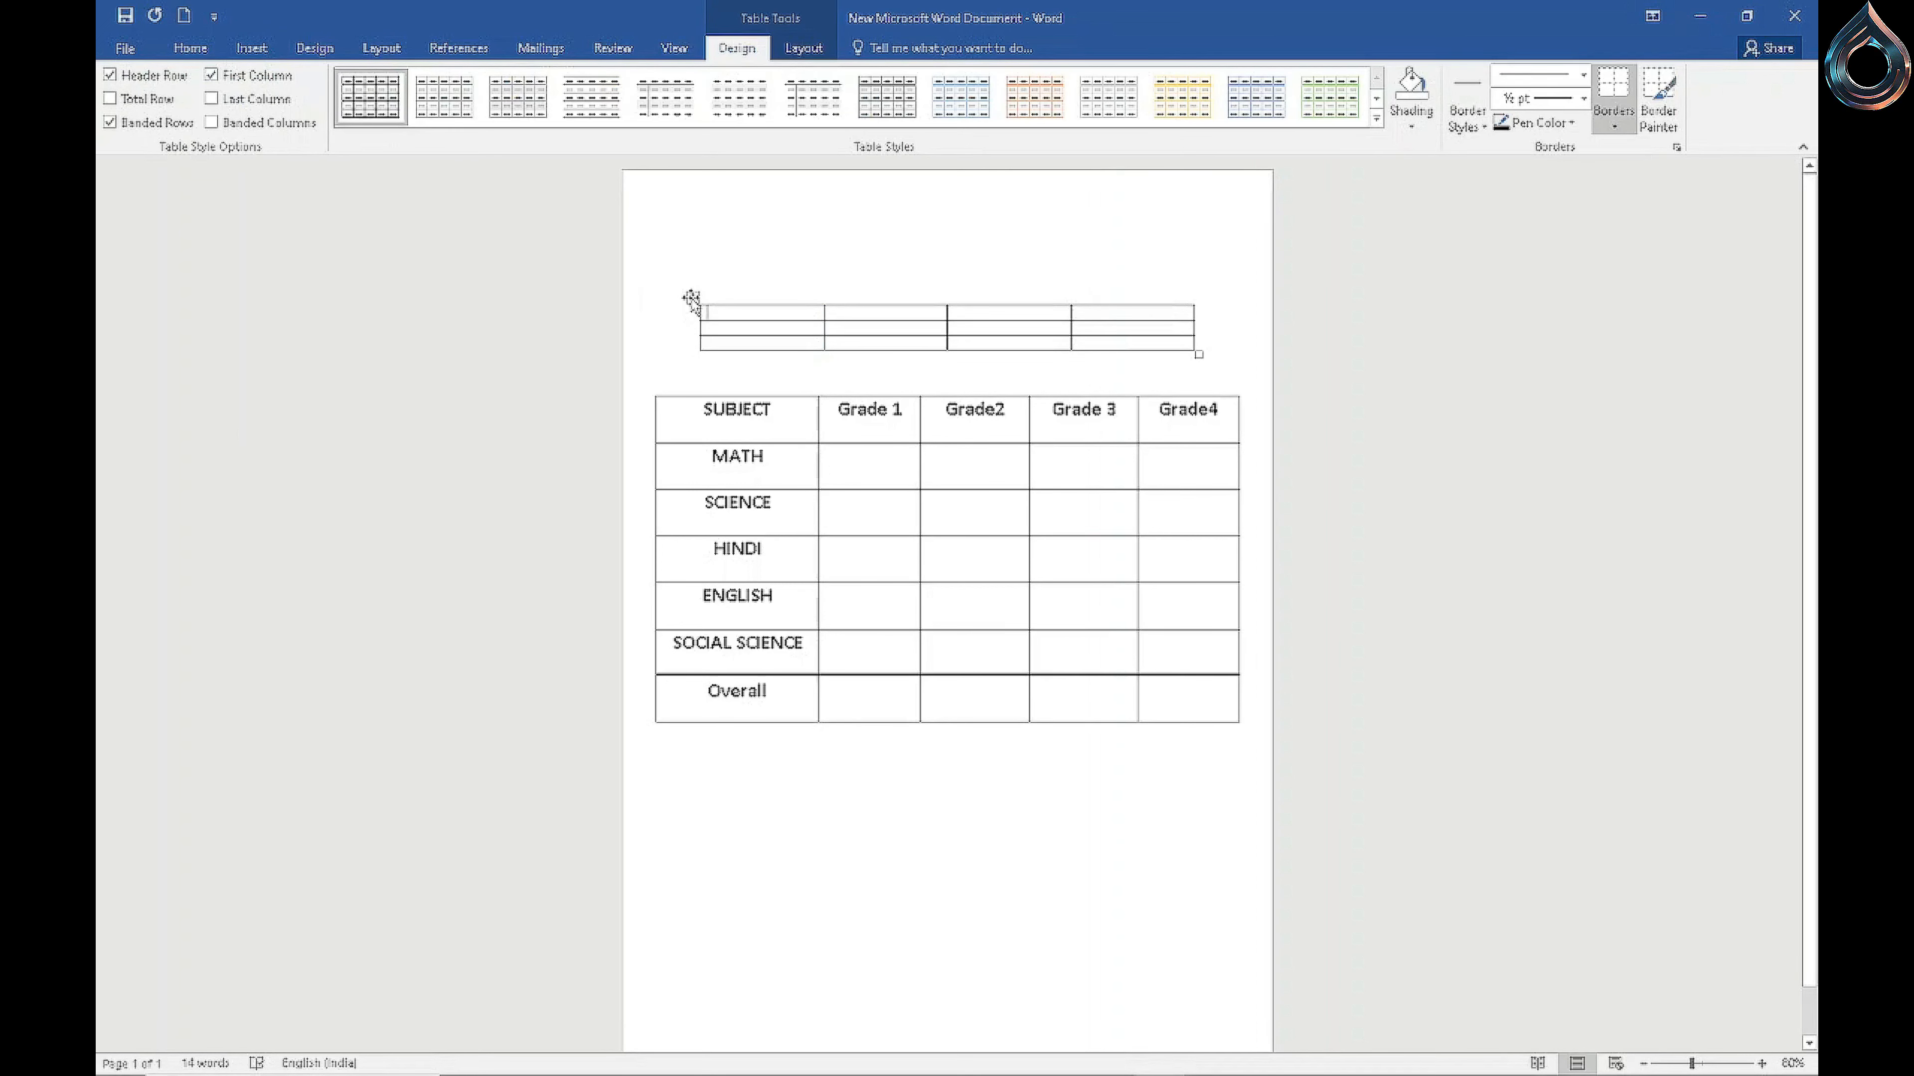
left_click_drag(692, 298, 683, 748)
left_click(691, 726)
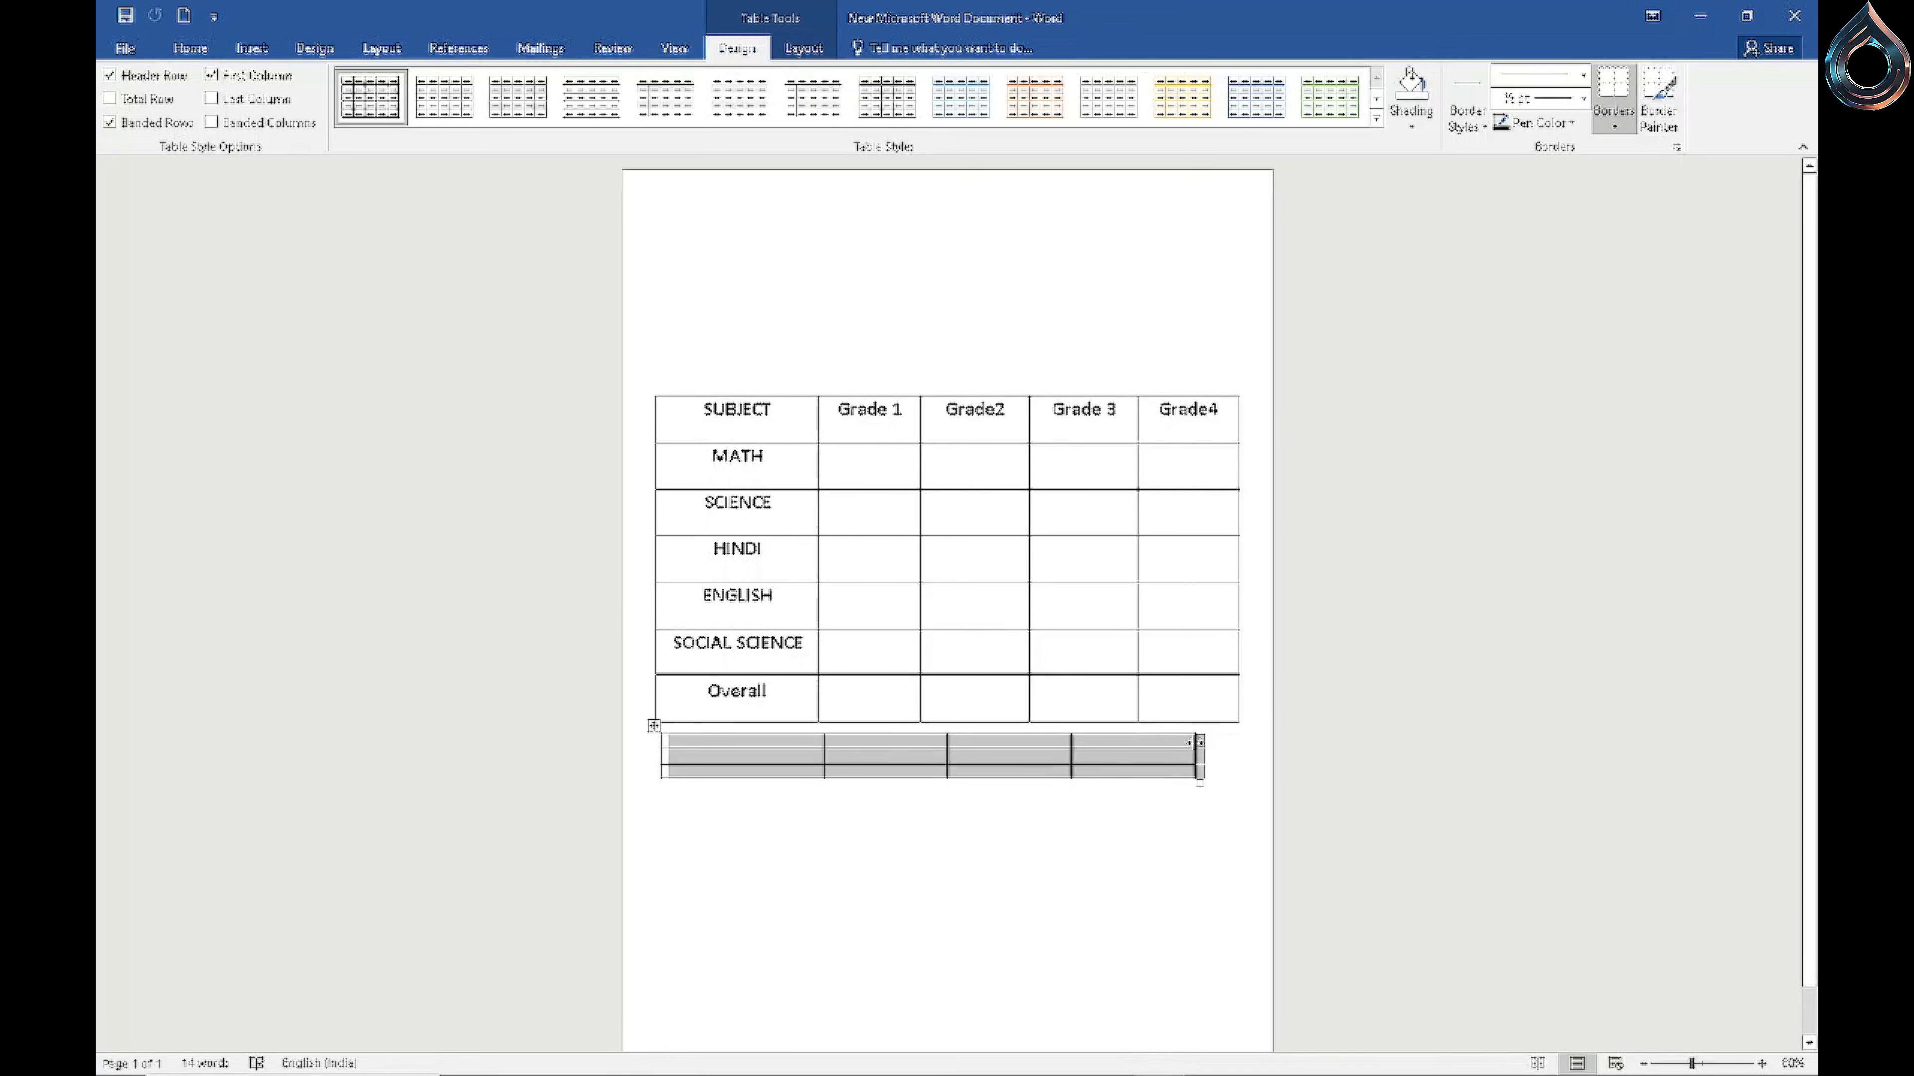
Step: Widen the new table's last column to nearly match the subject table's width, and make its three rows taller
left_click_drag(1193, 742, 1256, 784)
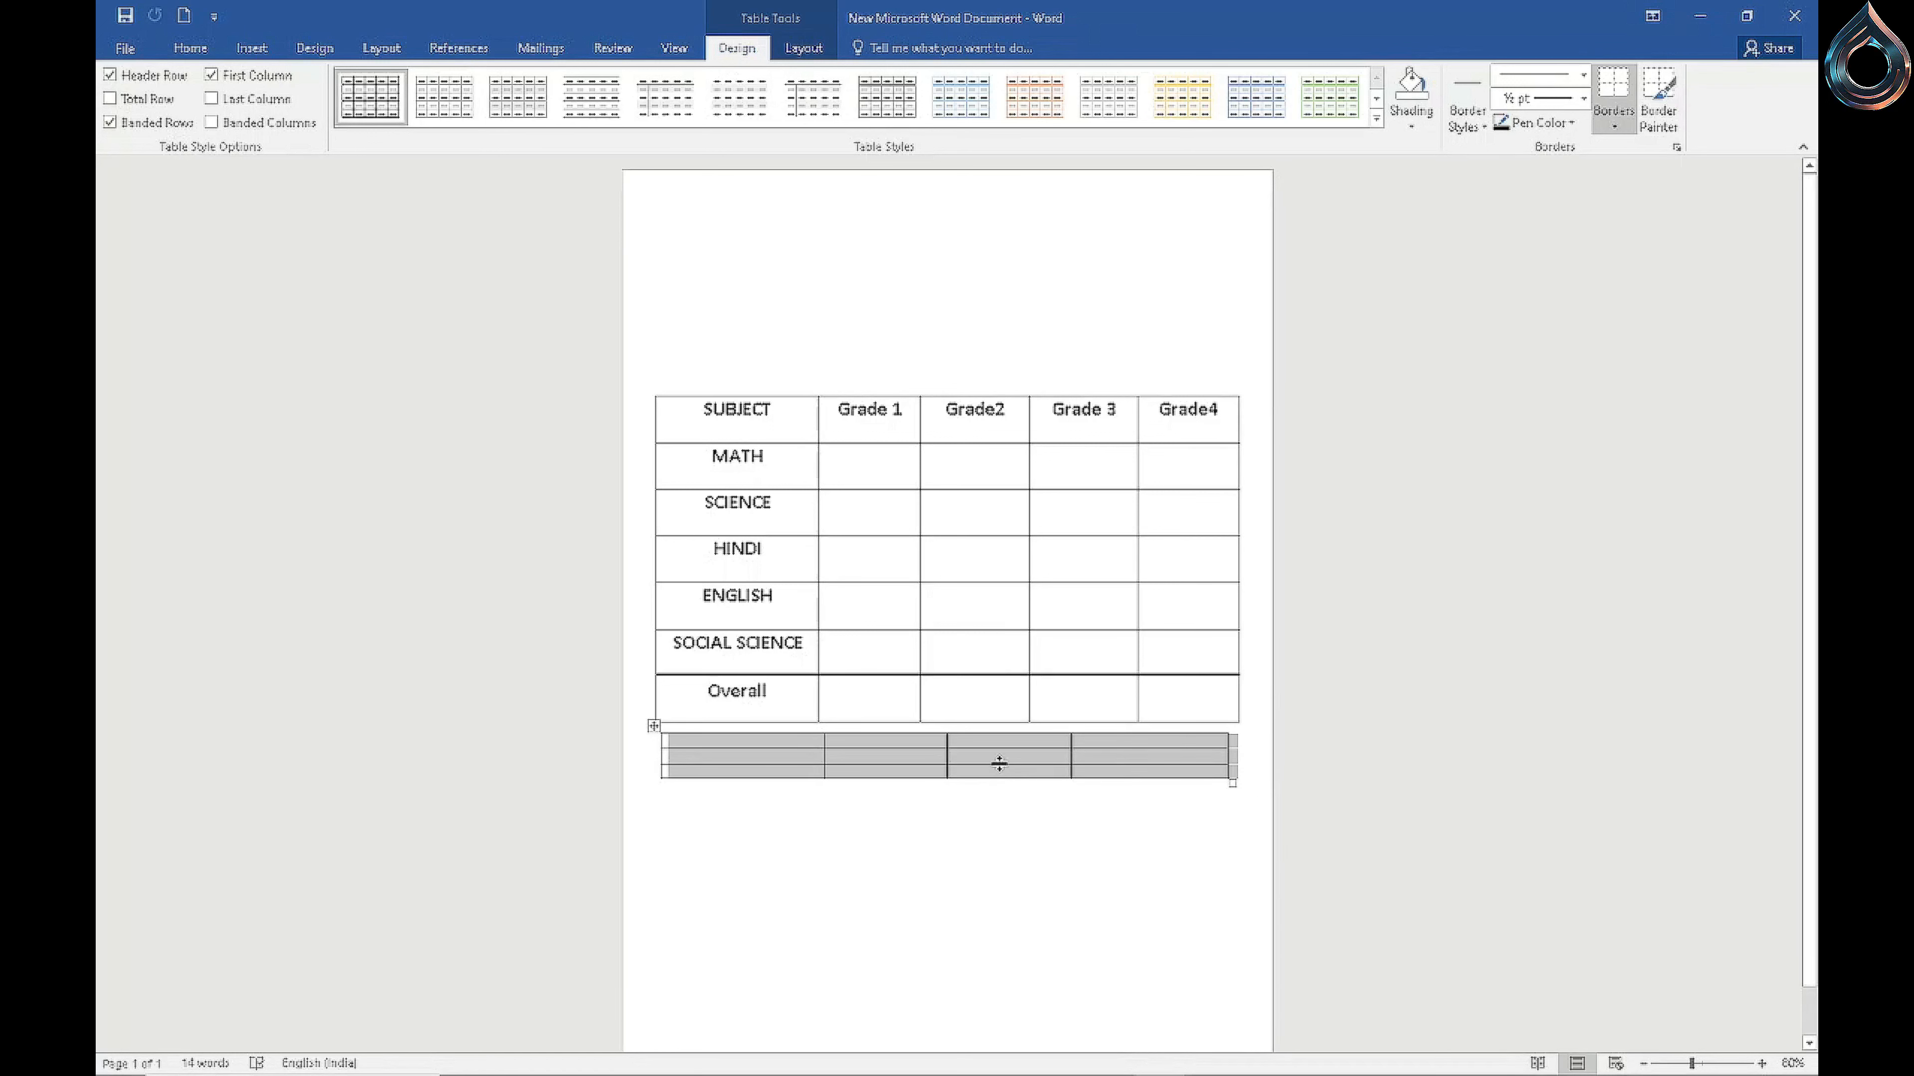
left_click_drag(997, 748, 1002, 851)
left_click(1023, 880)
Step: Enter Overall behavior in the first cell of the new lower table
left_click(670, 754)
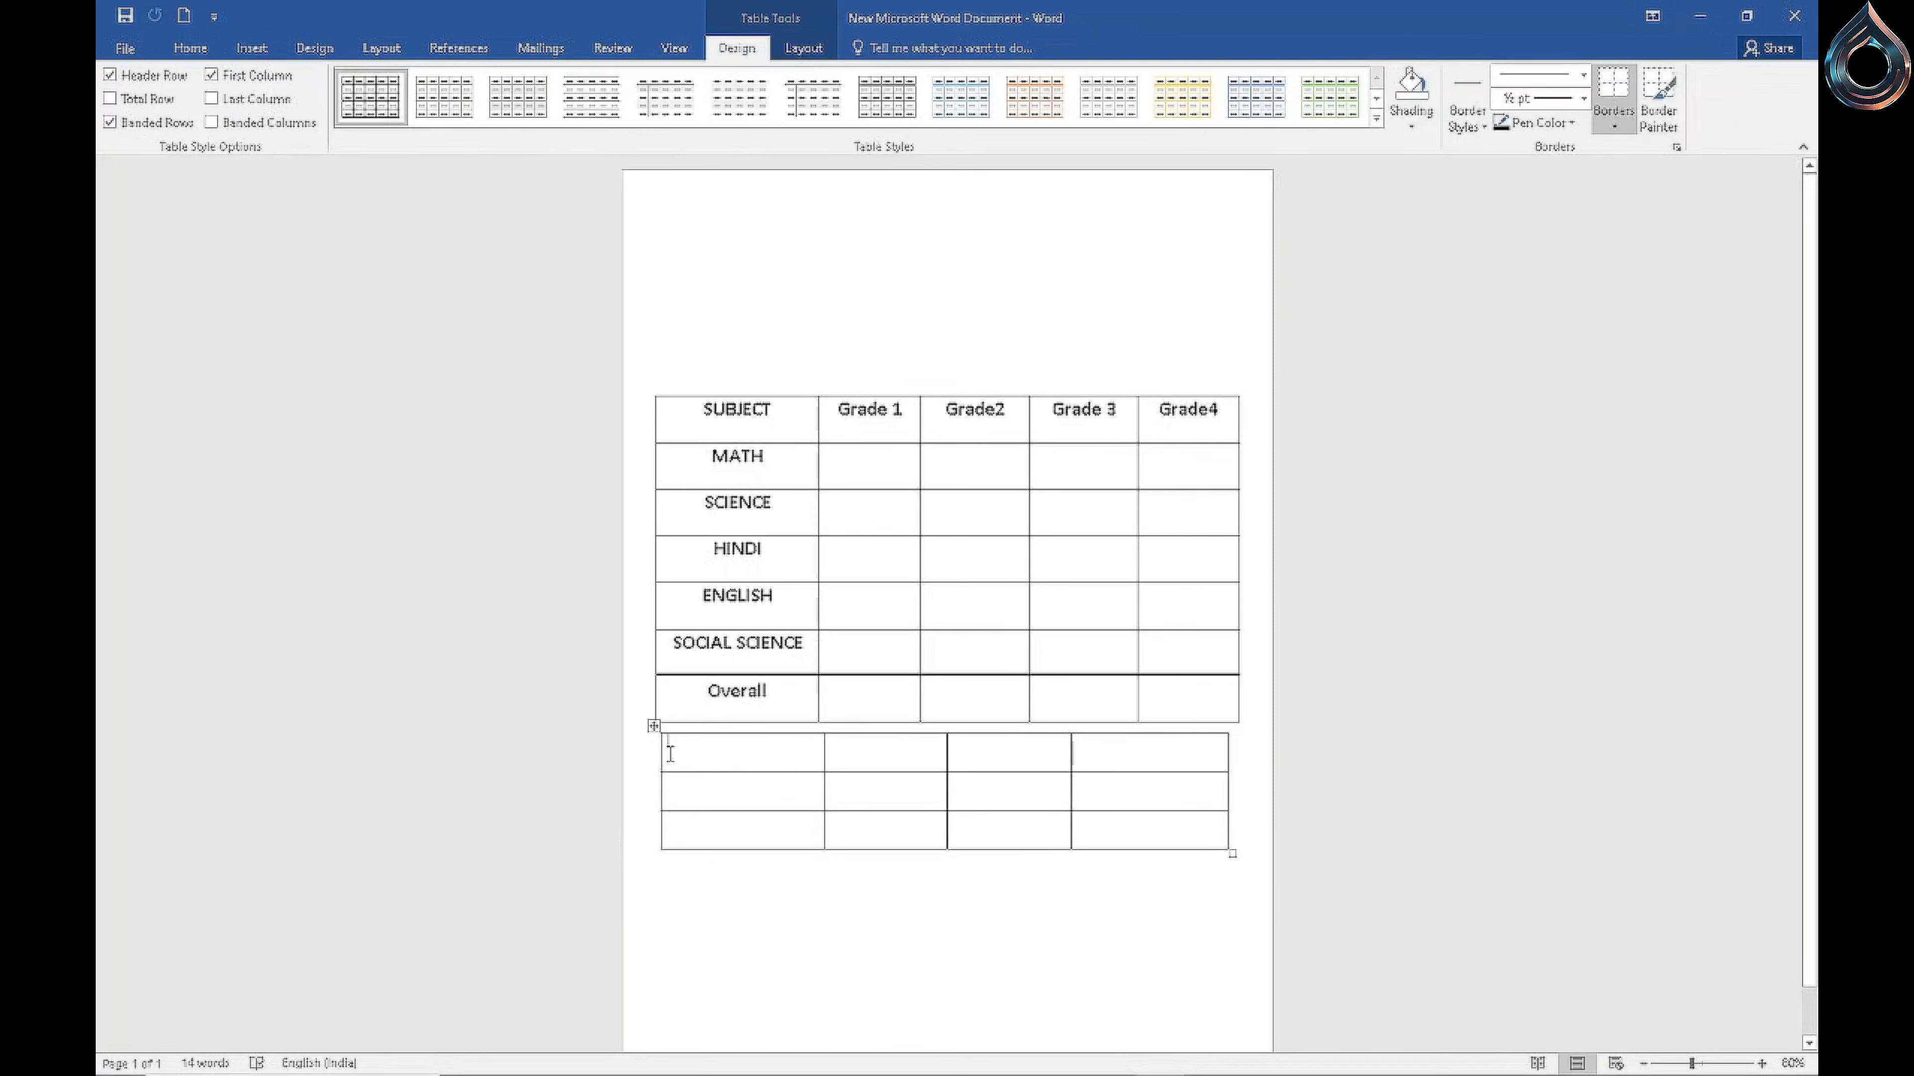
type("Overall behavior")
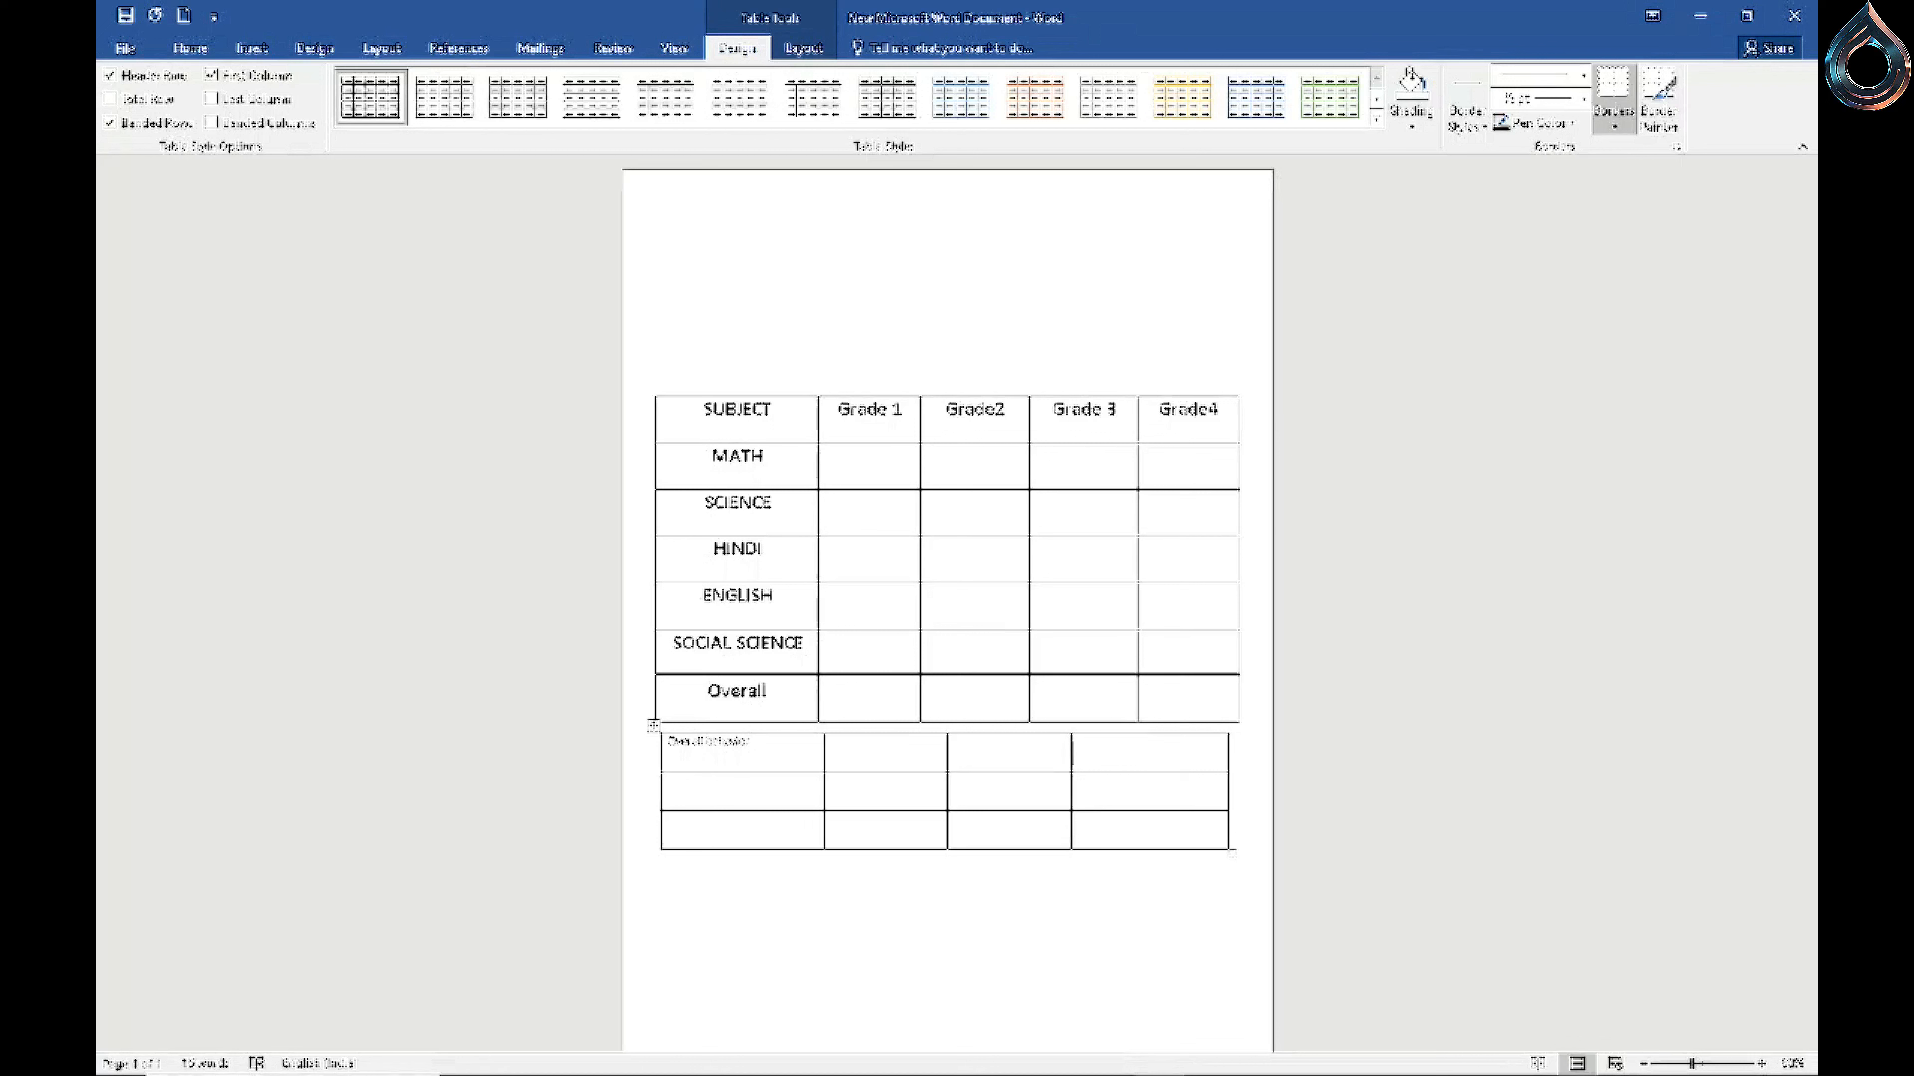
Step: Correct the lower table's heading to Overall behaviour and merge its first row into a single cell
key("BackSpace")
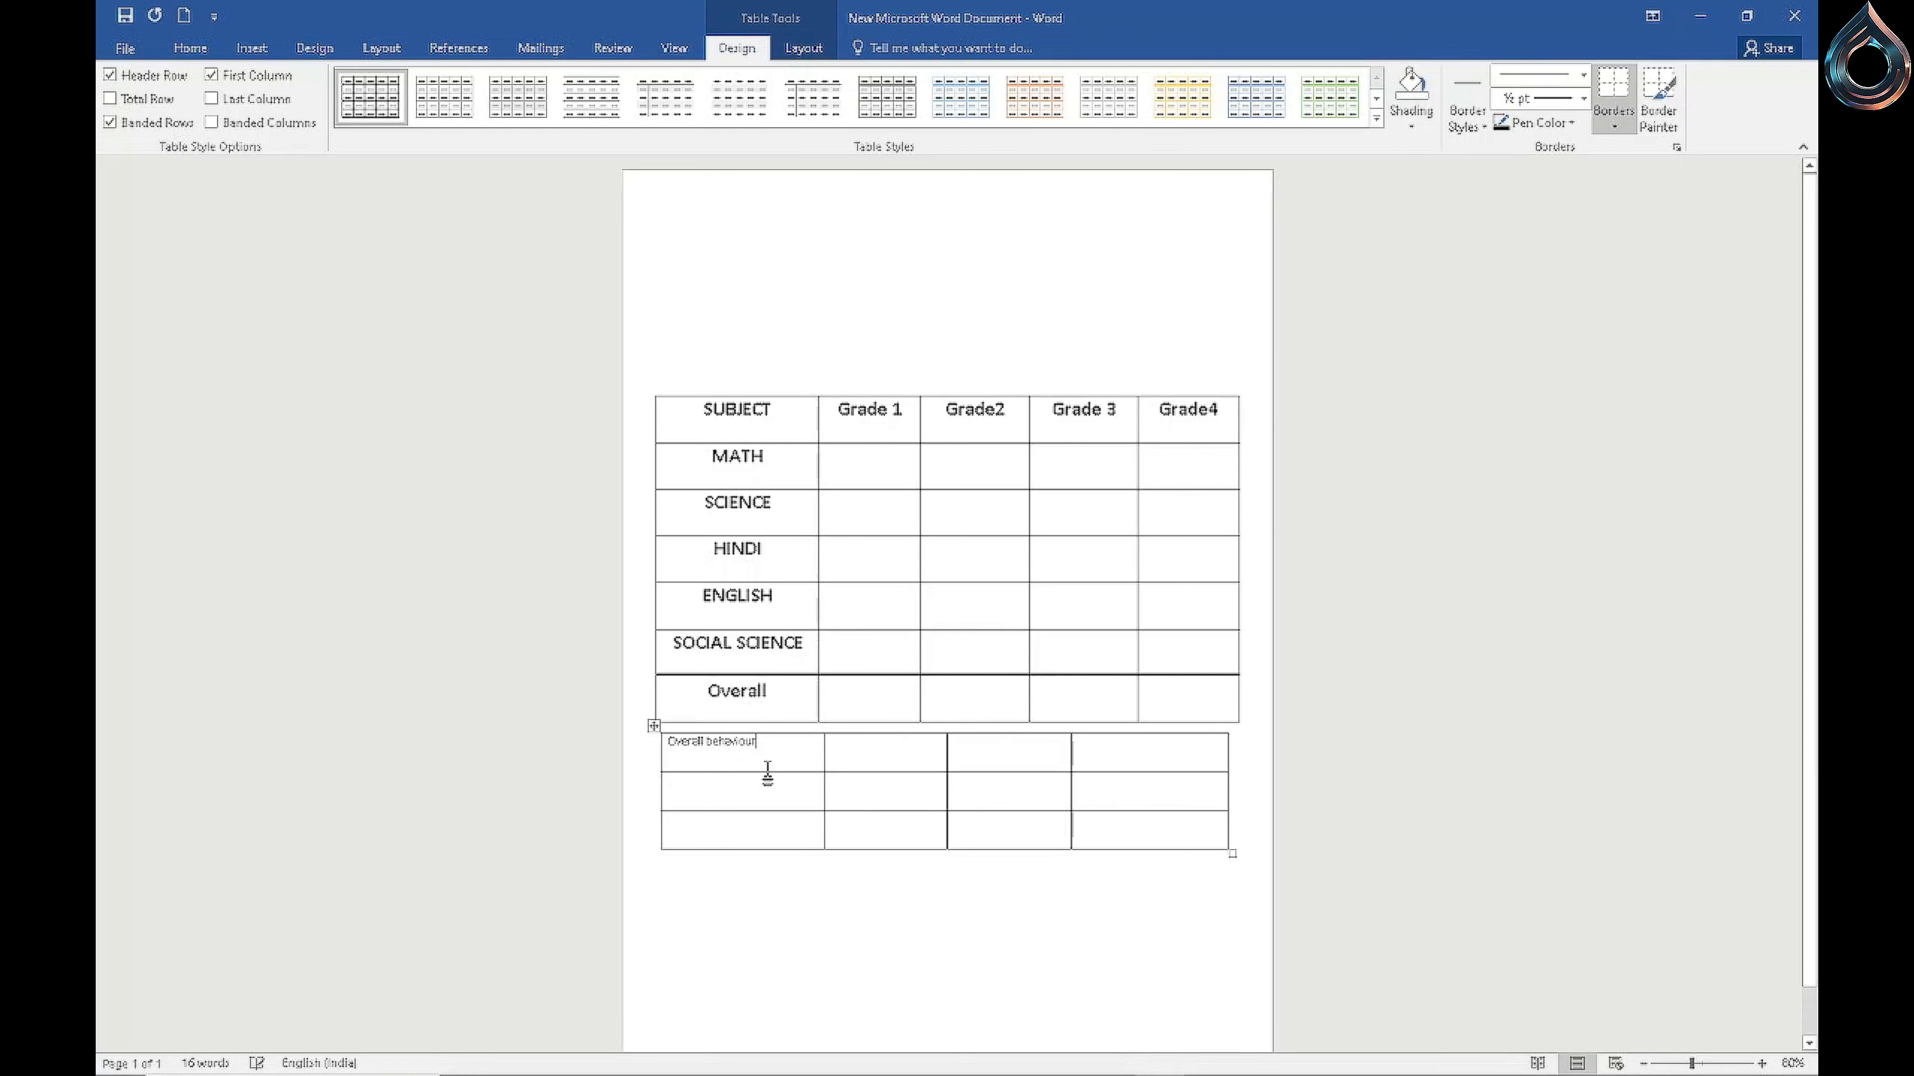
triple_click(720, 742)
left_click(753, 761)
left_click_drag(837, 756, 1077, 769)
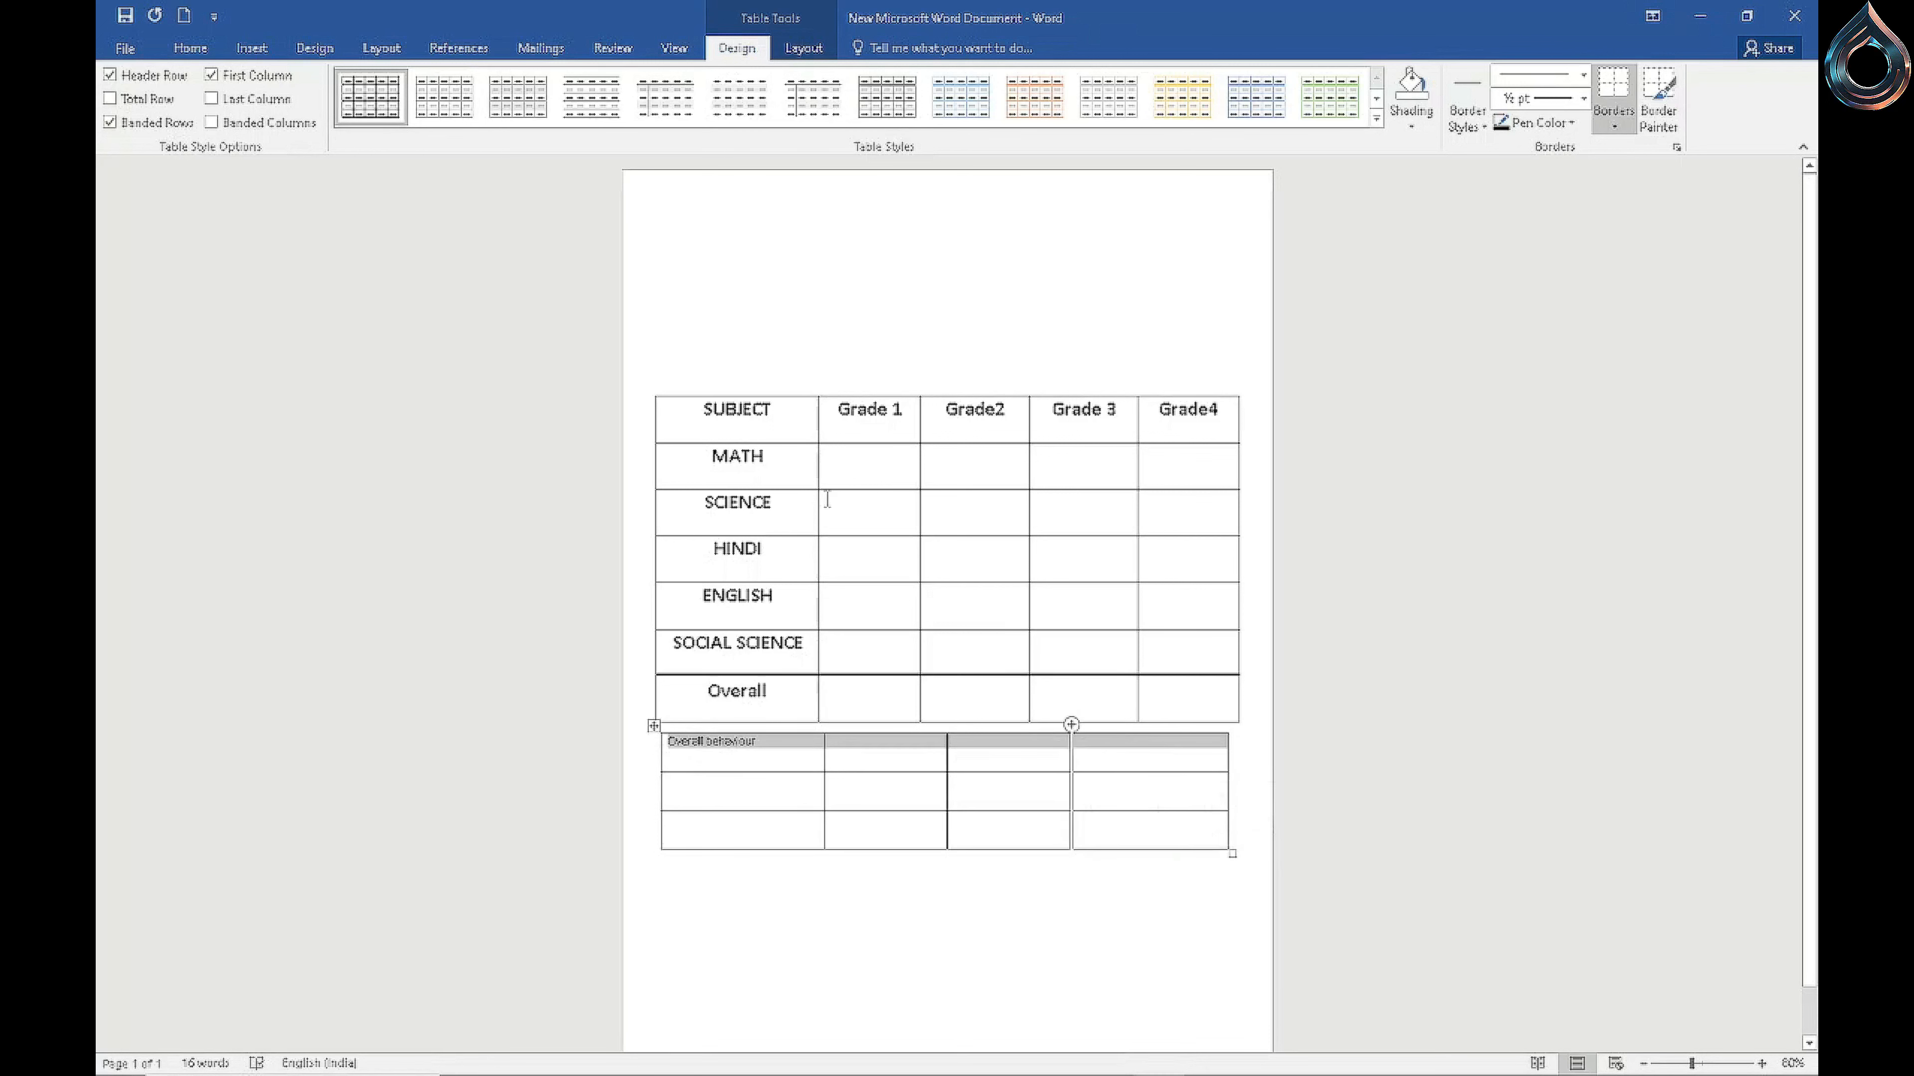
left_click(669, 50)
left_click(813, 50)
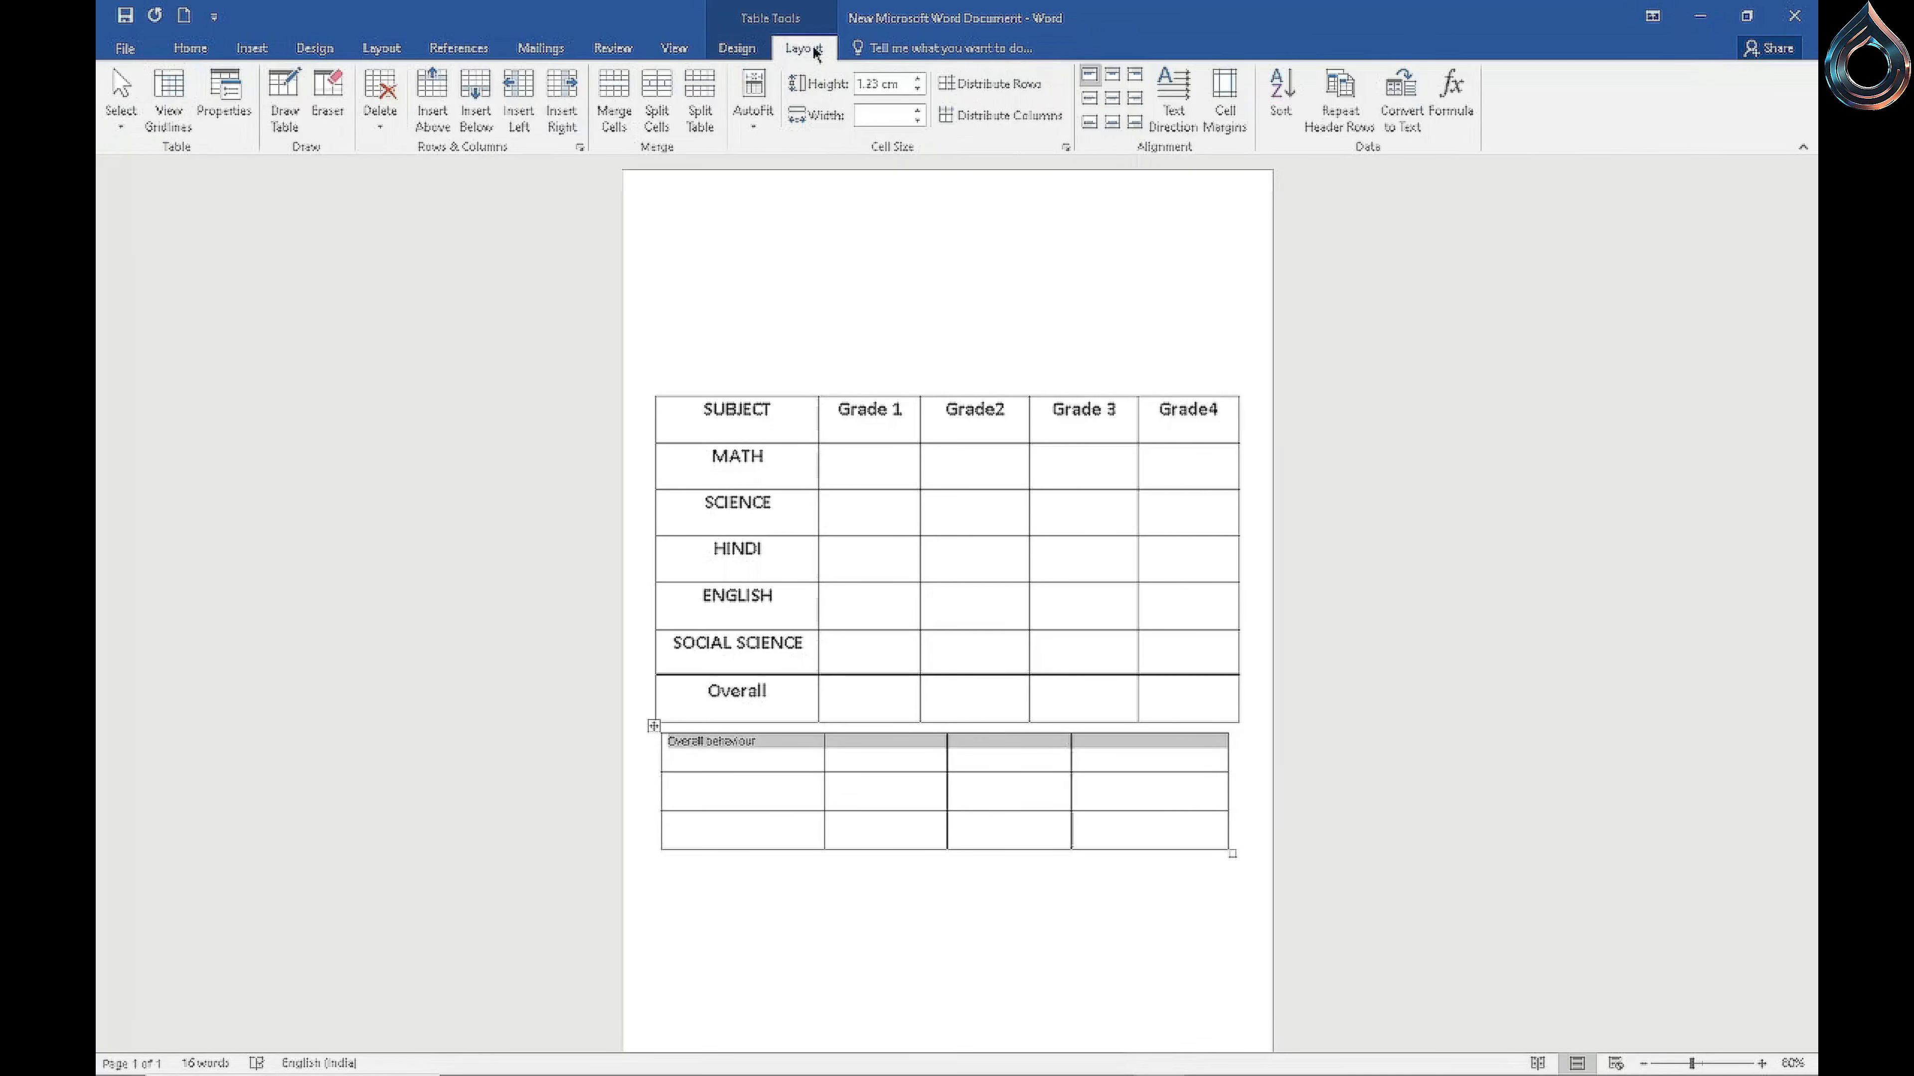
left_click(620, 132)
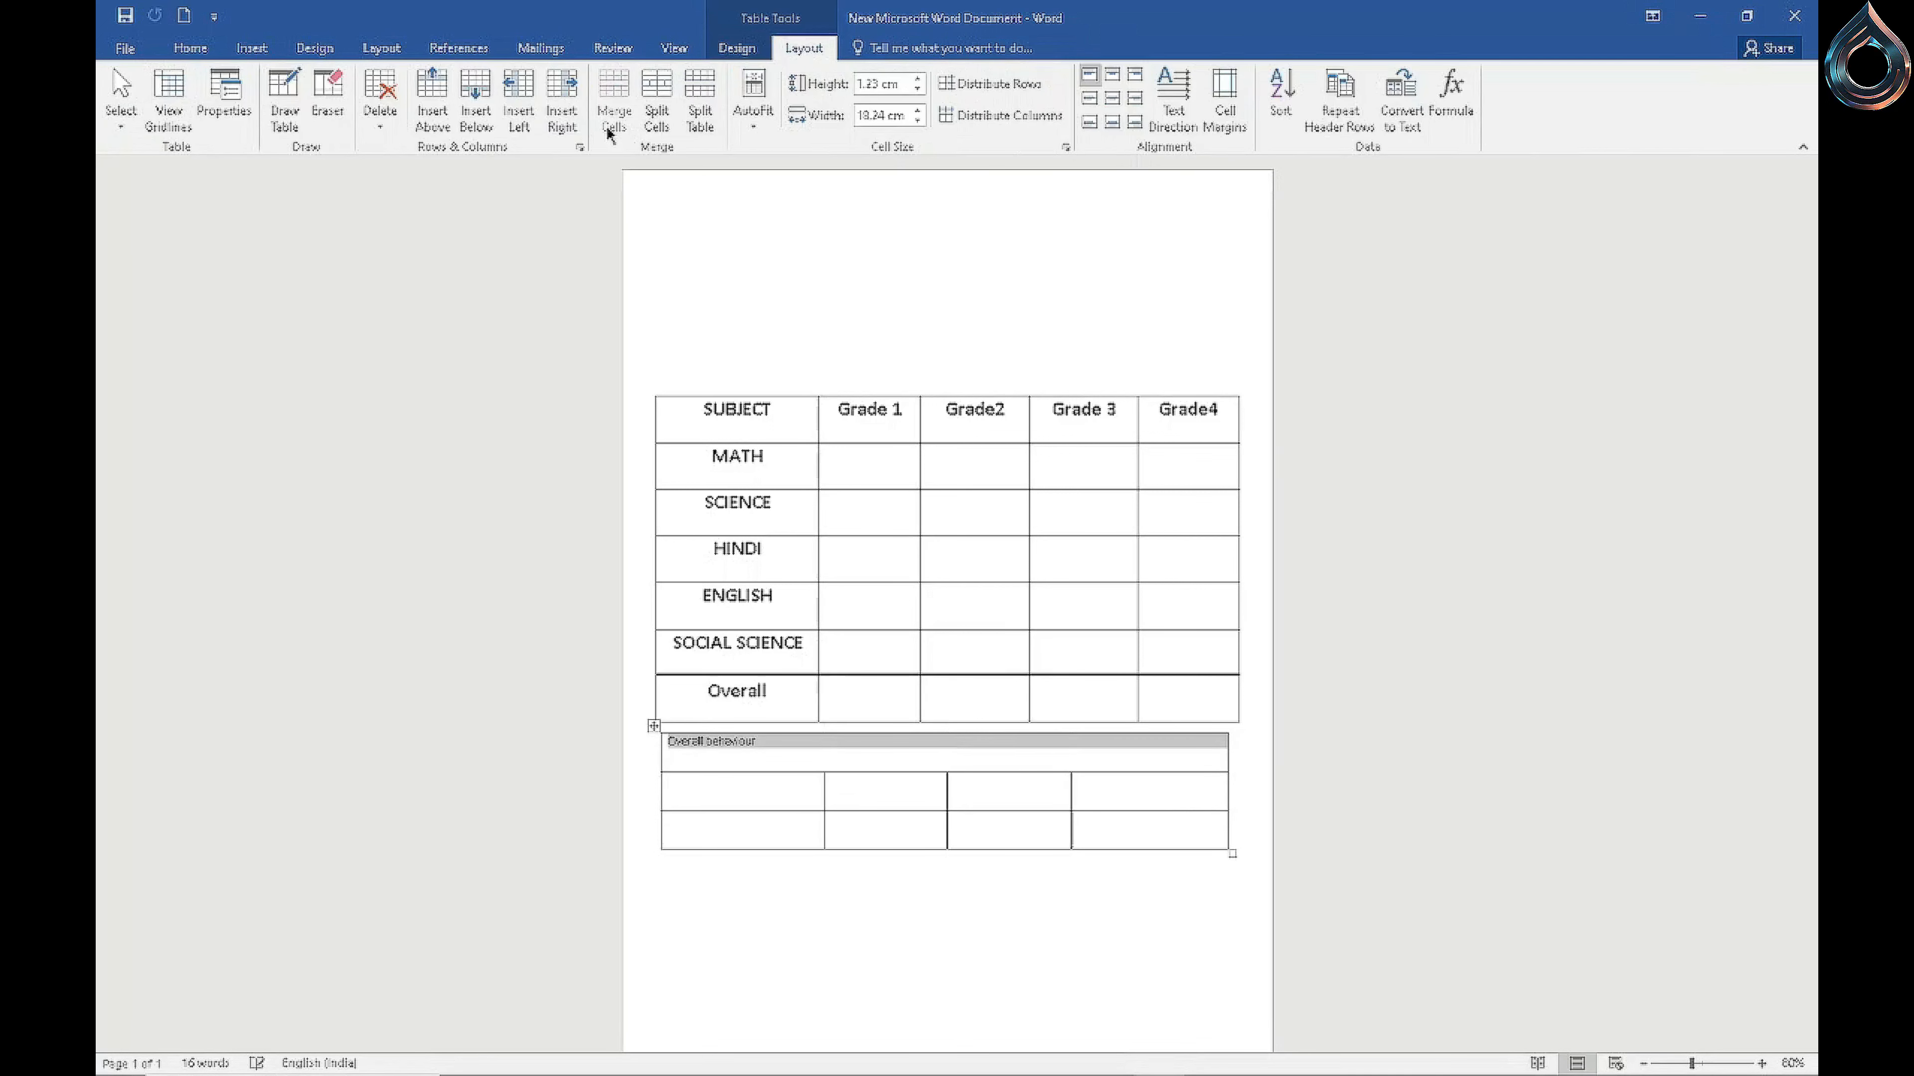
Step: Label the lower table's first column absence and Previous grade, and its third column homework and dicipline
left_click(770, 793)
type("absence")
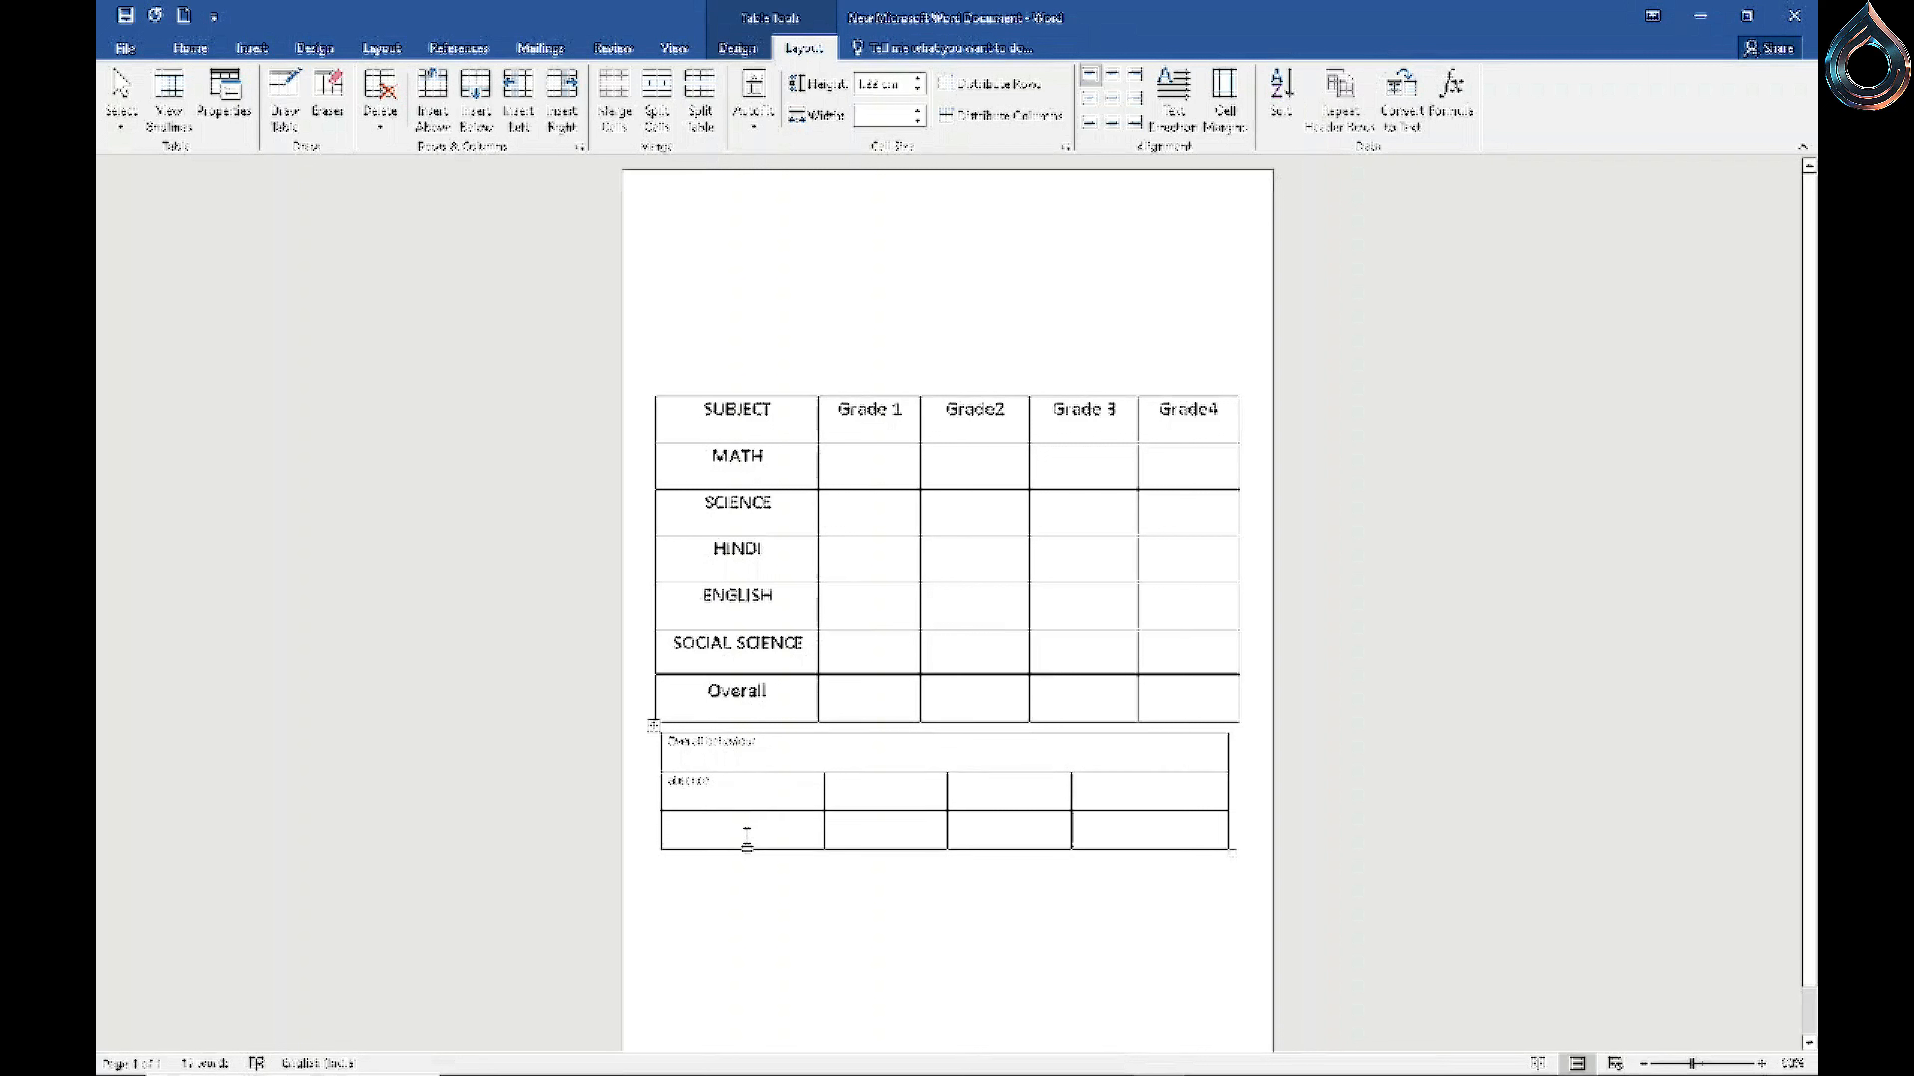
type("p")
type("no")
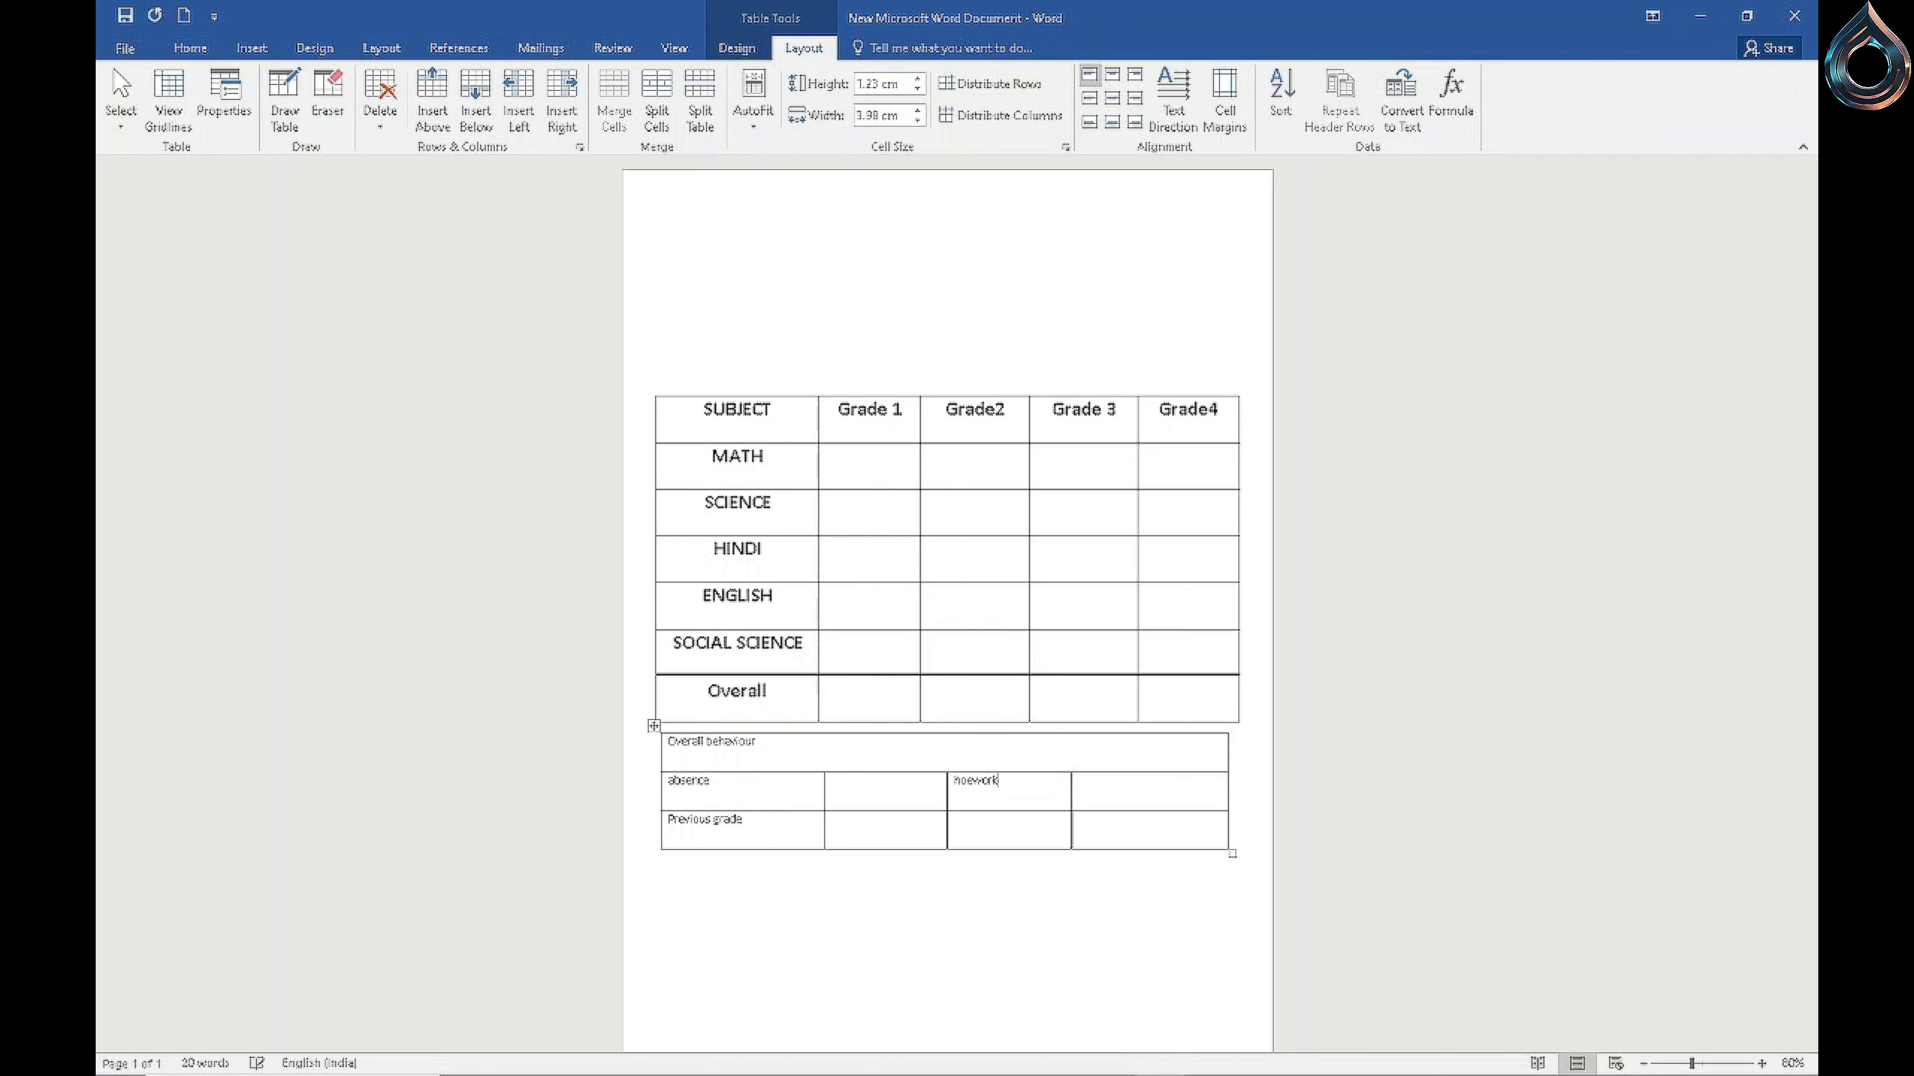
left_click(996, 821)
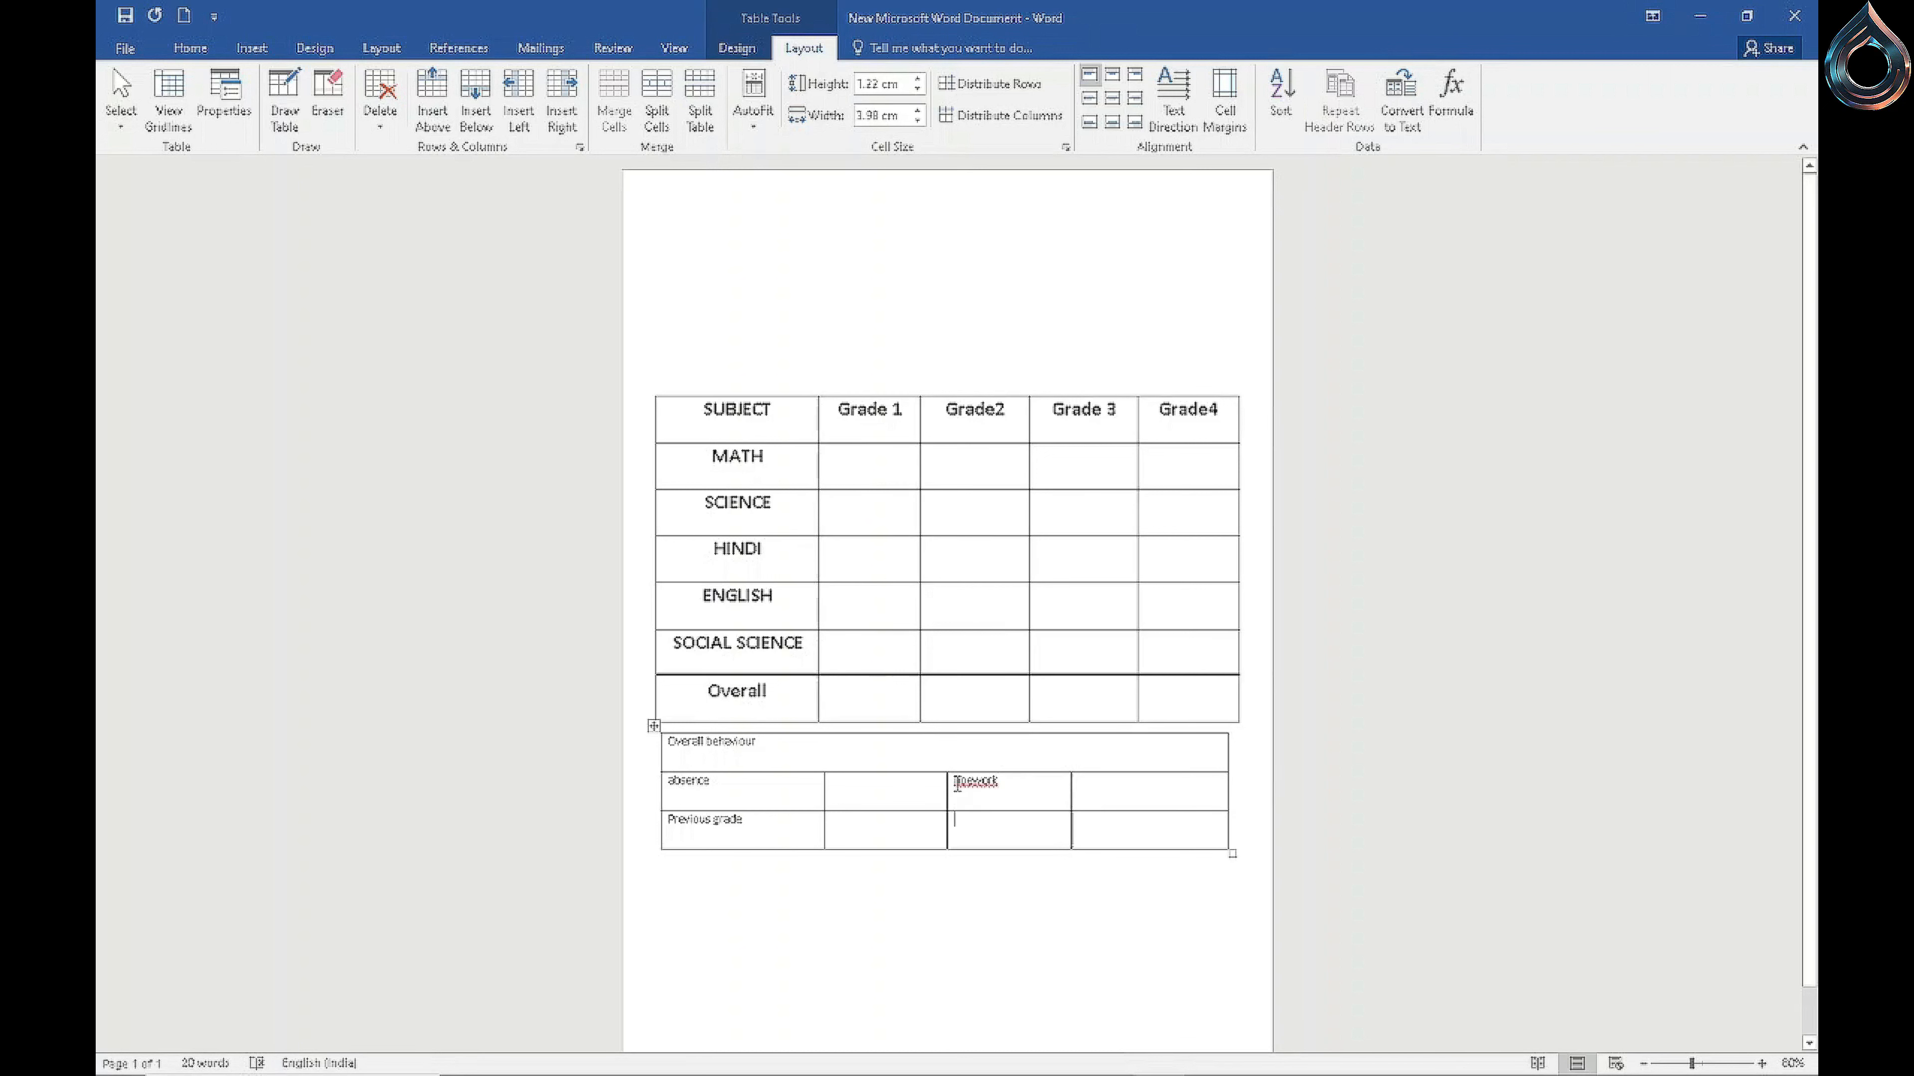
type("m")
left_click(1015, 844)
type("d")
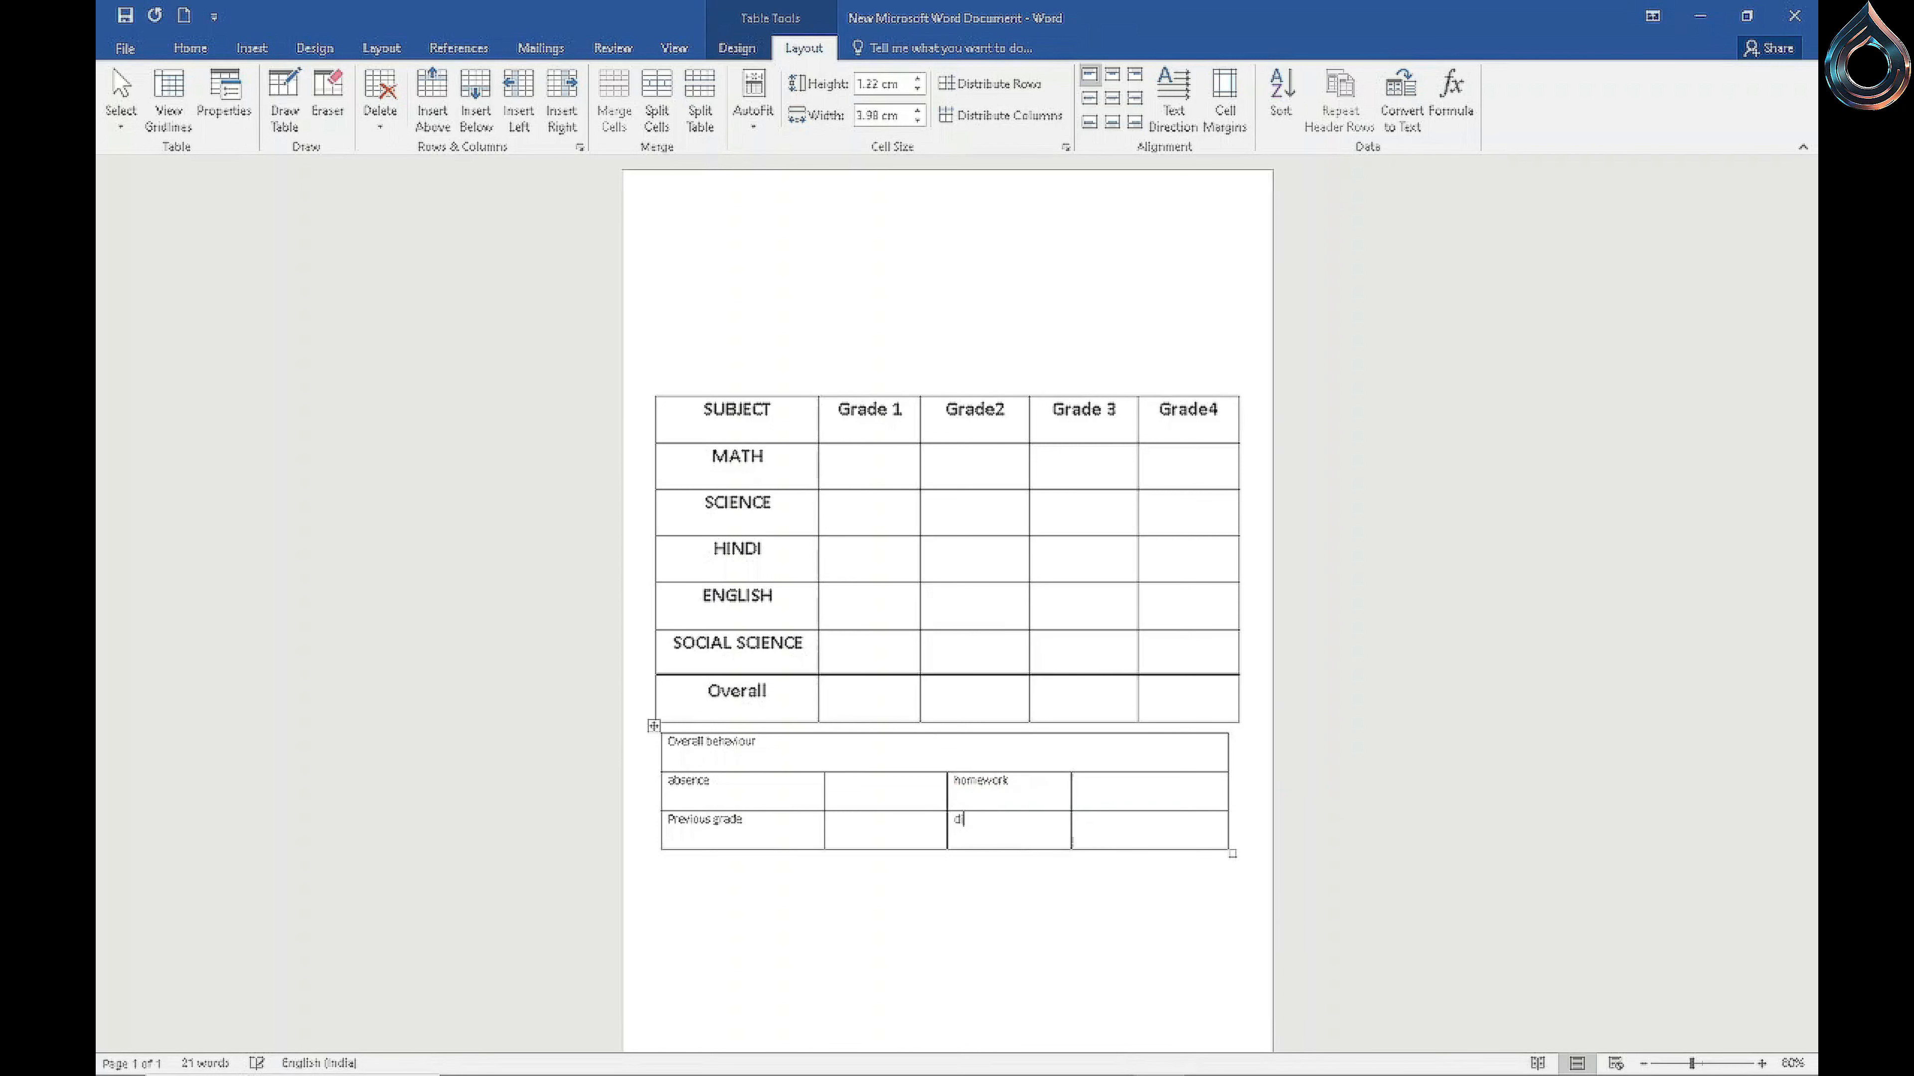
type("idpline")
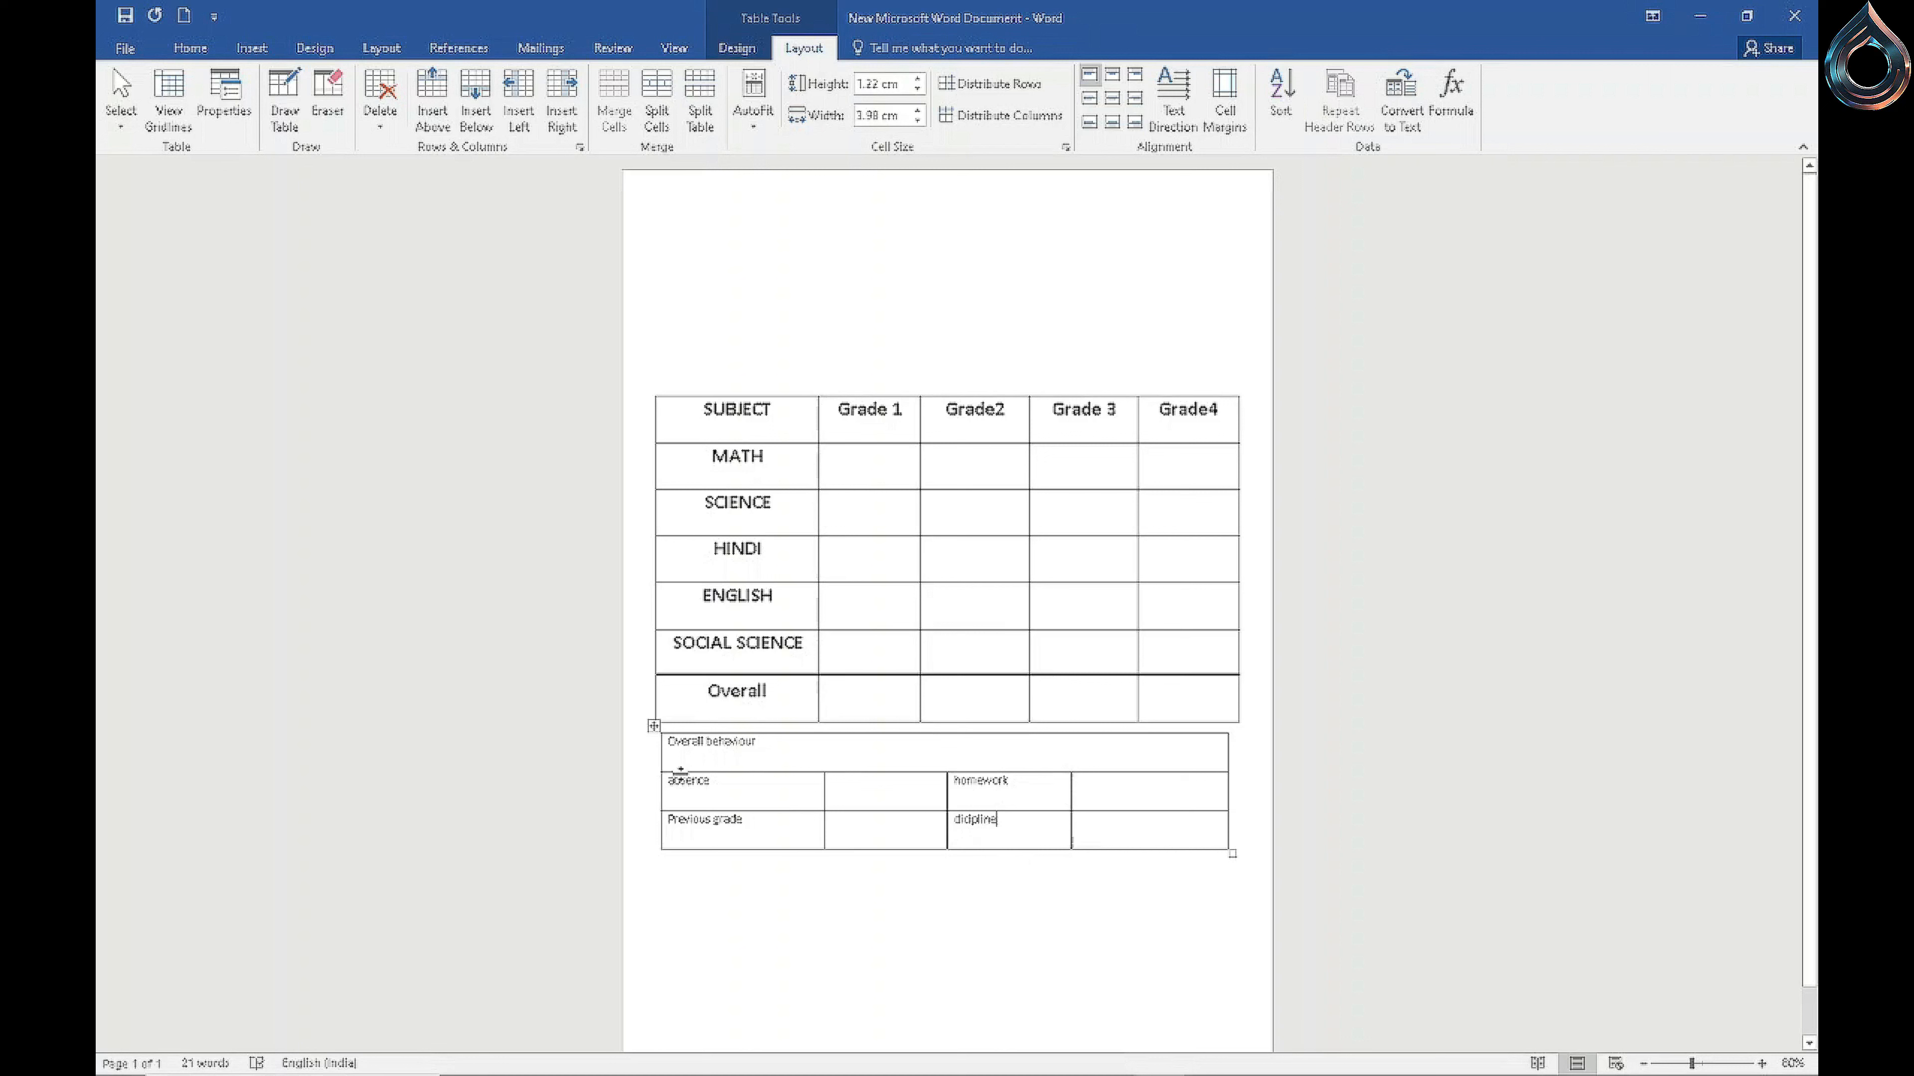
Step: Make the lower table's text bold, 18 pt, with each word capitalized
left_click_drag(672, 746, 1001, 849)
left_click(190, 48)
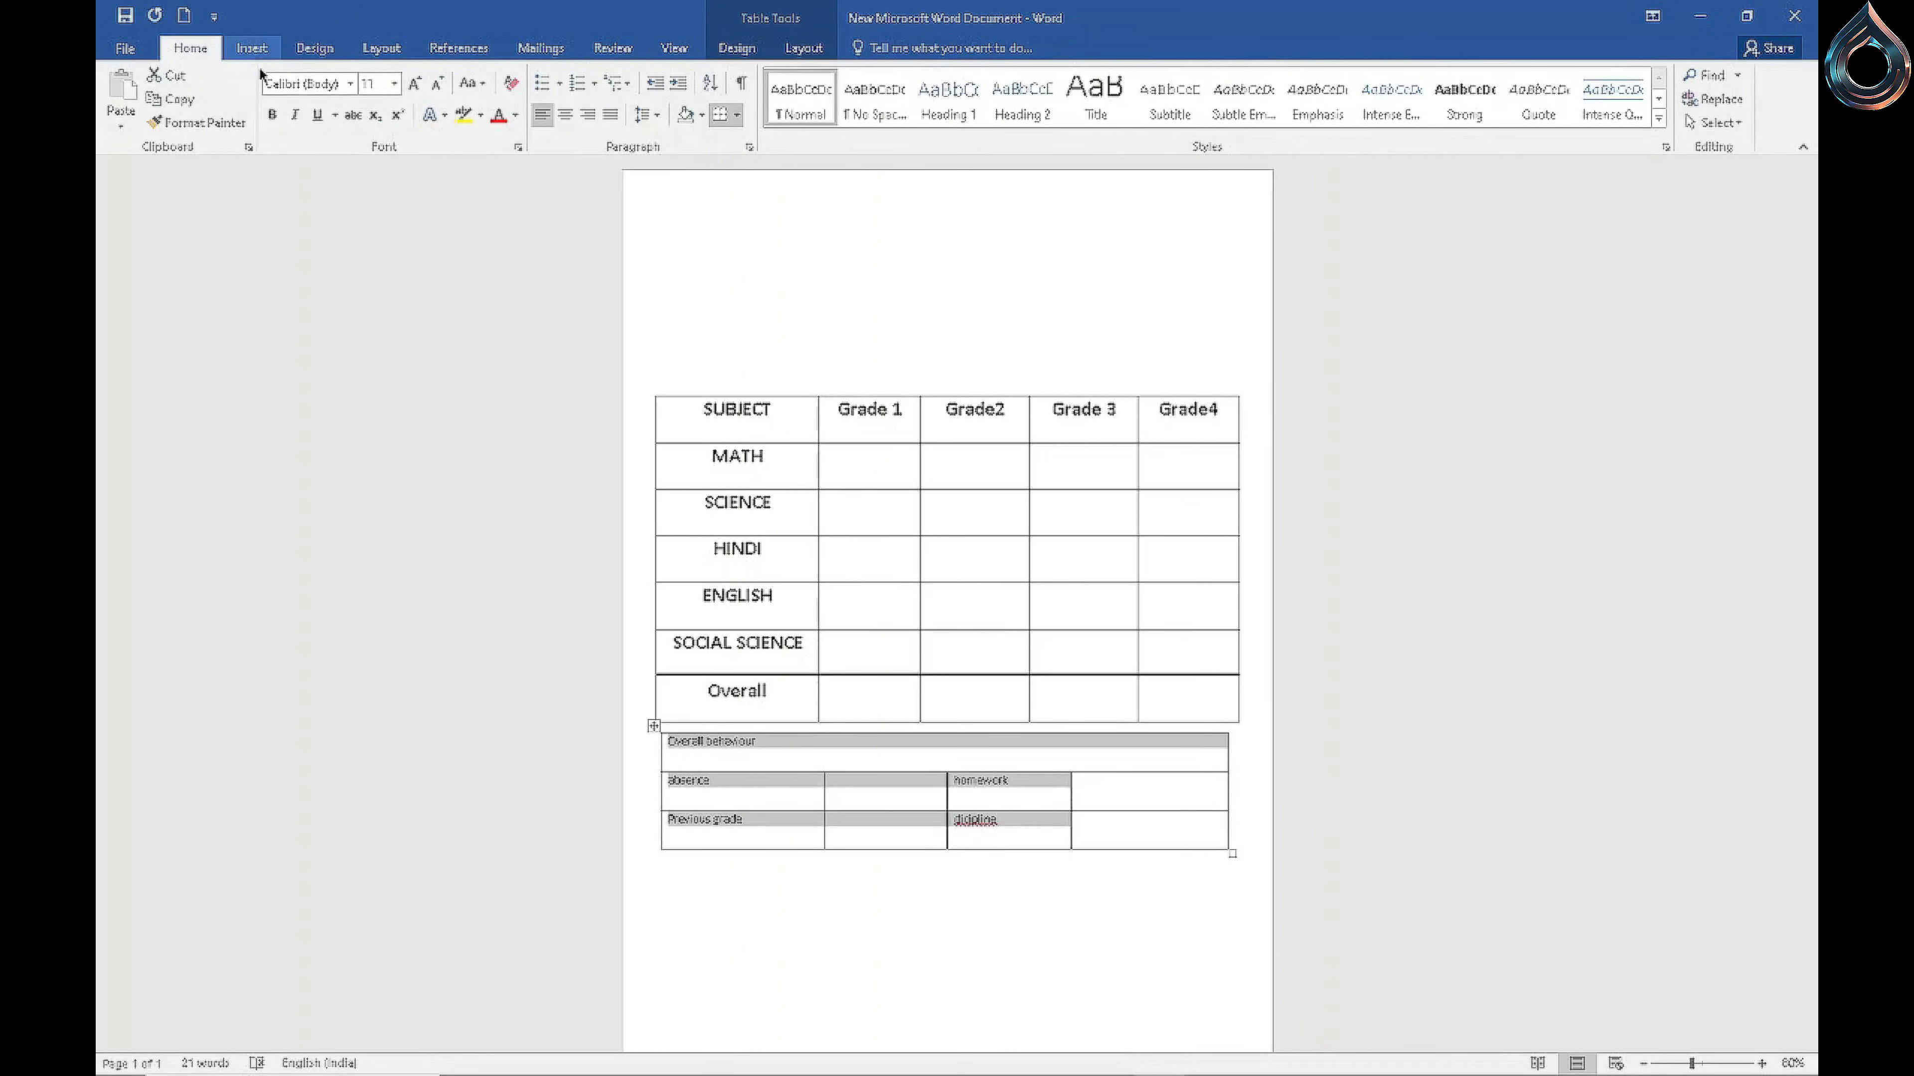
left_click(272, 113)
left_click(394, 84)
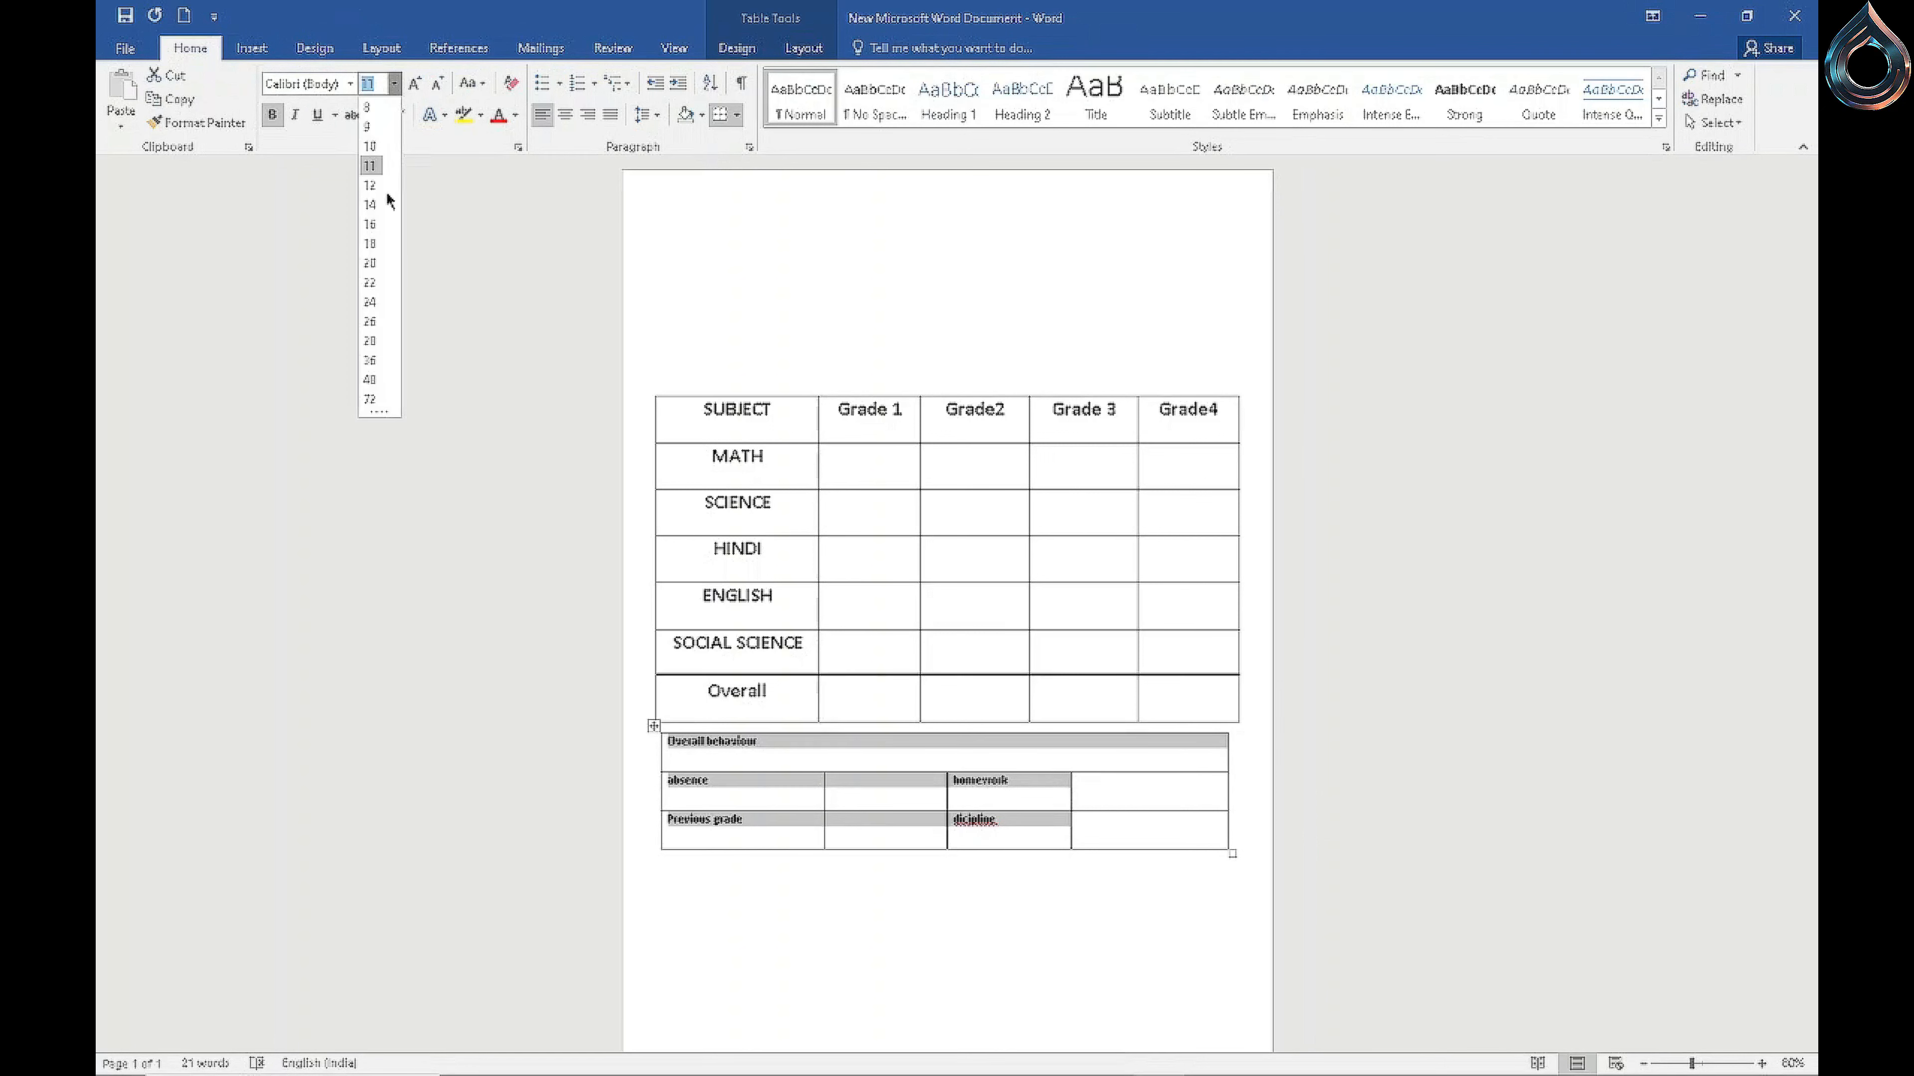
left_click(382, 246)
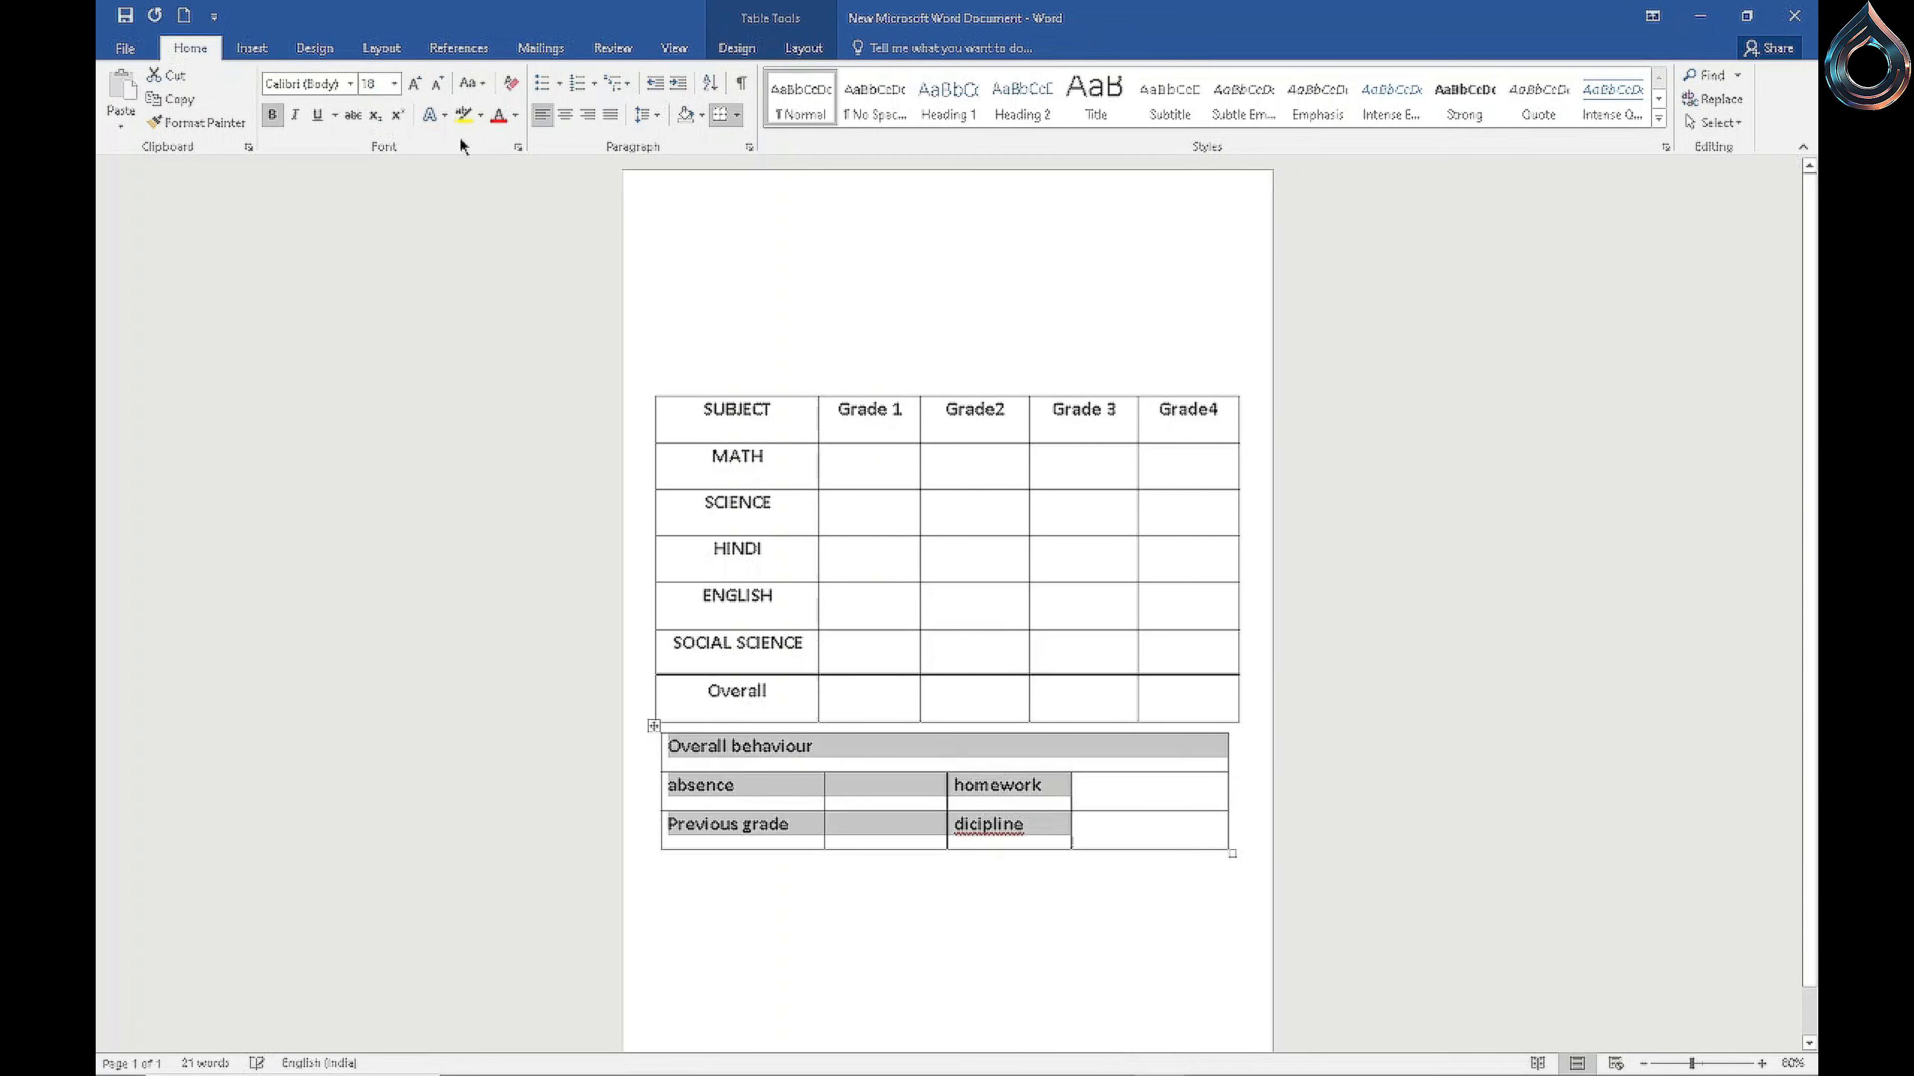
left_click(481, 85)
left_click(512, 184)
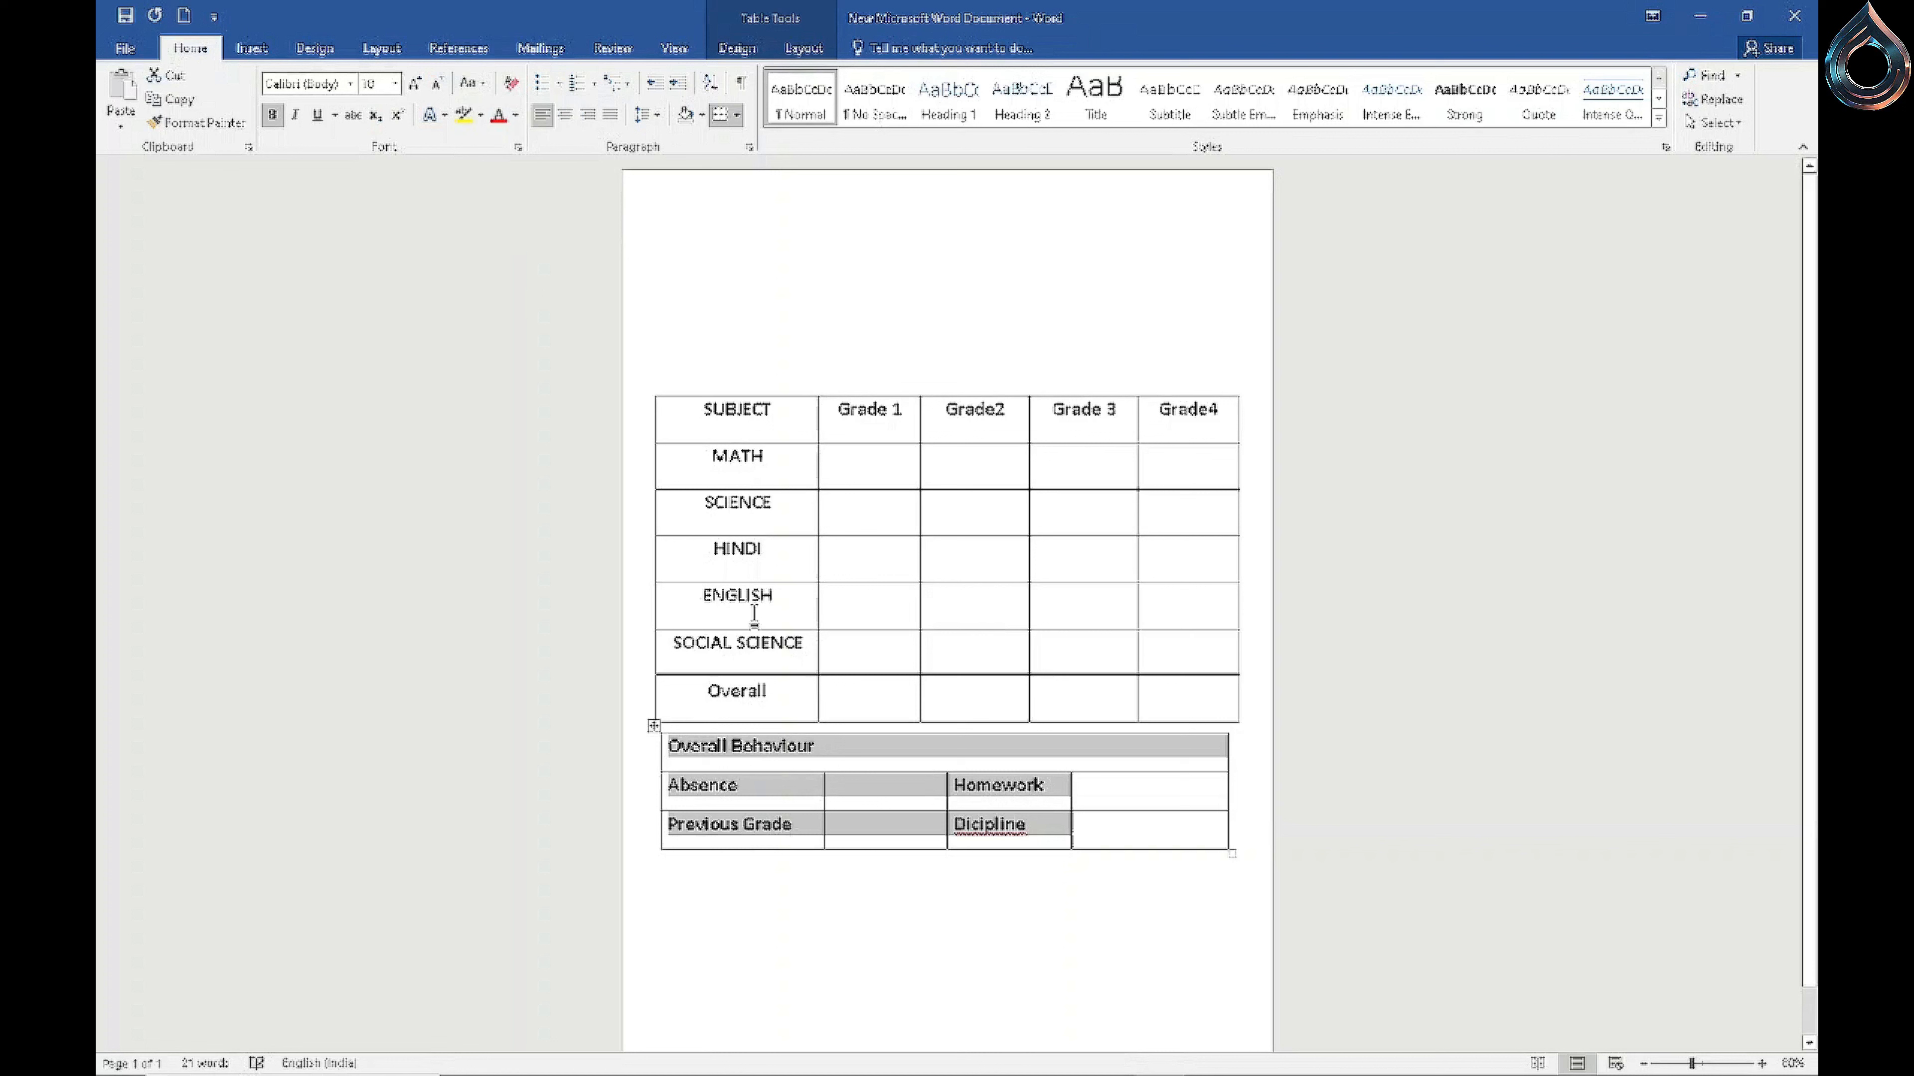
Step: Correct the misspelled Dicipline to Discipline in the lower table
left_click_drag(1023, 831, 1009, 827)
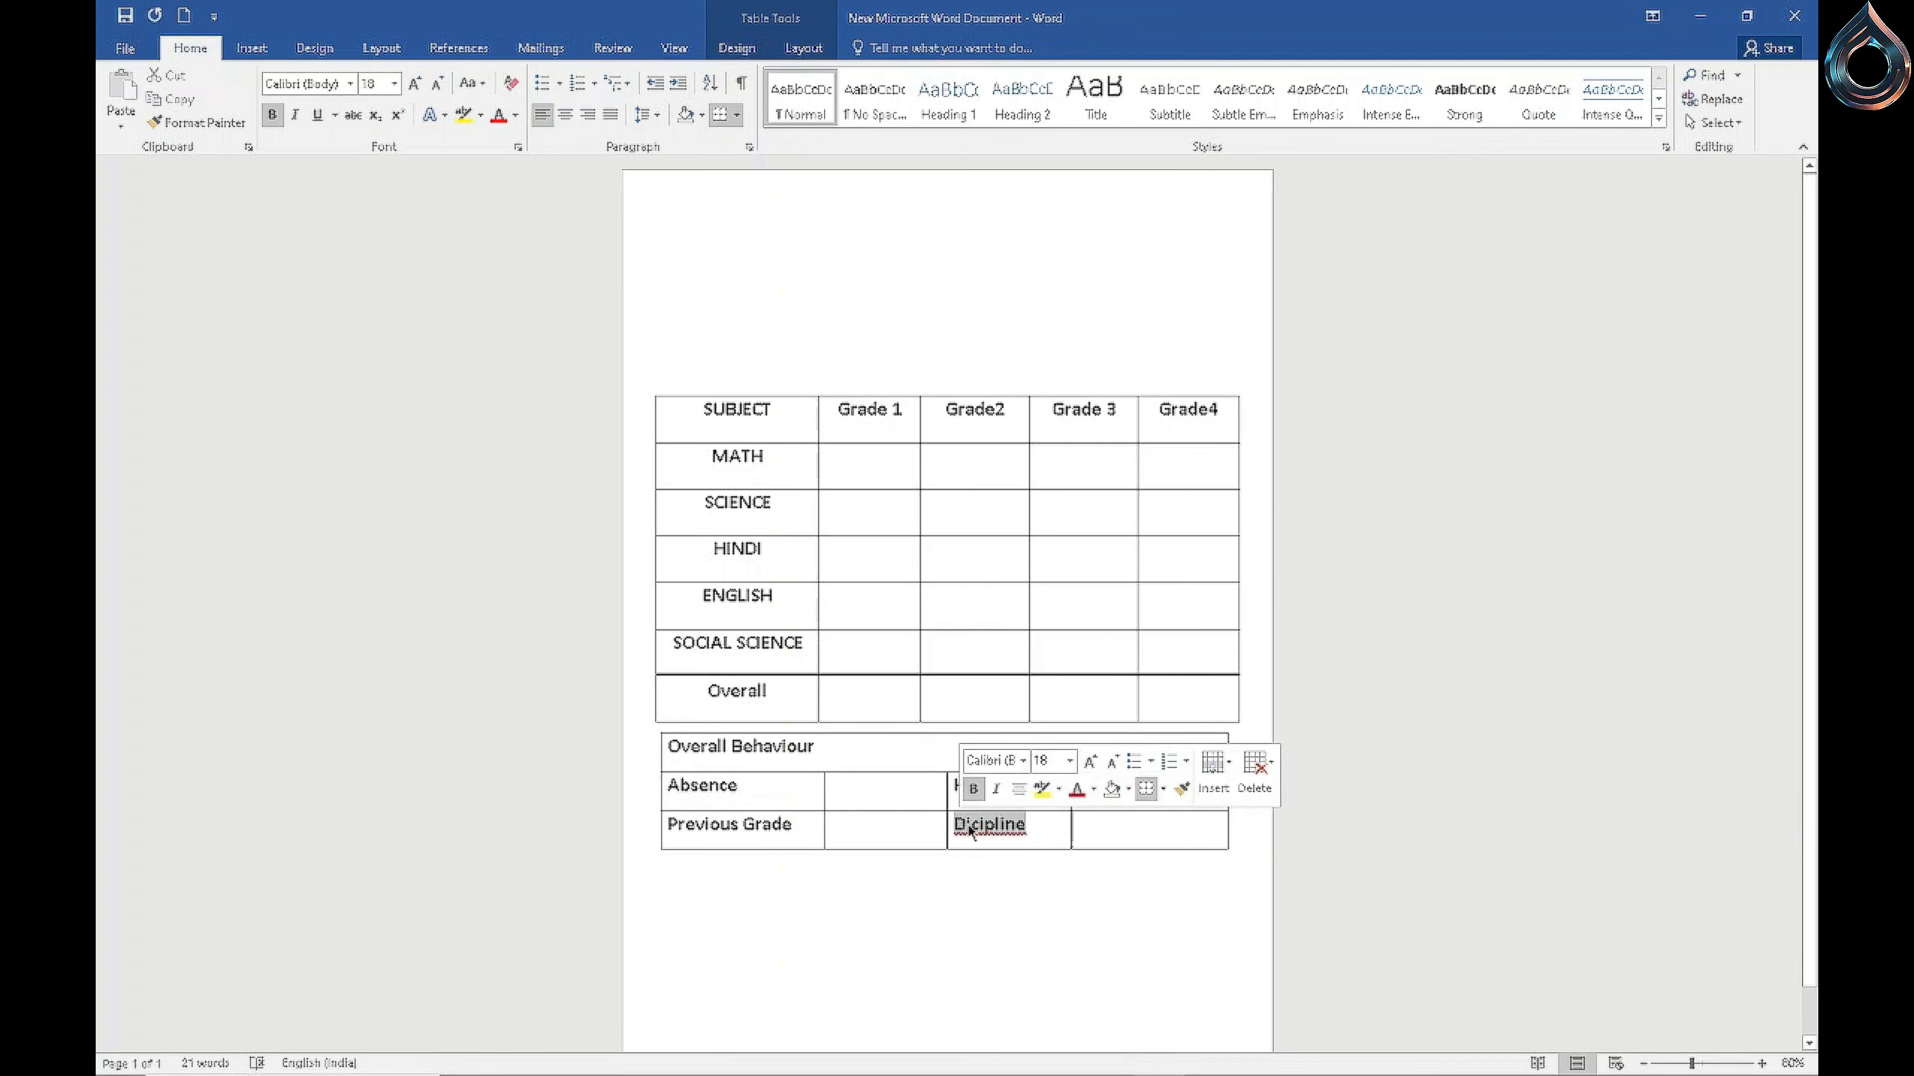
right_click(1009, 826)
left_click(1070, 850)
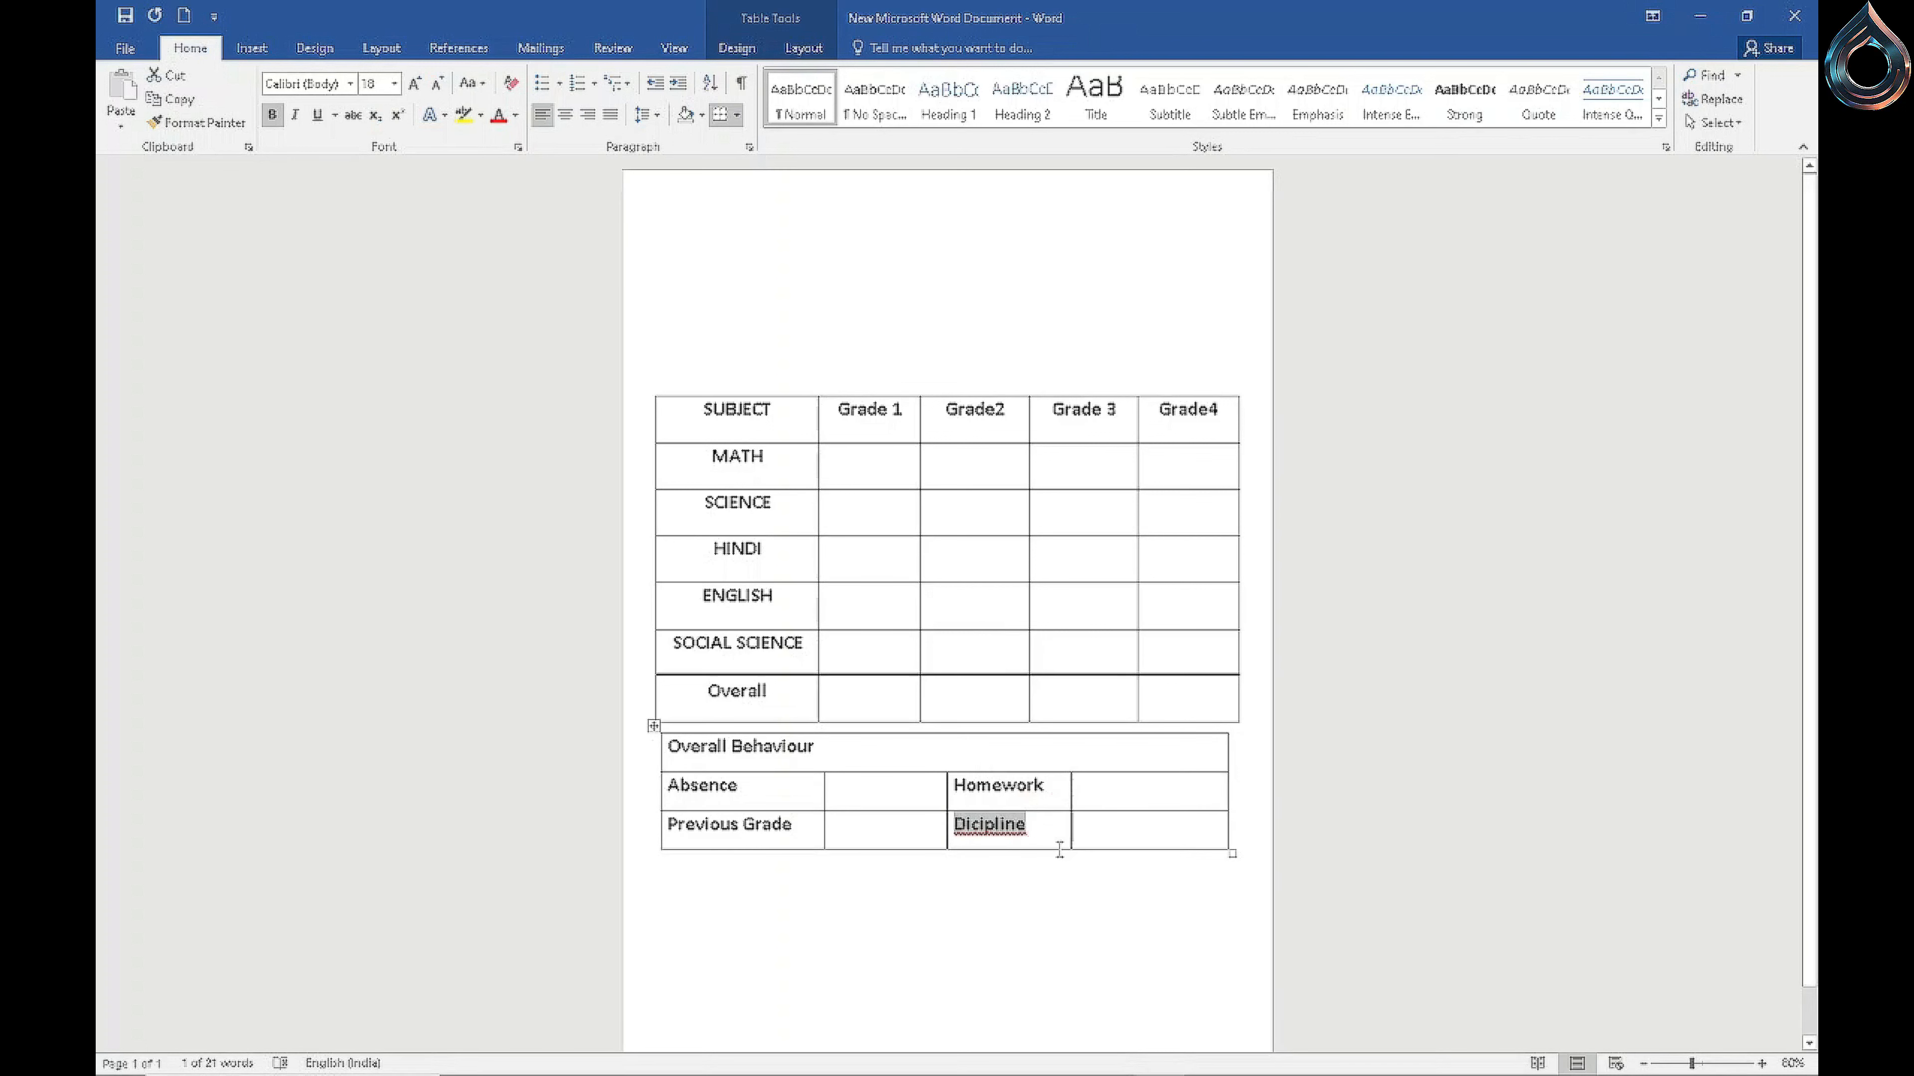
left_click(1052, 921)
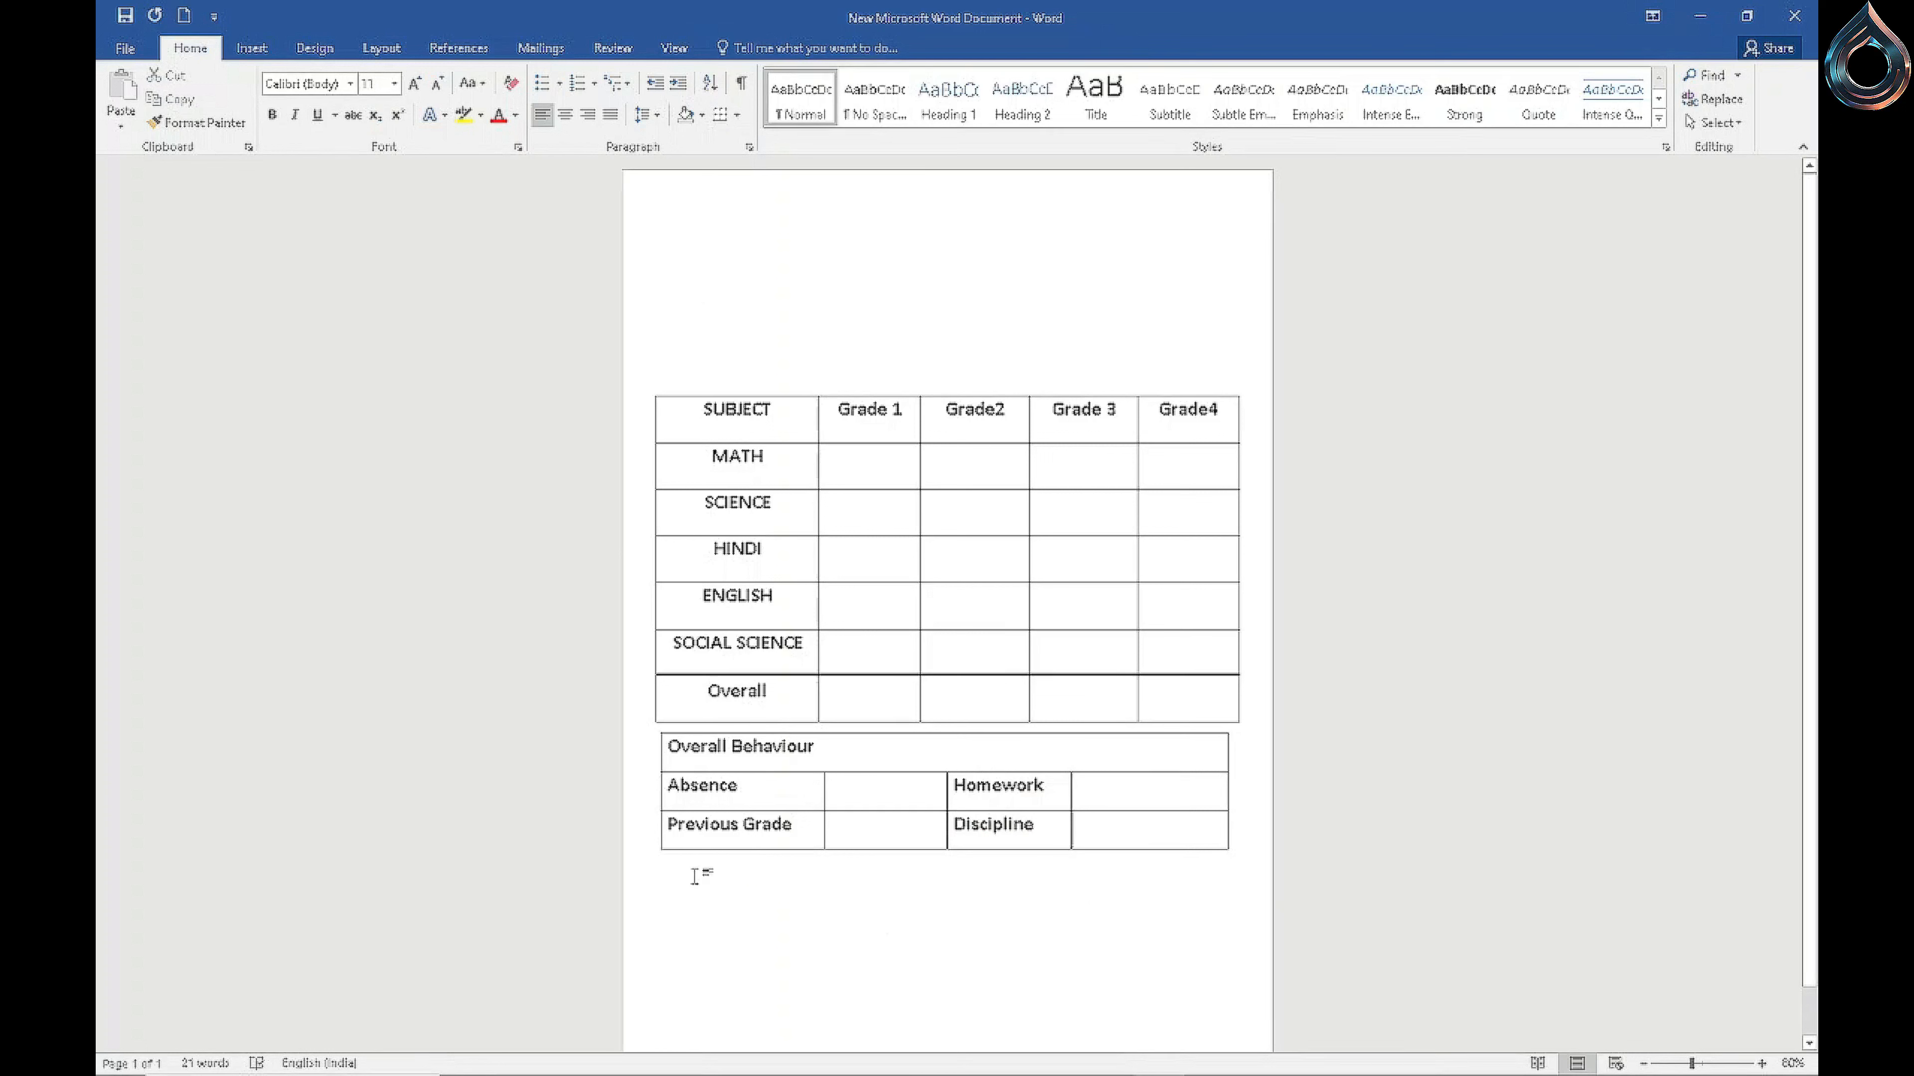
Step: Widen the lower table's last column slightly so its outer edge nearly lines up with the subject table
left_click(1230, 756)
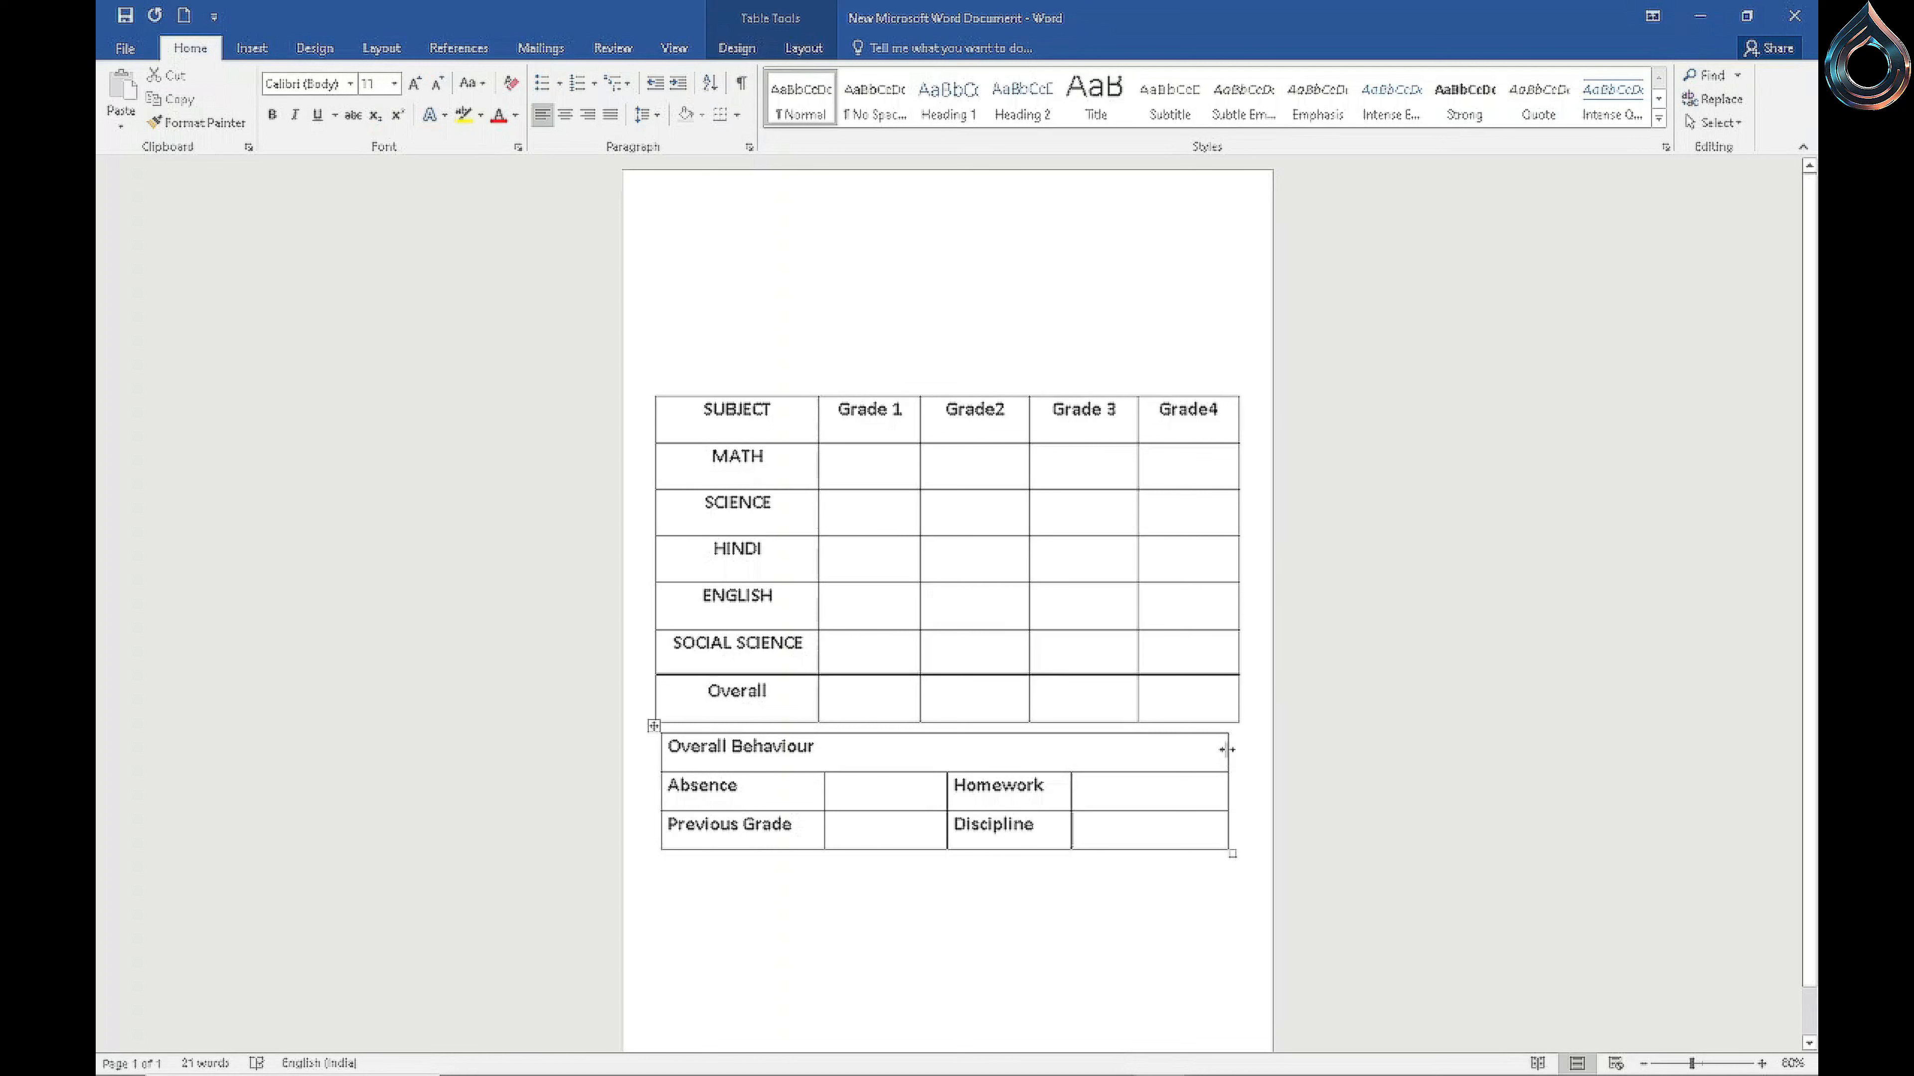
left_click_drag(1227, 749, 1262, 789)
left_click(1106, 924)
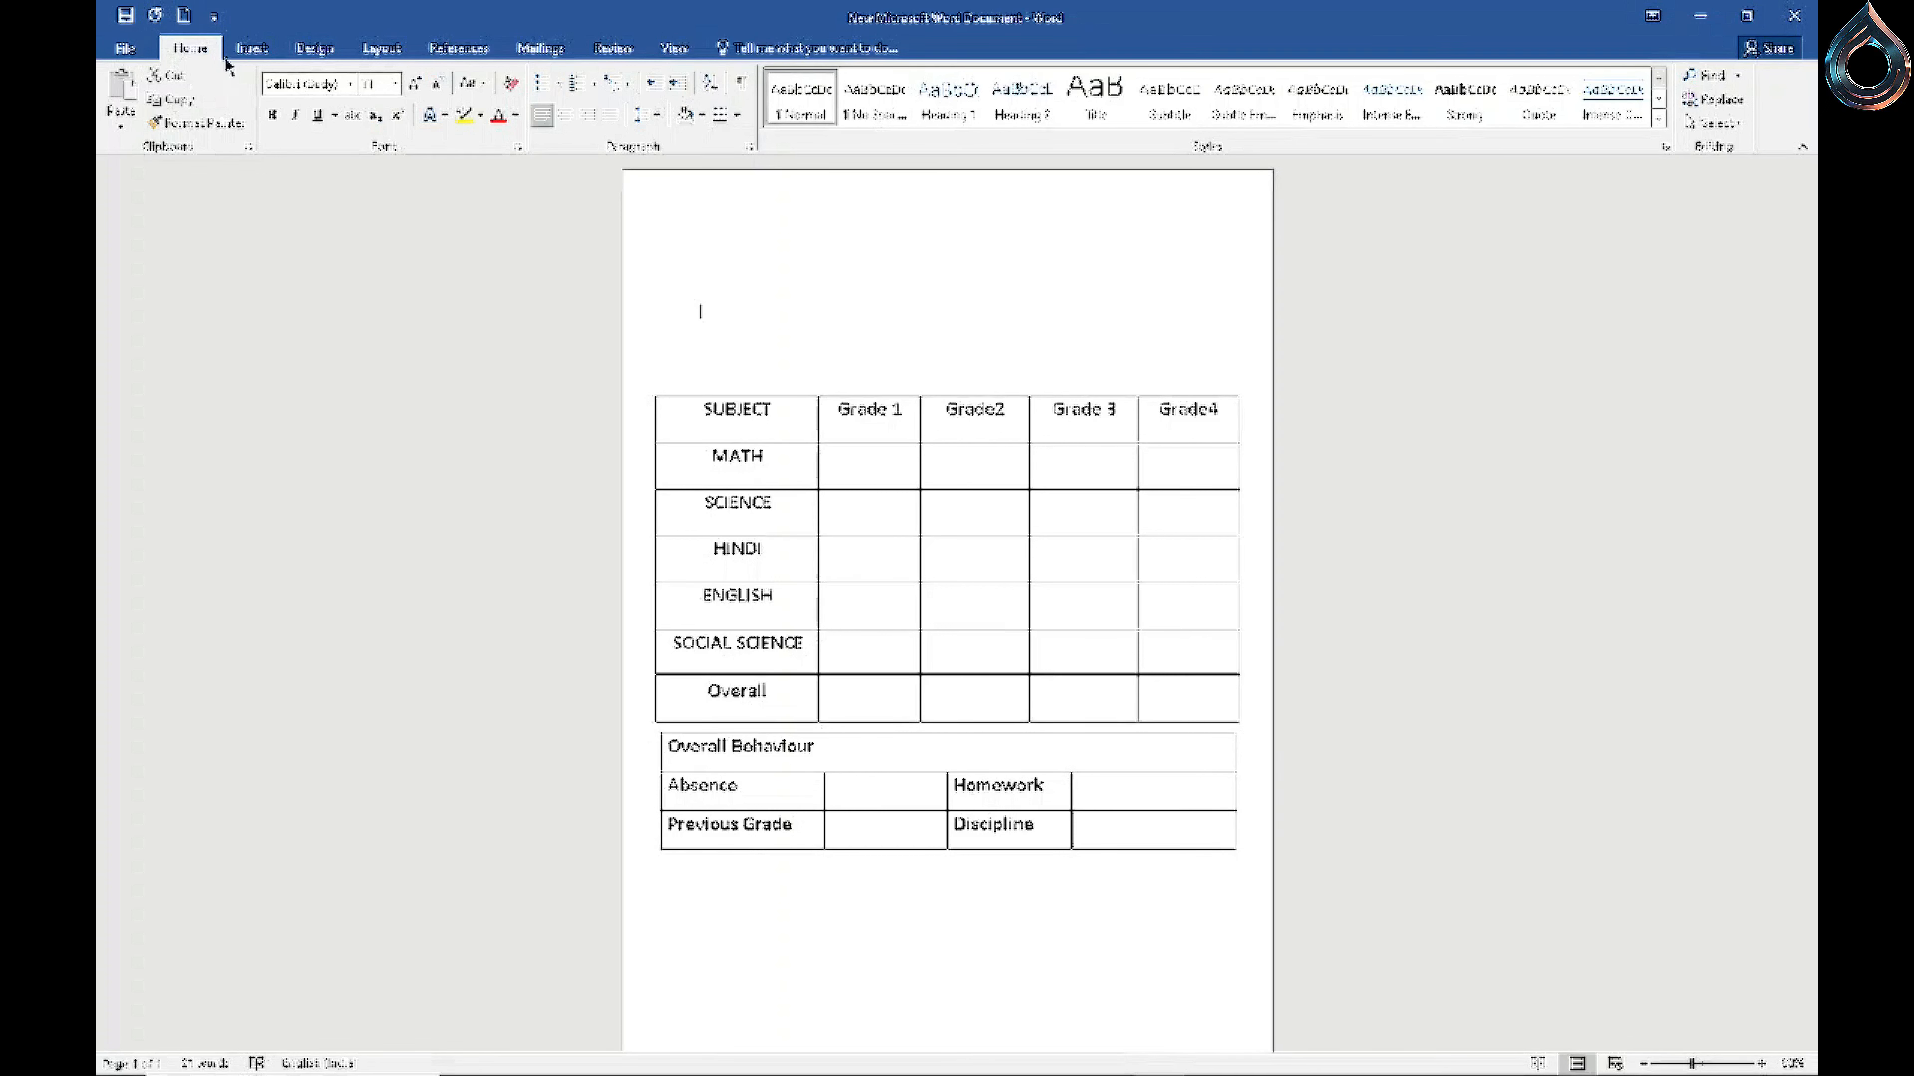
Step: Insert plain black WordArt above the subject table with the text Teacher's feedback
left_click(260, 52)
left_click(700, 310)
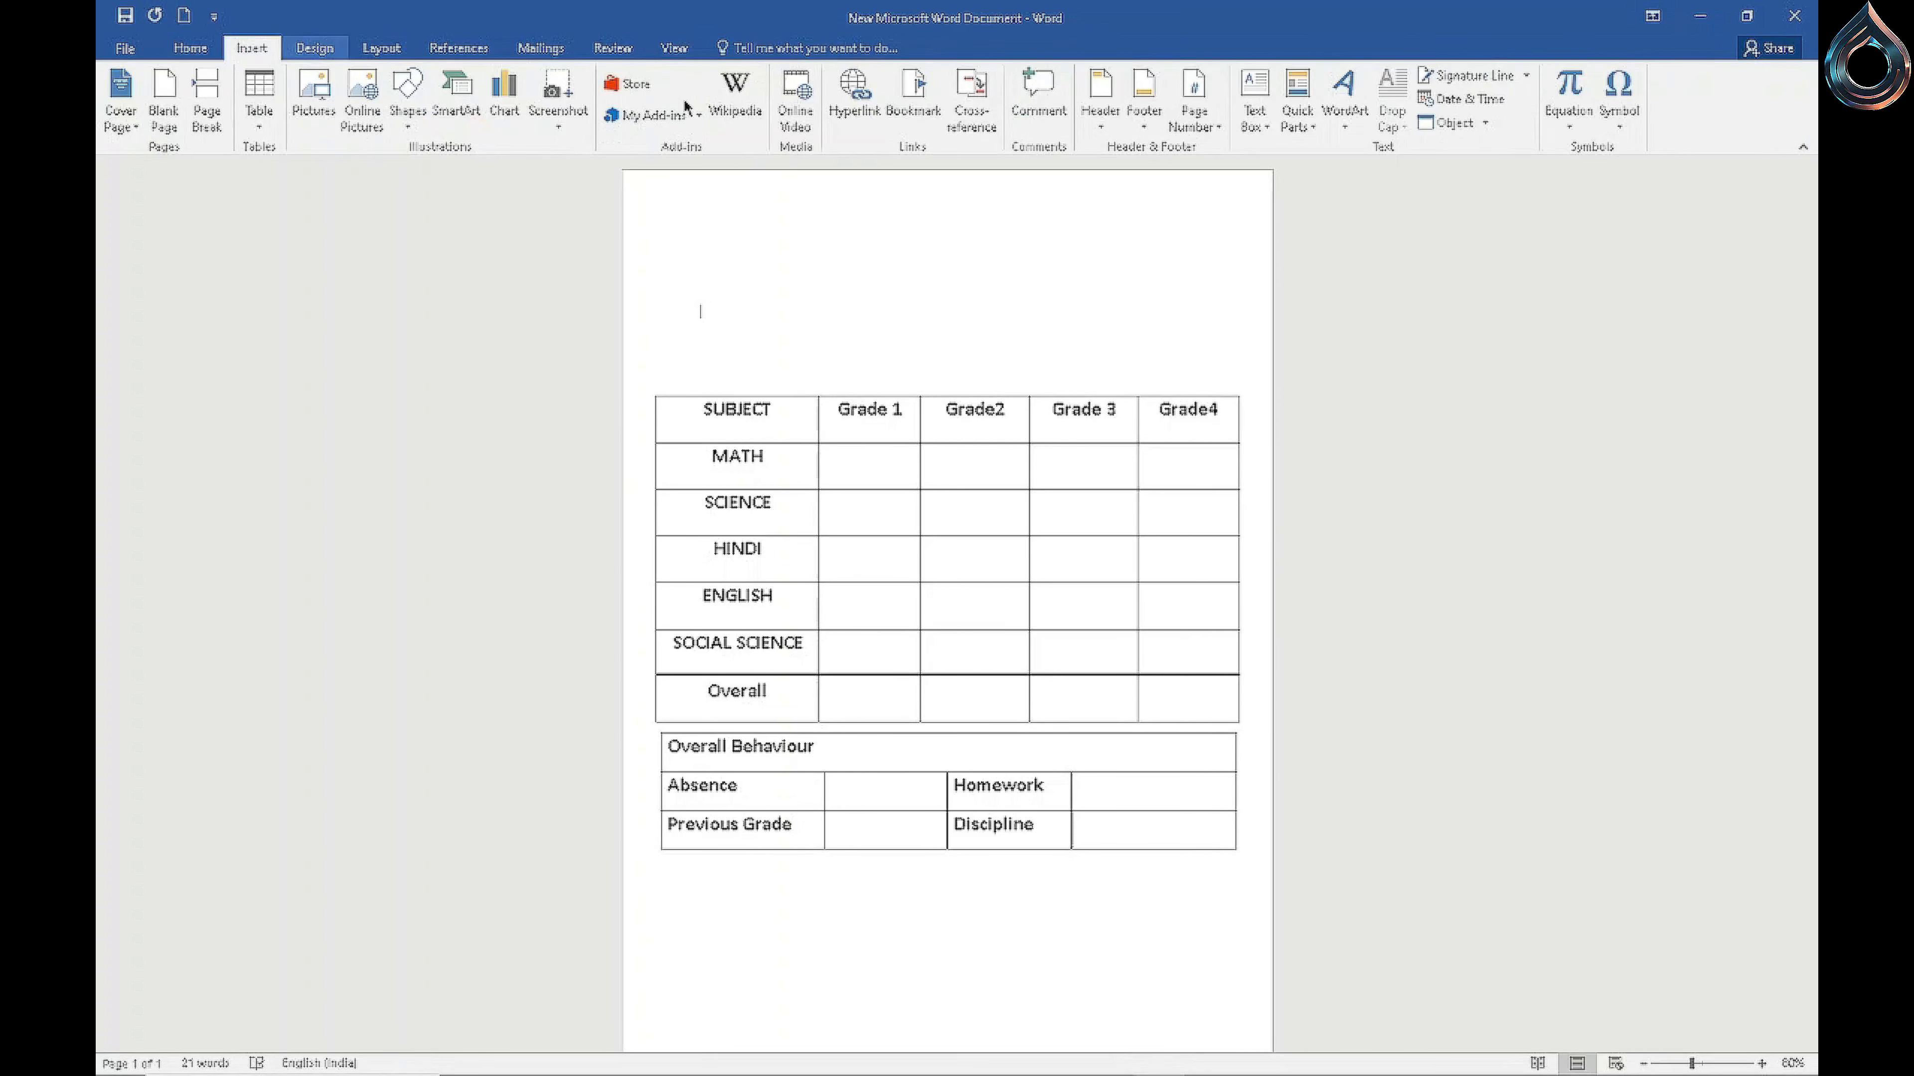
left_click(1345, 97)
left_click(1353, 162)
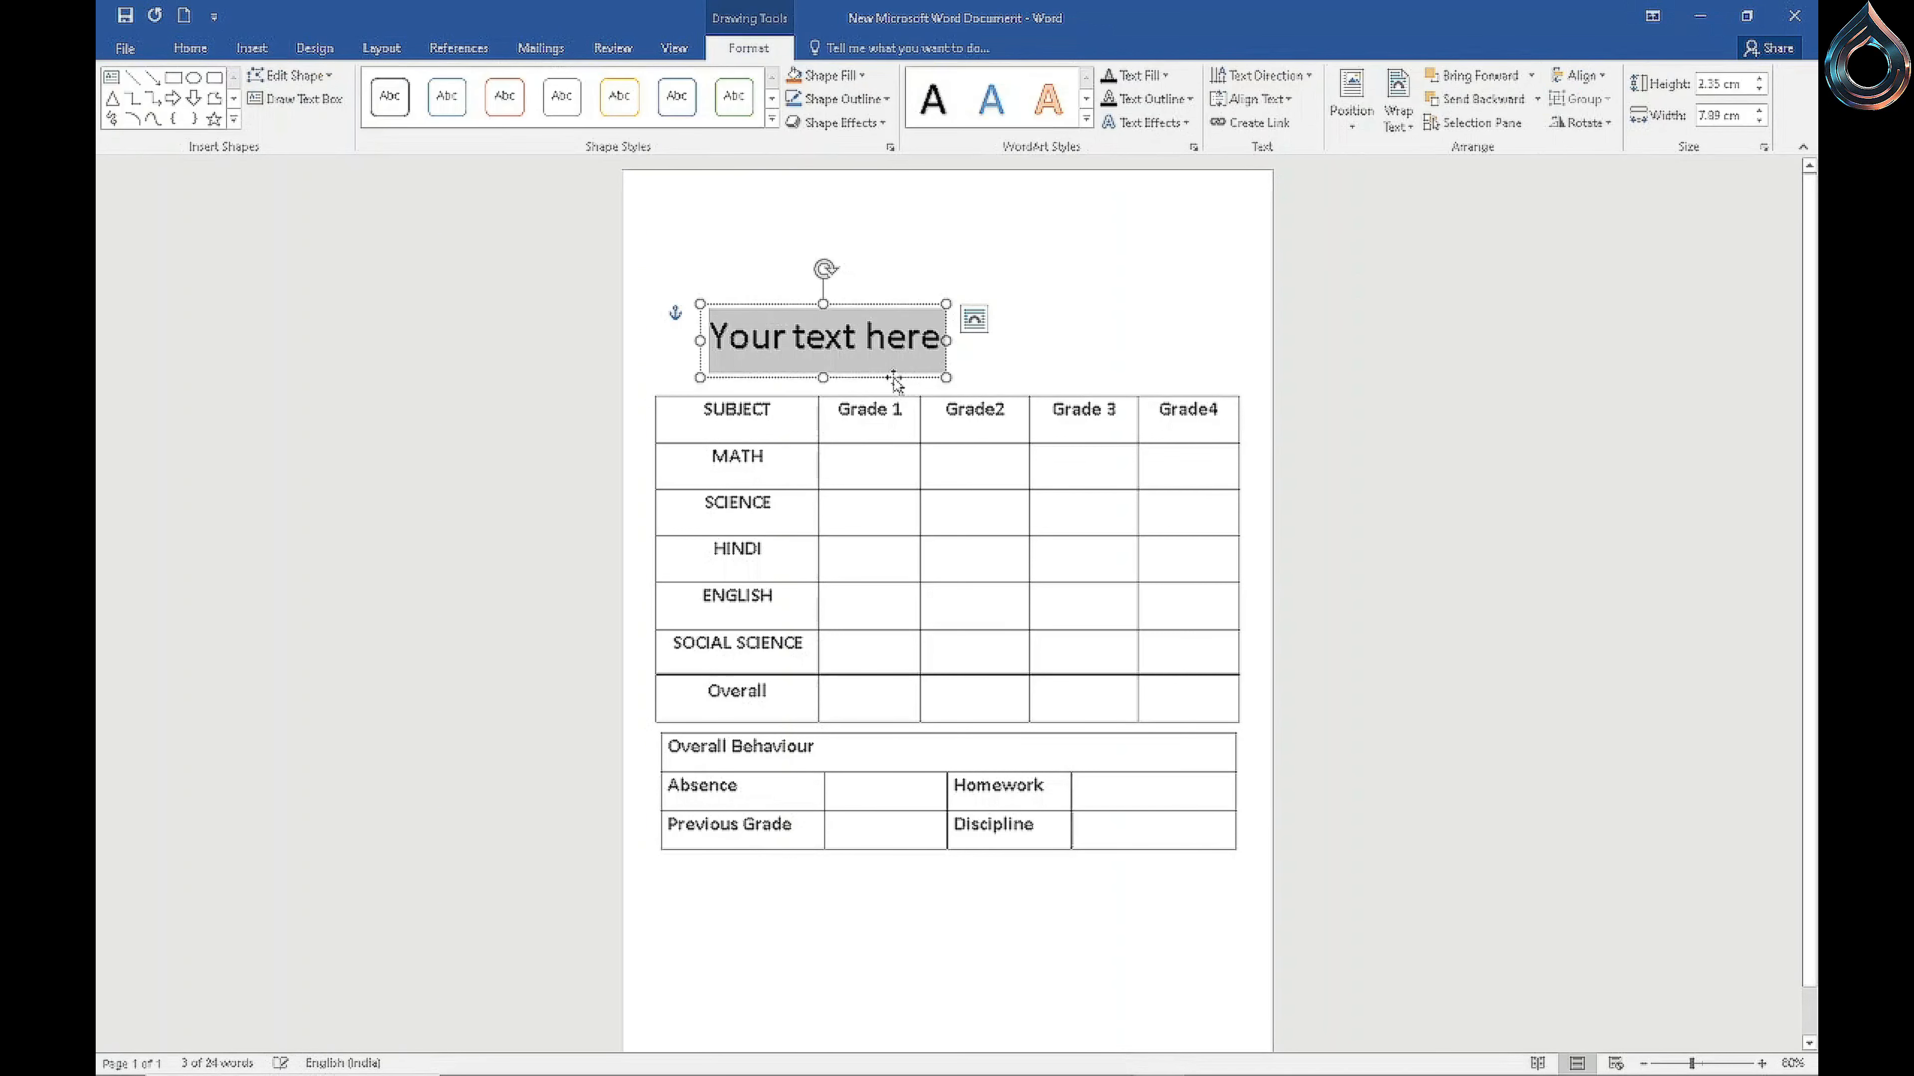
type("teav")
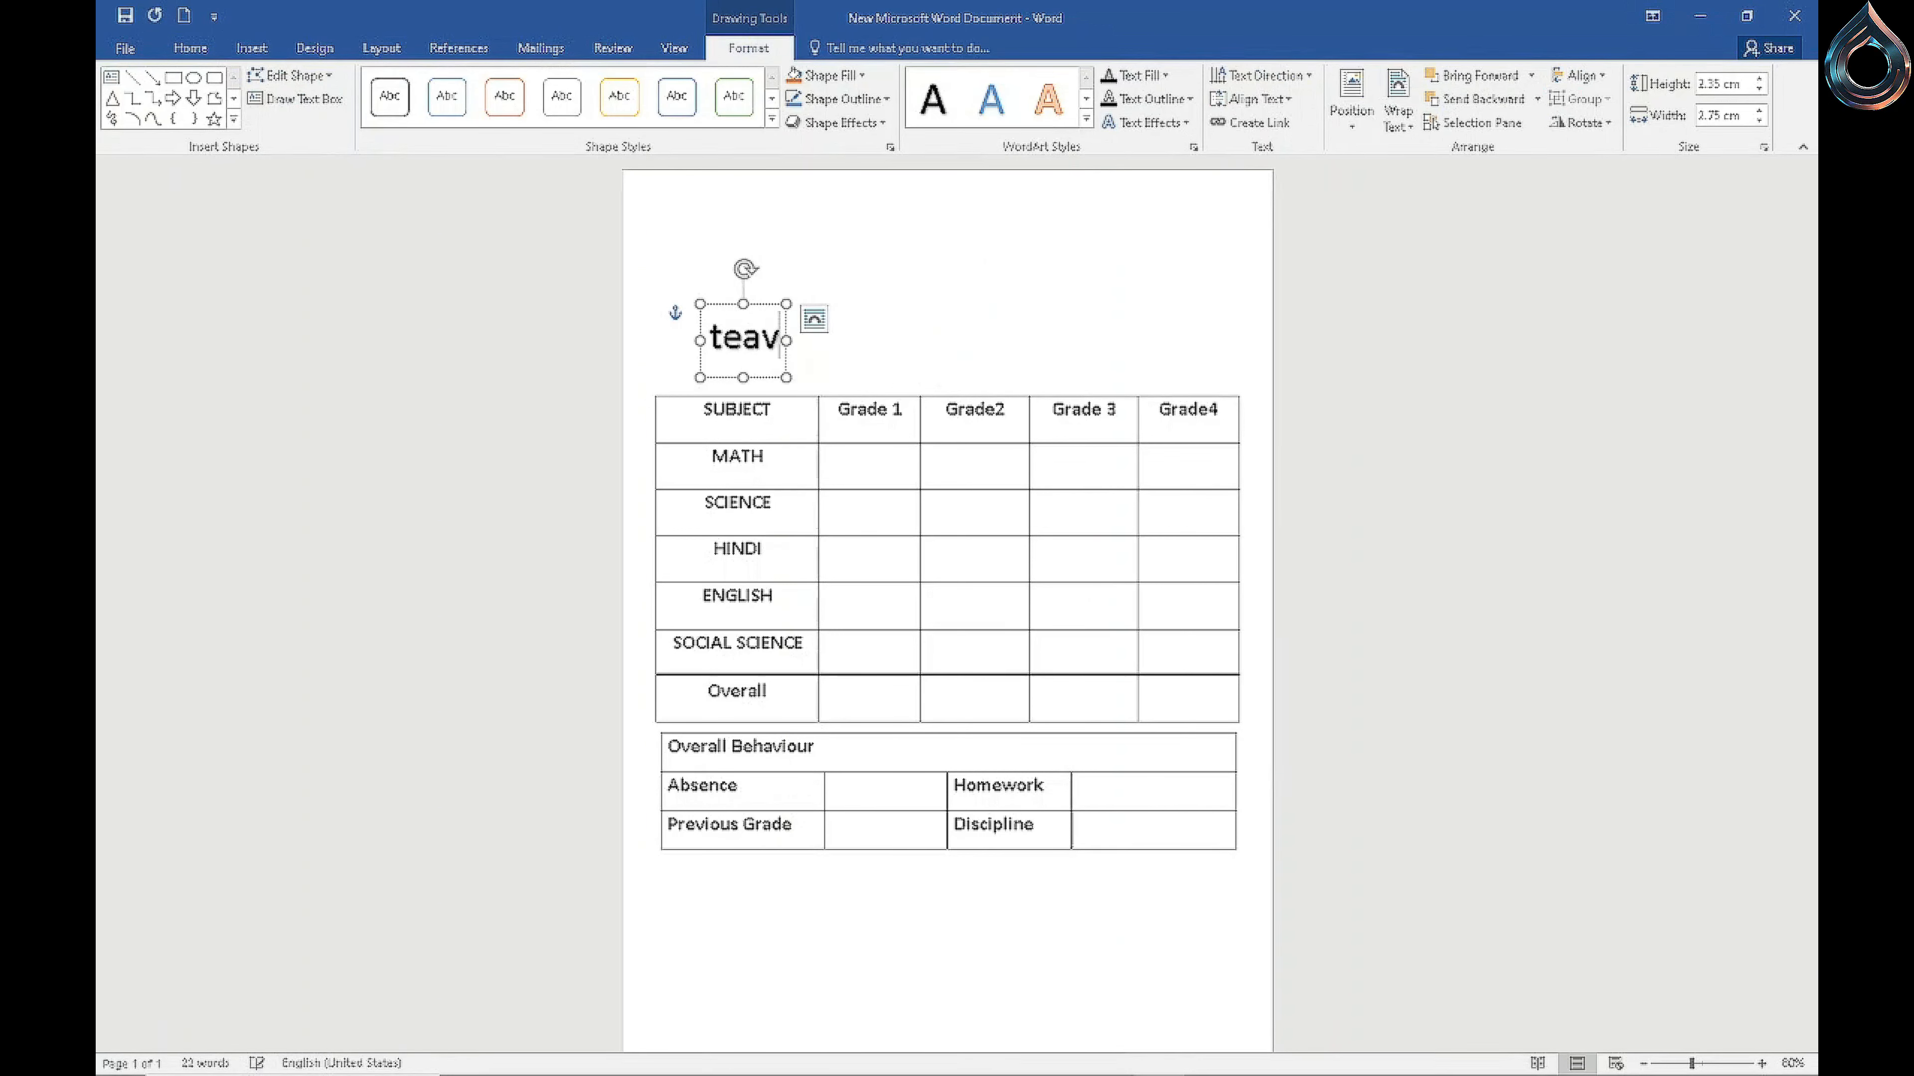
key("BackSpace")
type("cher")
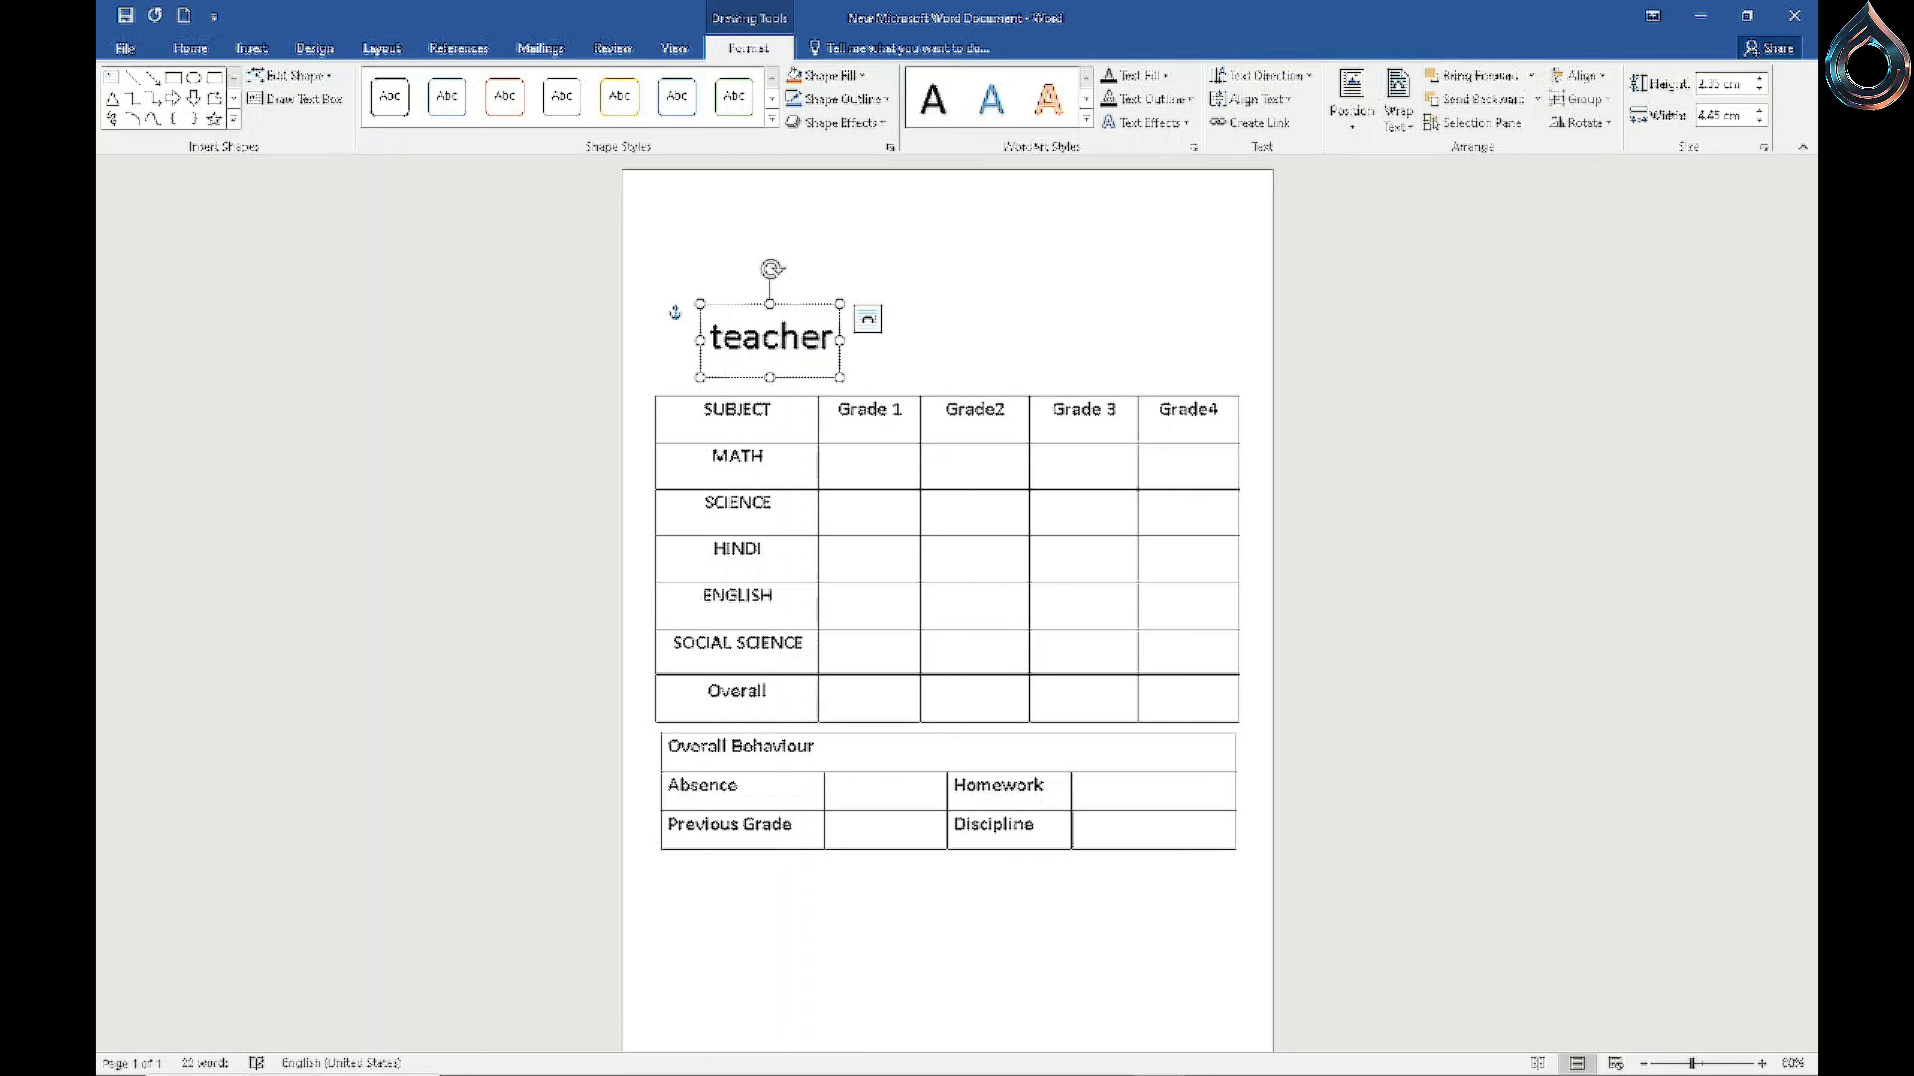
type("'s feed")
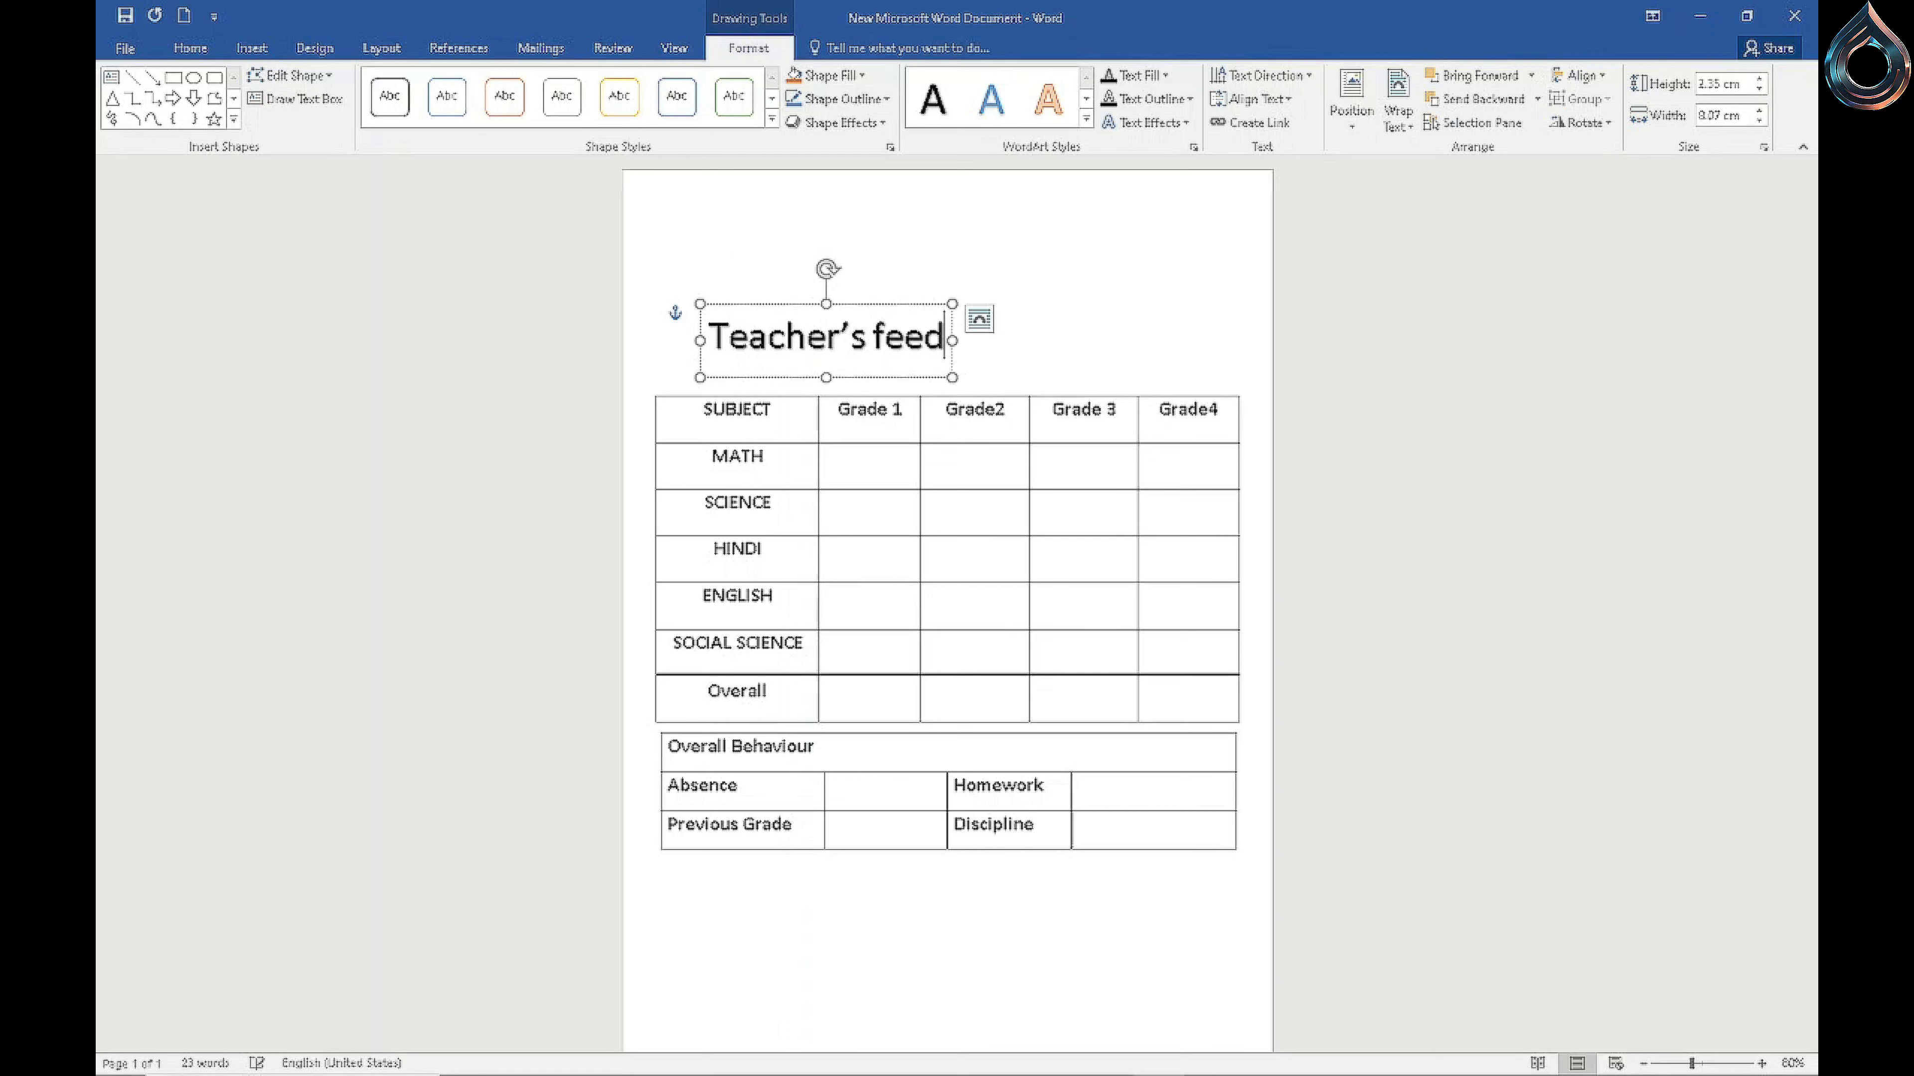
type("back")
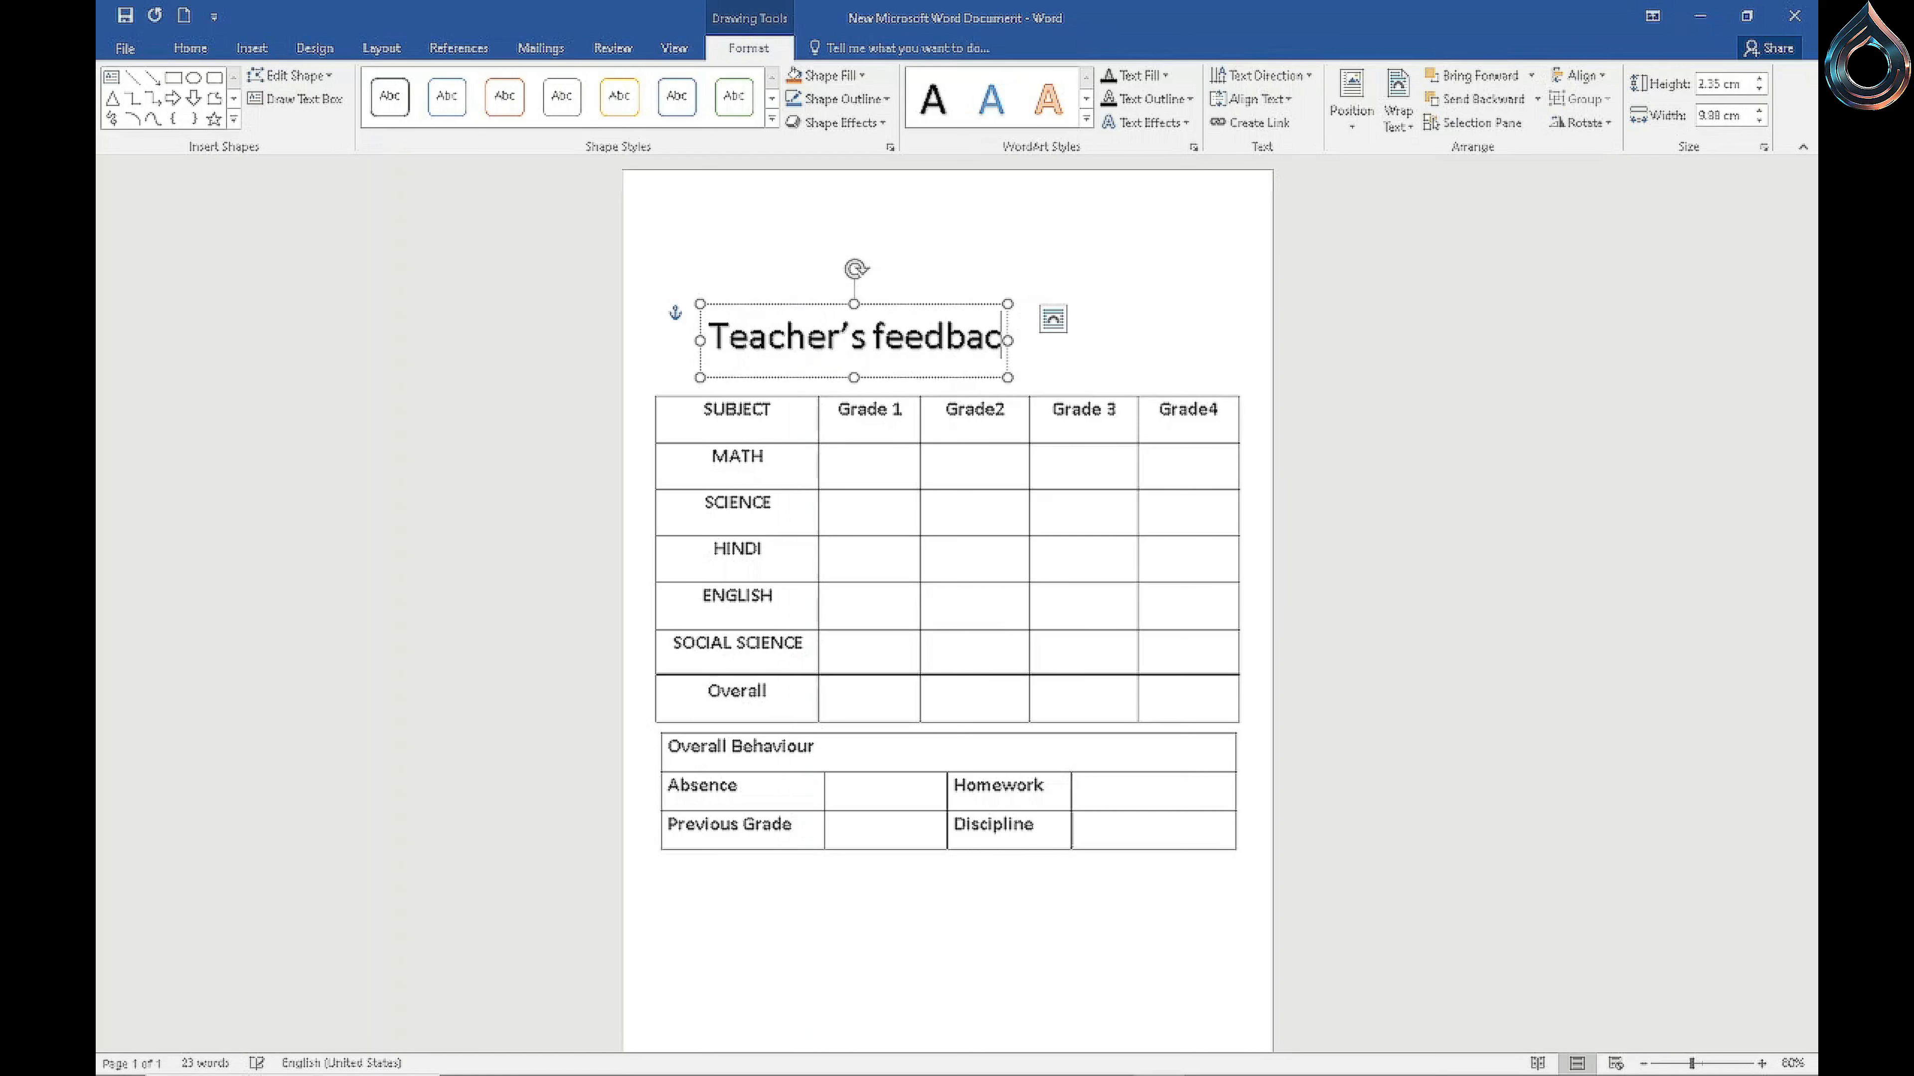
Step: Try to set the font size of the Teacher's feedback WordArt to 16
left_click(191, 48)
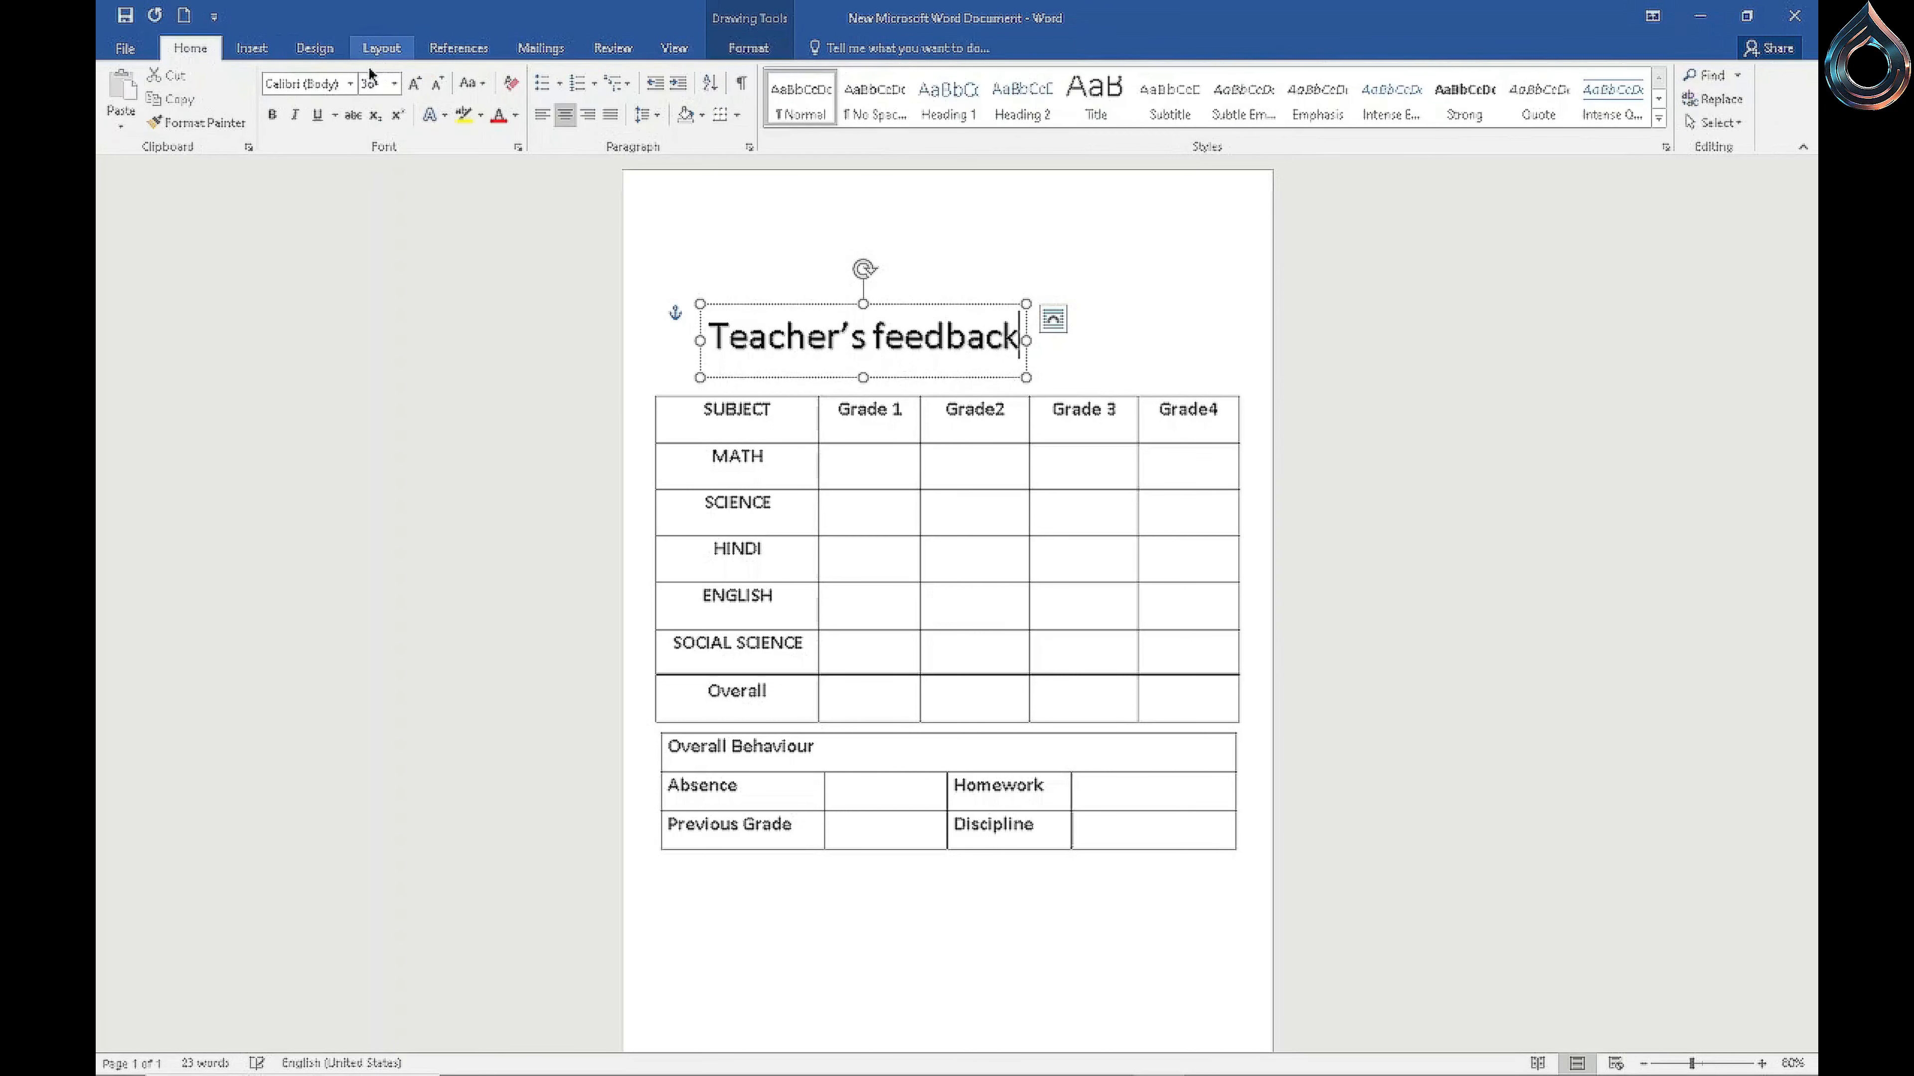
left_click(393, 84)
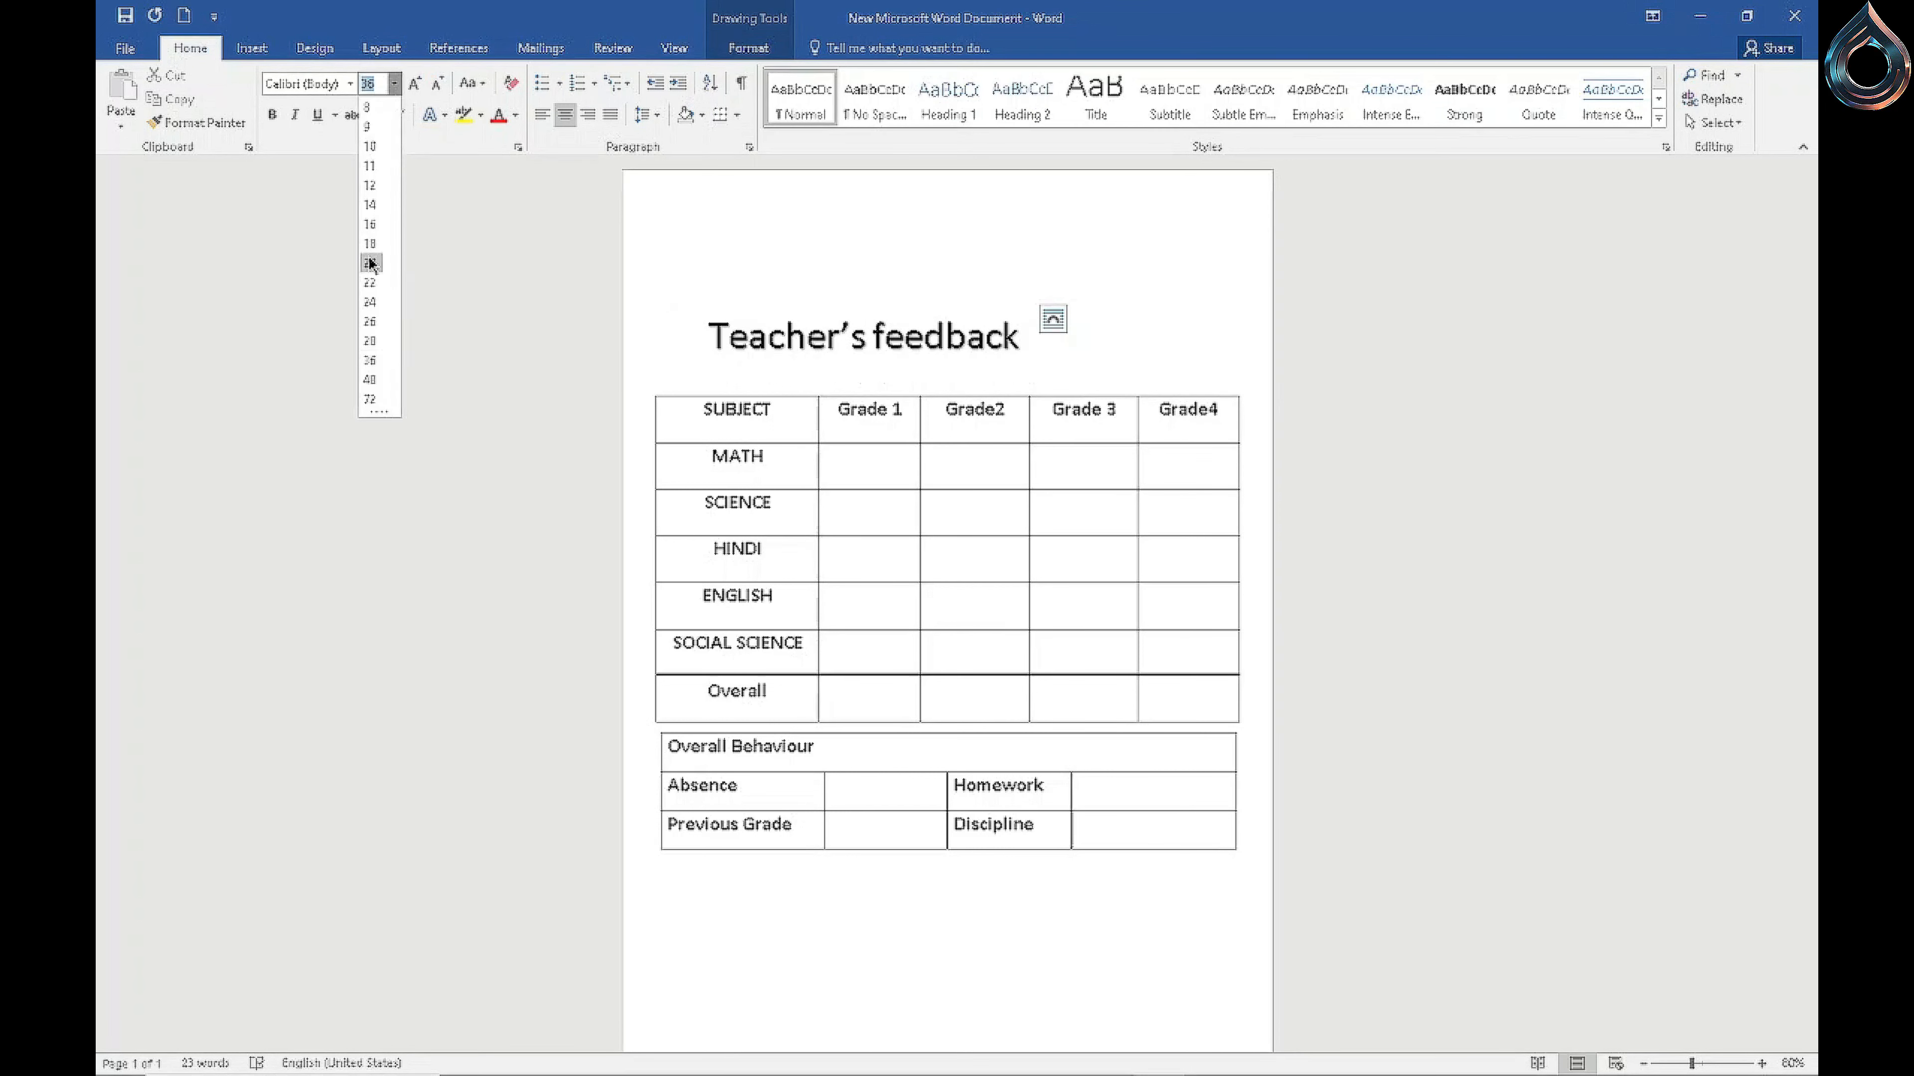
left_click(370, 224)
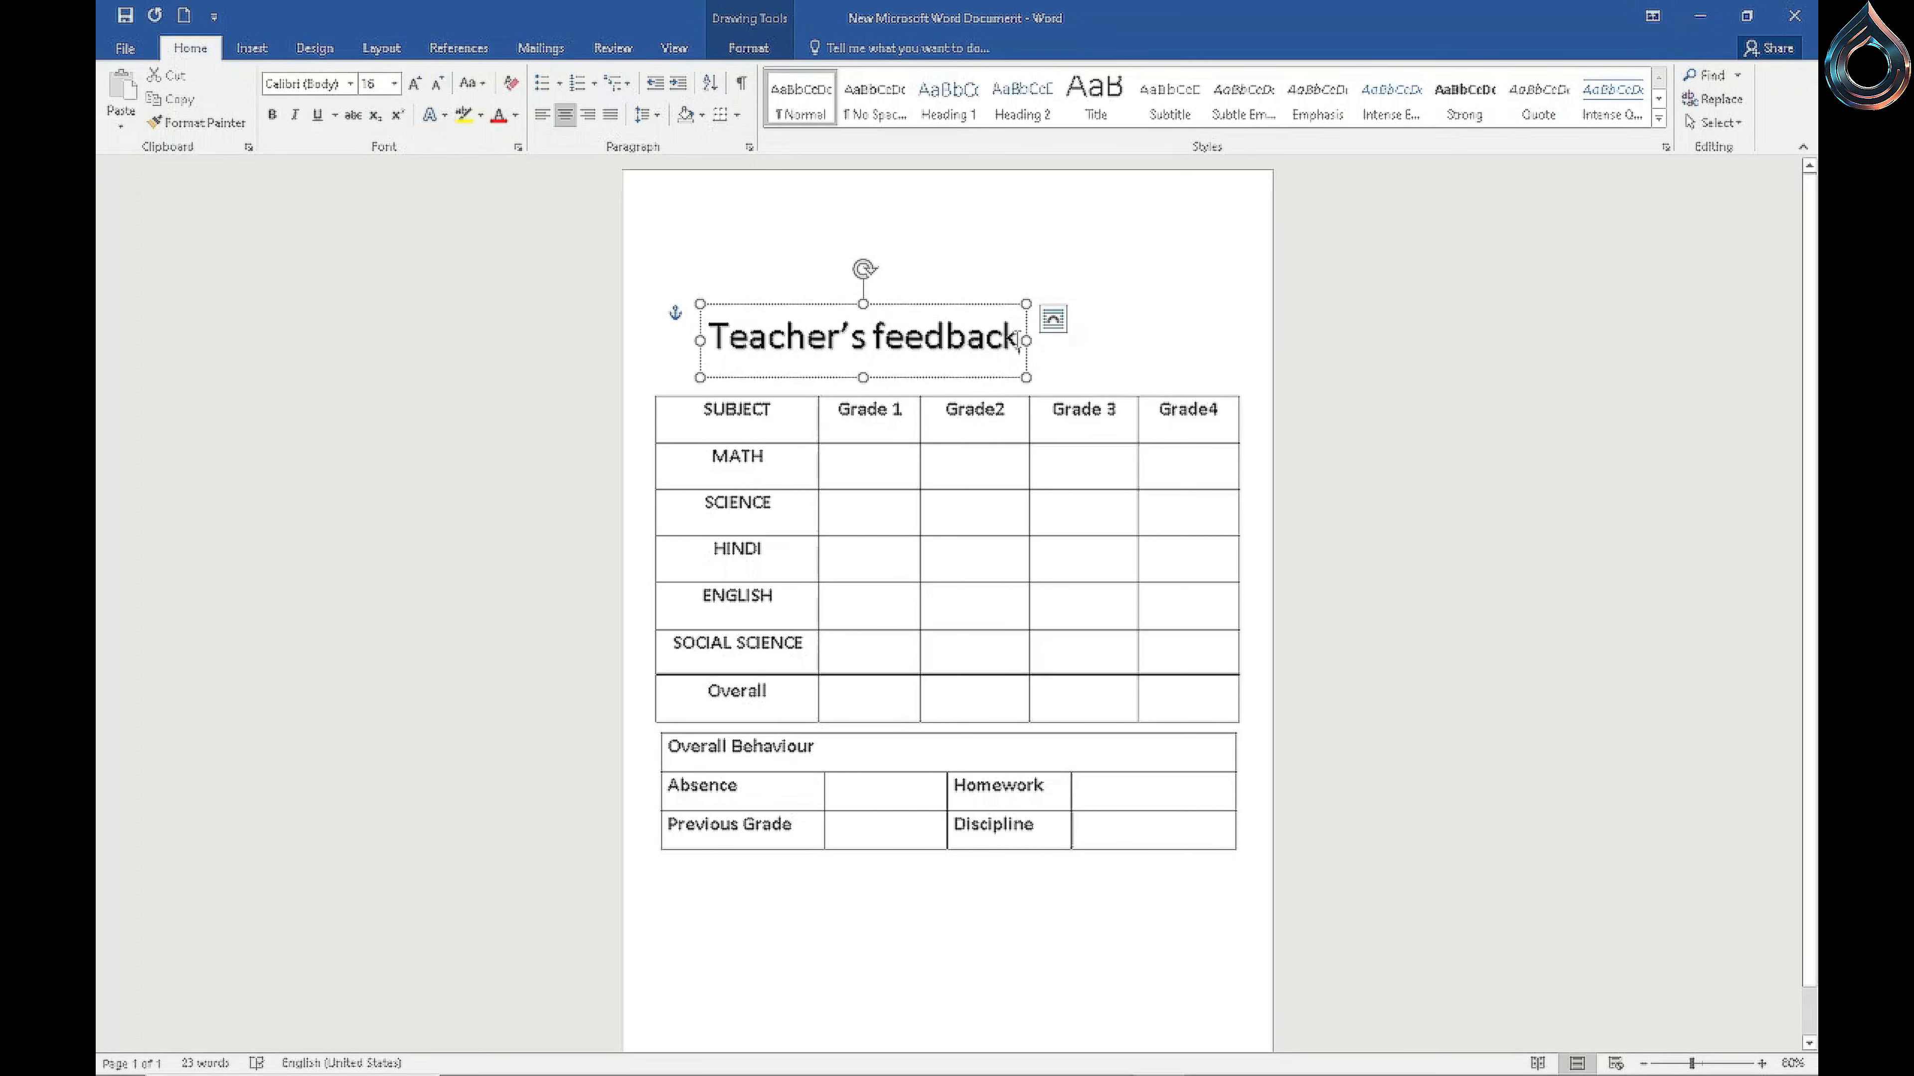
Step: Format the whole Teacher's feedback text as 20 pt bold with each word capitalized
left_click_drag(1020, 345, 709, 345)
left_click(394, 85)
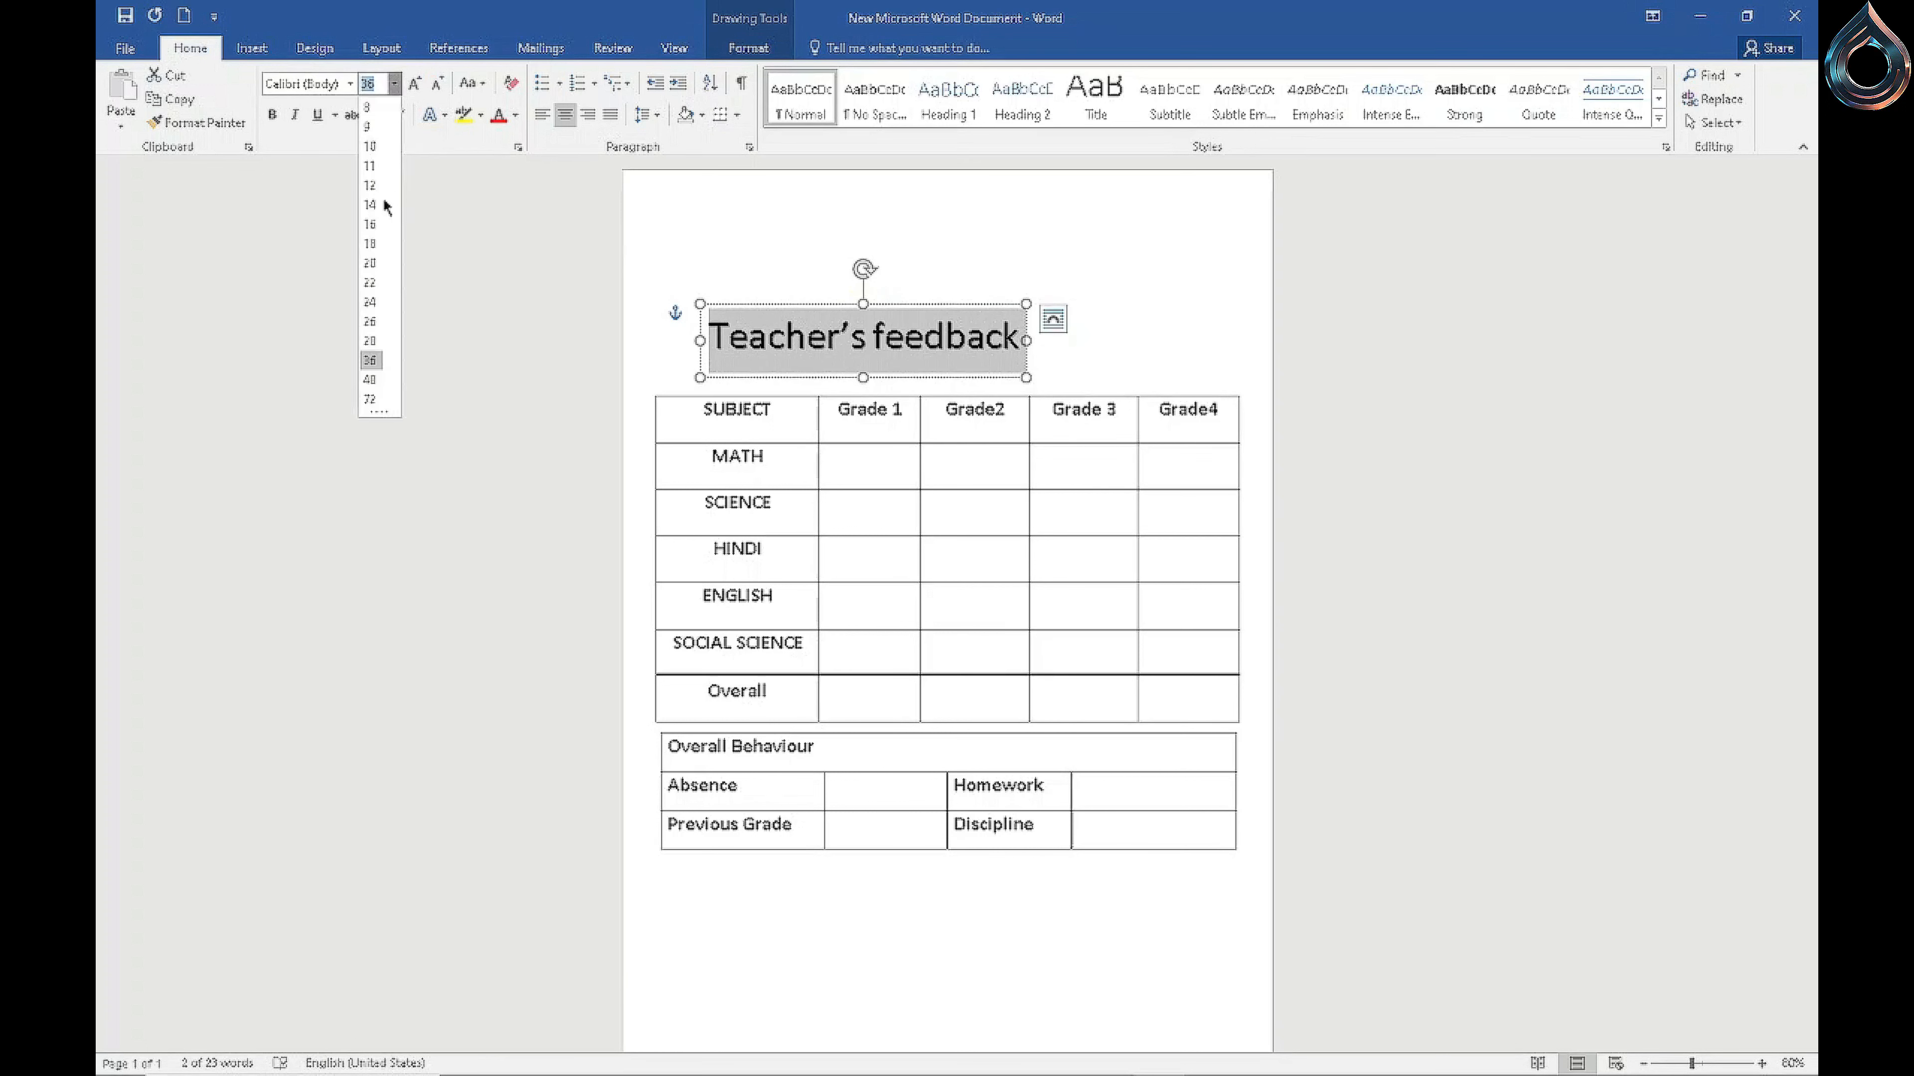
left_click(373, 263)
left_click(272, 115)
left_click(482, 84)
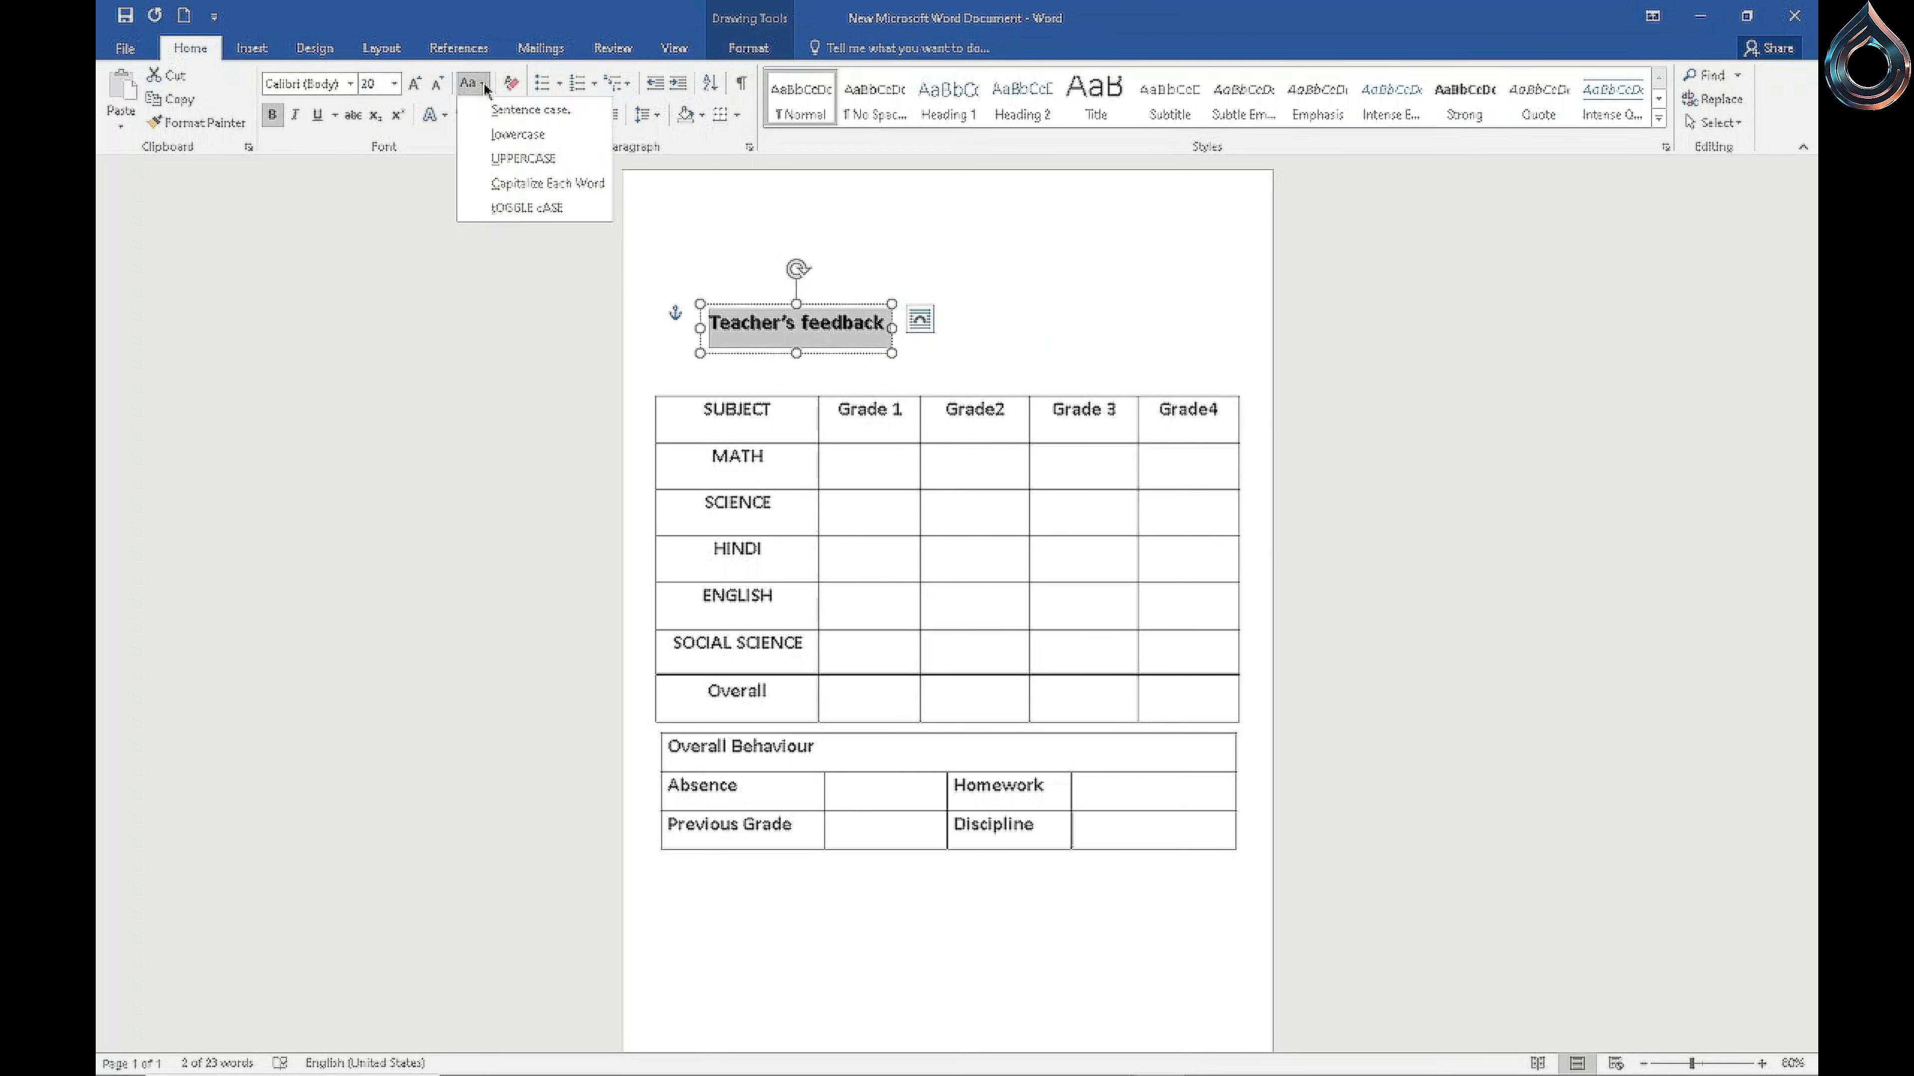
left_click(508, 184)
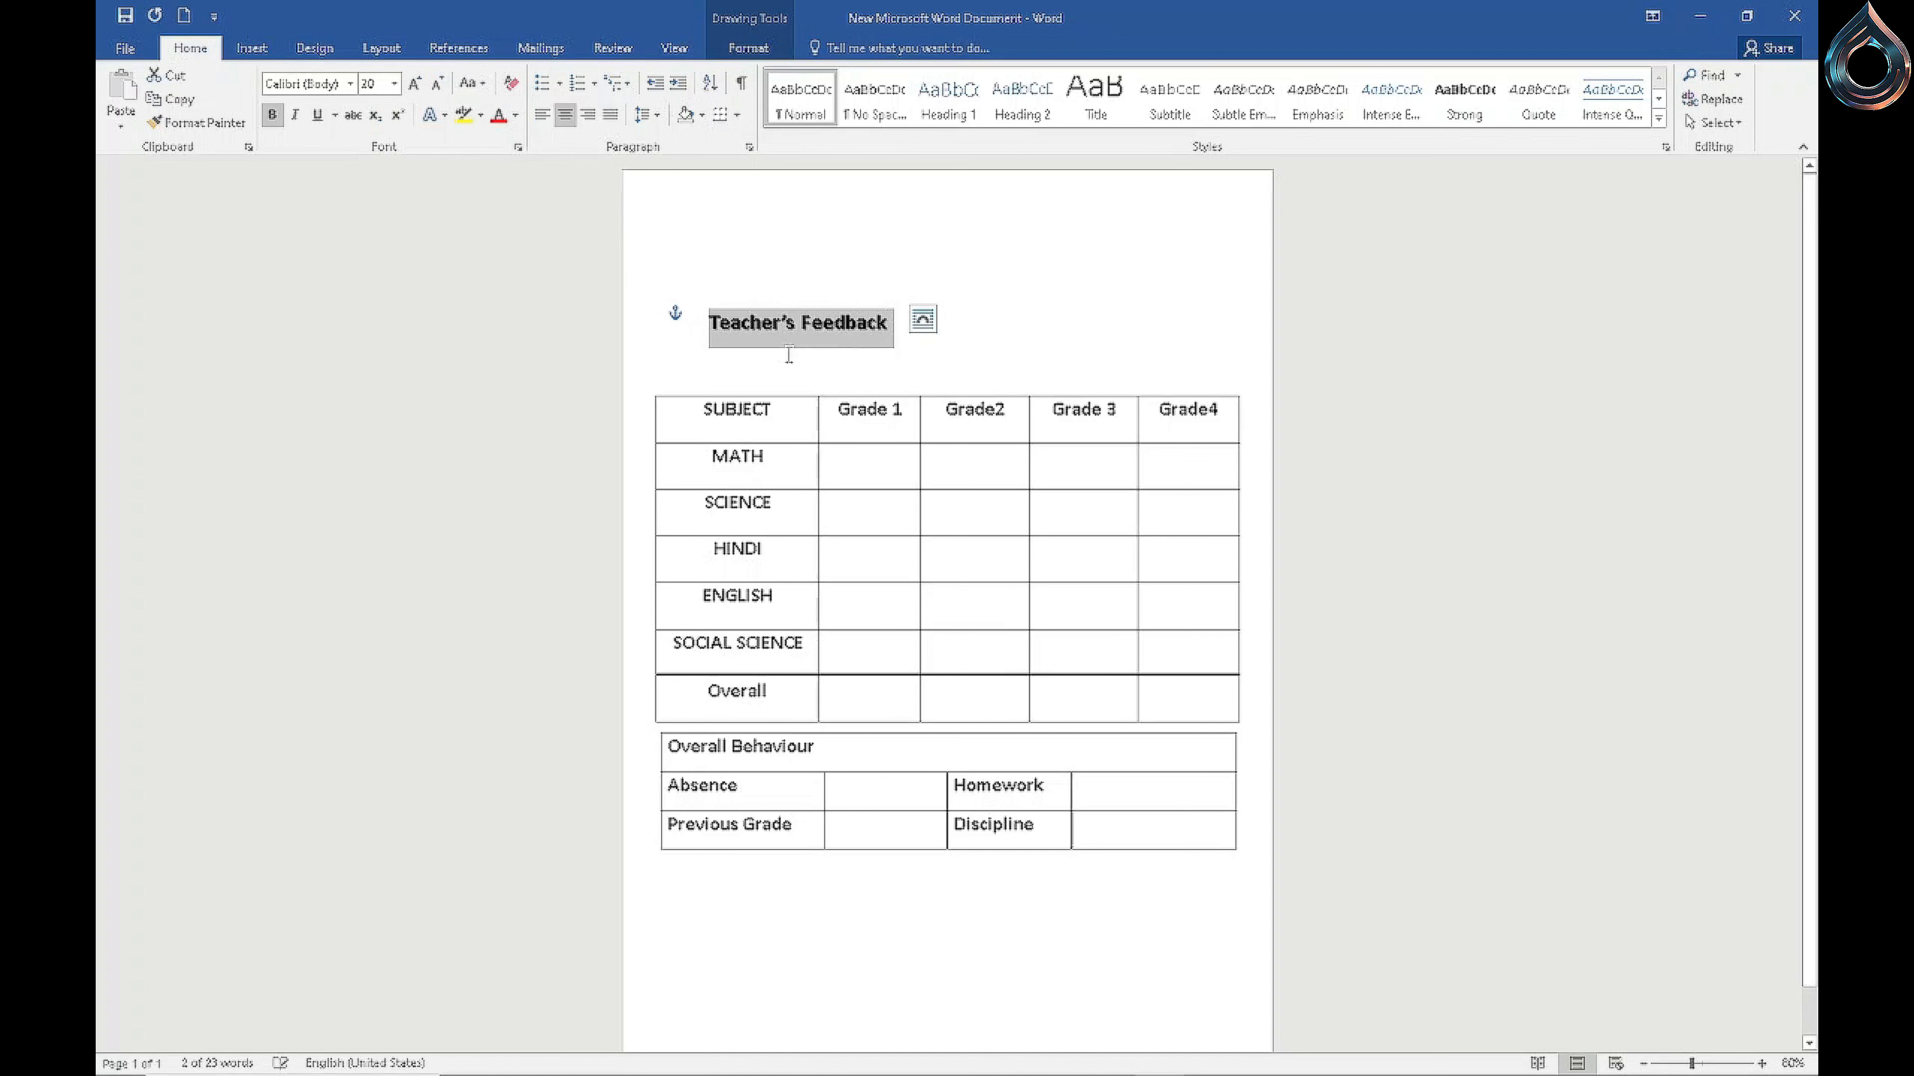
Step: Undo the stray text move into the subject table and place the Teacher's Feedback WordArt directly below the lower table
left_click_drag(818, 343, 842, 452)
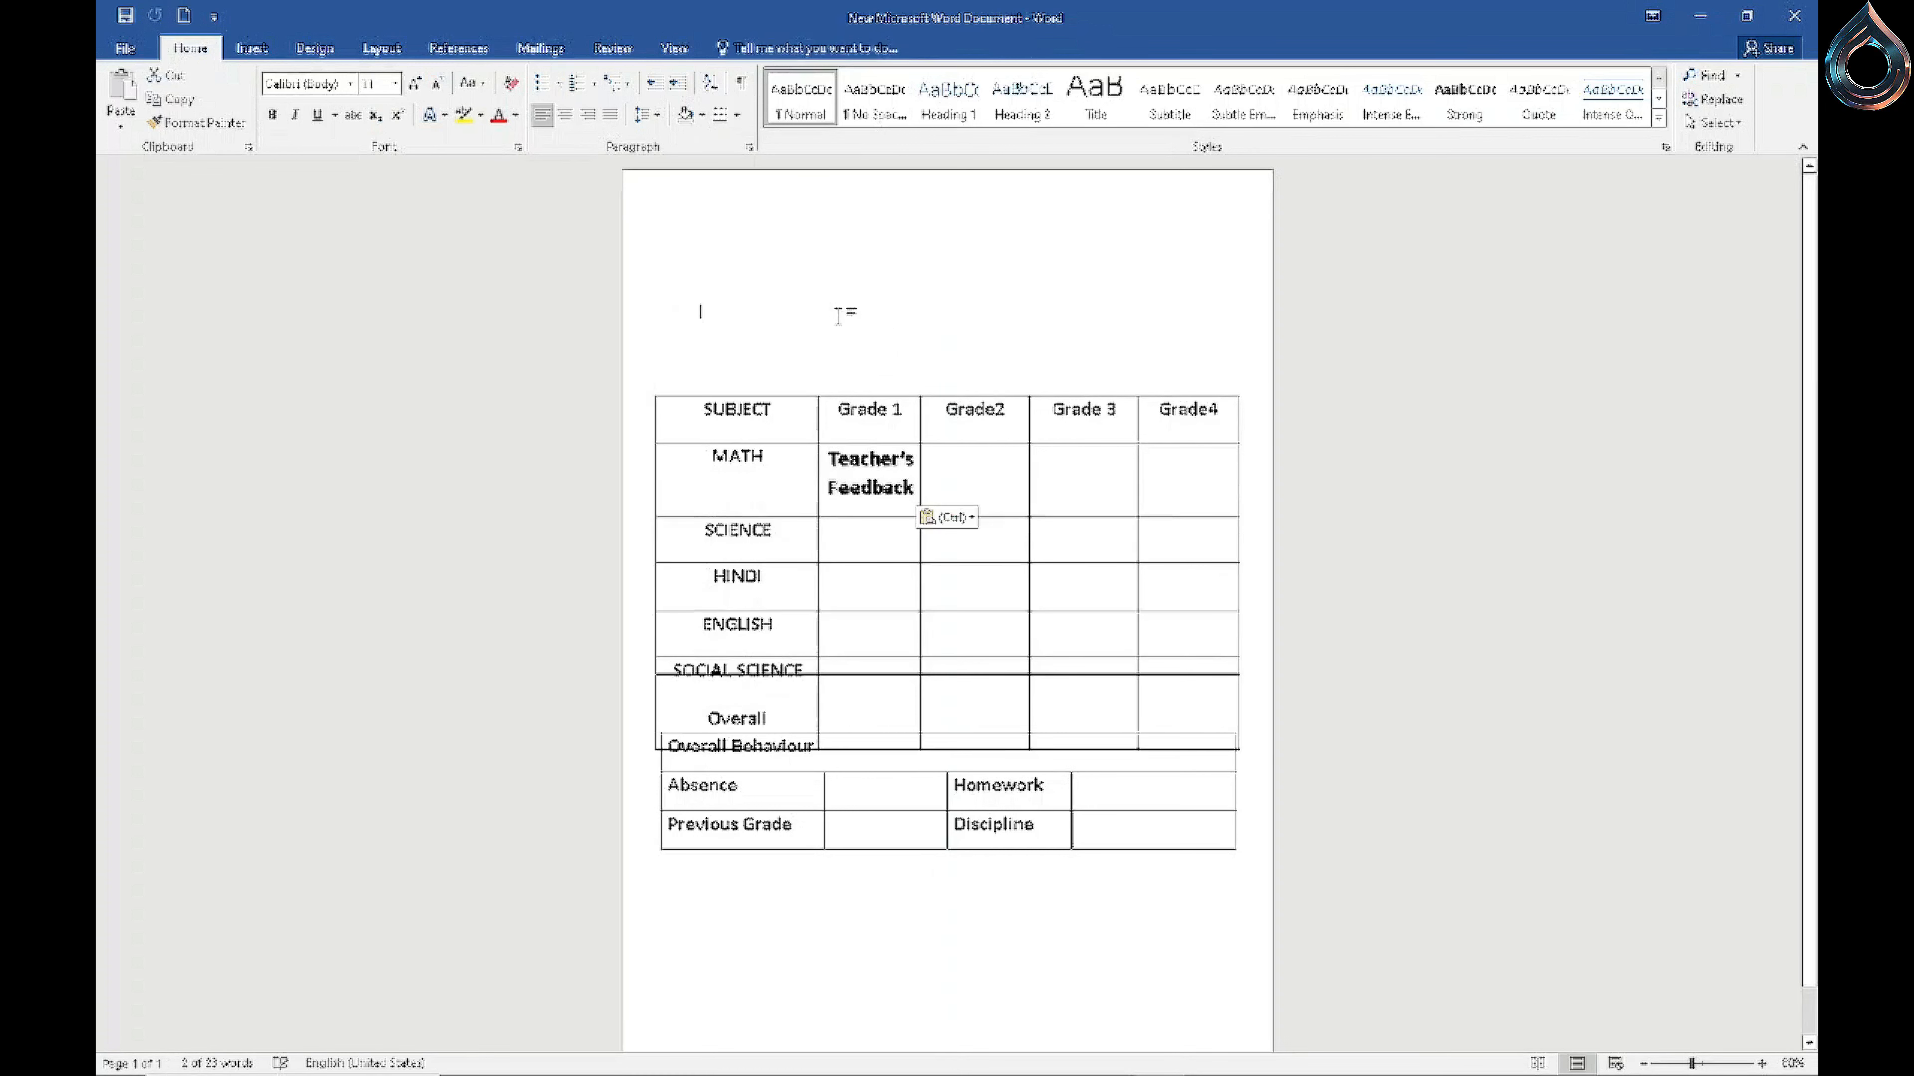
key("ctrl+z")
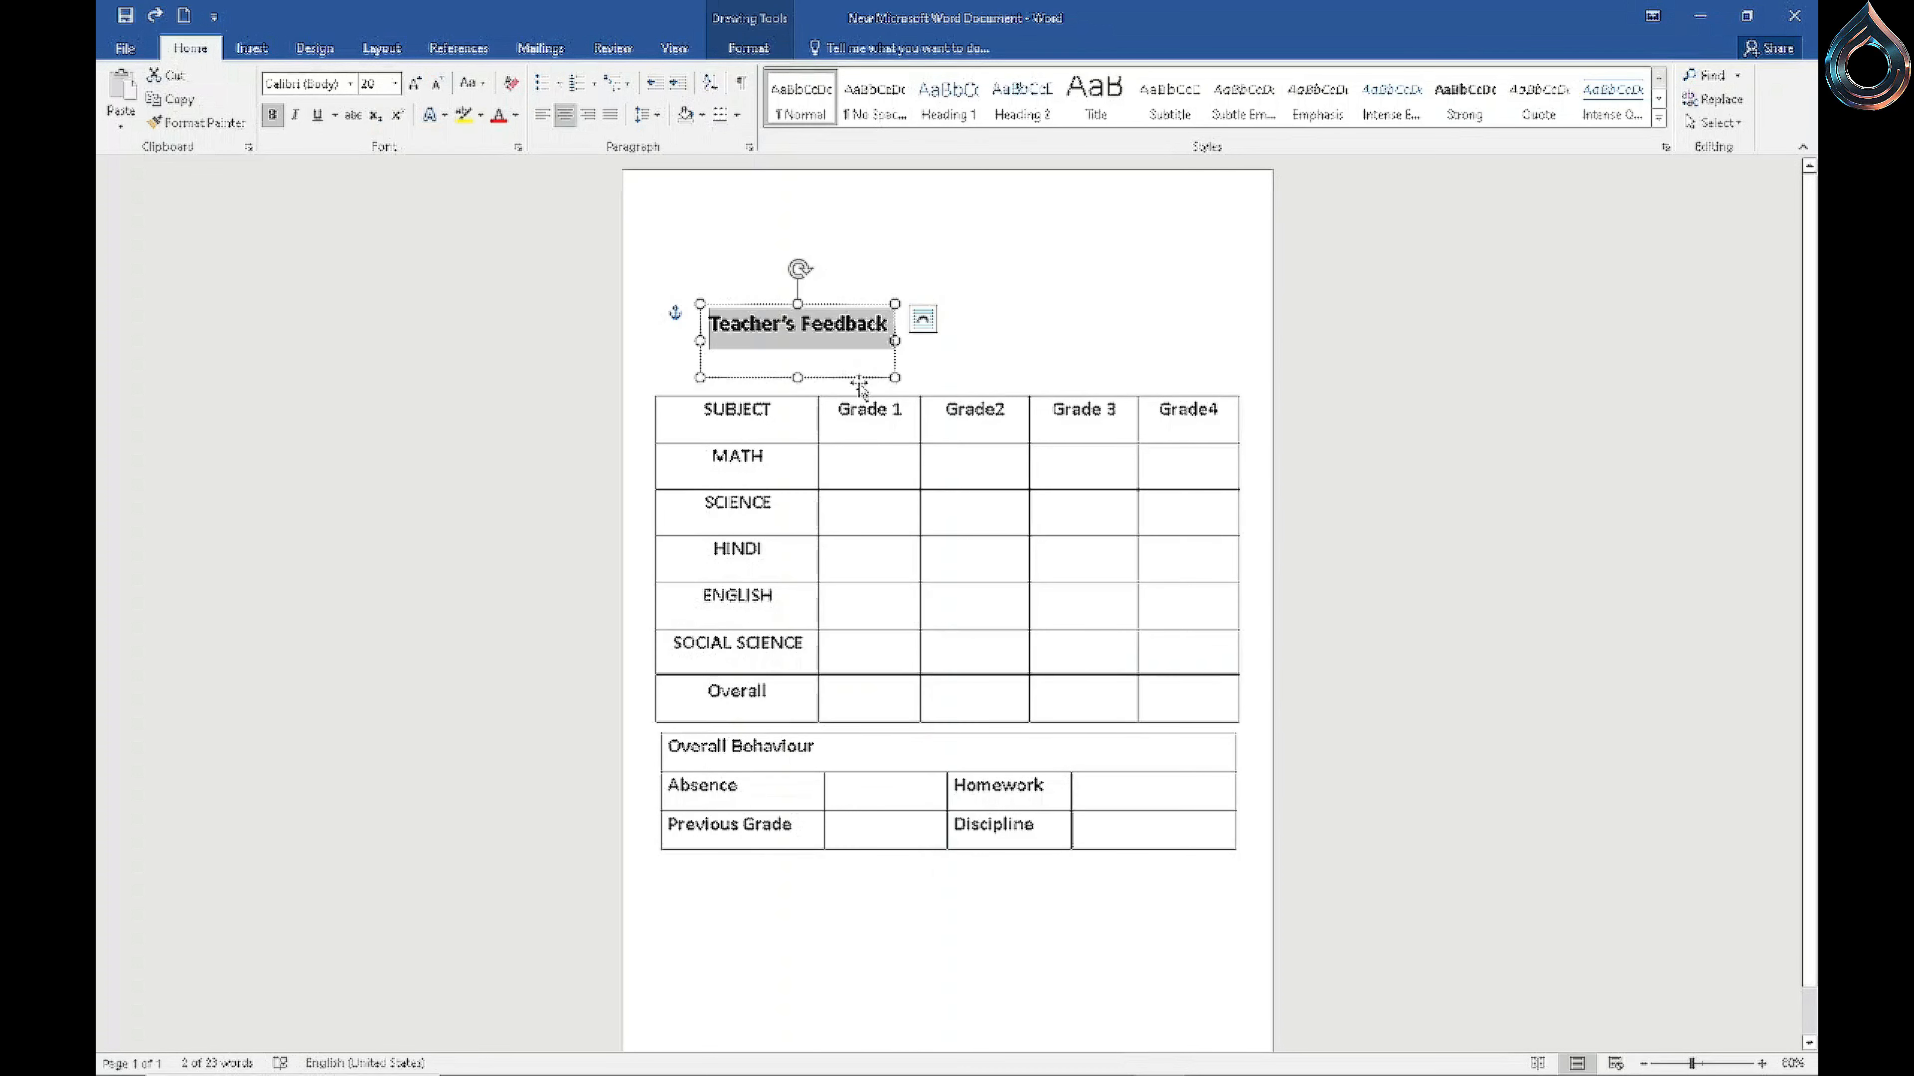
left_click_drag(859, 375, 752, 914)
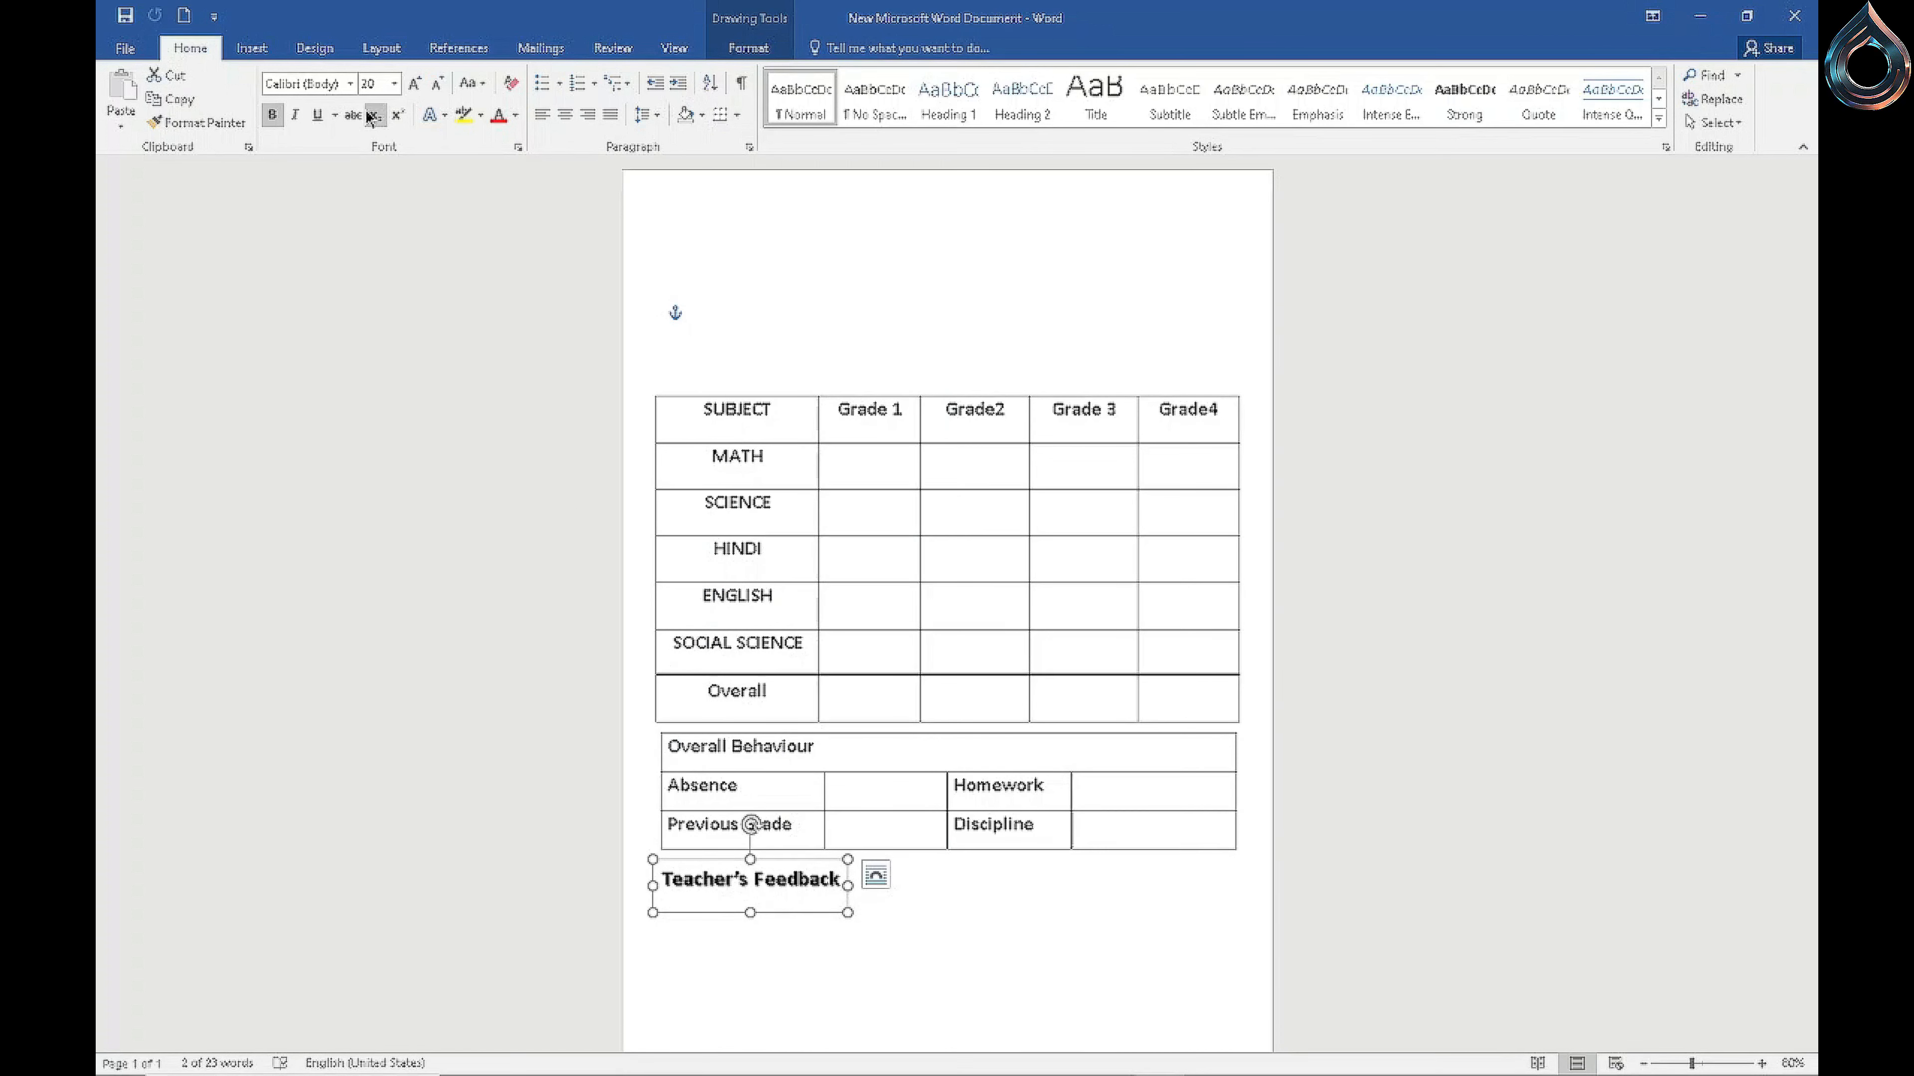
Step: Draw a rectangle about 17.98 cm wide and 1.65 cm high directly below the Teacher's Feedback heading
left_click(251, 47)
left_click(419, 121)
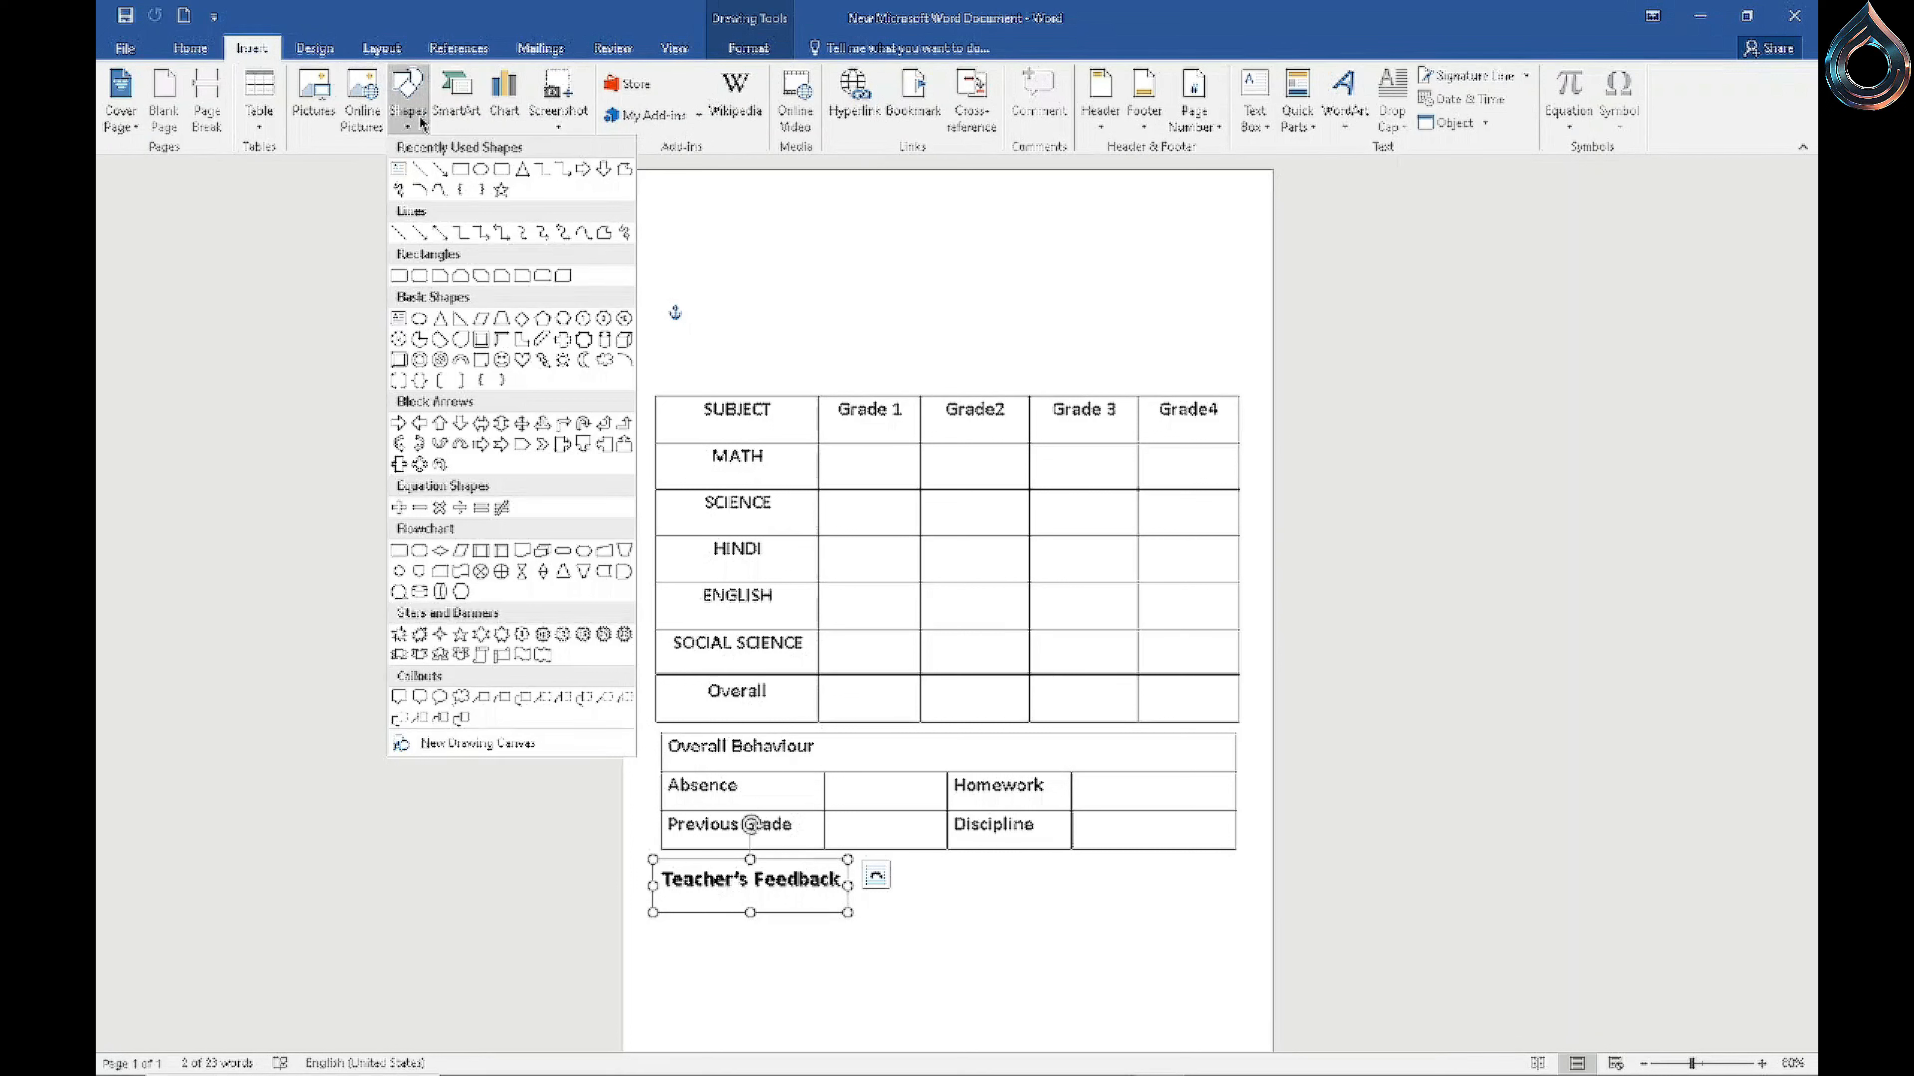
left_click(461, 170)
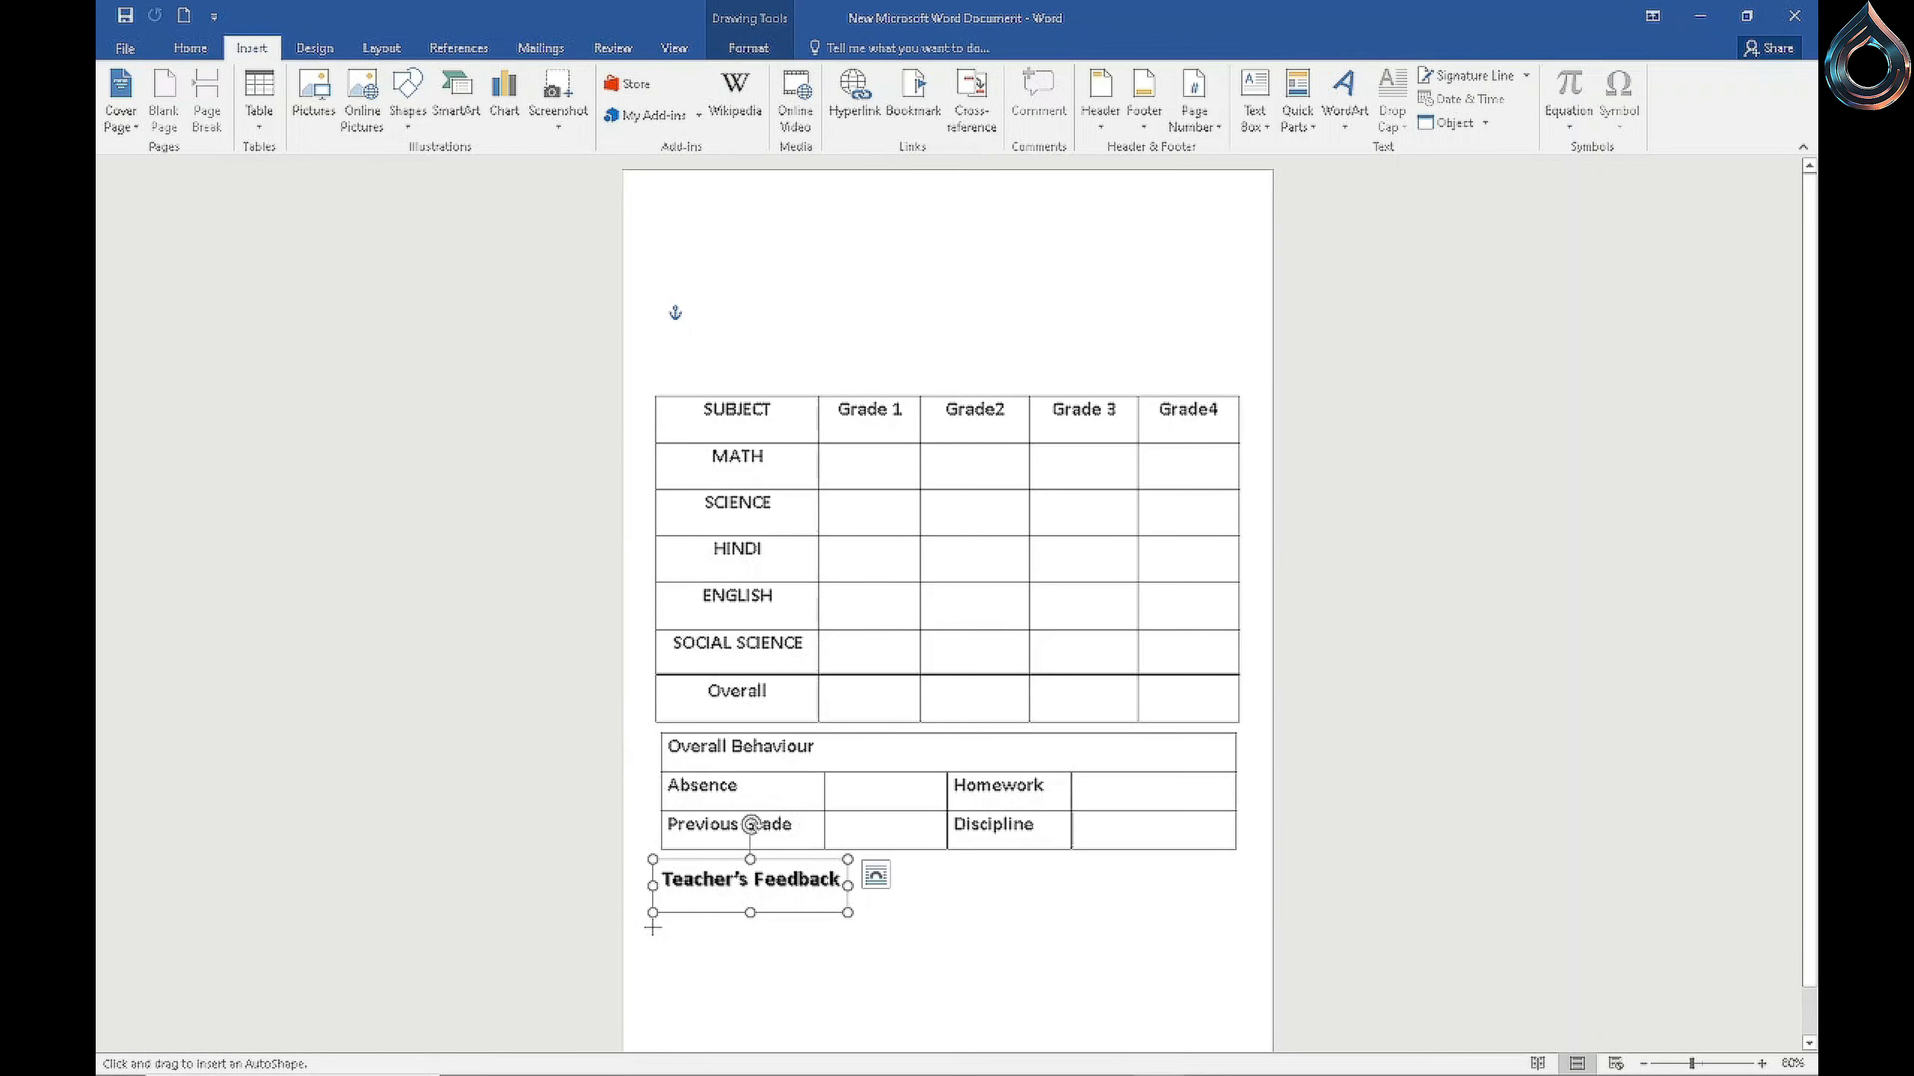
left_click_drag(652, 927, 1243, 1022)
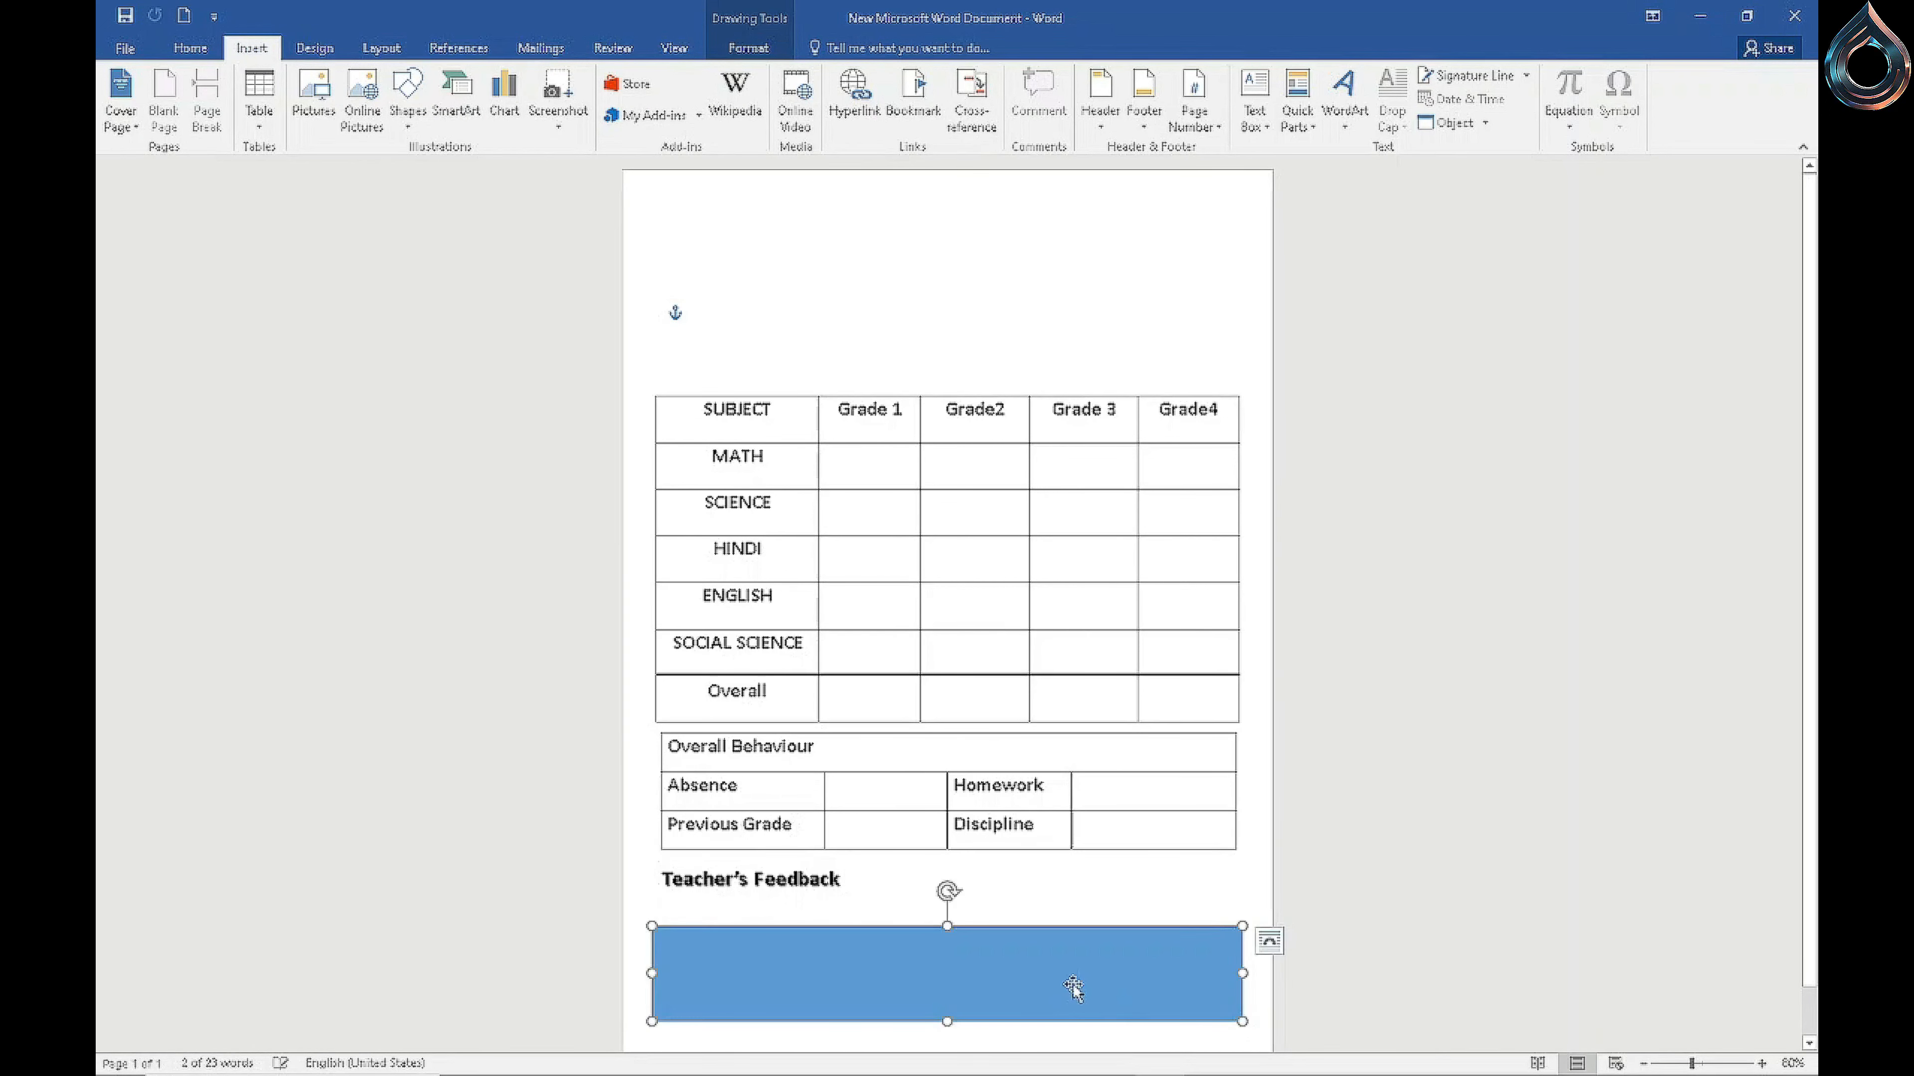
mouse_move(1055, 984)
left_mouse_down()
mouse_move(1059, 935)
mouse_move(1100, 956)
mouse_move(1069, 951)
left_mouse_up()
left_click_drag(1255, 941, 1224, 941)
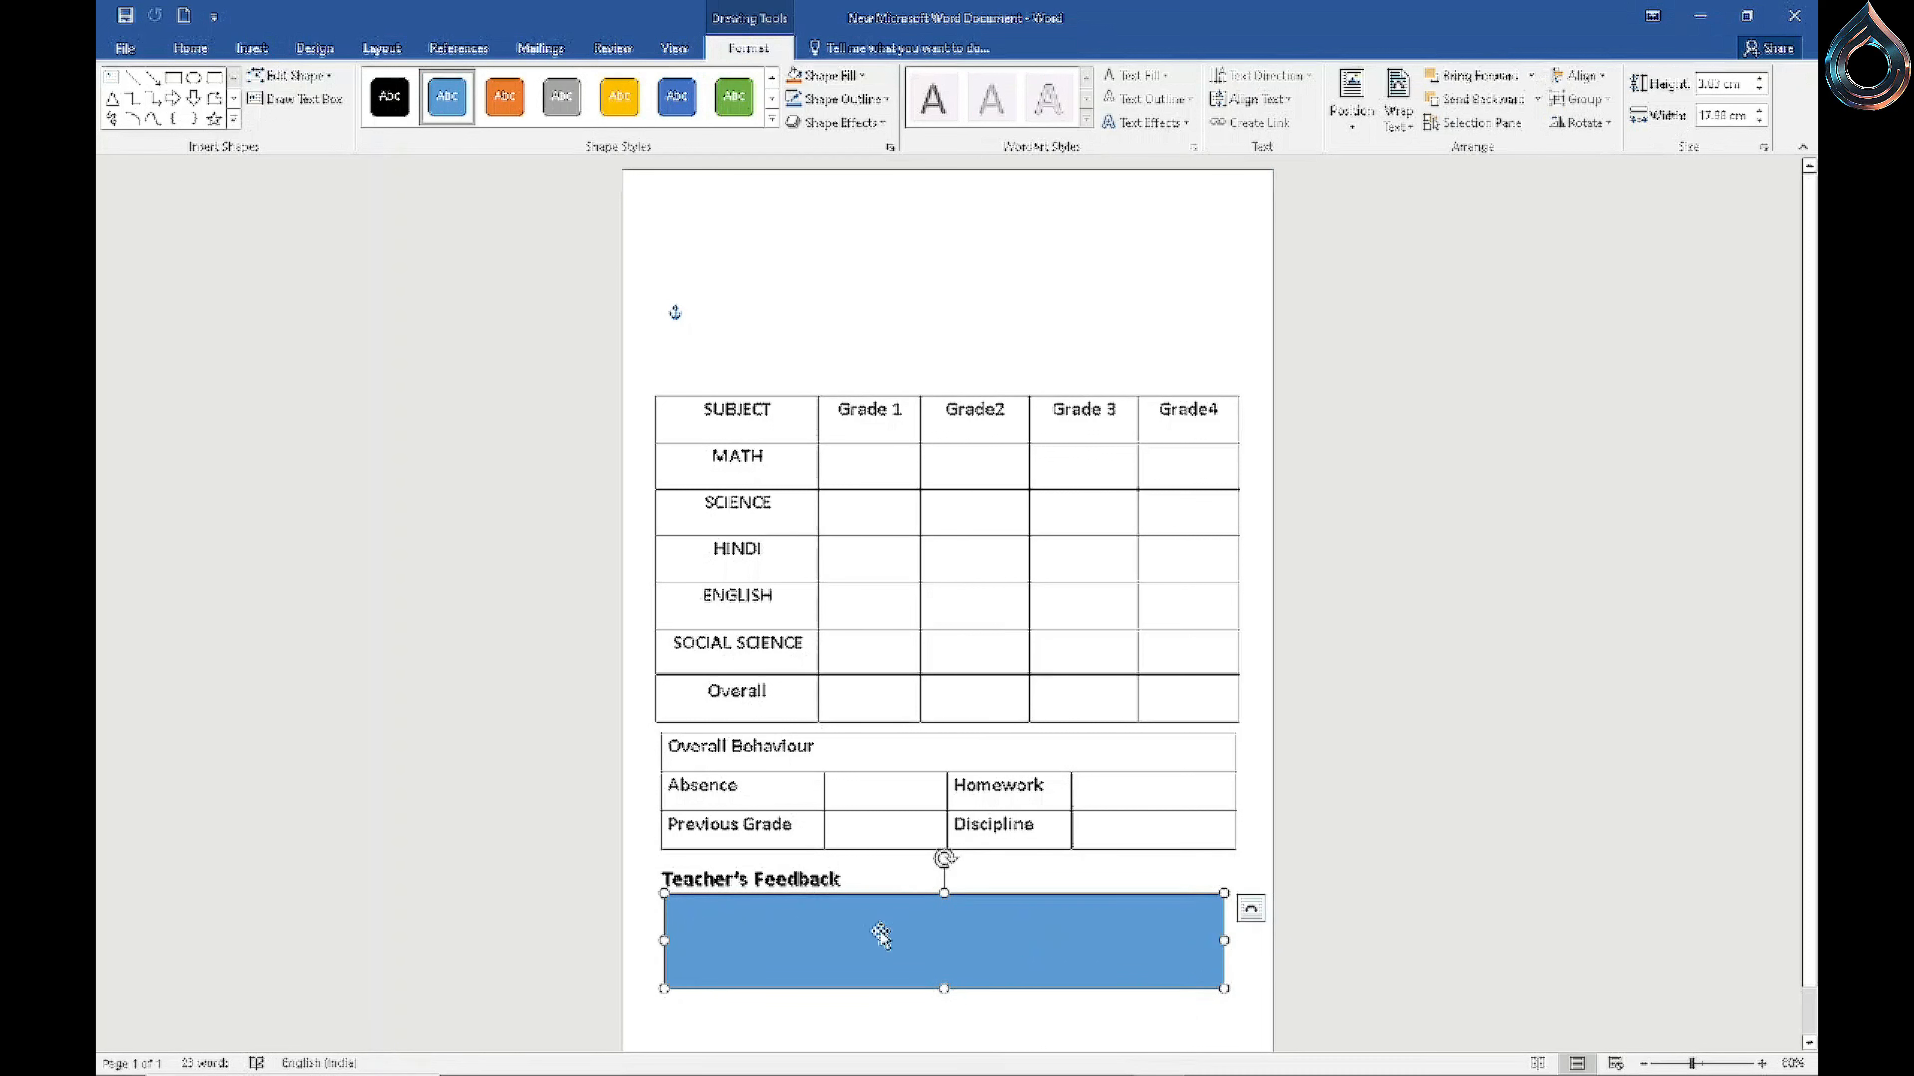
left_click_drag(944, 989, 939, 947)
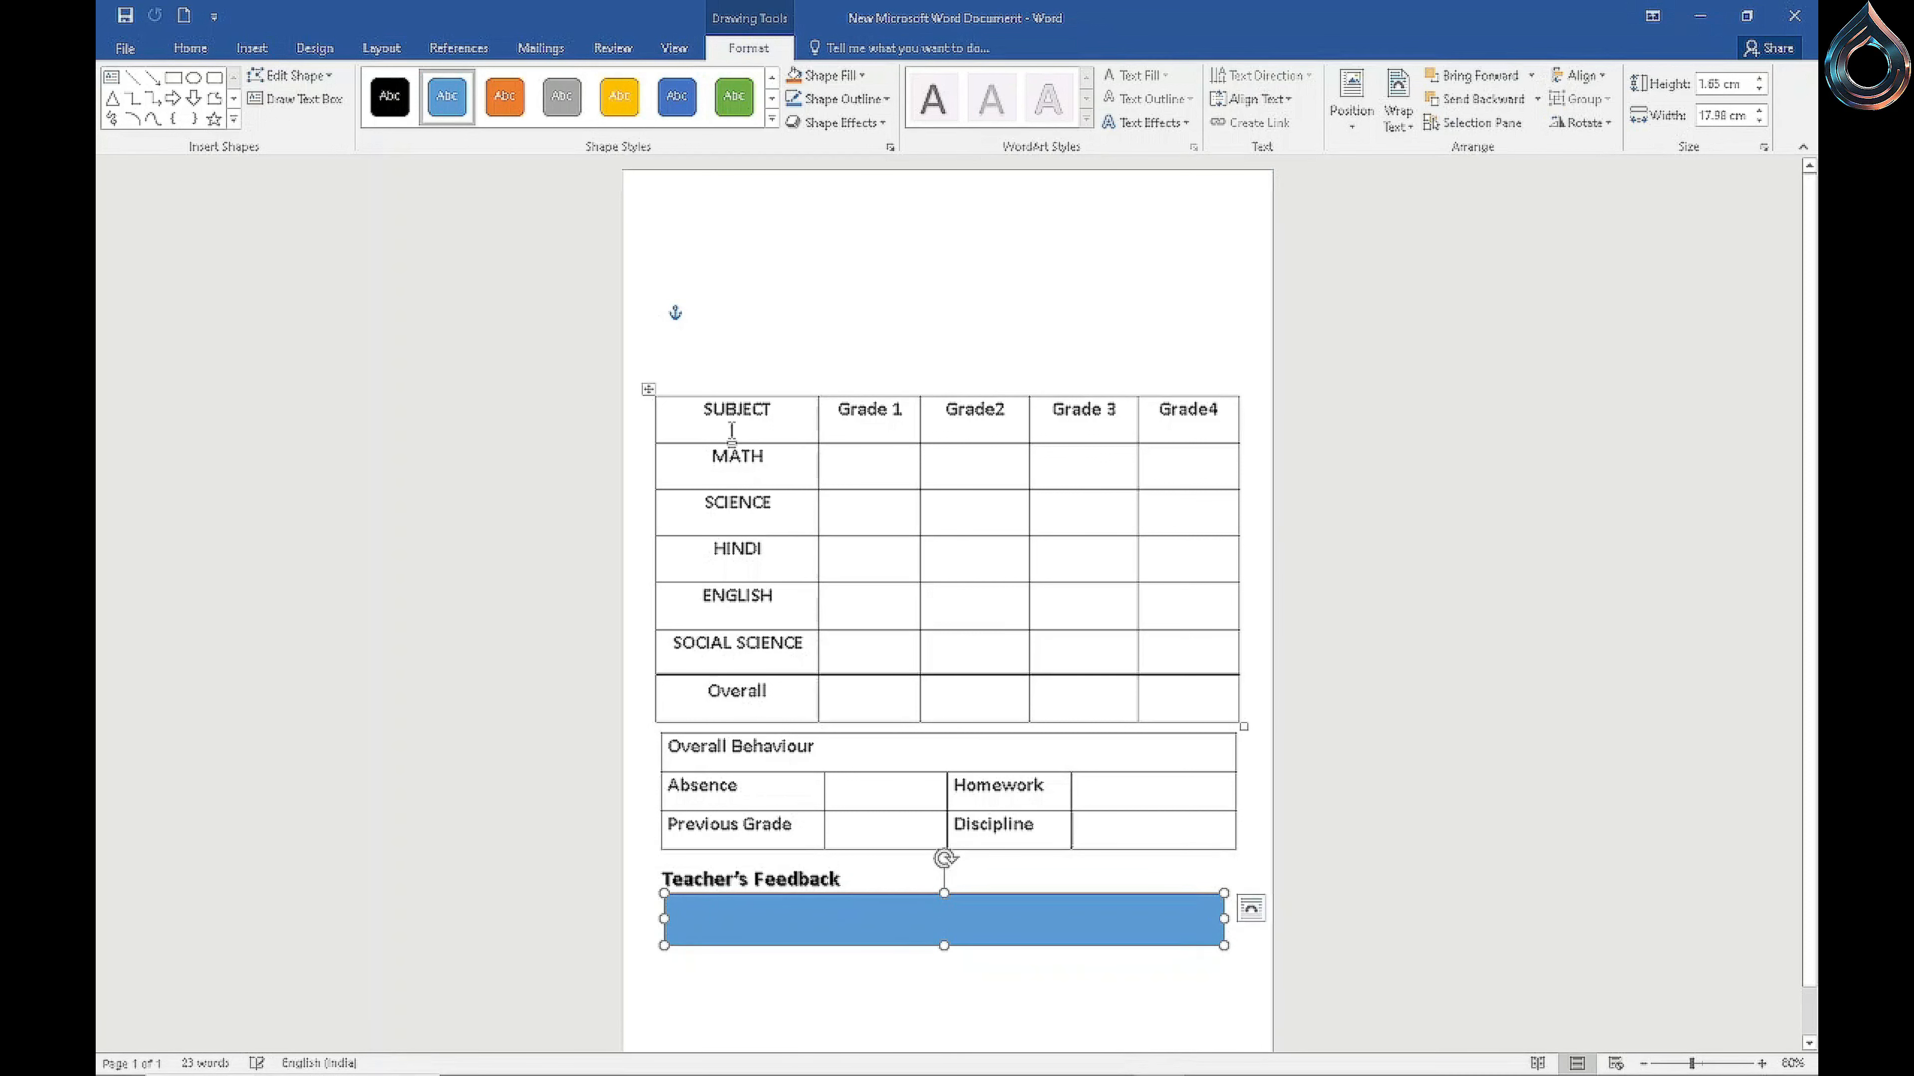
Step: Remove the feedback rectangle's fill and give it a black outline
left_click(861, 75)
left_click(839, 256)
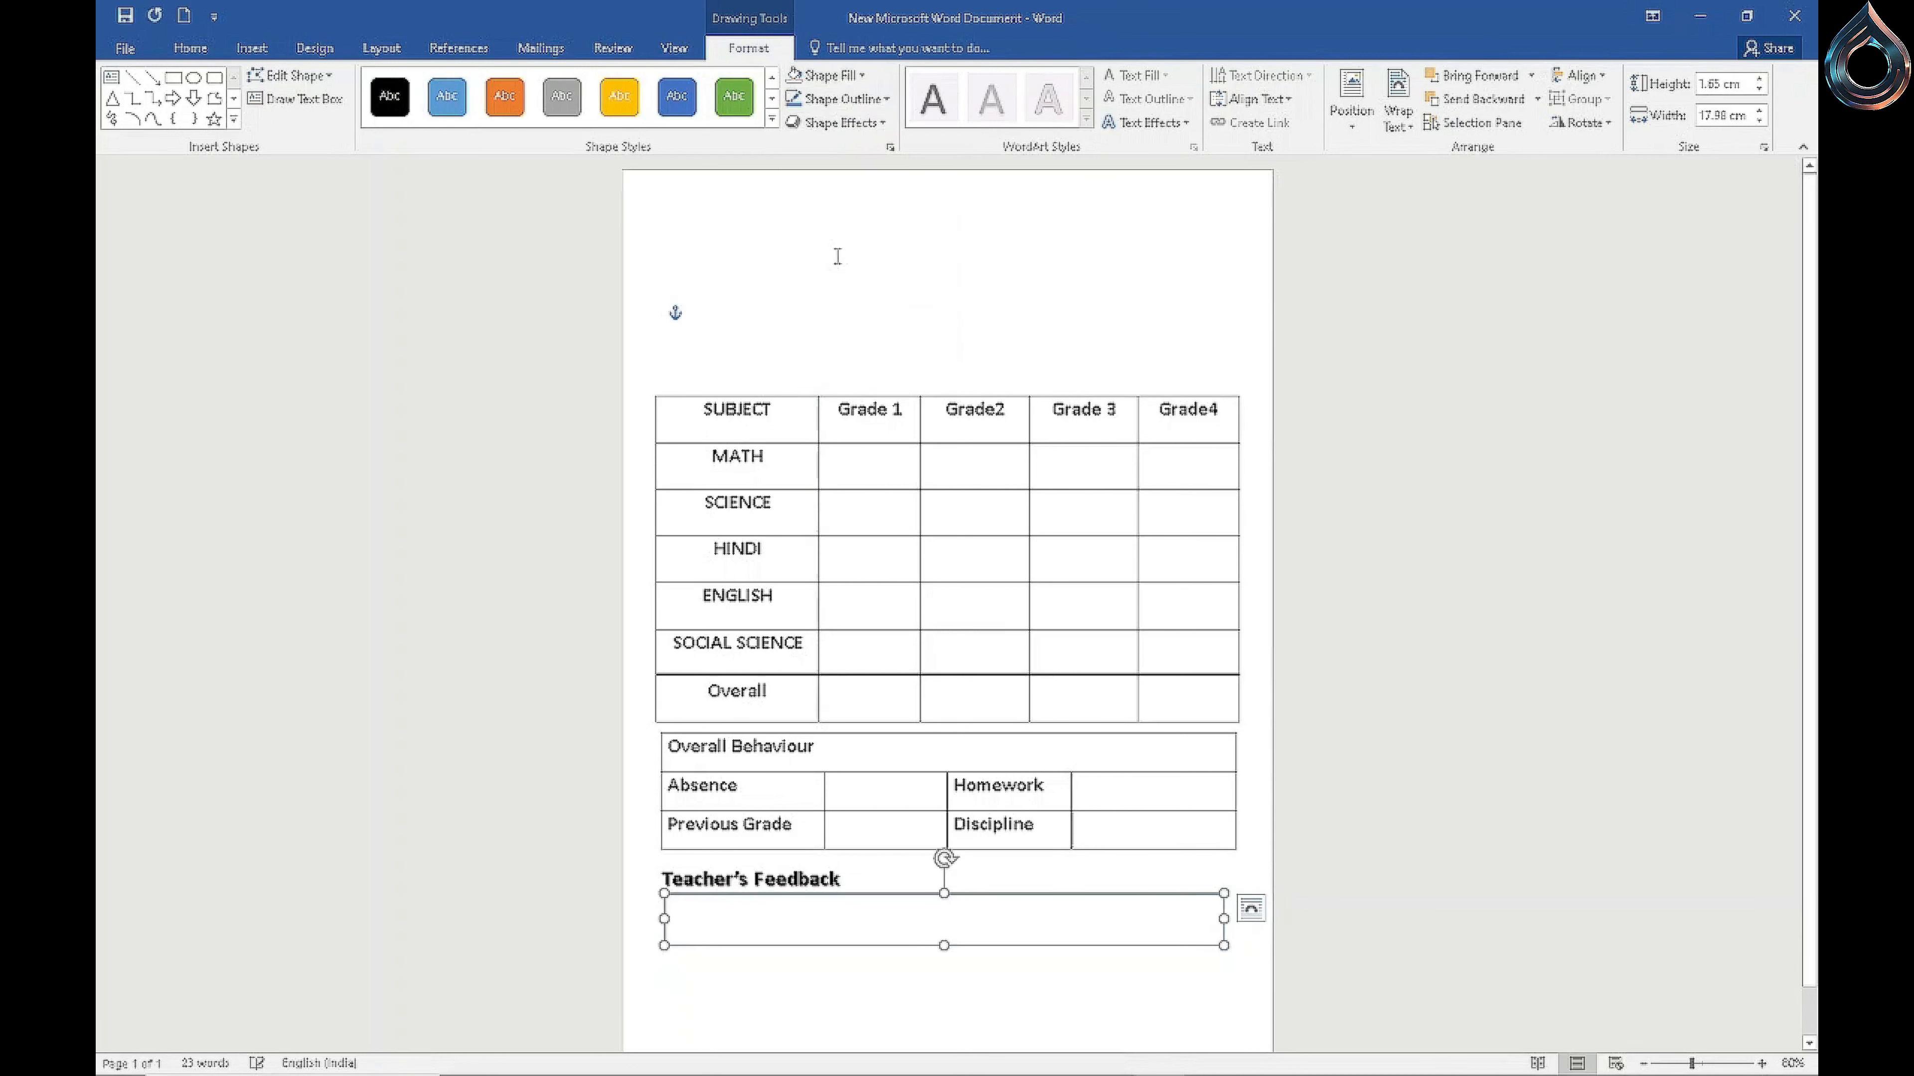
left_click(840, 98)
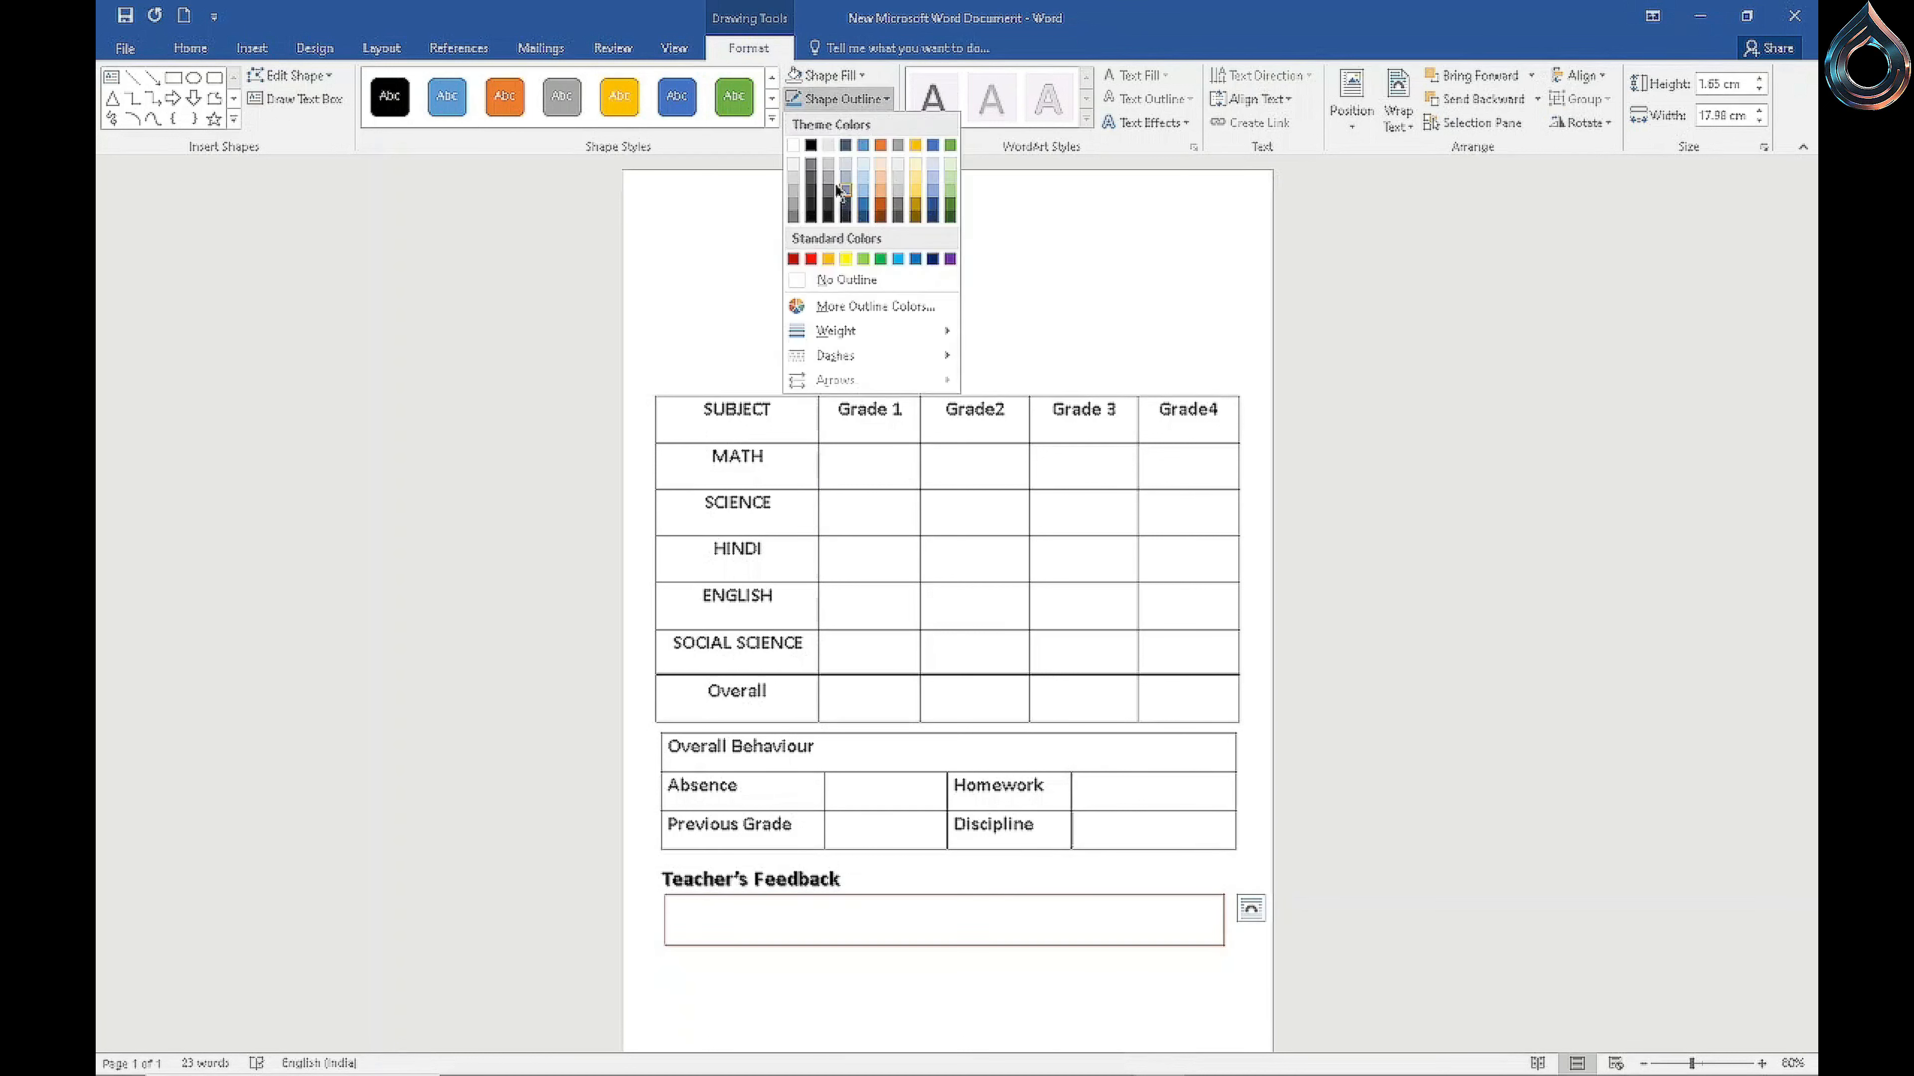
left_click(811, 145)
left_click(874, 99)
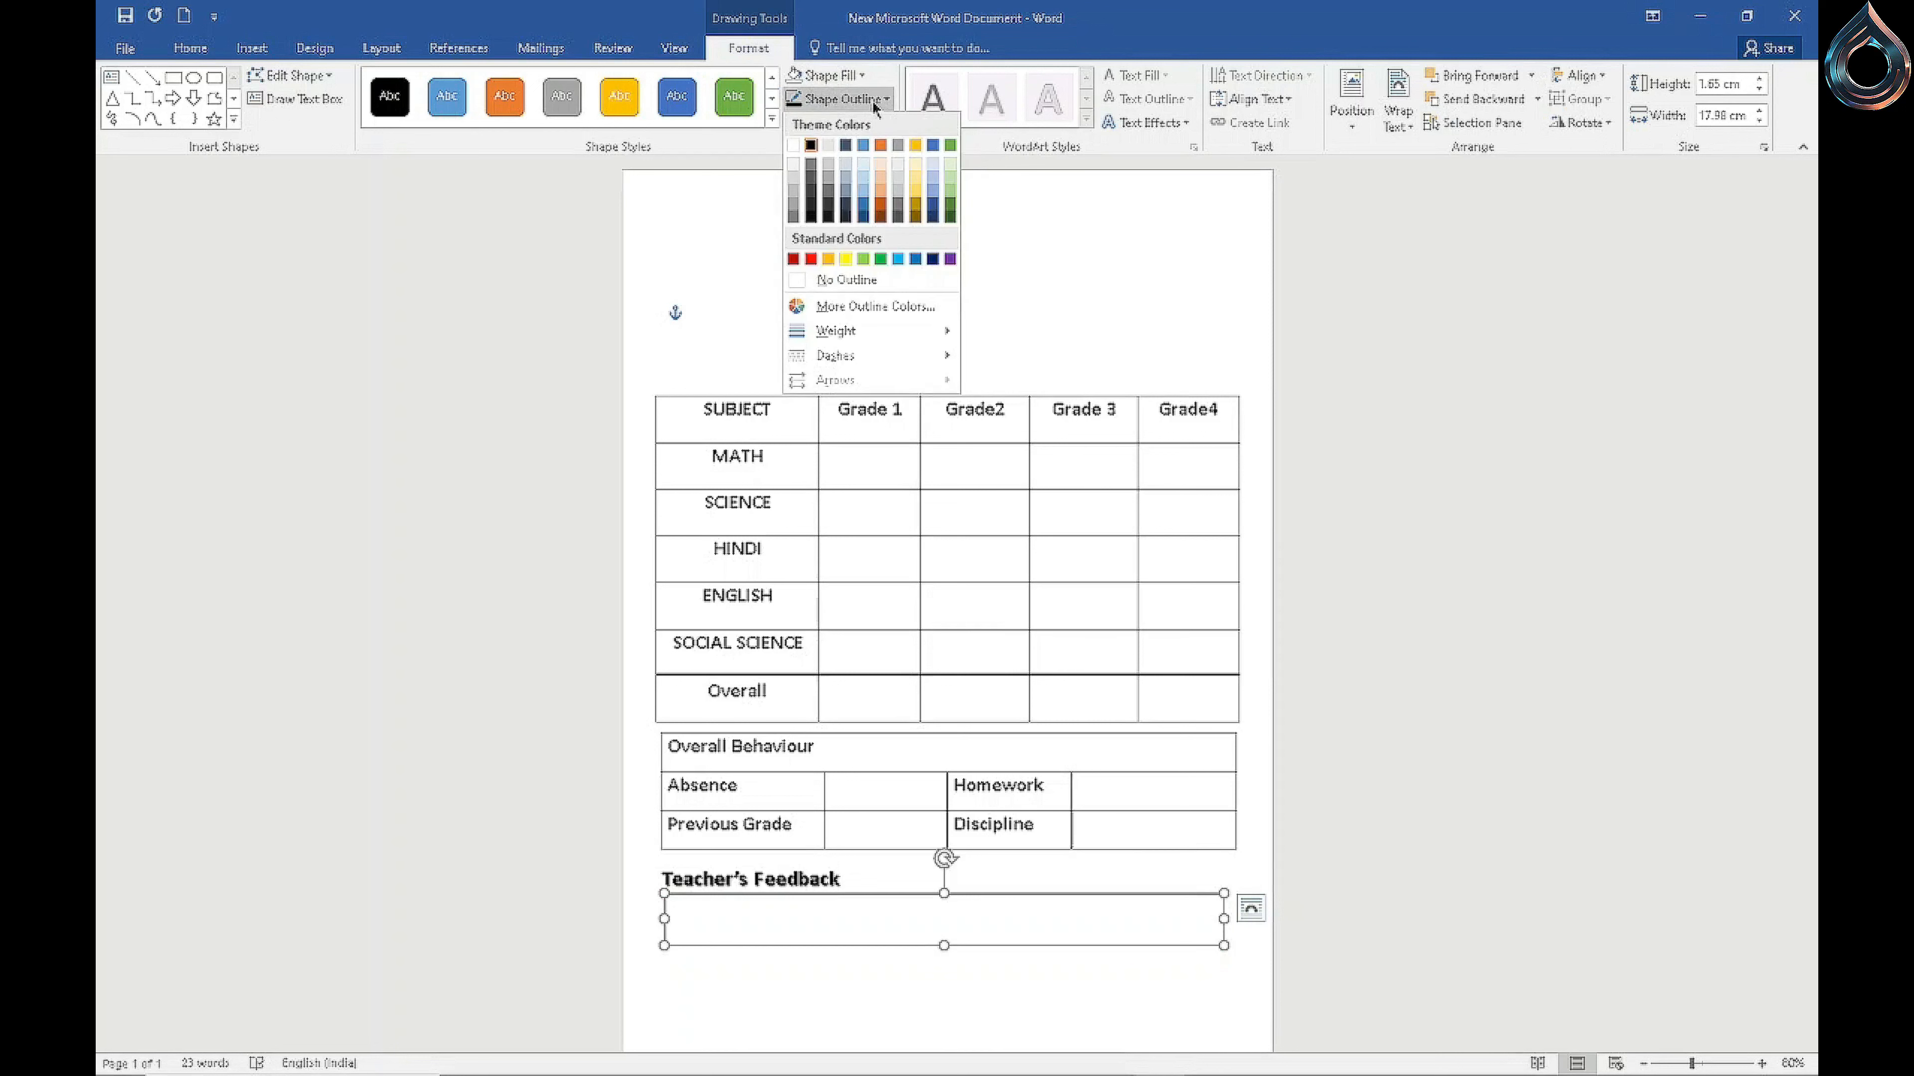
left_click(769, 435)
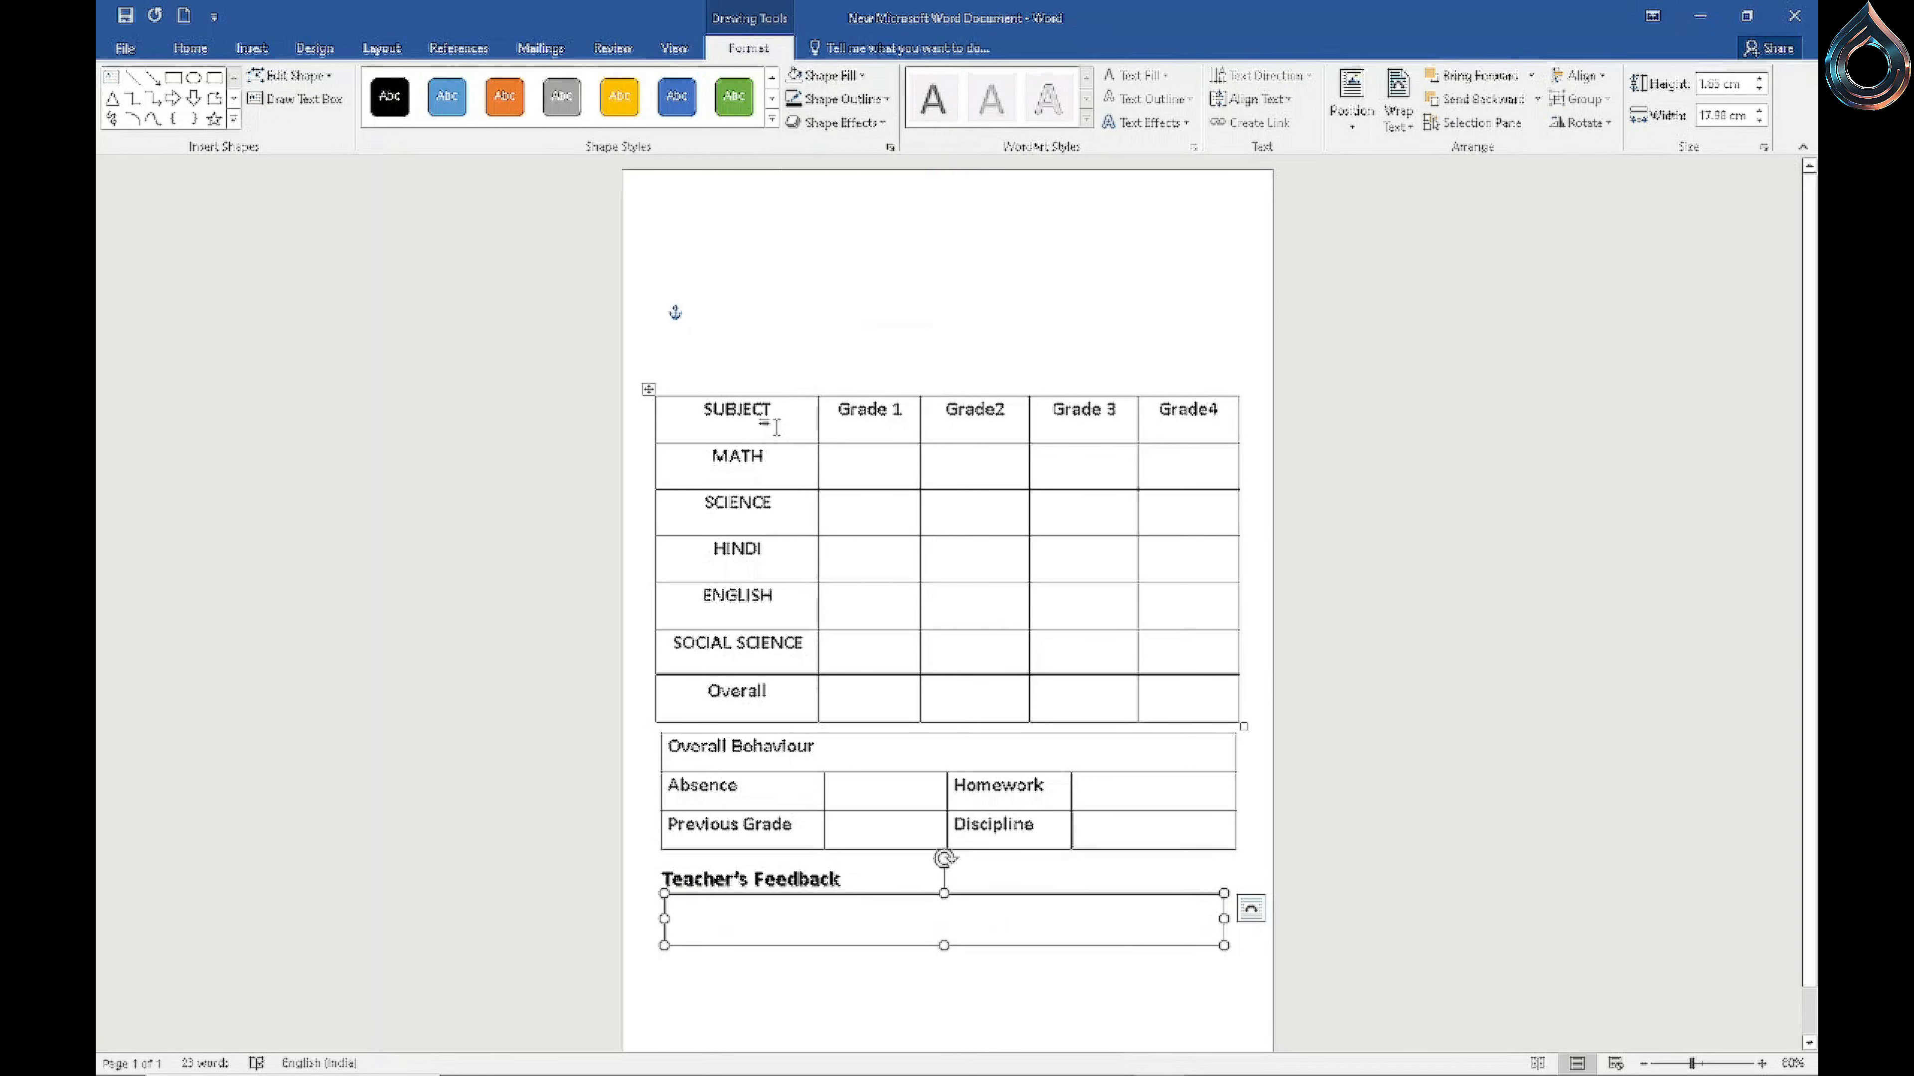
left_click(678, 49)
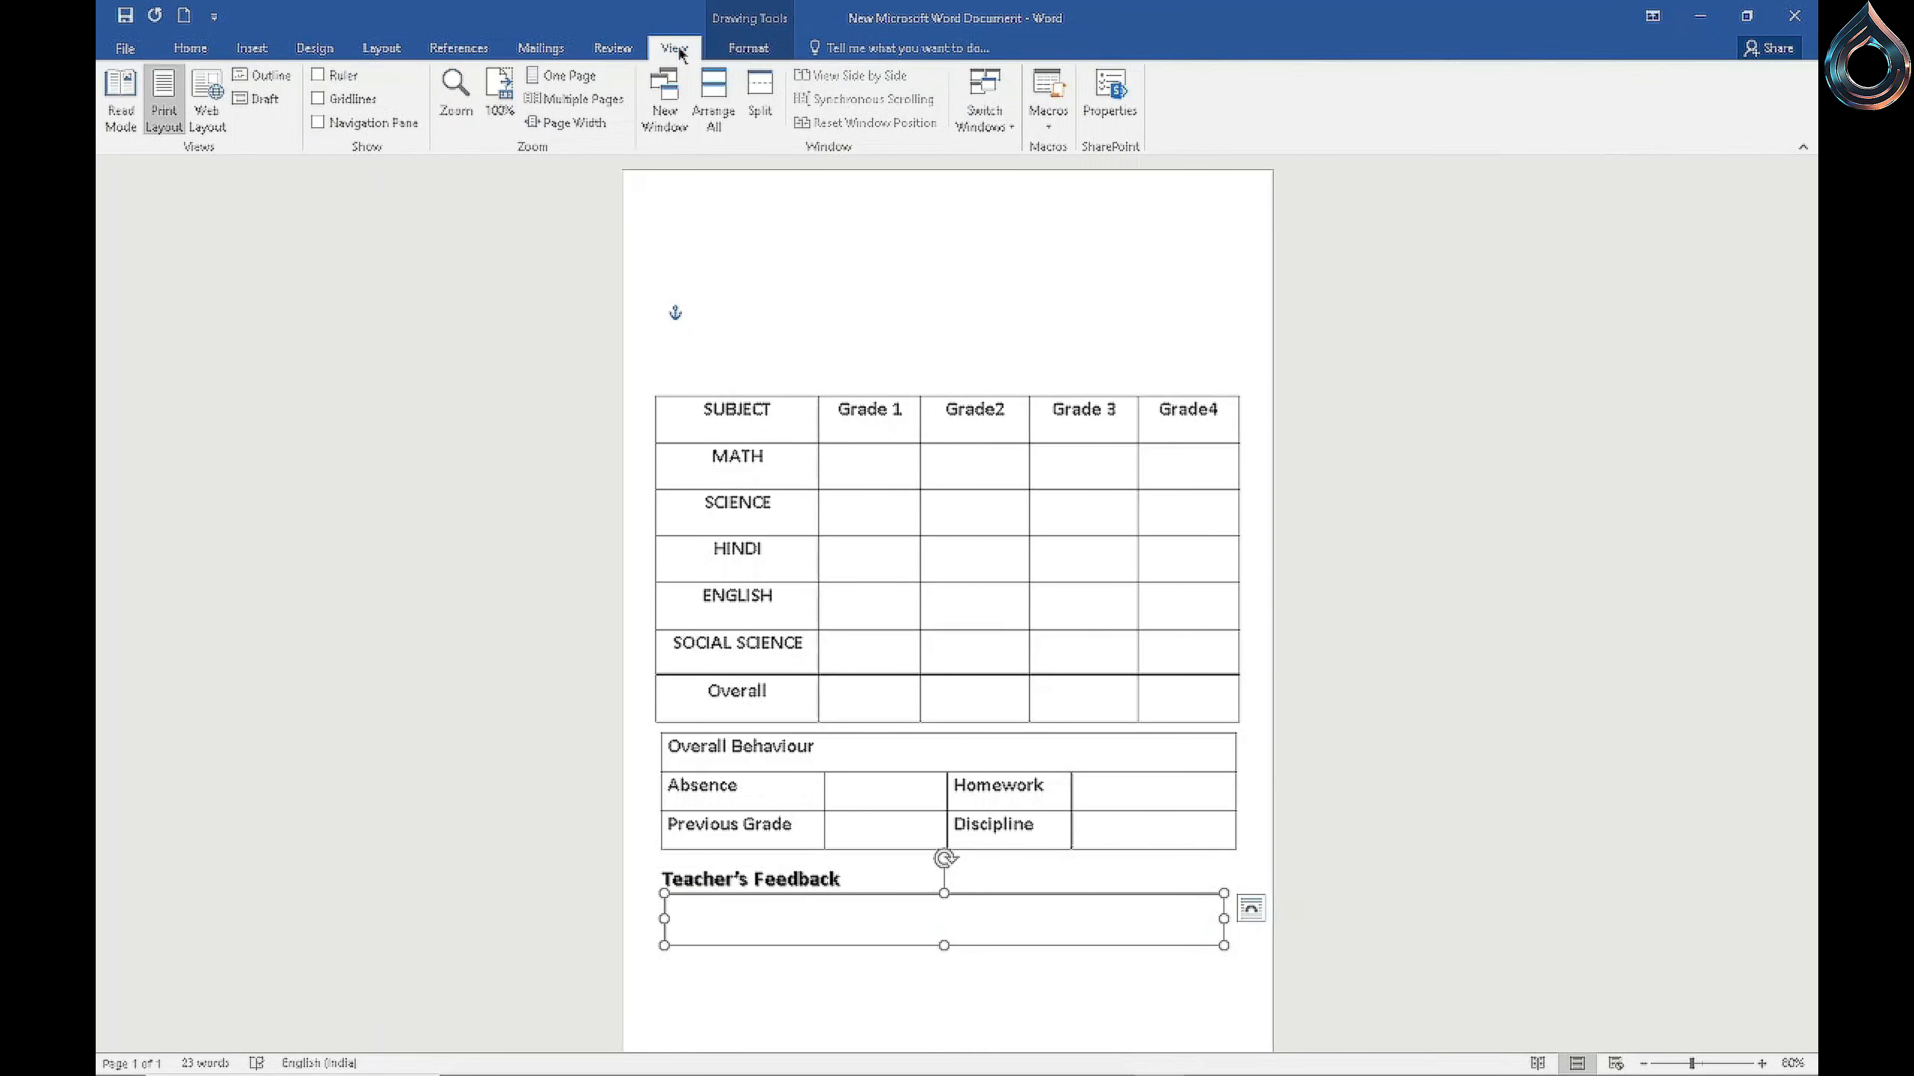
left_click(259, 49)
left_click(314, 48)
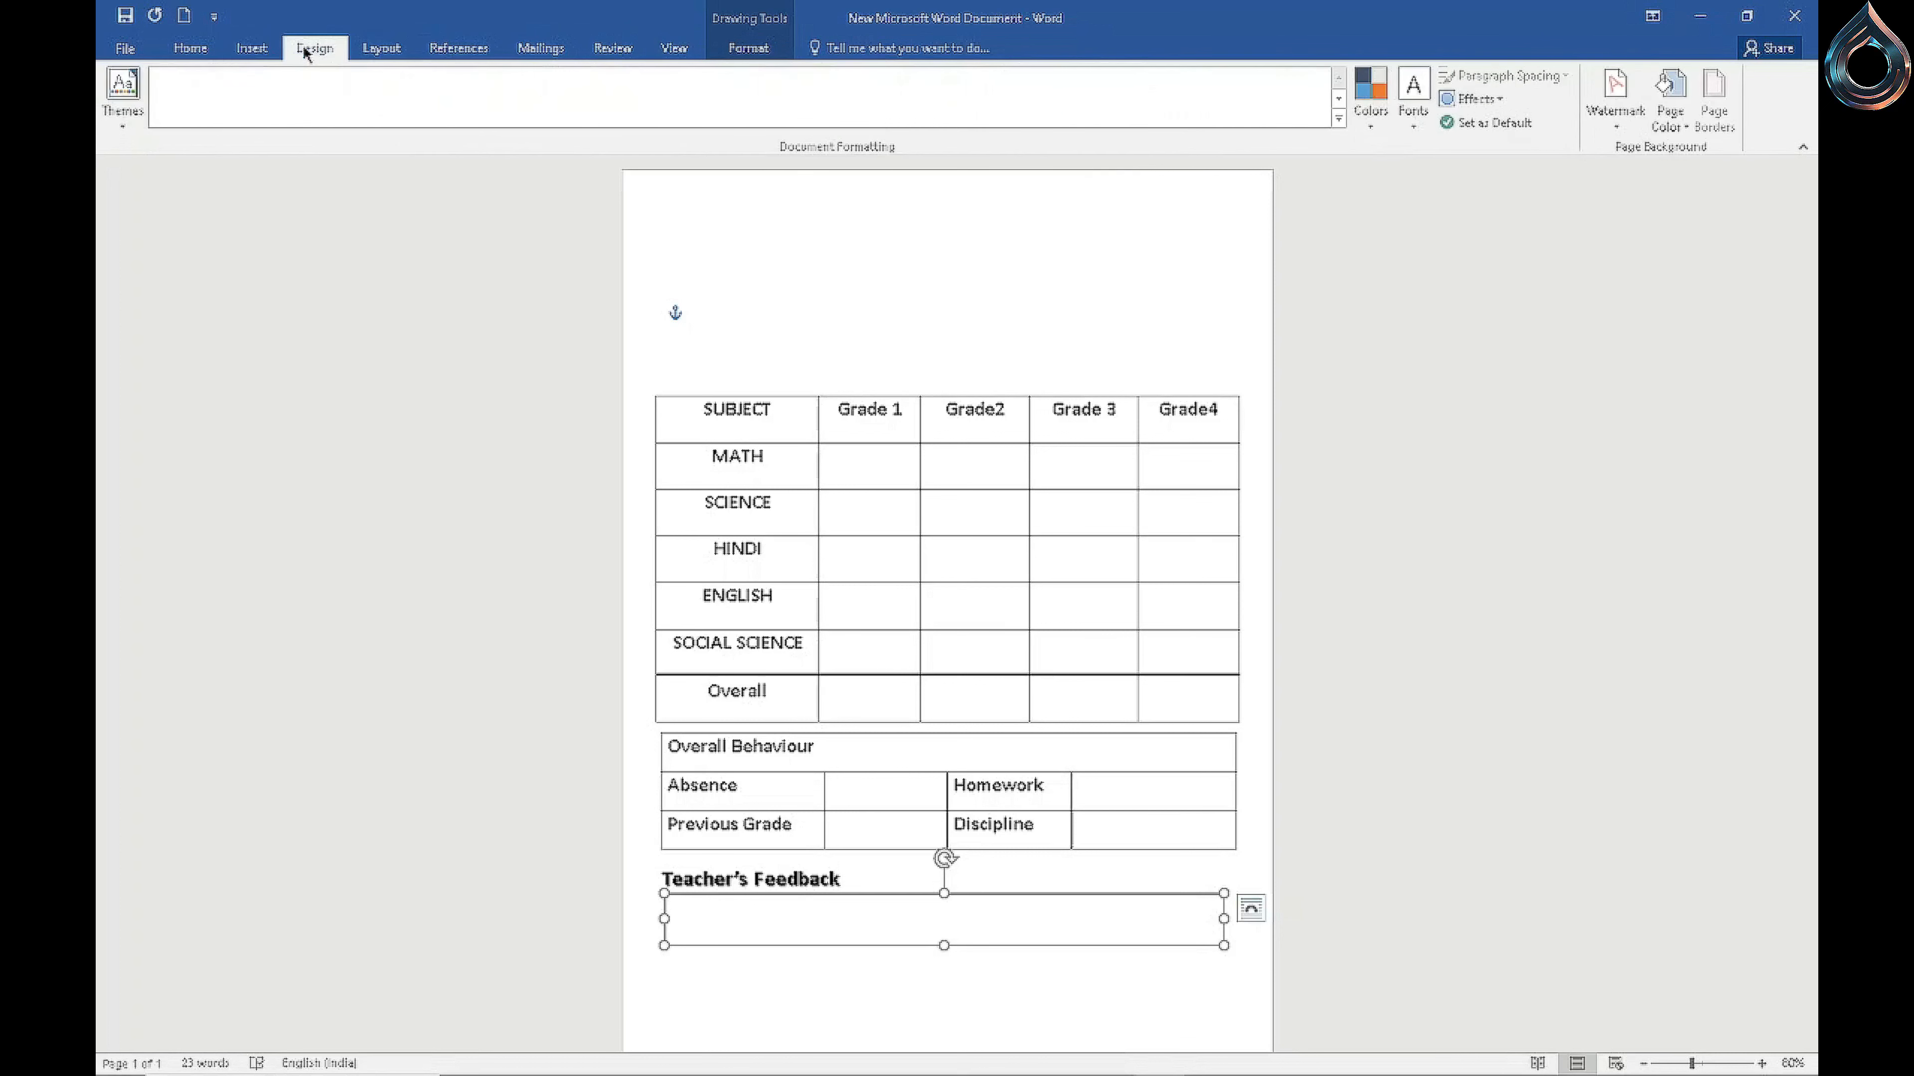
left_click(376, 50)
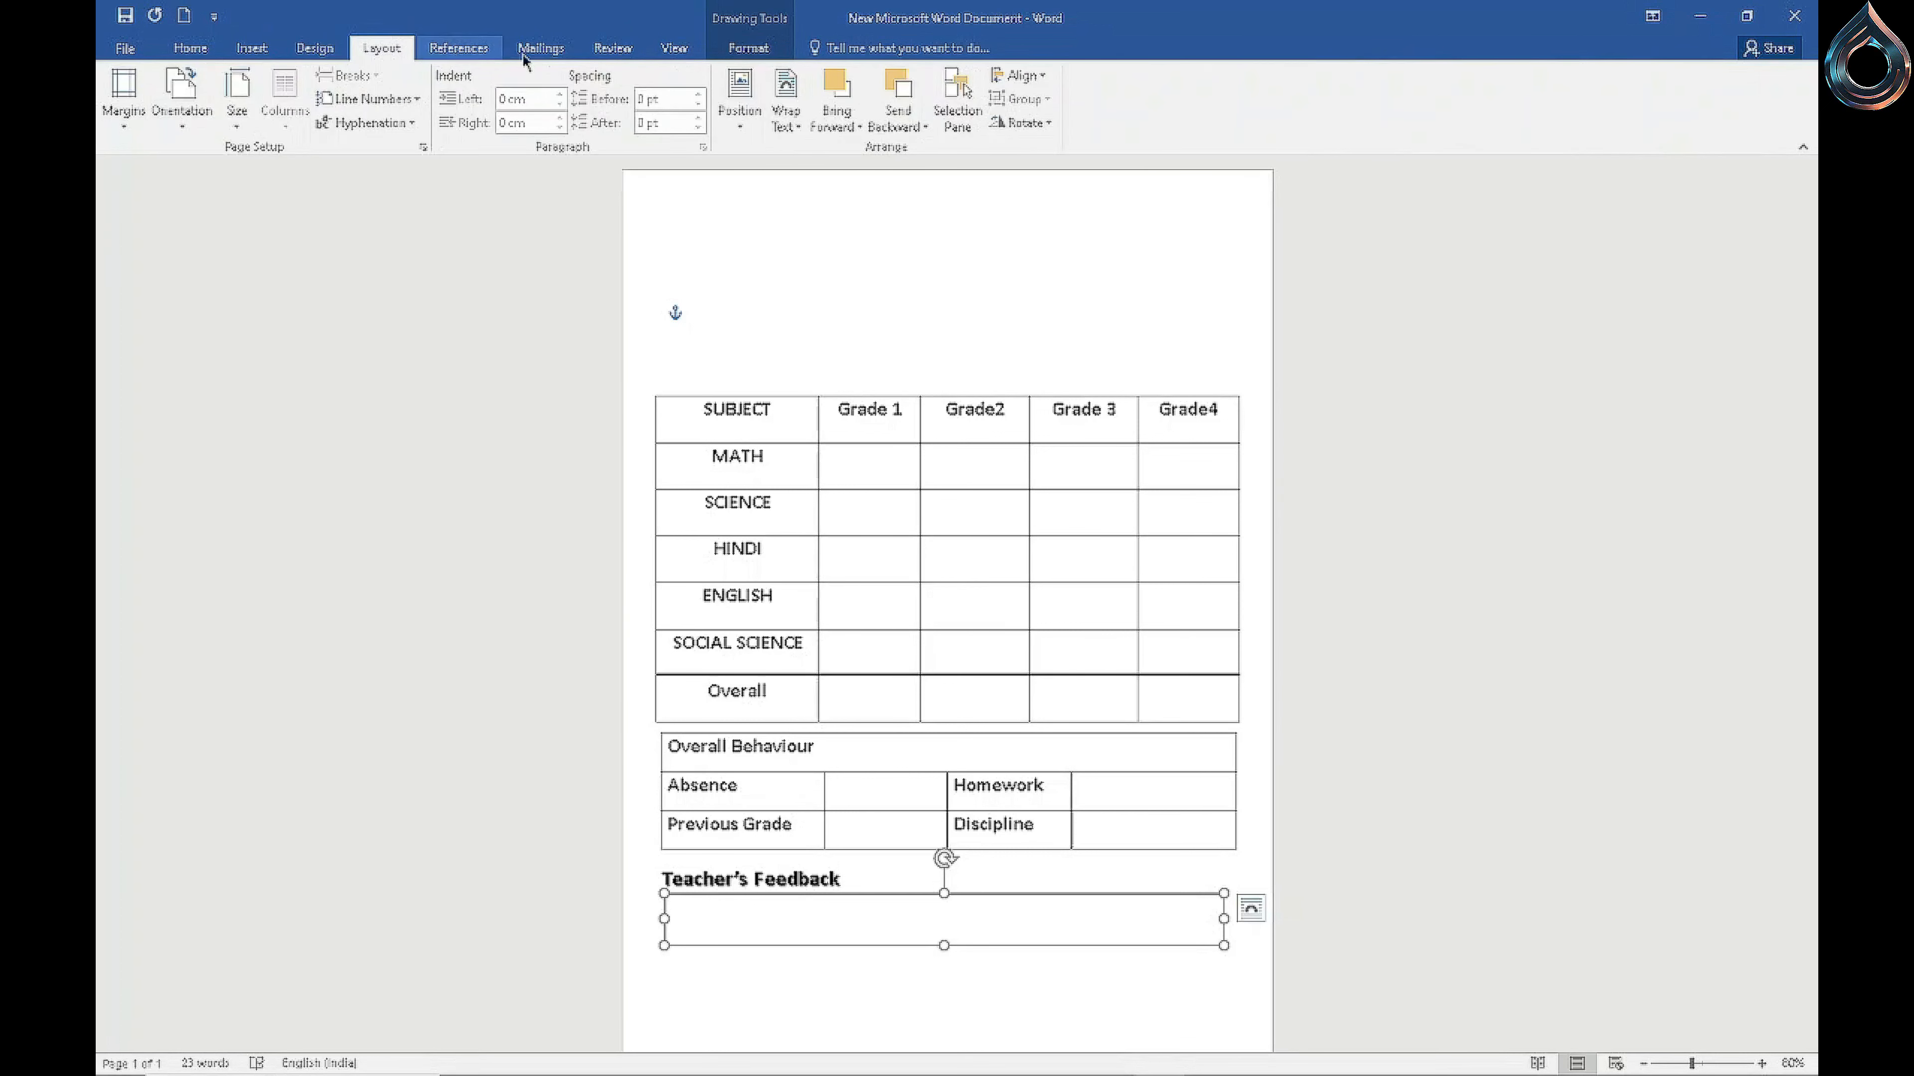
left_click(748, 49)
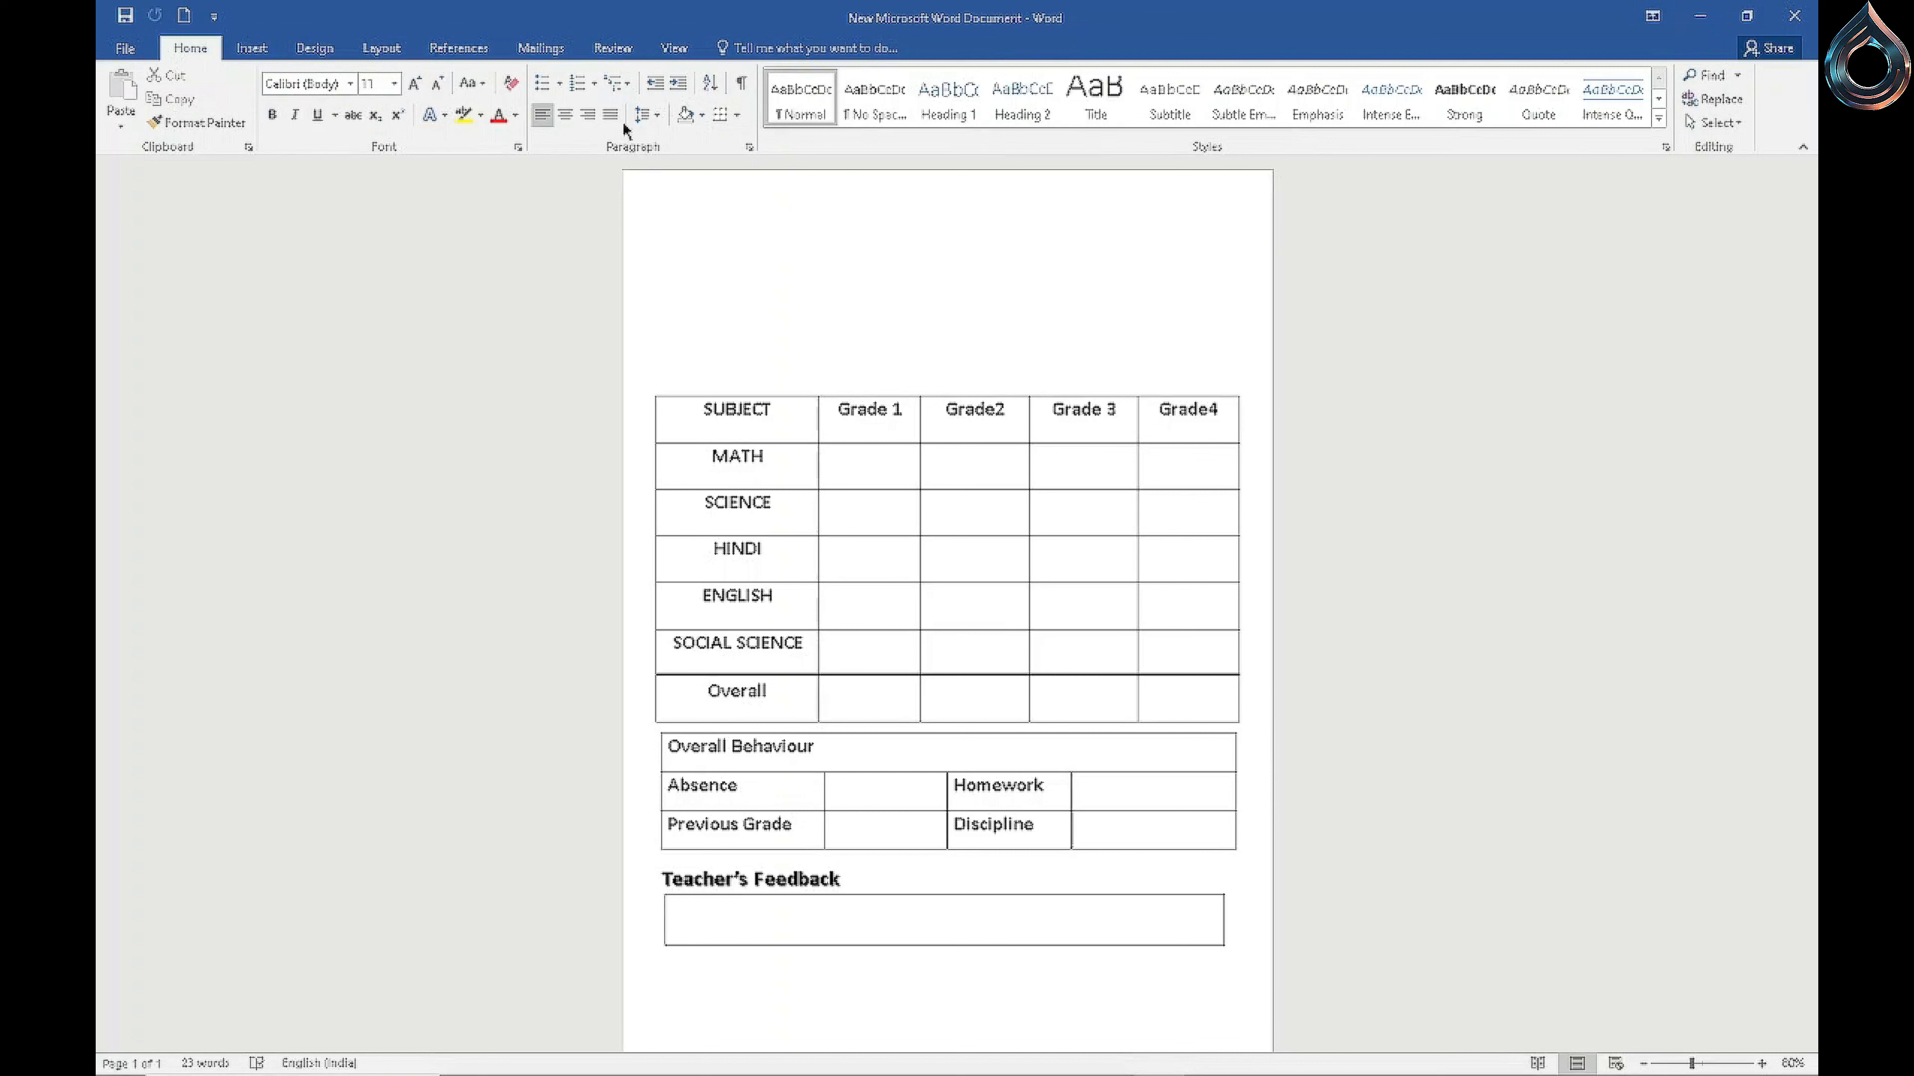
left_click(674, 48)
left_click(640, 52)
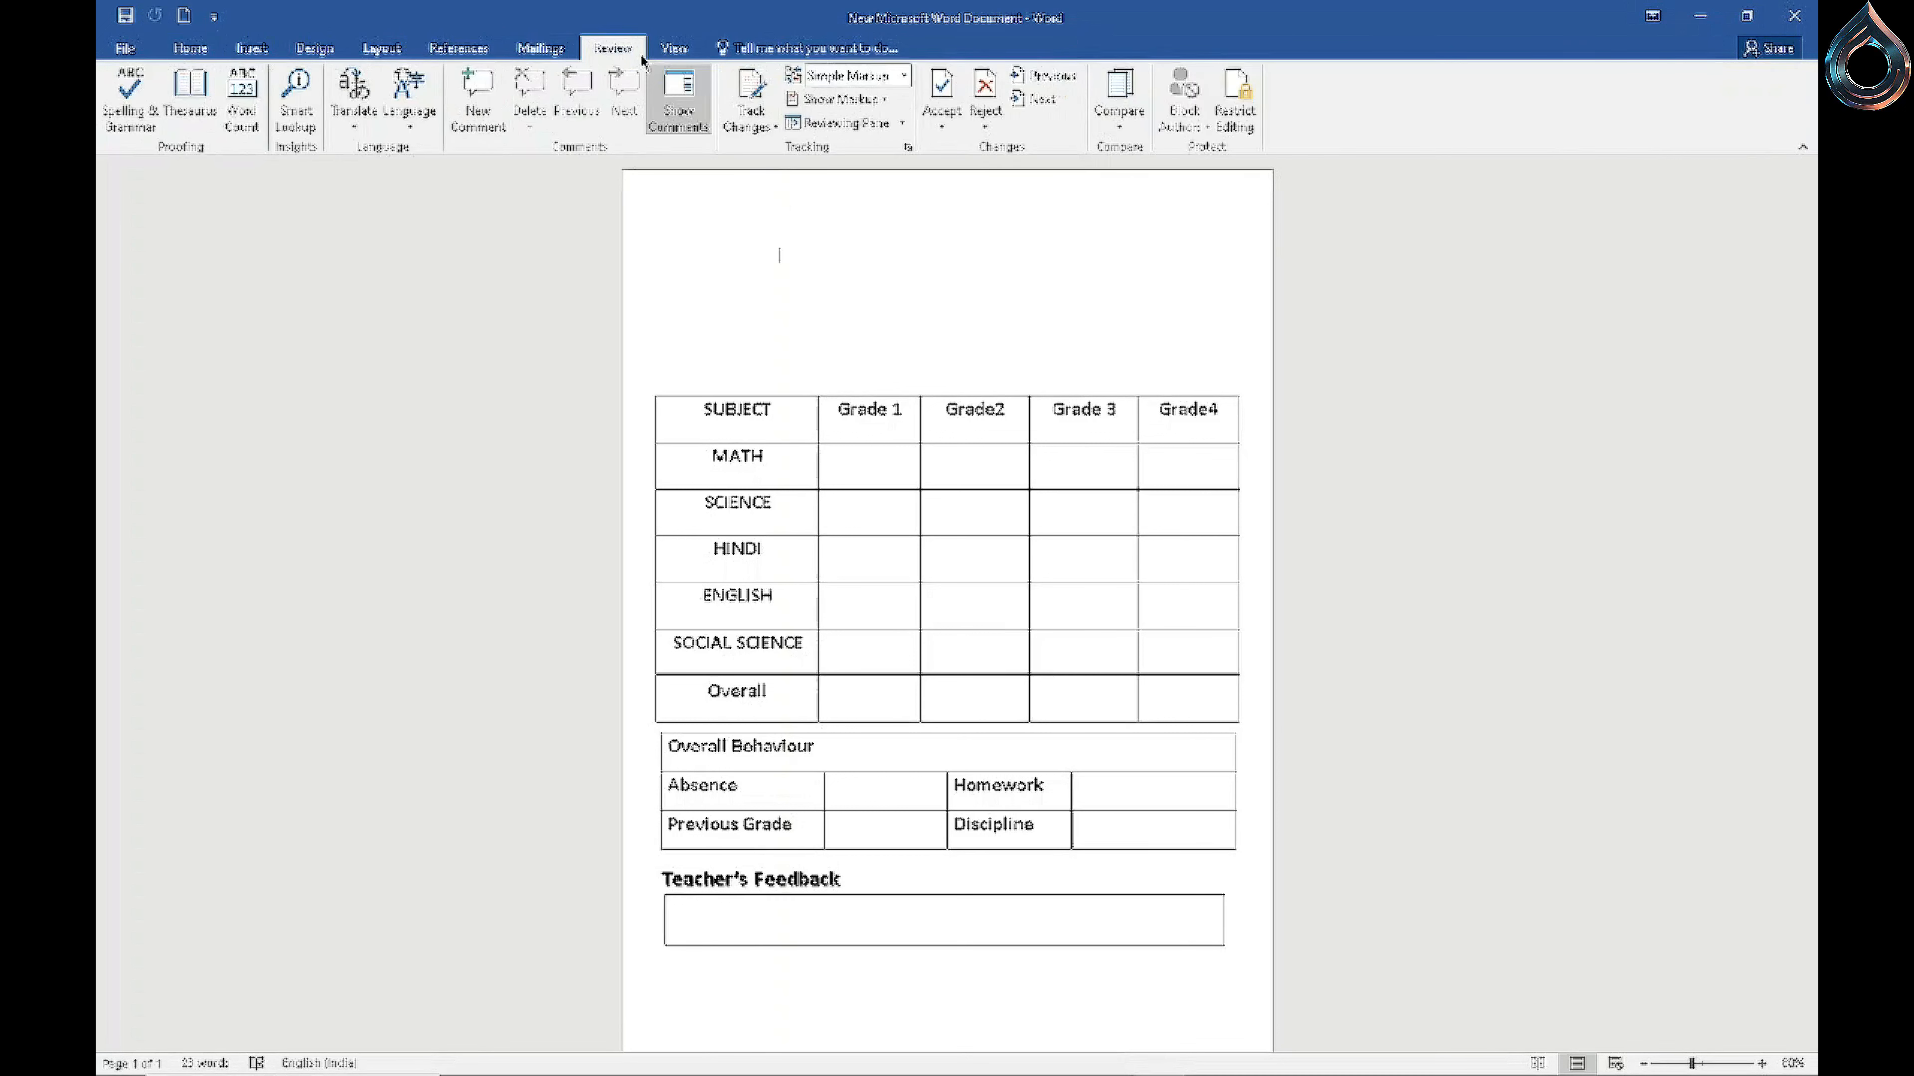
left_click(536, 50)
left_click(385, 48)
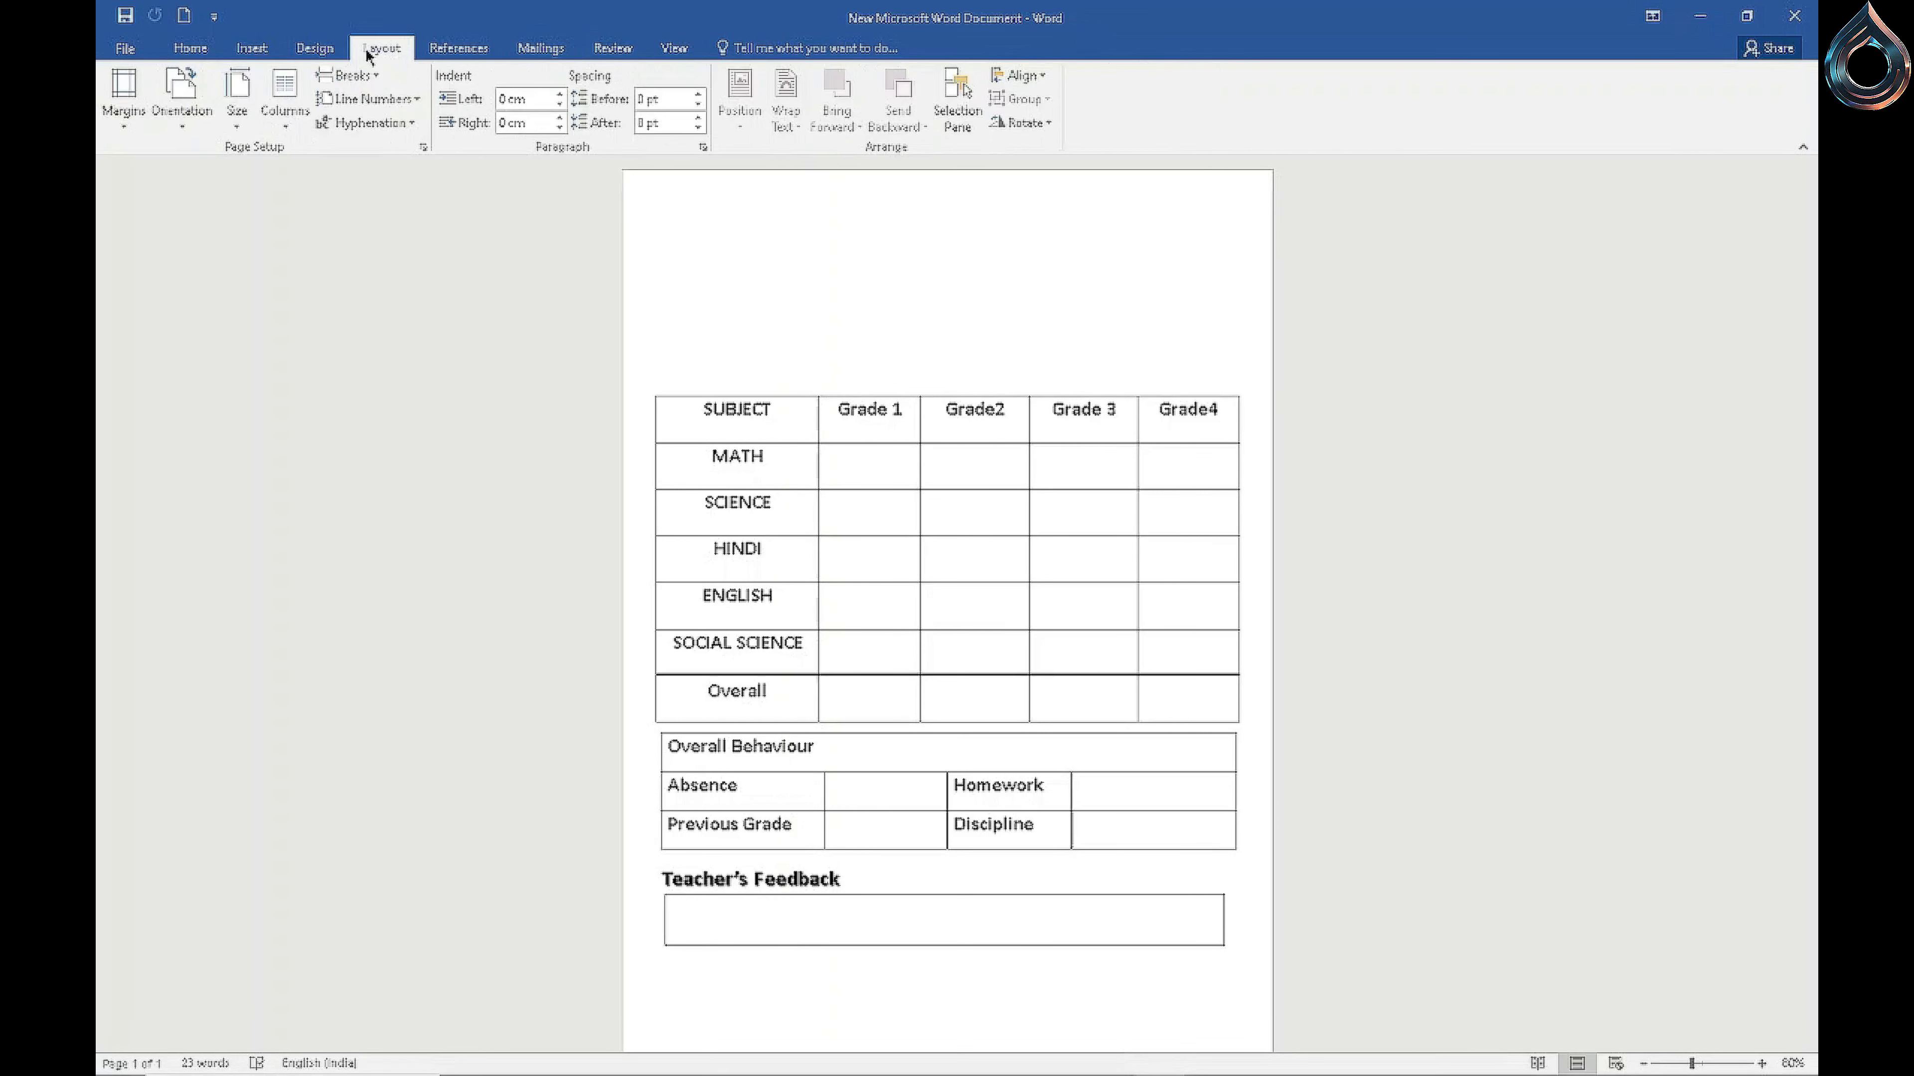
left_click(315, 49)
left_click(256, 48)
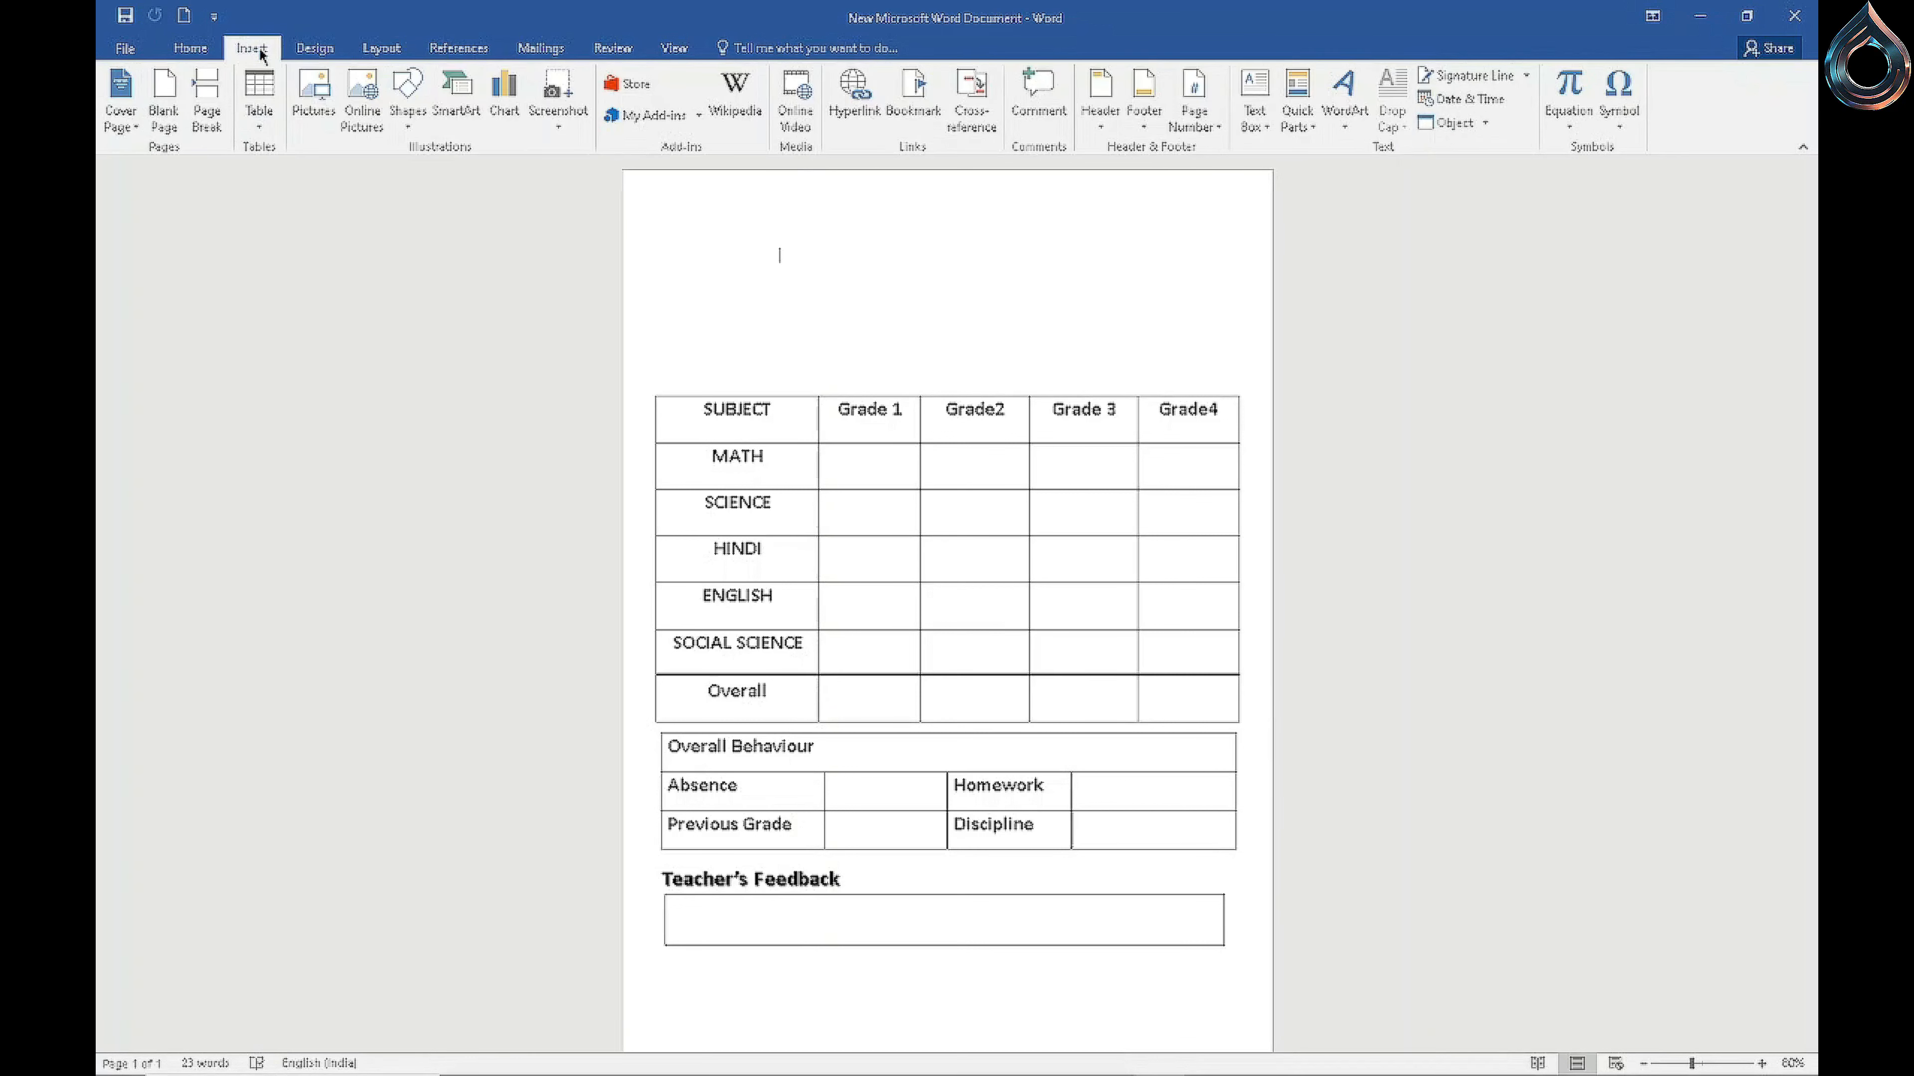
left_click(194, 49)
Step: Shade the subject table's entire header row, from SUBJECT to Grade4, with the standard light blue
left_click(675, 426)
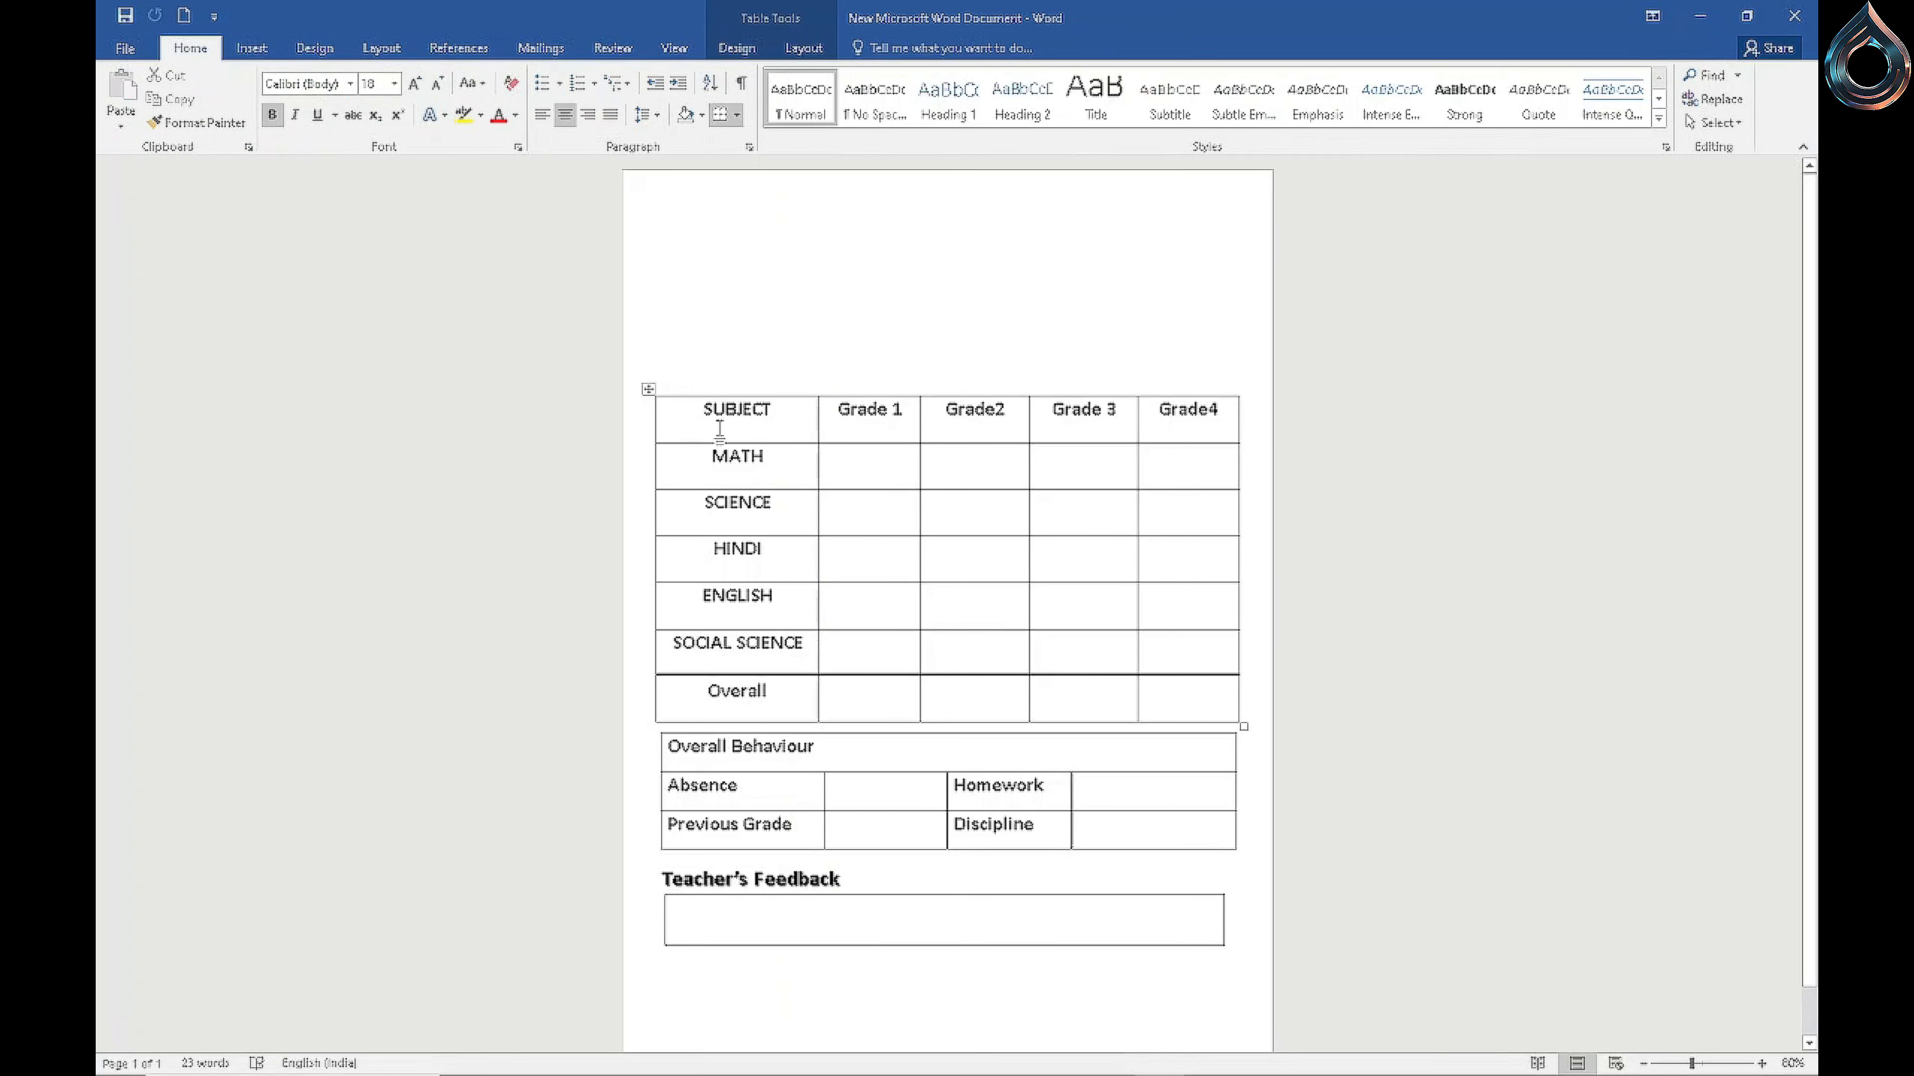
left_click(804, 49)
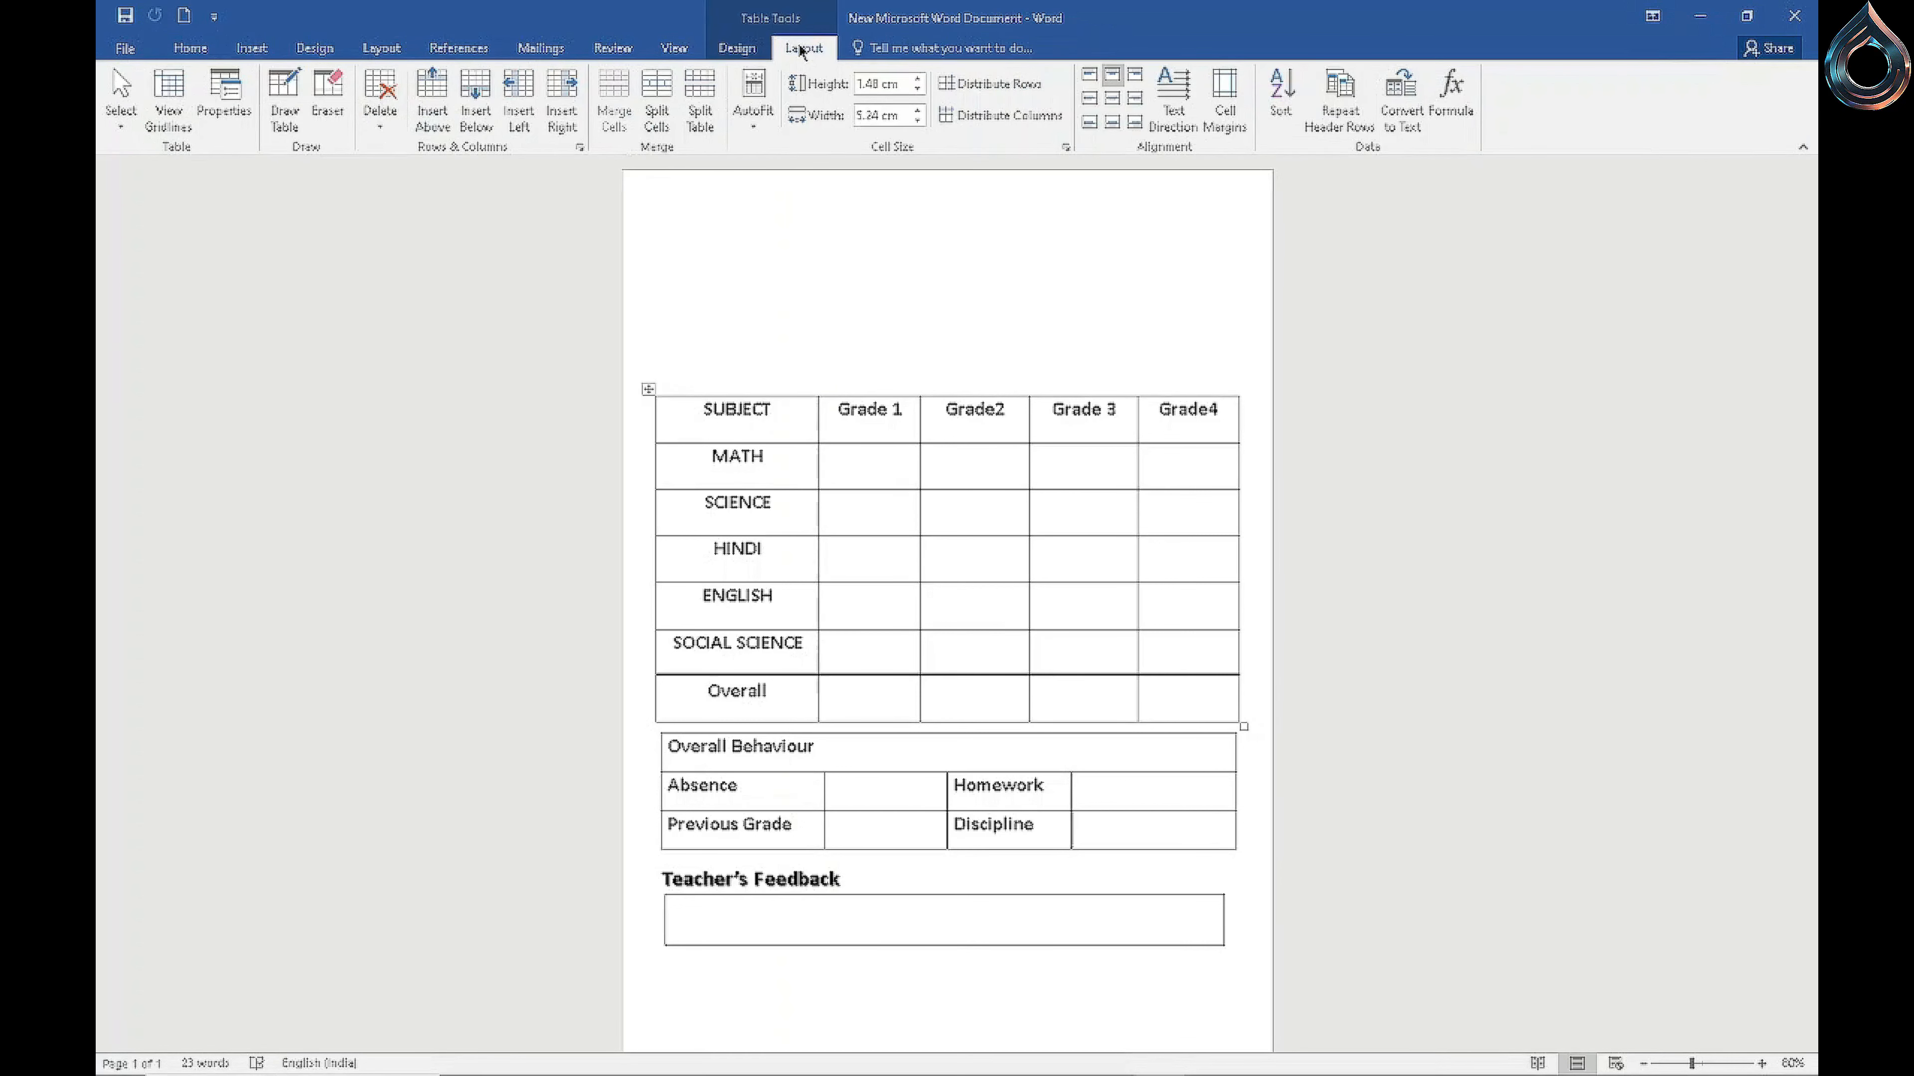
left_click(734, 48)
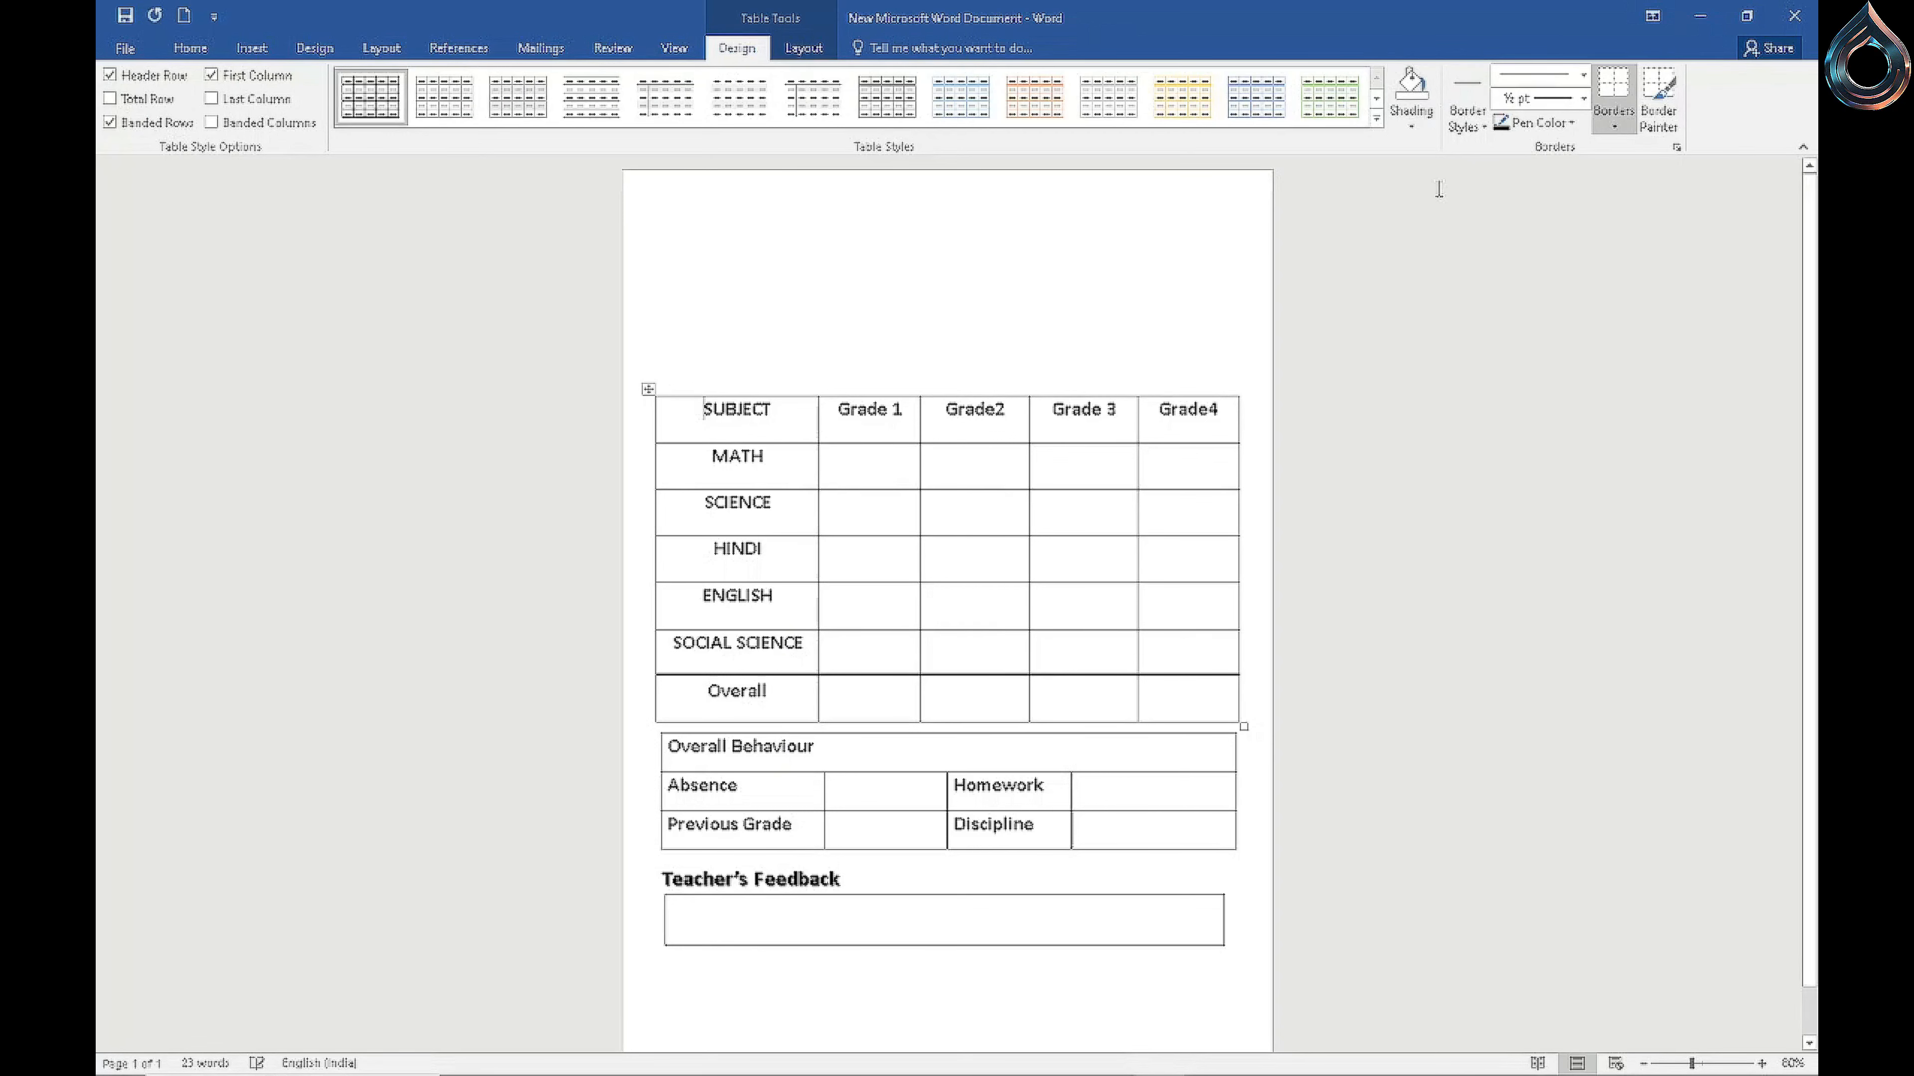
left_click(1411, 125)
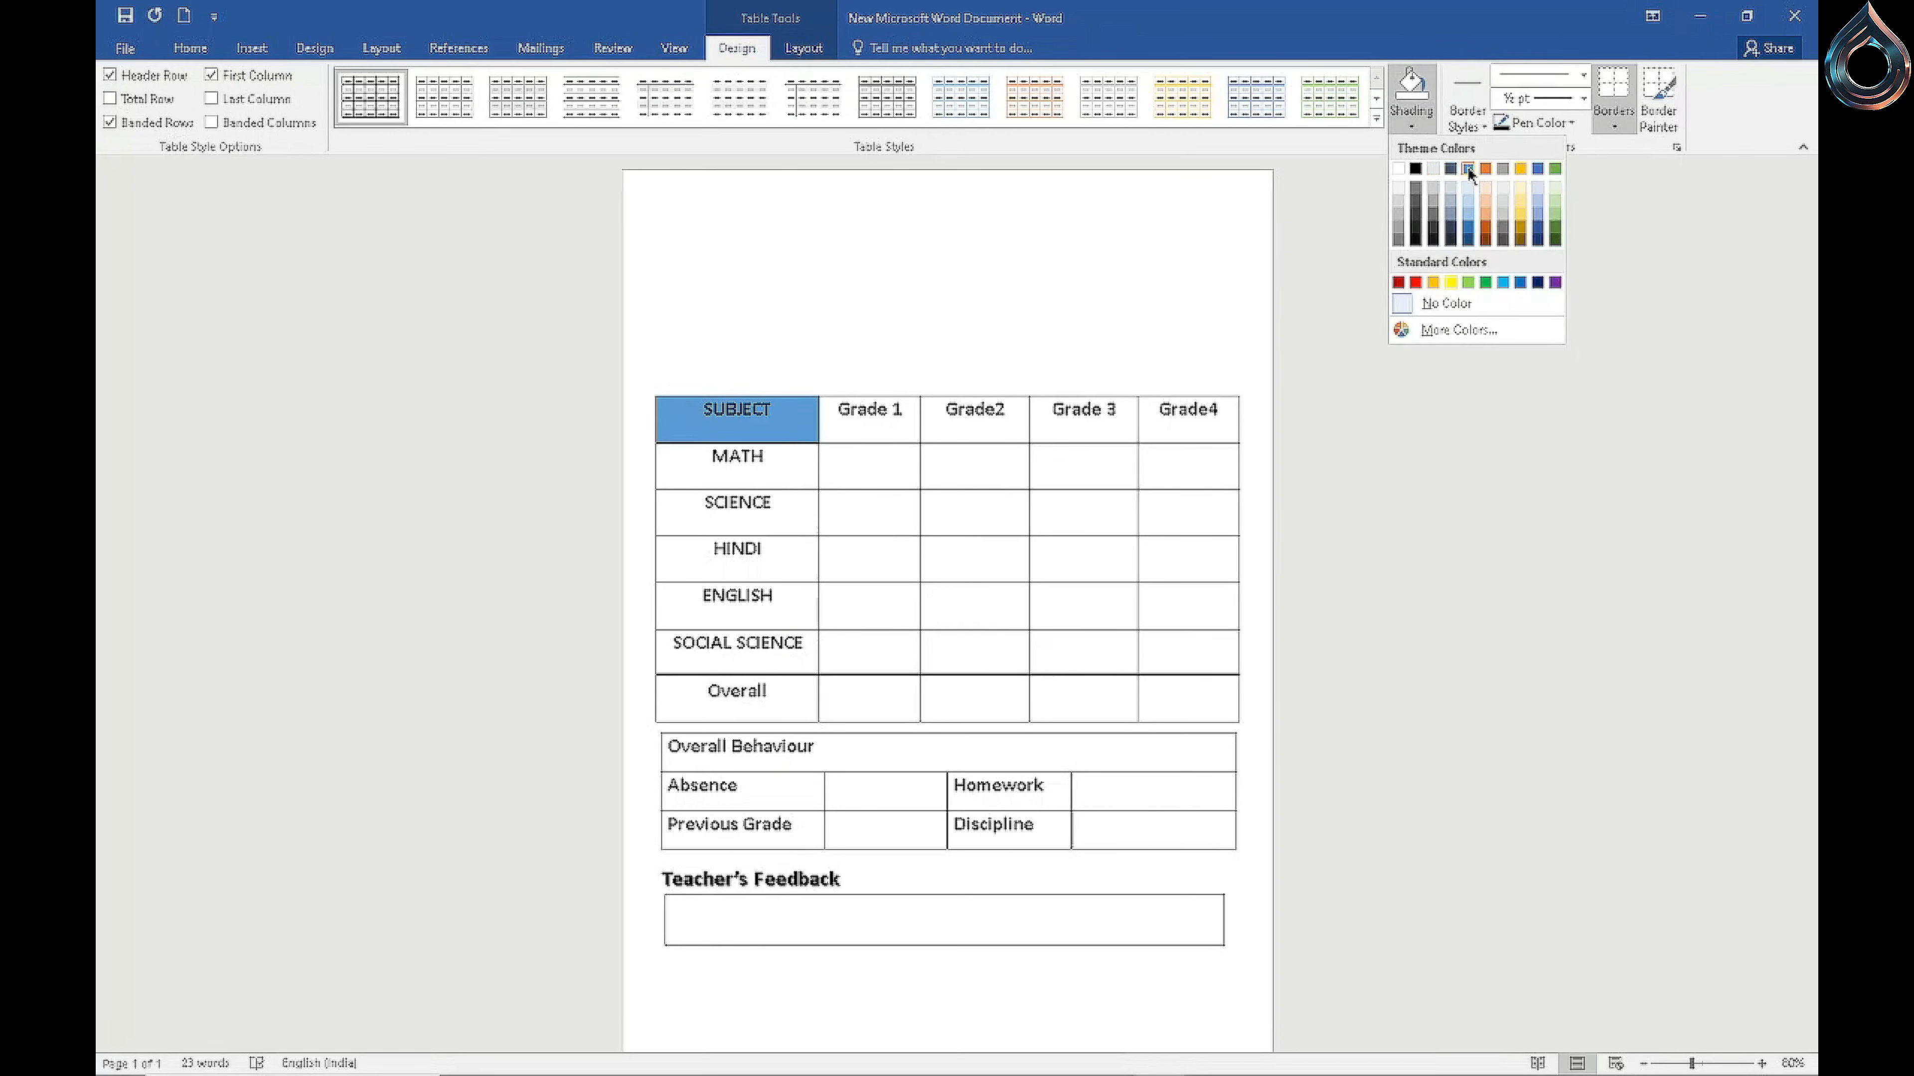
left_click(1504, 283)
left_click_drag(896, 438, 1165, 435)
left_click(1412, 125)
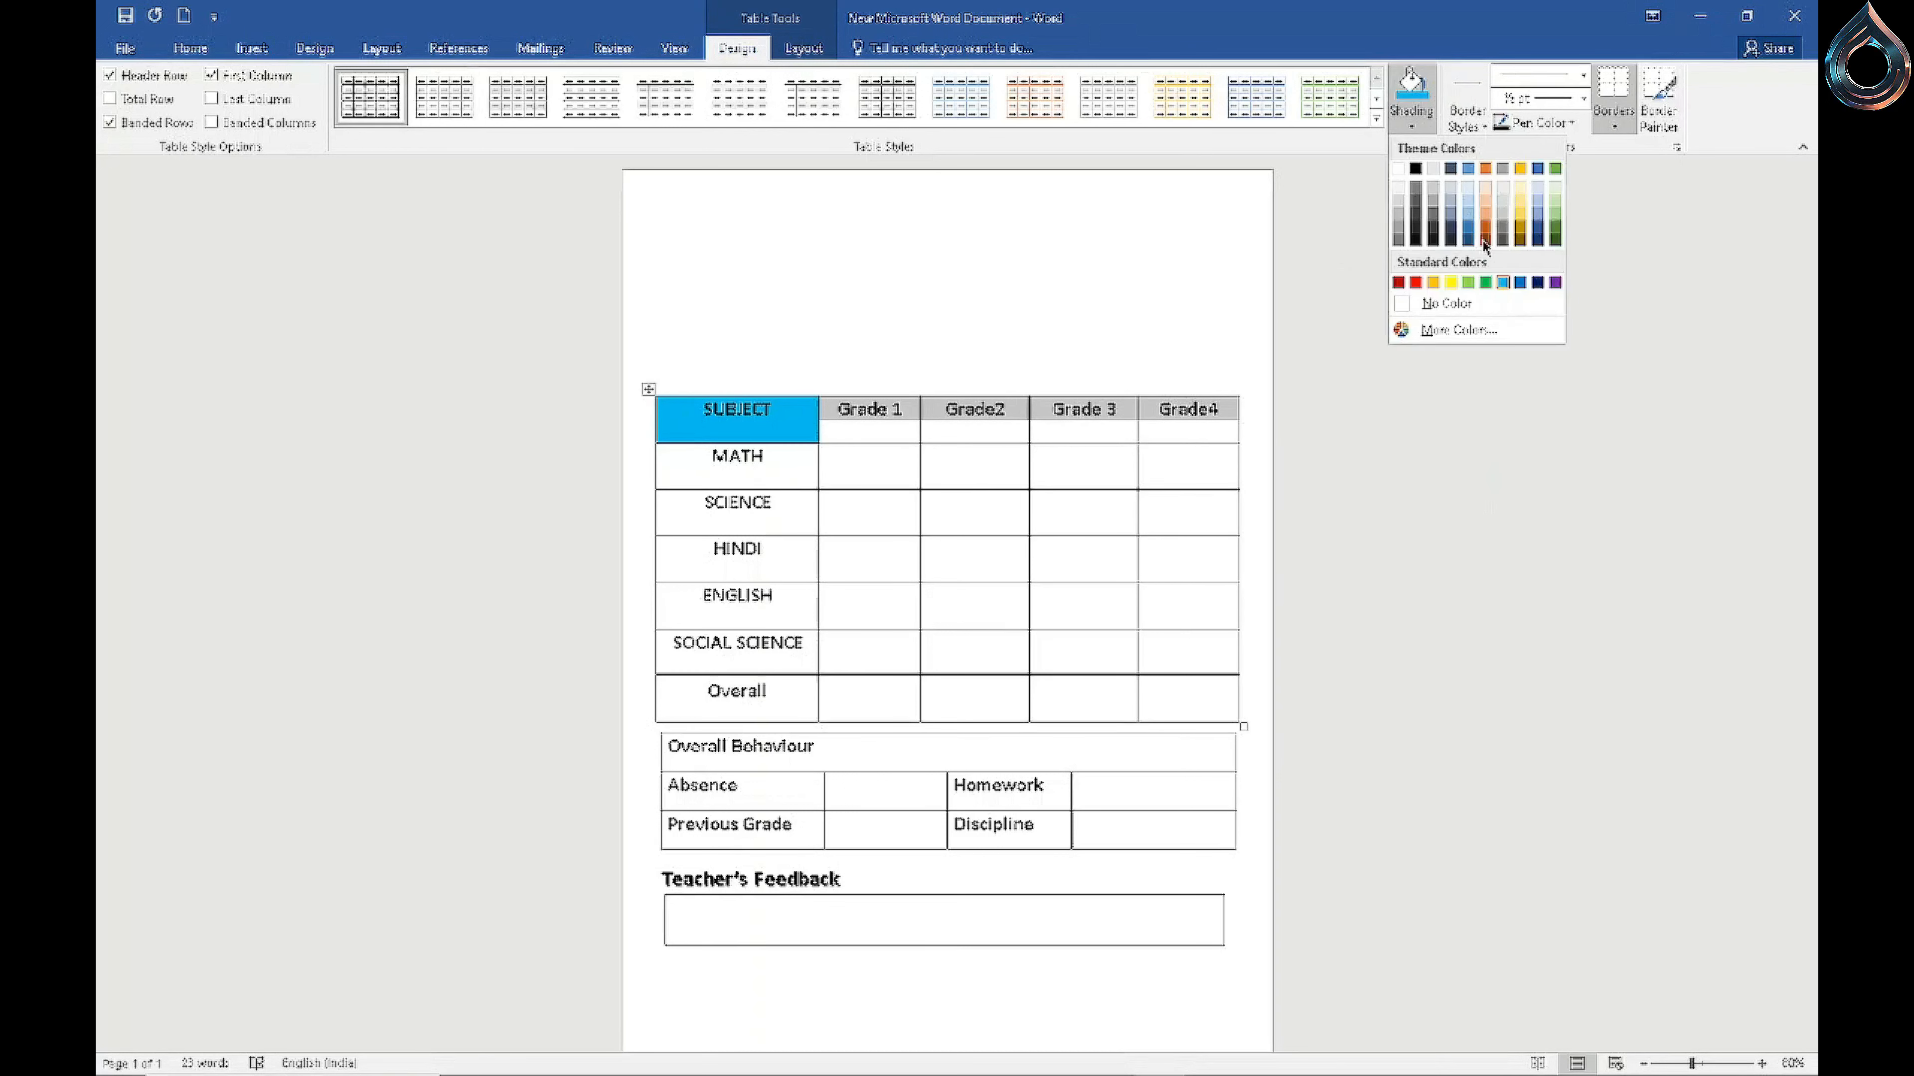
left_click(1503, 282)
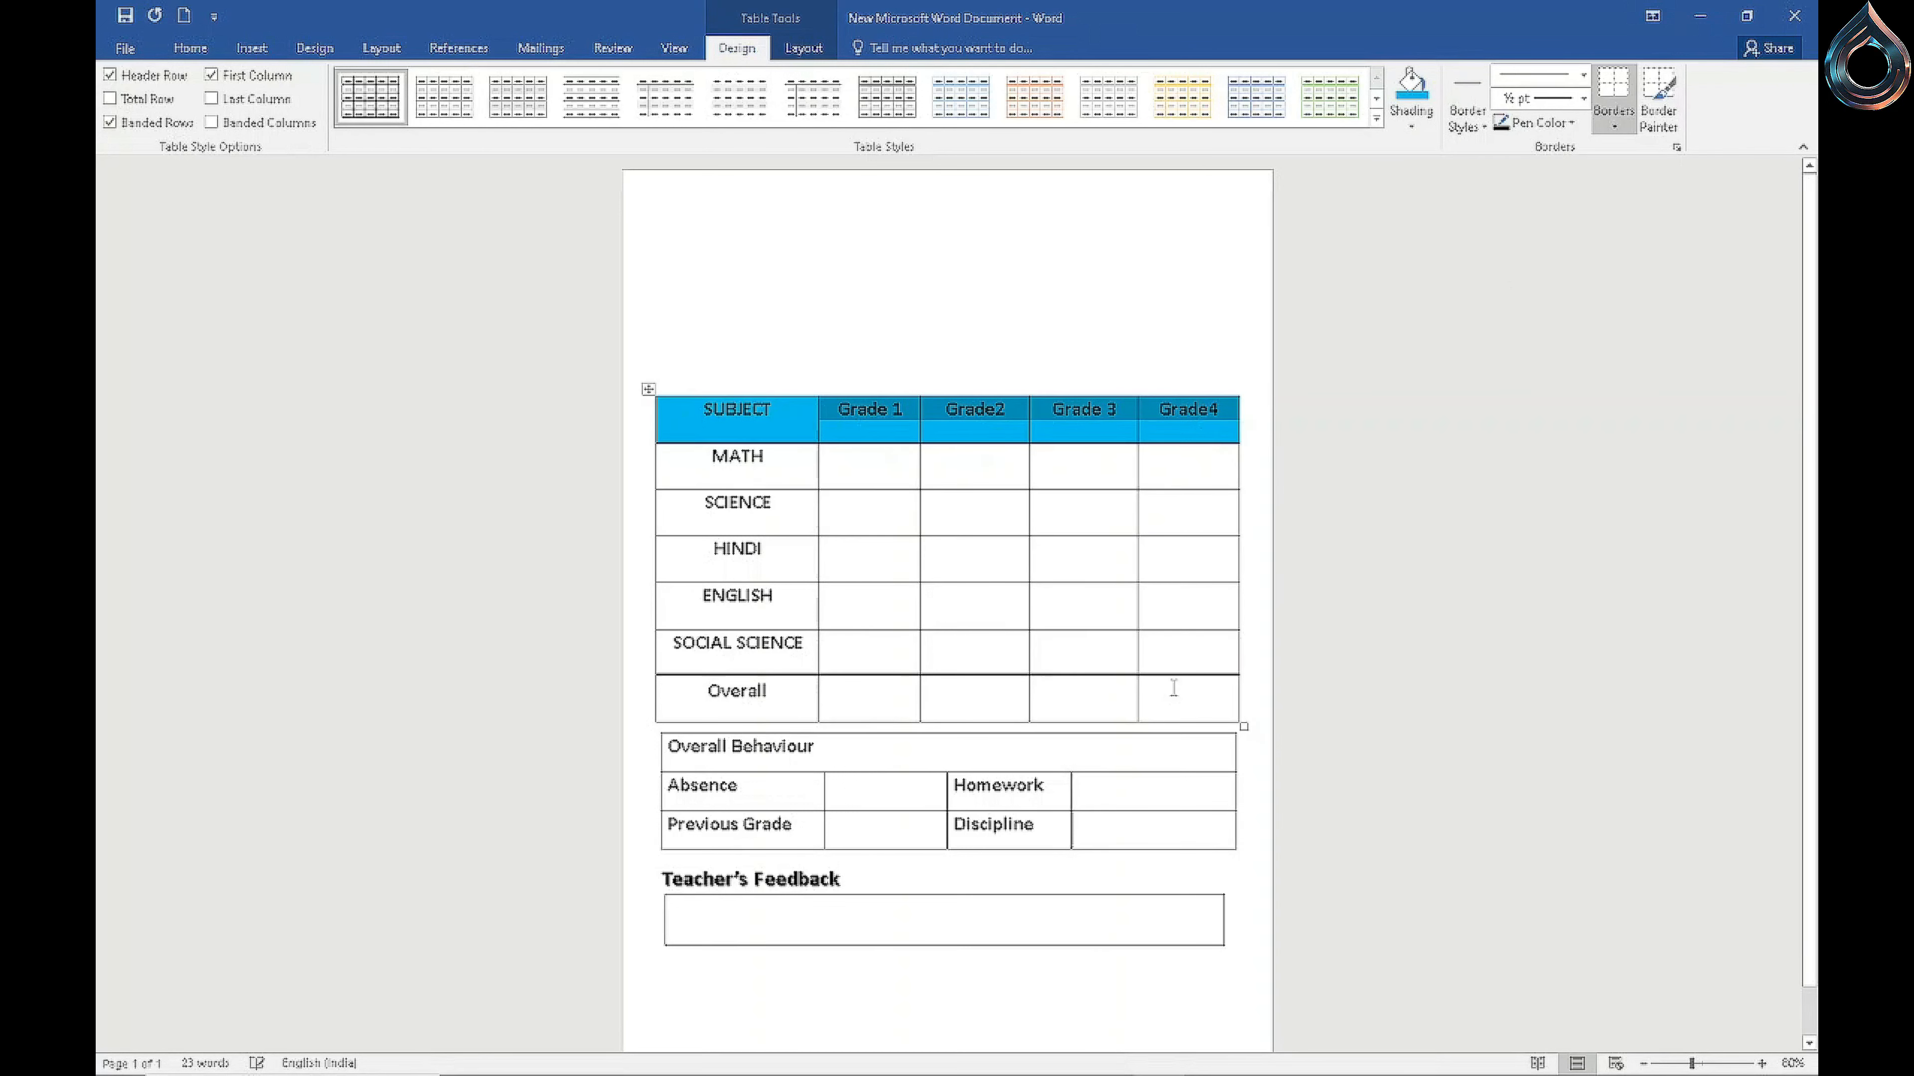
Step: Shade the Overall Behaviour heading row with the orange theme color
left_click(919, 760)
left_click(1413, 126)
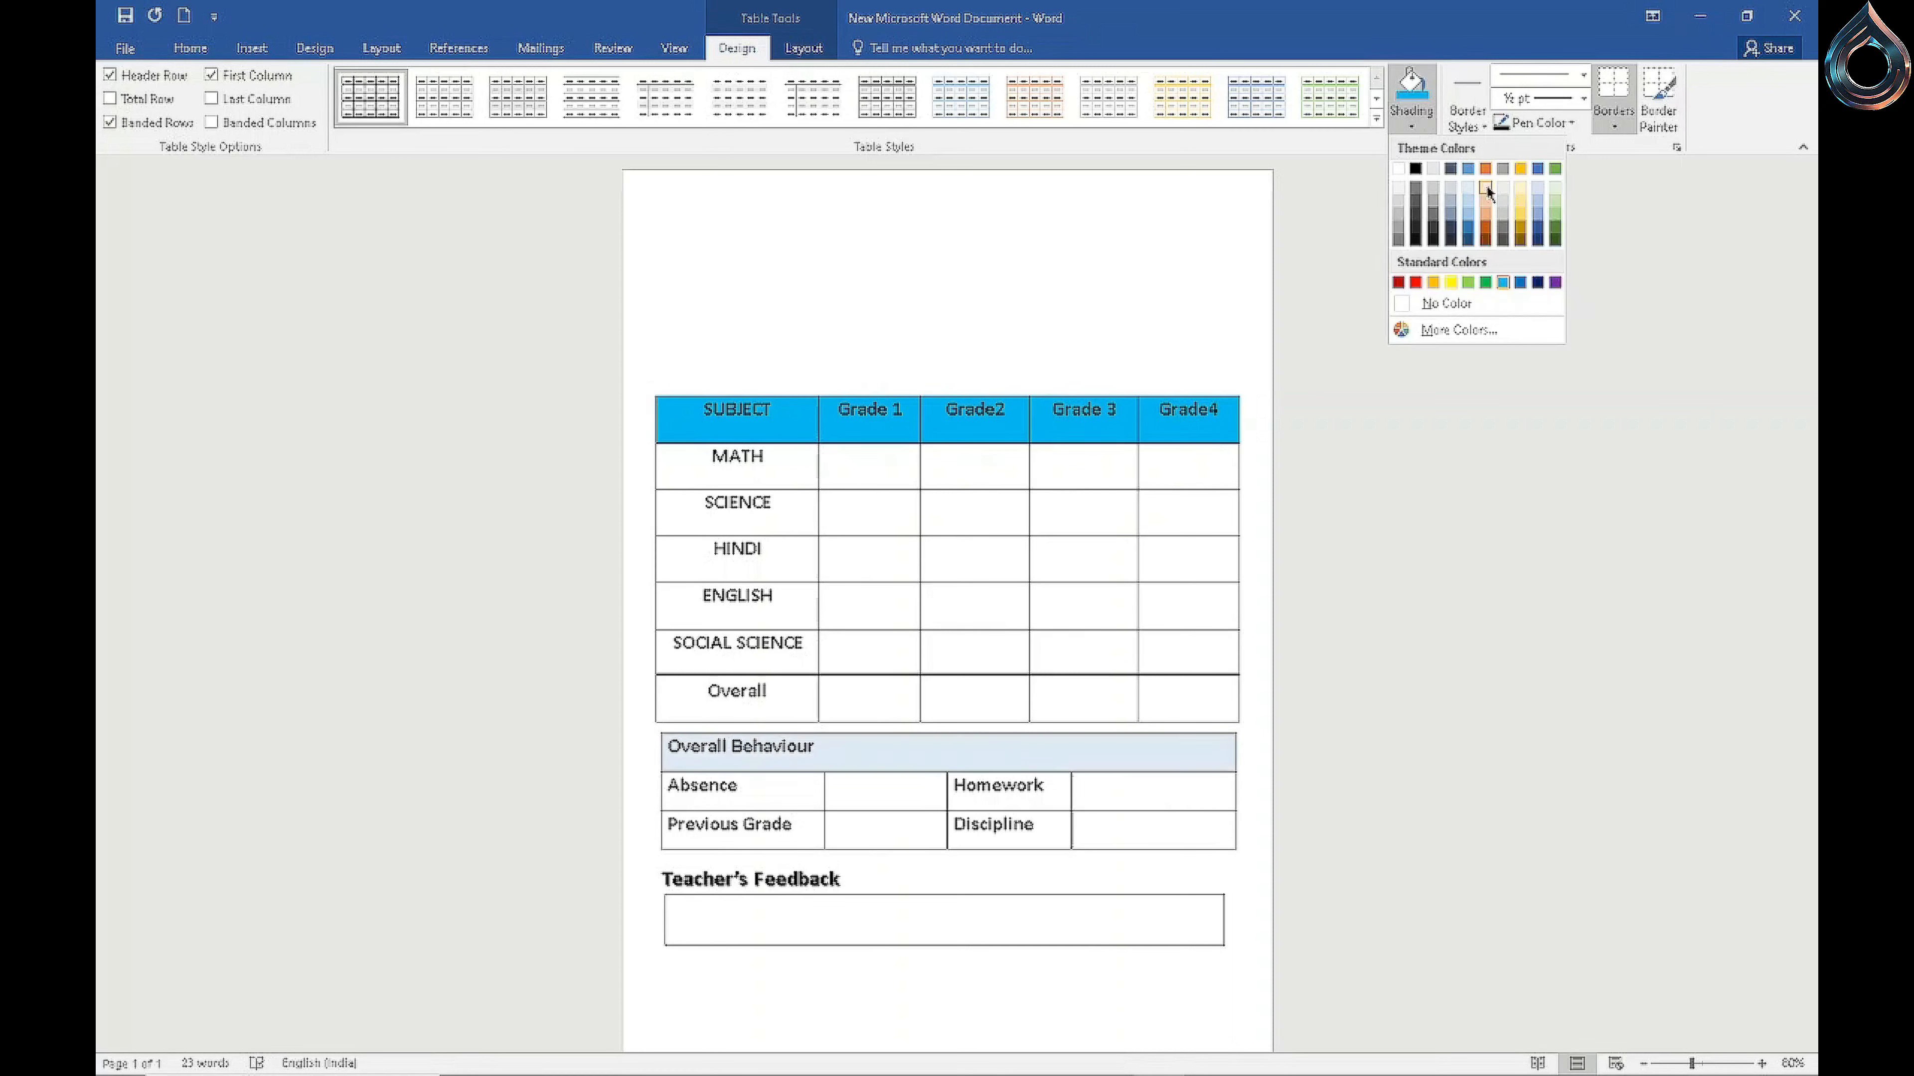
left_click(1486, 169)
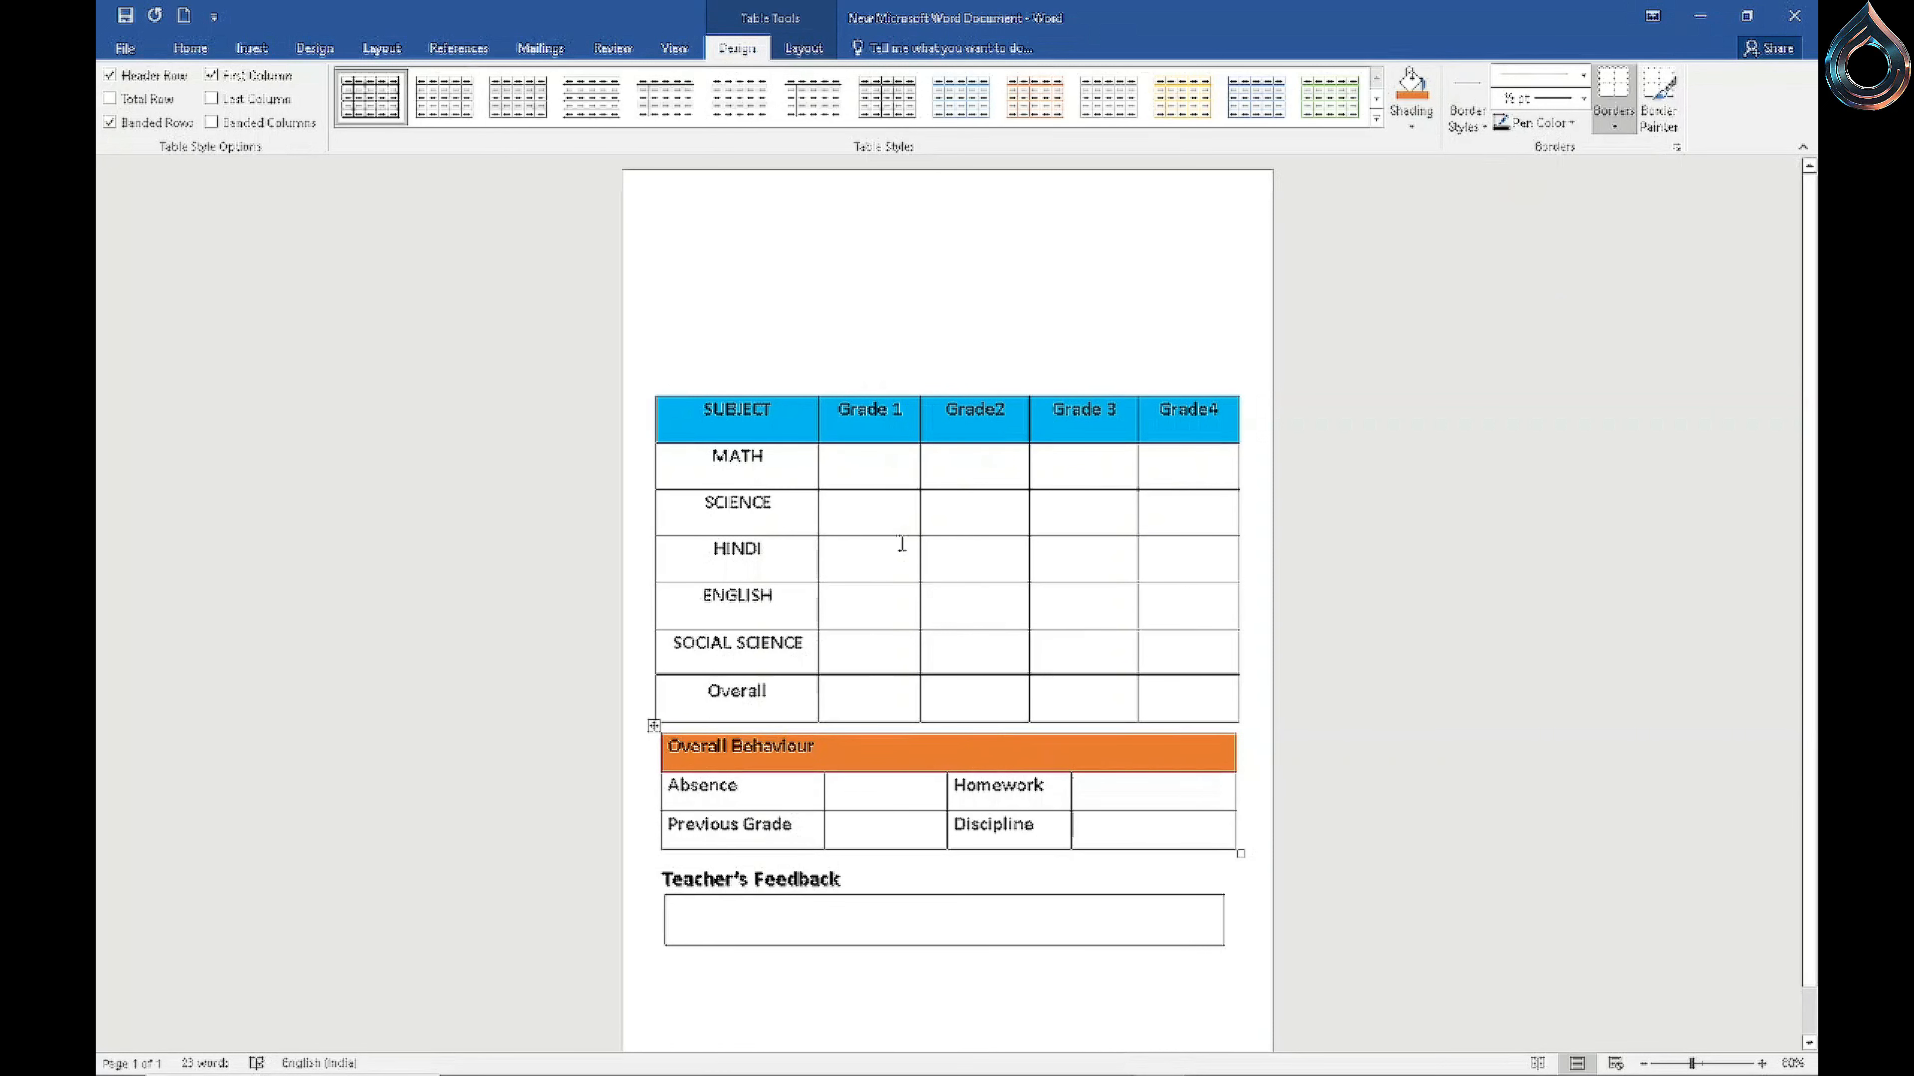
Step: Shade the subject table's rows from MATH to Overall with the lightest green theme tint
left_click_drag(693, 462, 1160, 702)
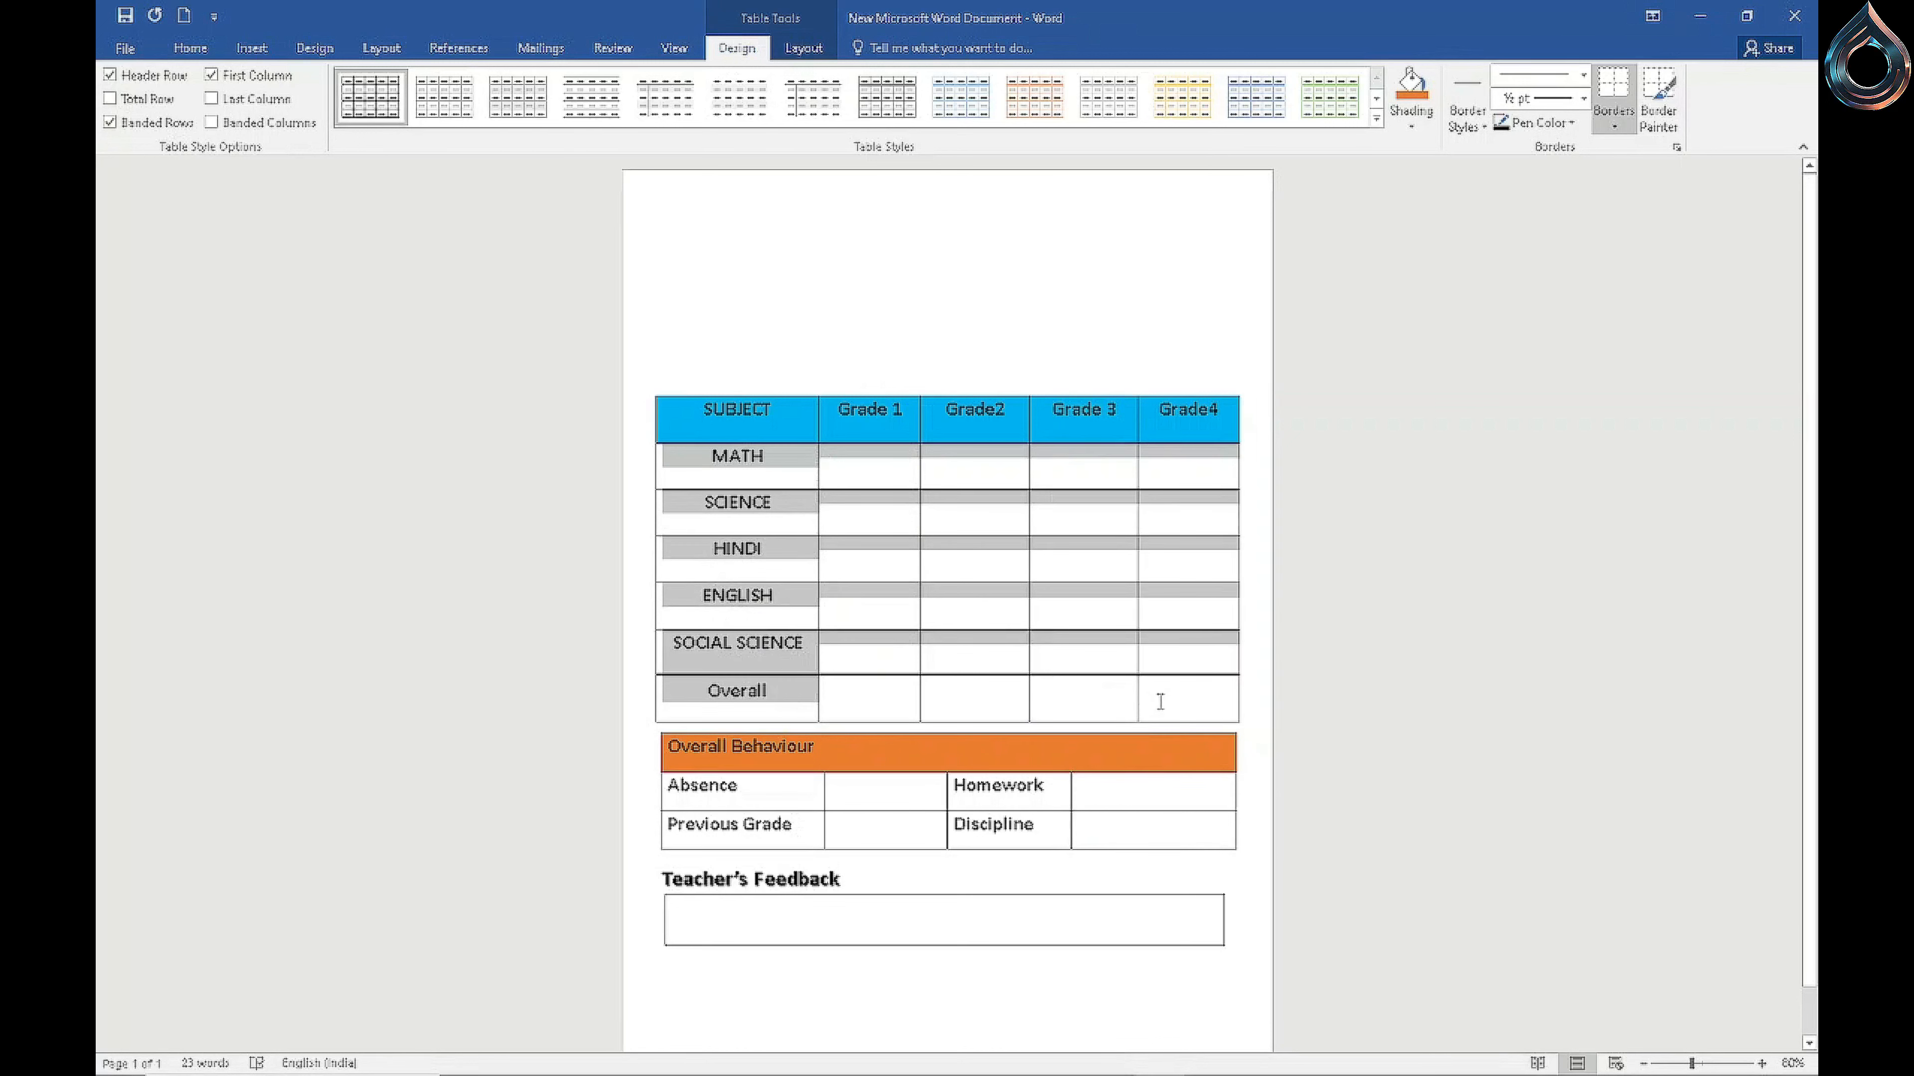
left_click(1413, 126)
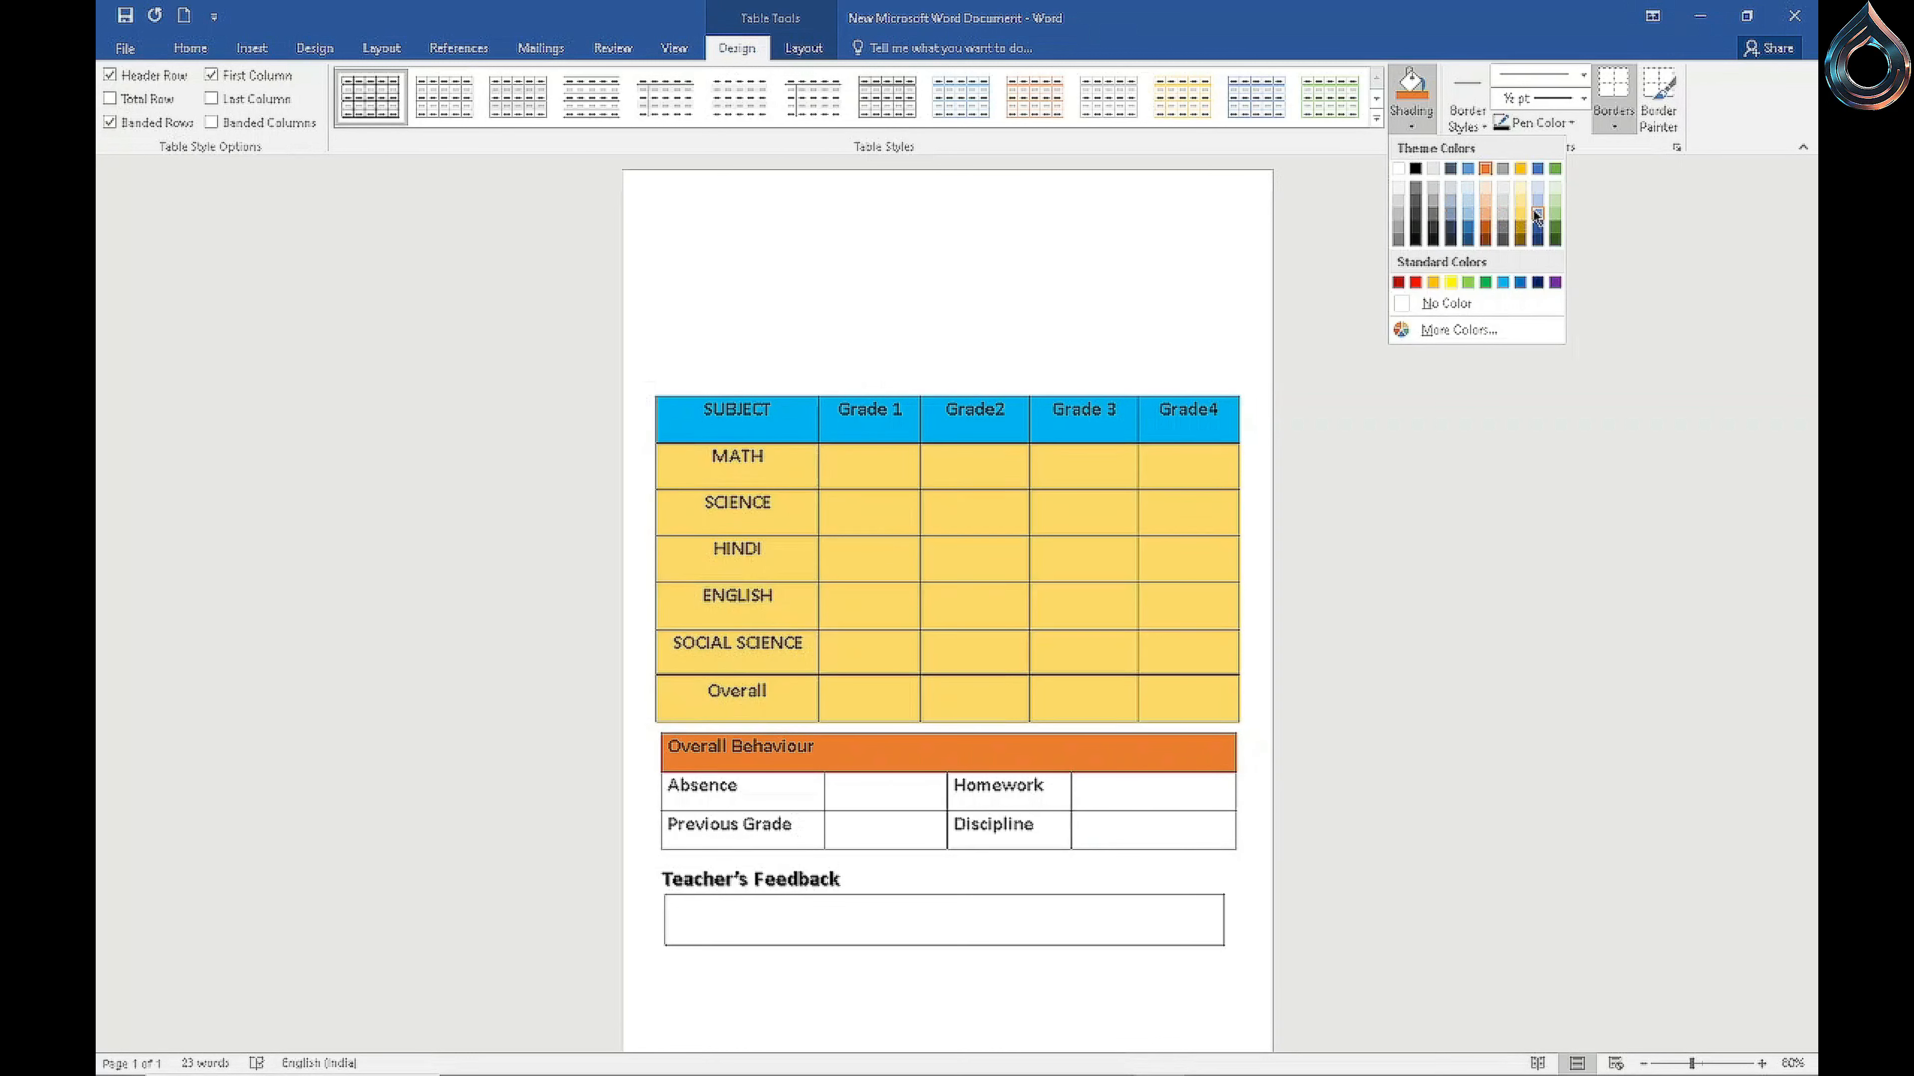
left_click(1554, 191)
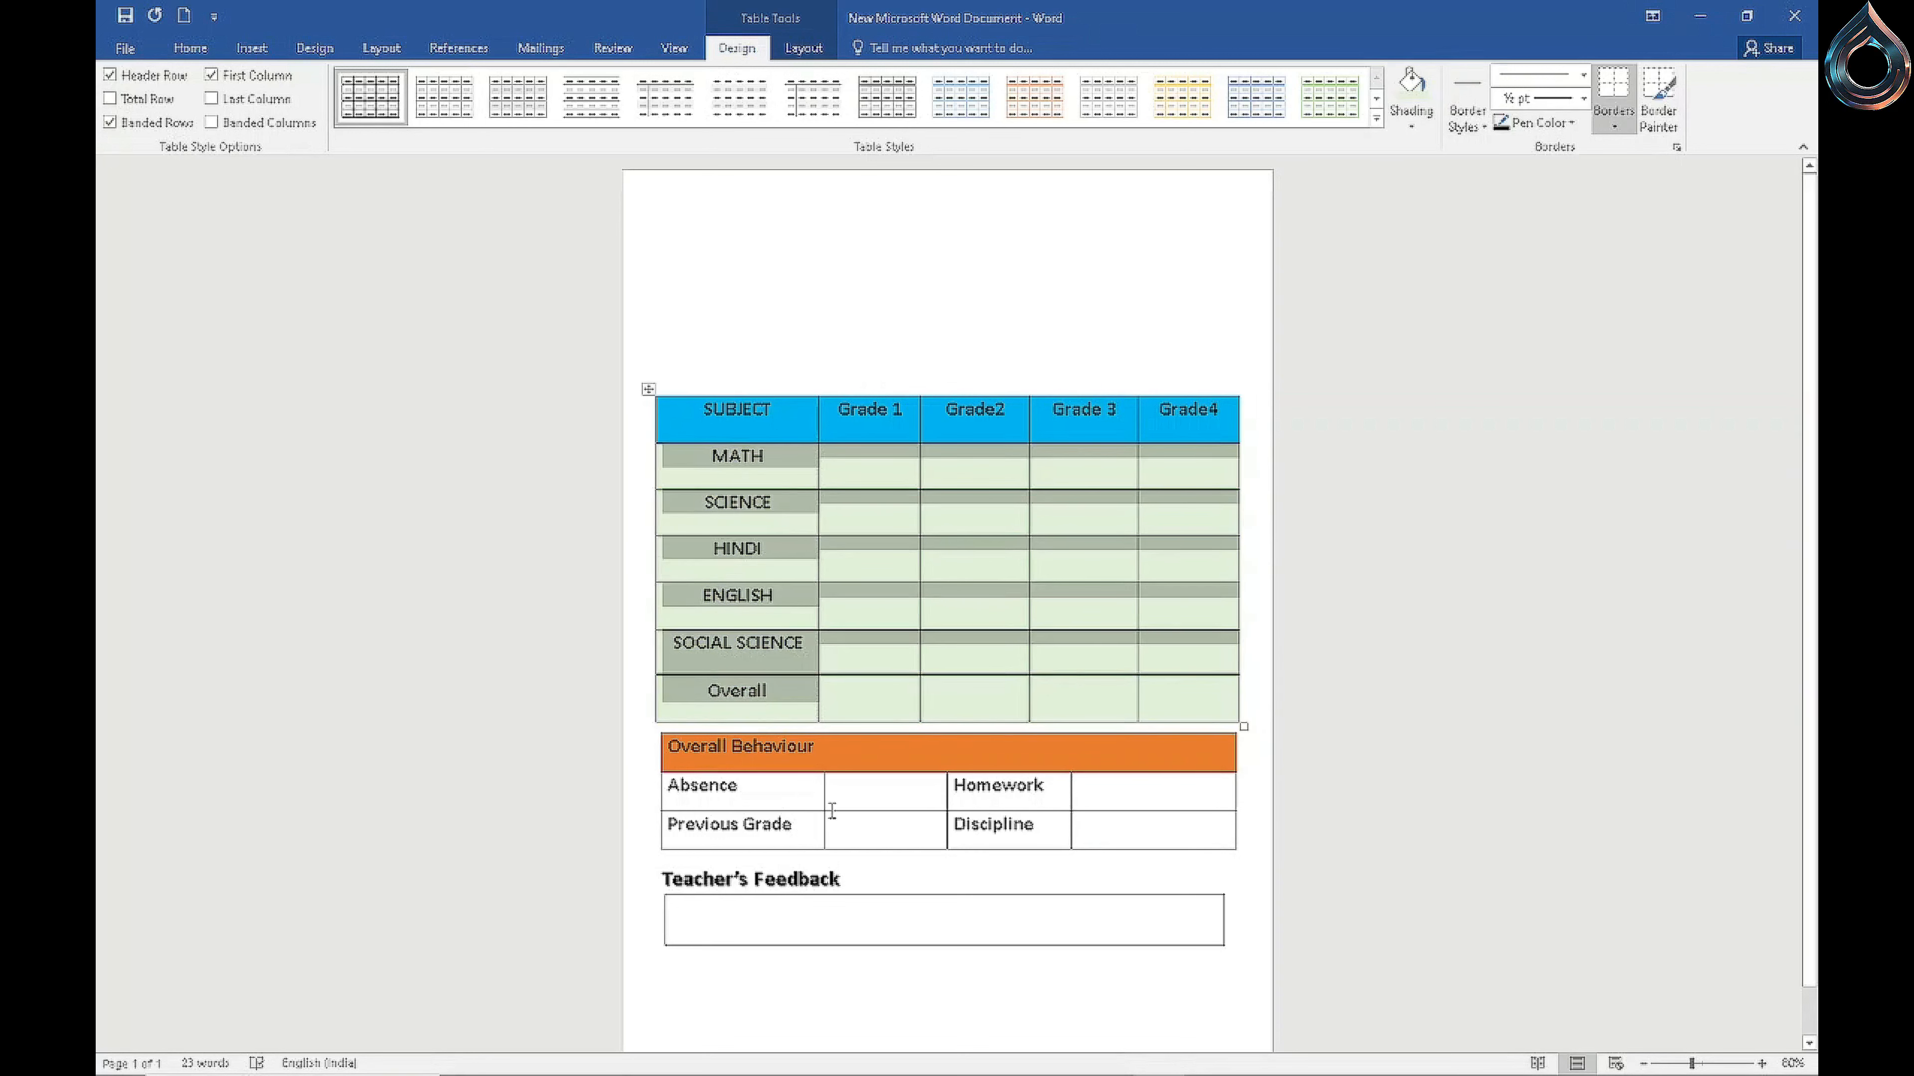
Step: Shade the two rows below the Overall Behaviour heading with the base green theme color
left_click_drag(833, 811, 1243, 837)
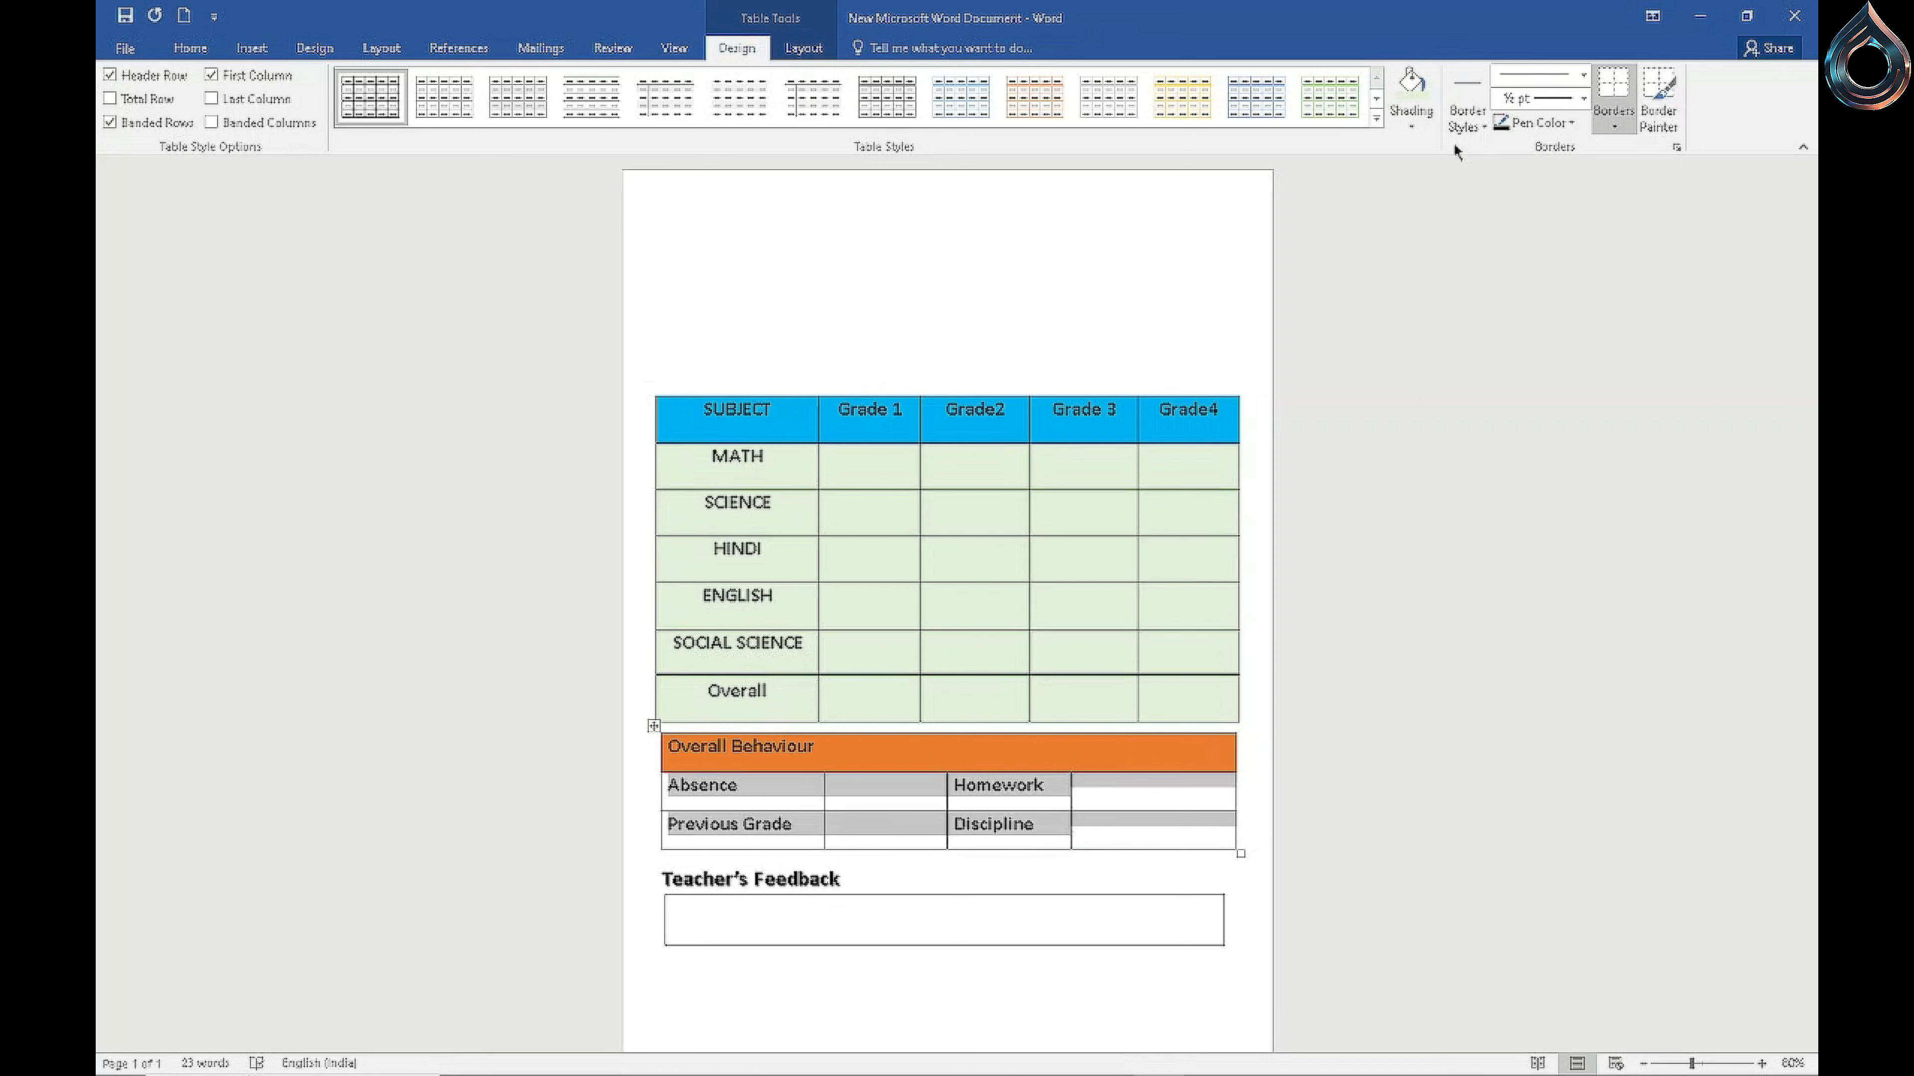
left_click(1411, 124)
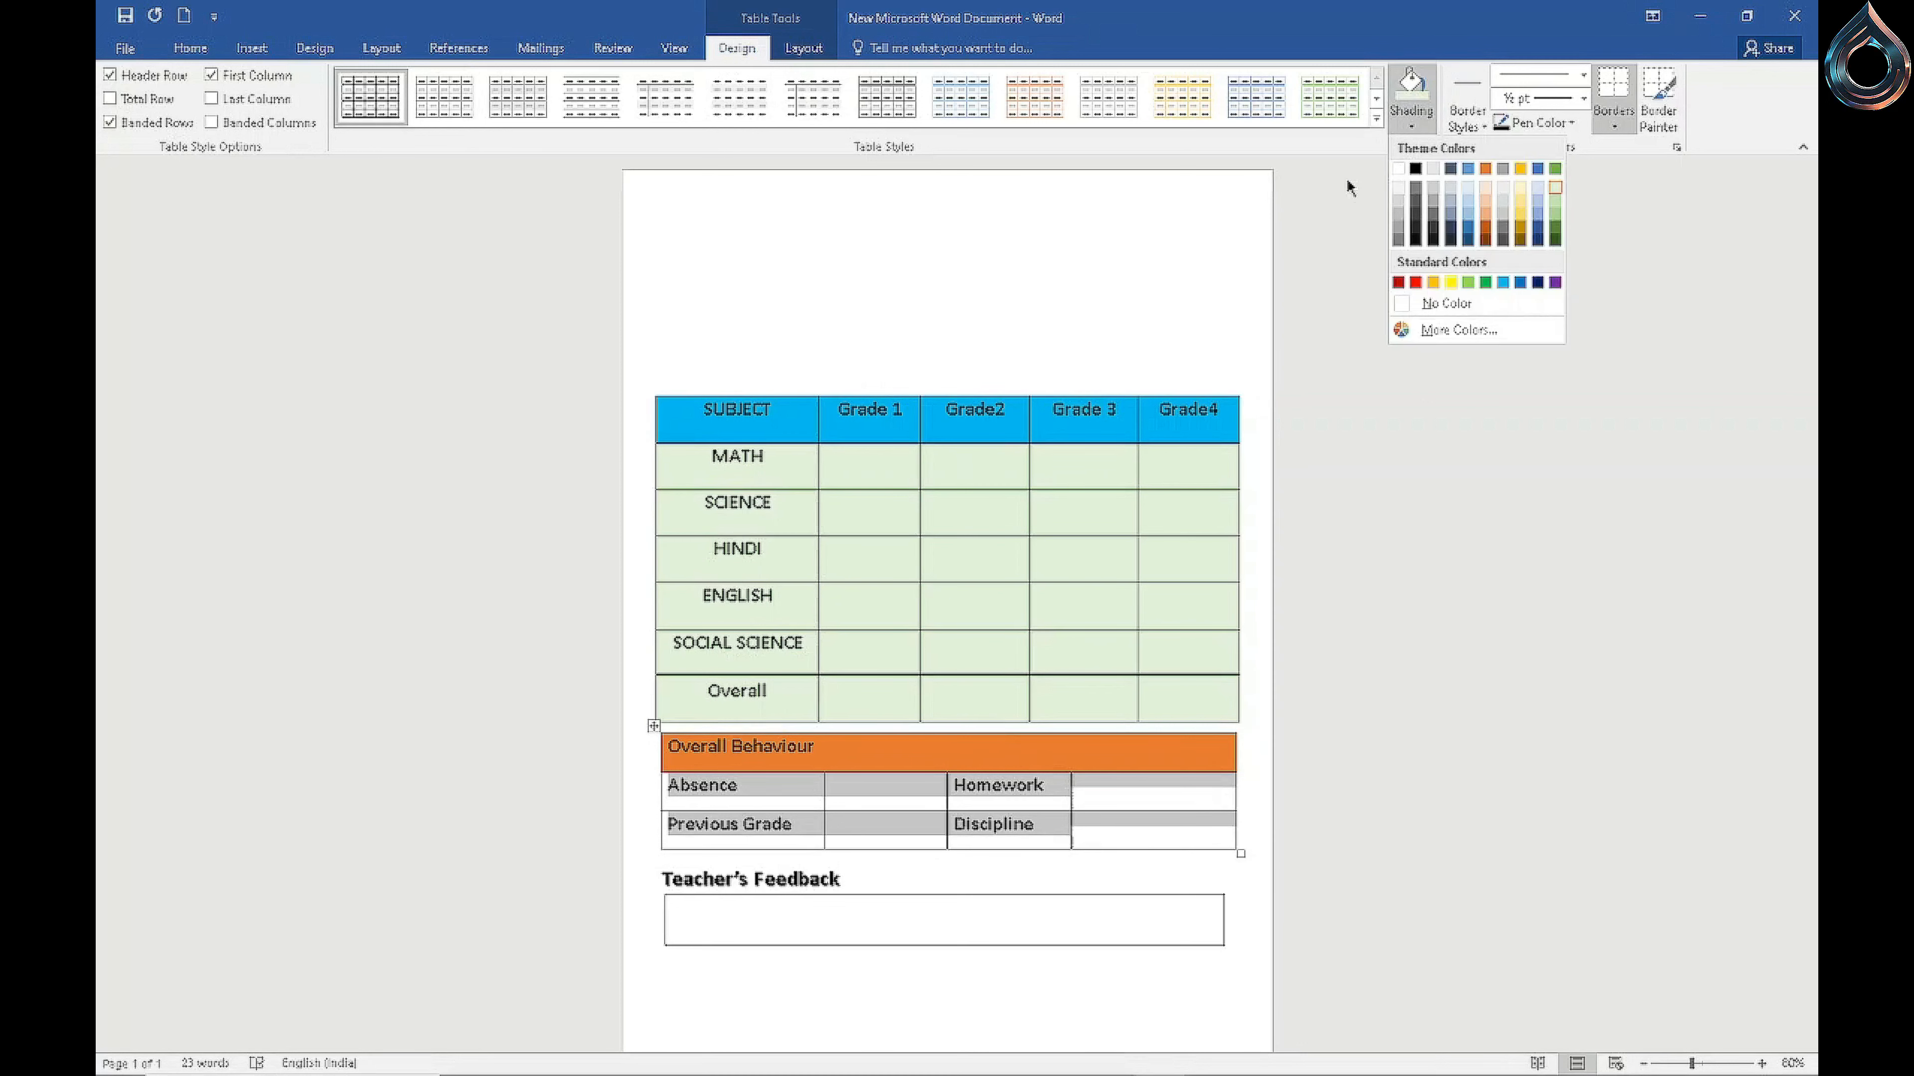
left_click(1555, 172)
left_click(929, 1010)
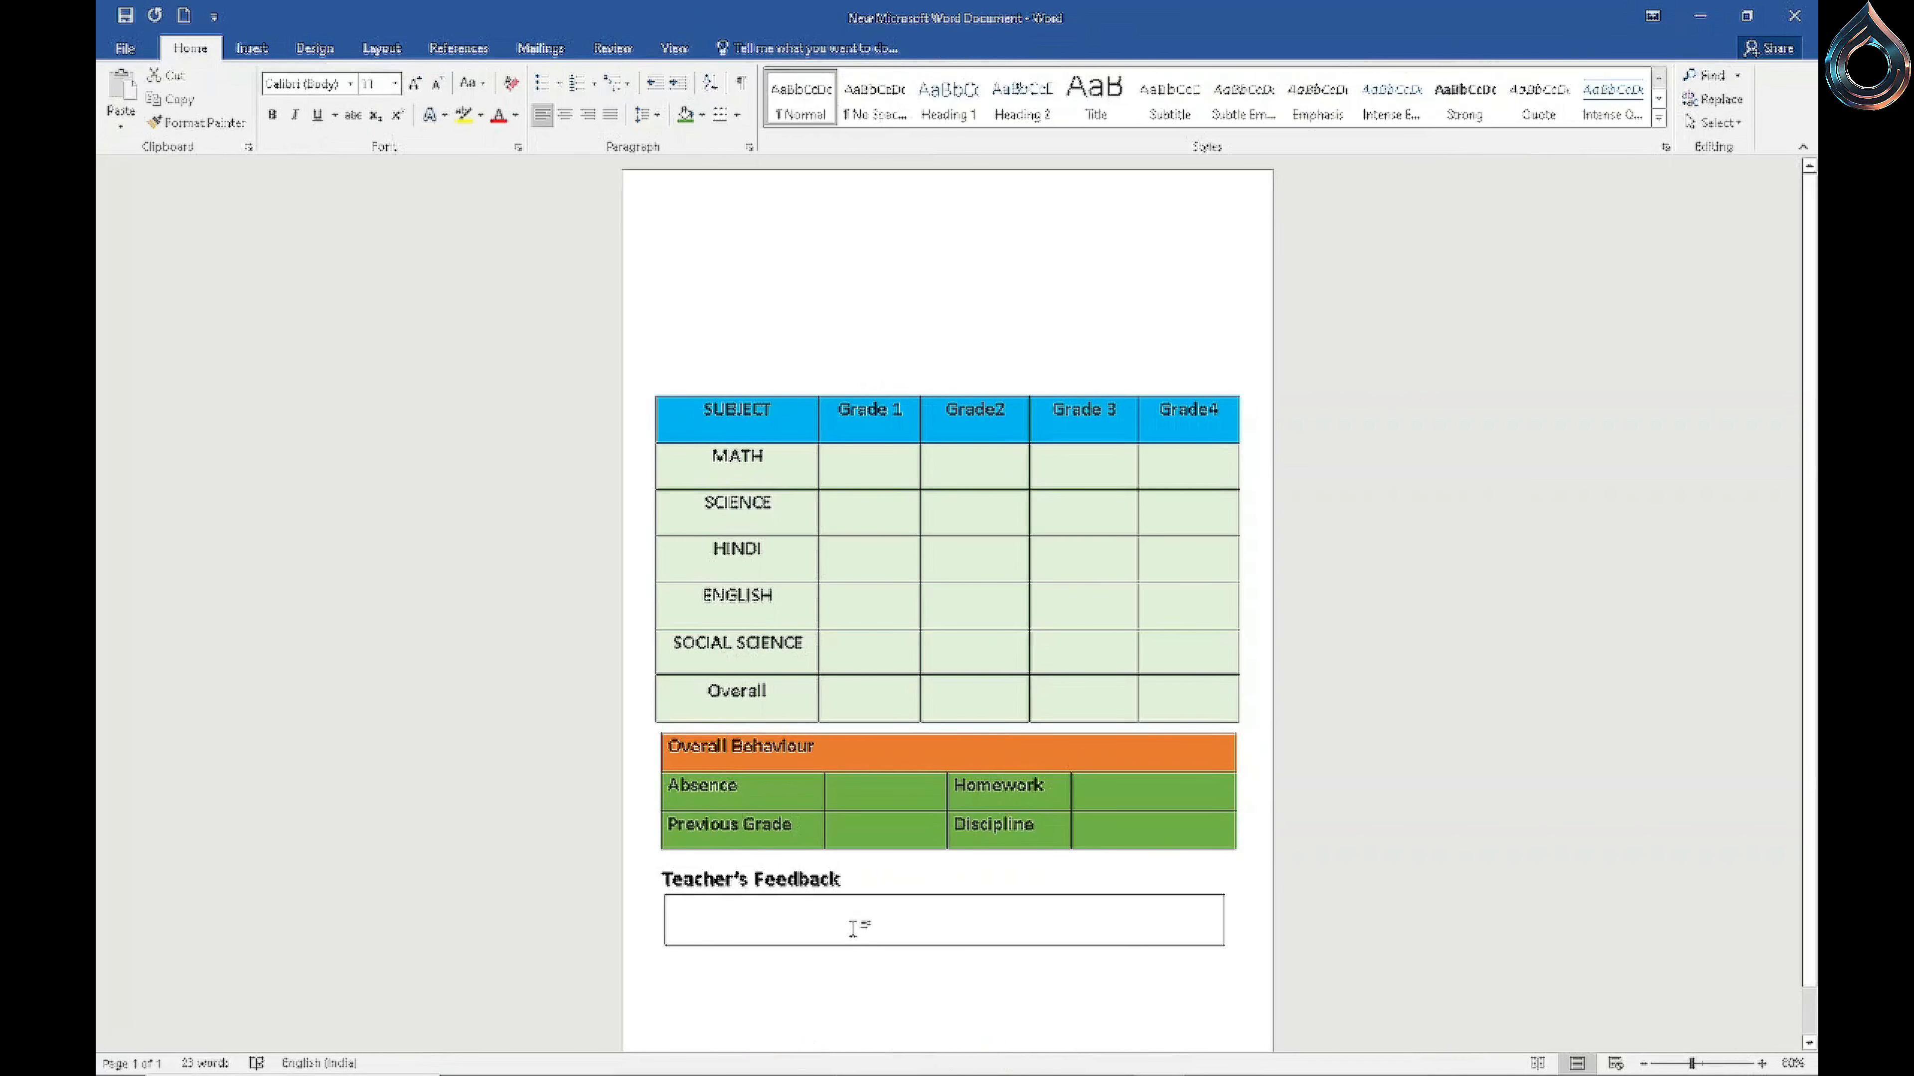
Step: Insert plain black WordArt above the subject table with the text Class teacher
left_click(252, 48)
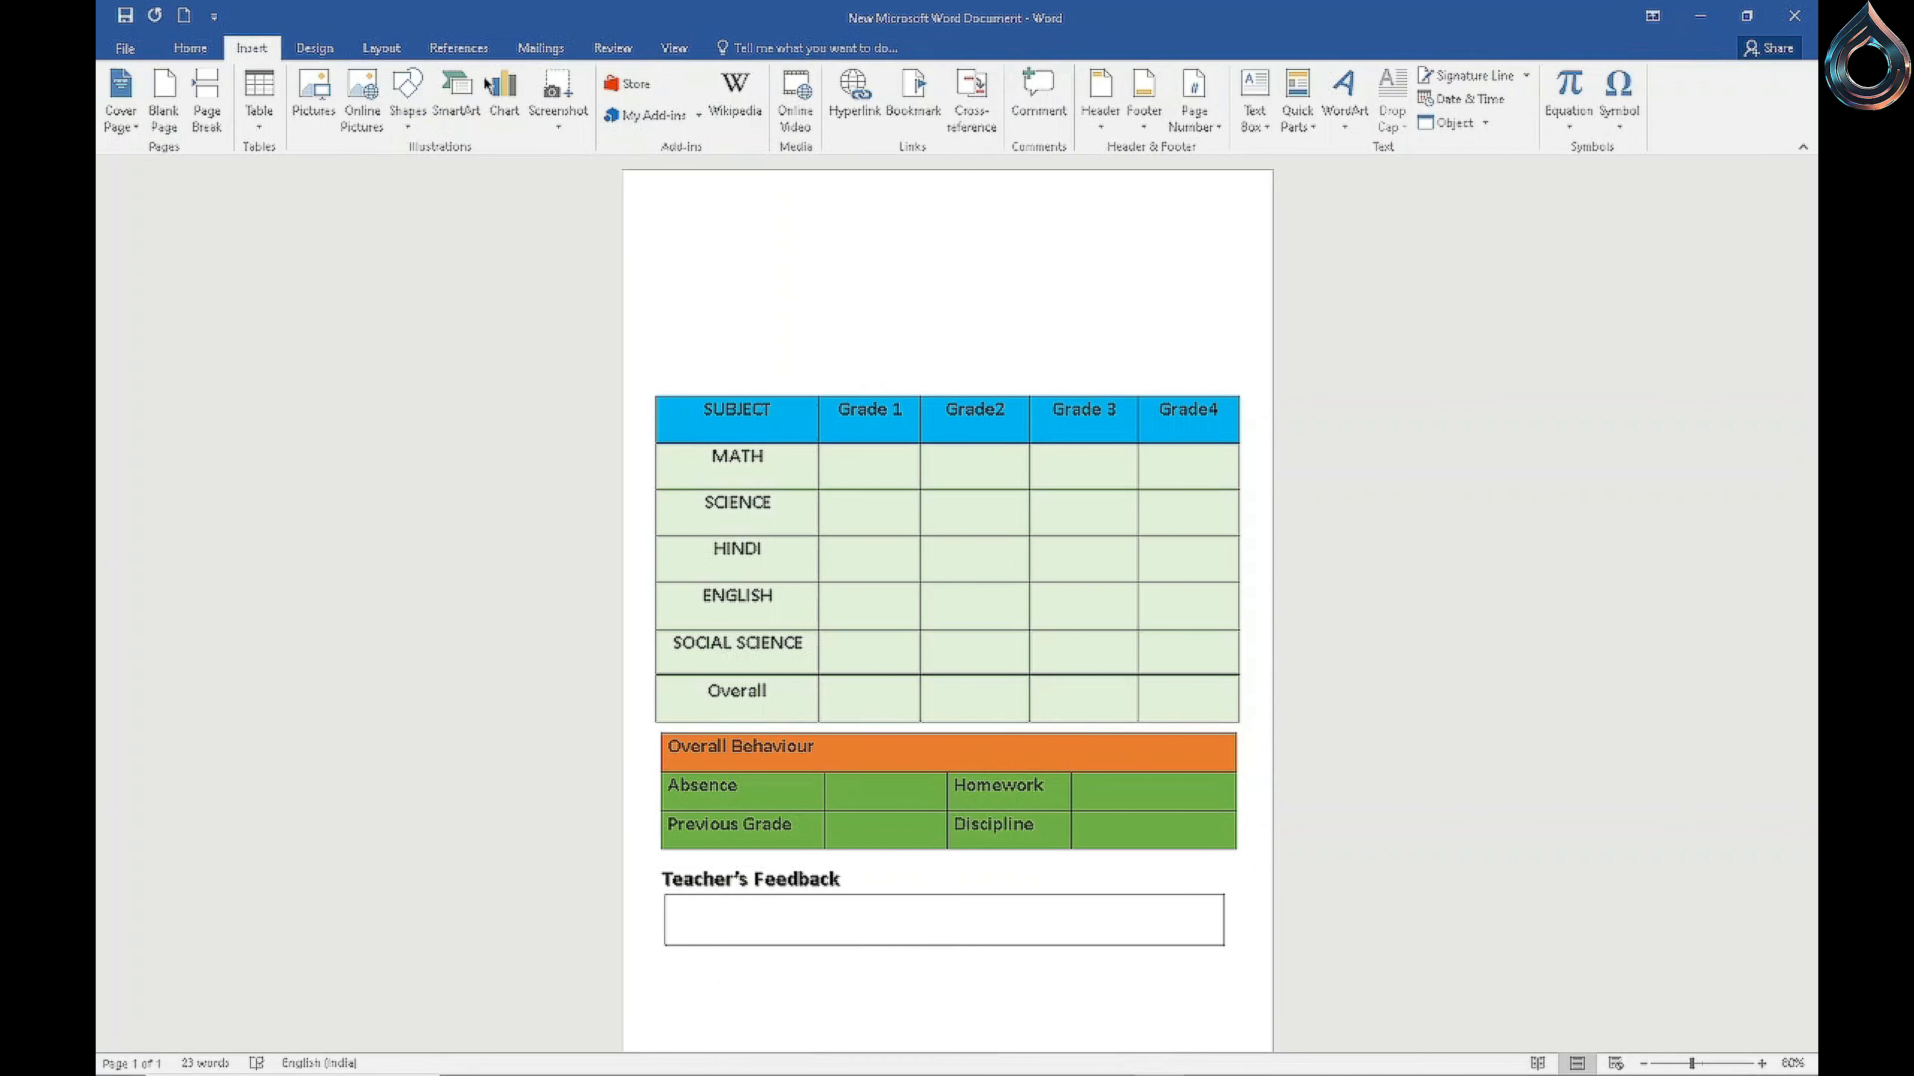
left_click(1345, 98)
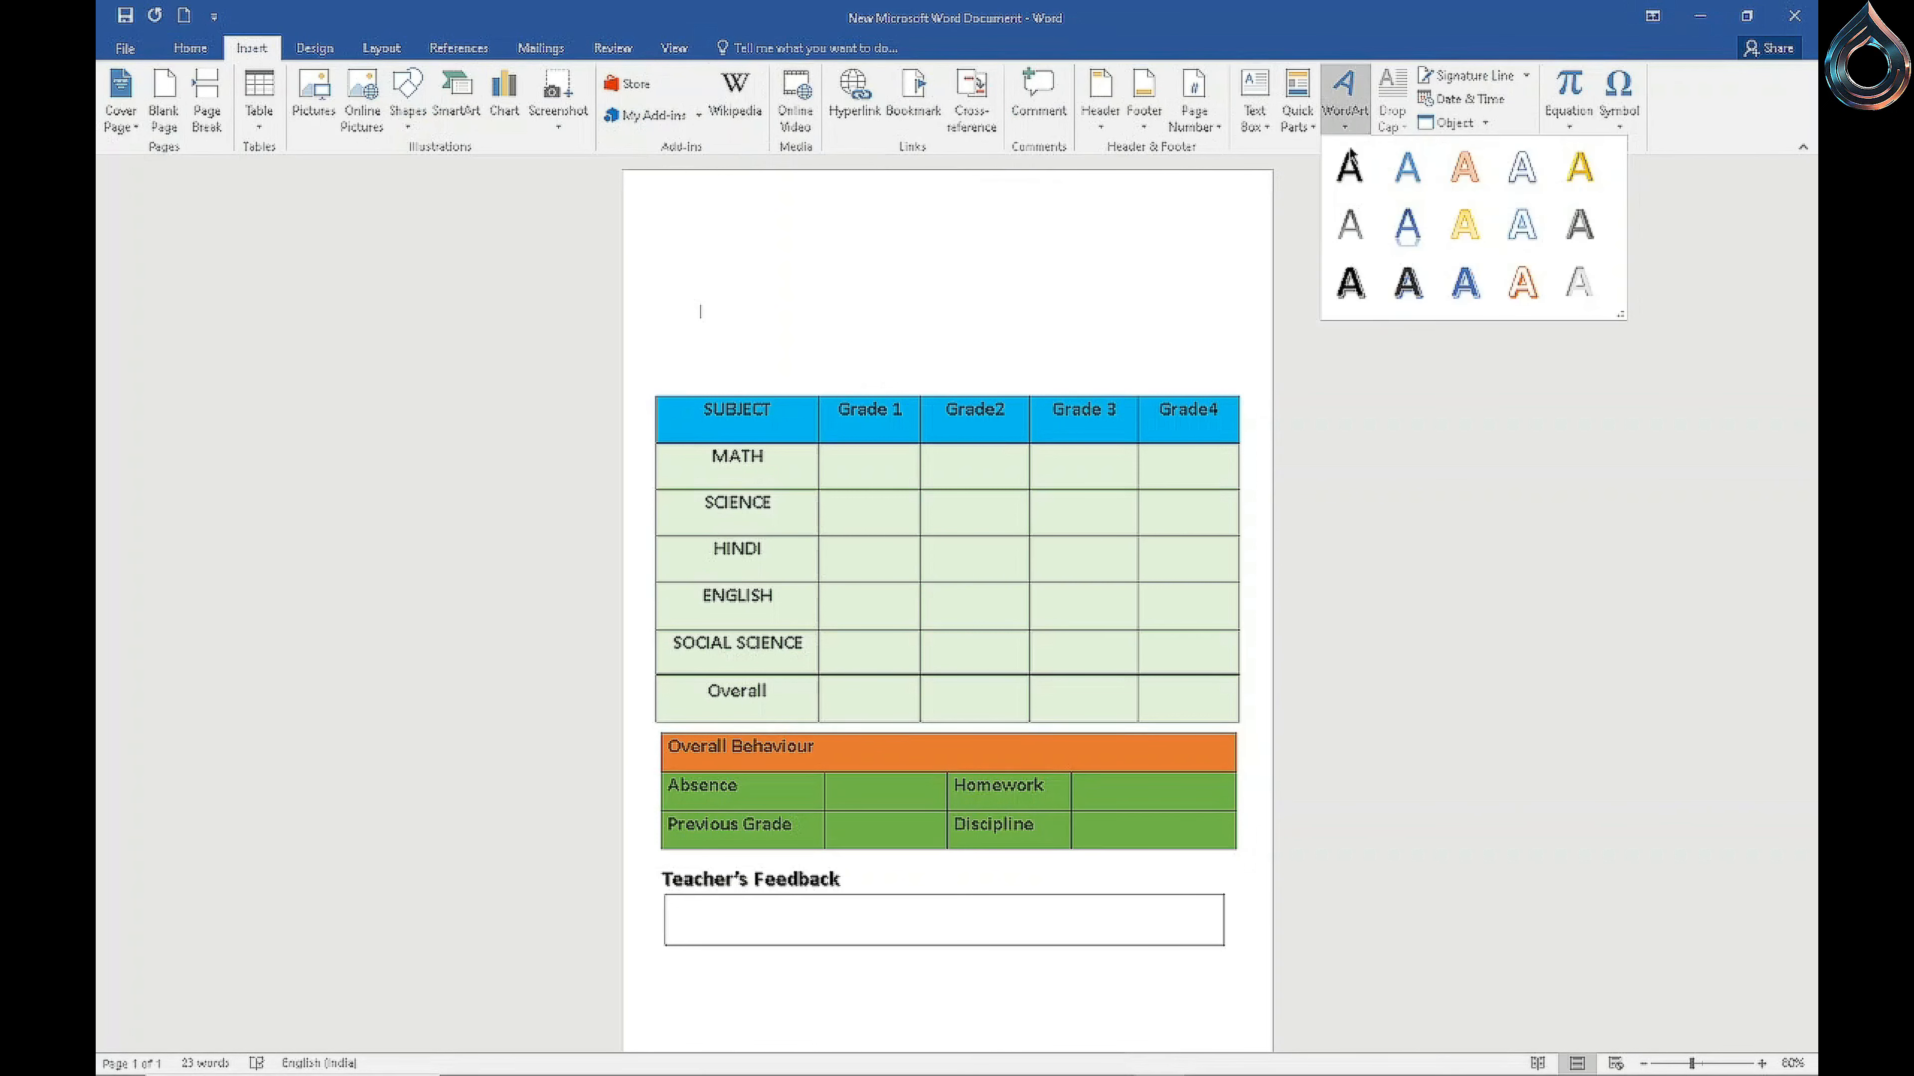
left_click(1351, 167)
type("Calss")
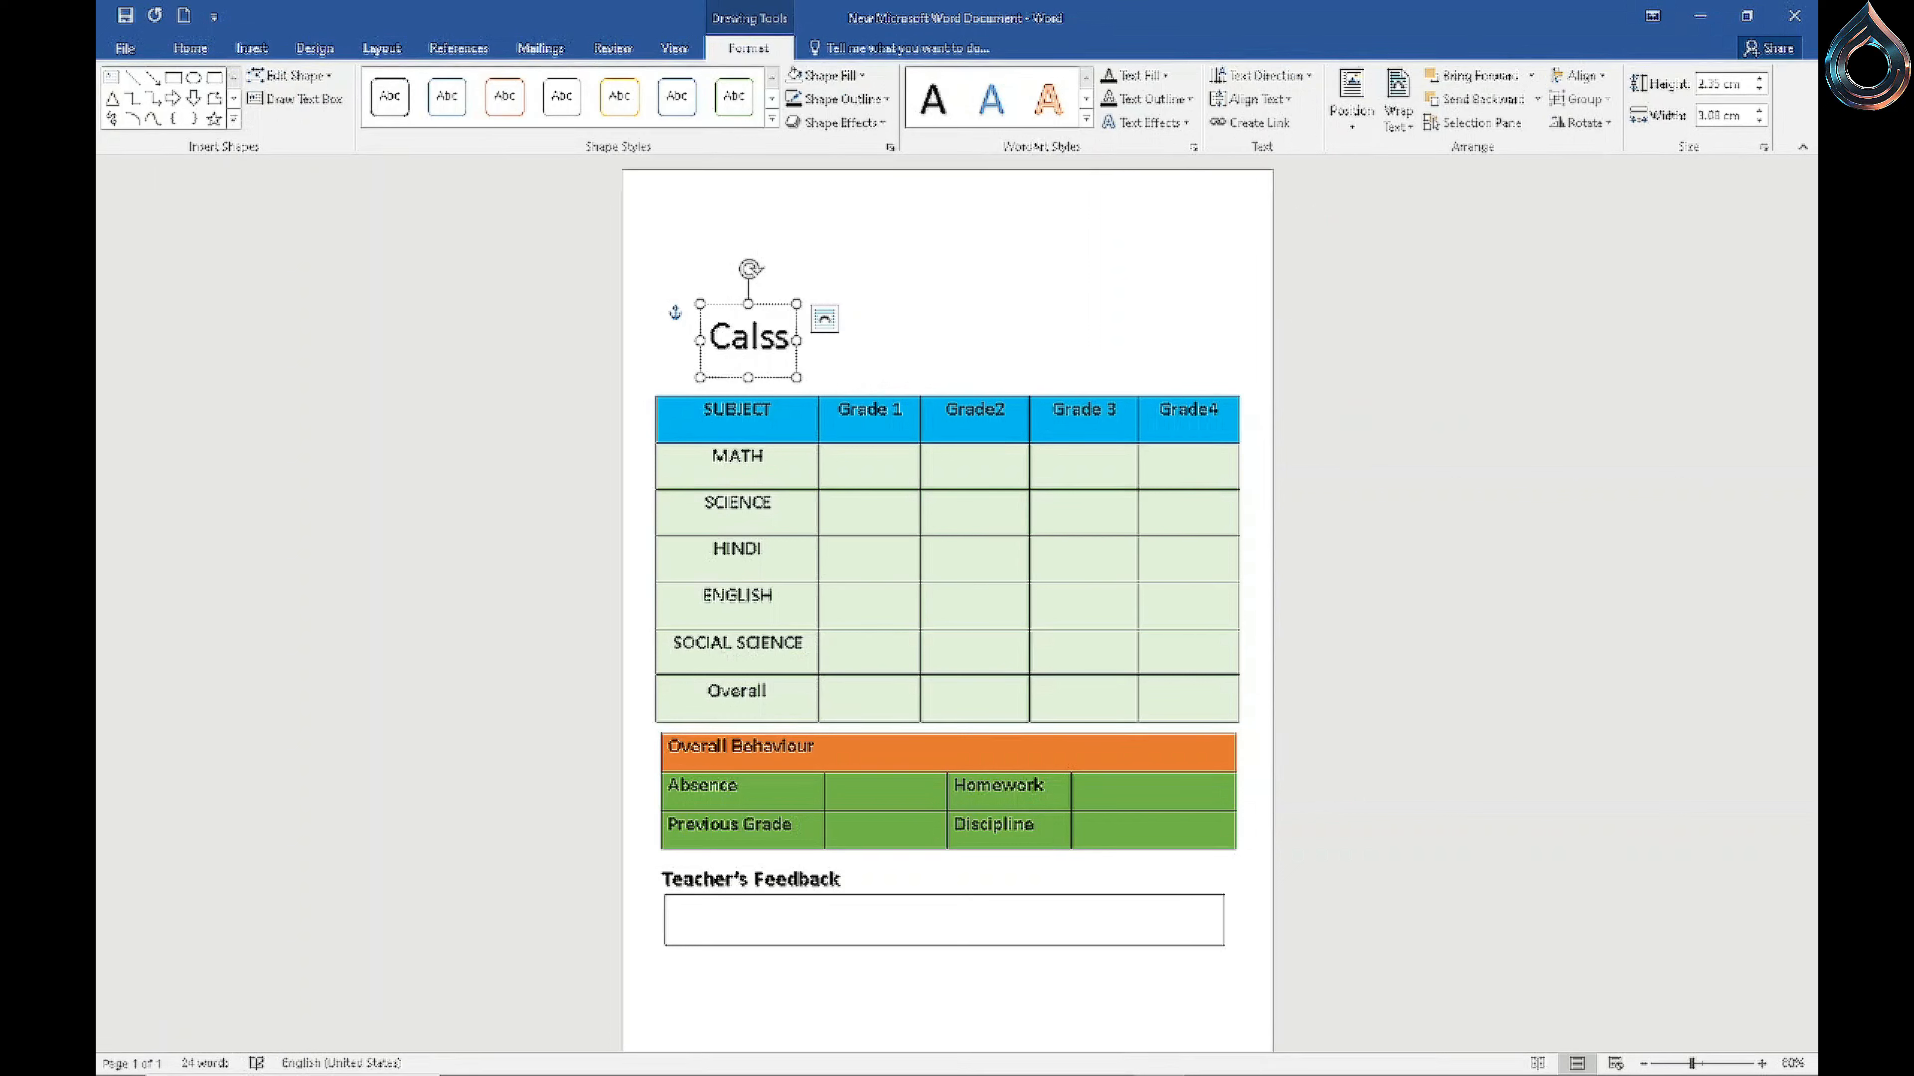
key("BackSpace")
key("BackSpace")
key("BackSpace")
key("BackSpace")
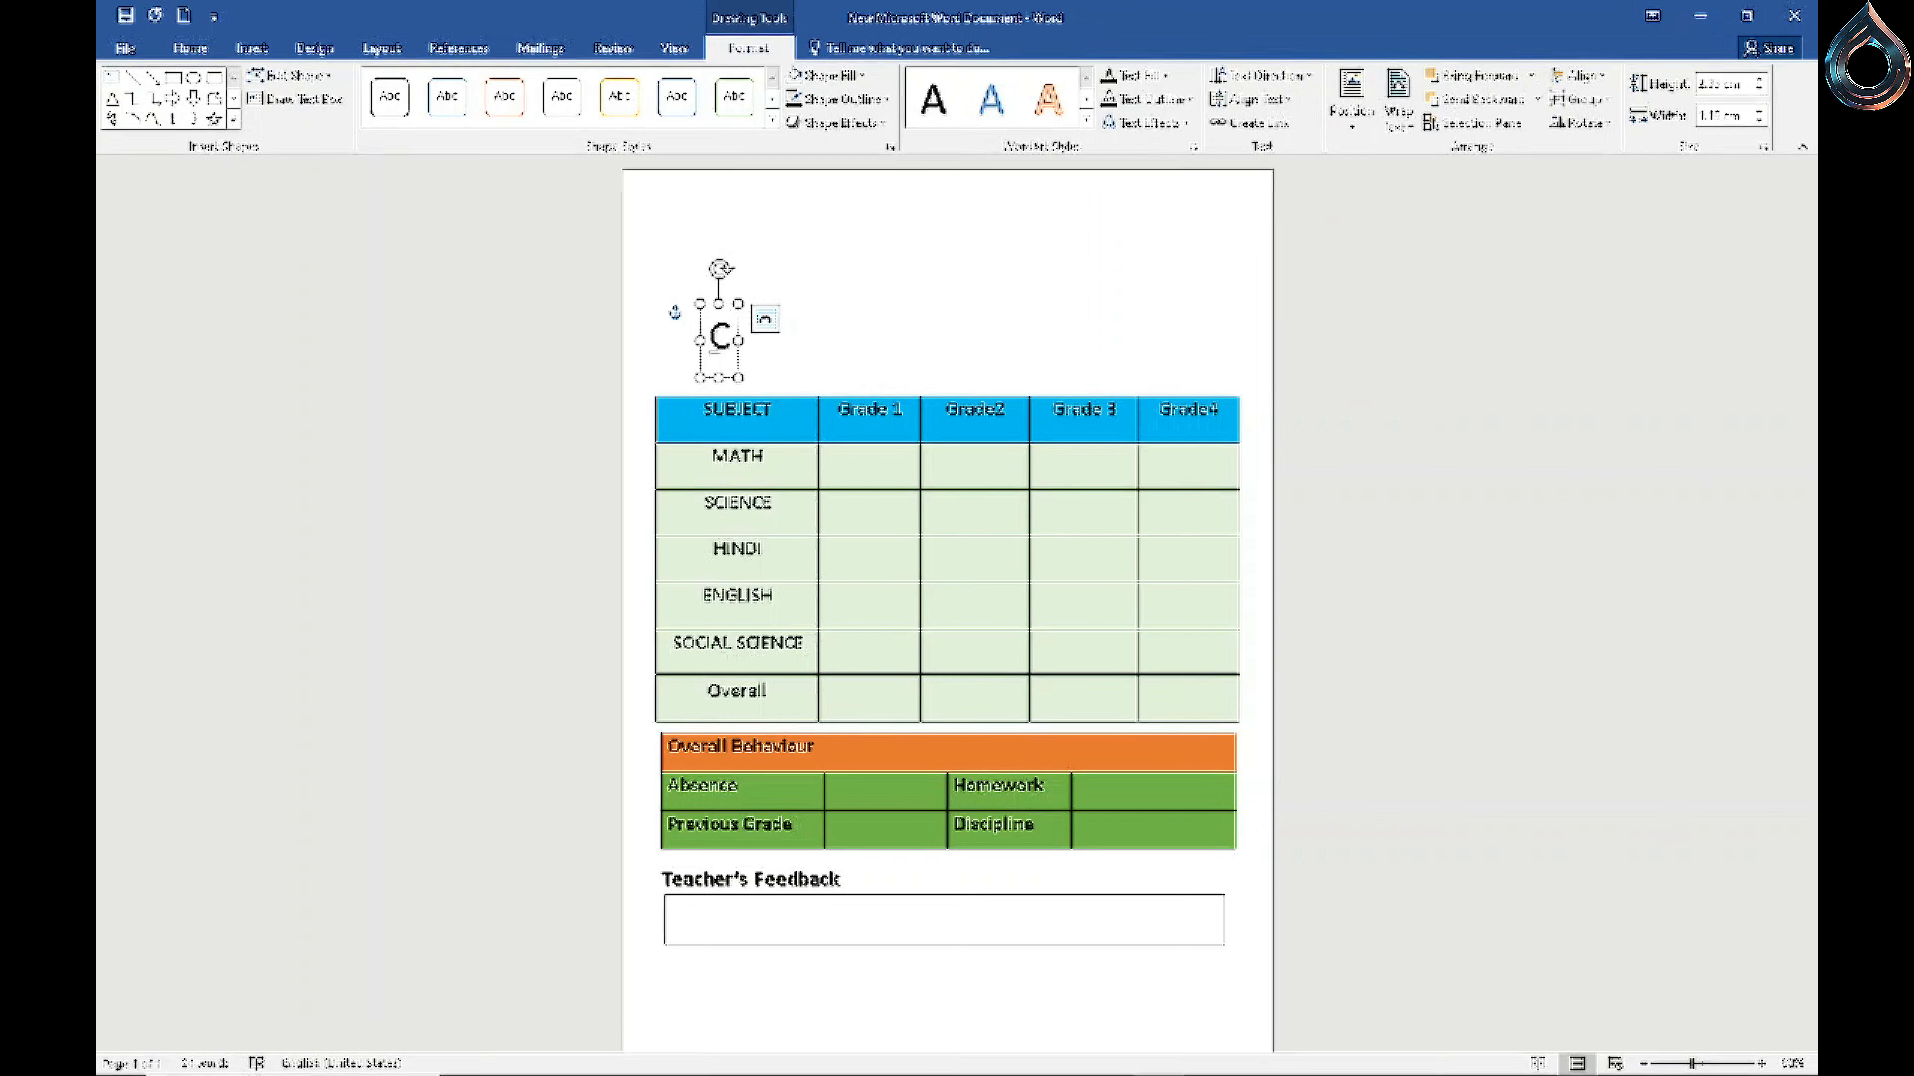
type("lass teacher")
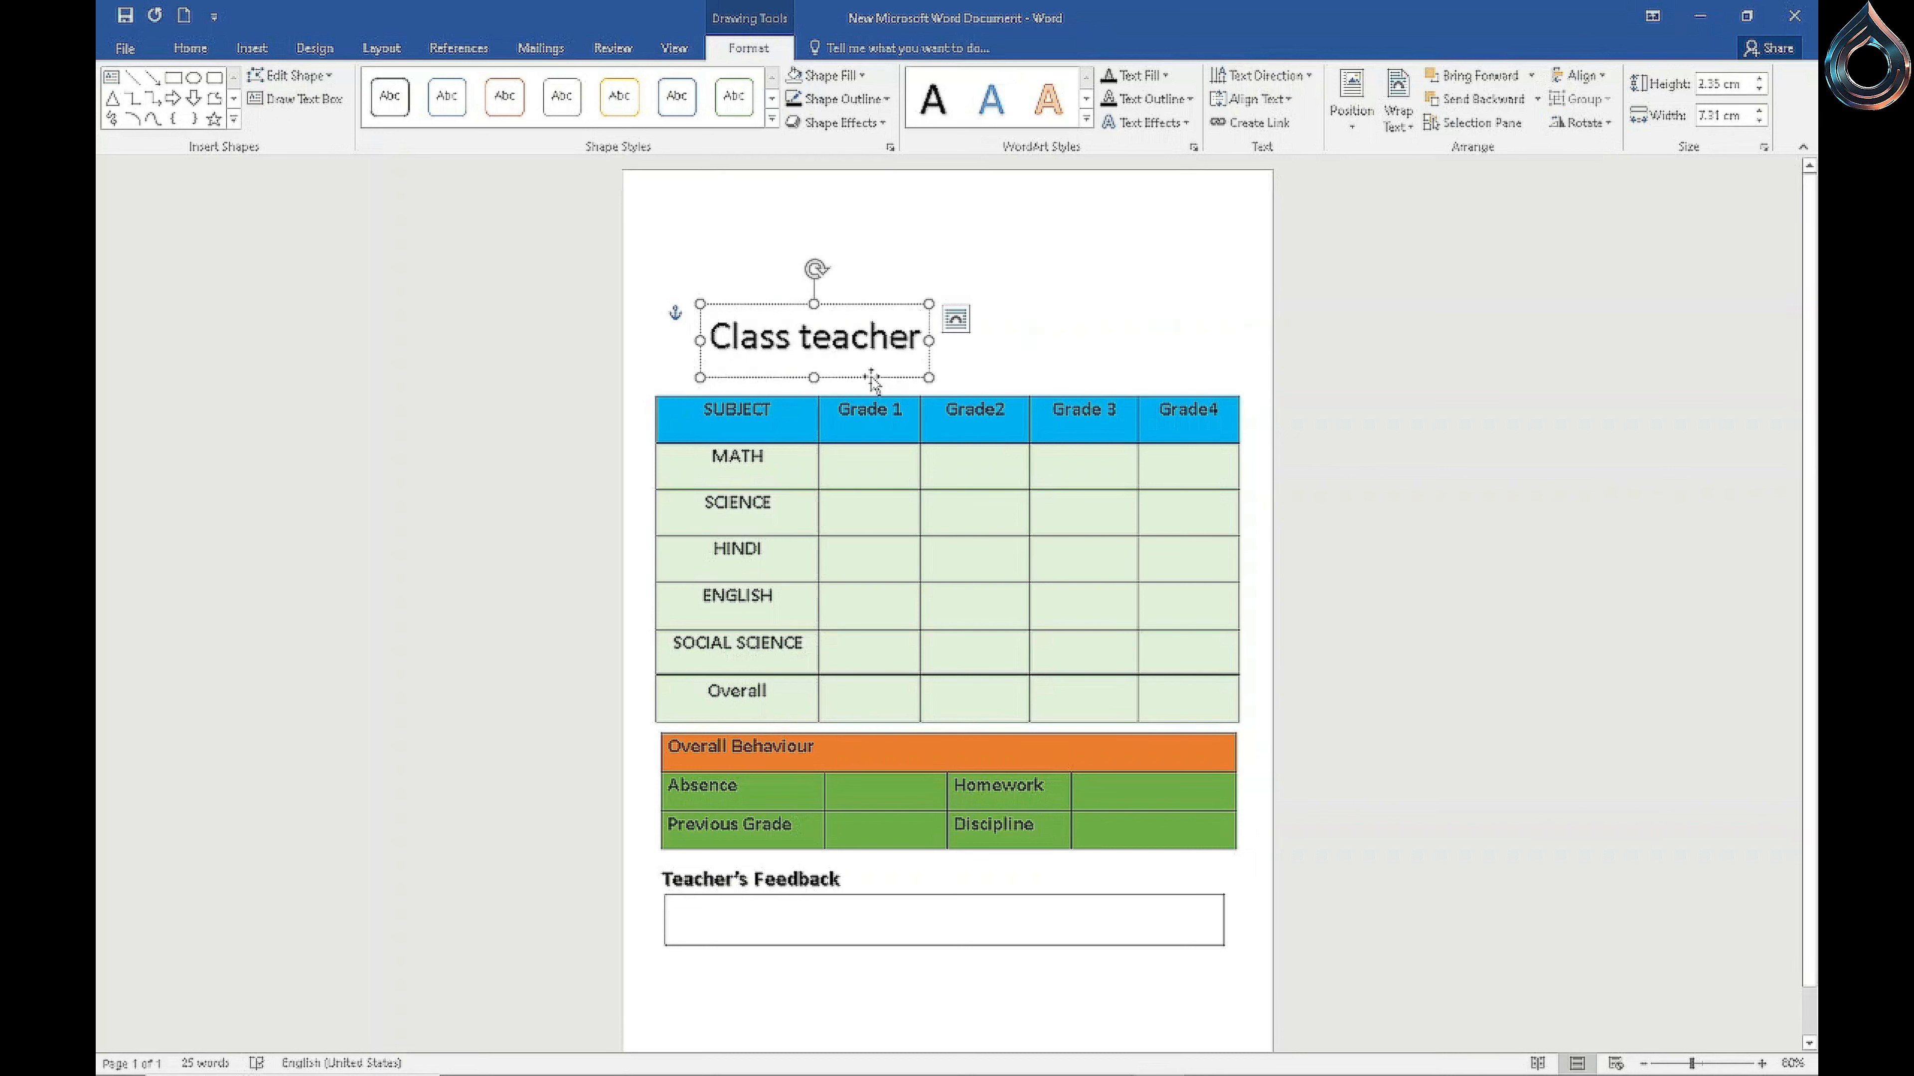
Step: Move the Class teacher label to the lower edge of the feedback box and format its text bold at 20 pt
left_click_drag(880, 382, 639, 969)
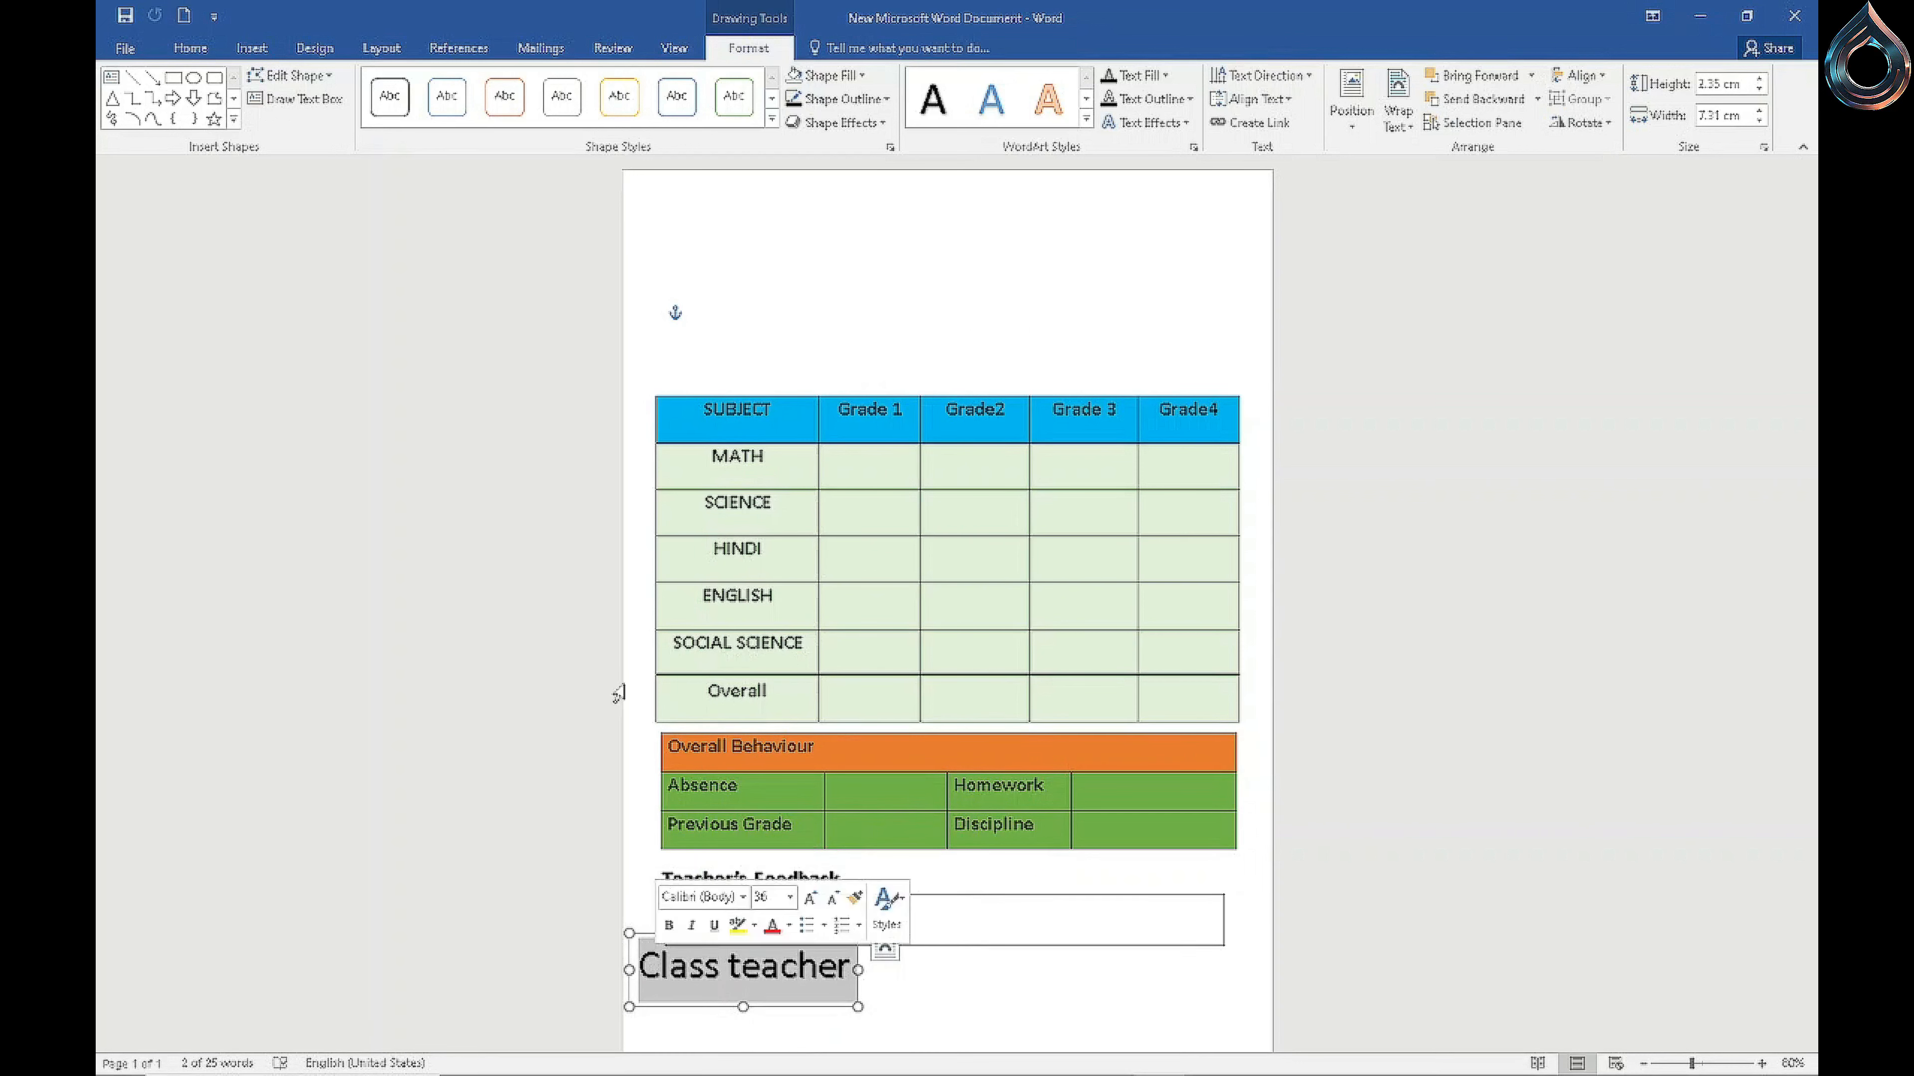
left_click(190, 47)
left_click(272, 114)
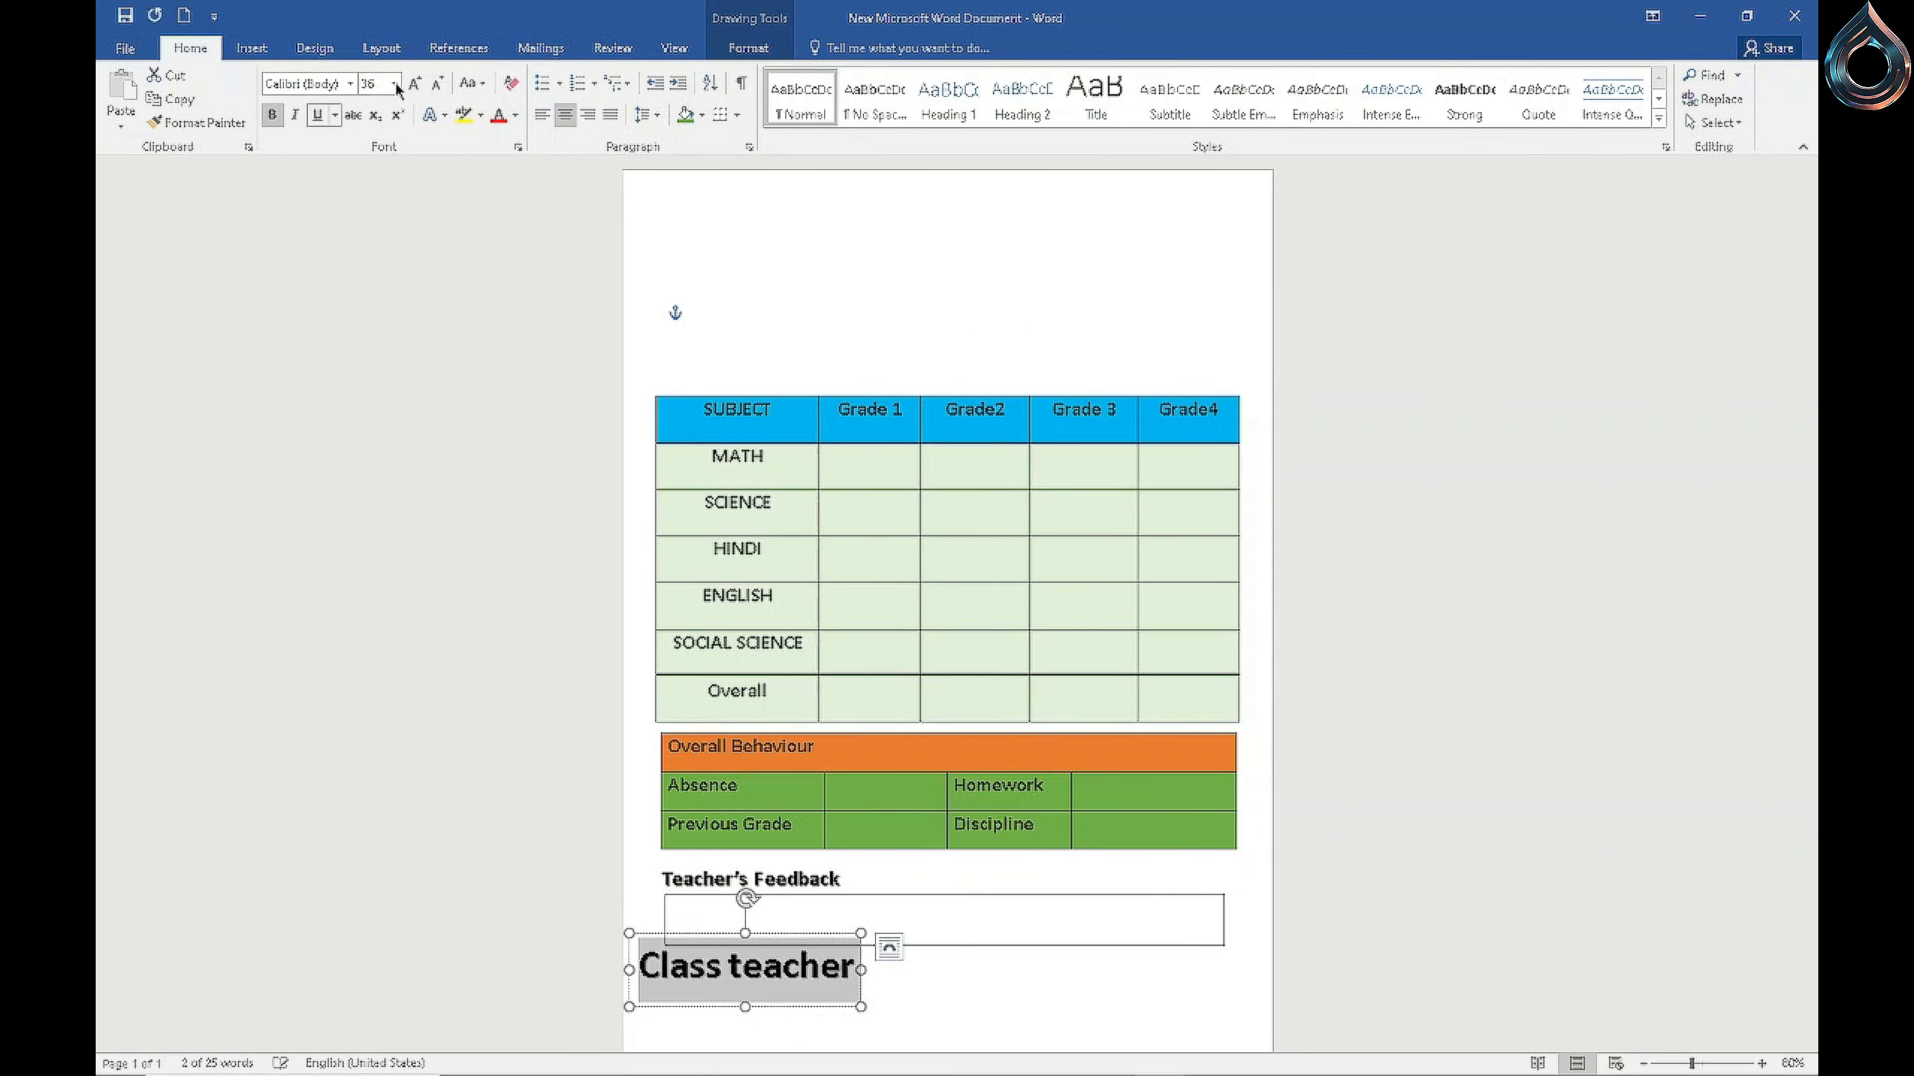
left_click(394, 83)
left_click(381, 225)
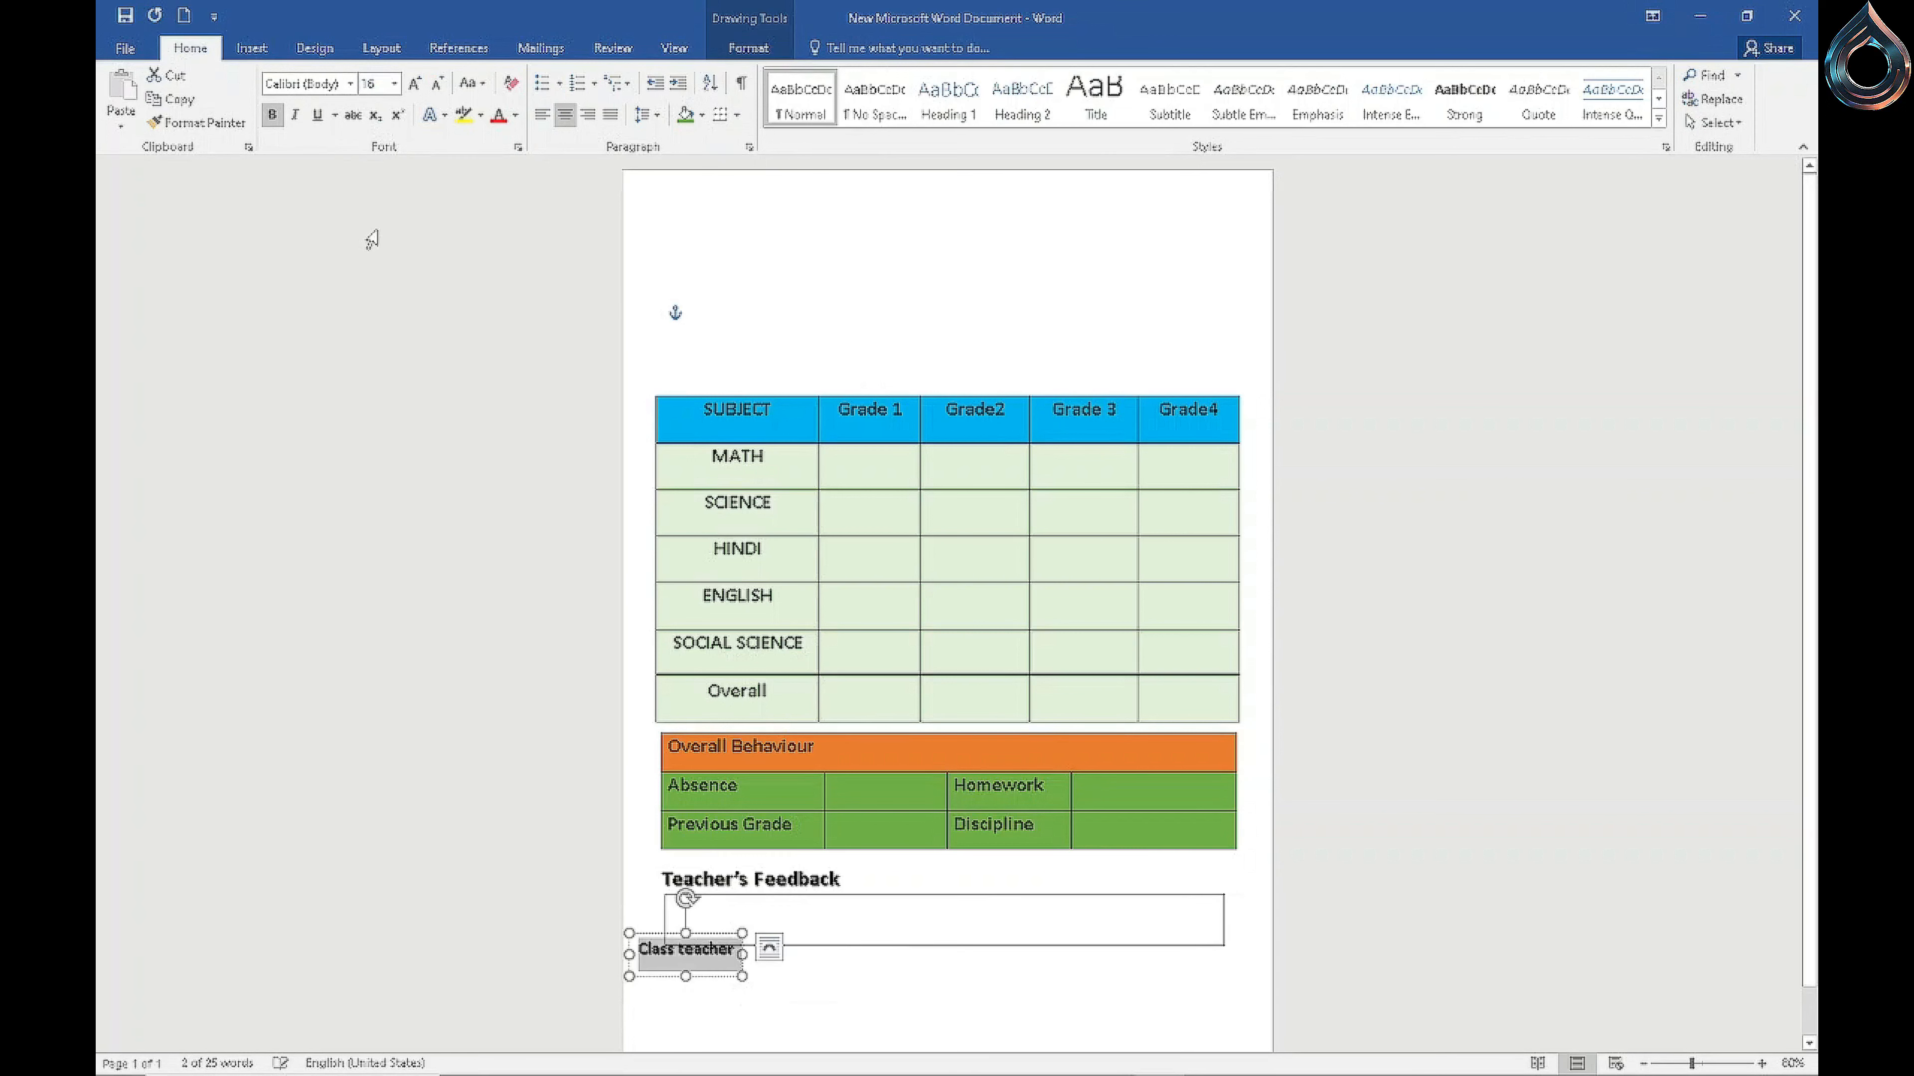
left_click(392, 88)
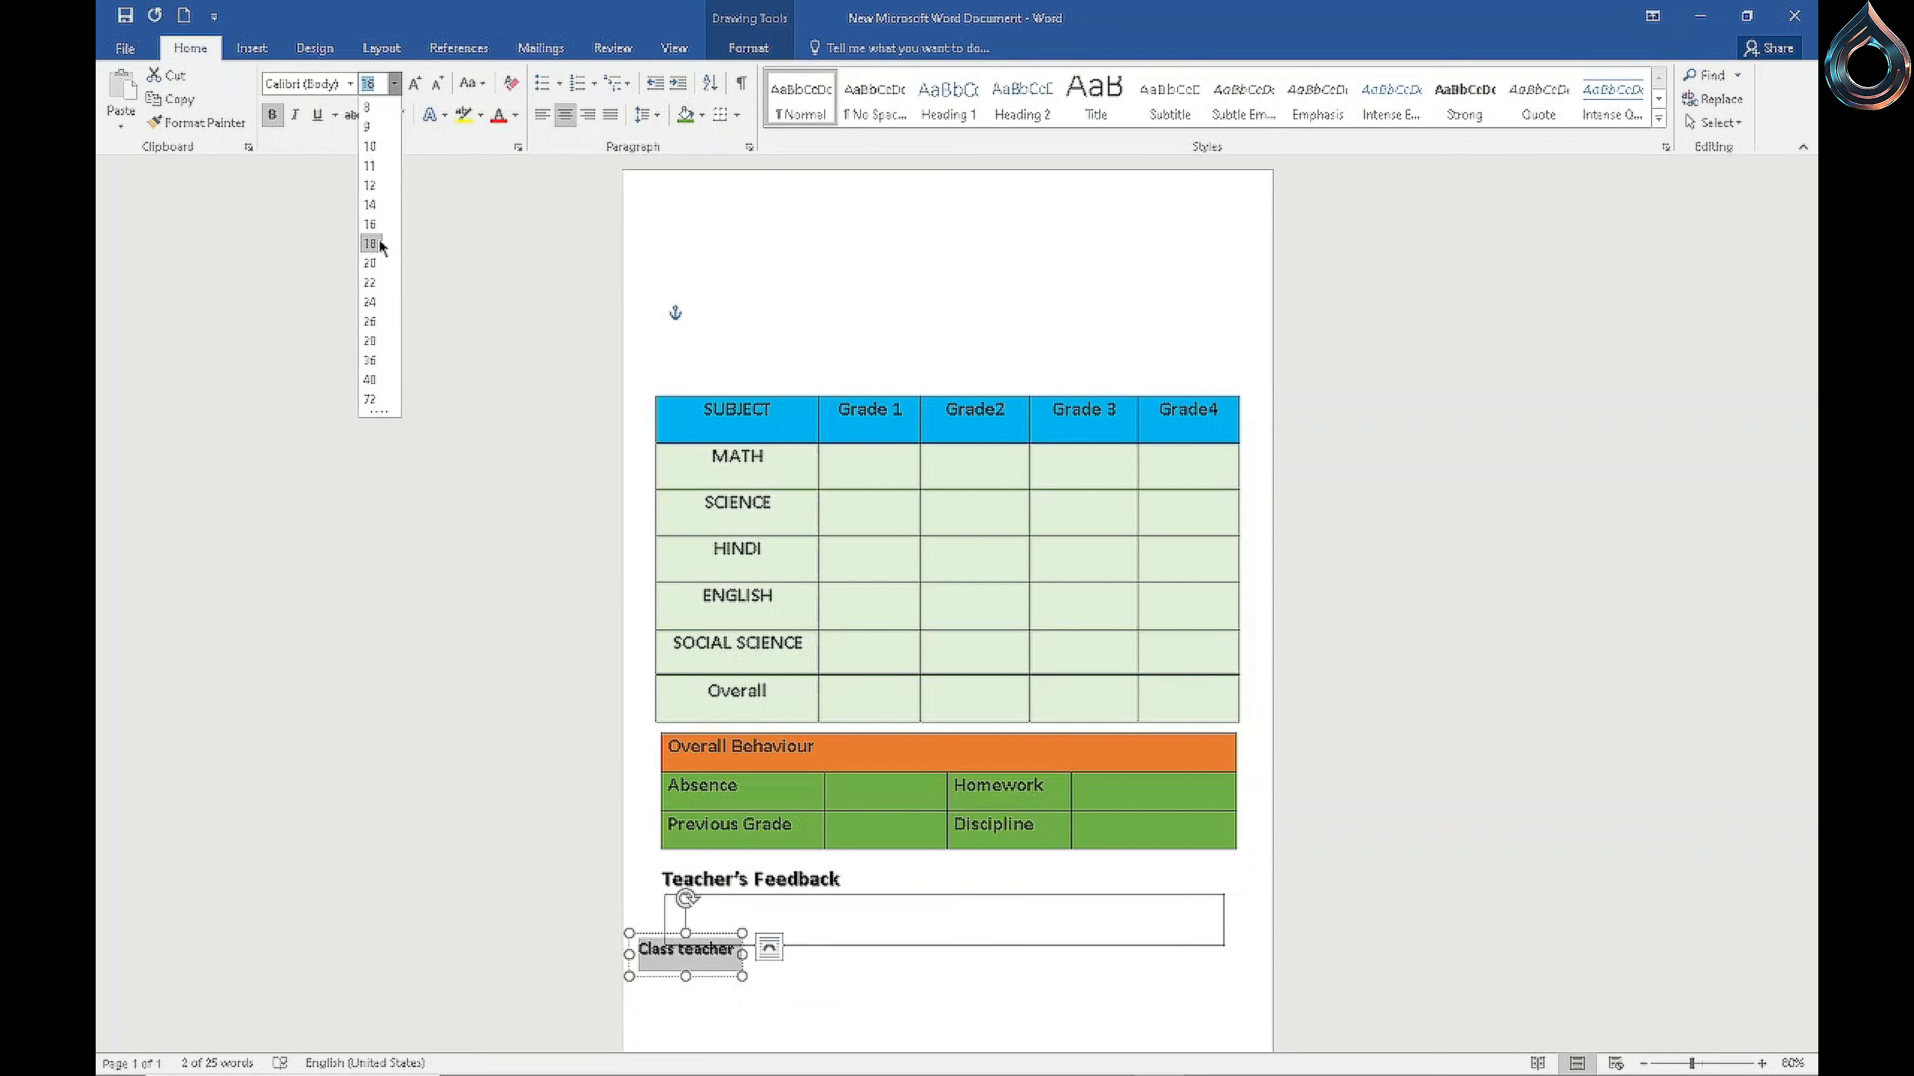
left_click(373, 268)
Step: Capitalize each word of the class teacher label and place it just below the left end of the feedback box
left_click(472, 83)
left_click(528, 187)
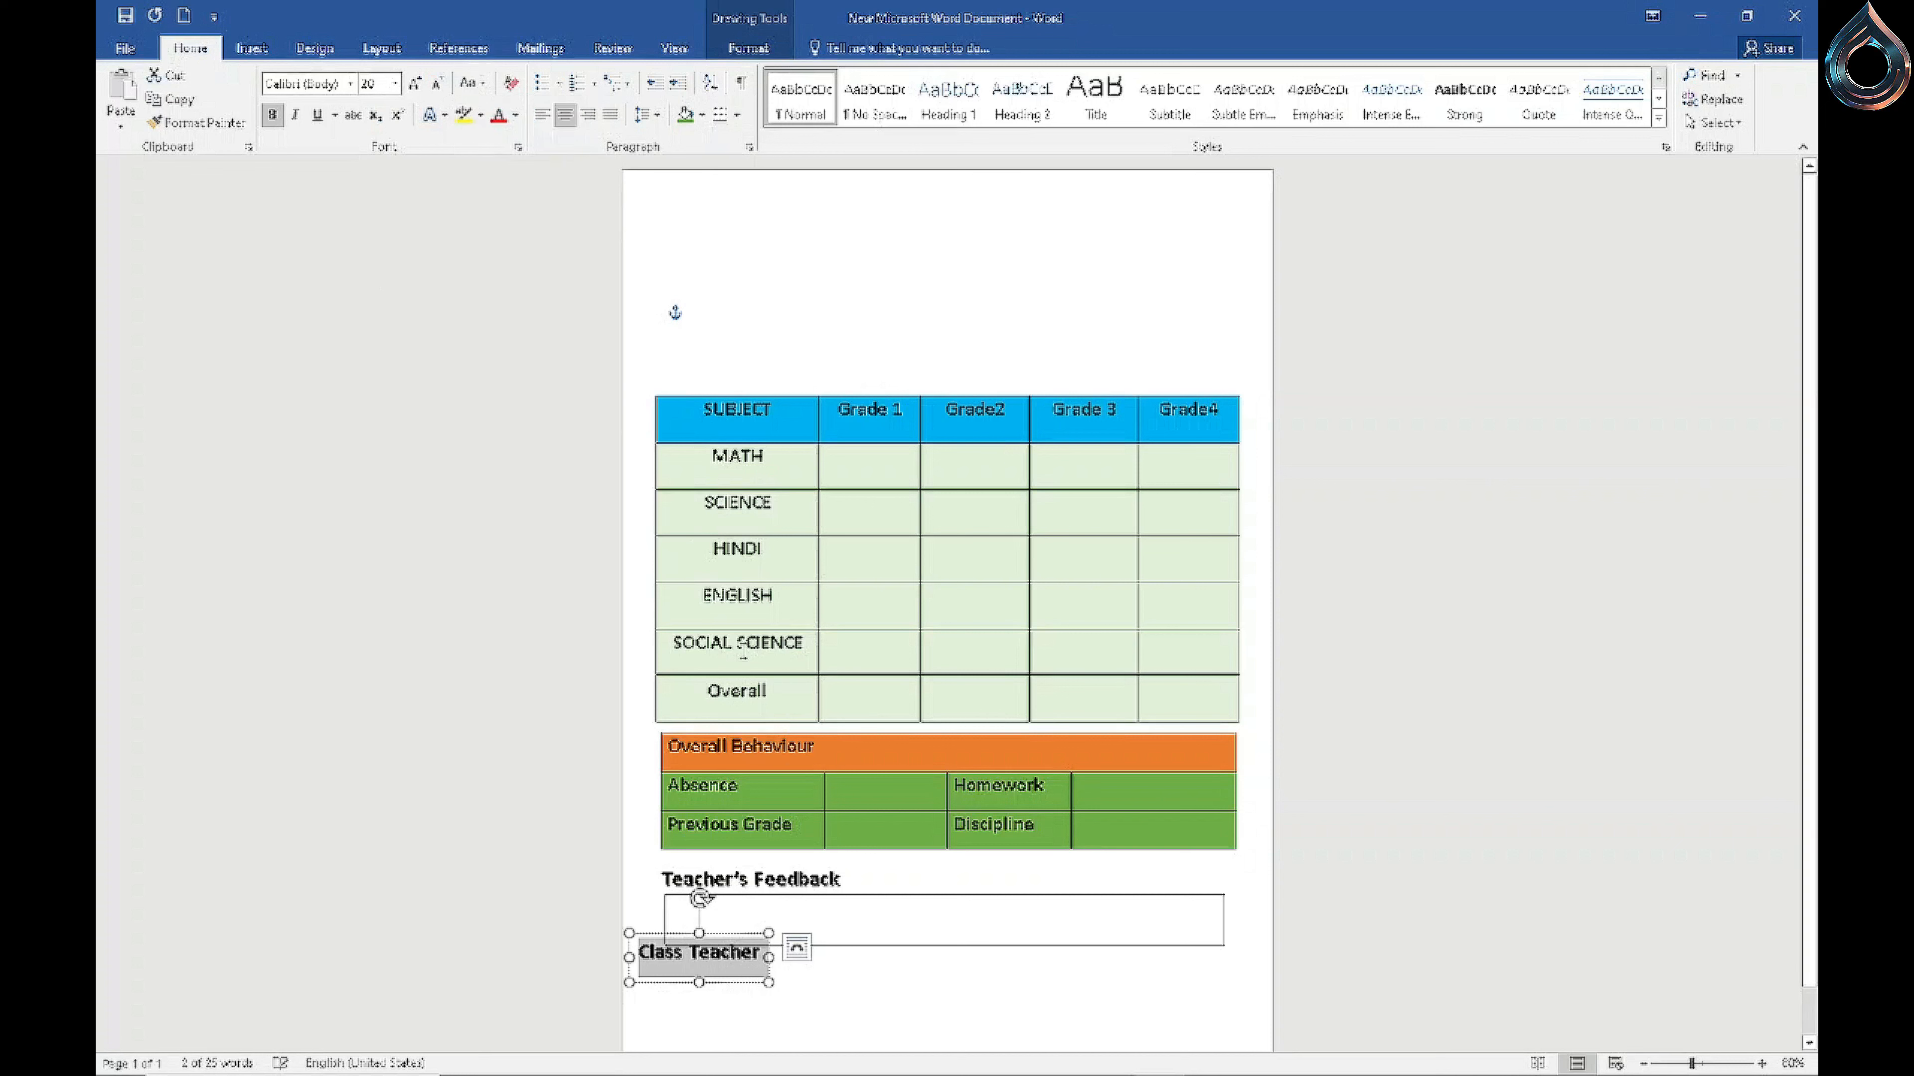
left_click_drag(738, 992, 765, 1012)
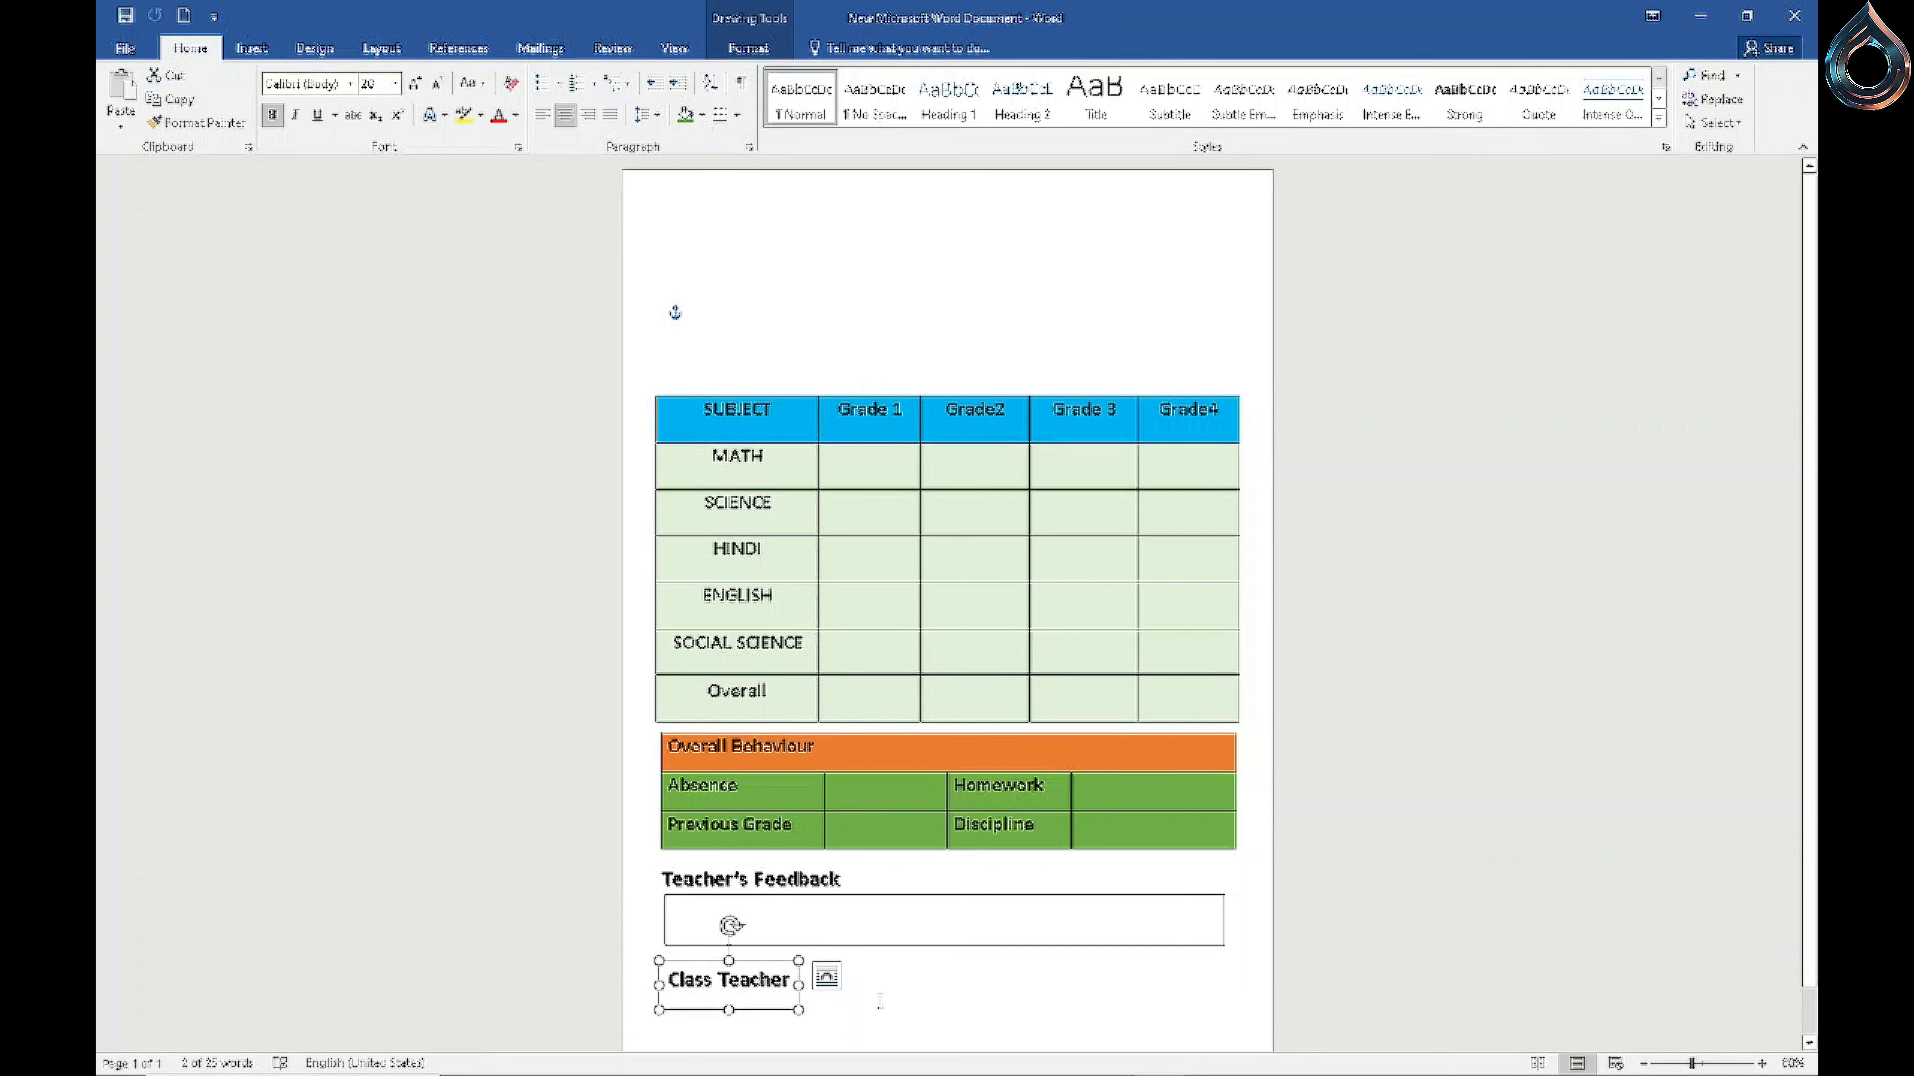
left_click(893, 978)
Step: Insert plain black WordArt above the subject table with the text Parents signature
left_click(251, 47)
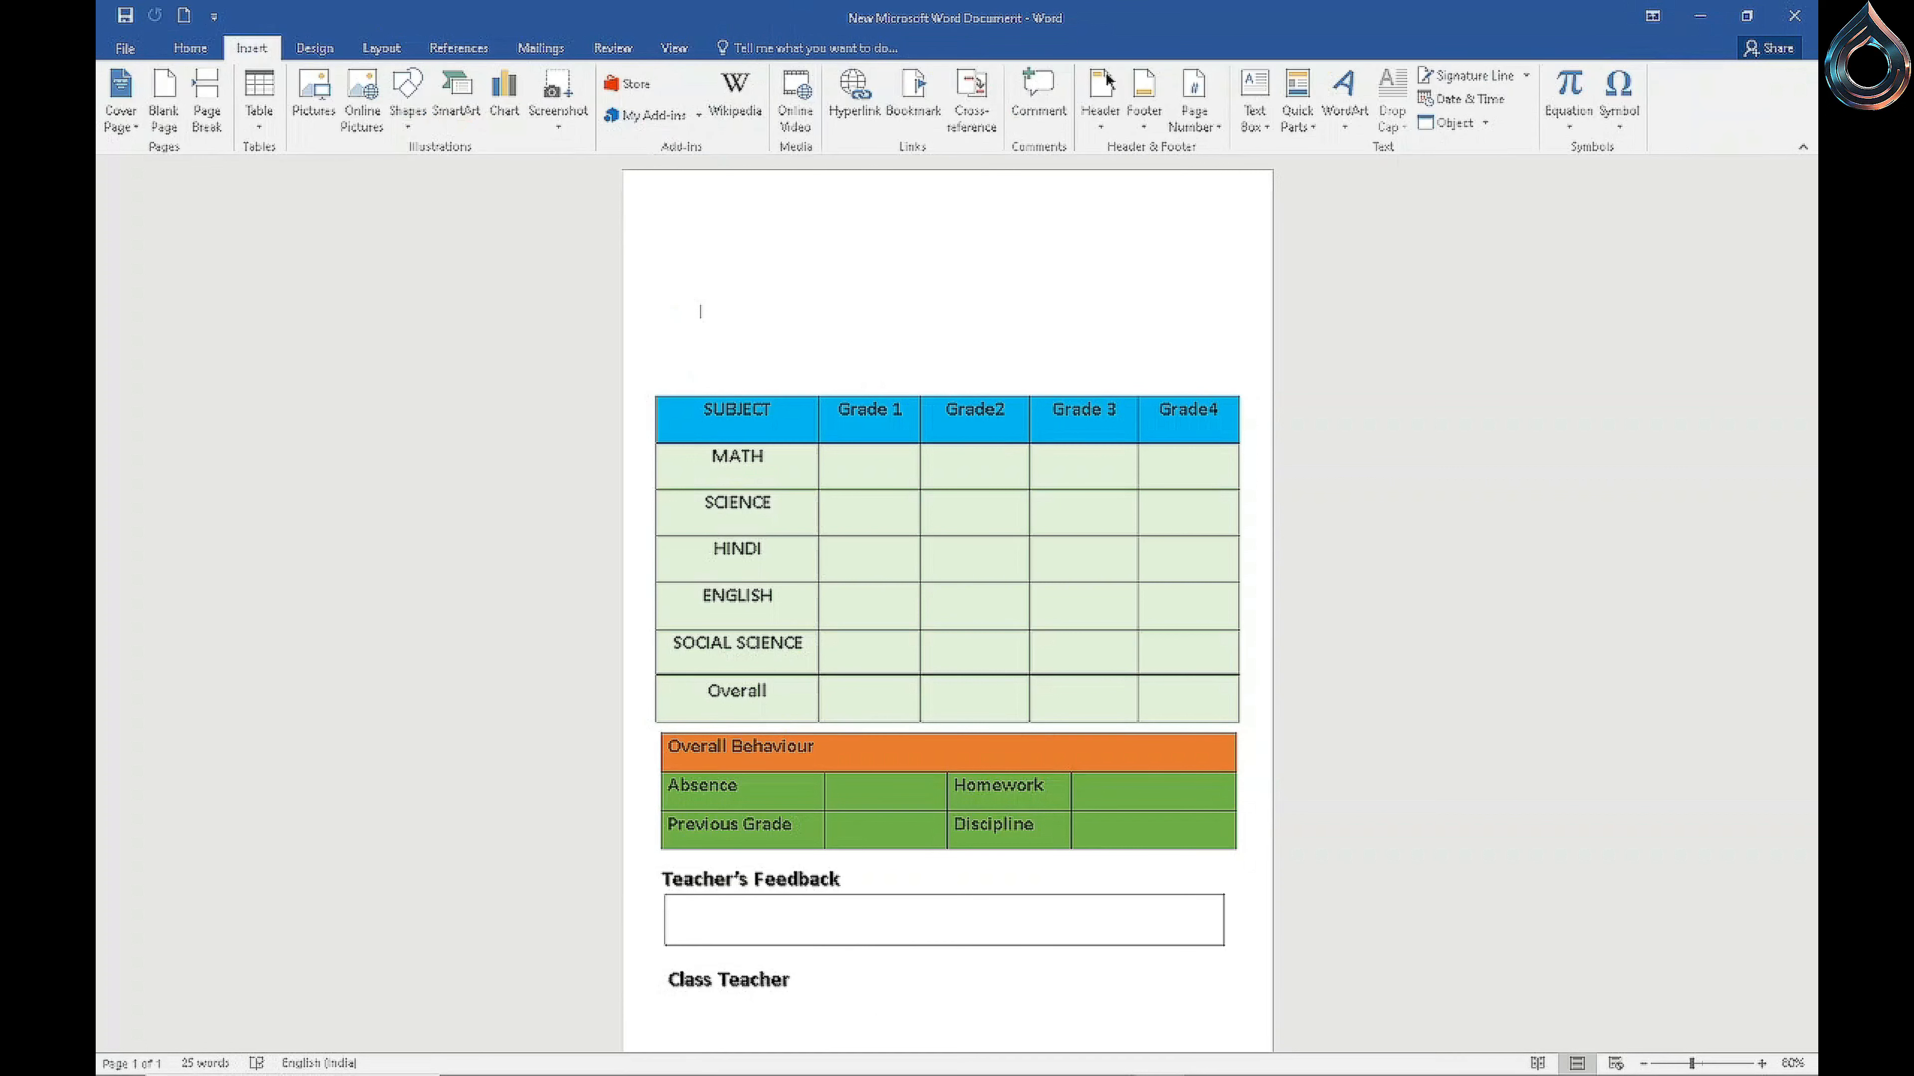
left_click(1344, 97)
left_click(1350, 166)
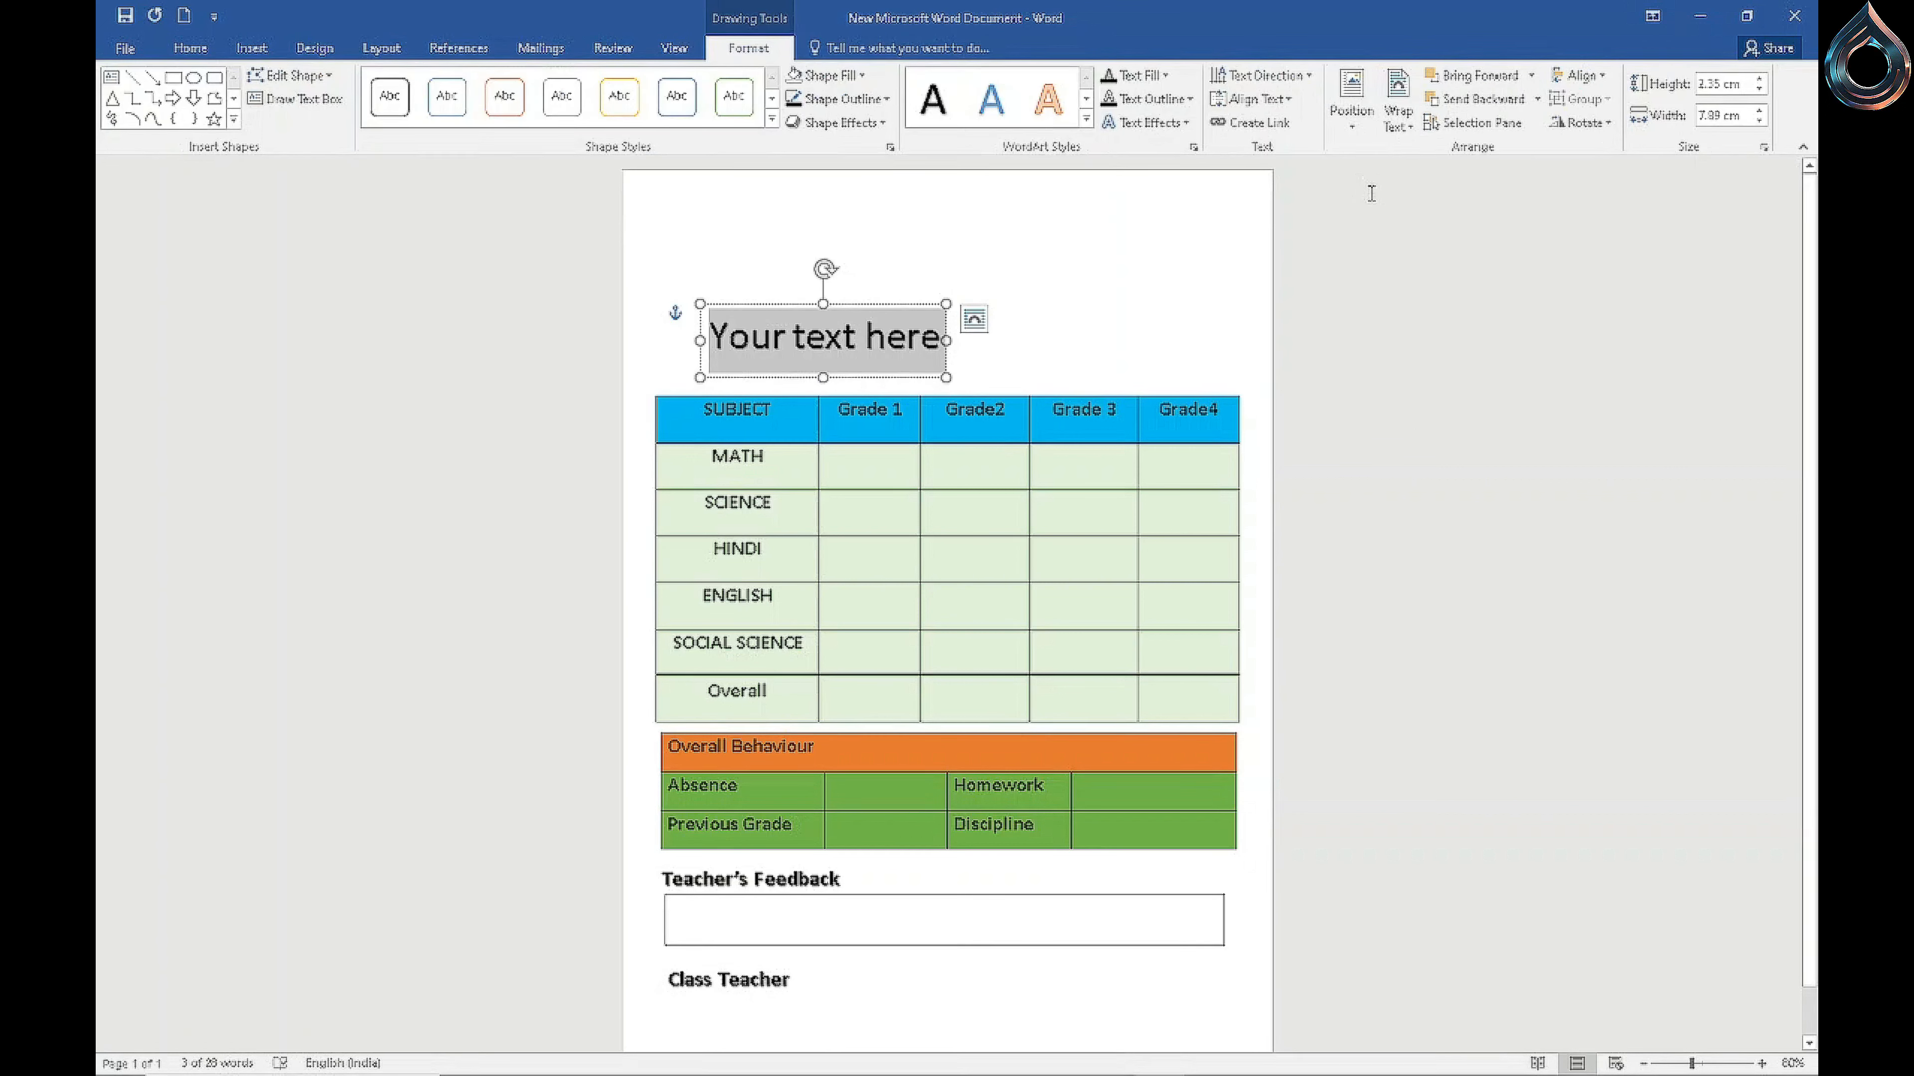
type("parents")
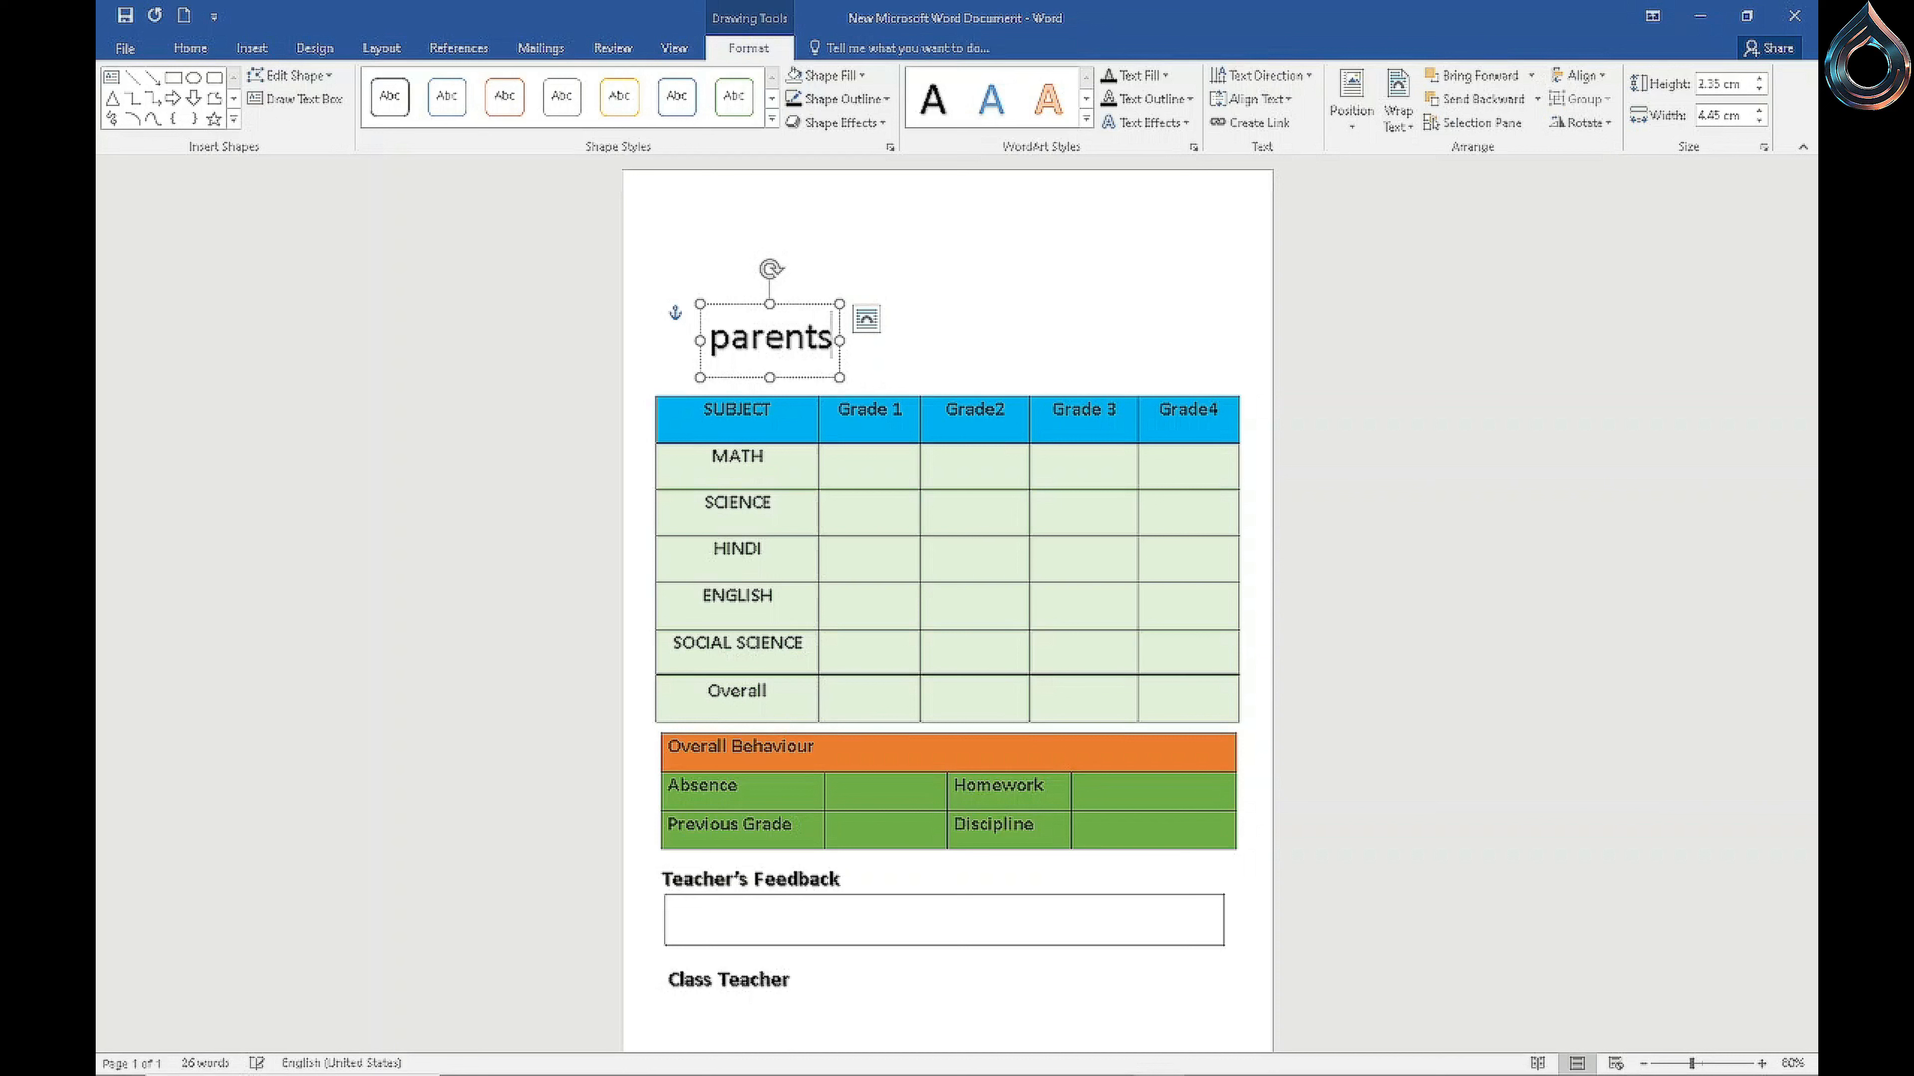
type(" si")
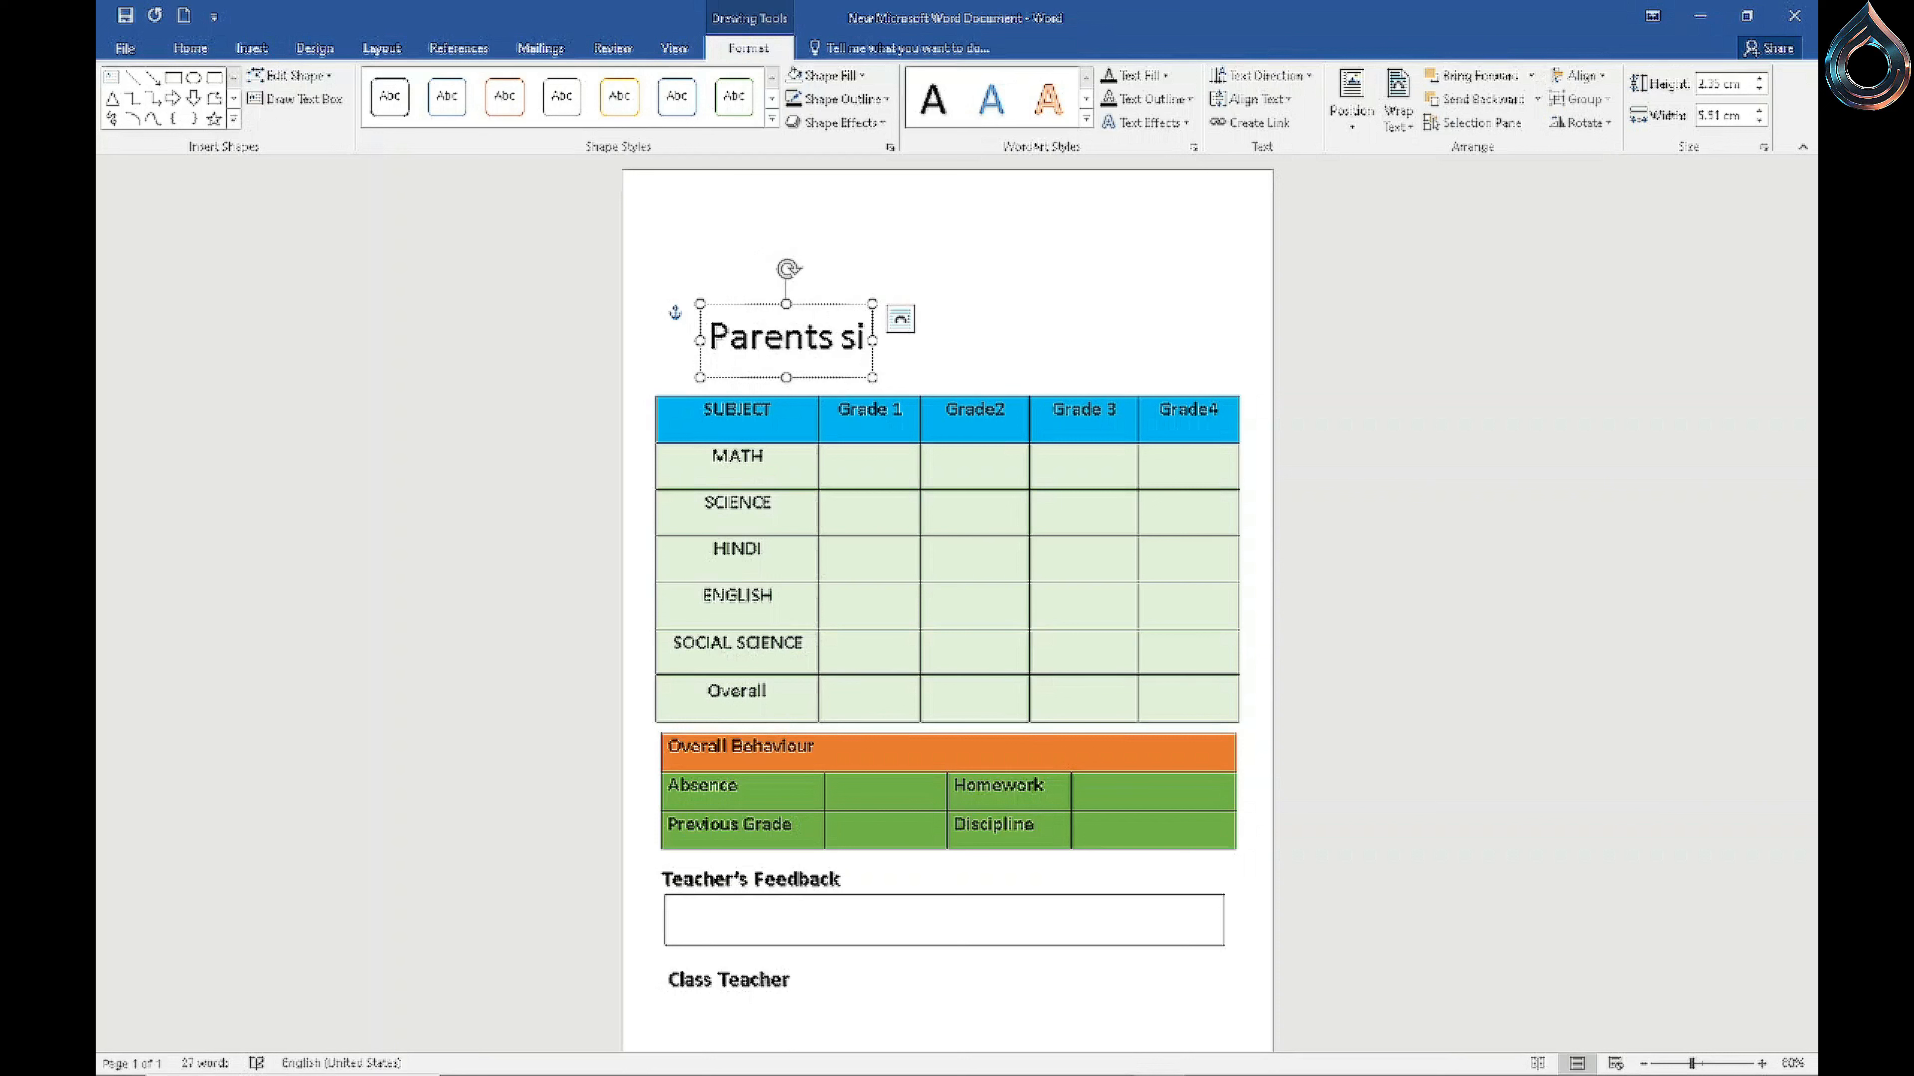
type("gnatur")
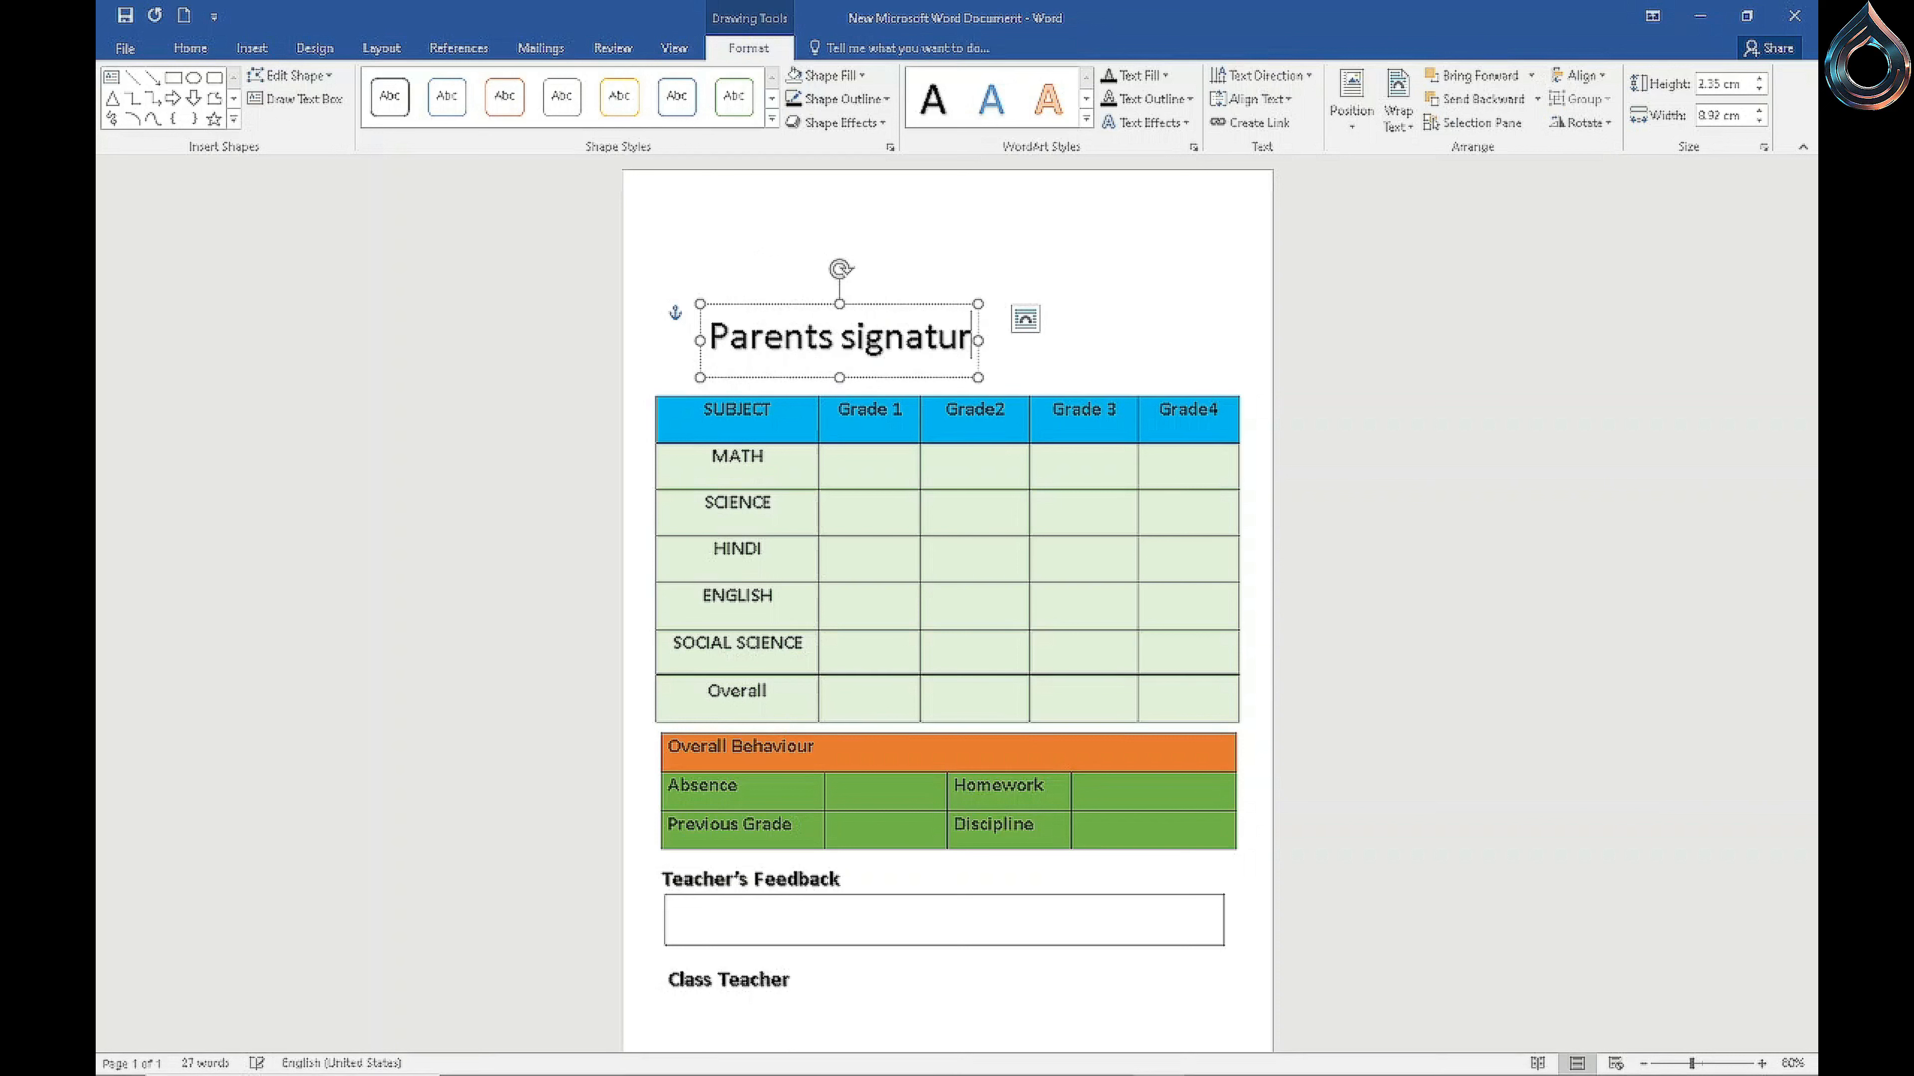
type("e")
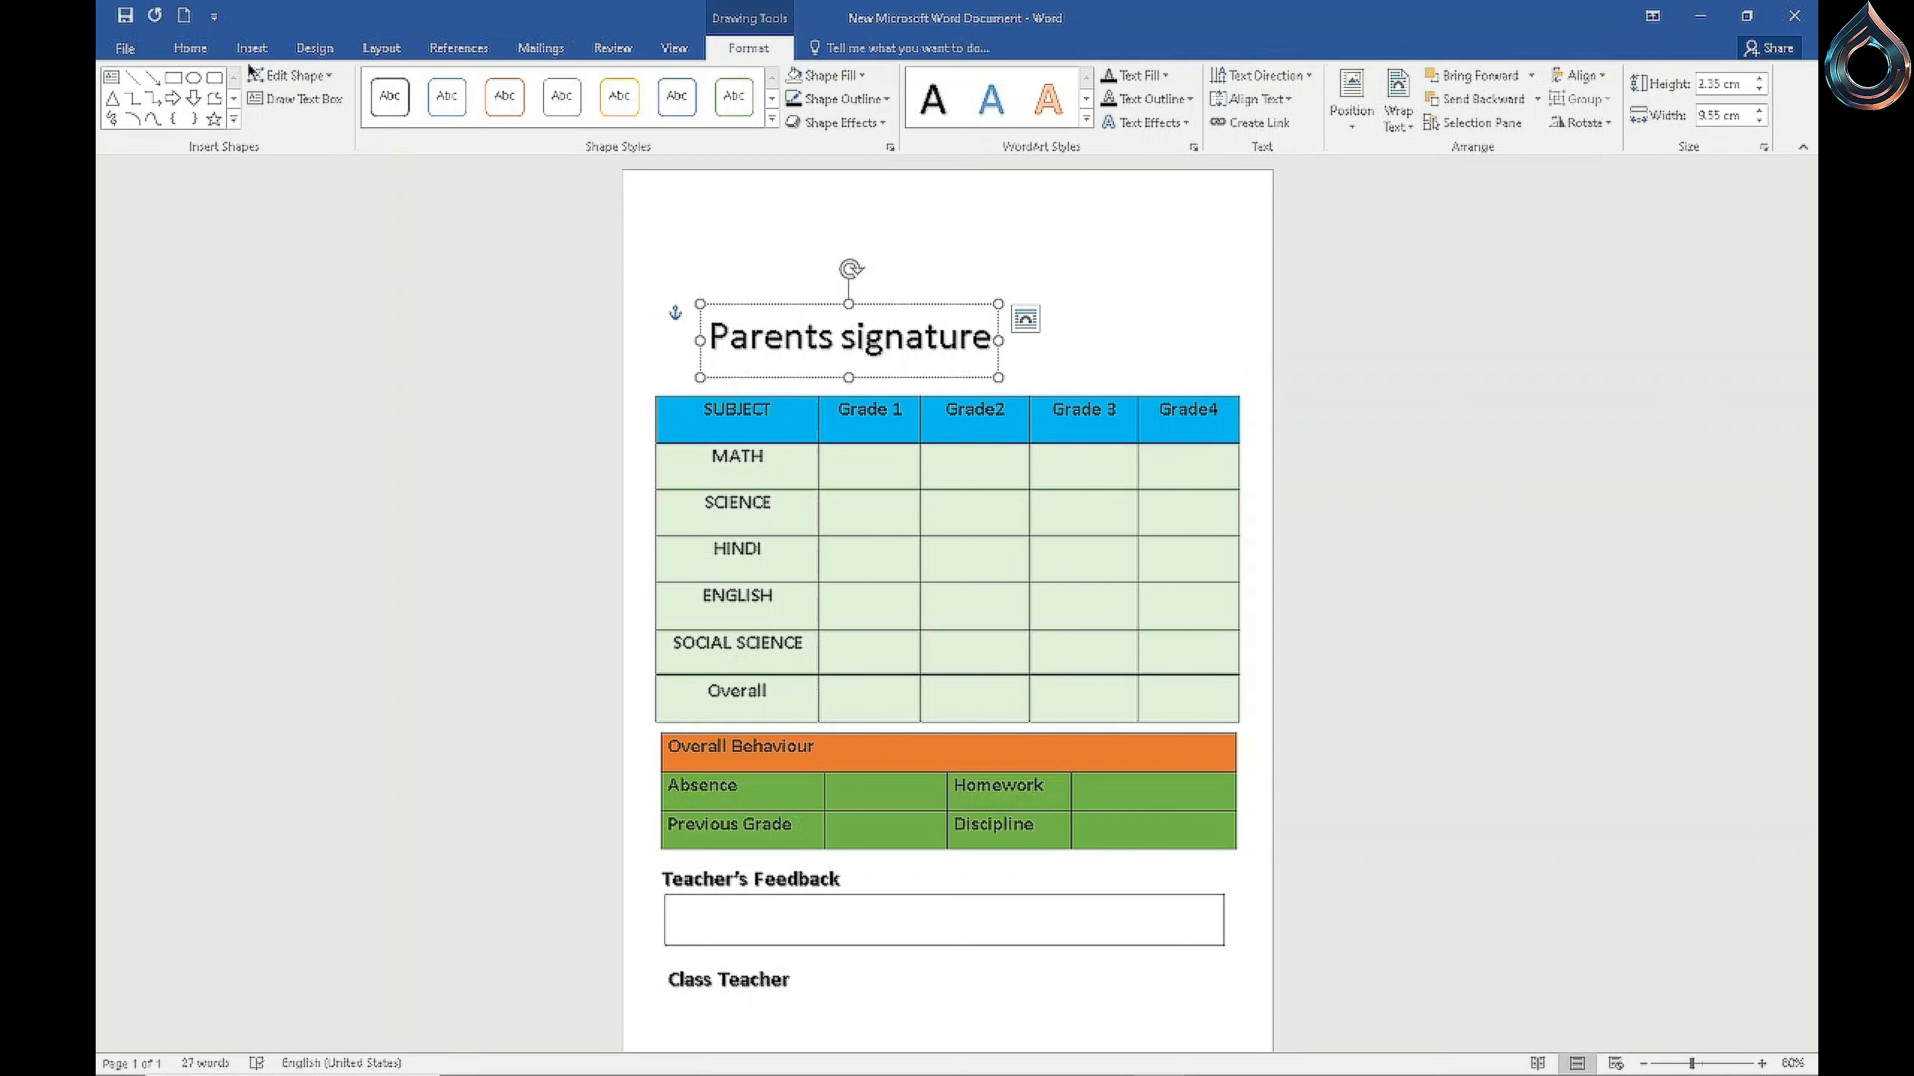
Step: Format the Parents signature WordArt text bold at 16 pt
left_click(212, 57)
left_click(393, 93)
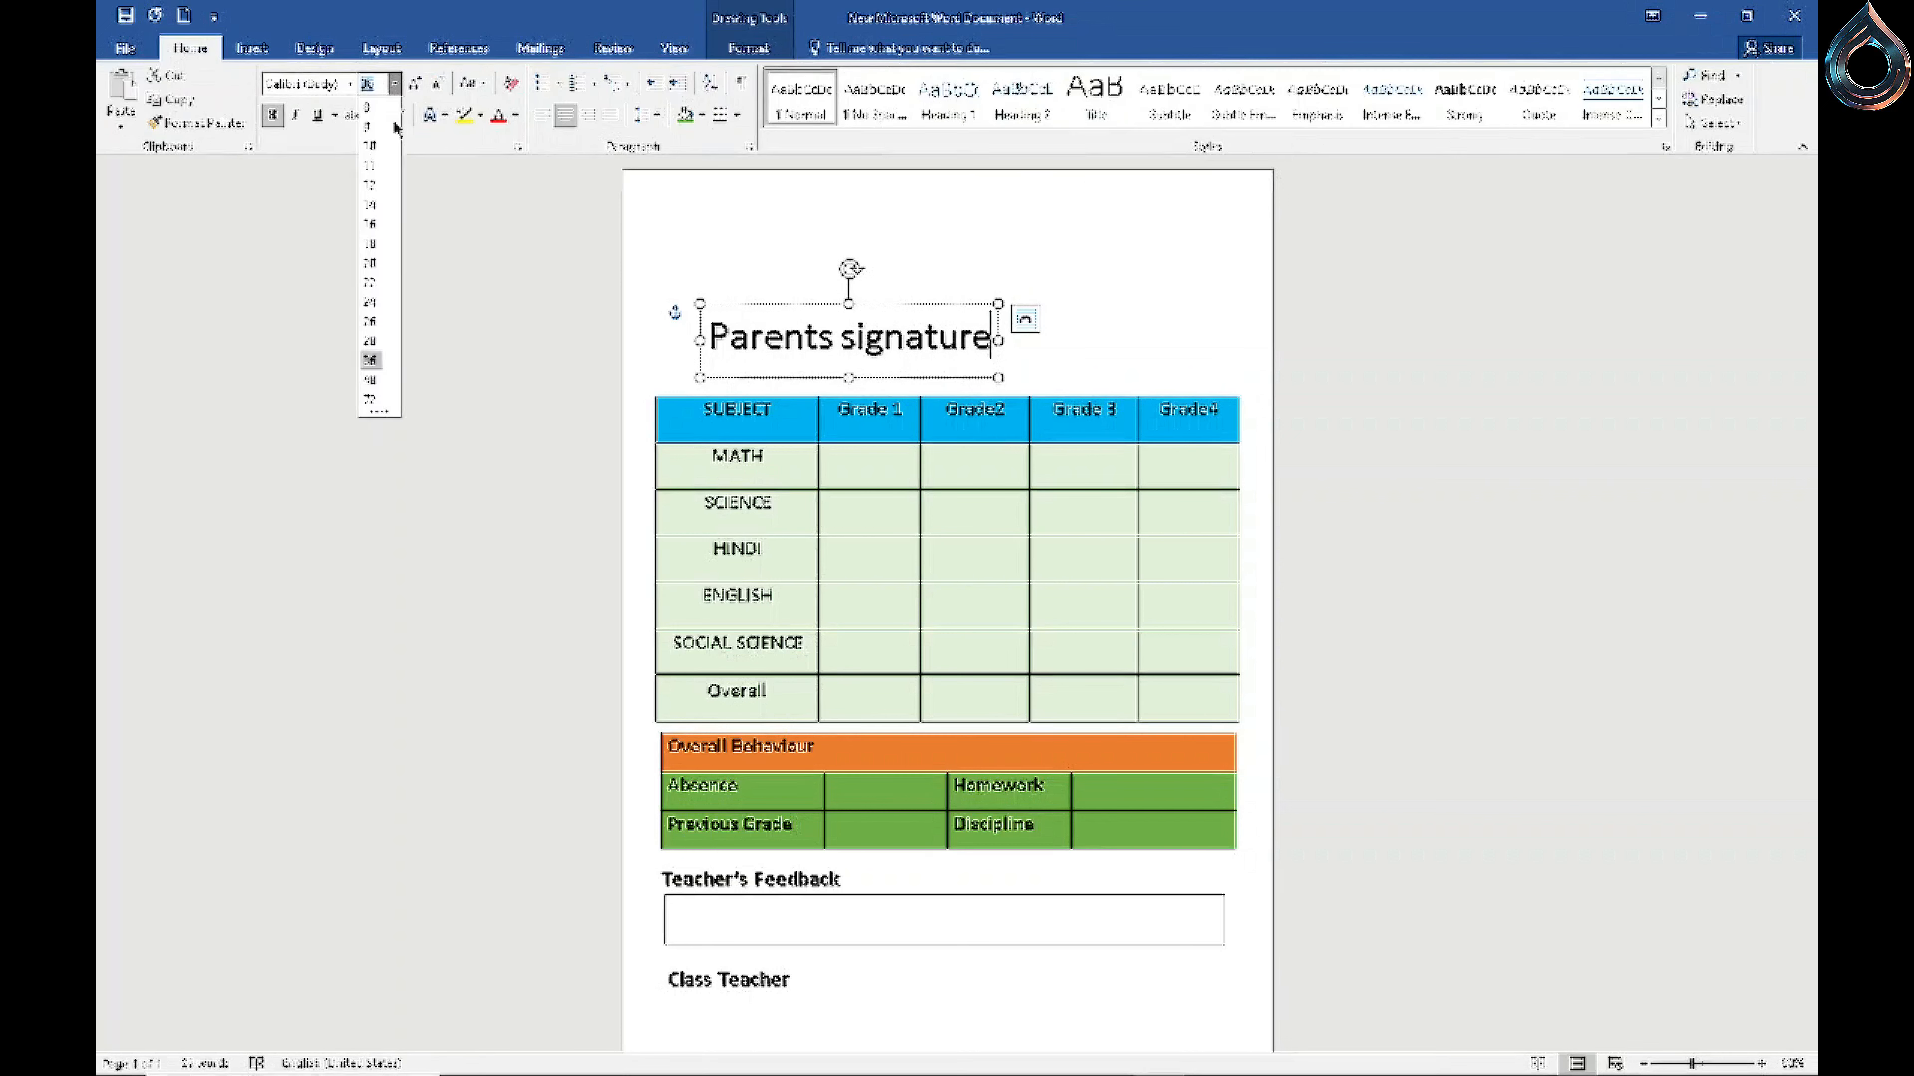
left_click(992, 342)
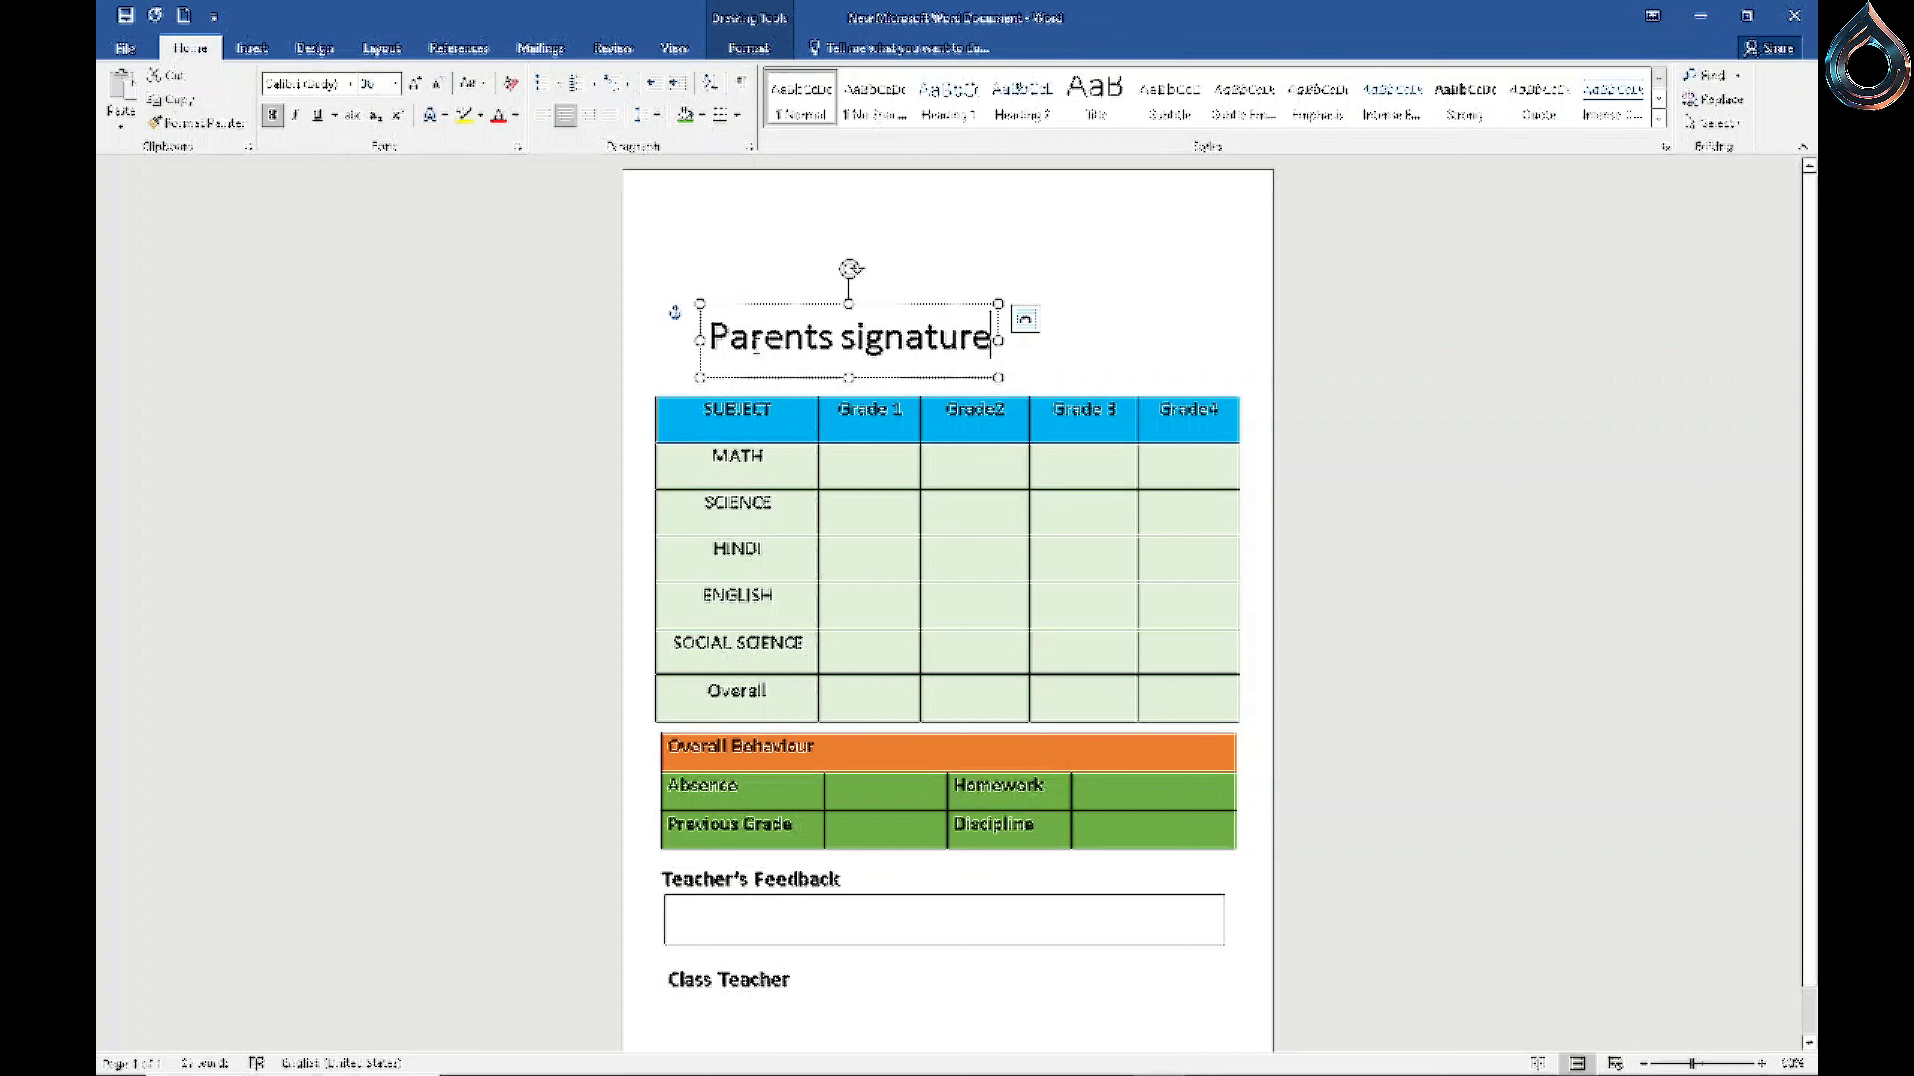
left_click_drag(708, 336, 993, 343)
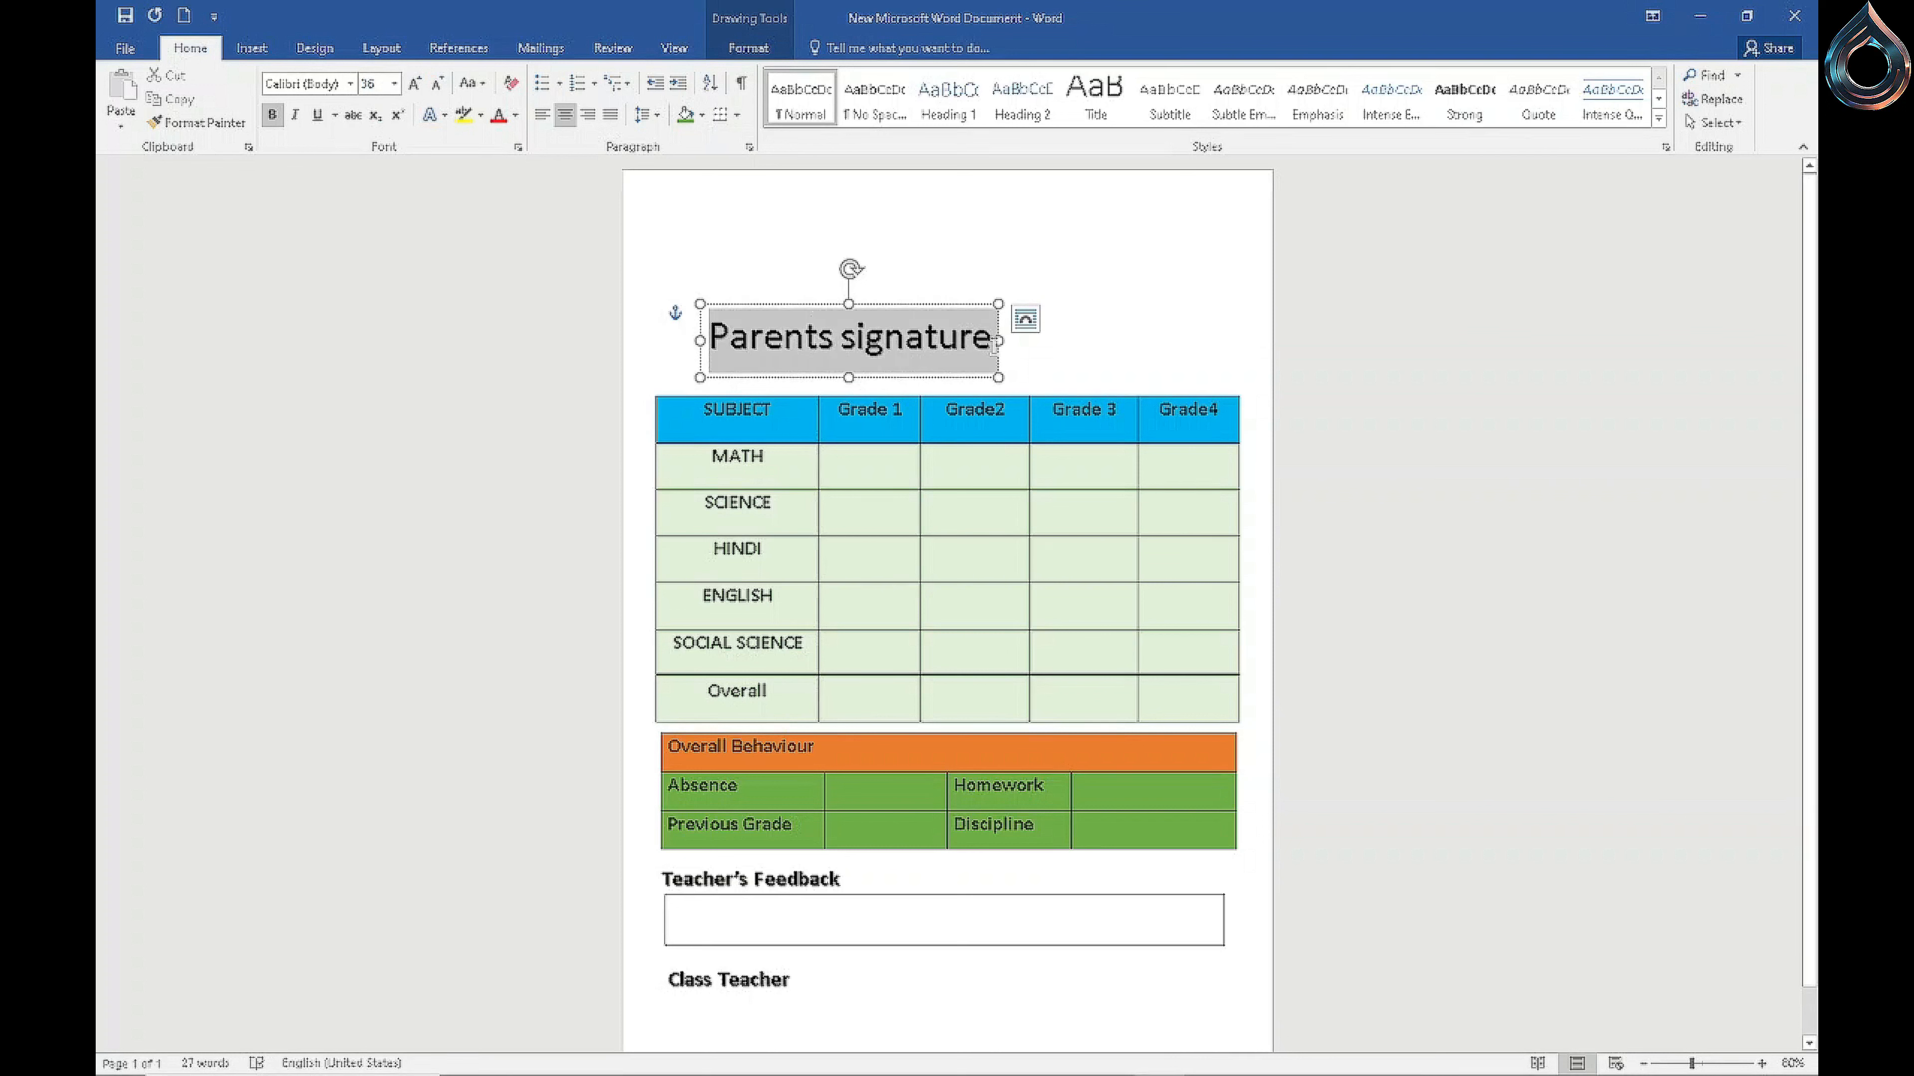
left_click(274, 115)
left_click(413, 84)
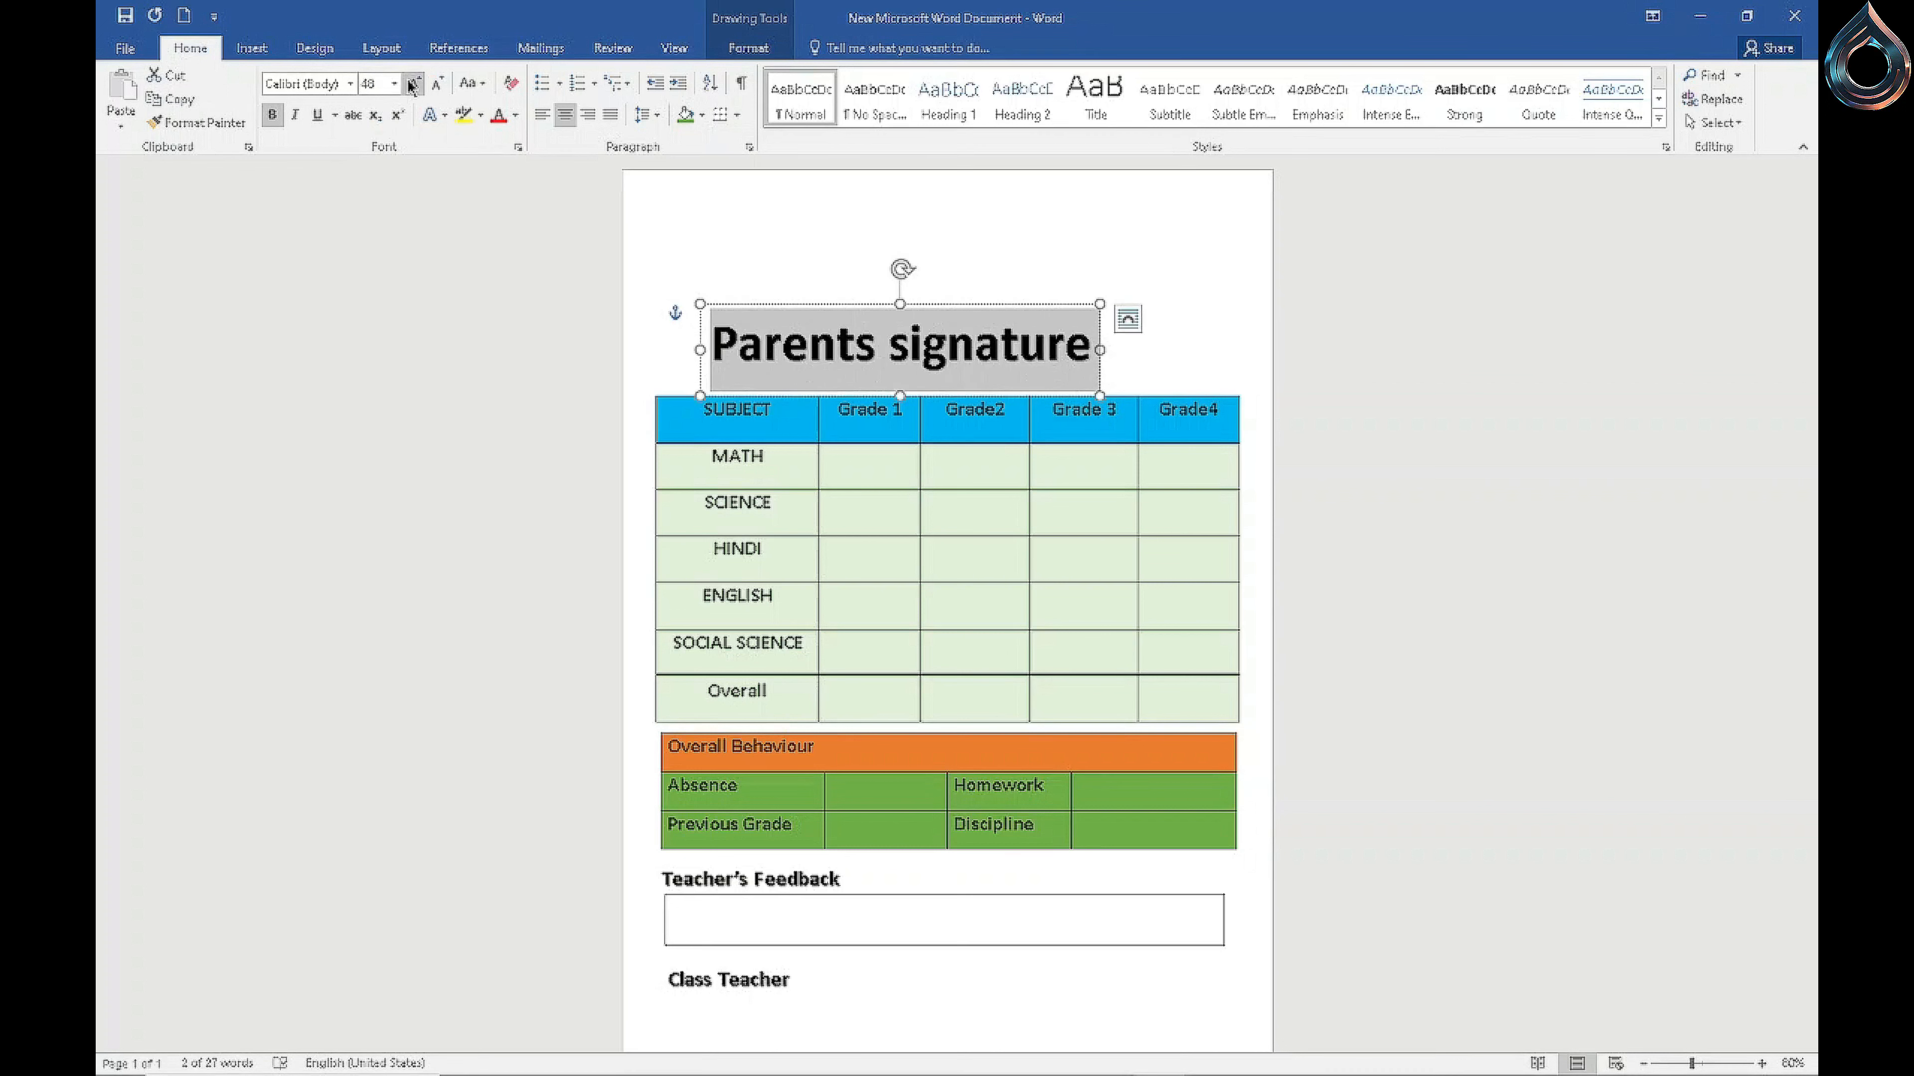
left_click(393, 84)
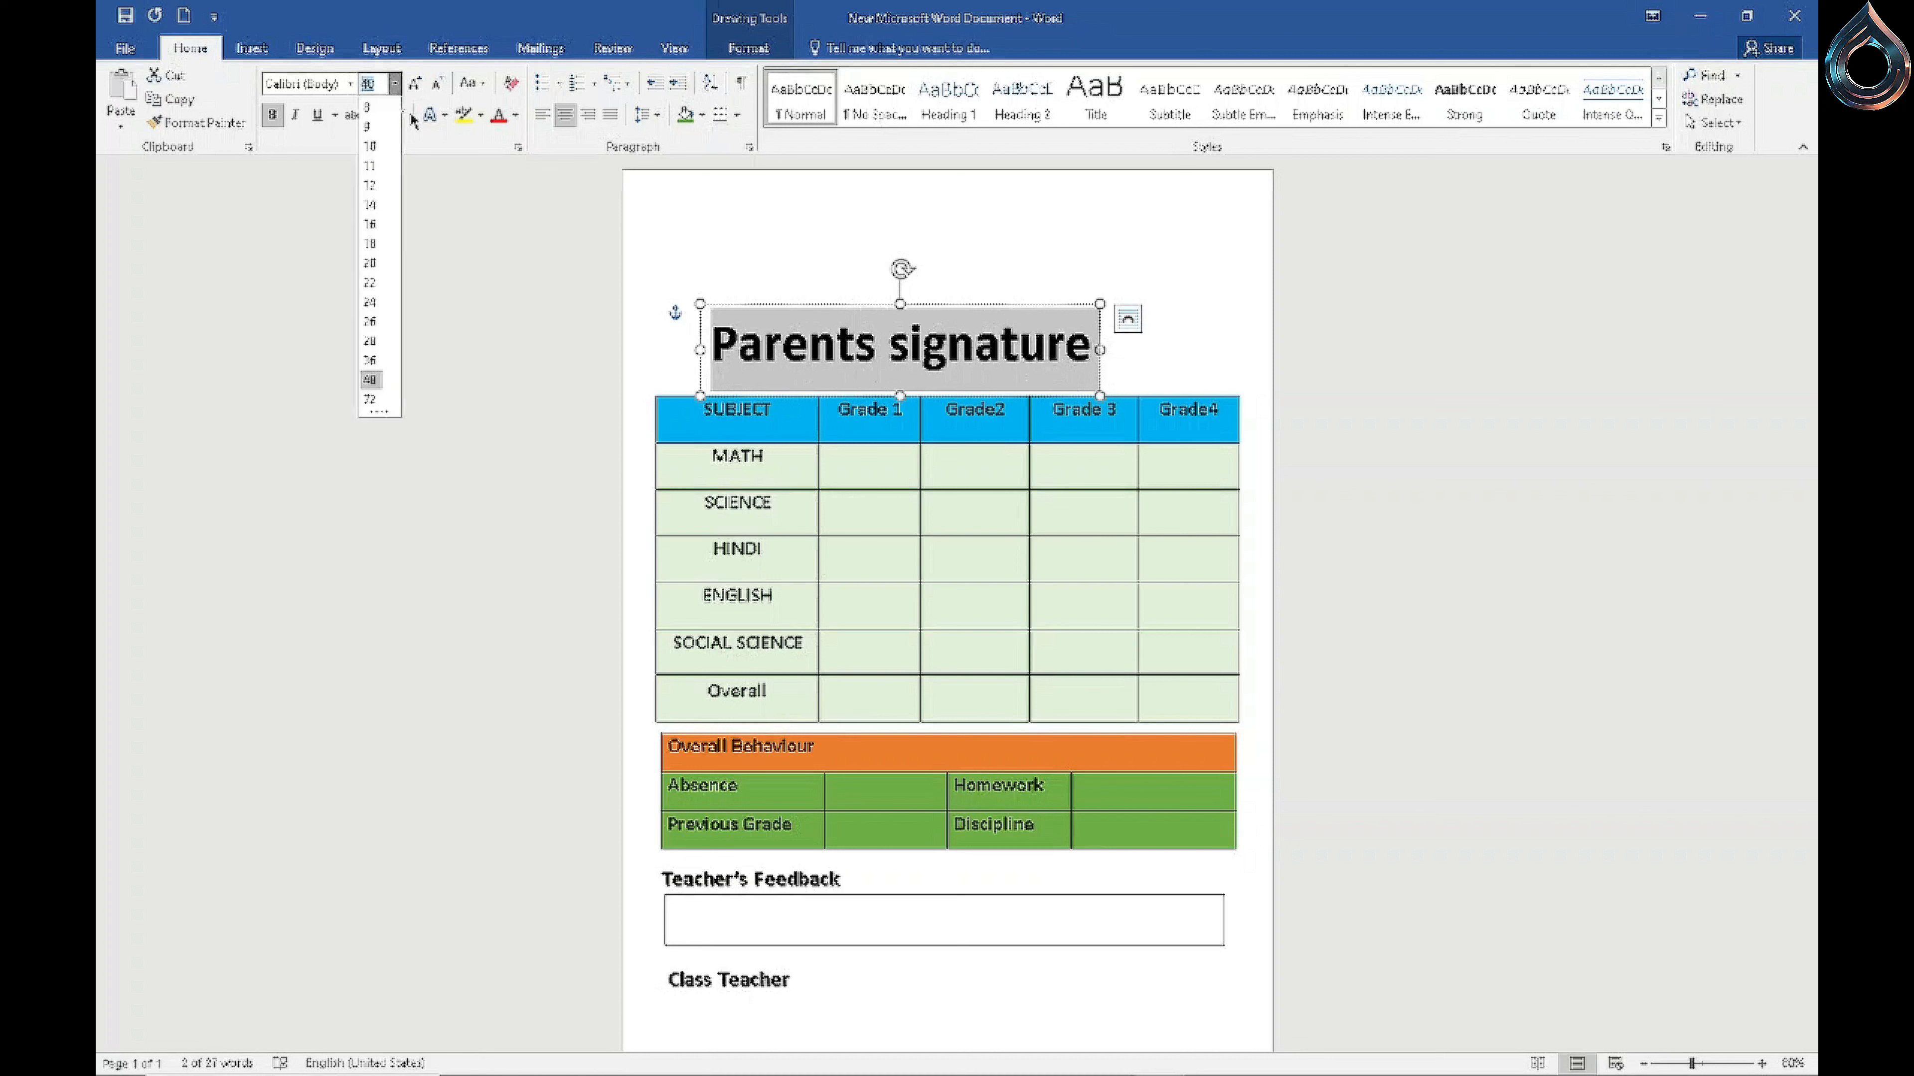
left_click(373, 246)
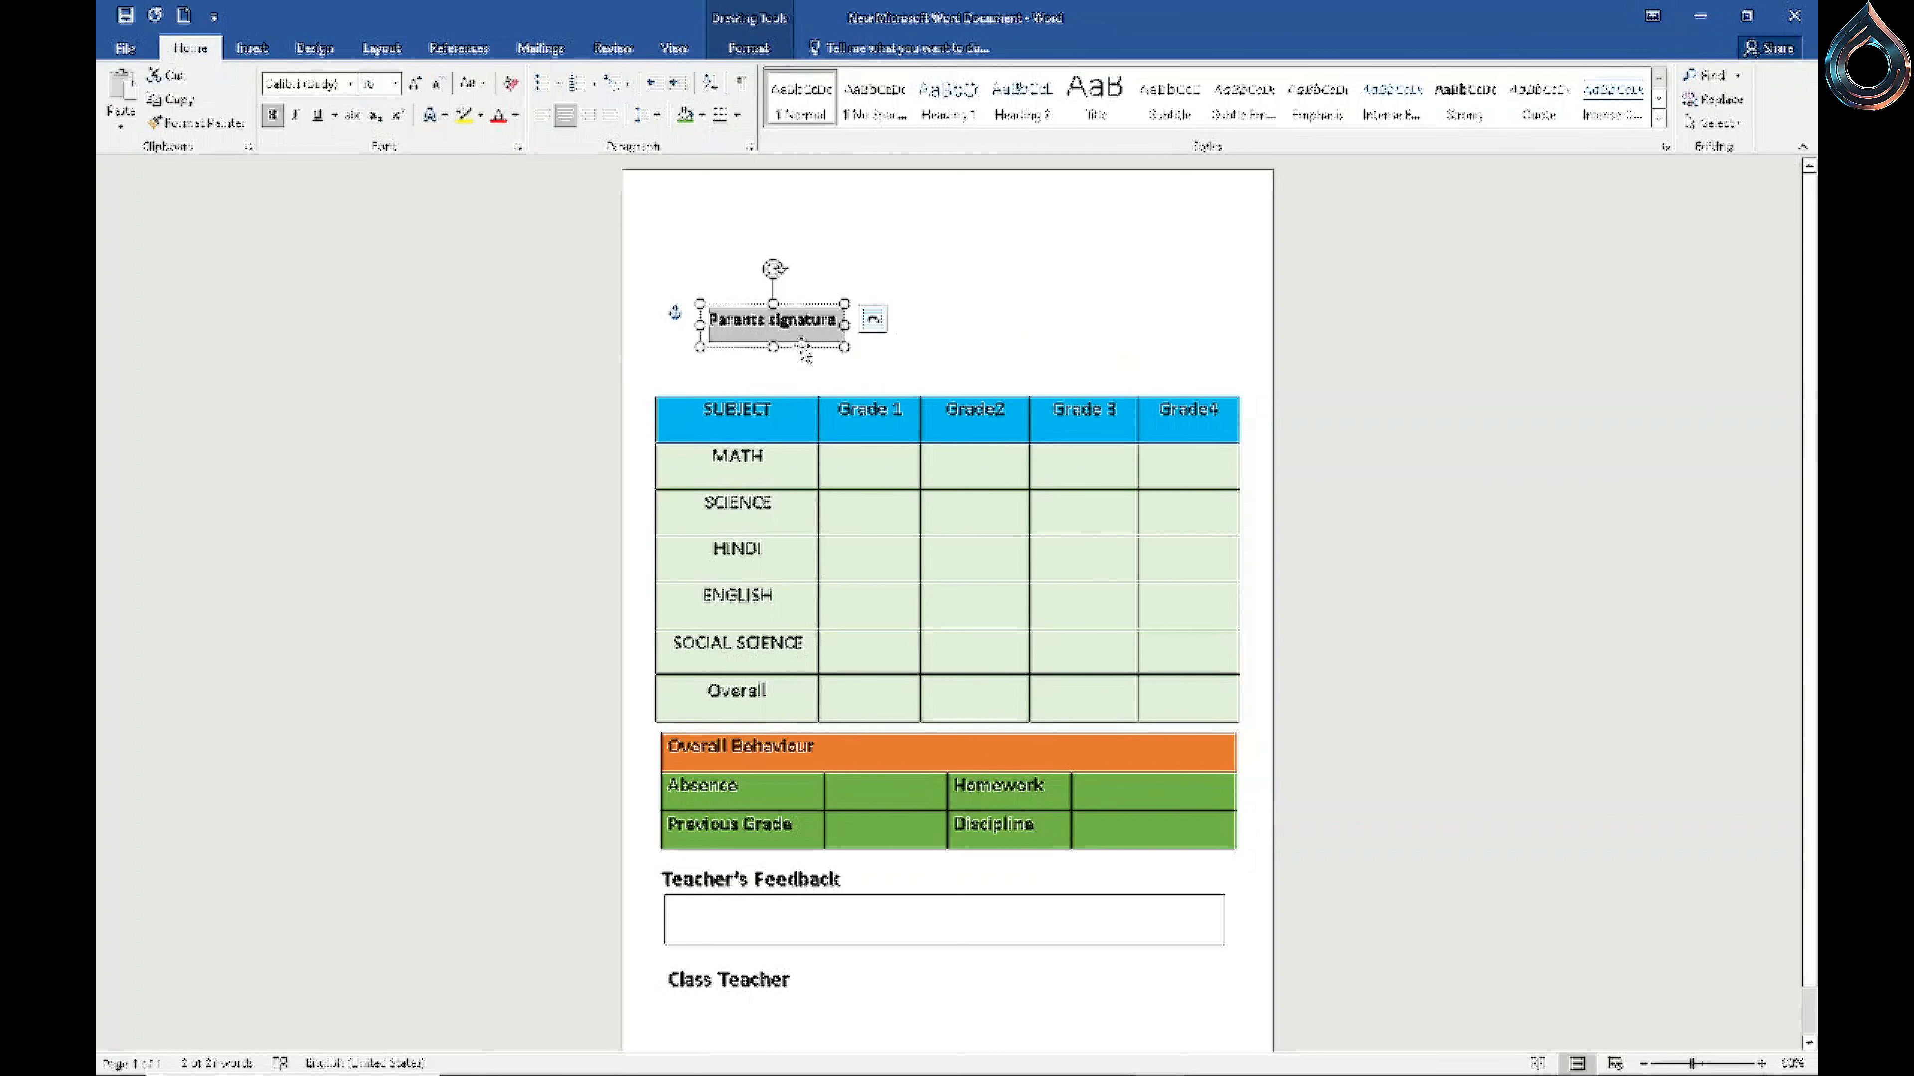
Step: Move the Parents signature label below the feedback box, to the right of the Class Teacher label
mouse_move(804, 351)
left_mouse_down()
mouse_move(943, 853)
mouse_move(941, 1010)
mouse_move(969, 1006)
left_mouse_up()
left_click(1084, 988)
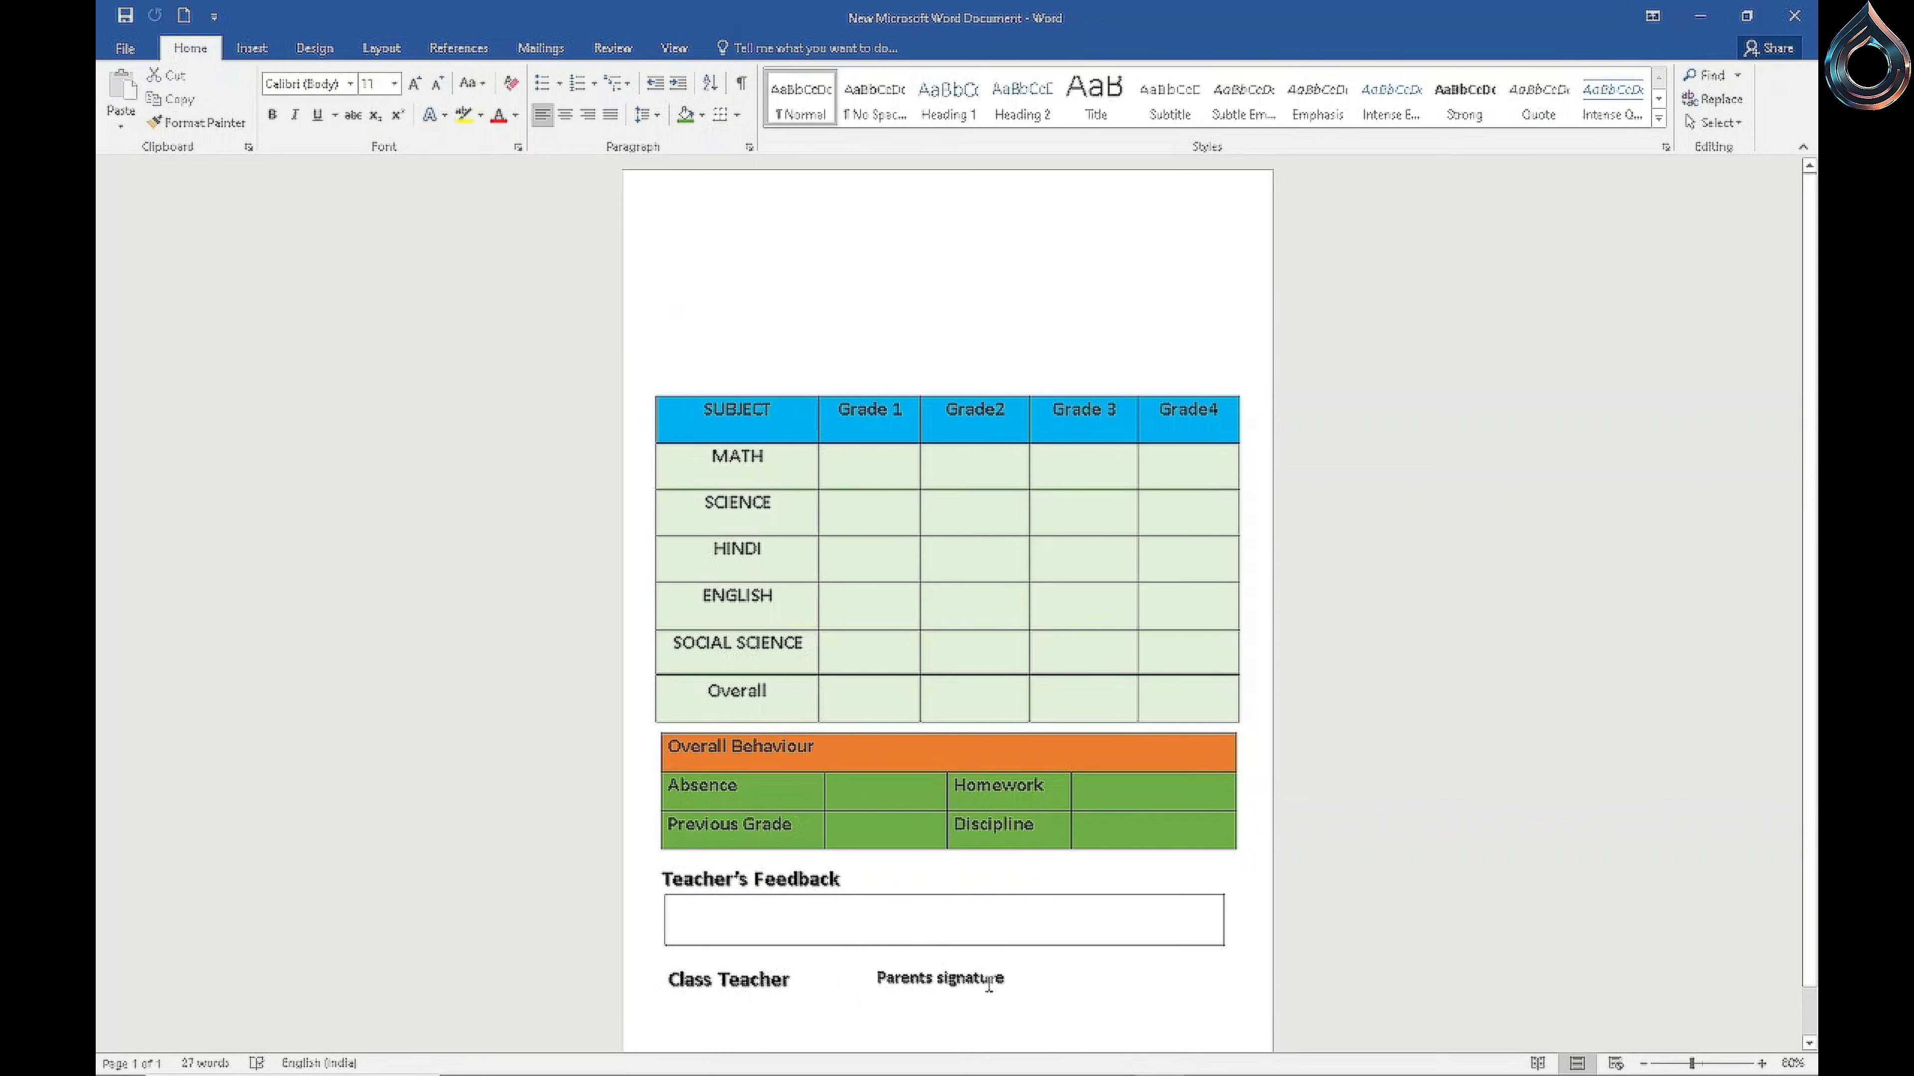
left_click(988, 986)
left_click(1108, 992)
Step: Insert plain black WordArt above the subject table with the text Principal signature
left_click(252, 48)
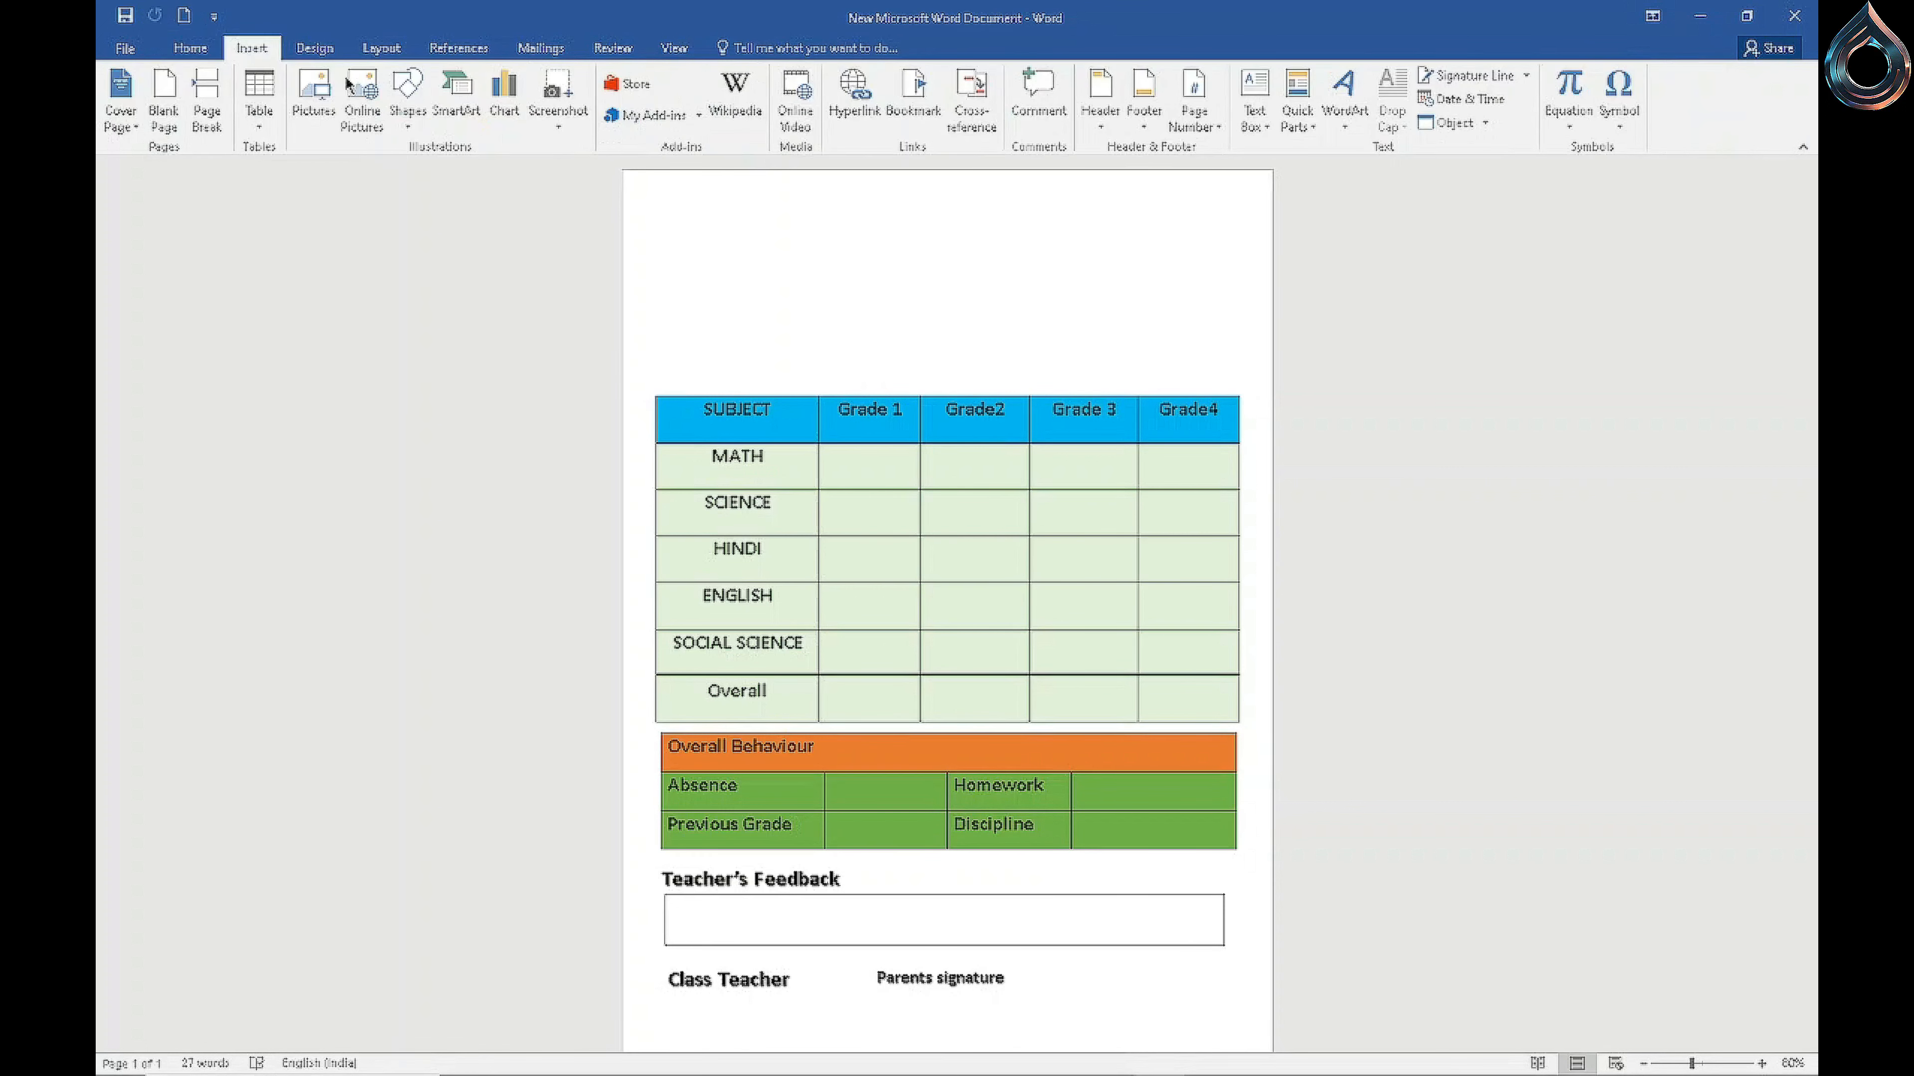
left_click(1346, 94)
left_click(1352, 160)
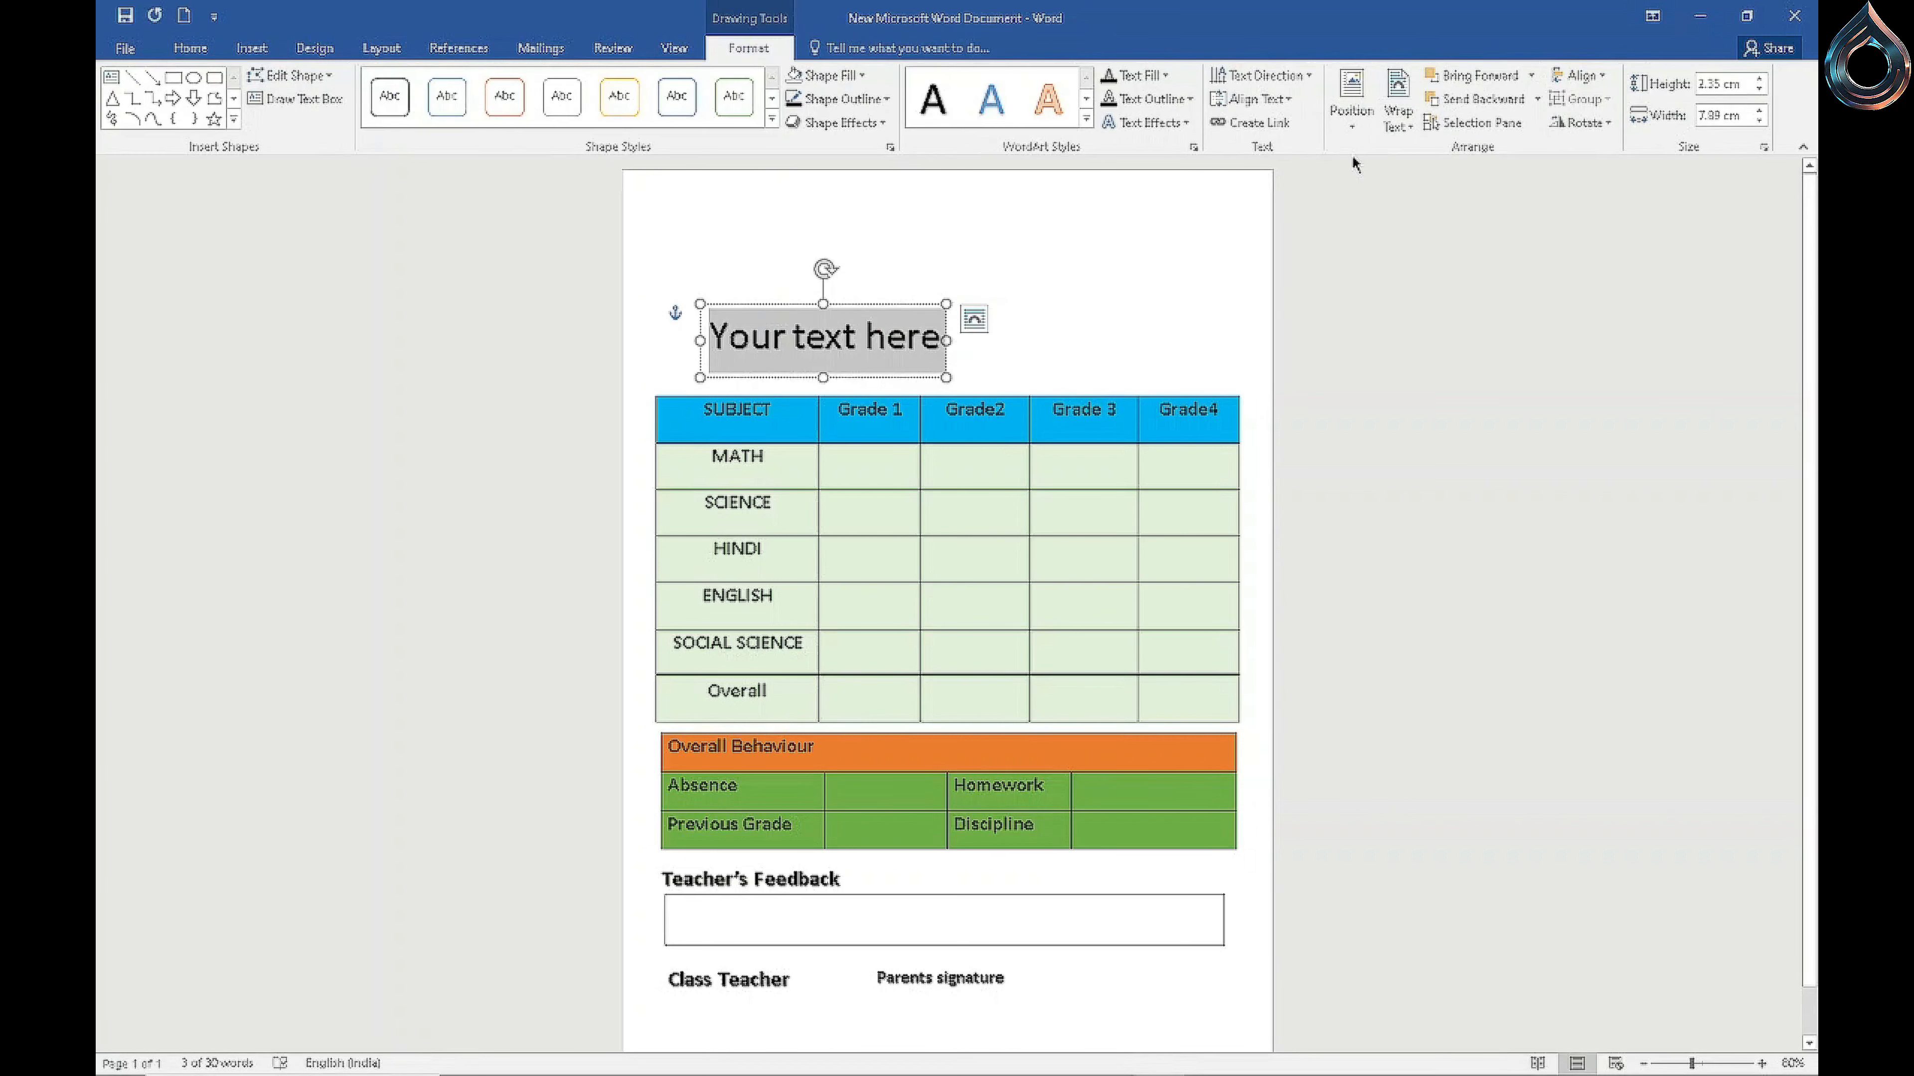
type("princ")
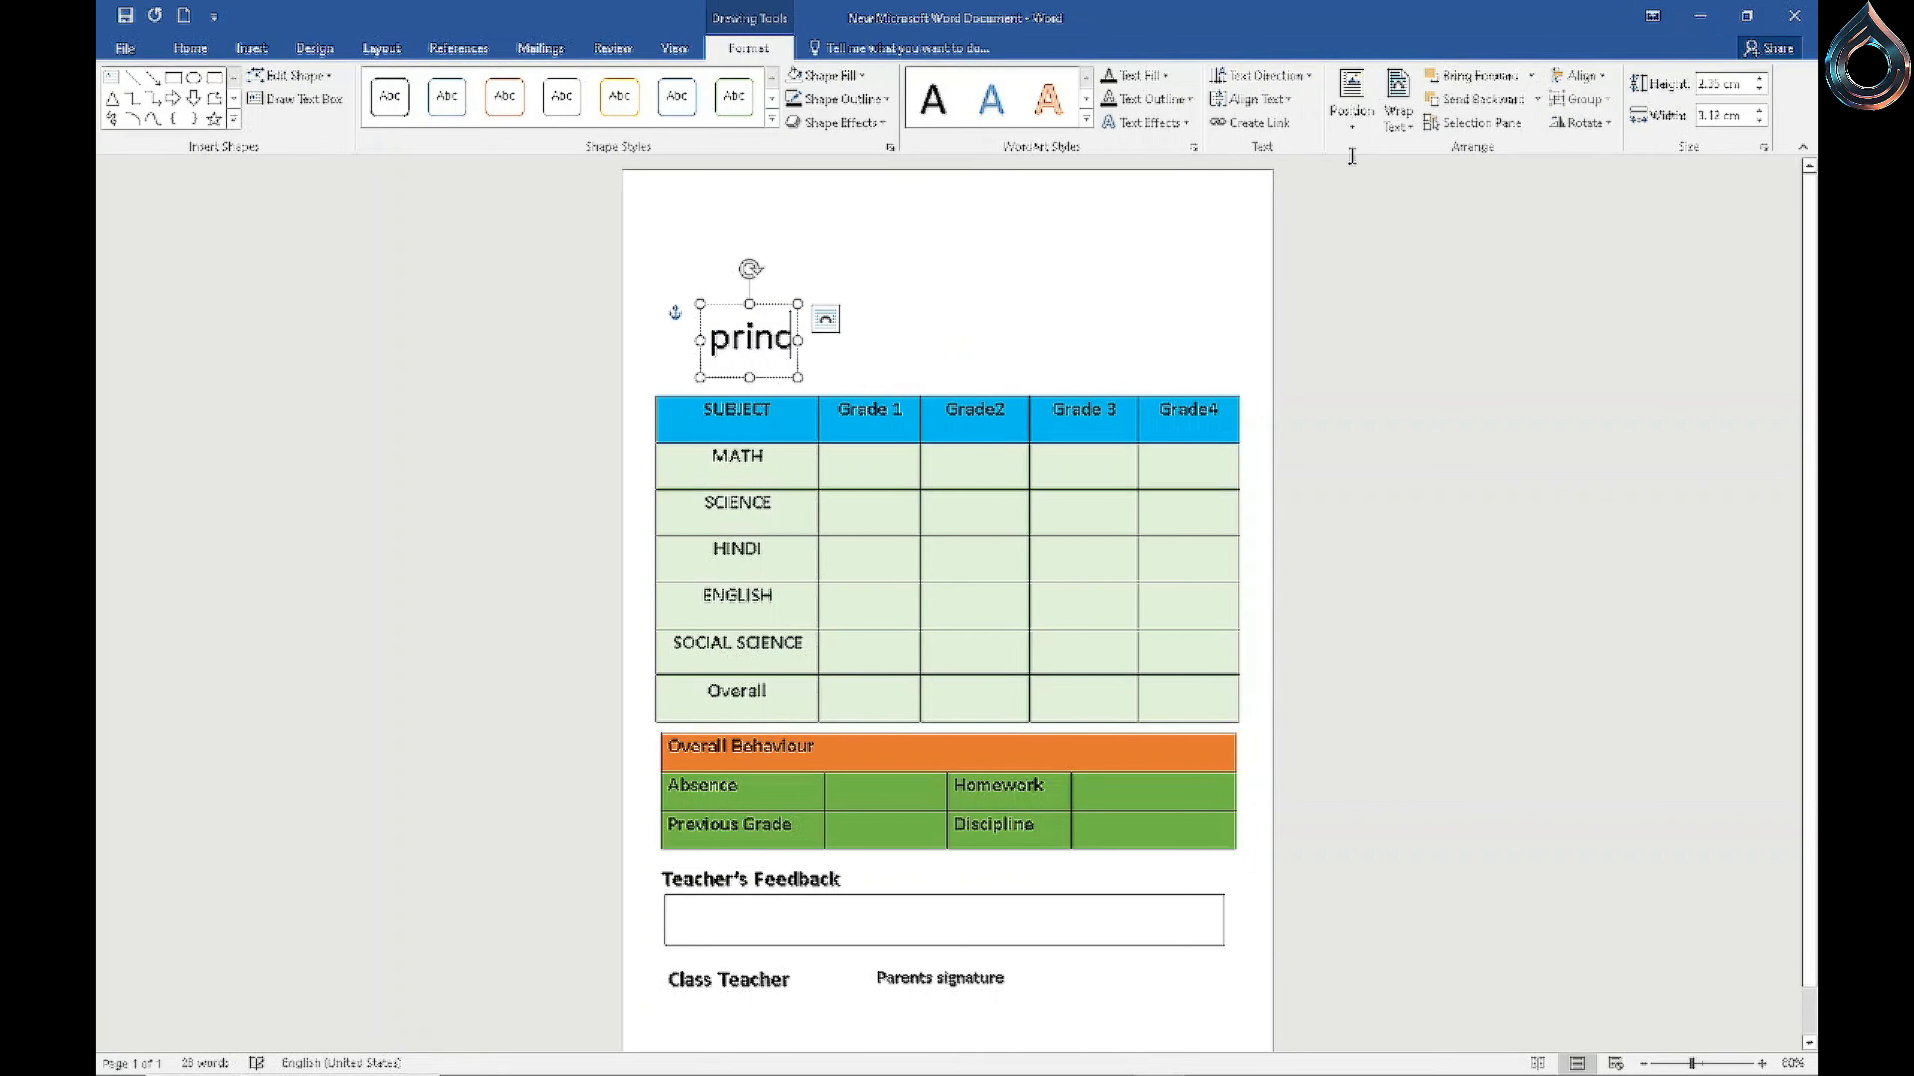
type("ipal si")
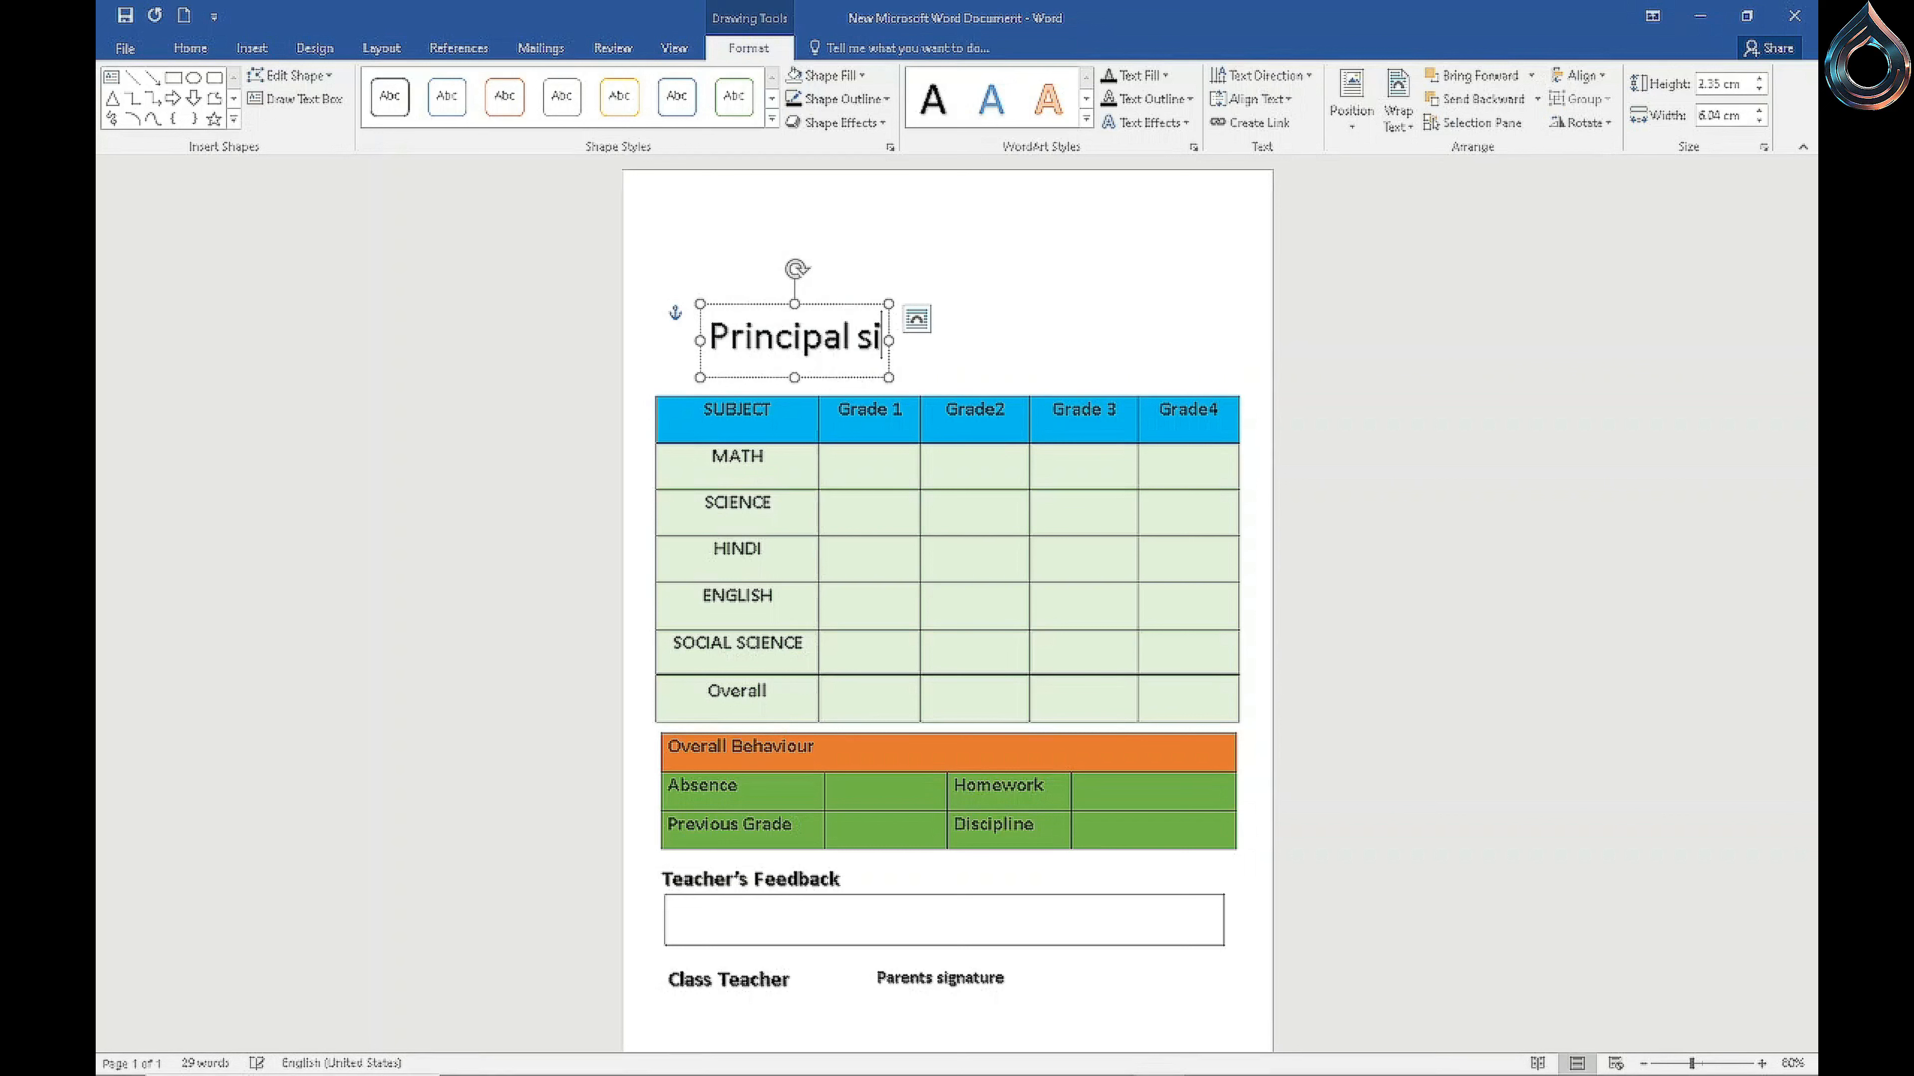
type("gnature")
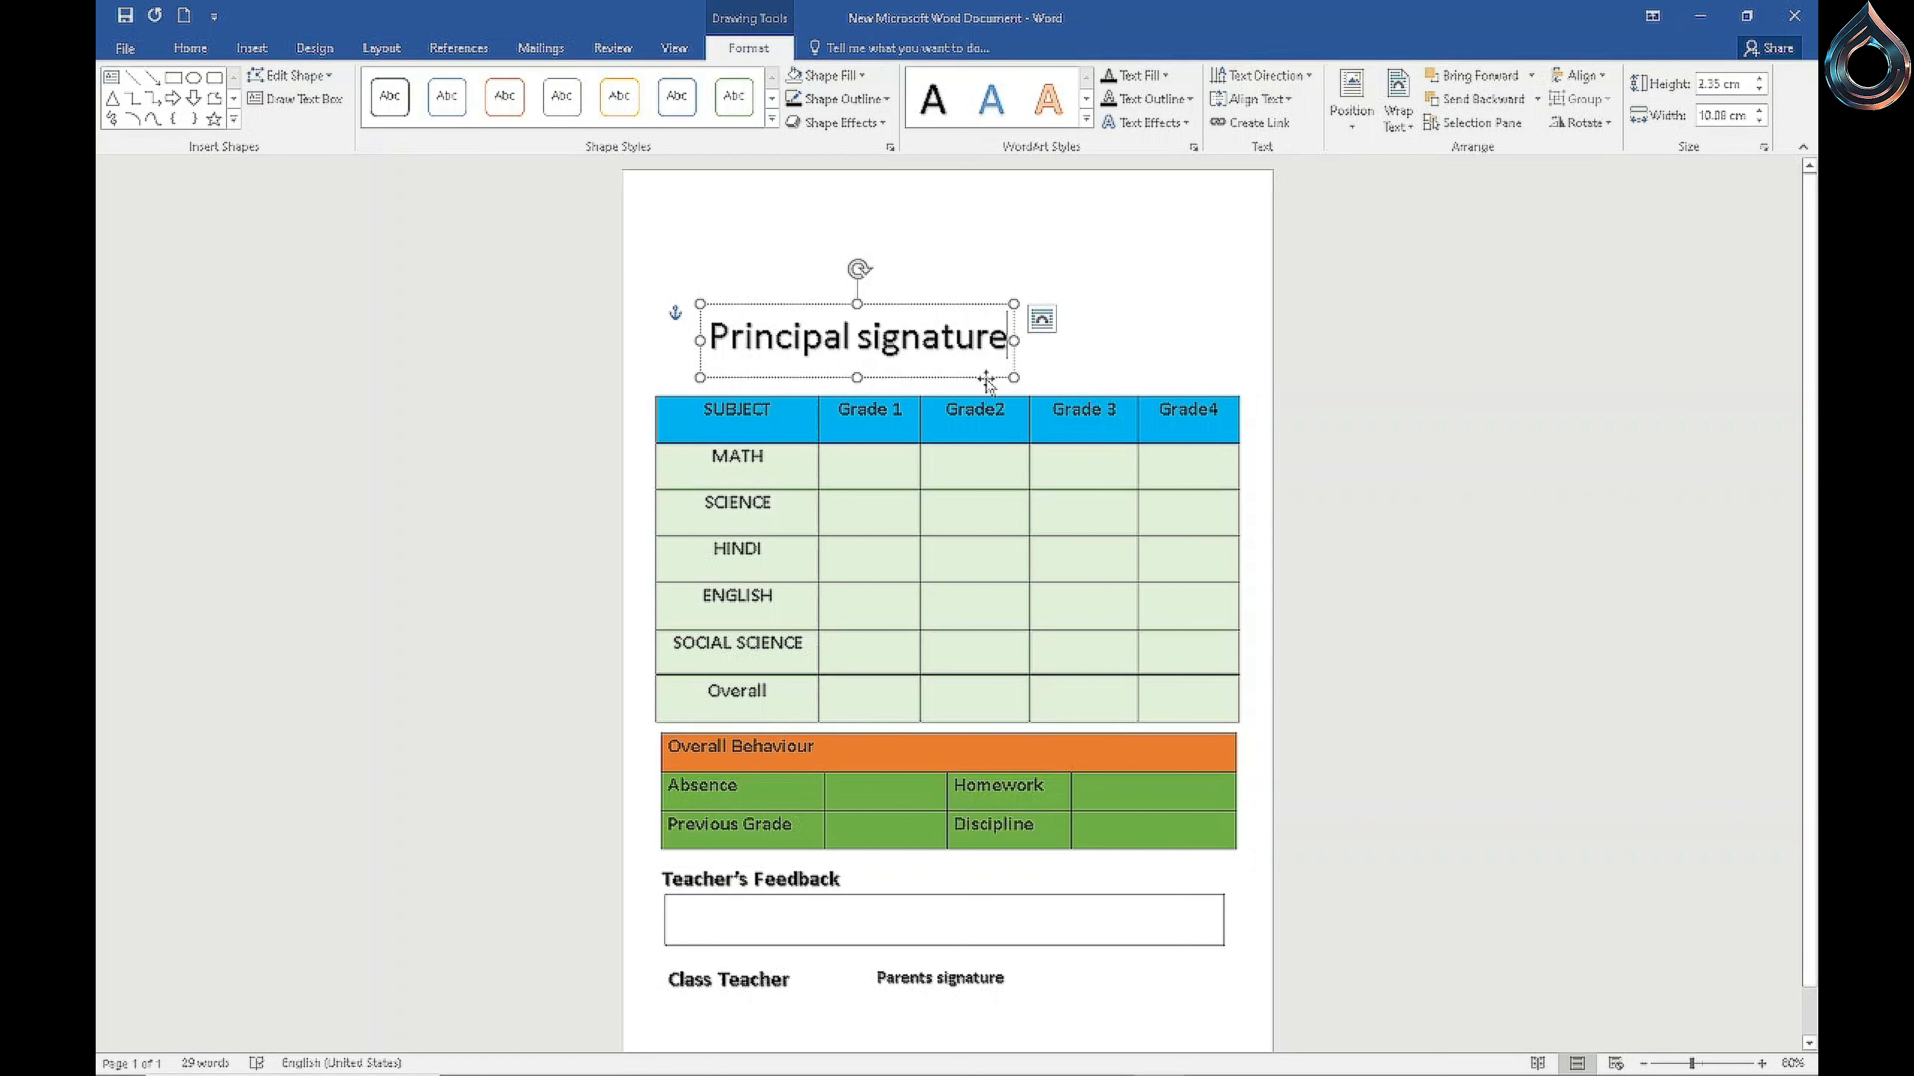
Step: Move the Principal signature label over the right part of the feedback box and set its font size to 20 pt
mouse_move(986, 381)
left_mouse_down()
mouse_move(1239, 972)
mouse_move(1188, 968)
mouse_move(1215, 951)
mouse_move(914, 938)
left_mouse_up()
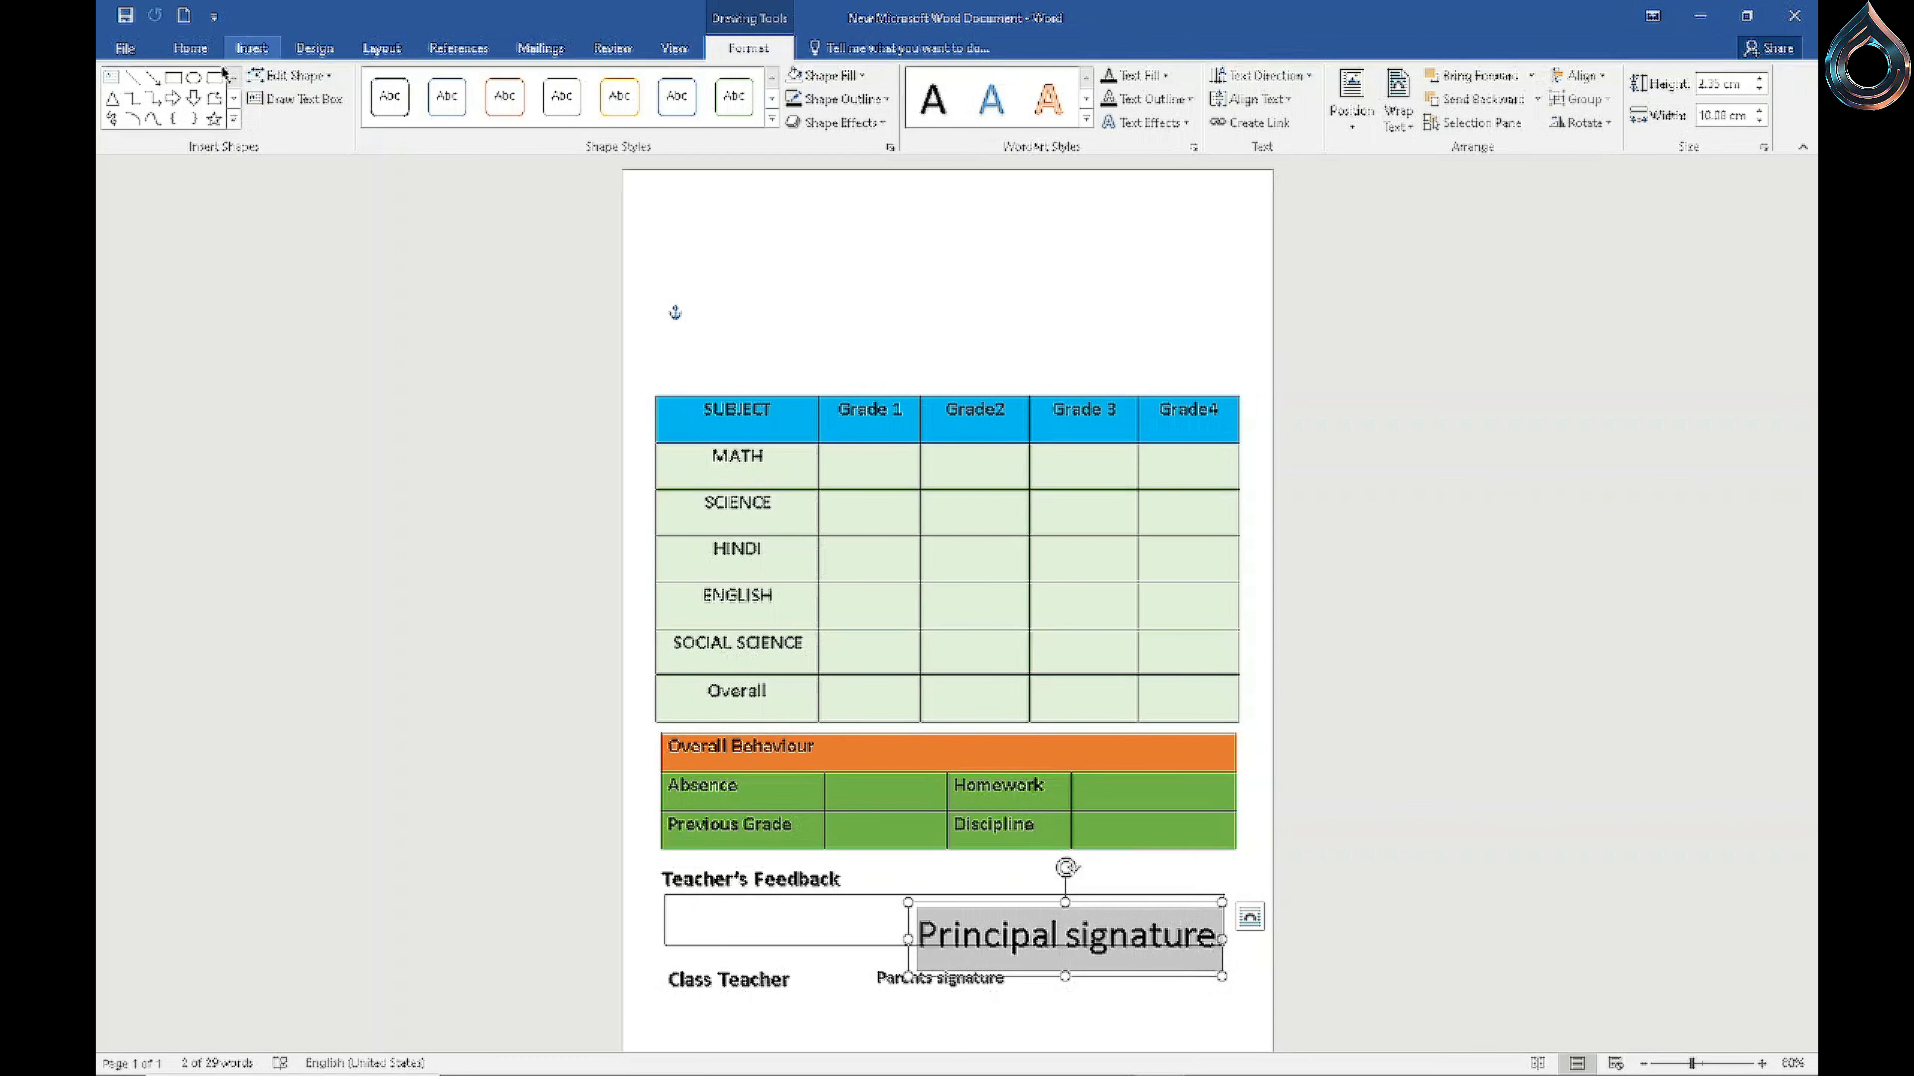
left_click(190, 48)
left_click(394, 83)
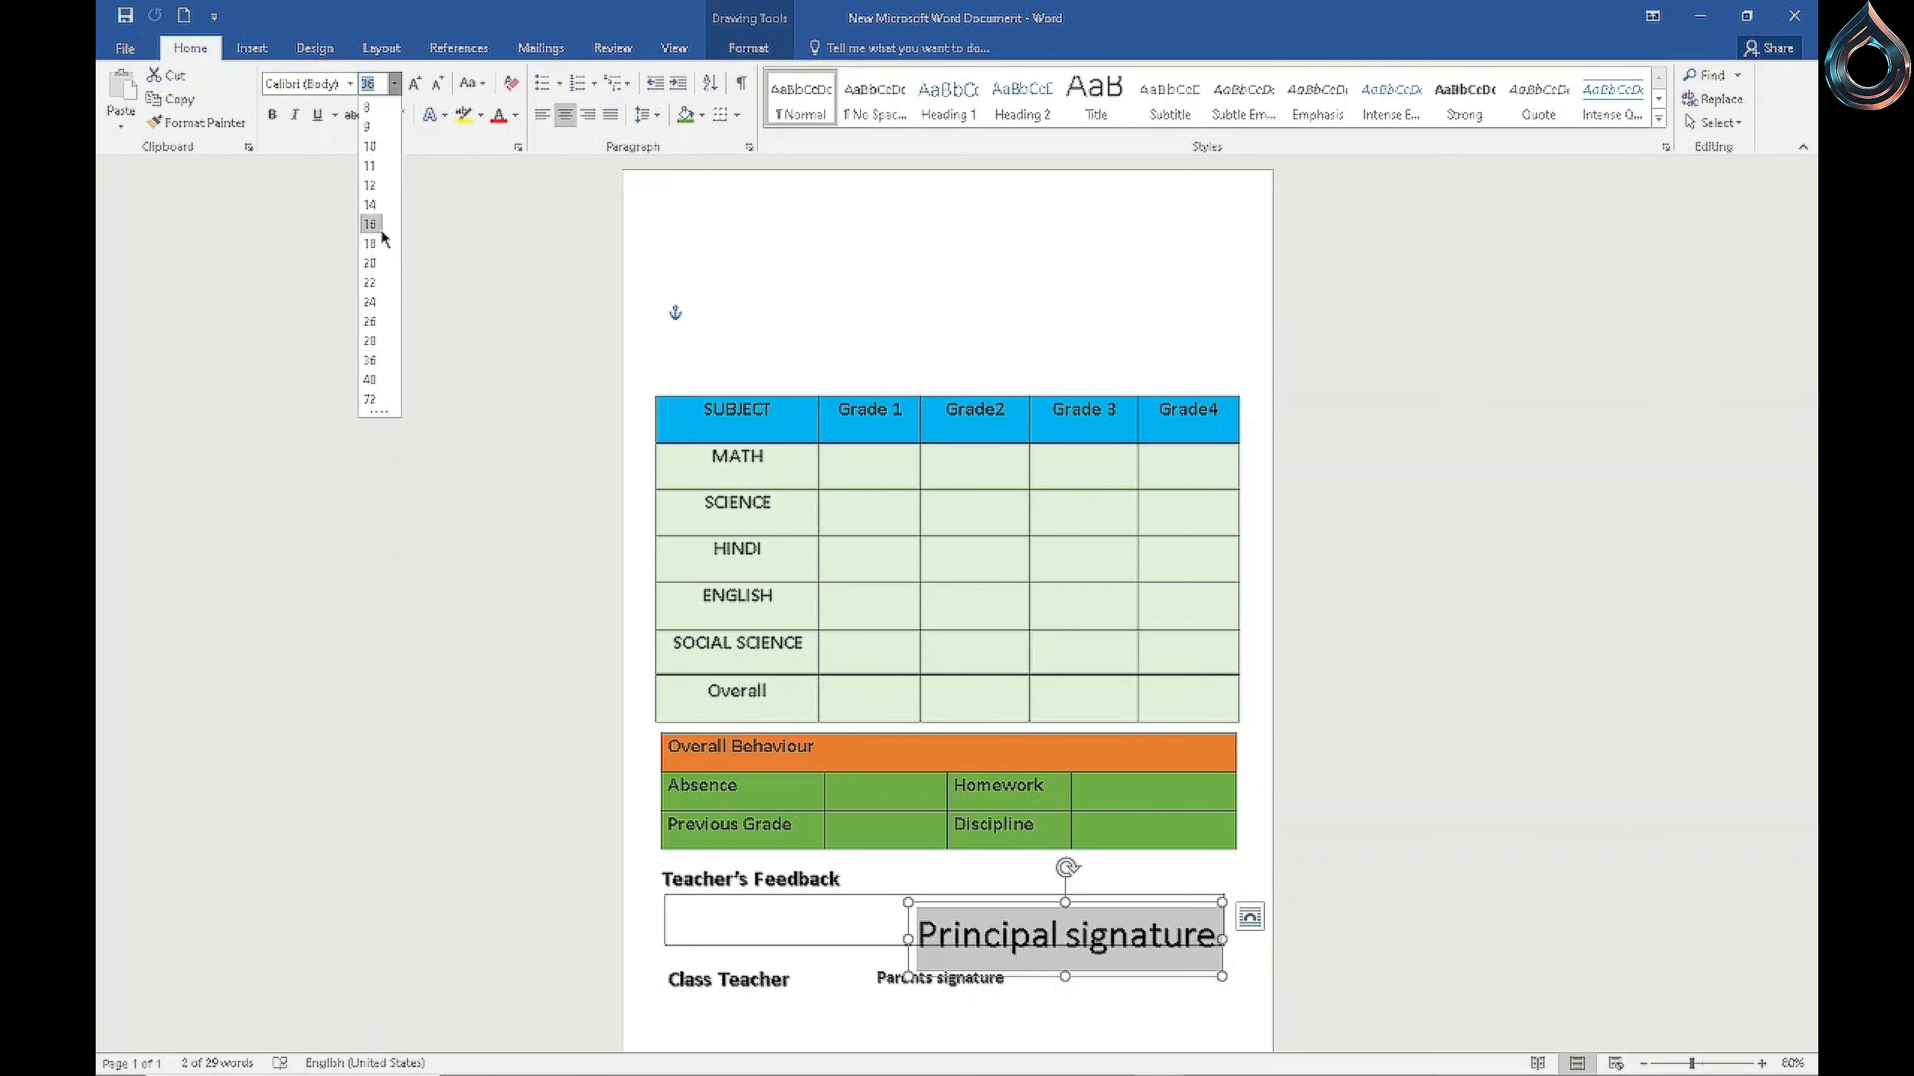
left_click(369, 244)
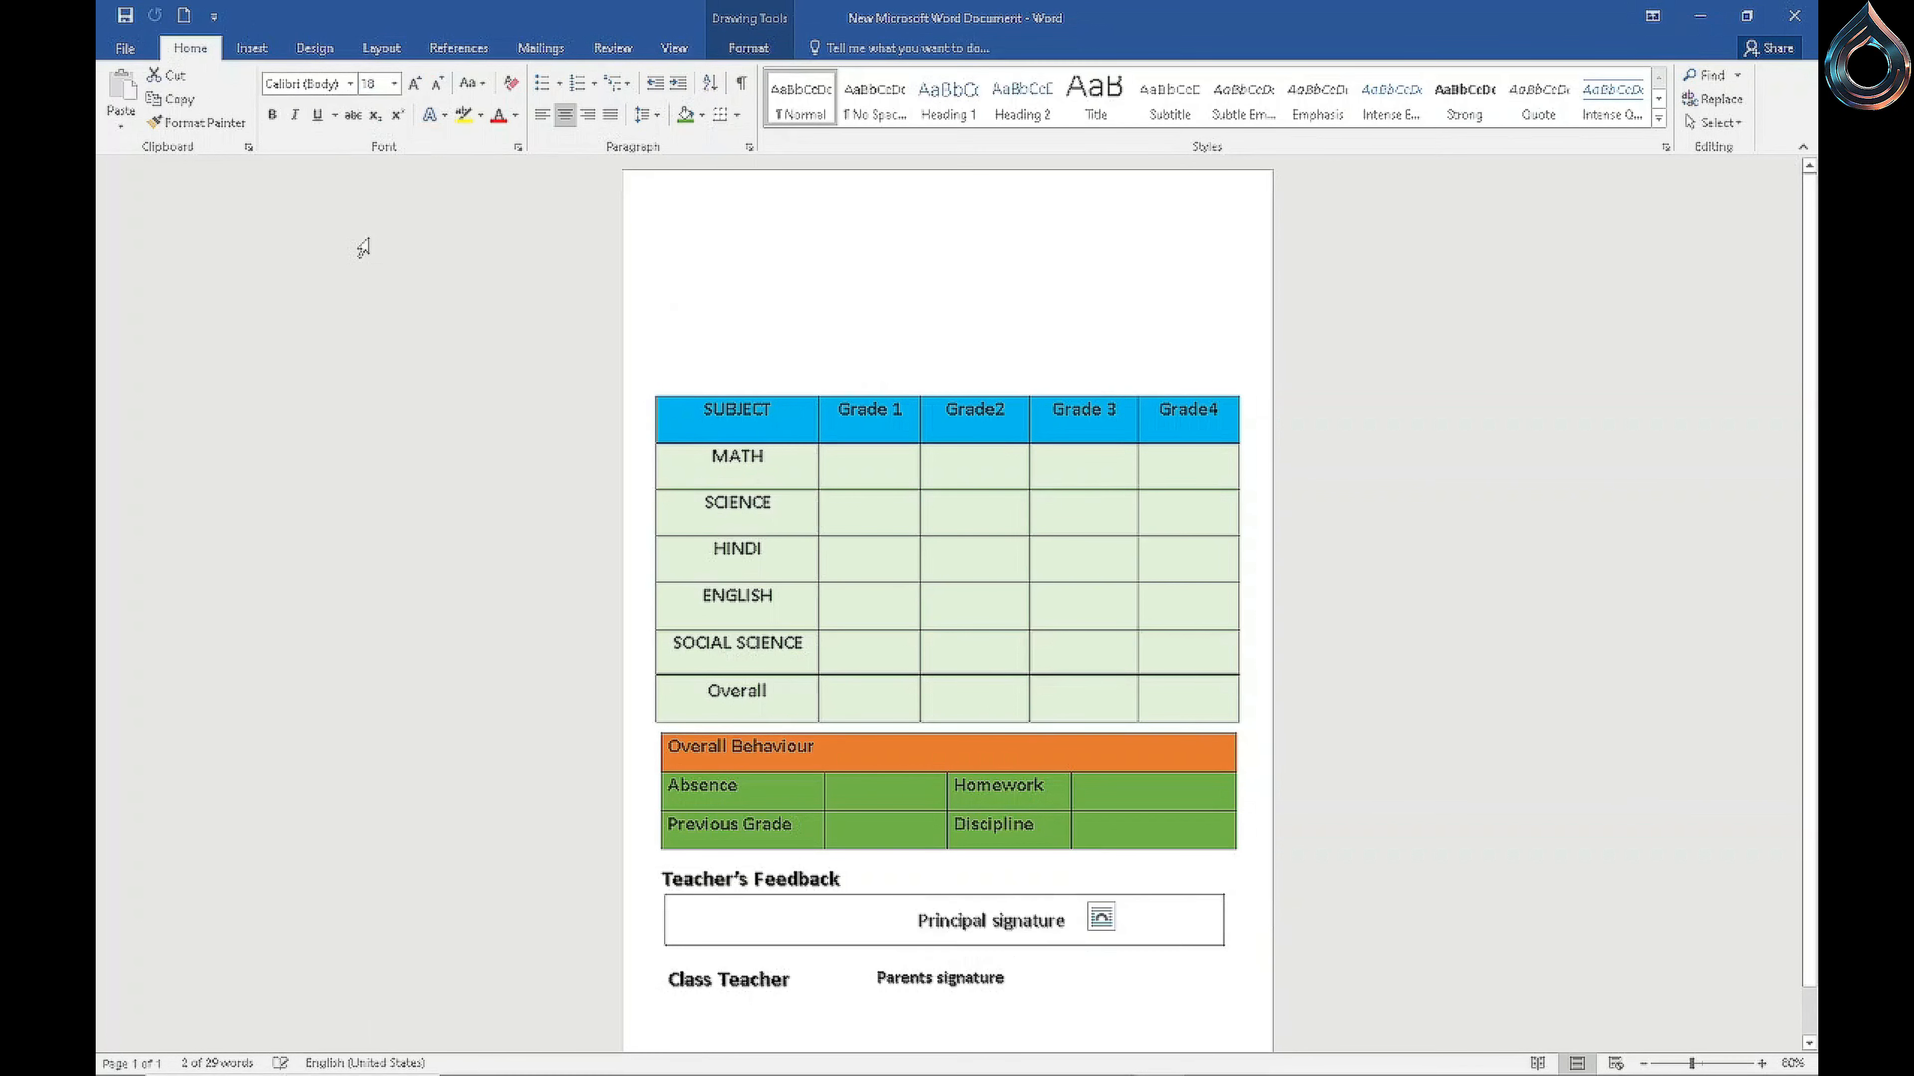
left_click(393, 83)
left_click(370, 263)
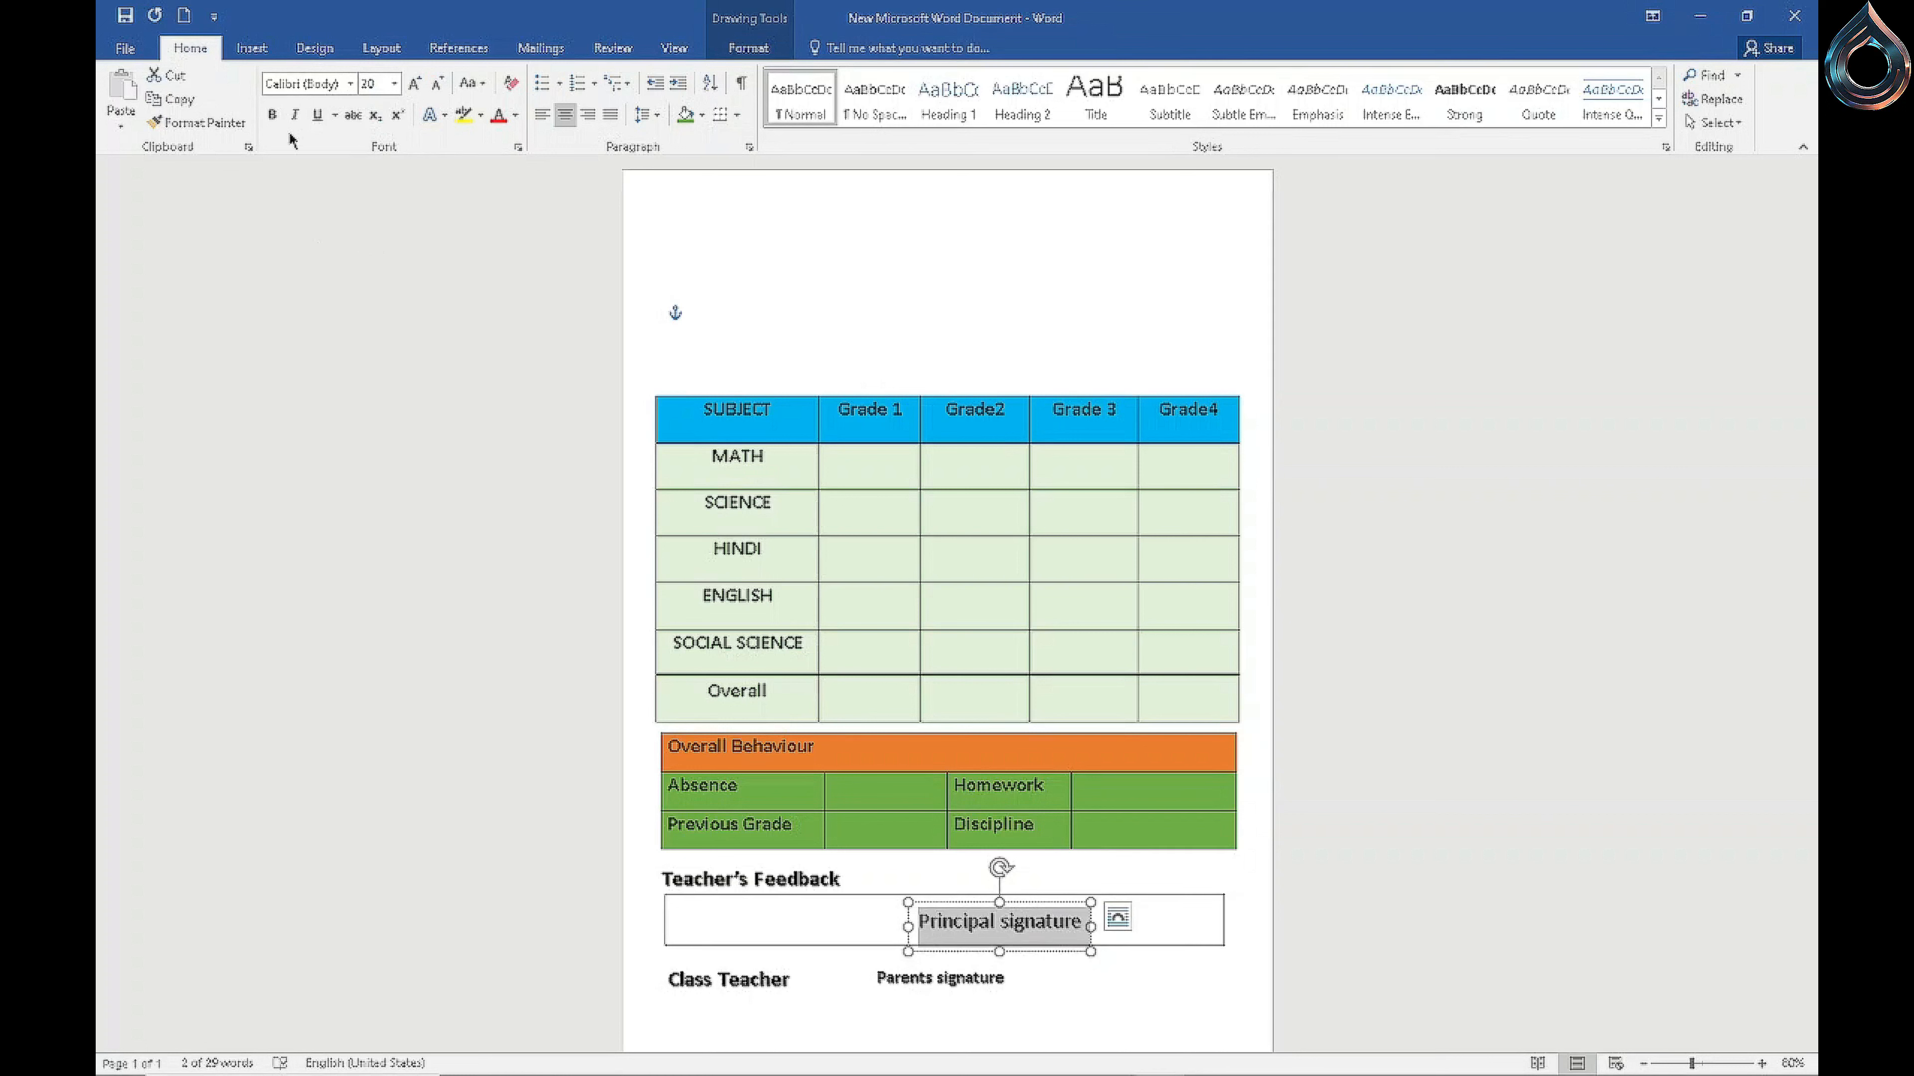
Step: Make the Principal signature label bold with each word capitalized, and place it below the feedback box's right end
left_click(273, 115)
left_click(486, 85)
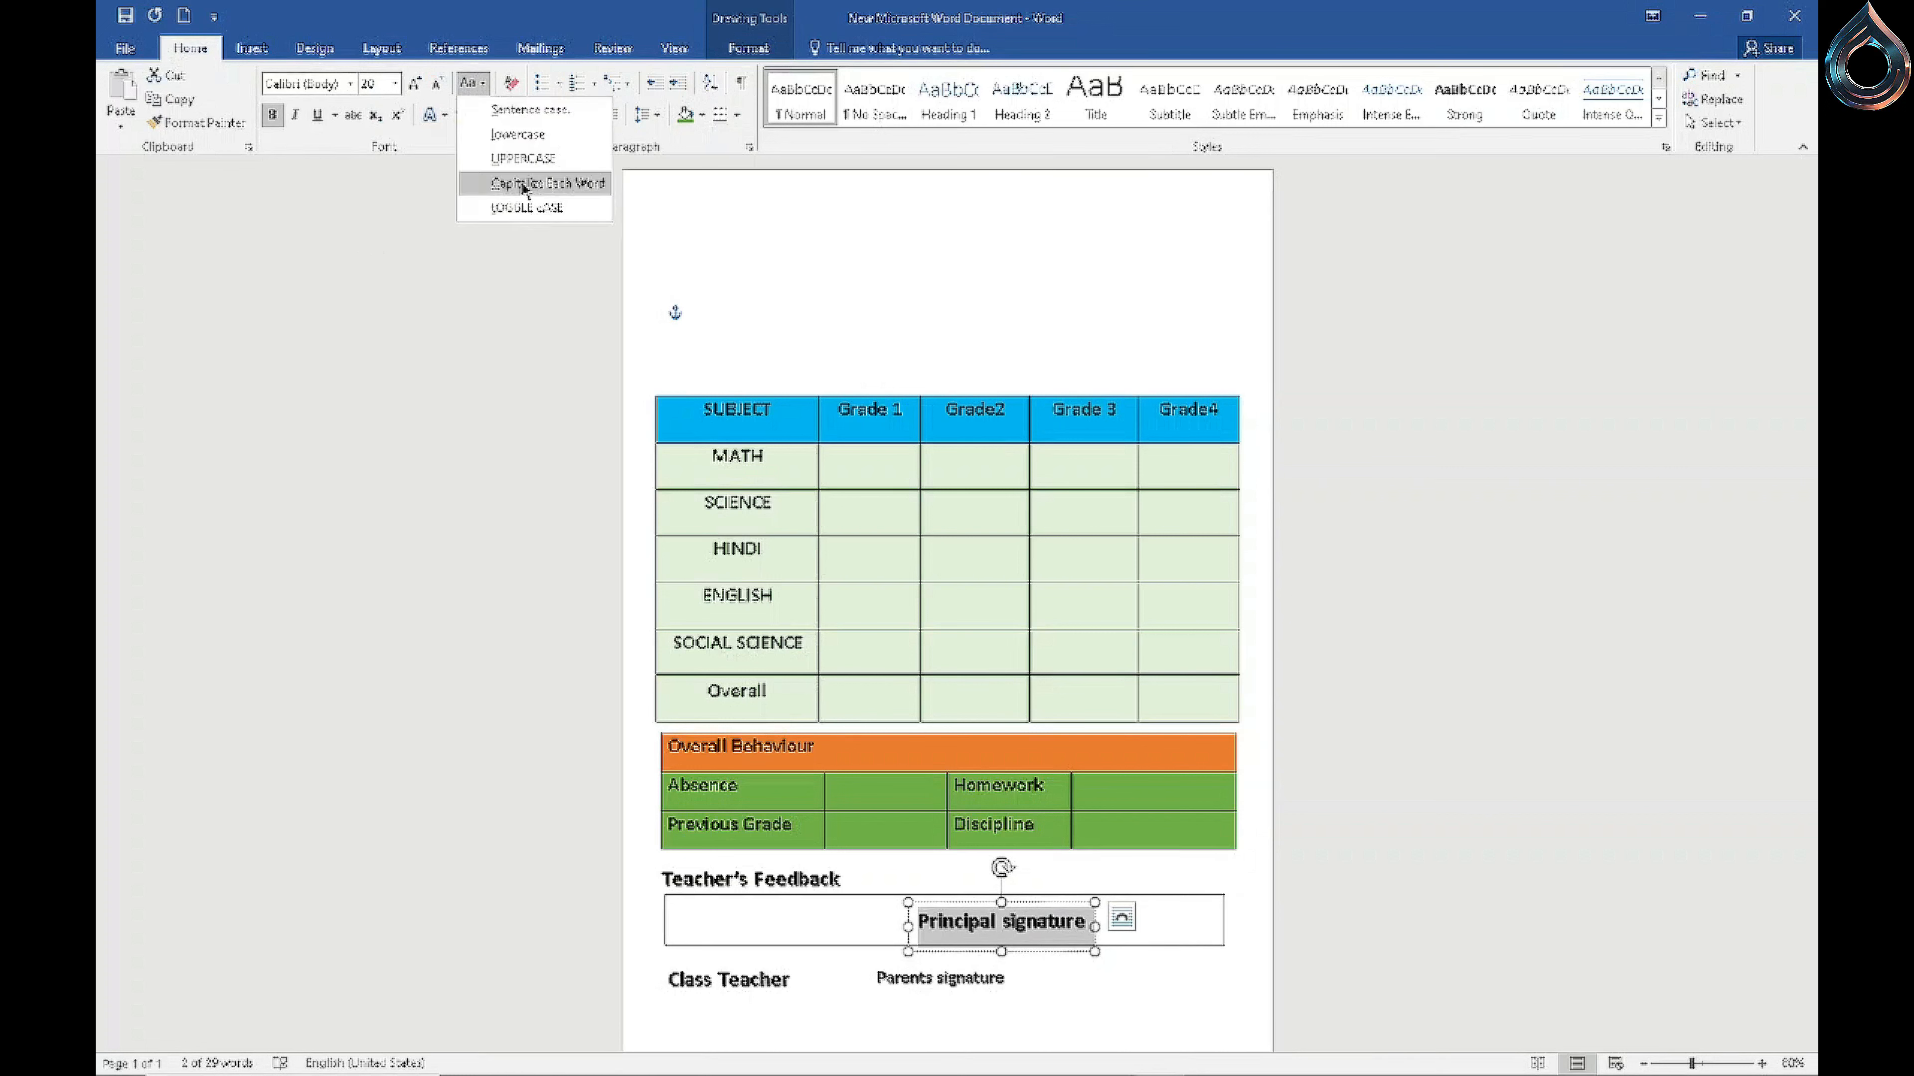
left_click(529, 185)
mouse_move(1068, 949)
left_mouse_down()
mouse_move(1188, 1023)
mouse_move(1221, 1008)
left_mouse_up()
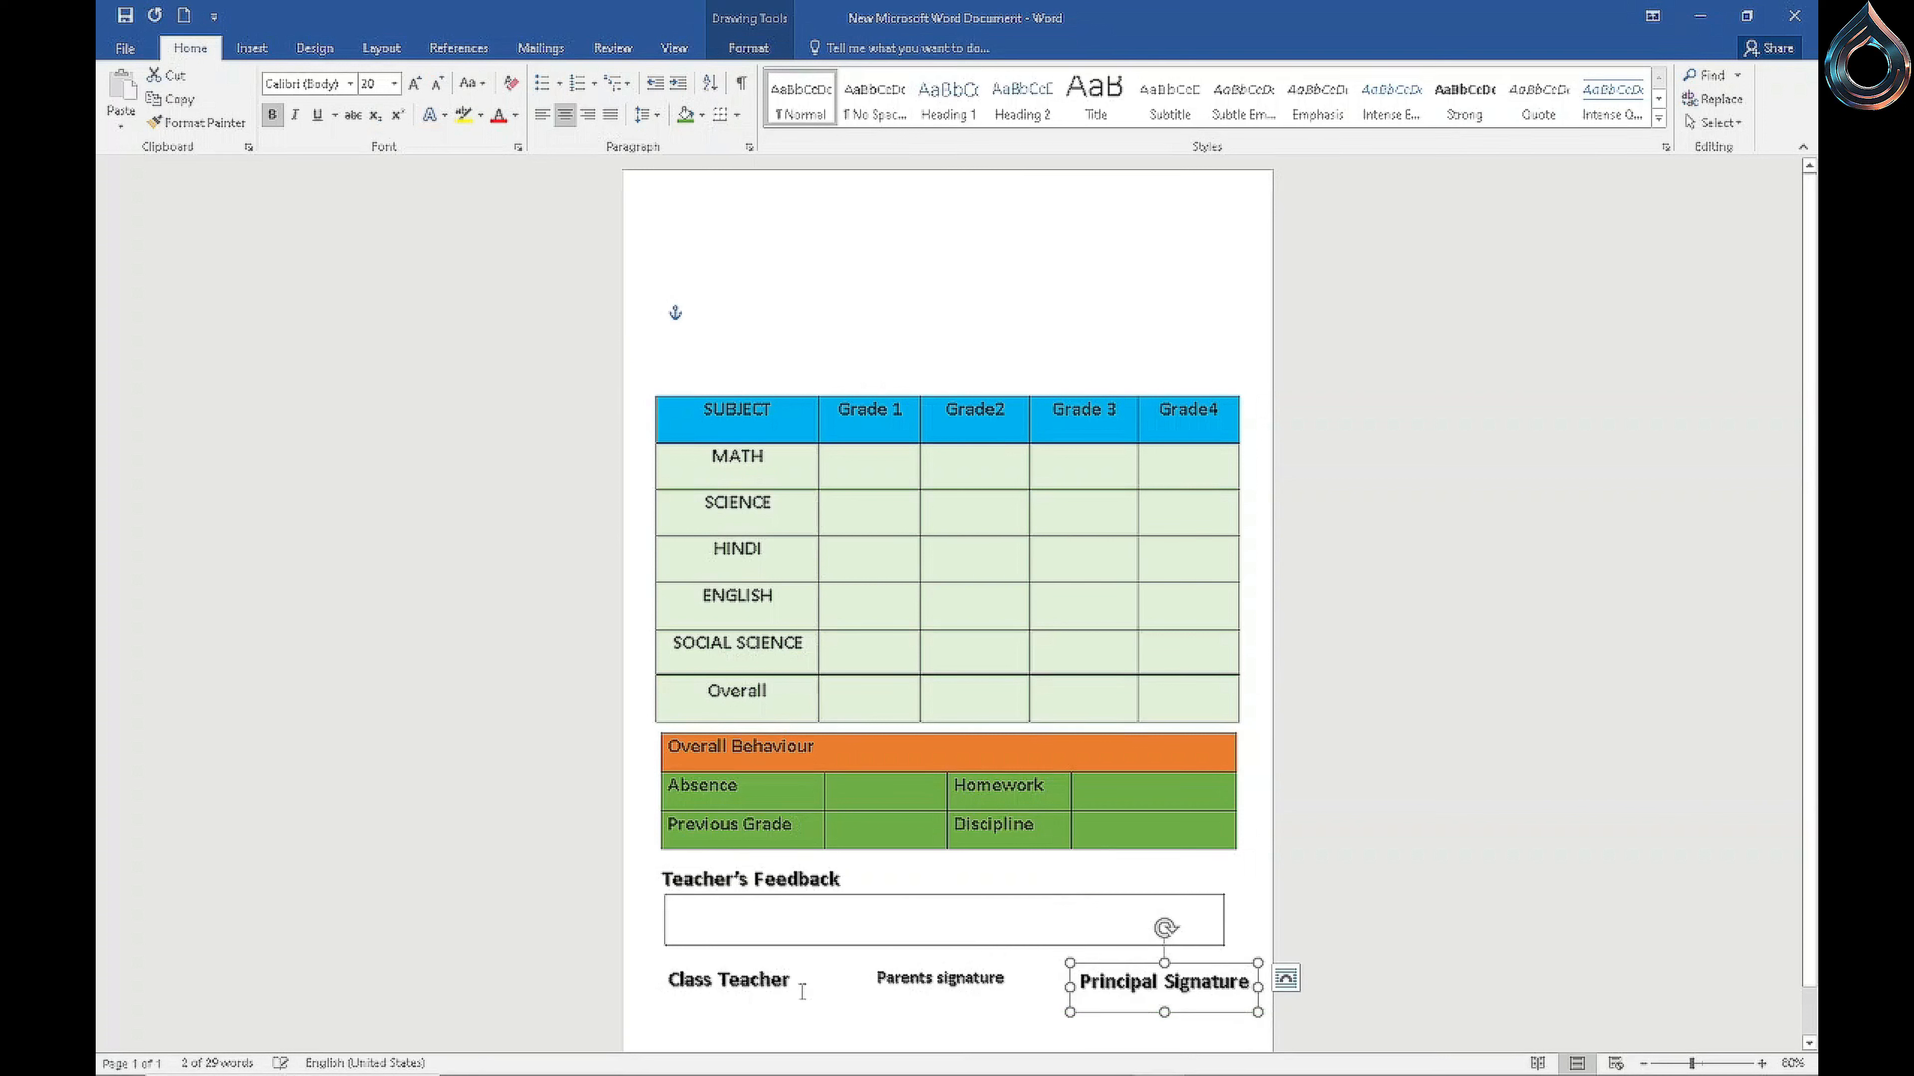
Step: Append the word signature to the Class Teacher label and shift the label slightly left and up
left_click(796, 984)
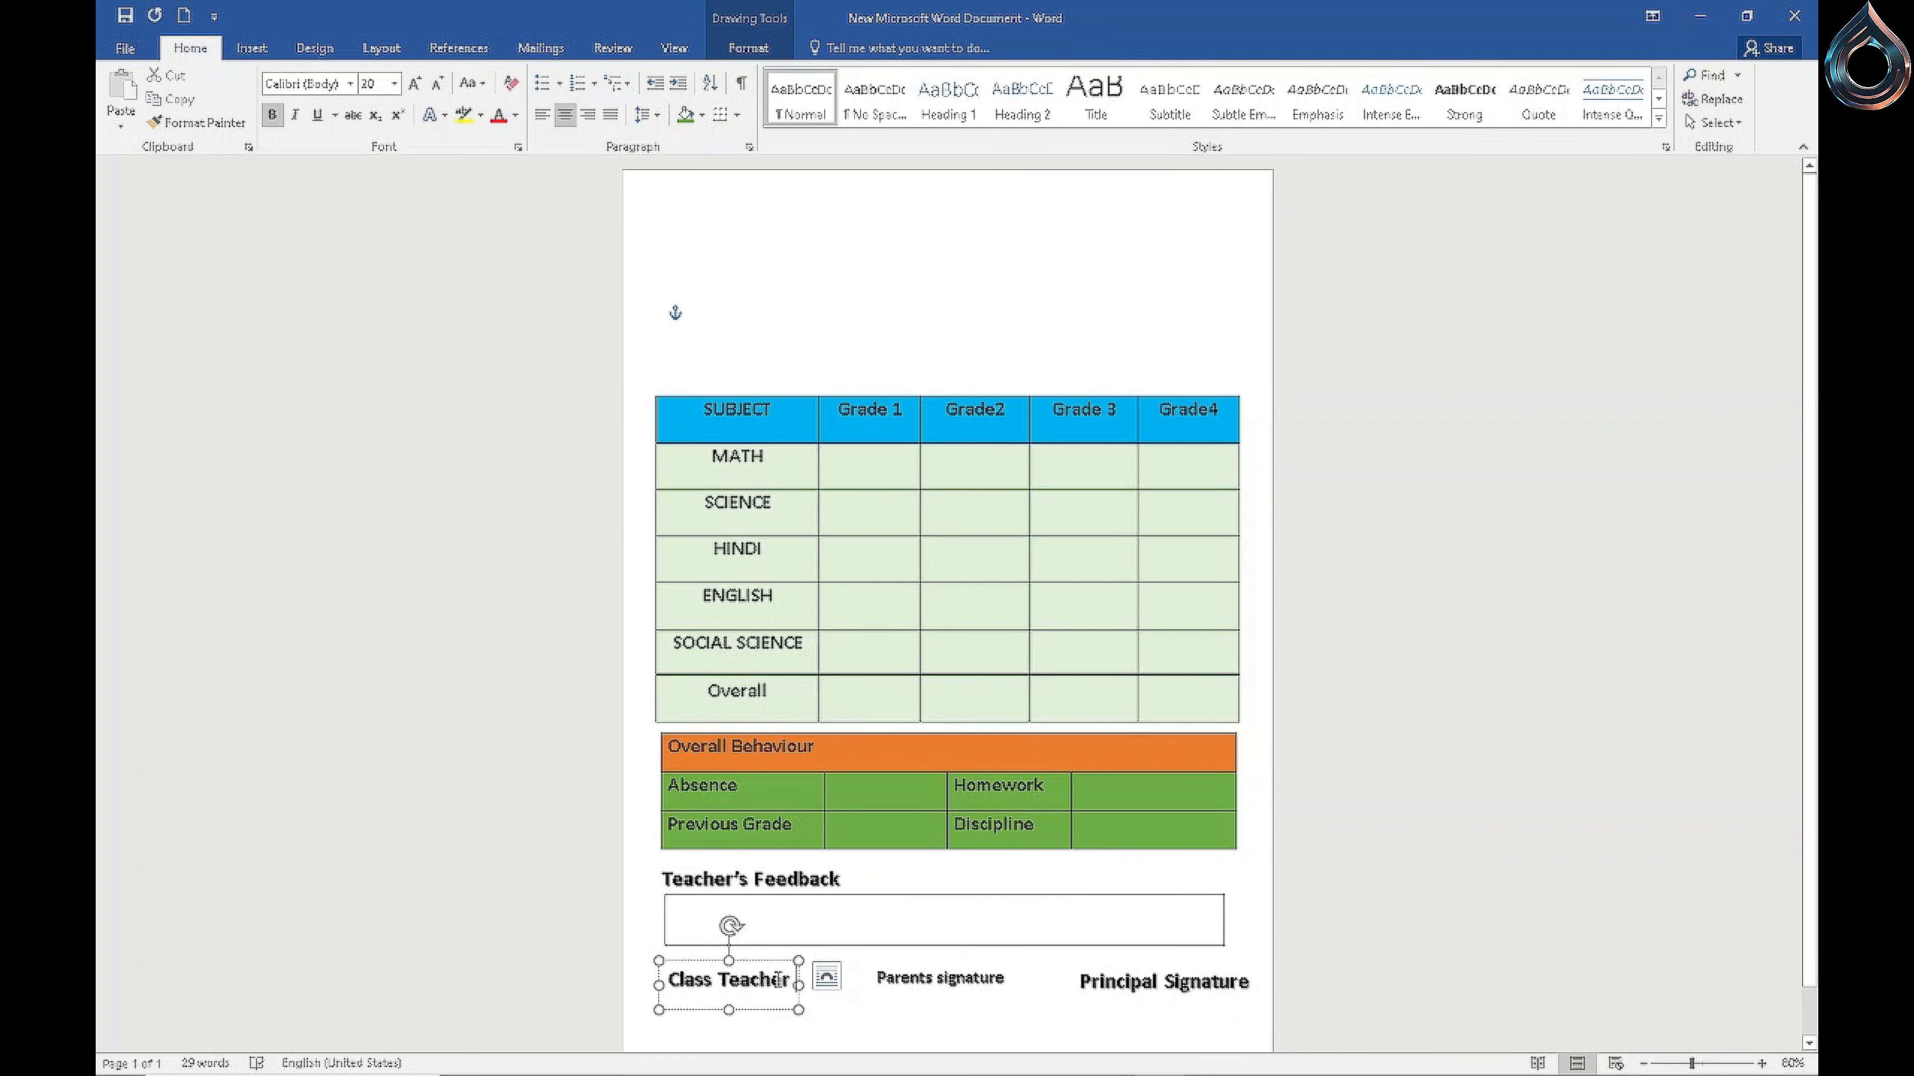
type("signature")
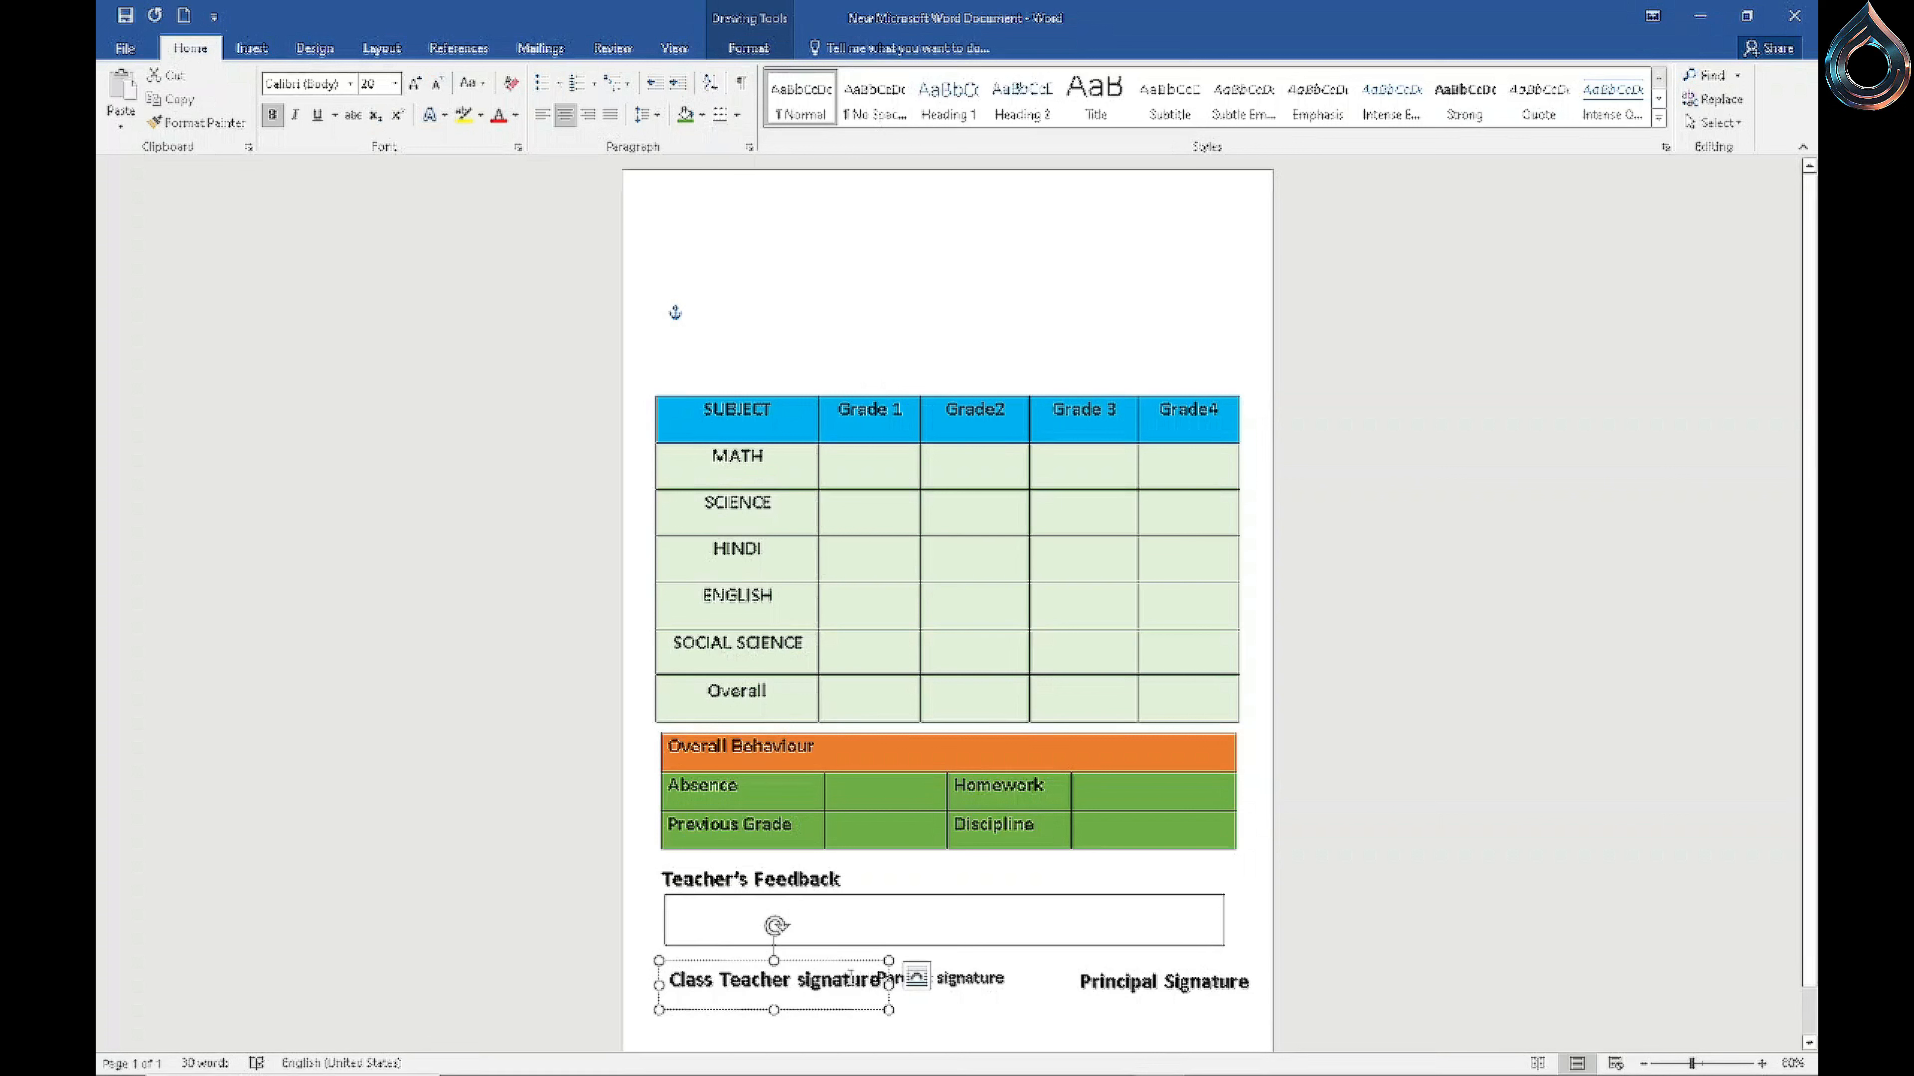
left_click_drag(657, 990, 652, 990)
mouse_move(792, 1010)
left_mouse_down()
mouse_move(761, 1009)
mouse_move(783, 1008)
left_mouse_up()
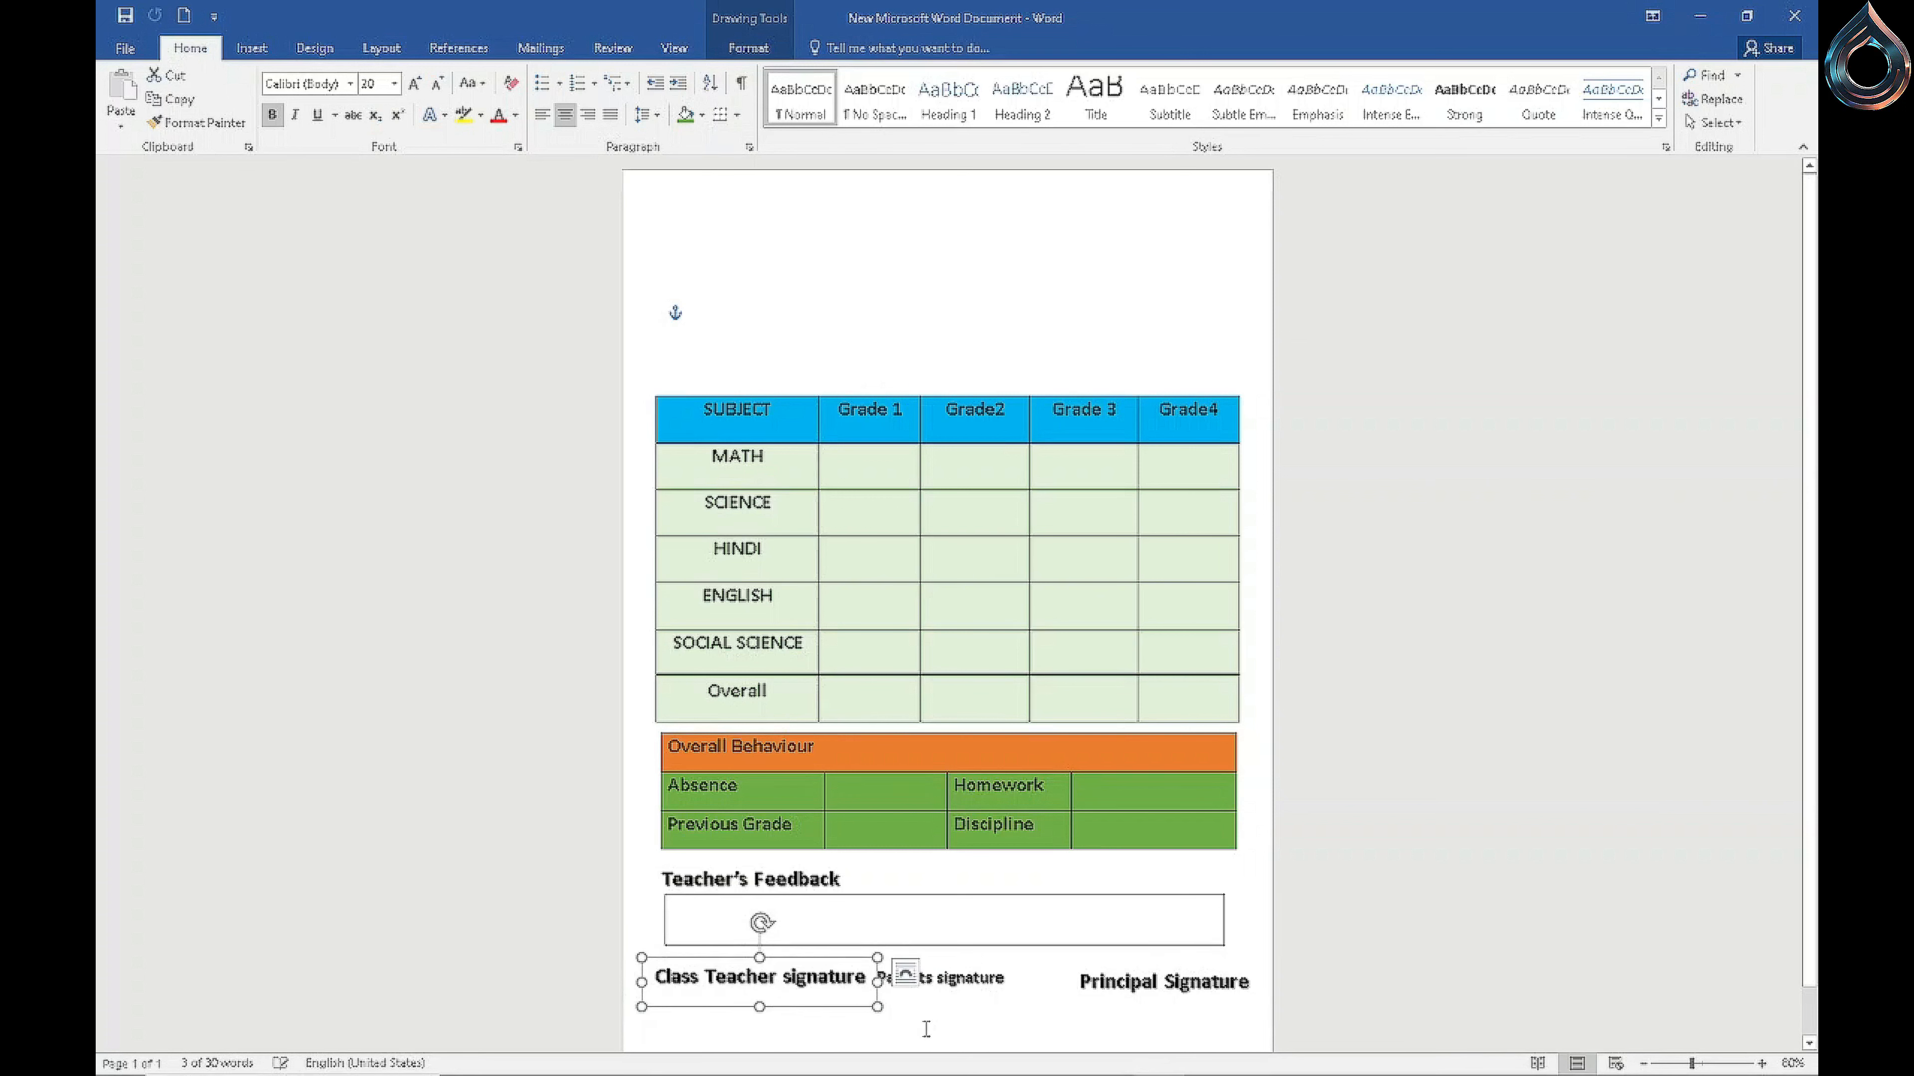
Step: Move the Parents signature label slightly right and up, between the class teacher and principal signature labels
left_click(943, 1024)
left_click(971, 977)
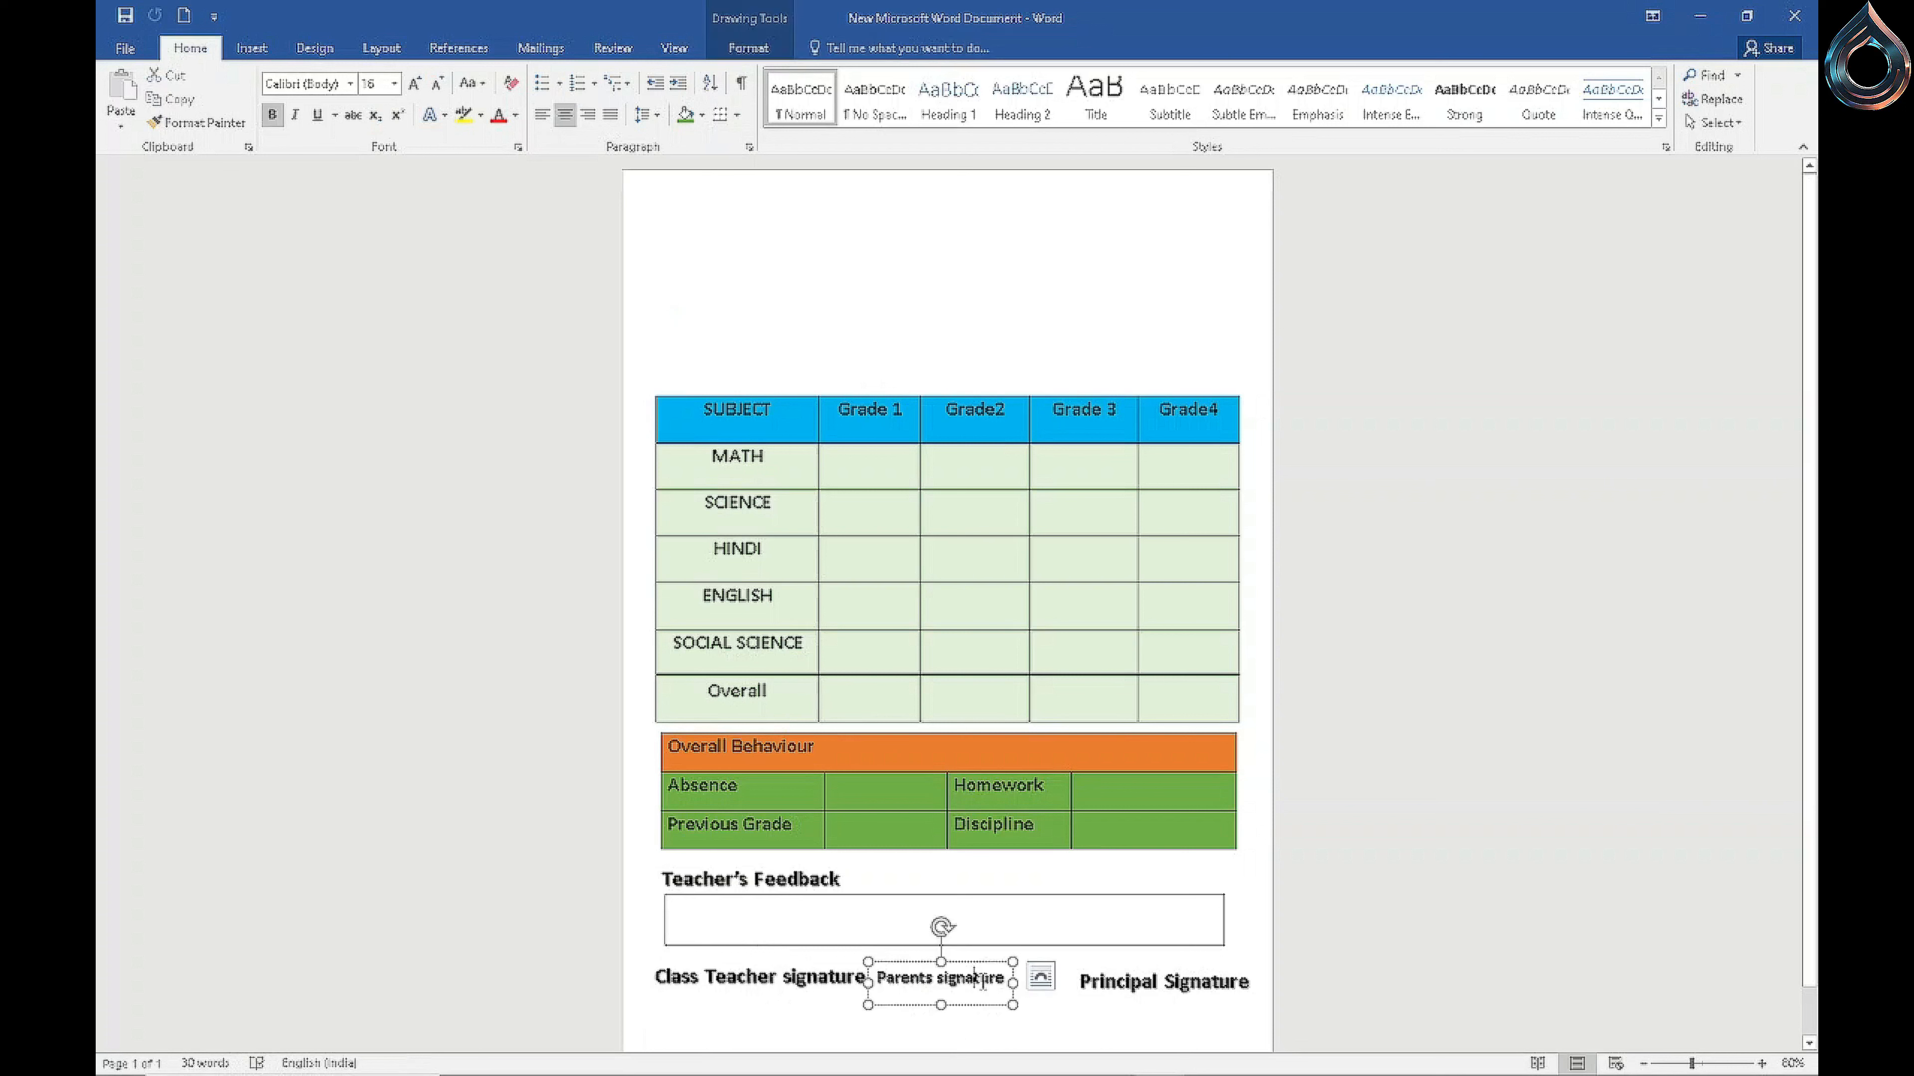
mouse_move(994, 1006)
left_mouse_down()
mouse_move(1037, 1029)
mouse_move(1033, 1050)
mouse_move(1016, 979)
mouse_move(1022, 997)
left_mouse_up()
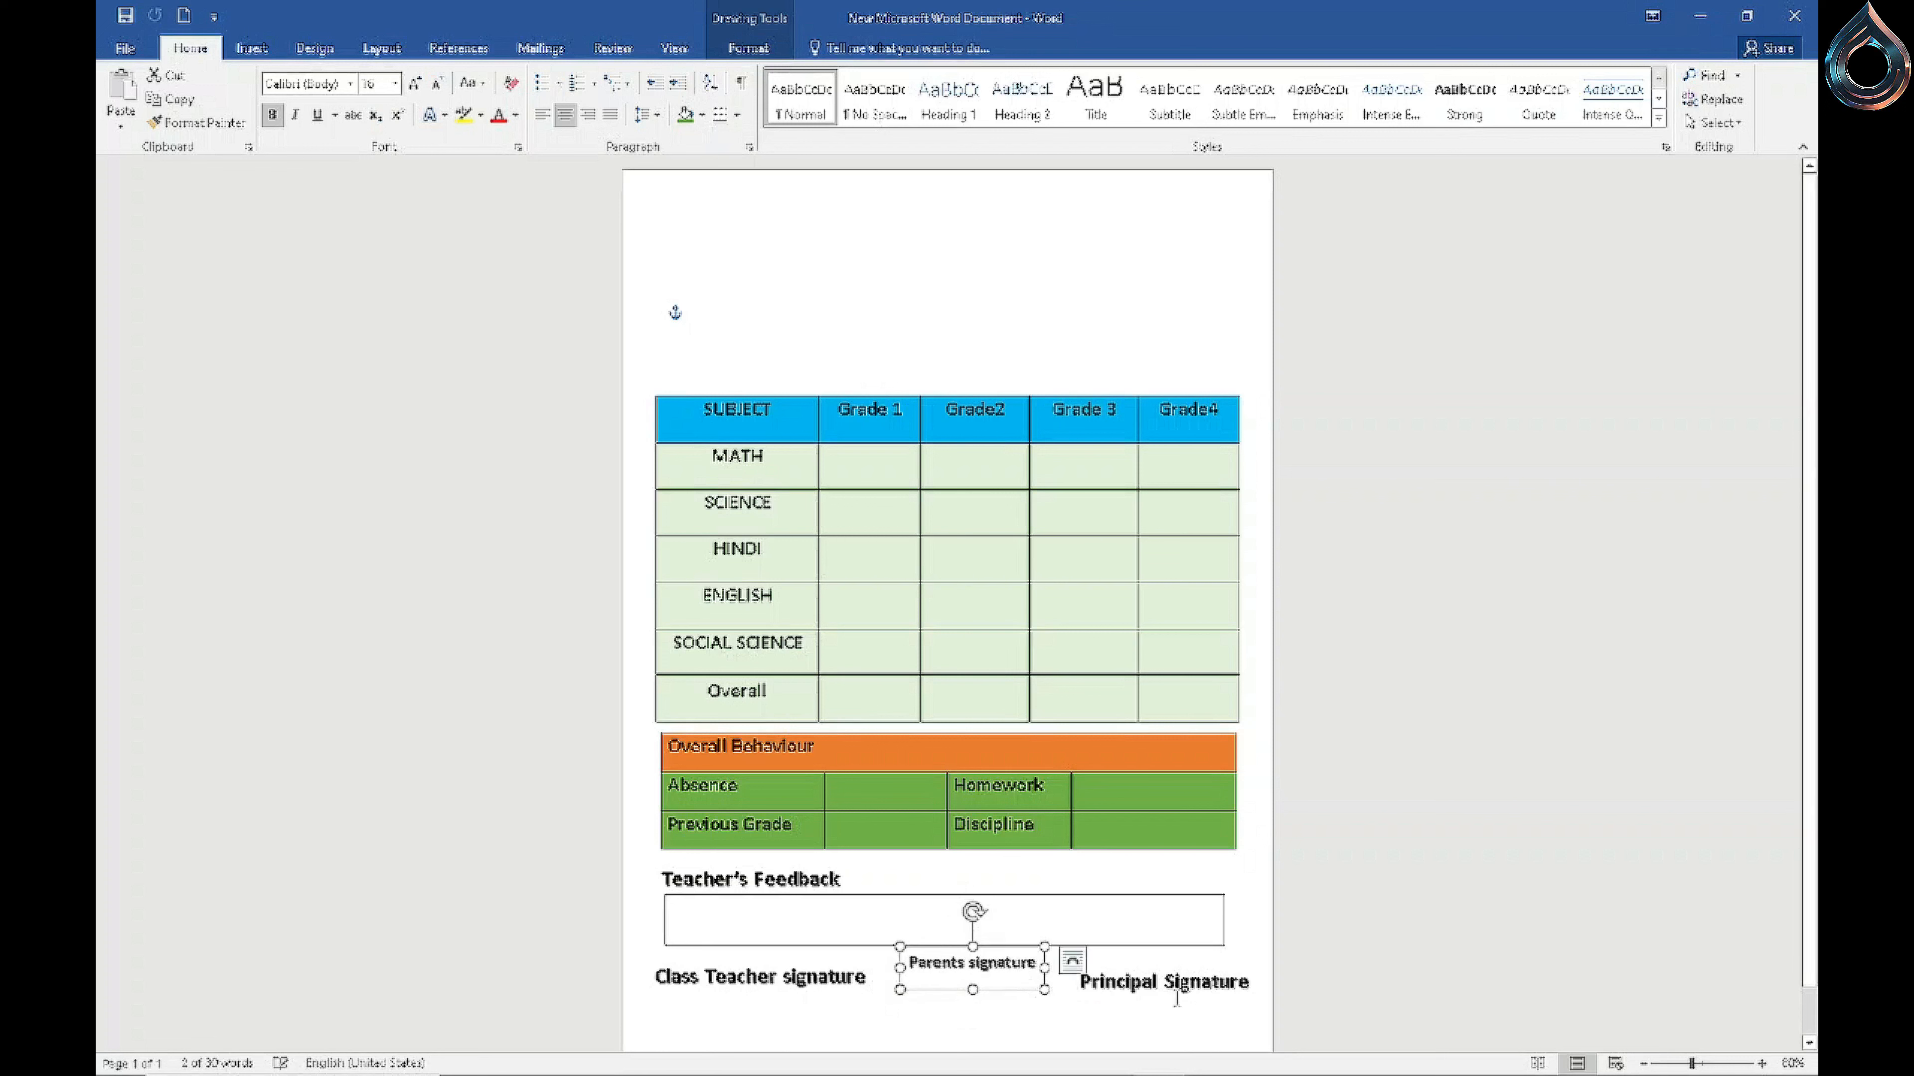
left_click(1202, 991)
left_click_drag(1211, 1007, 1210, 1009)
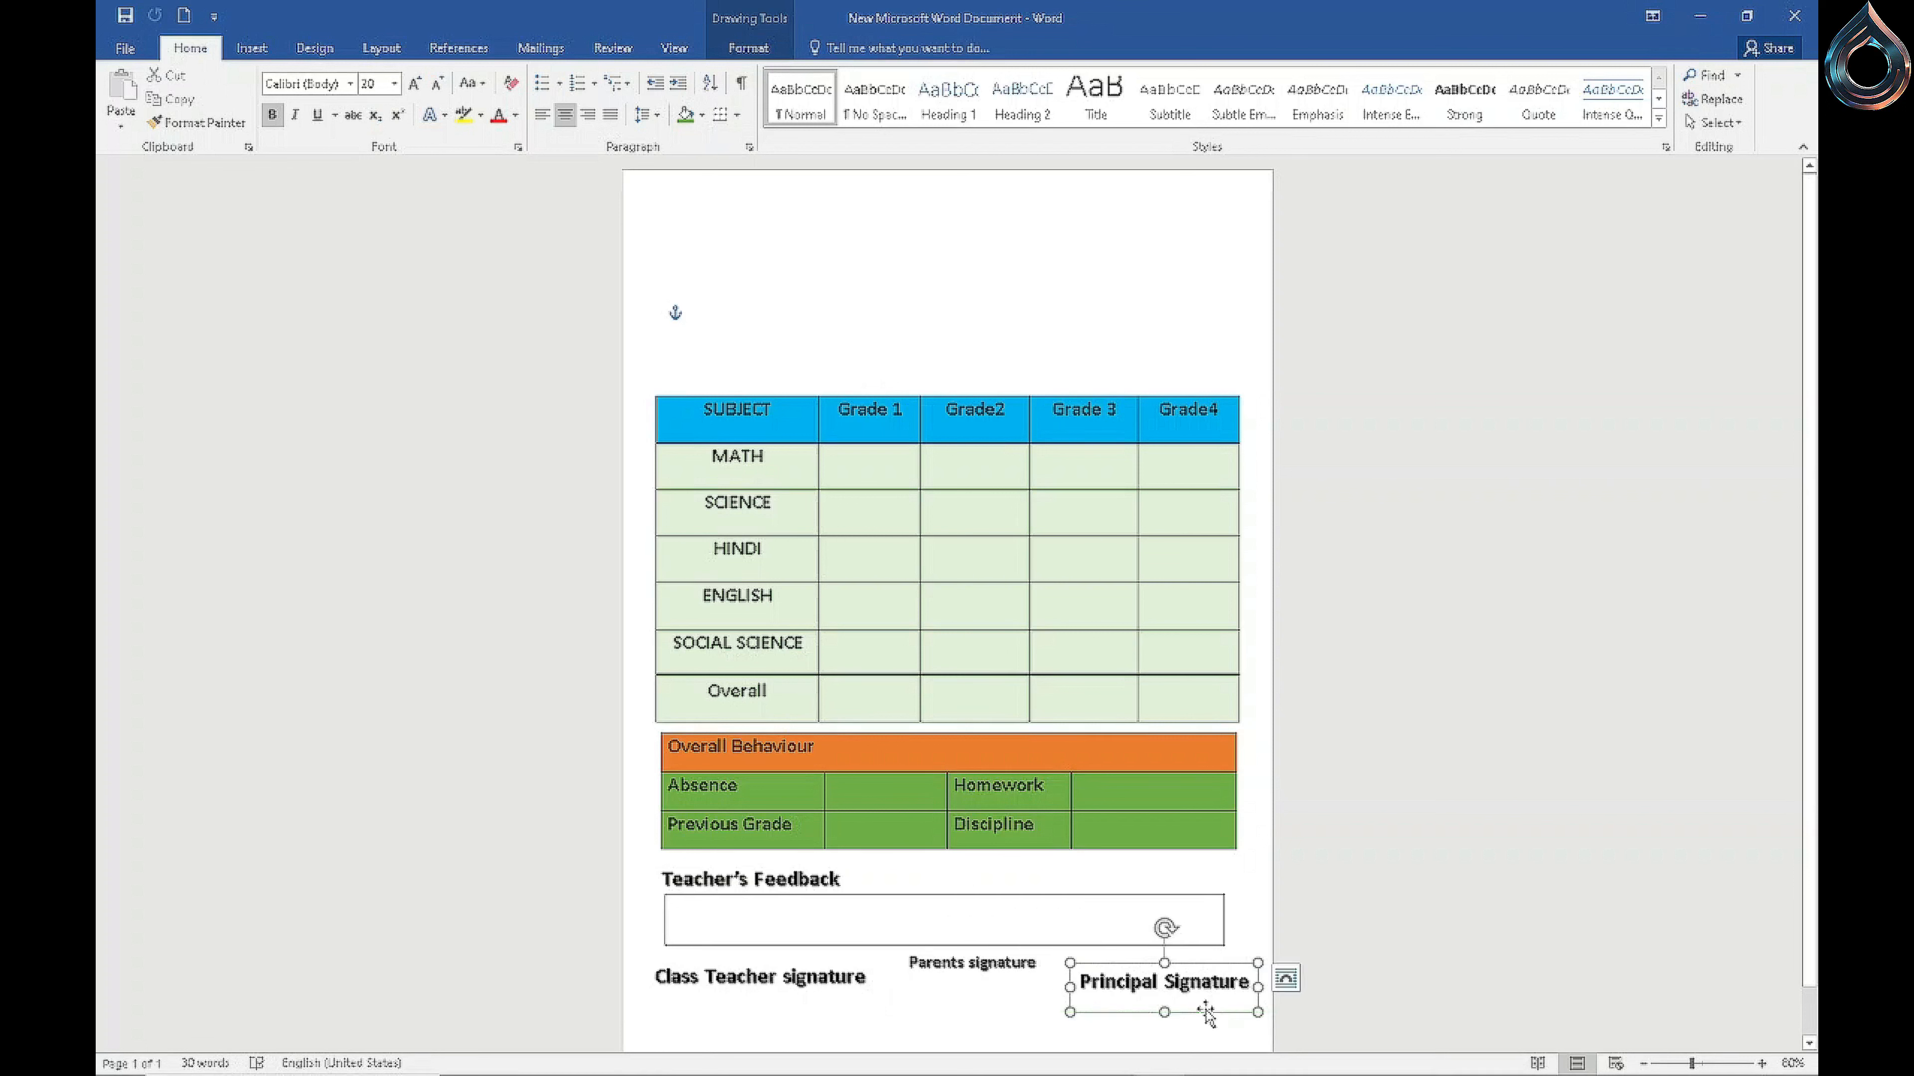
left_click(983, 995)
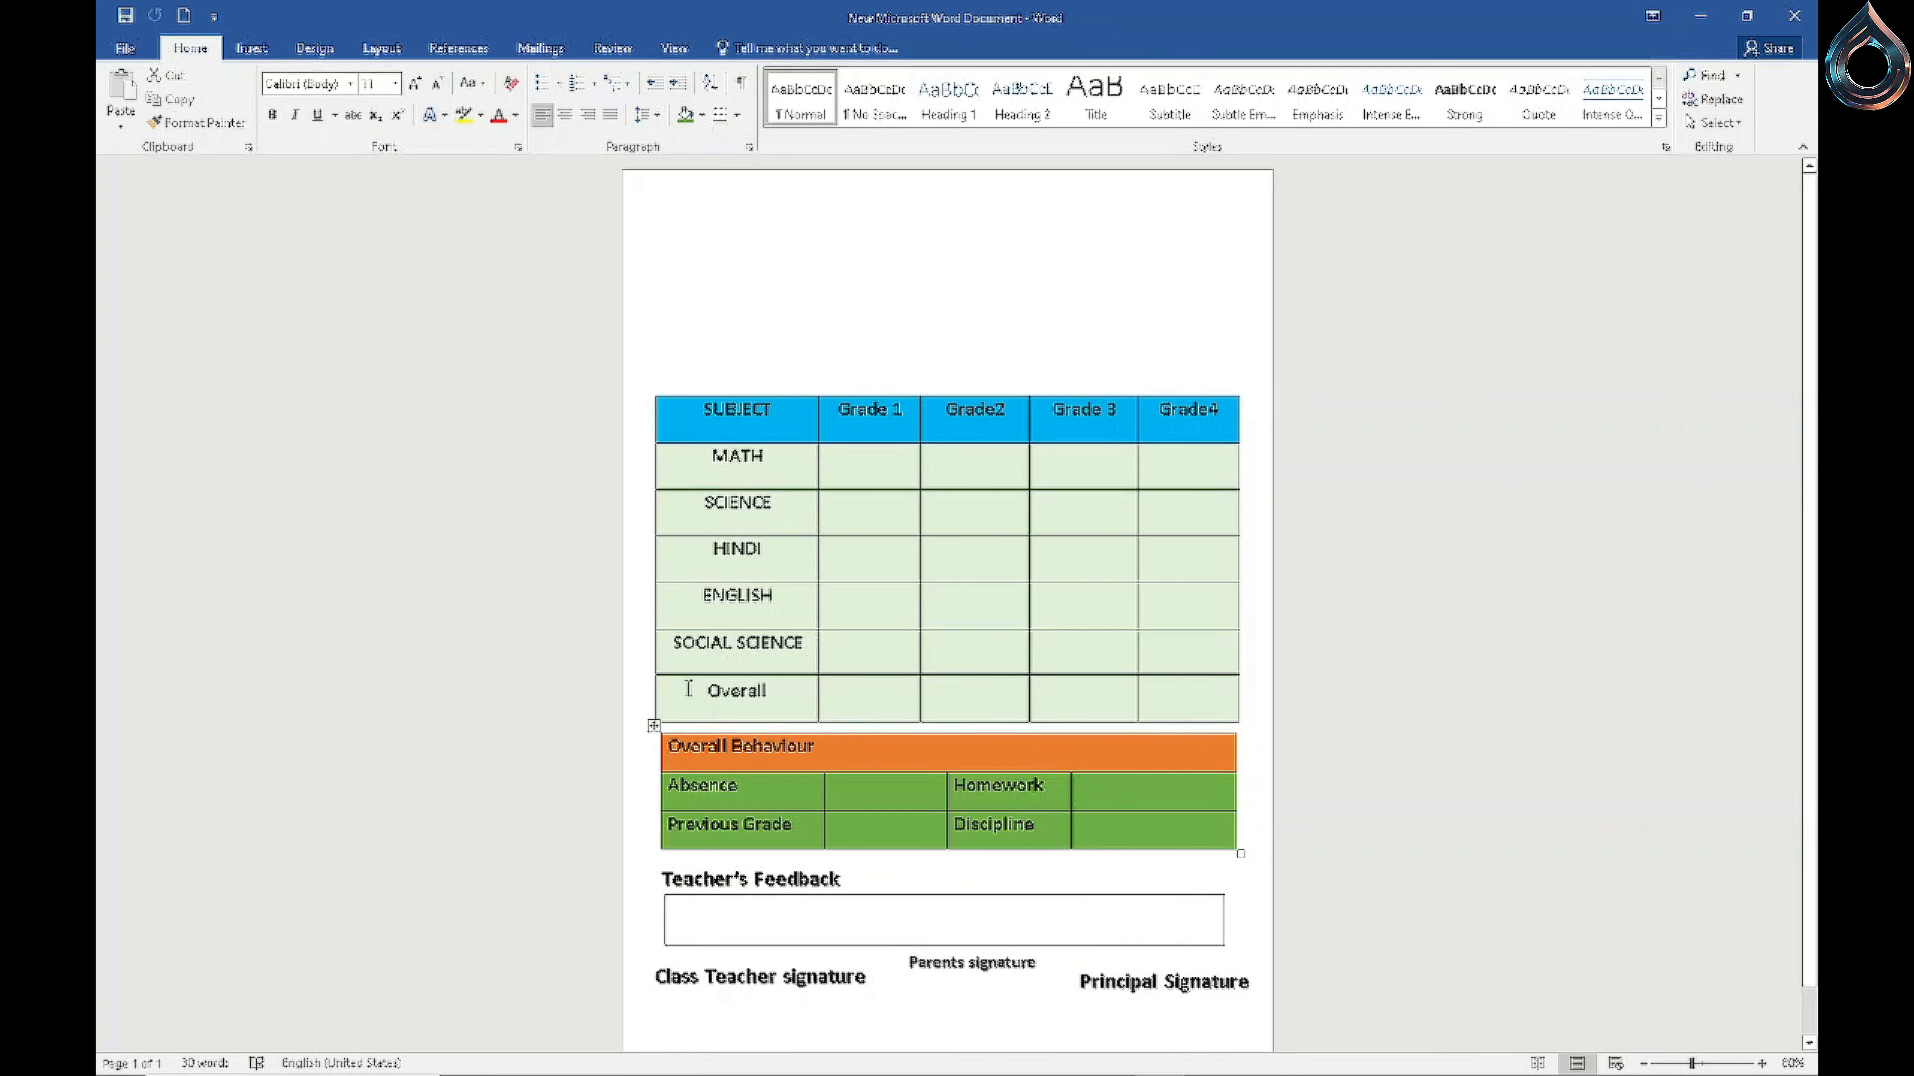
Step: Draw a black horizontal signature line about 6.5 cm long below the Class Teacher signature label, leaving a gap for signing
left_click(259, 56)
left_click(407, 99)
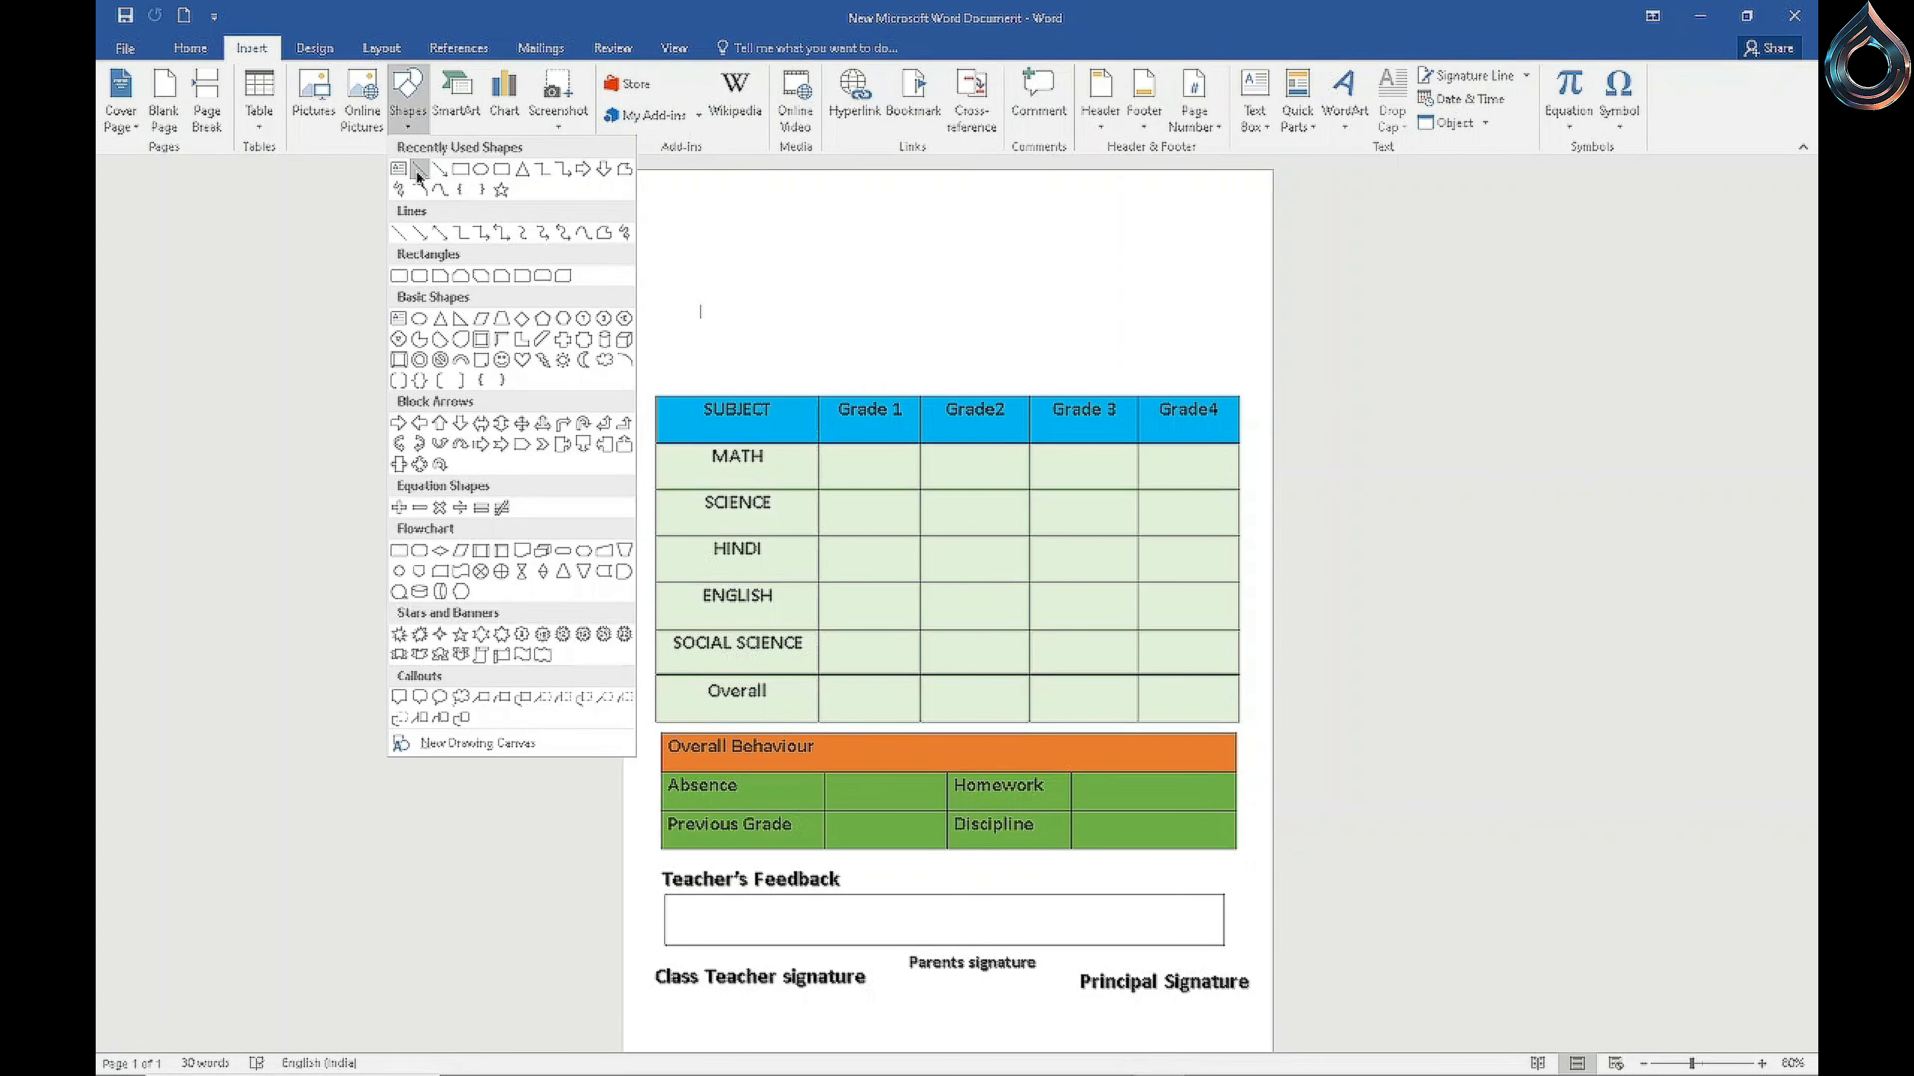
left_click(419, 172)
mouse_move(664, 1004)
left_mouse_down()
mouse_move(802, 1005)
mouse_move(845, 1035)
left_mouse_up()
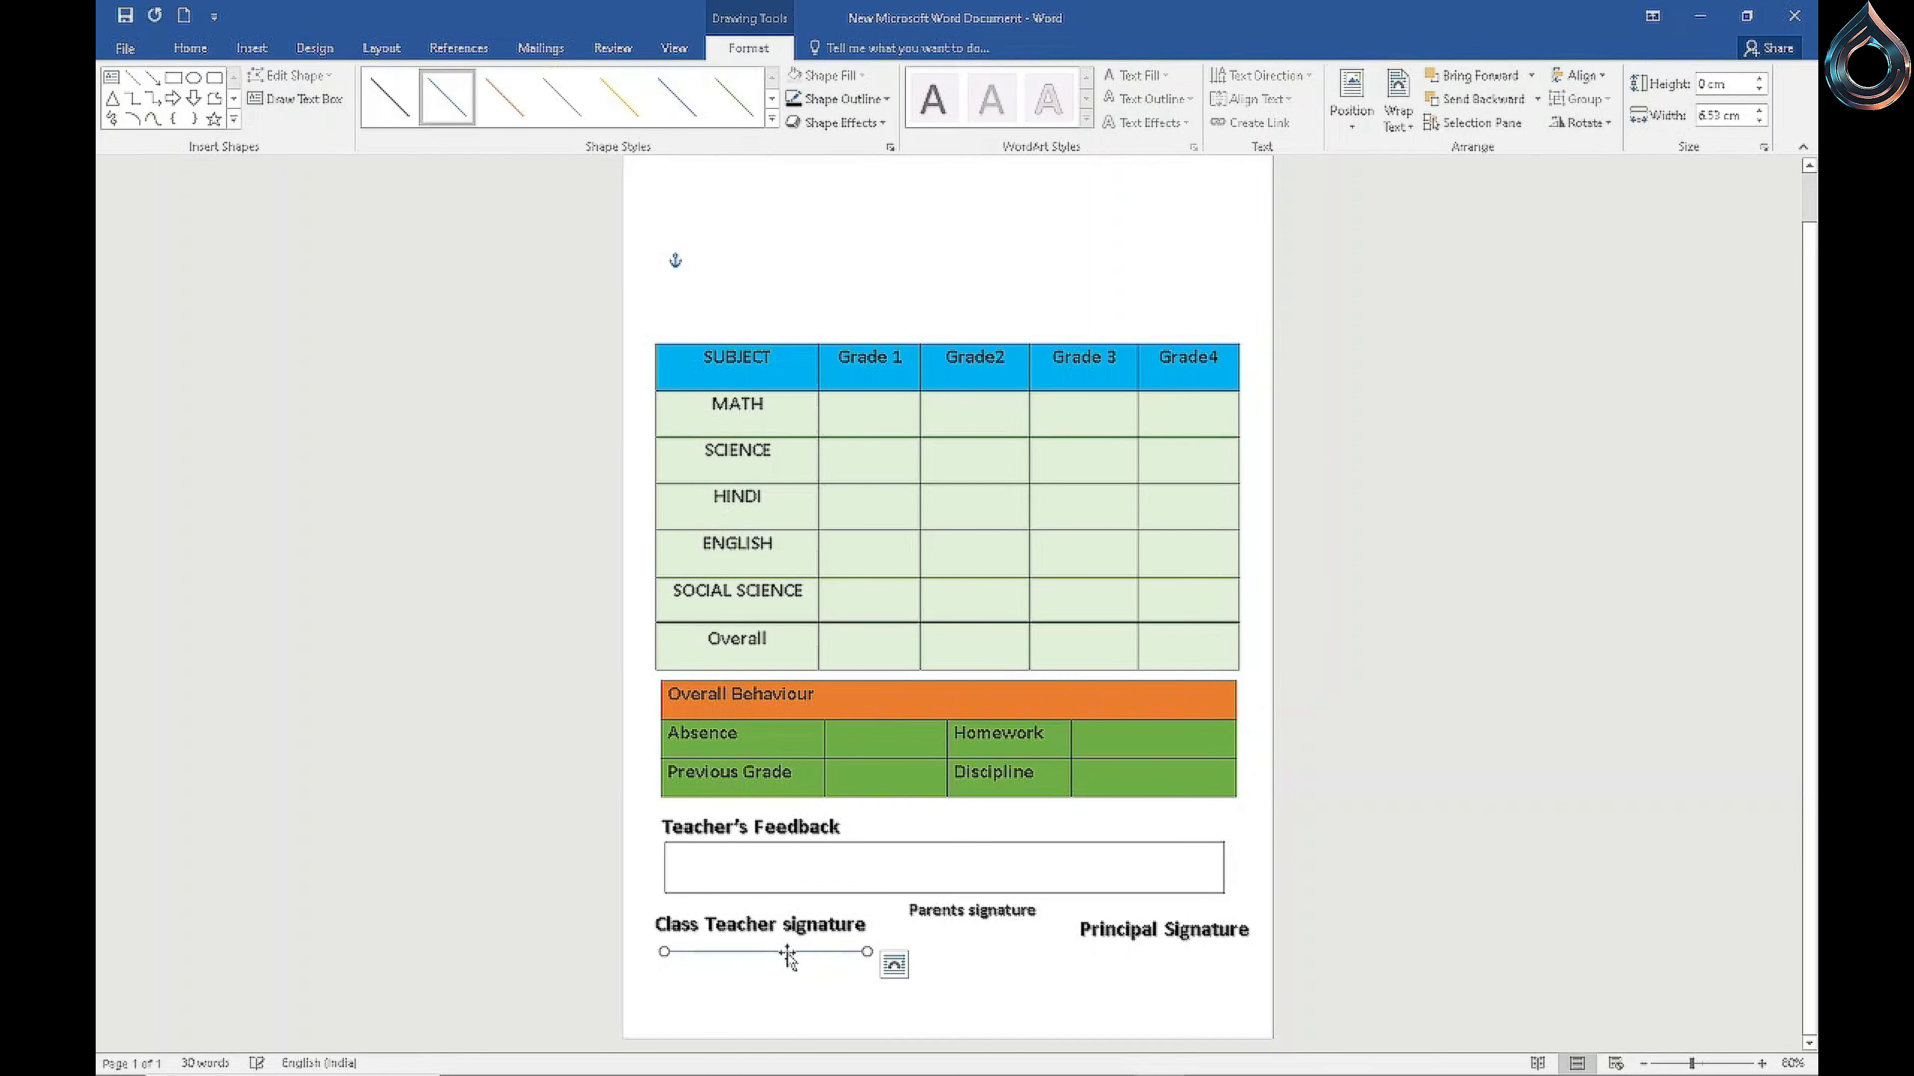
left_click_drag(774, 953, 782, 1000)
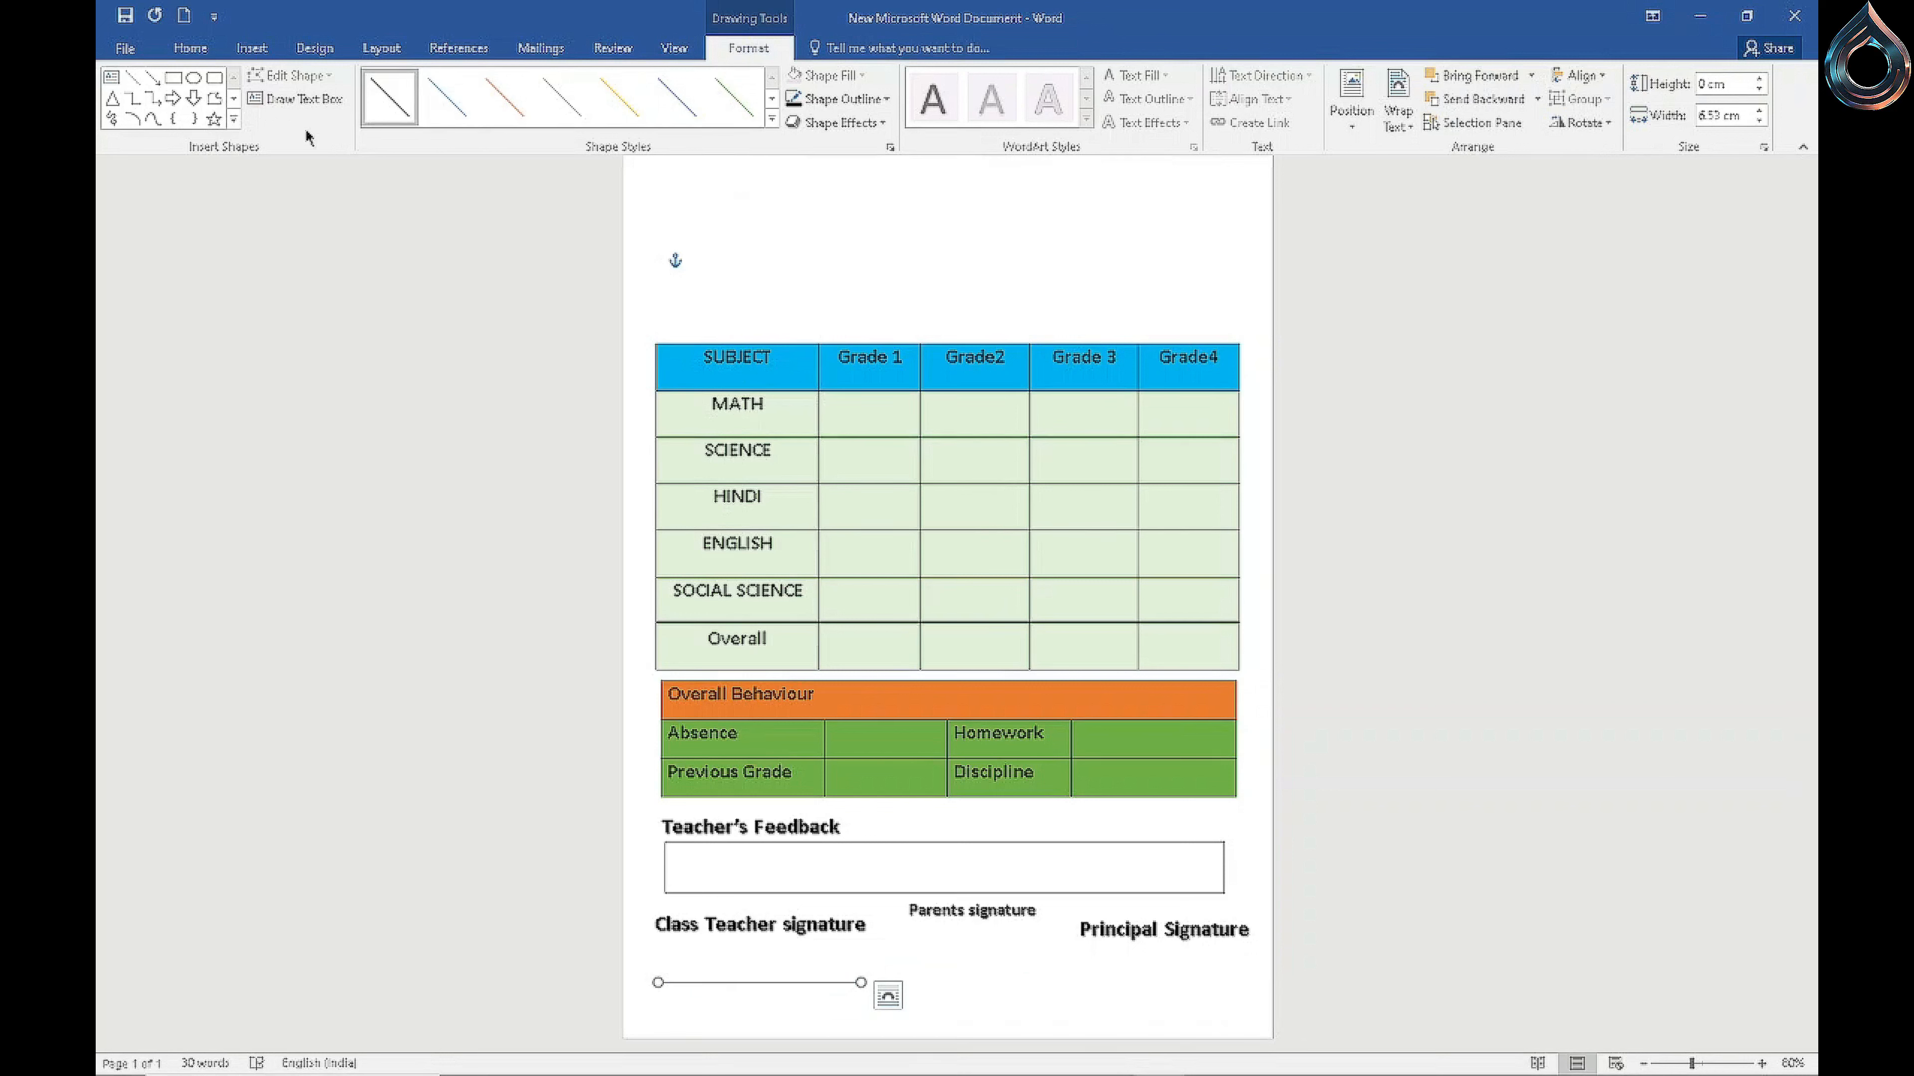
Step: Draw horizontal signature lines about 3.9 cm long below the Parents signature label and about 4.8 cm long below the Principal Signature label
left_click(132, 76)
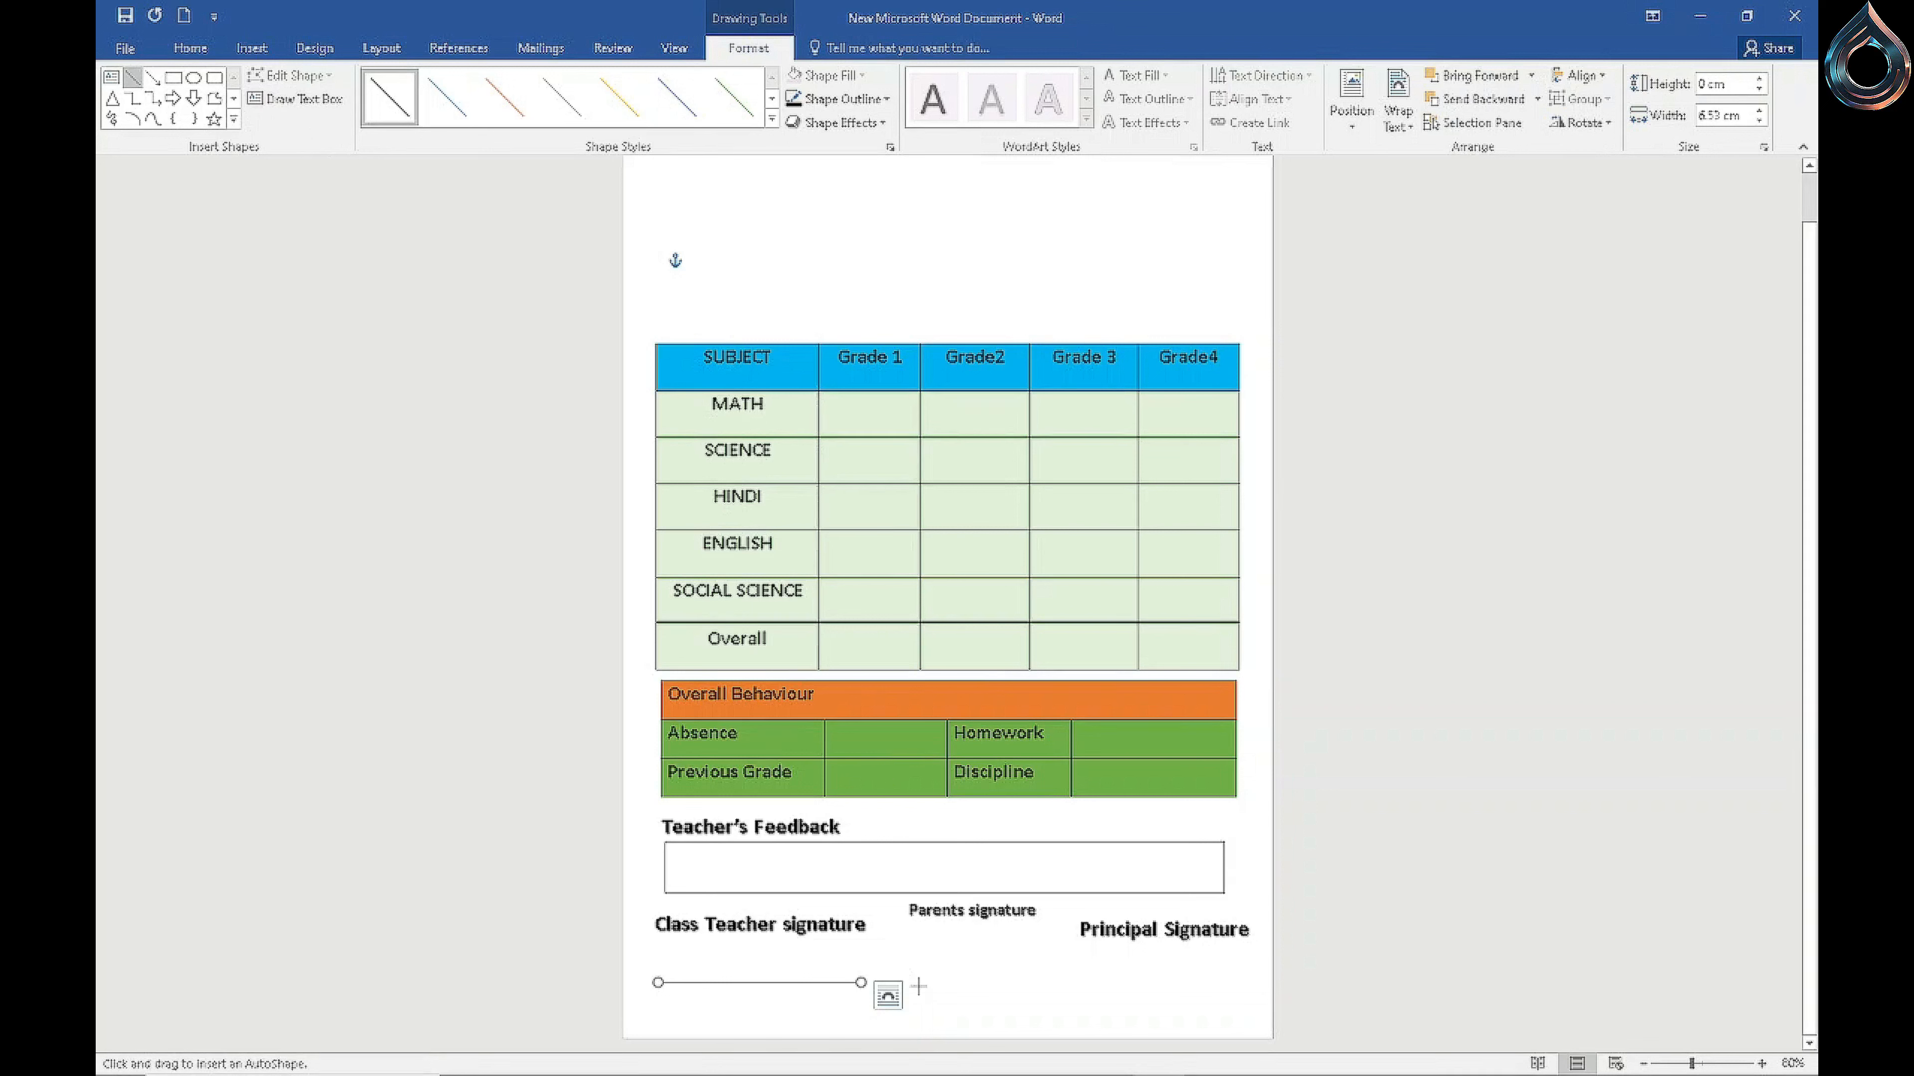
left_click_drag(914, 974, 1037, 987)
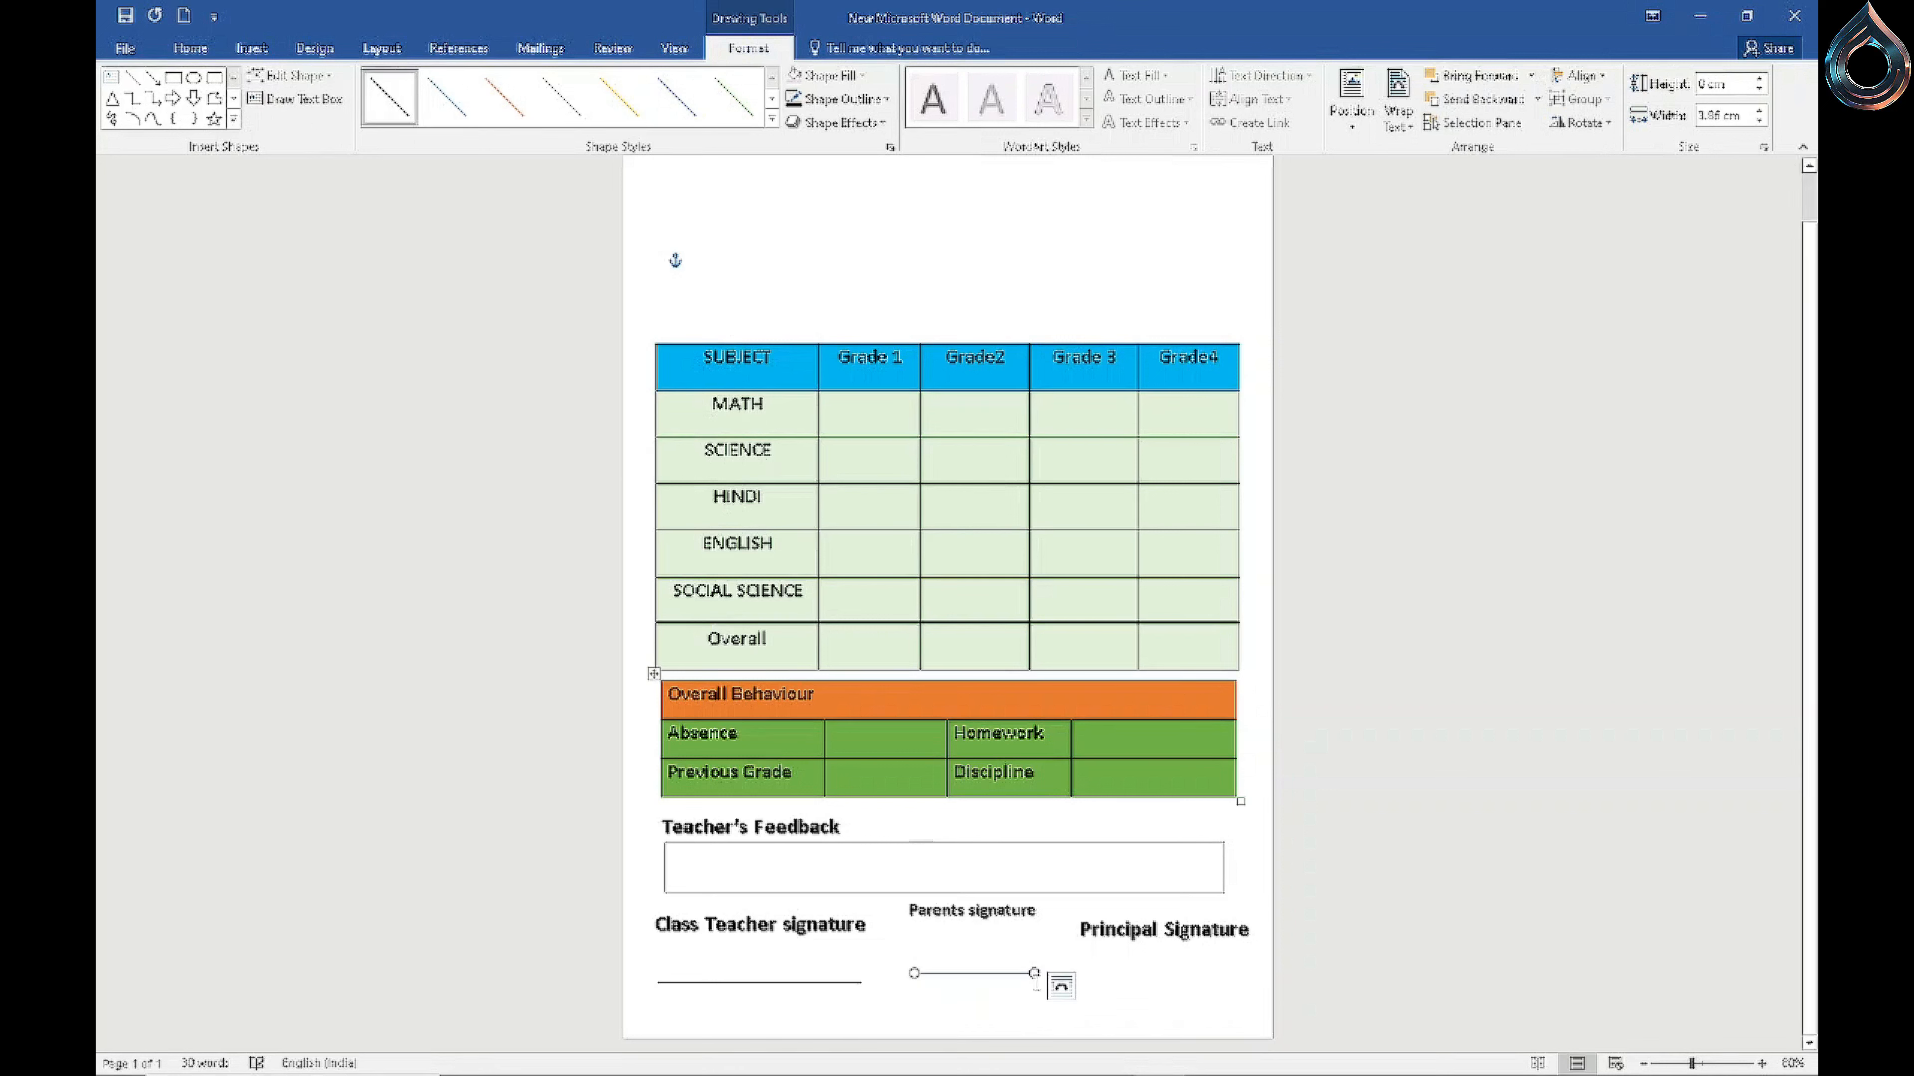
left_click(132, 79)
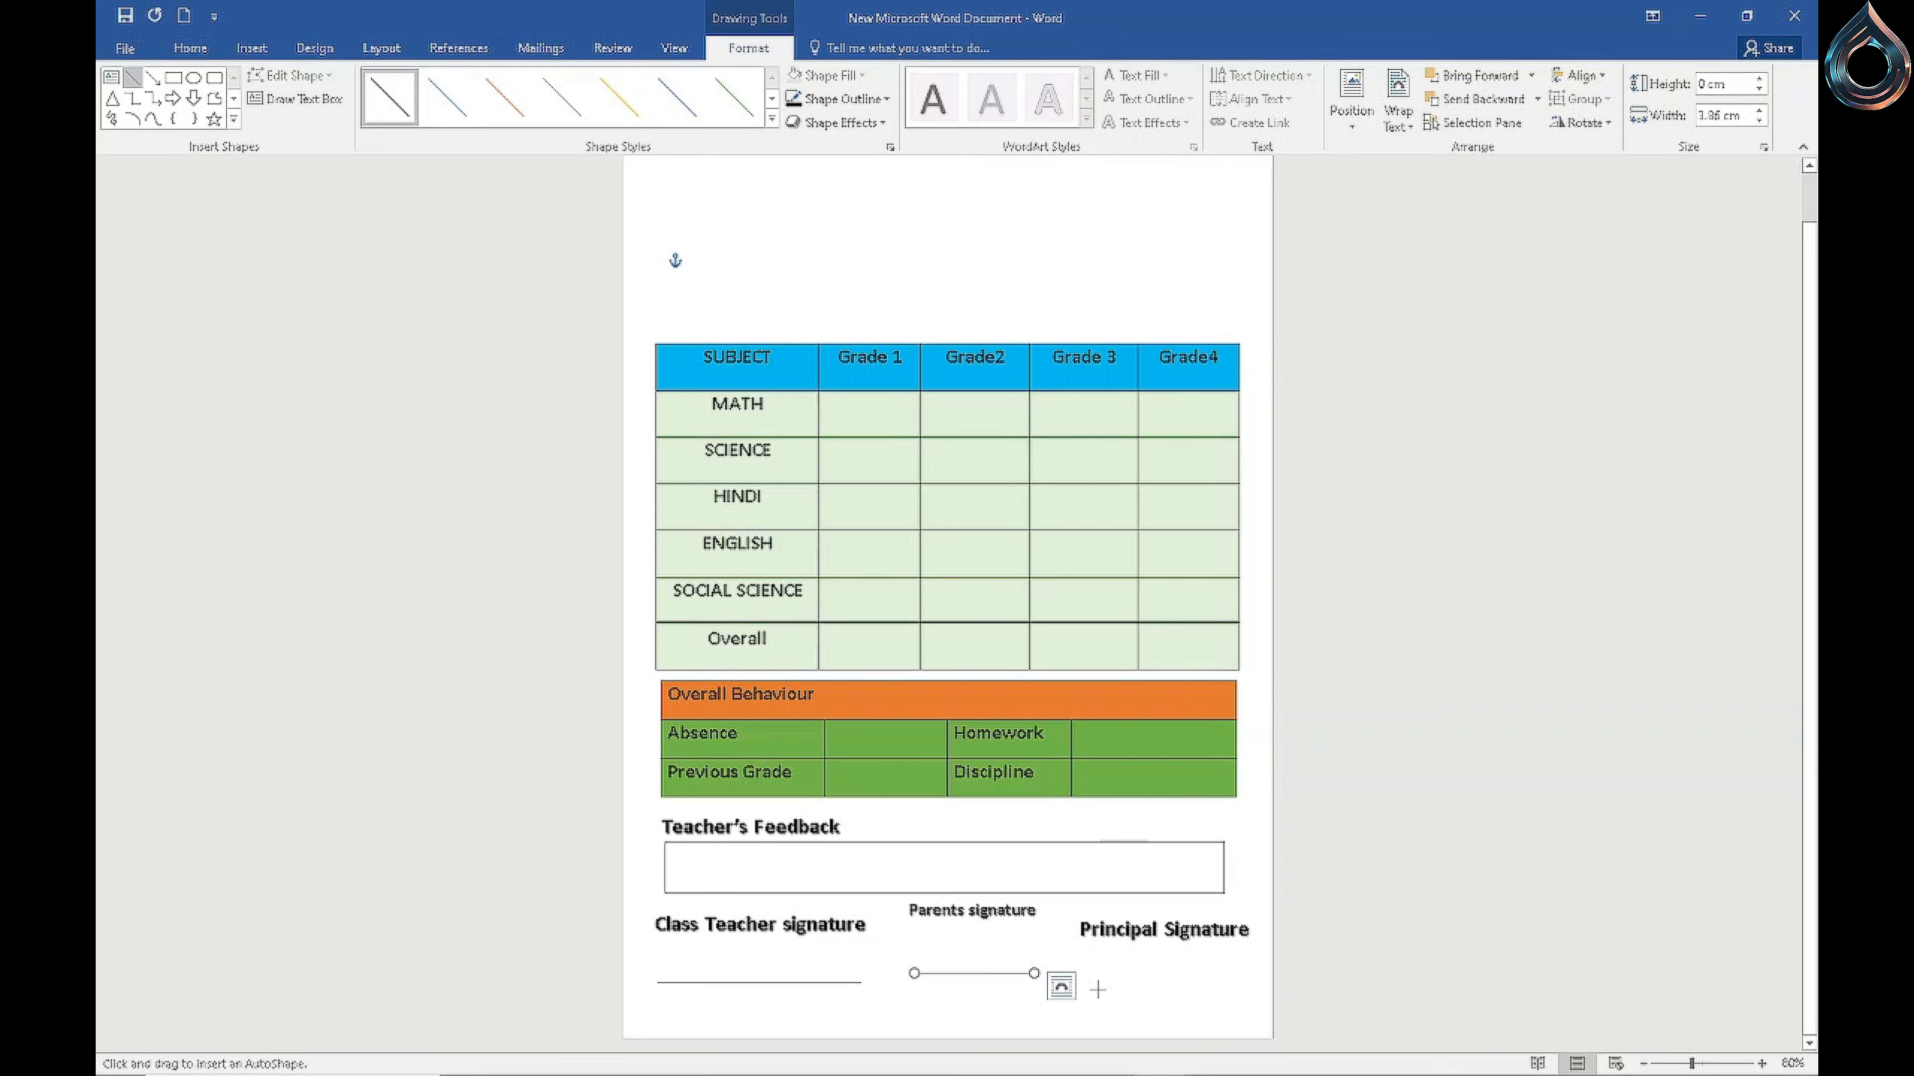
left_click_drag(1098, 990, 1245, 1006)
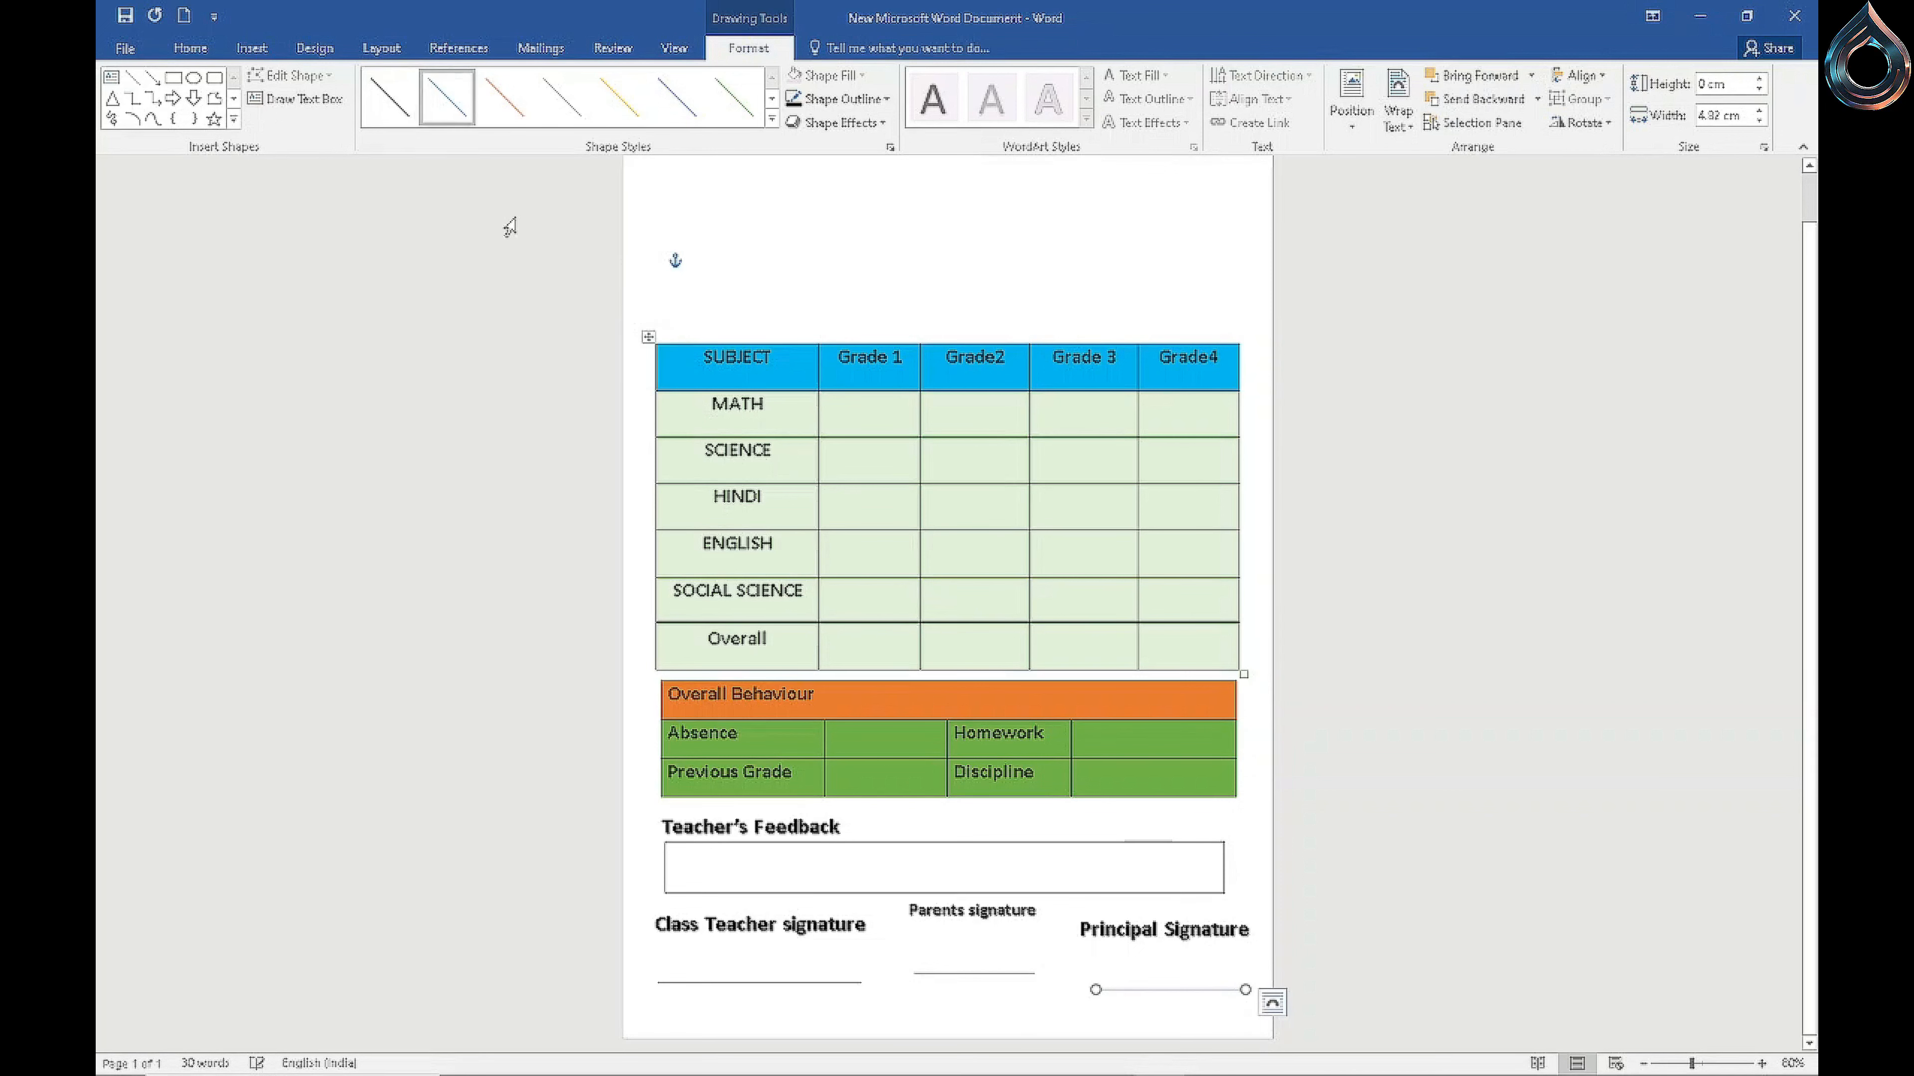
Step: Insert the picture 543543t5e43t43 from the Documents folder and give it the oval picture style with a dark border
scroll(513, 205, "up", 2)
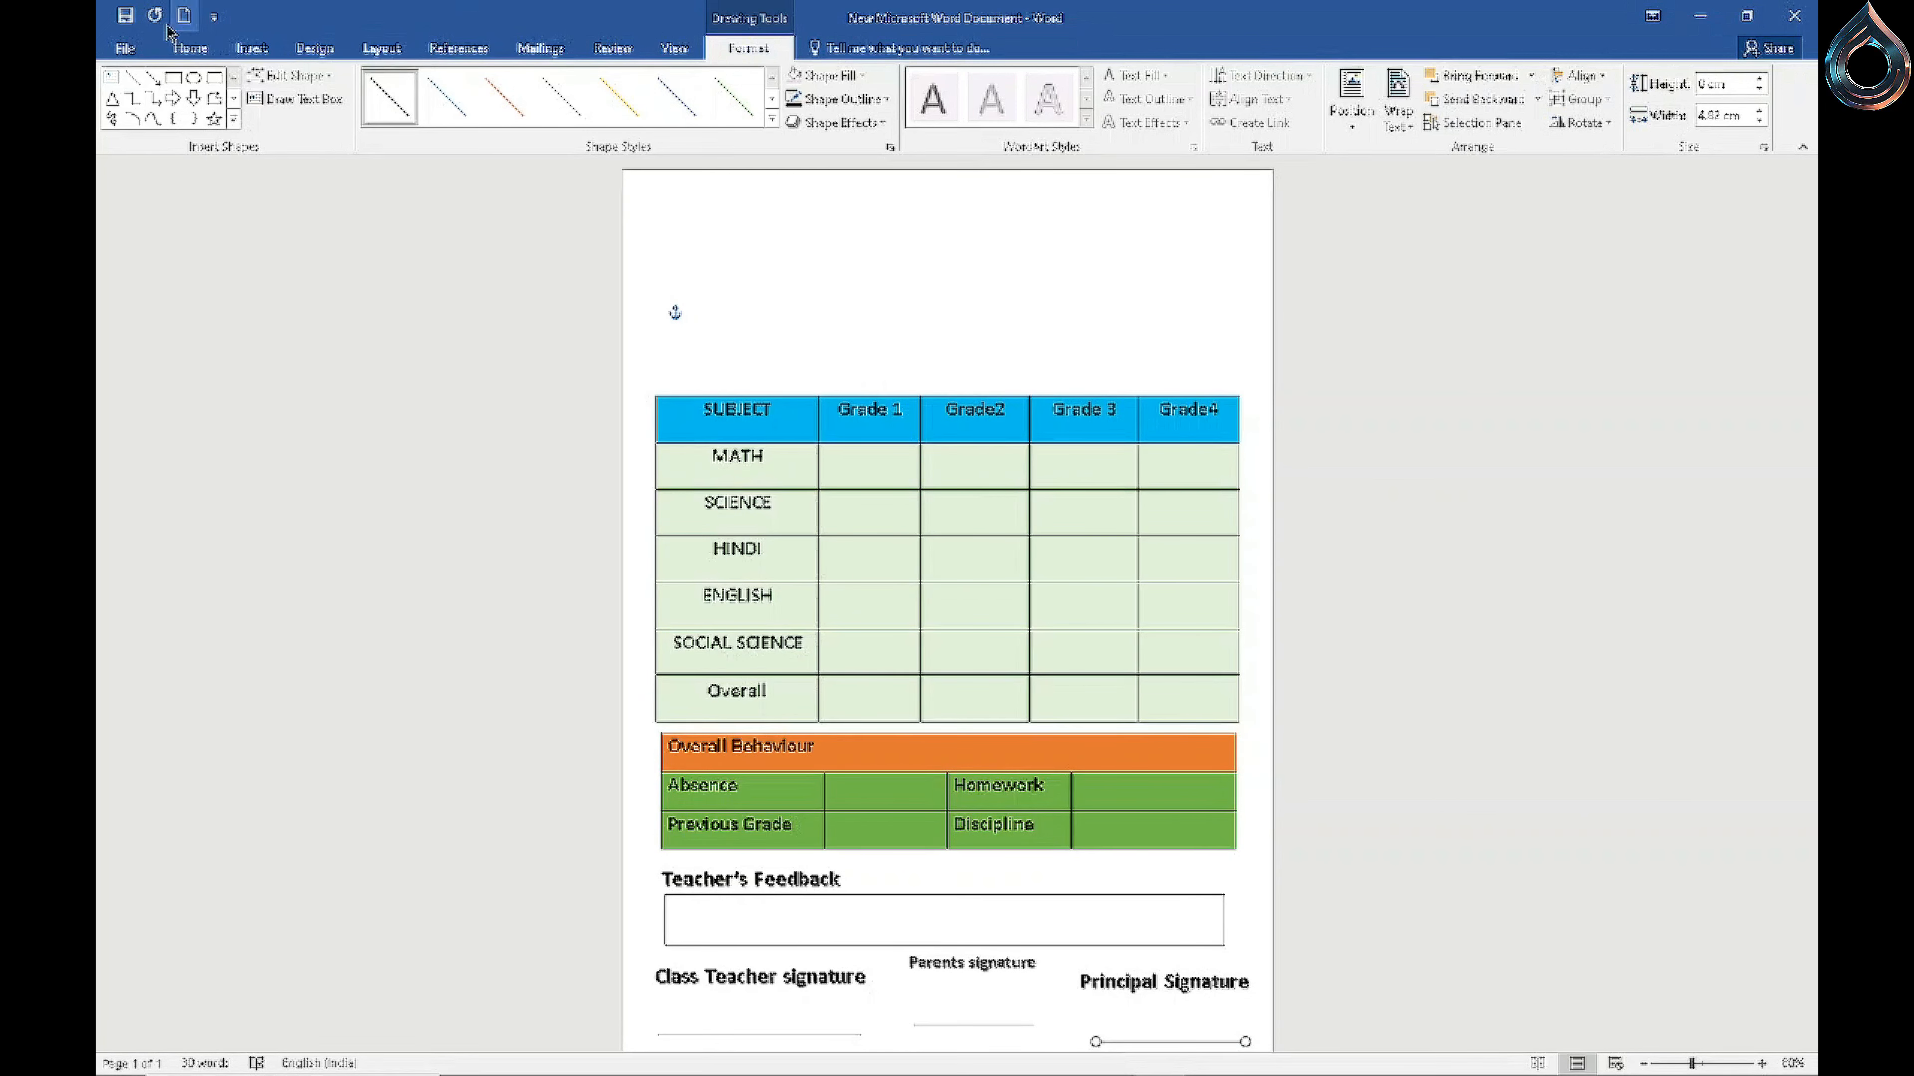
left_click(186, 50)
left_click(255, 48)
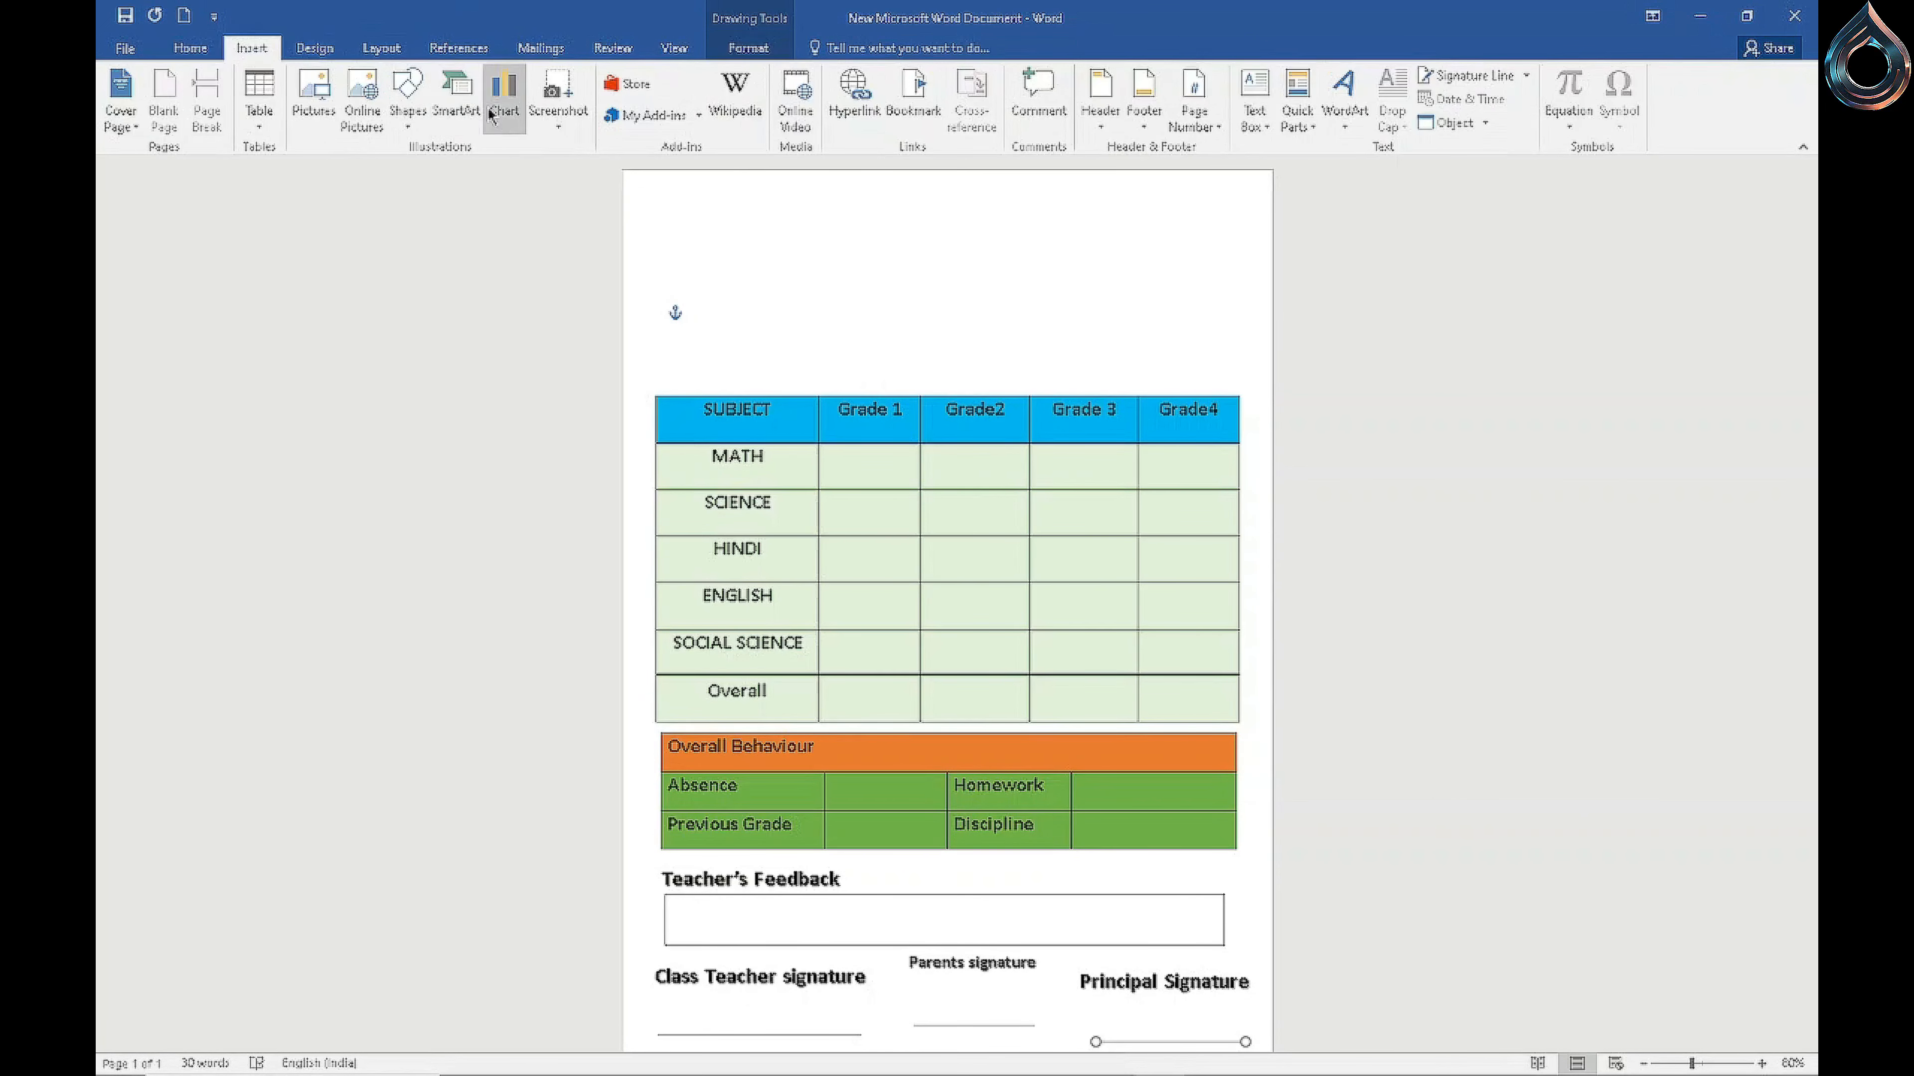
left_click(407, 97)
left_click(317, 110)
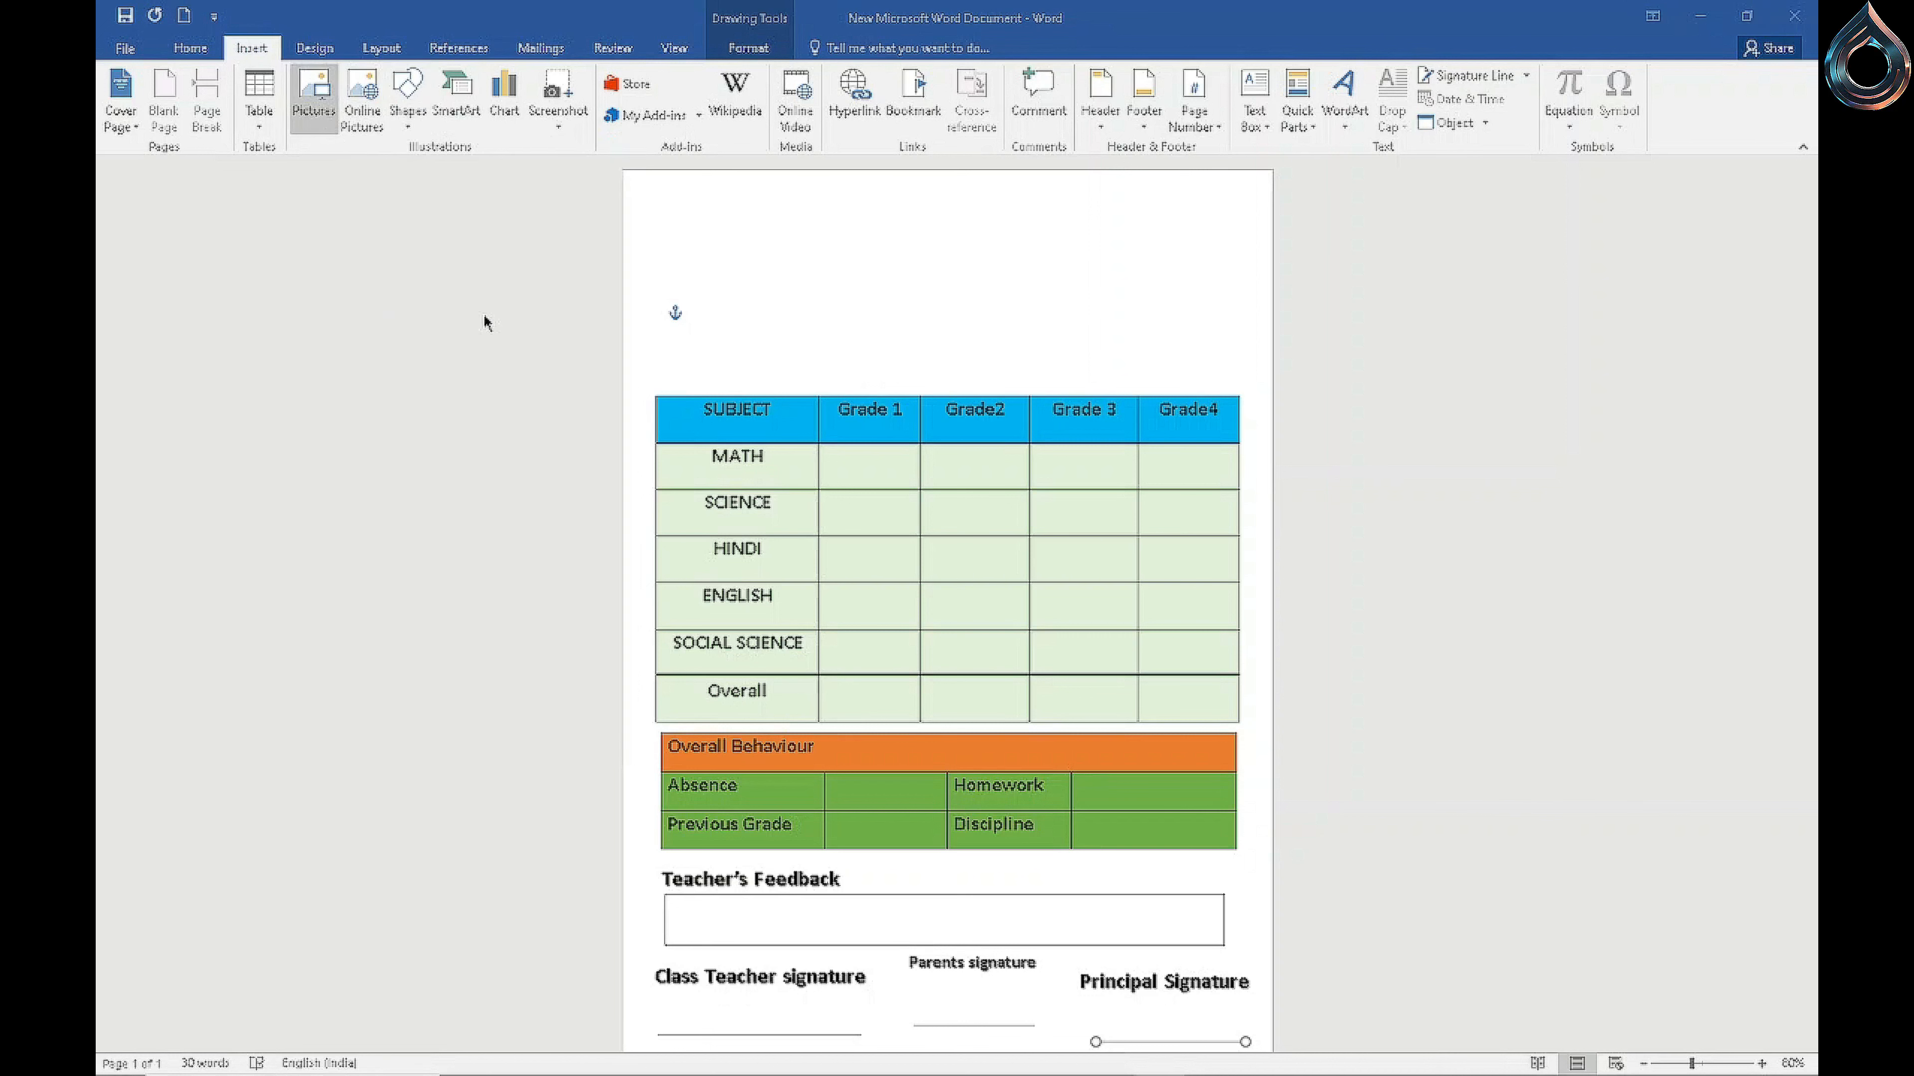
left_click(188, 309)
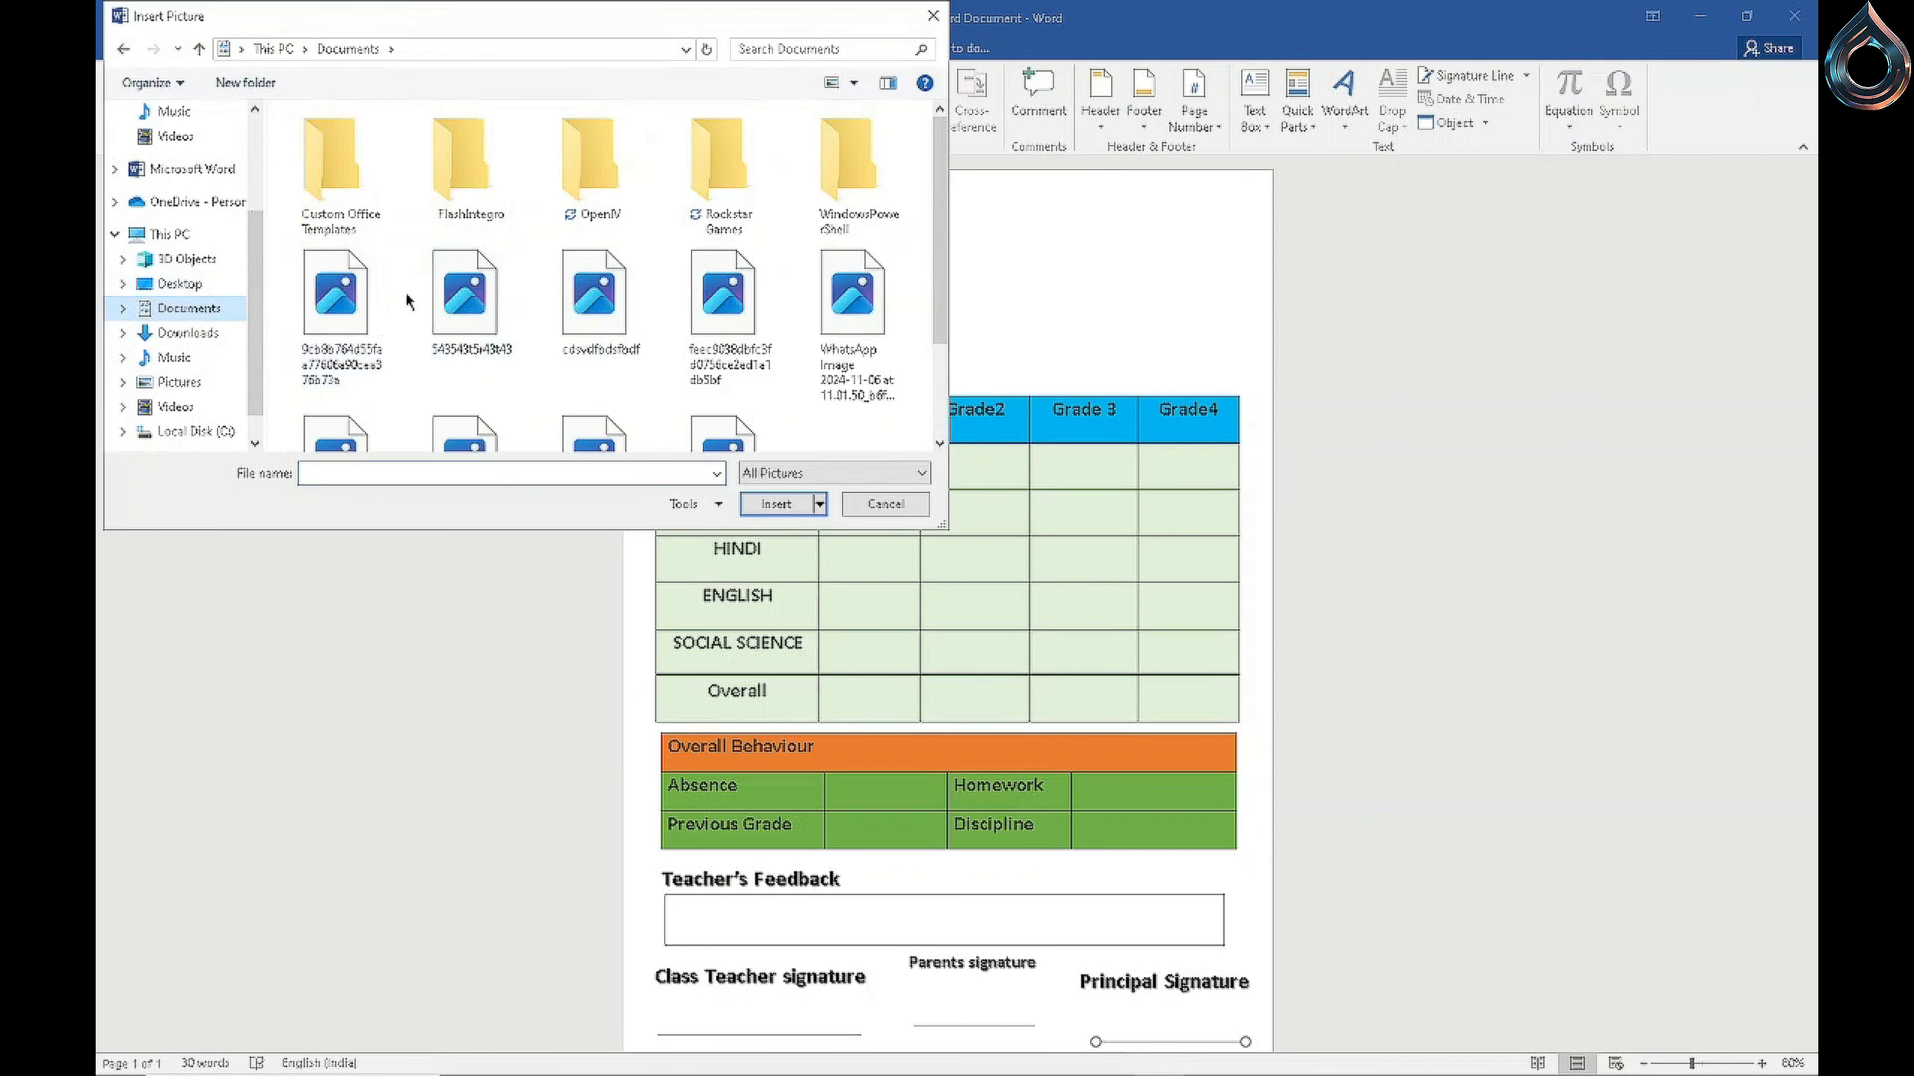
left_click(465, 297)
left_click(783, 518)
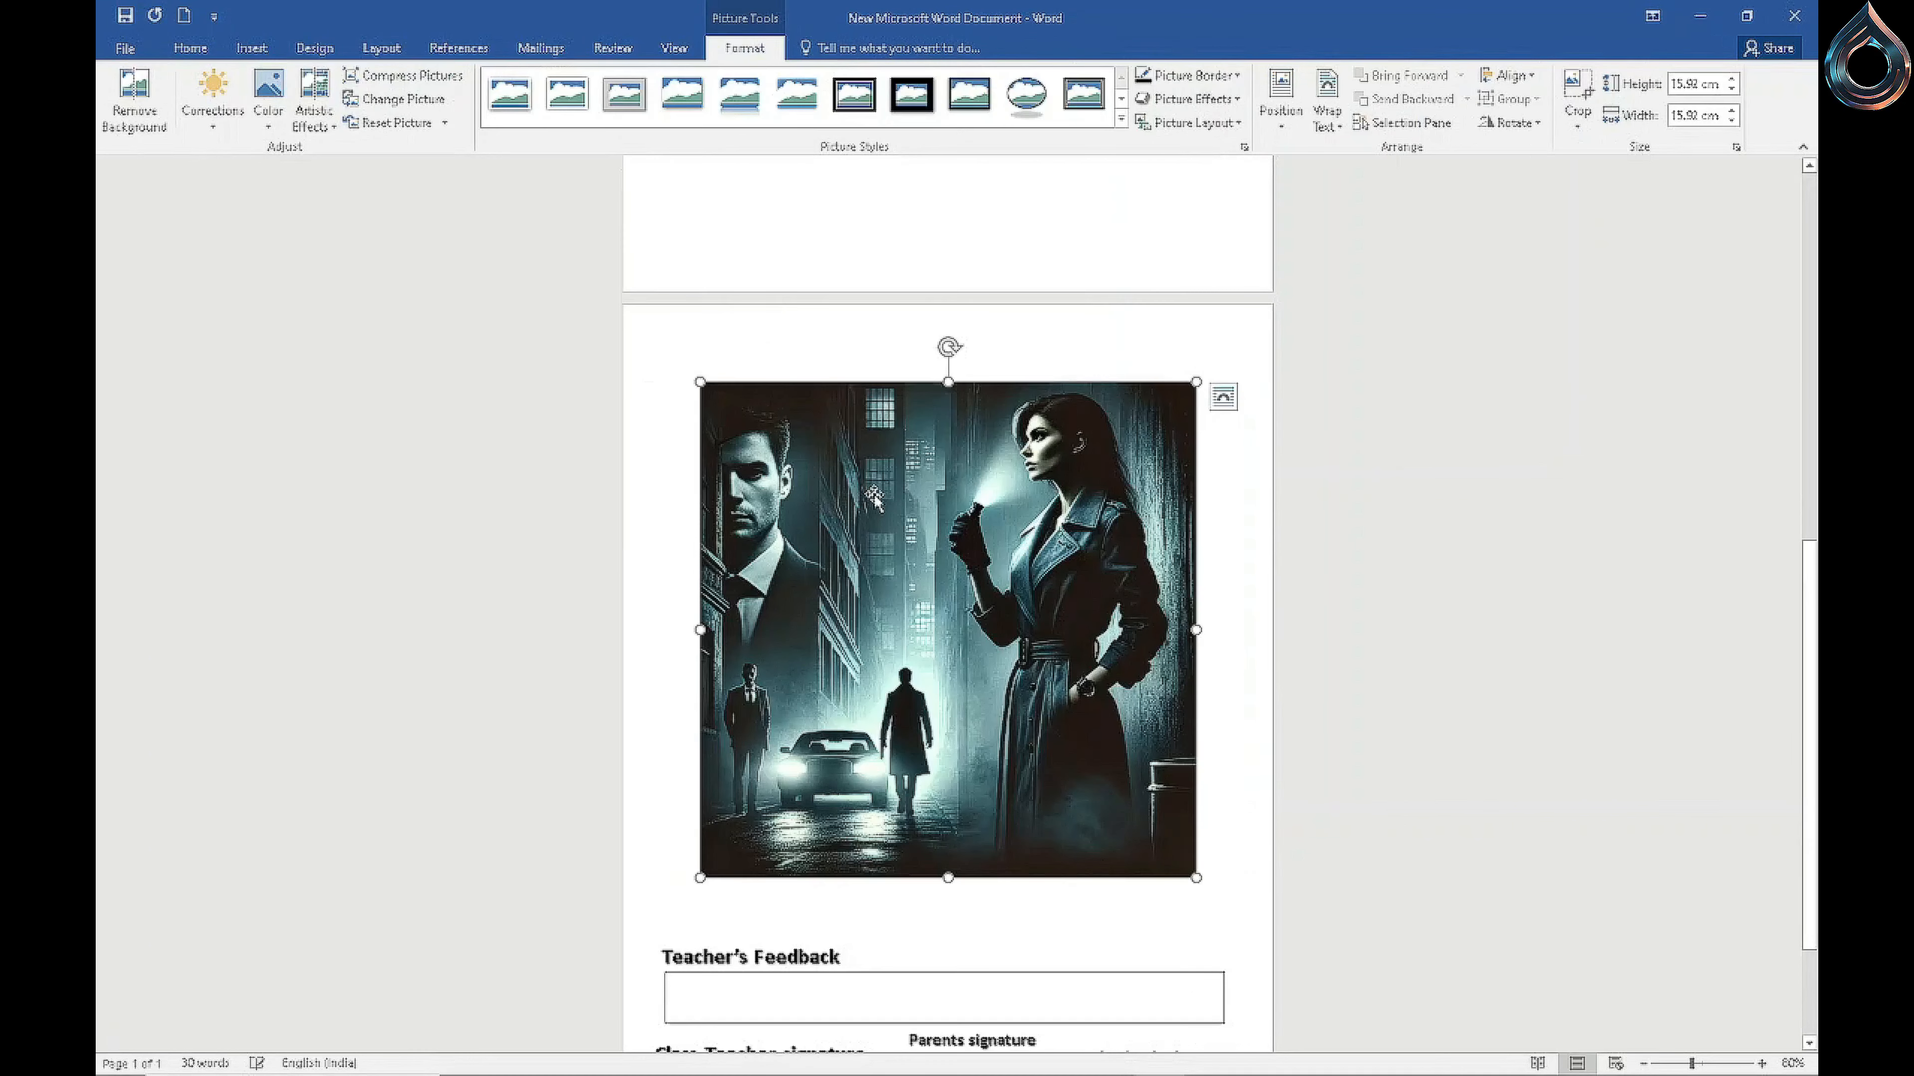
left_click(1025, 102)
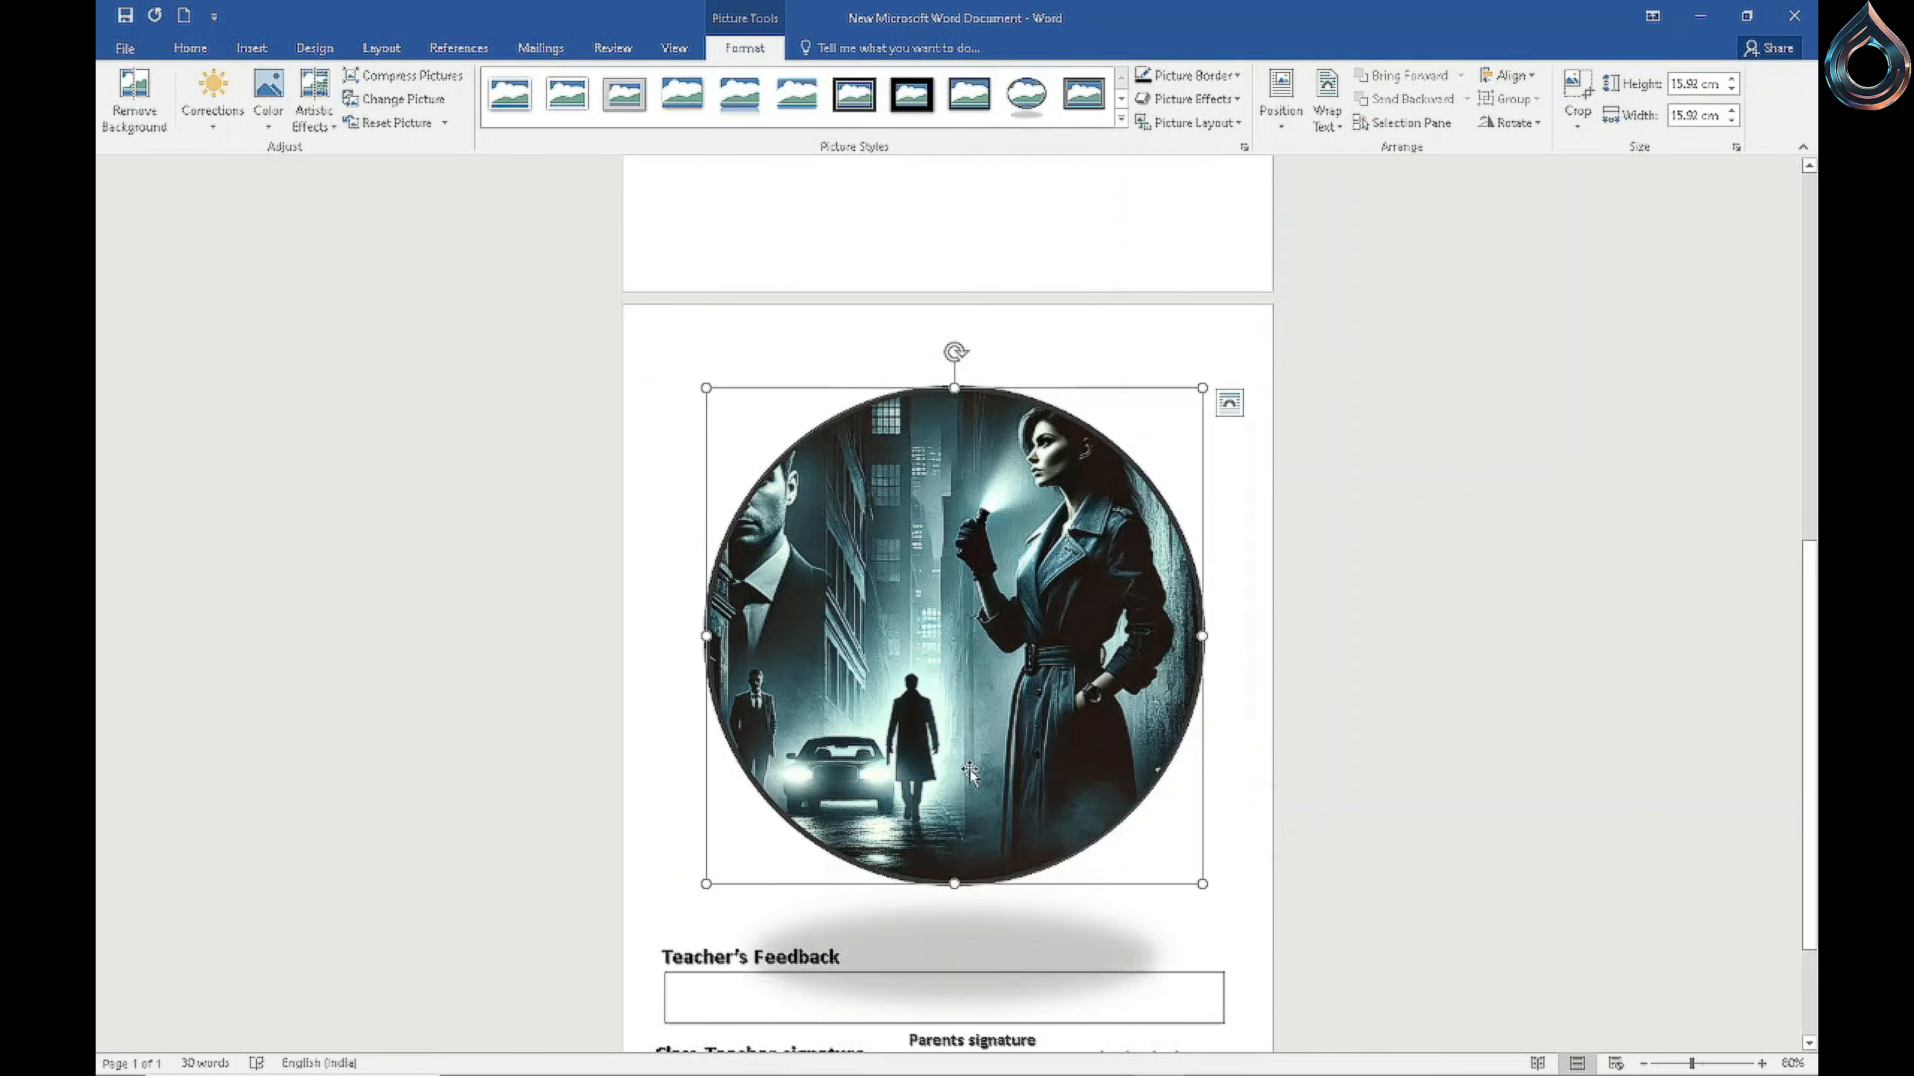
Step: Set the picture's wrapping to in front of text and shrink it to 2.54 cm at the page's upper-left corner
scroll(994, 636, "down", 2)
left_click(1229, 330)
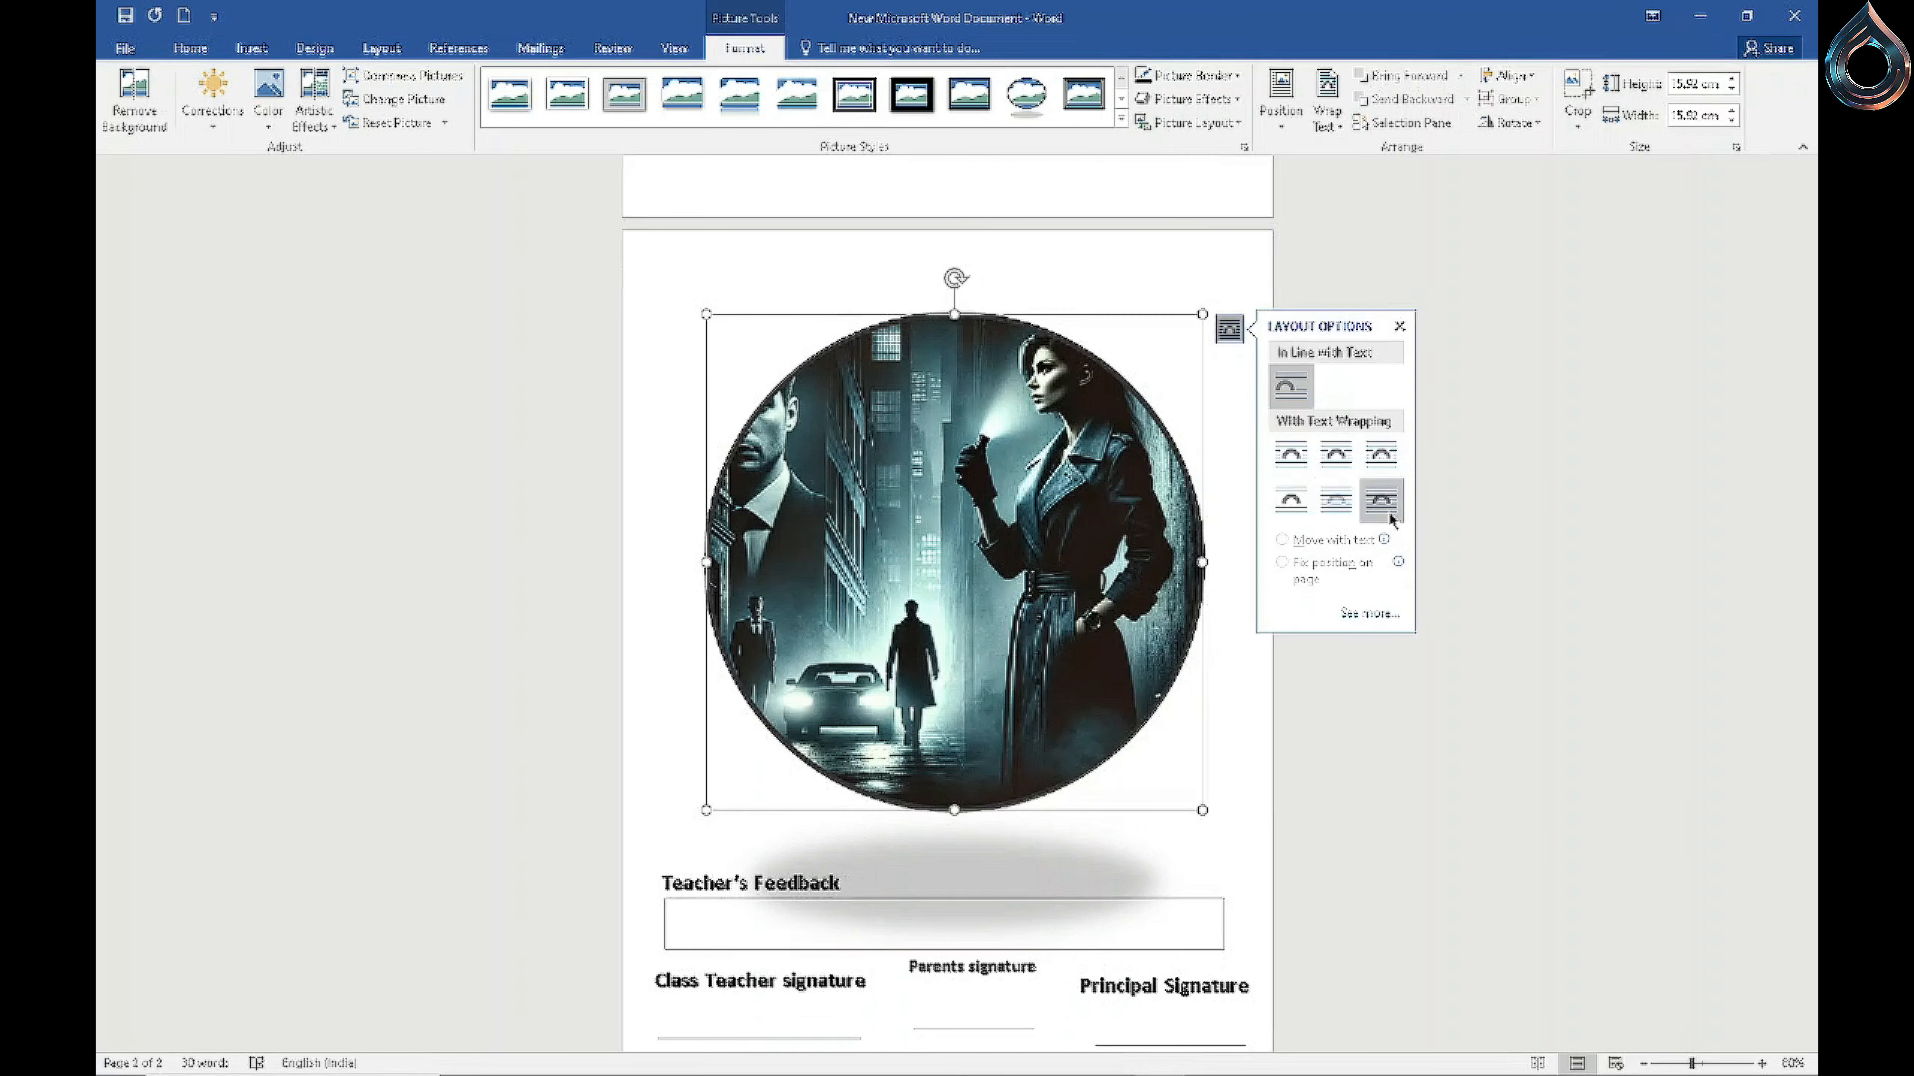
left_click(1381, 499)
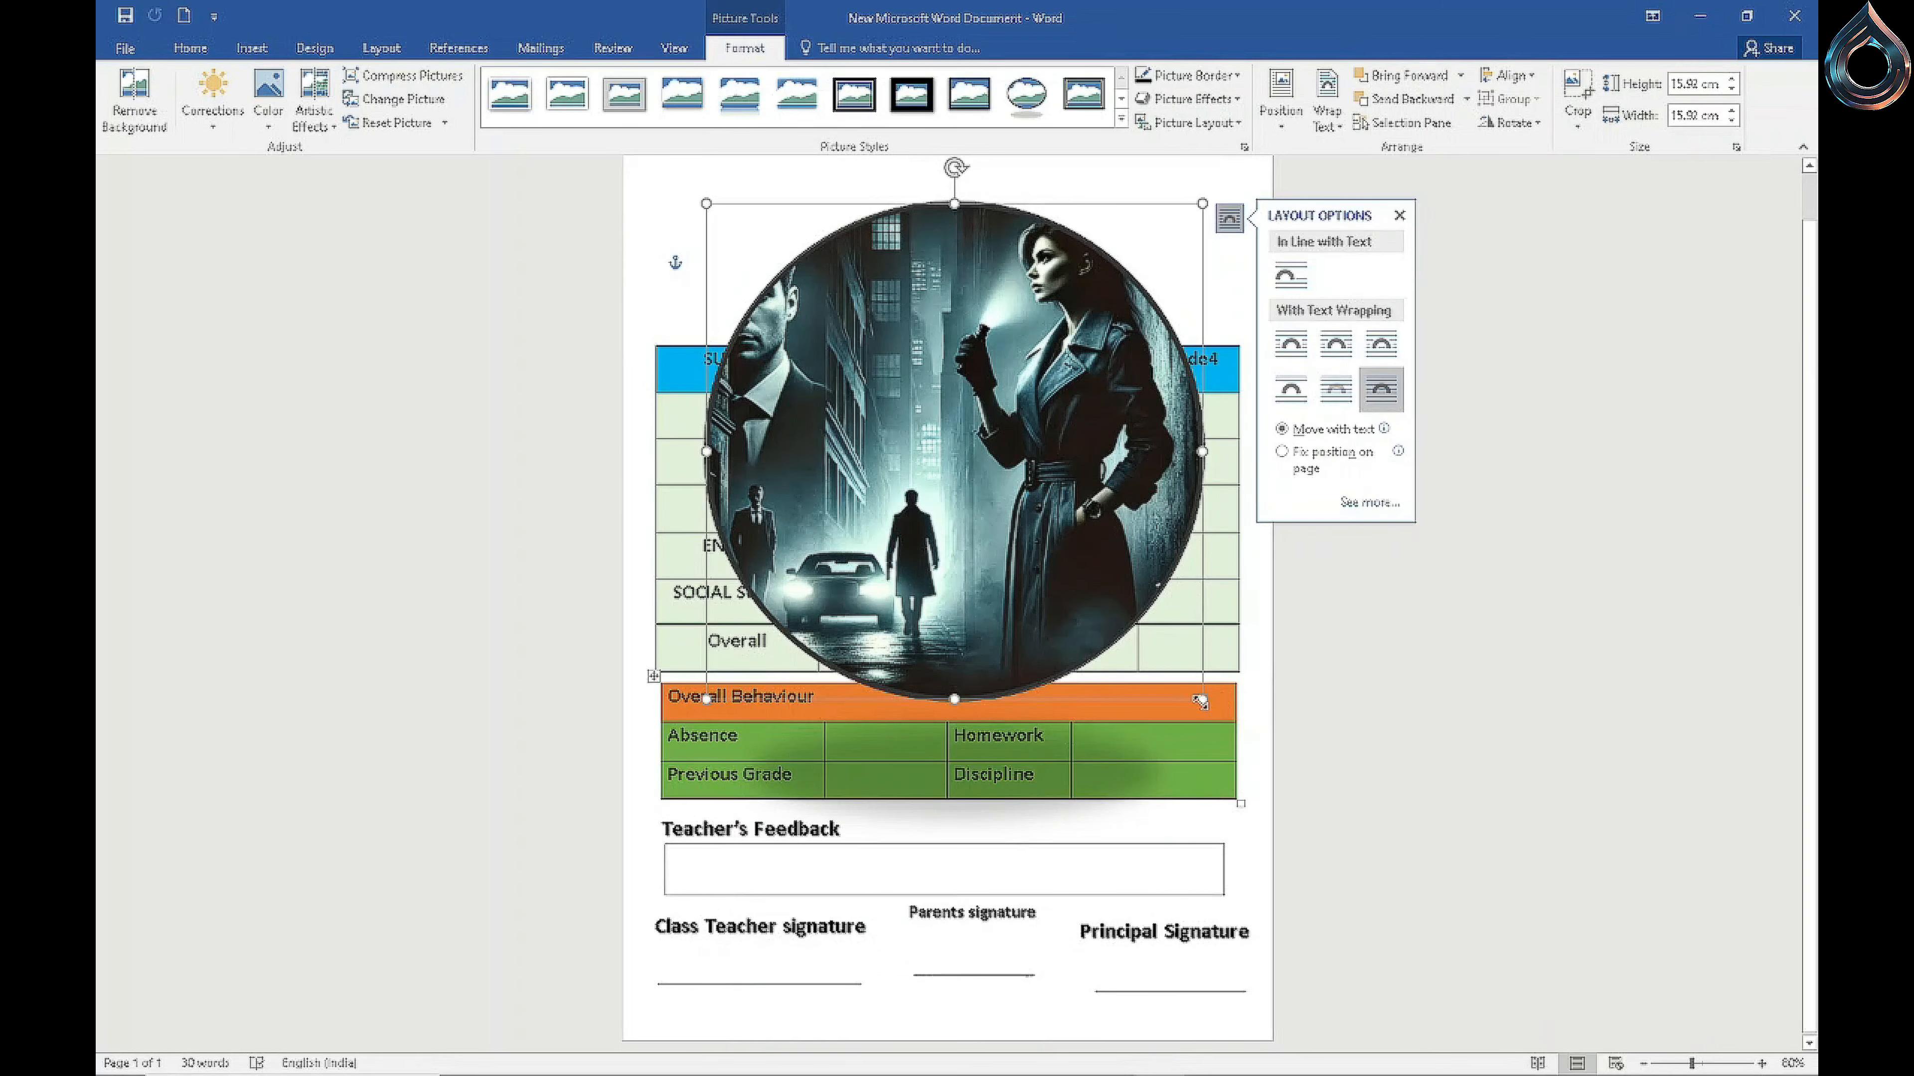
left_click_drag(1200, 701, 704, 247)
left_click(978, 248)
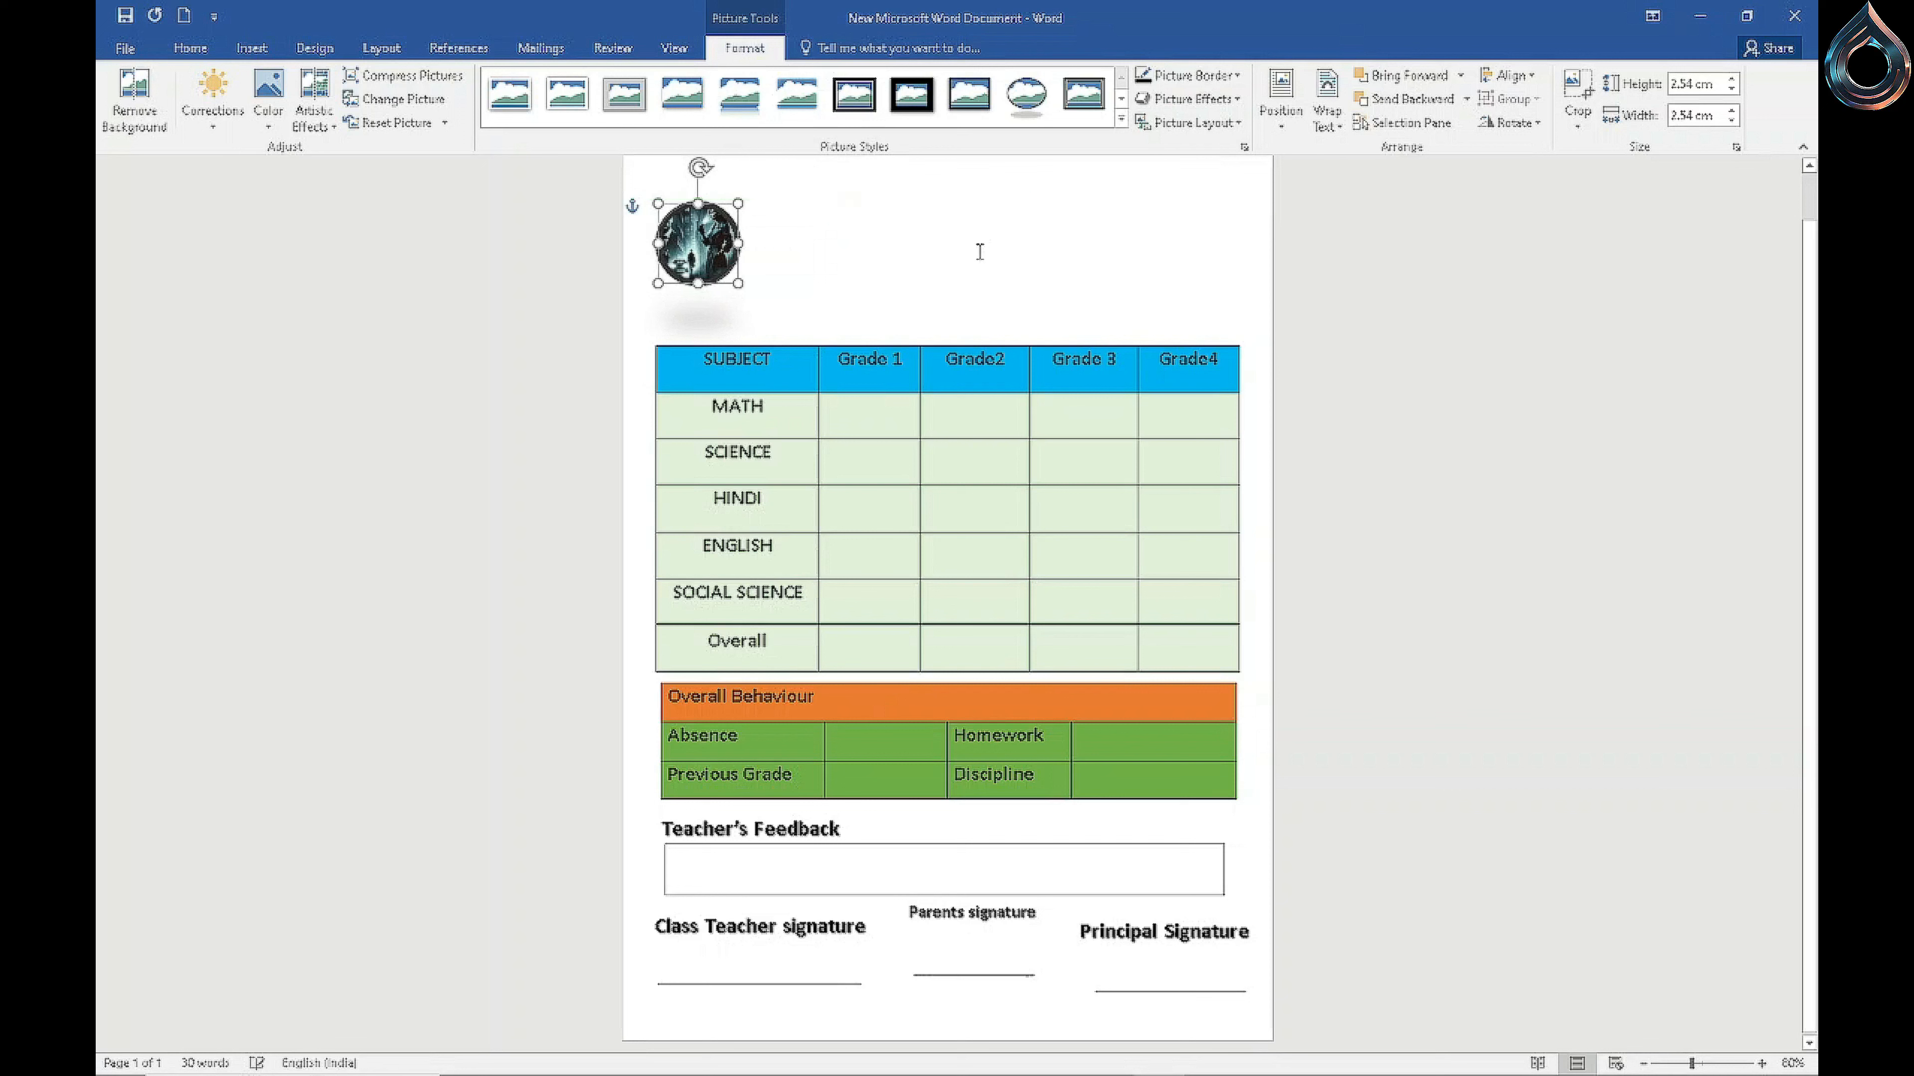
Step: Insert a plain black WordArt, apply the No Spacing style to it, and move it just above the grades table
left_click(252, 47)
left_click(1345, 92)
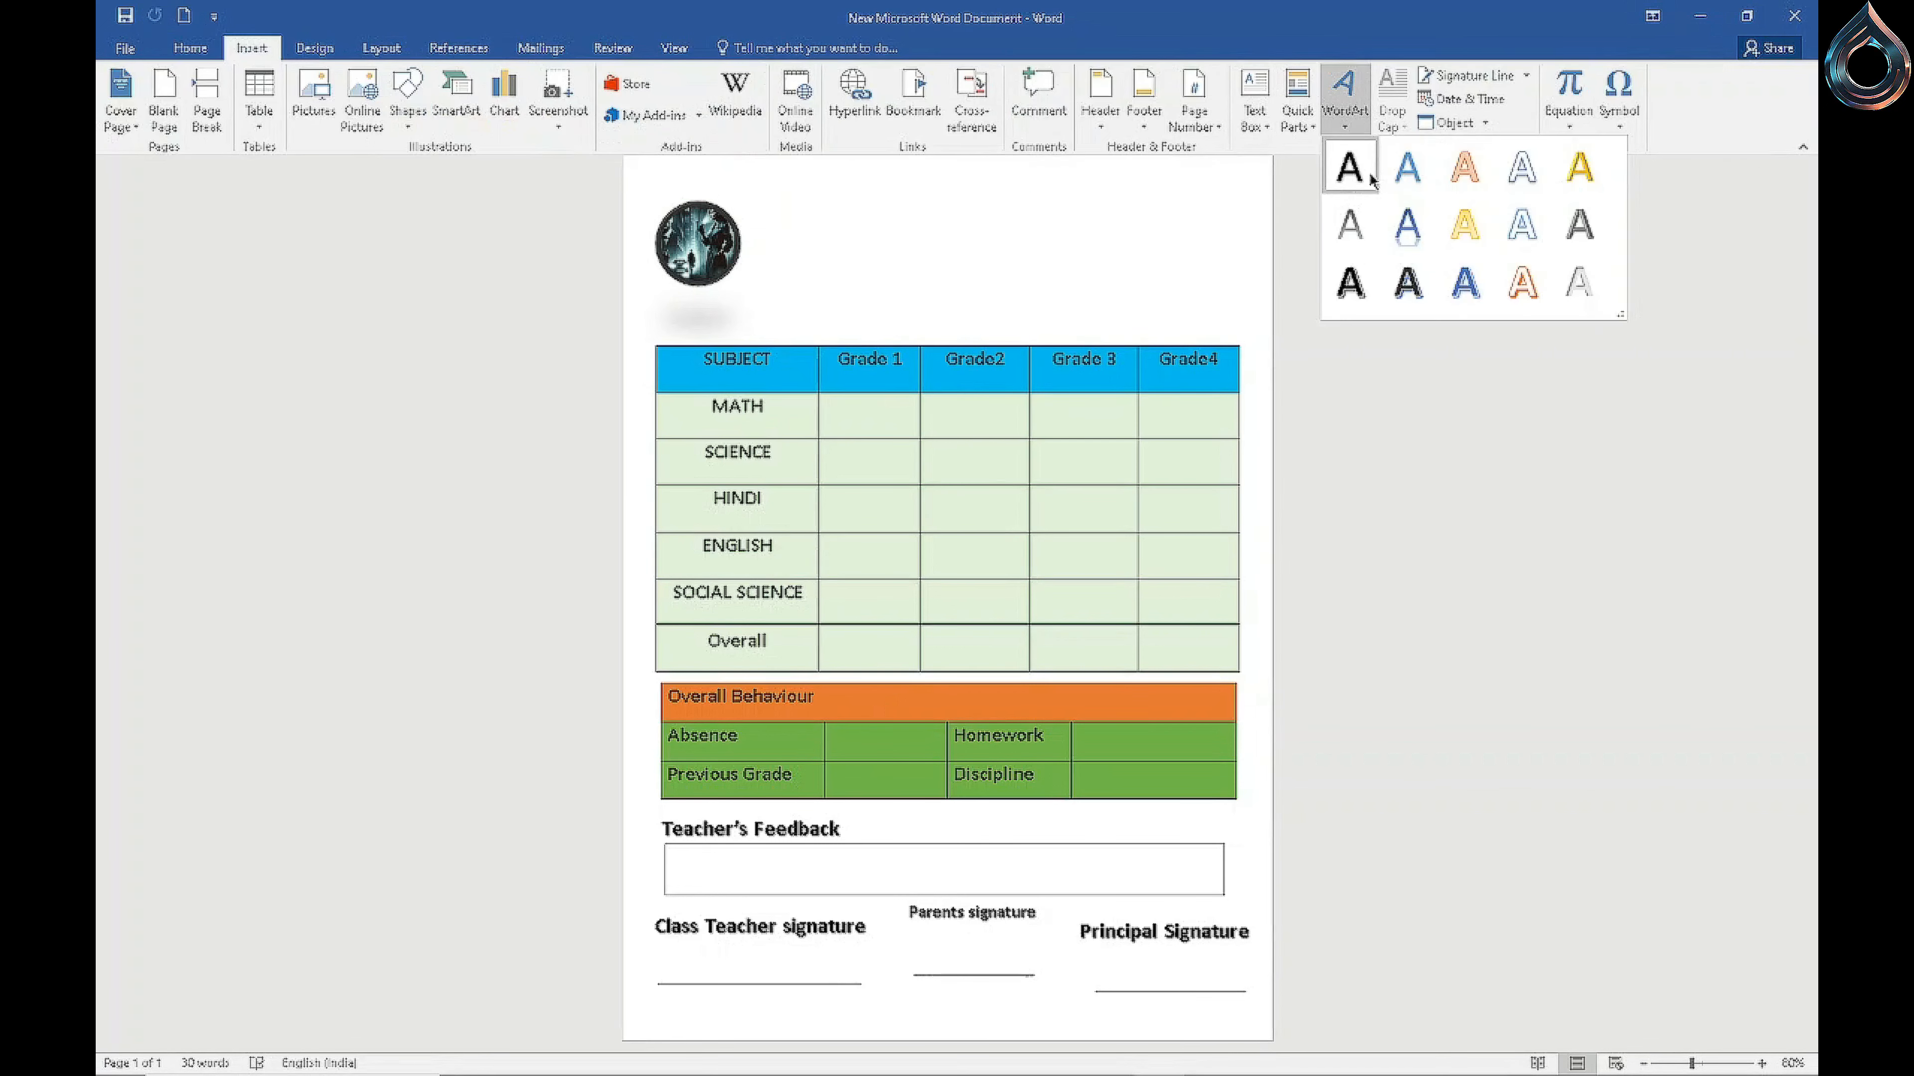
left_click(1369, 172)
left_click(191, 49)
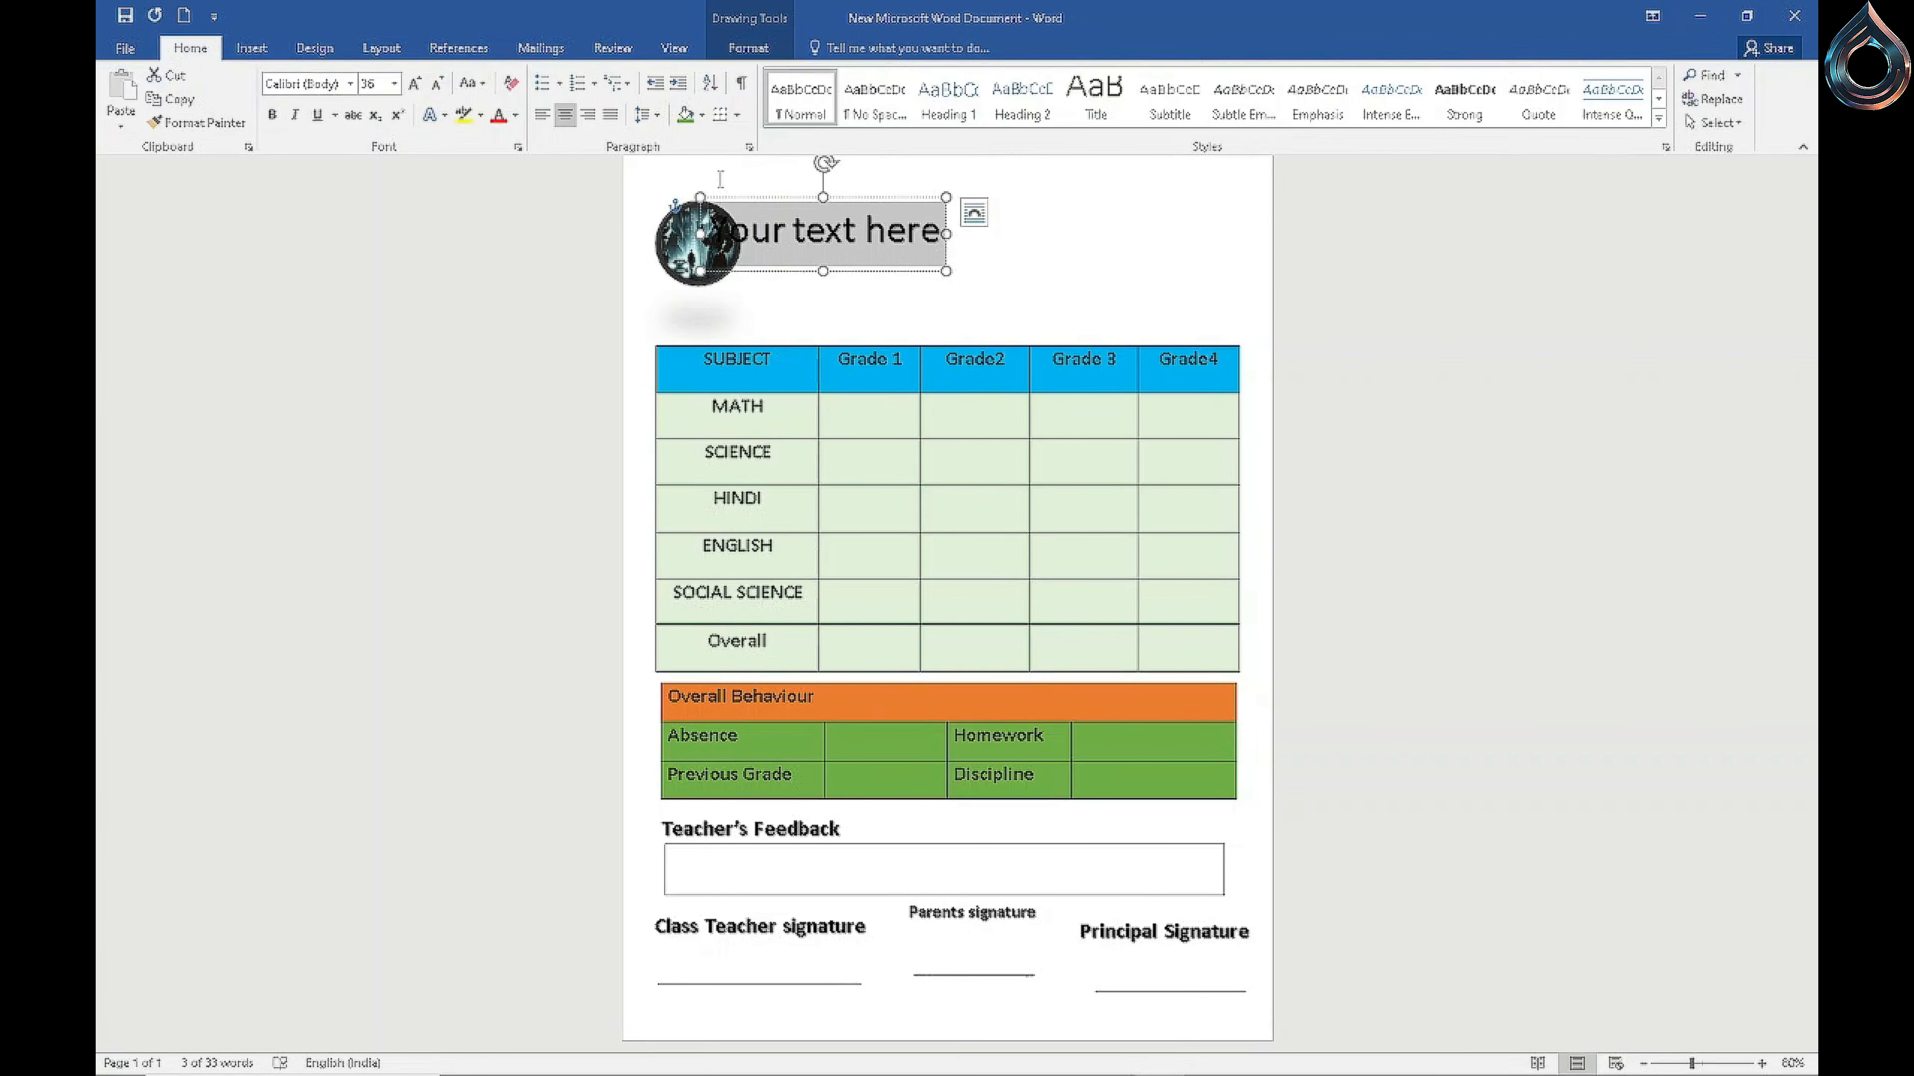
left_click(875, 94)
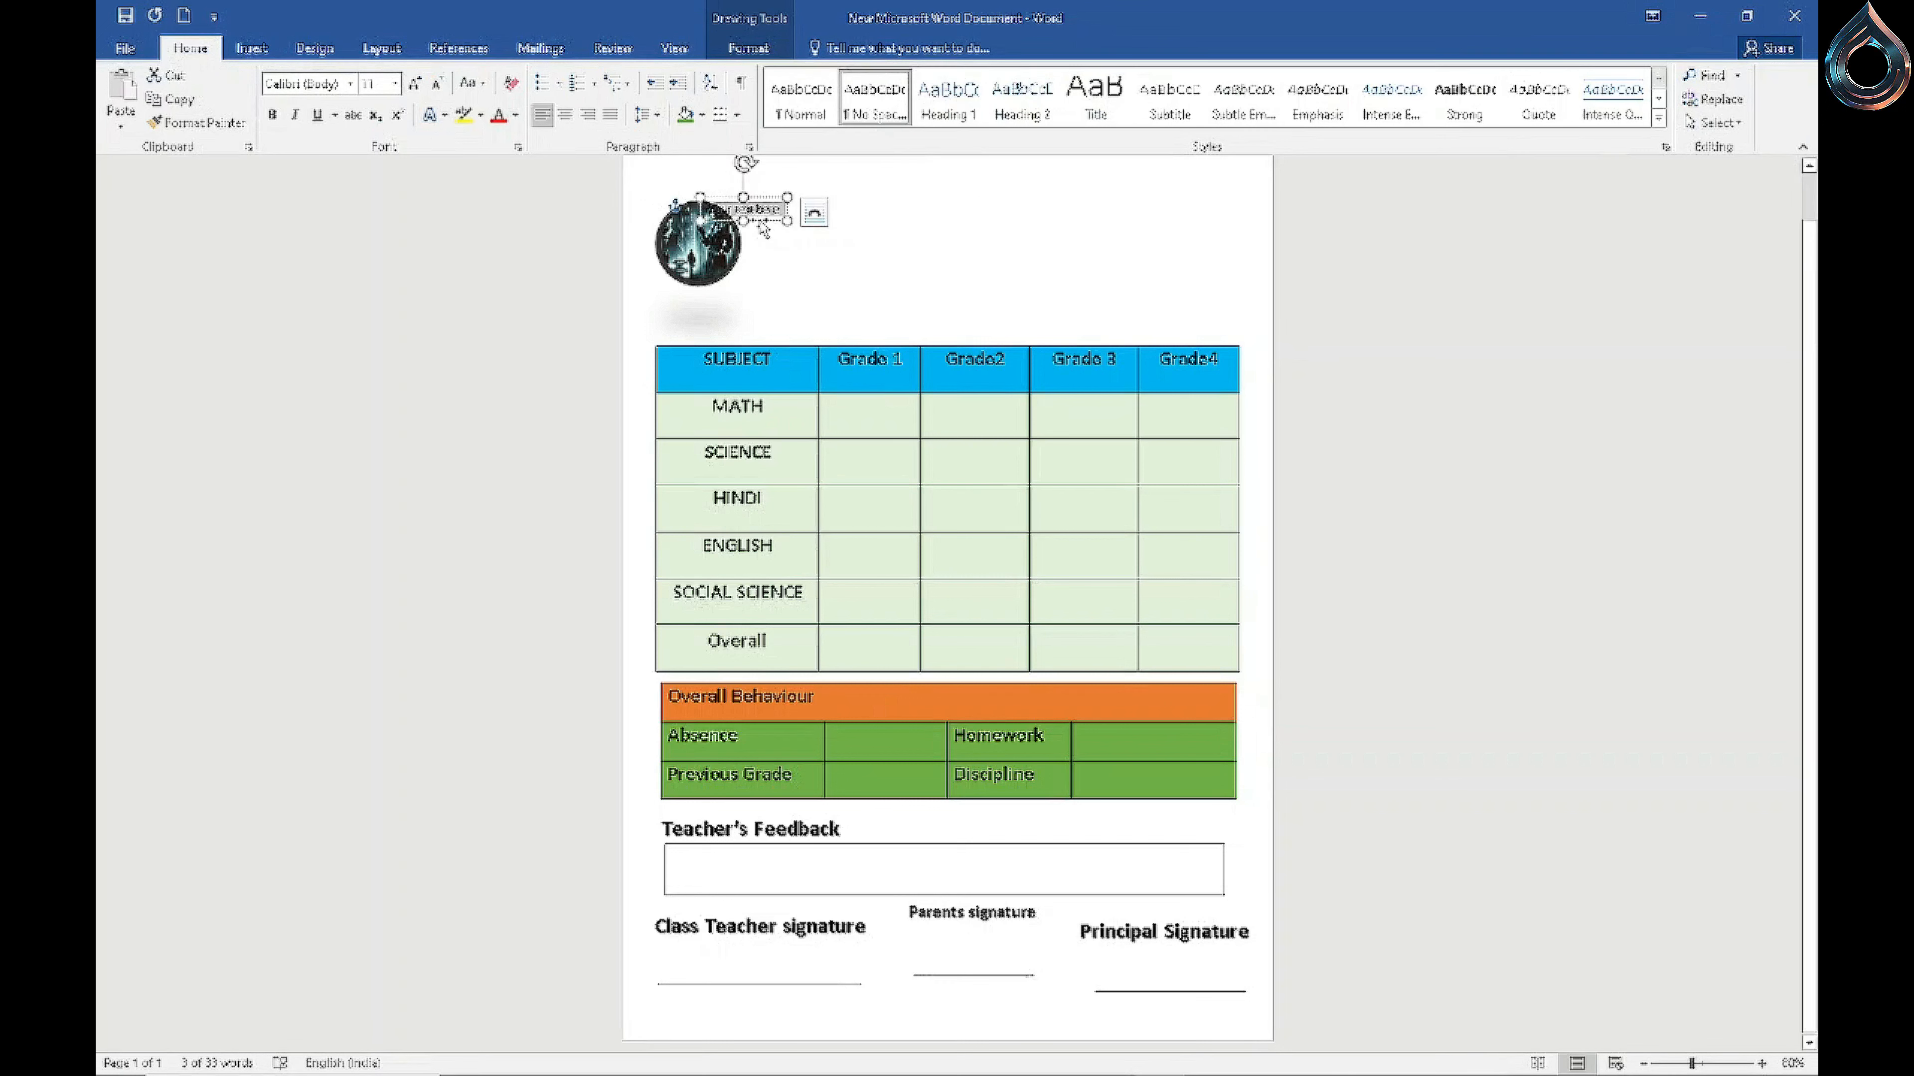
left_click_drag(762, 228, 901, 294)
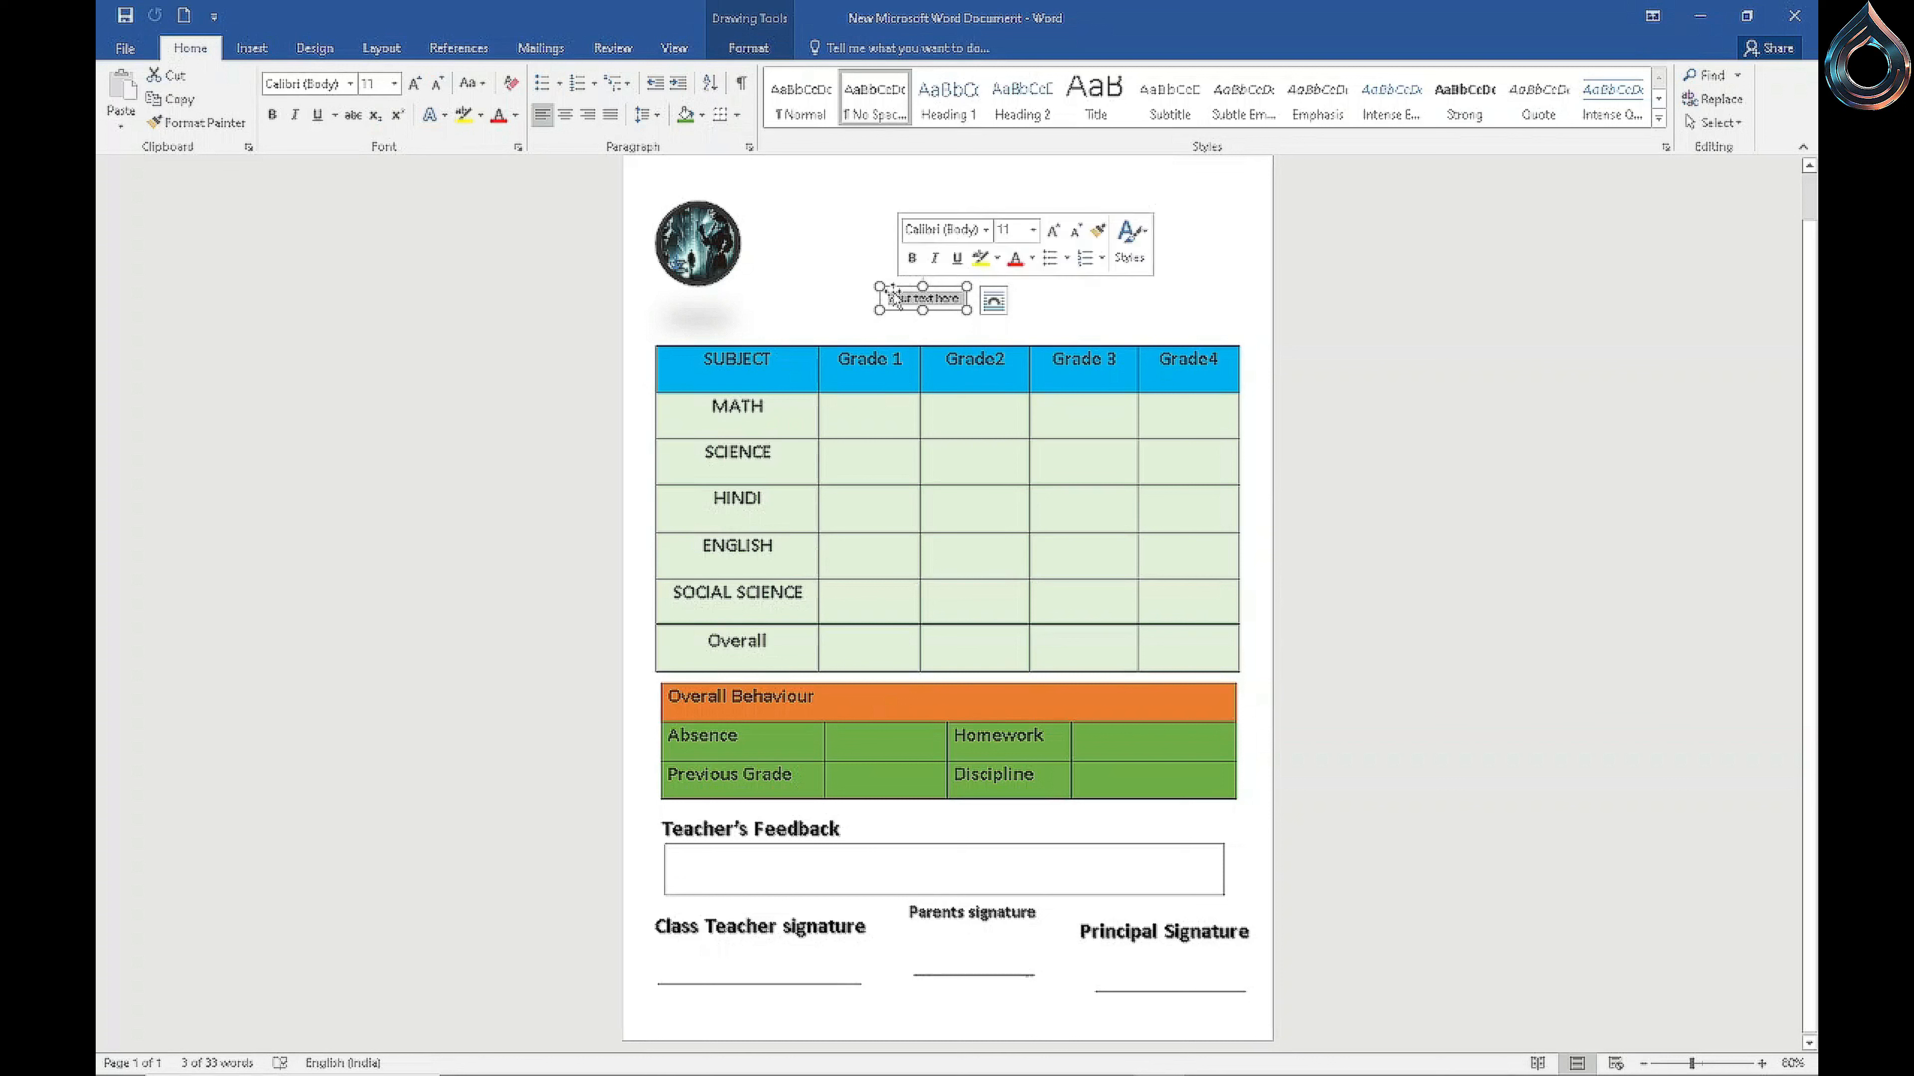
Step: Replace the WordArt text with "Name:" and stretch its box across the header area beside the round picture
type("Name")
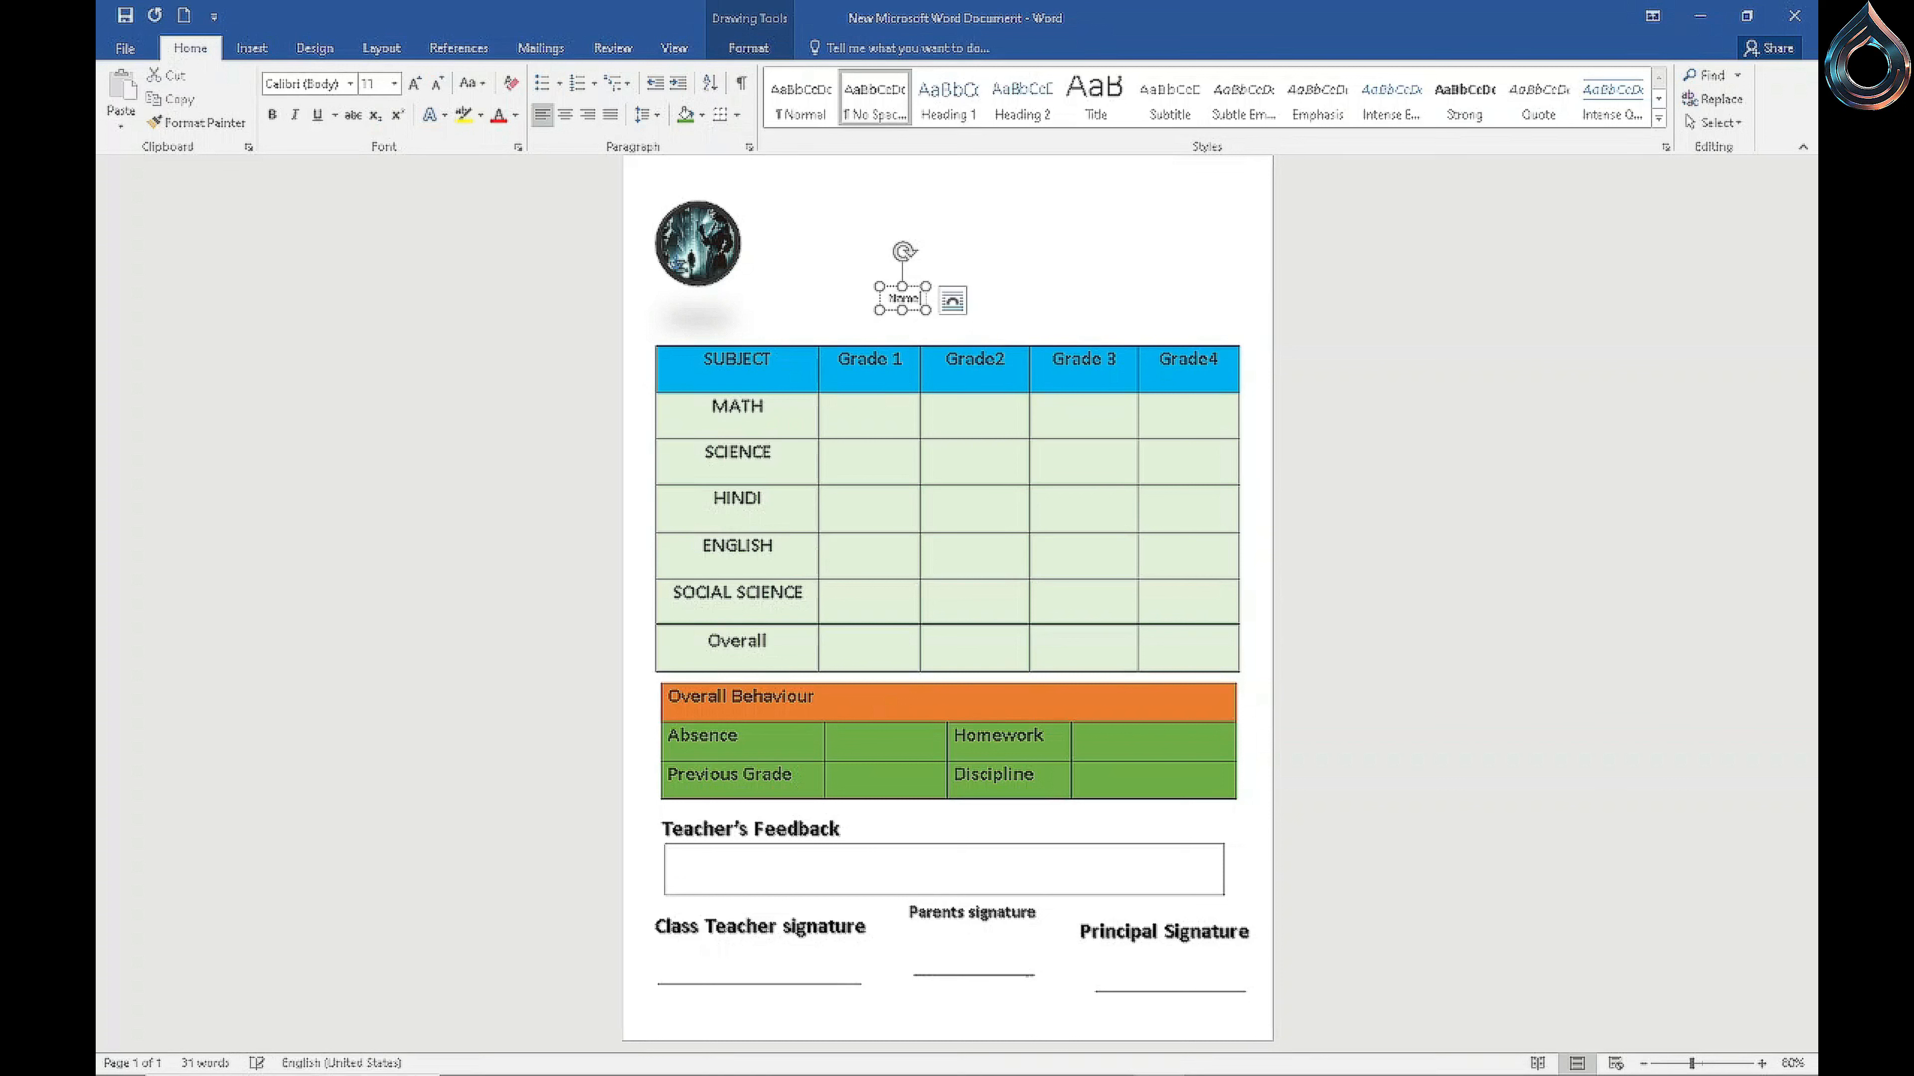
type(":")
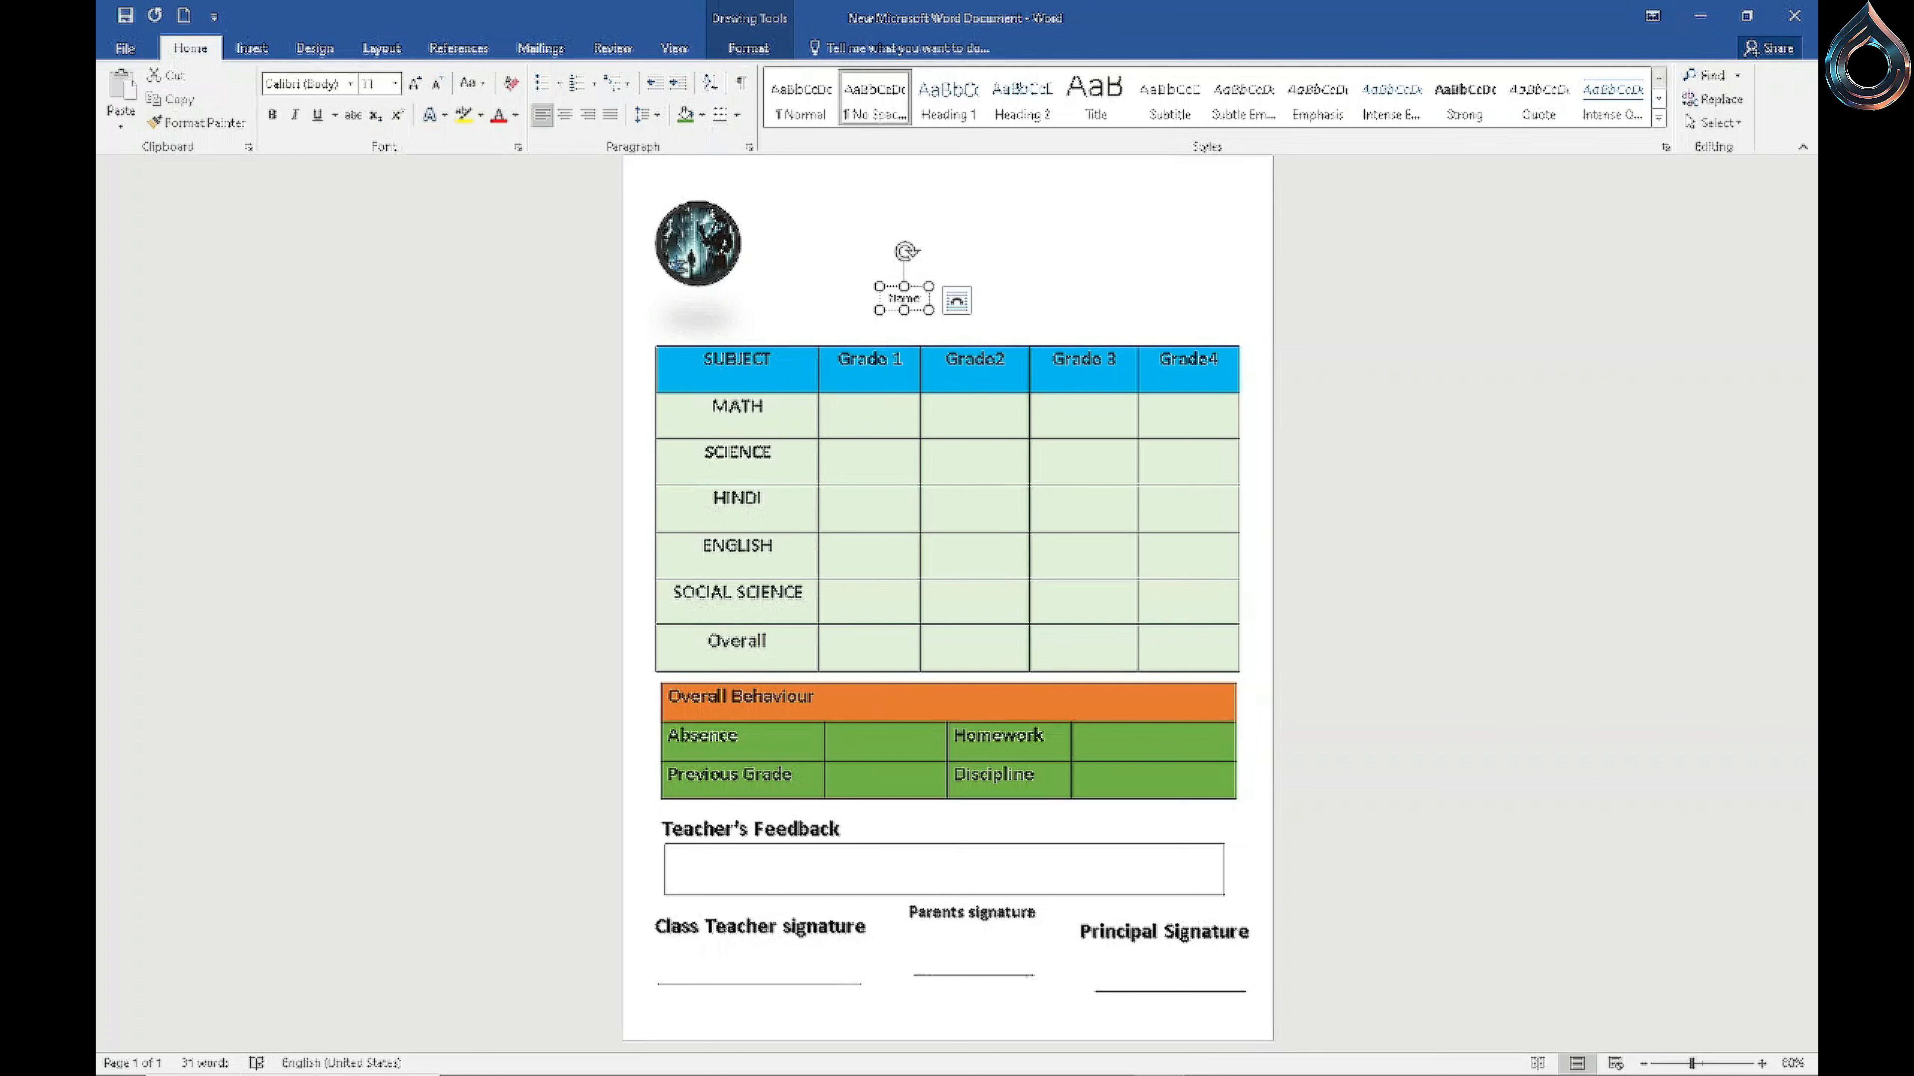
left_click_drag(929, 309, 1281, 282)
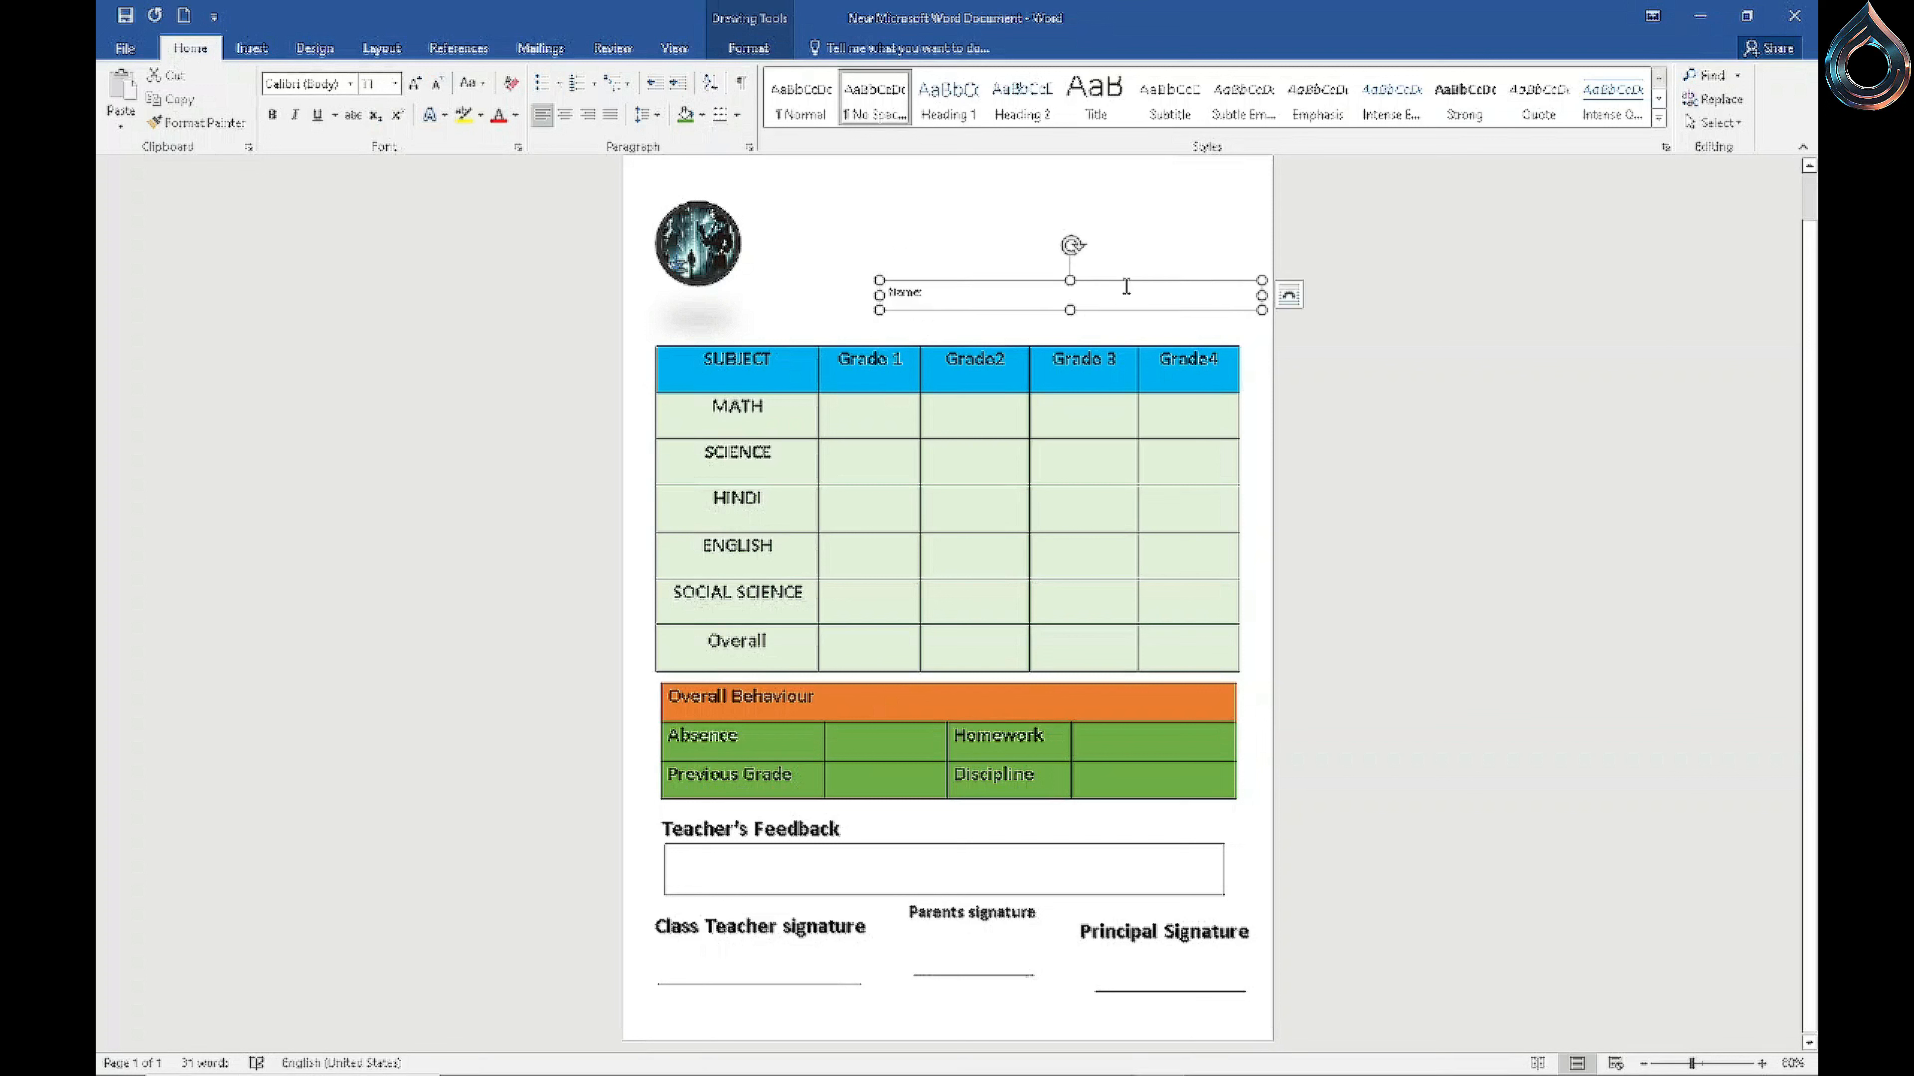
left_click_drag(1035, 281, 963, 231)
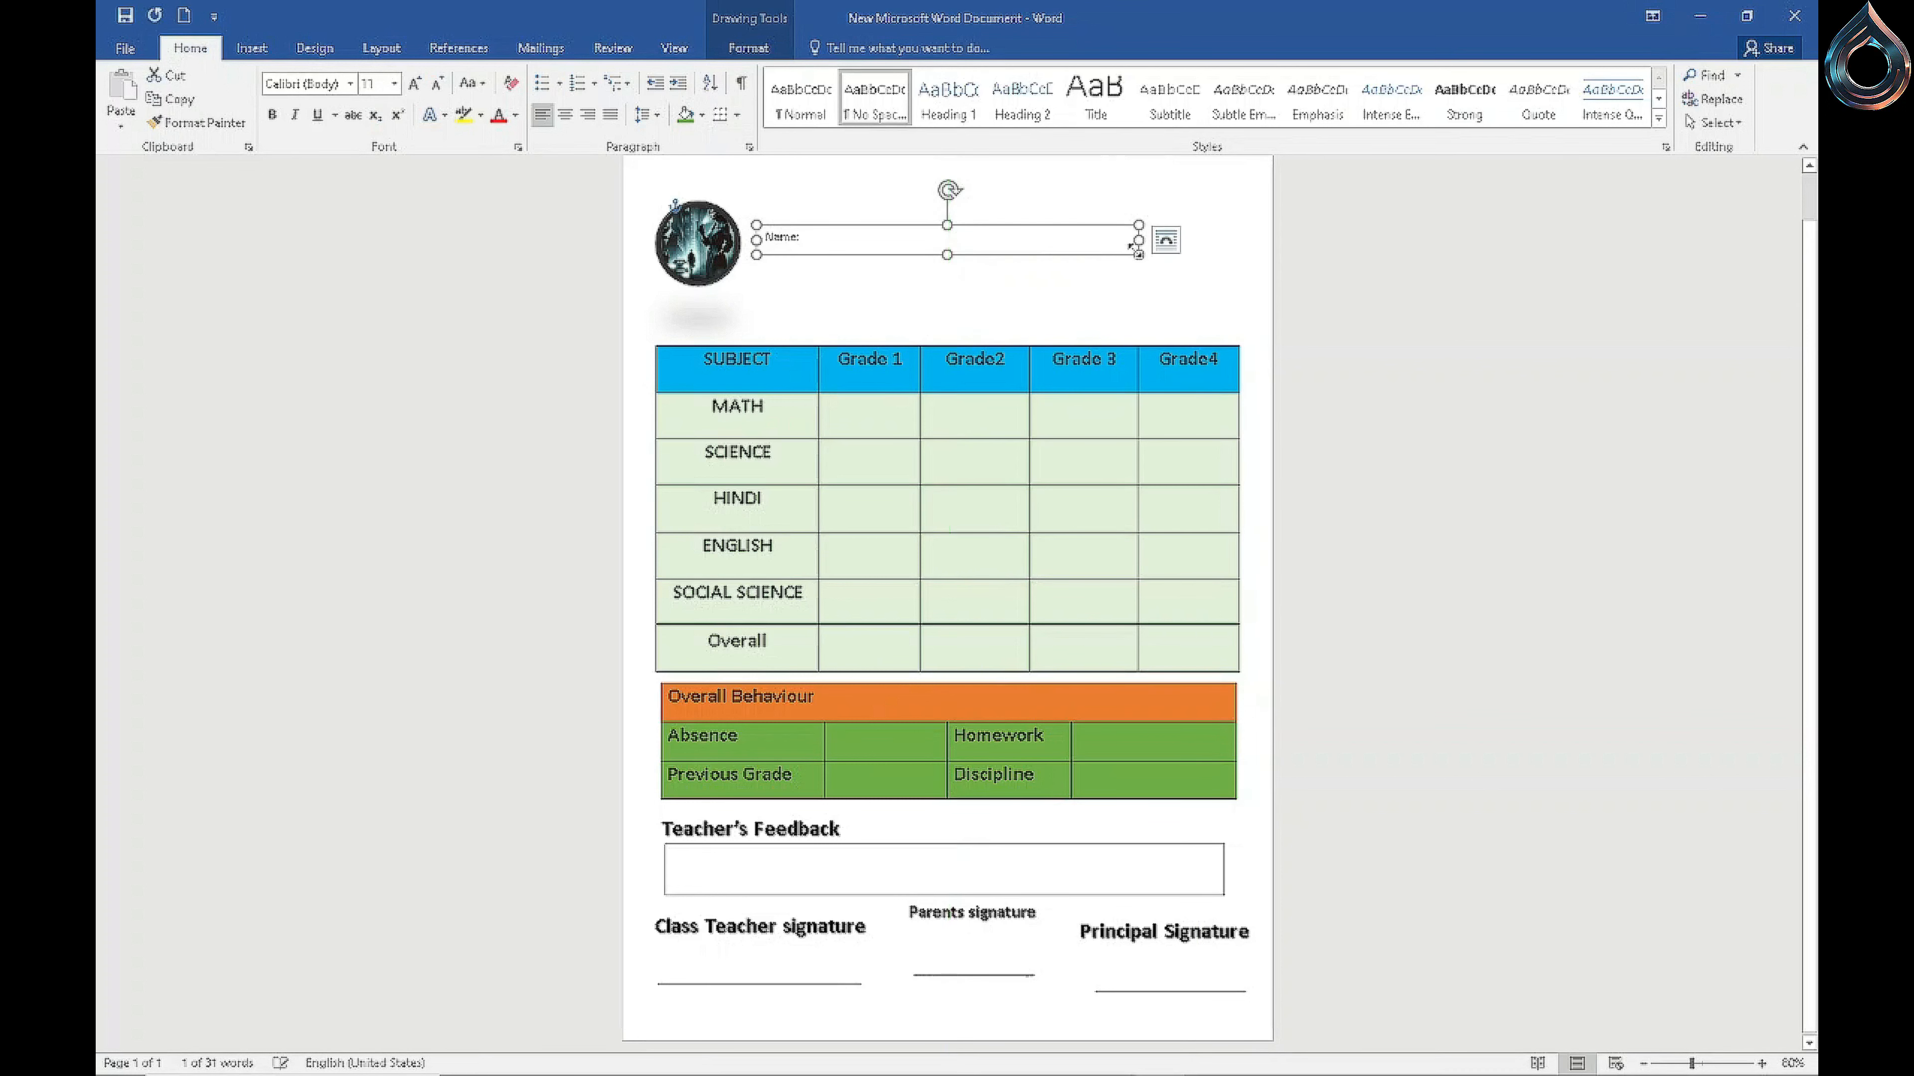
left_click_drag(1137, 241, 1235, 241)
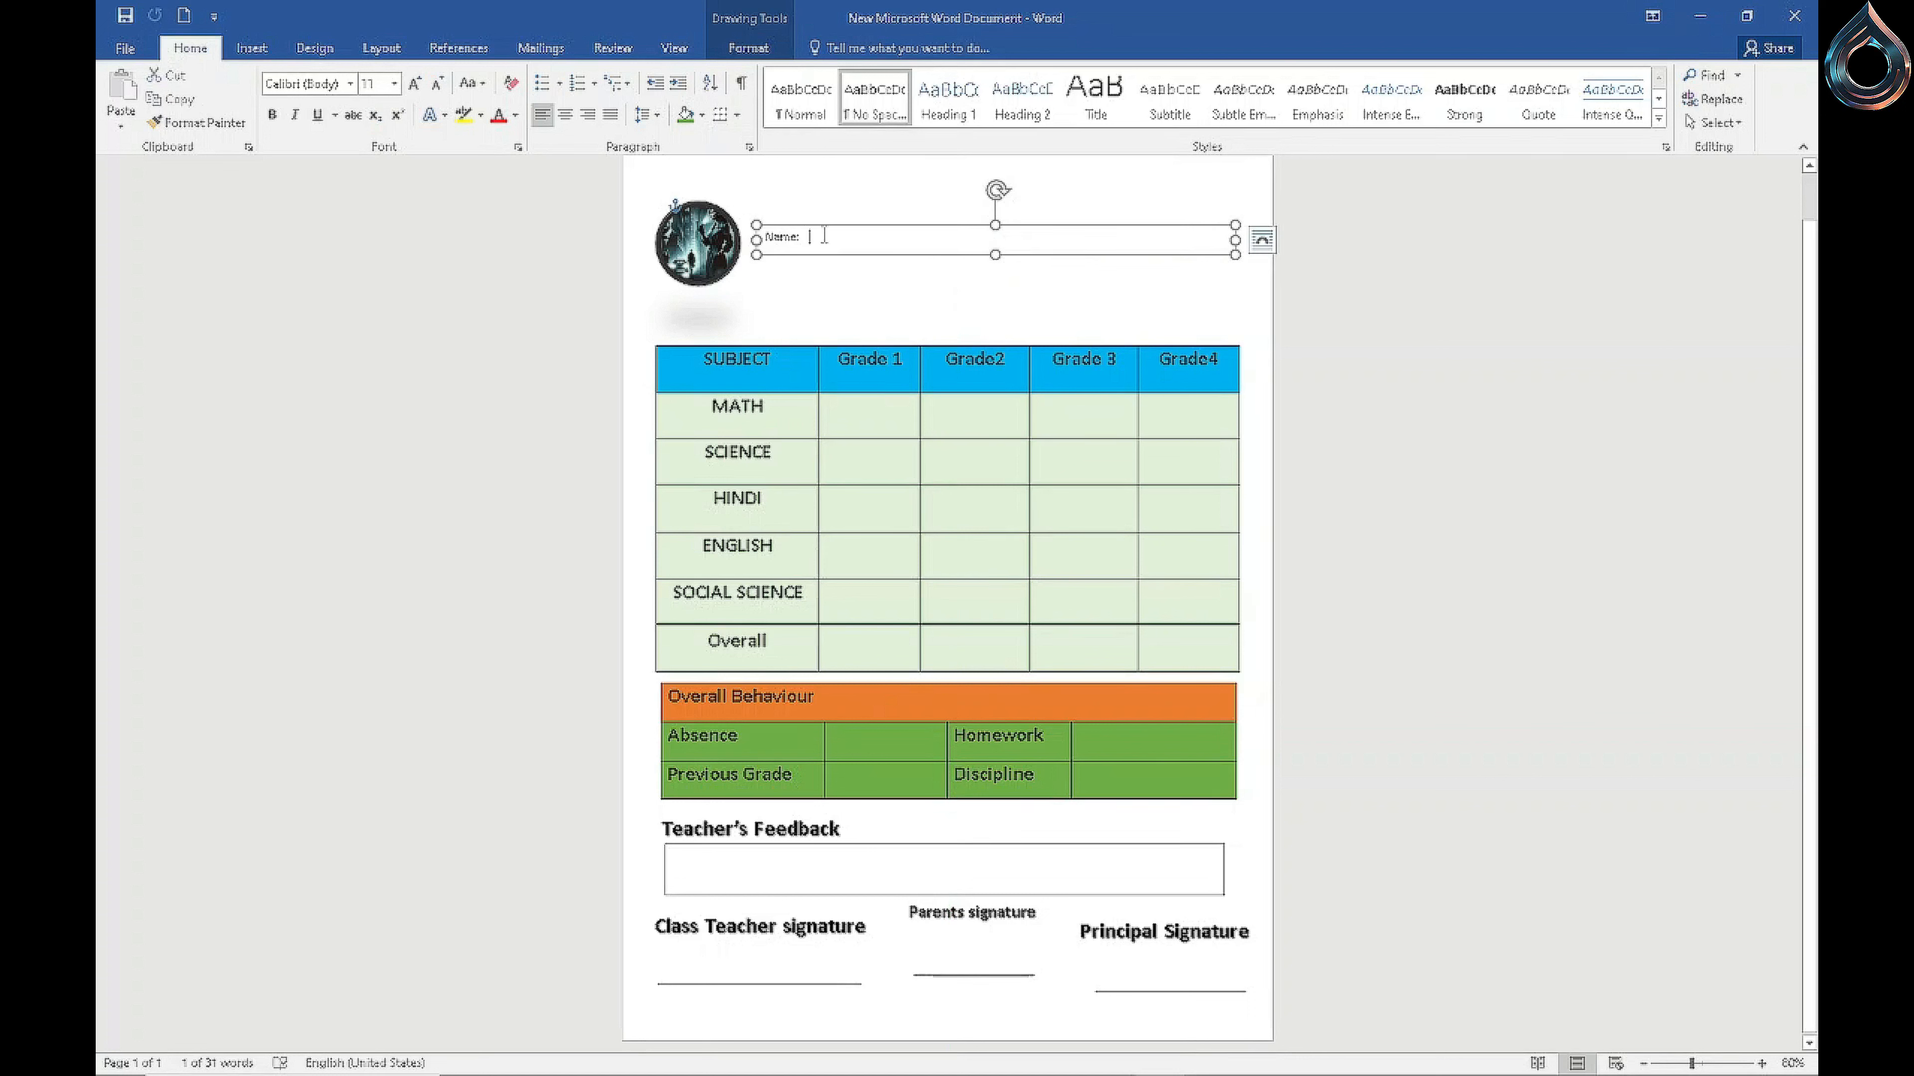
Step: Add a dashed blank after "Name:" and continue the line with "Father's name:" and "Serial No." fields, each followed by dashes
left_click(791, 241)
double_click(802, 241)
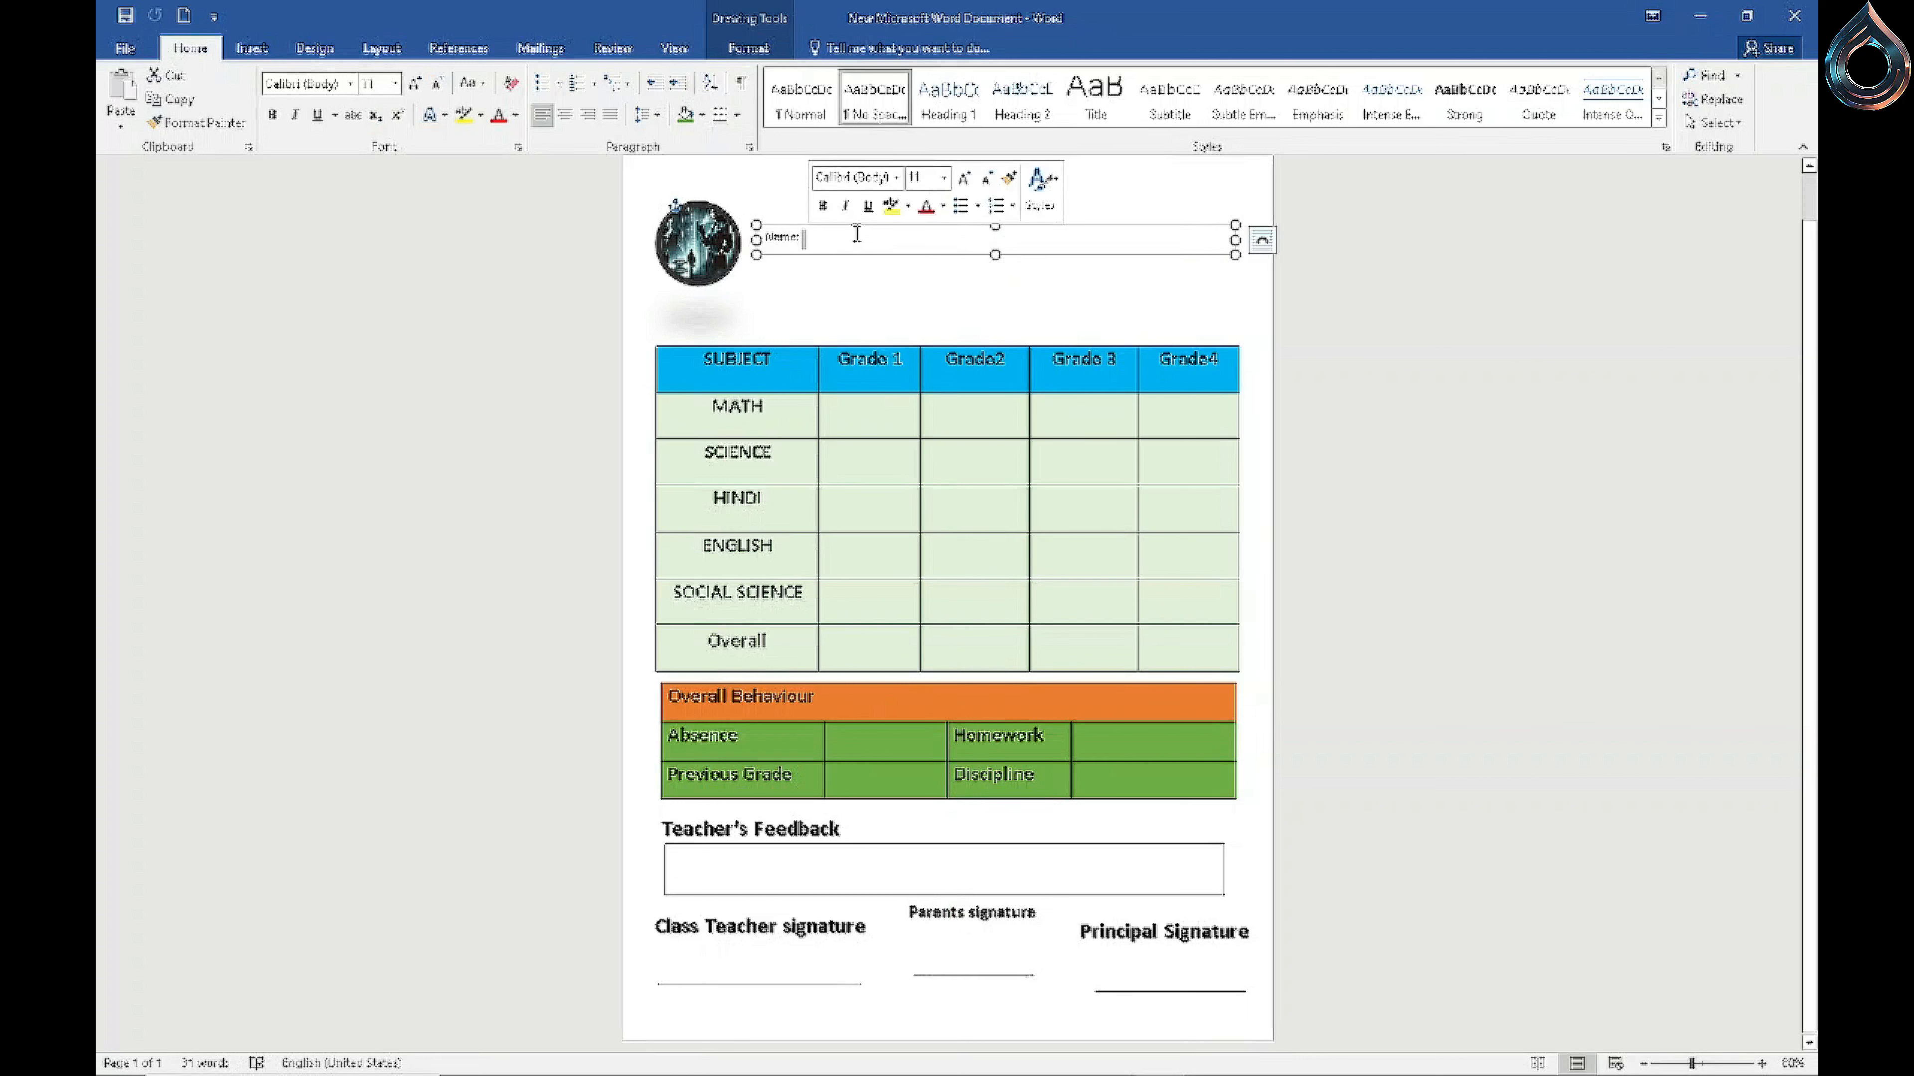
left_click(856, 234)
type("-")
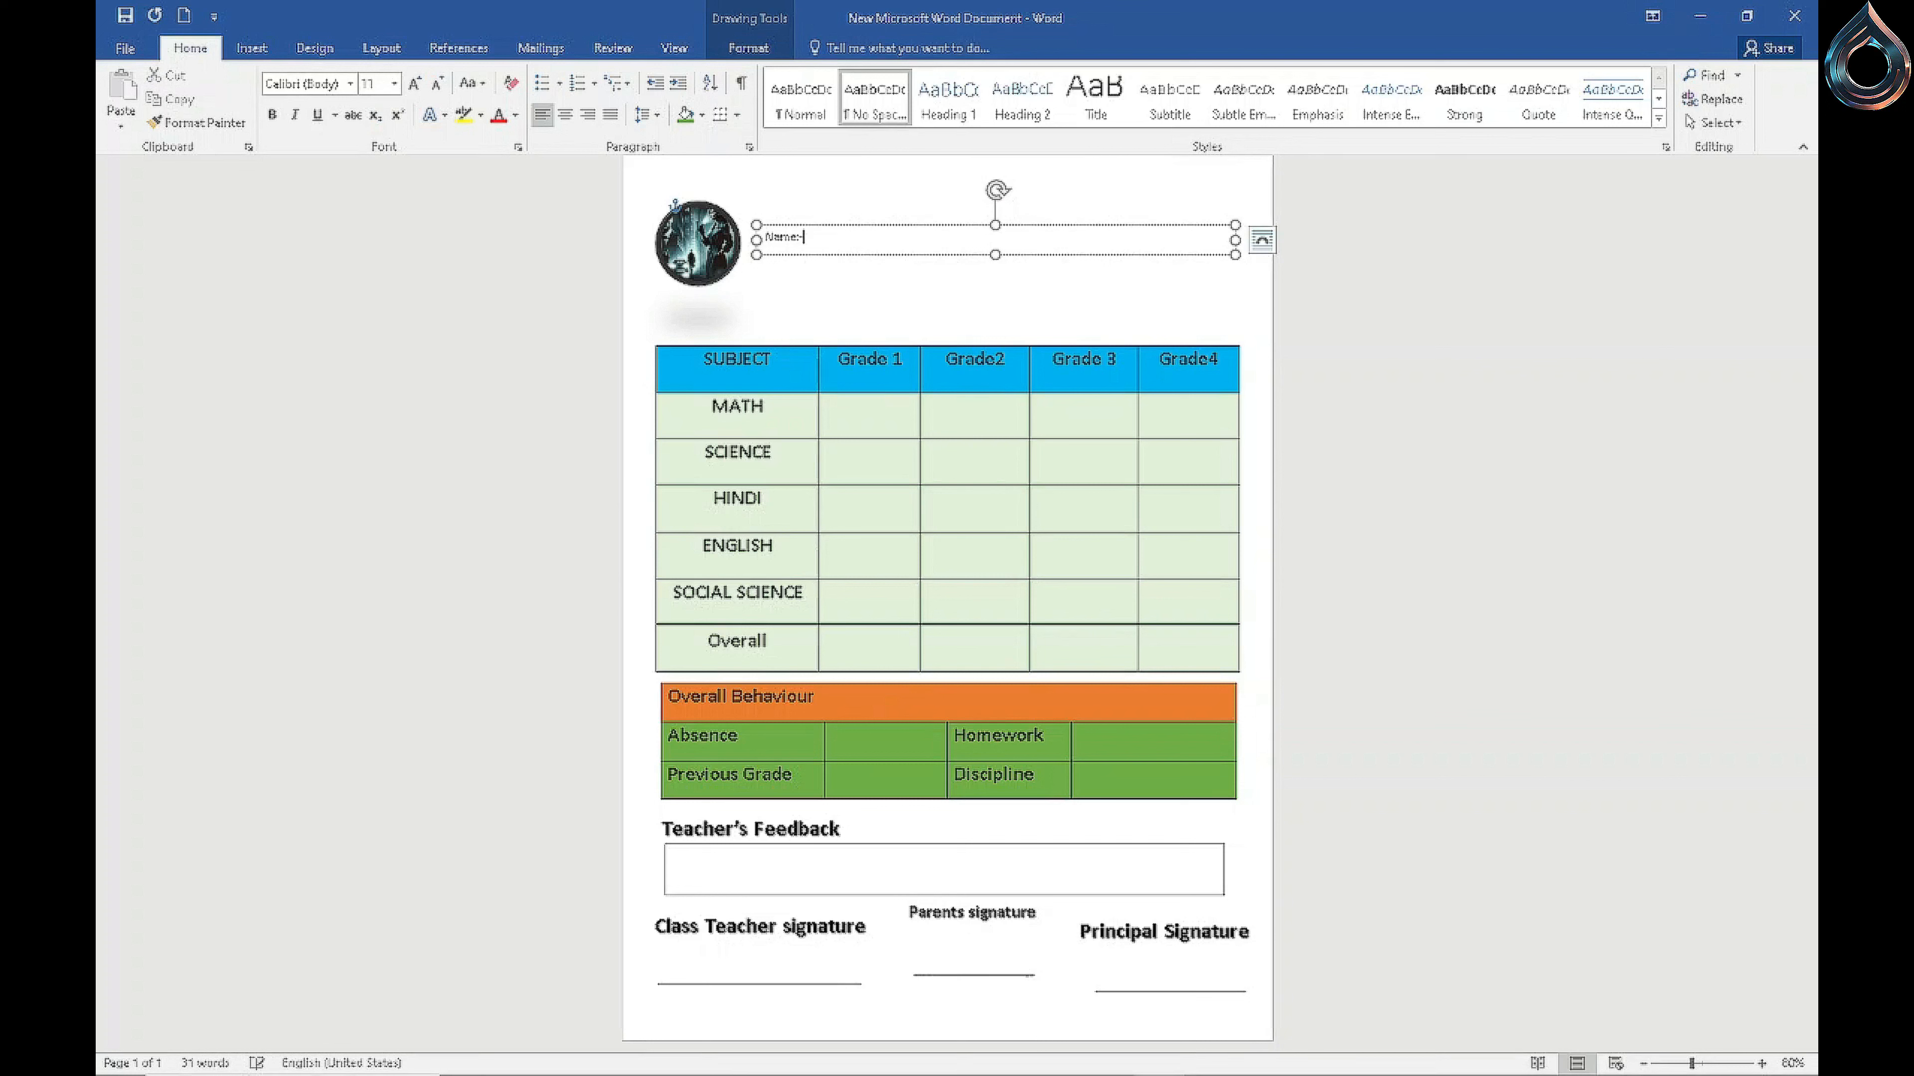
type("-------------------    Father's na")
type("-------------------------- ")
type("R")
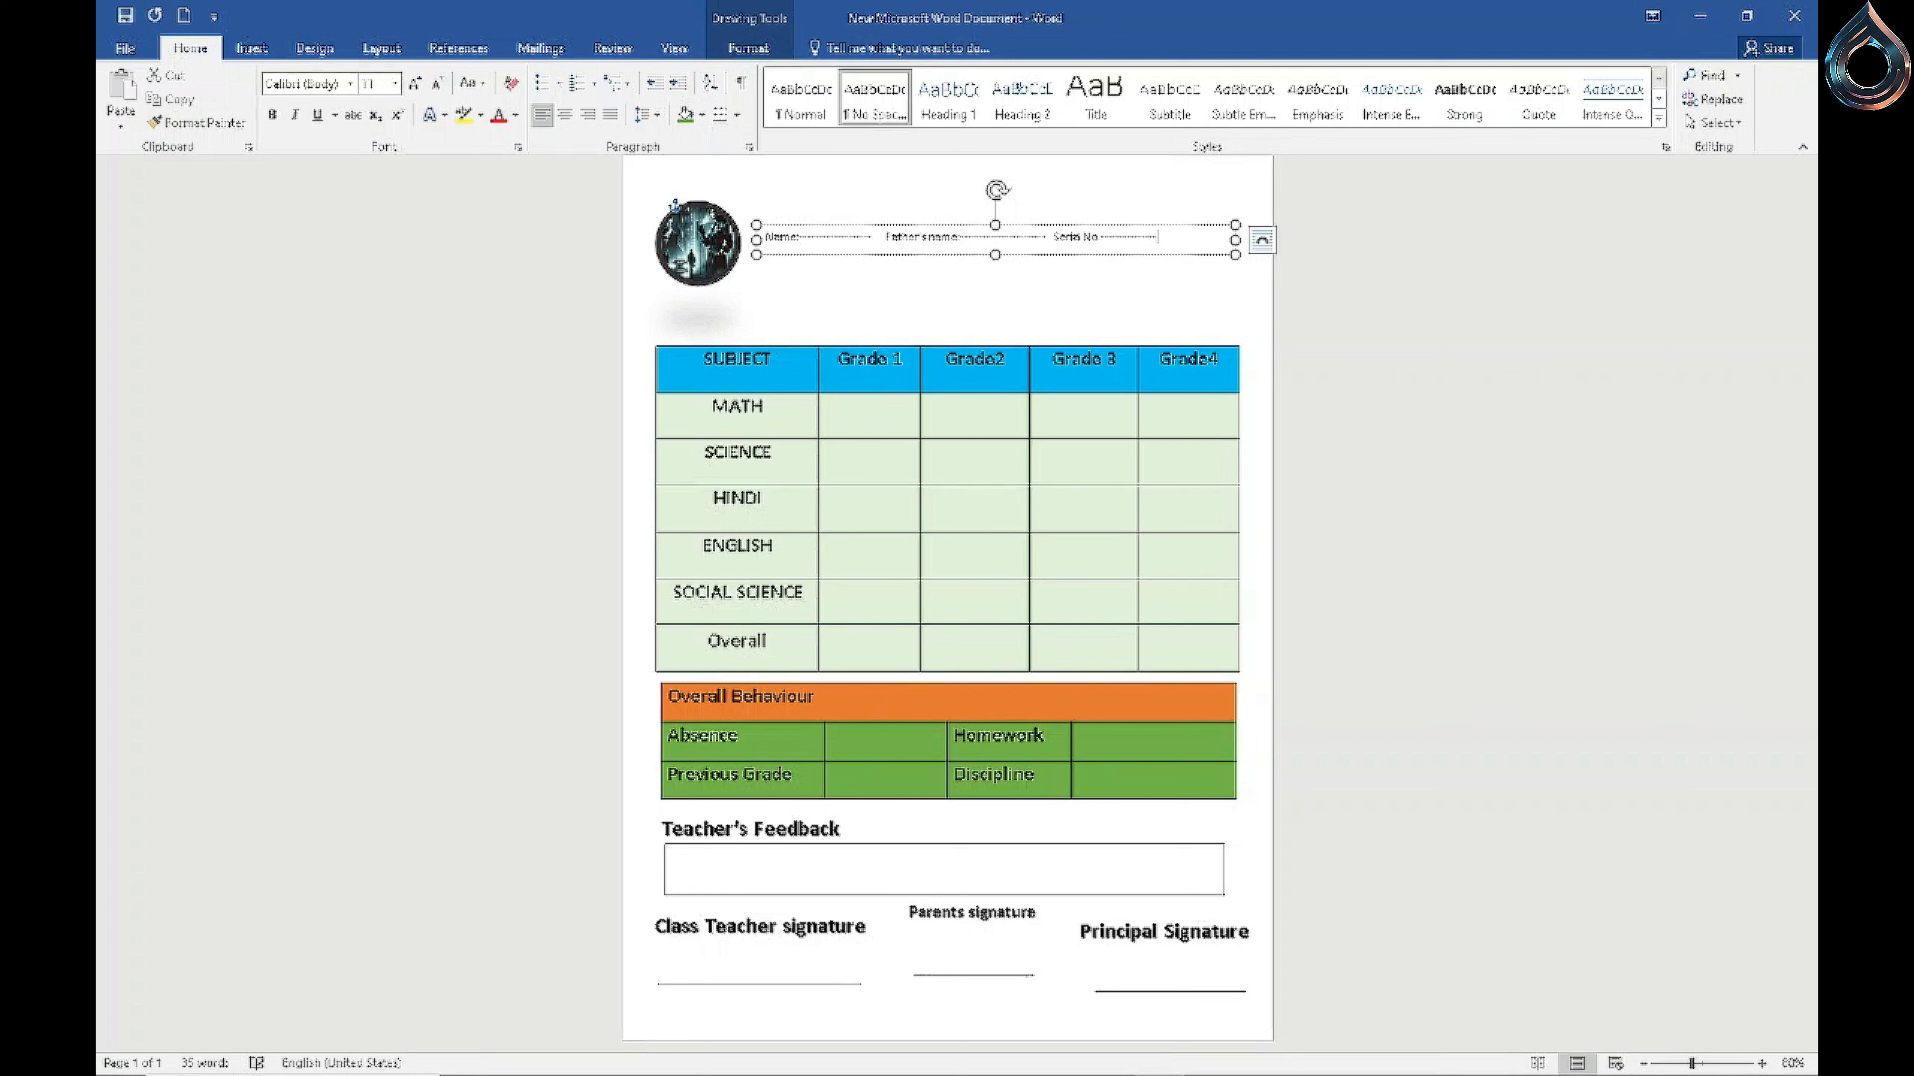
Step: Extend the header box downward and add a second line with "Roll No.", "Date:" and "MFS:" fields, each followed by dashes
left_click_drag(995, 255, 995, 309)
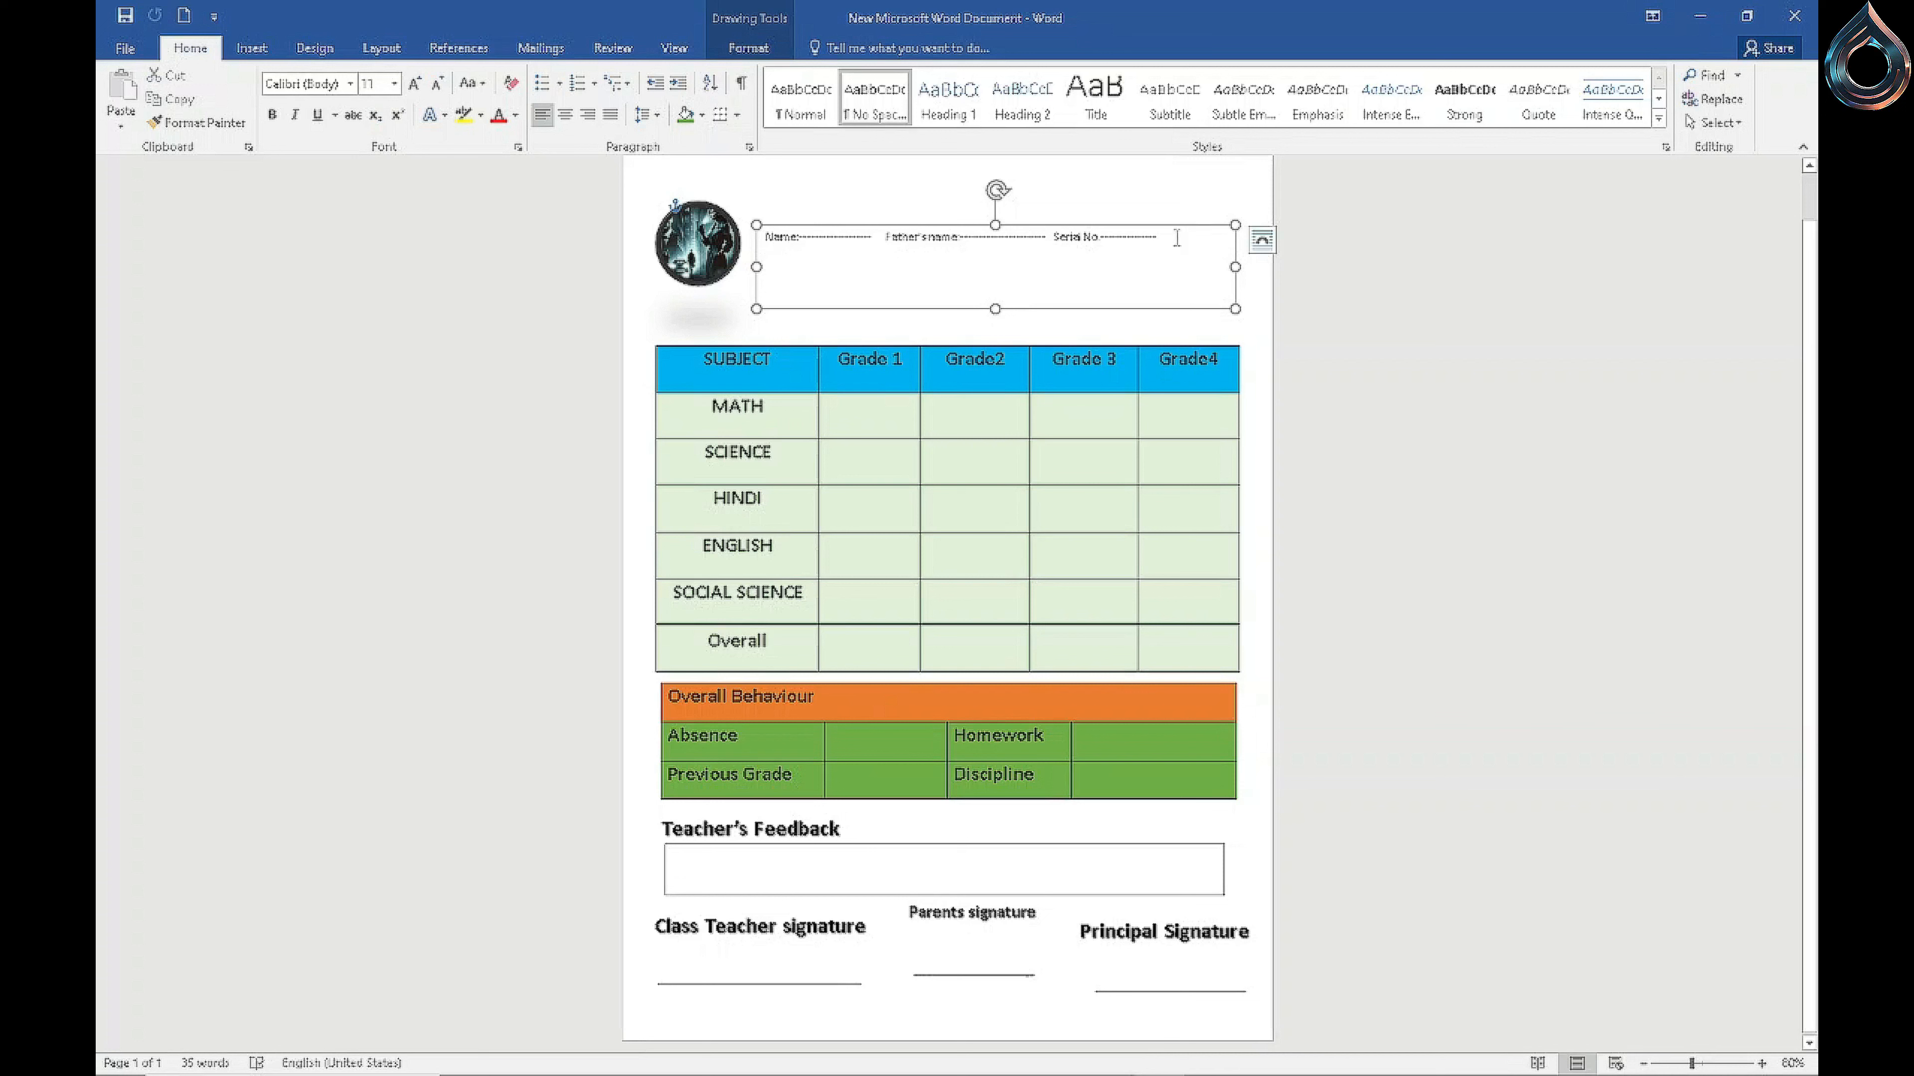
left_click(1193, 261)
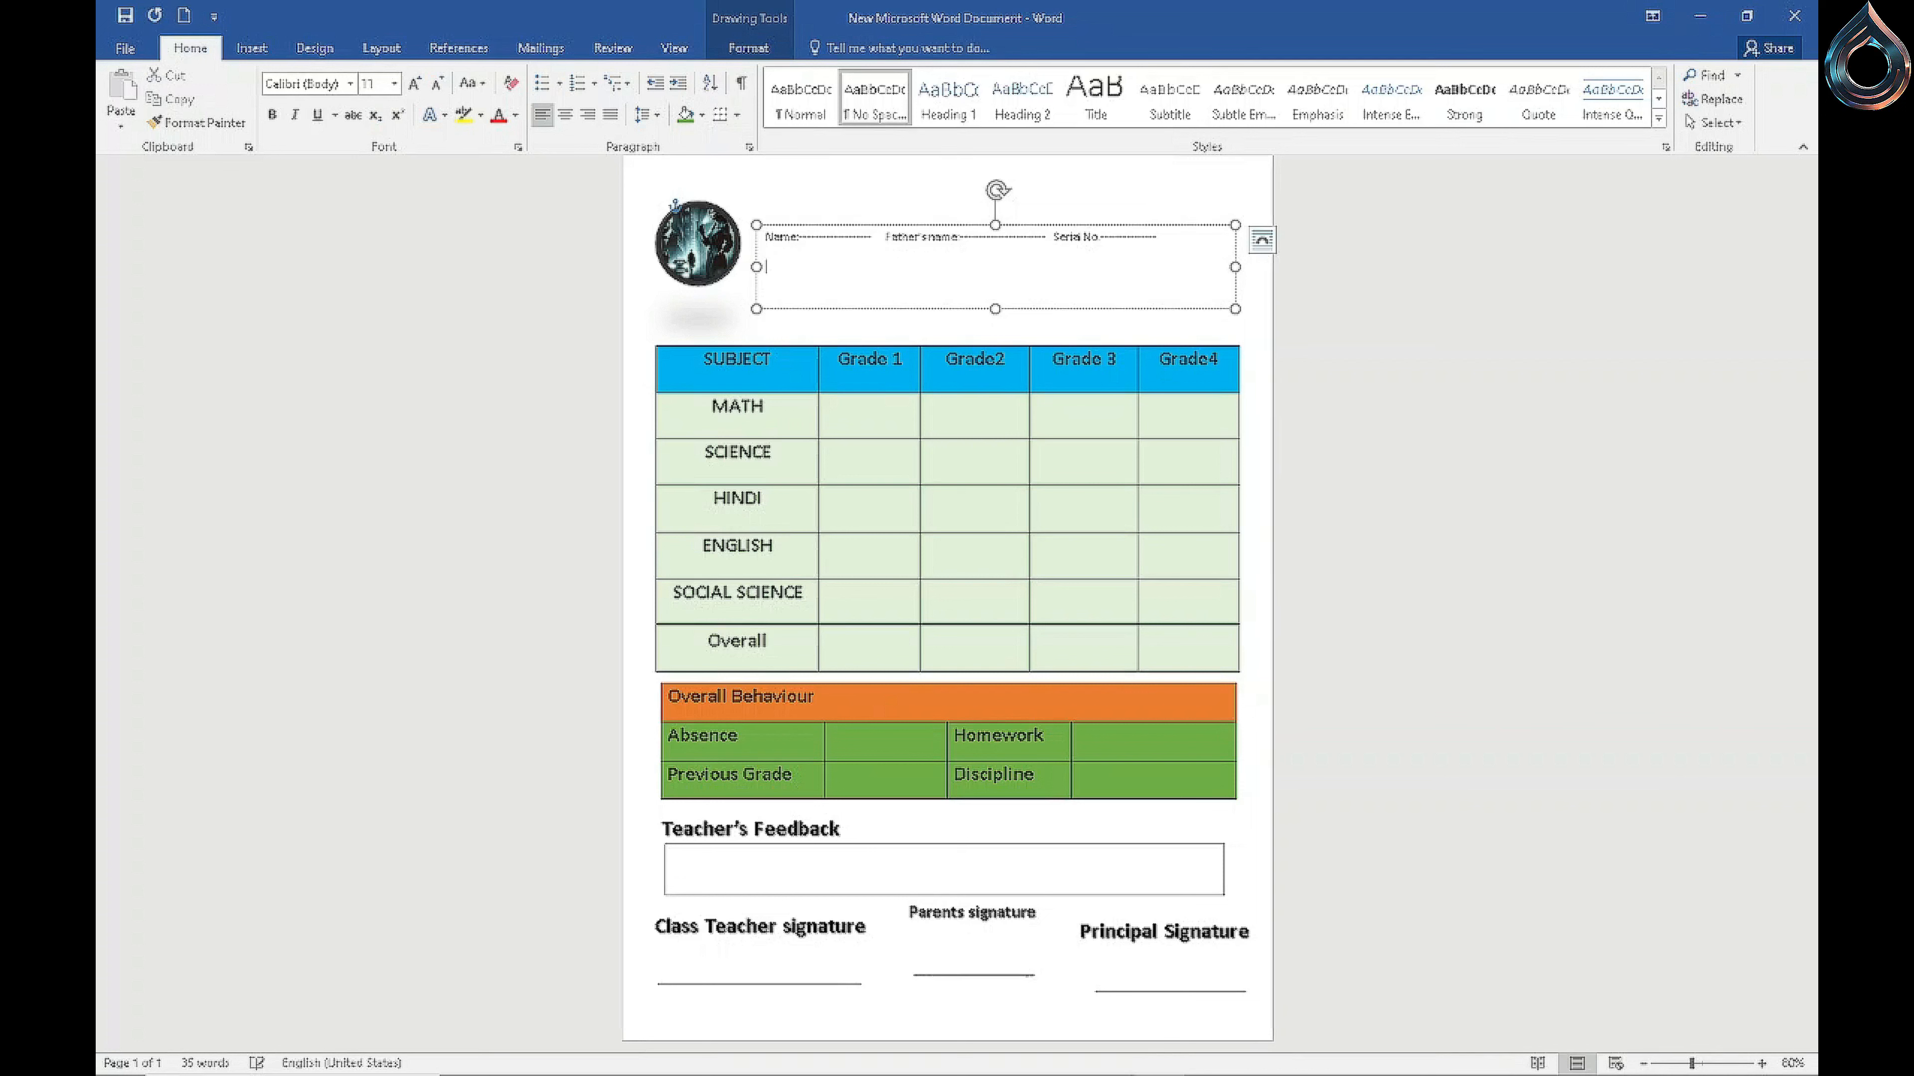
type("Roll No.--")
type(" D")
type("MFS:---------------")
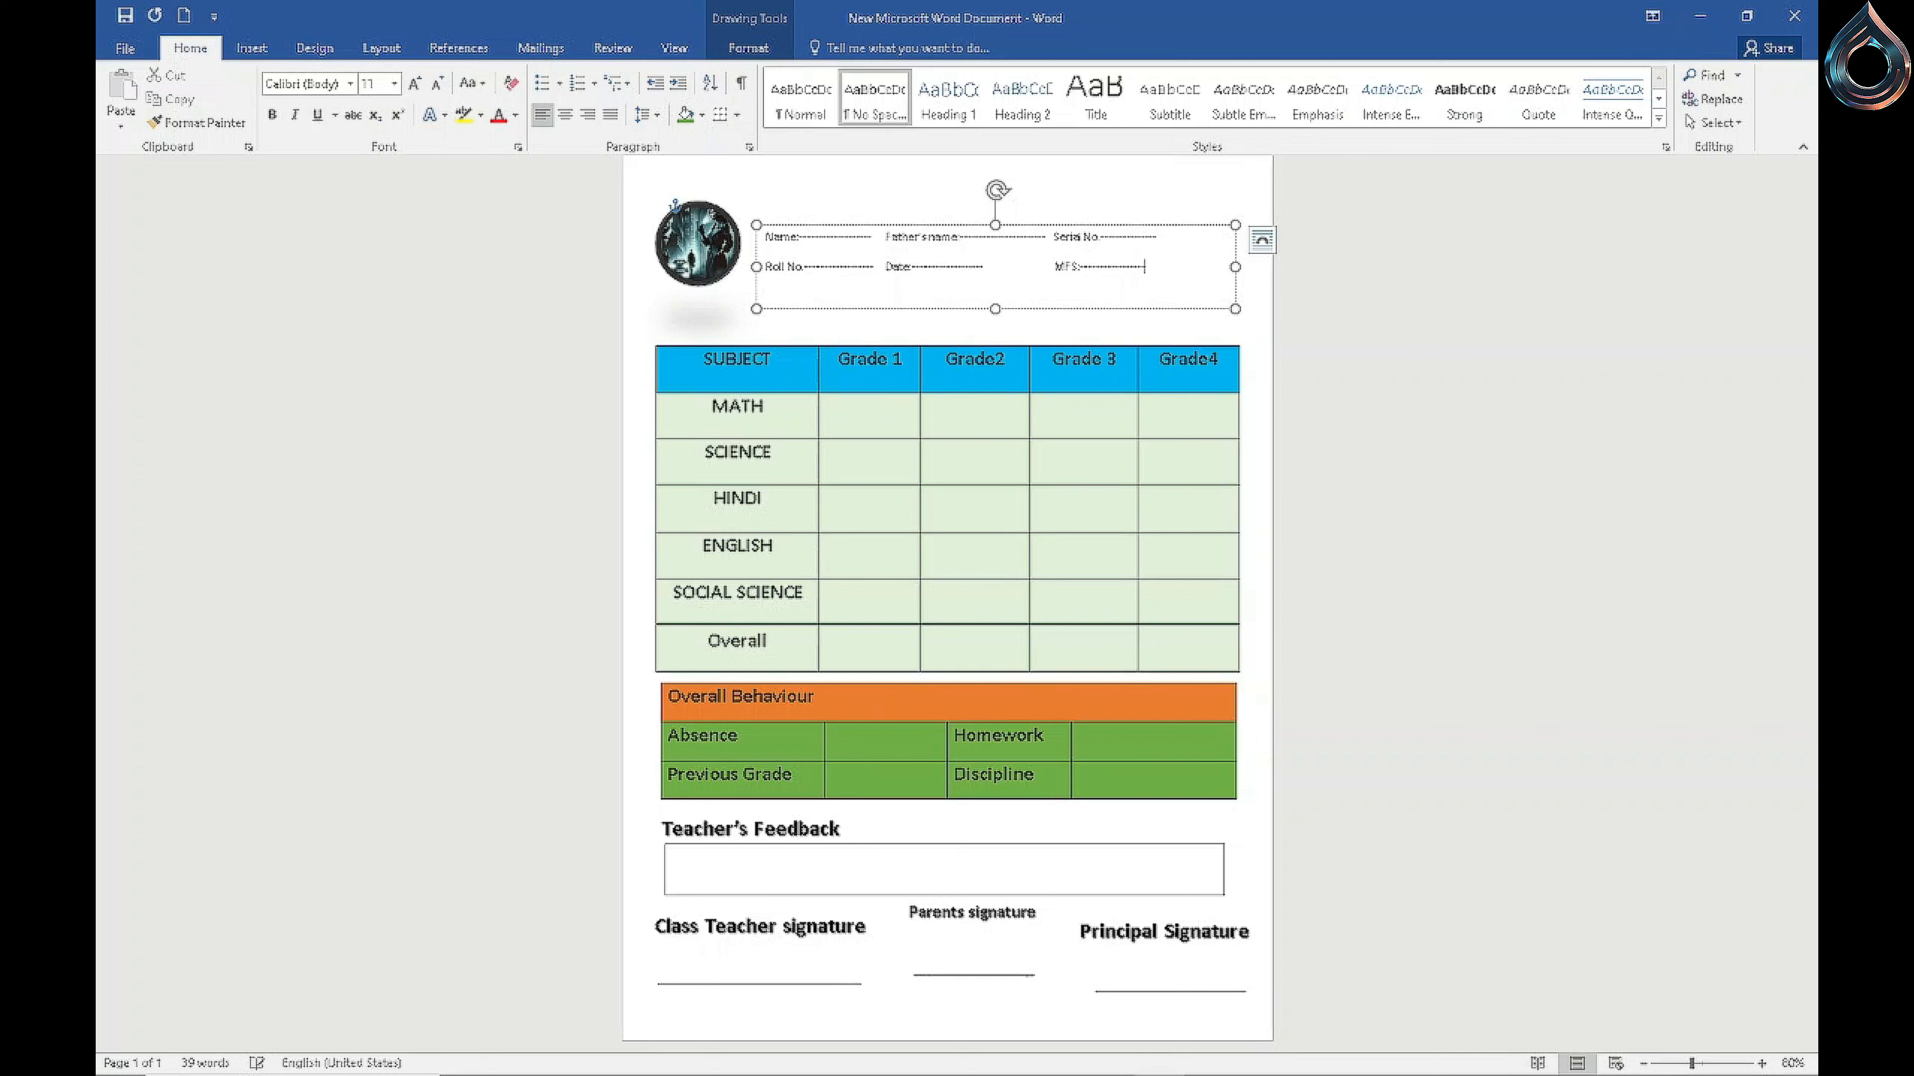
Step: Make the student details header text bold at size 16, extend its box down to the grades table, and shift the box slightly up
left_click_drag(764, 235, 1164, 300)
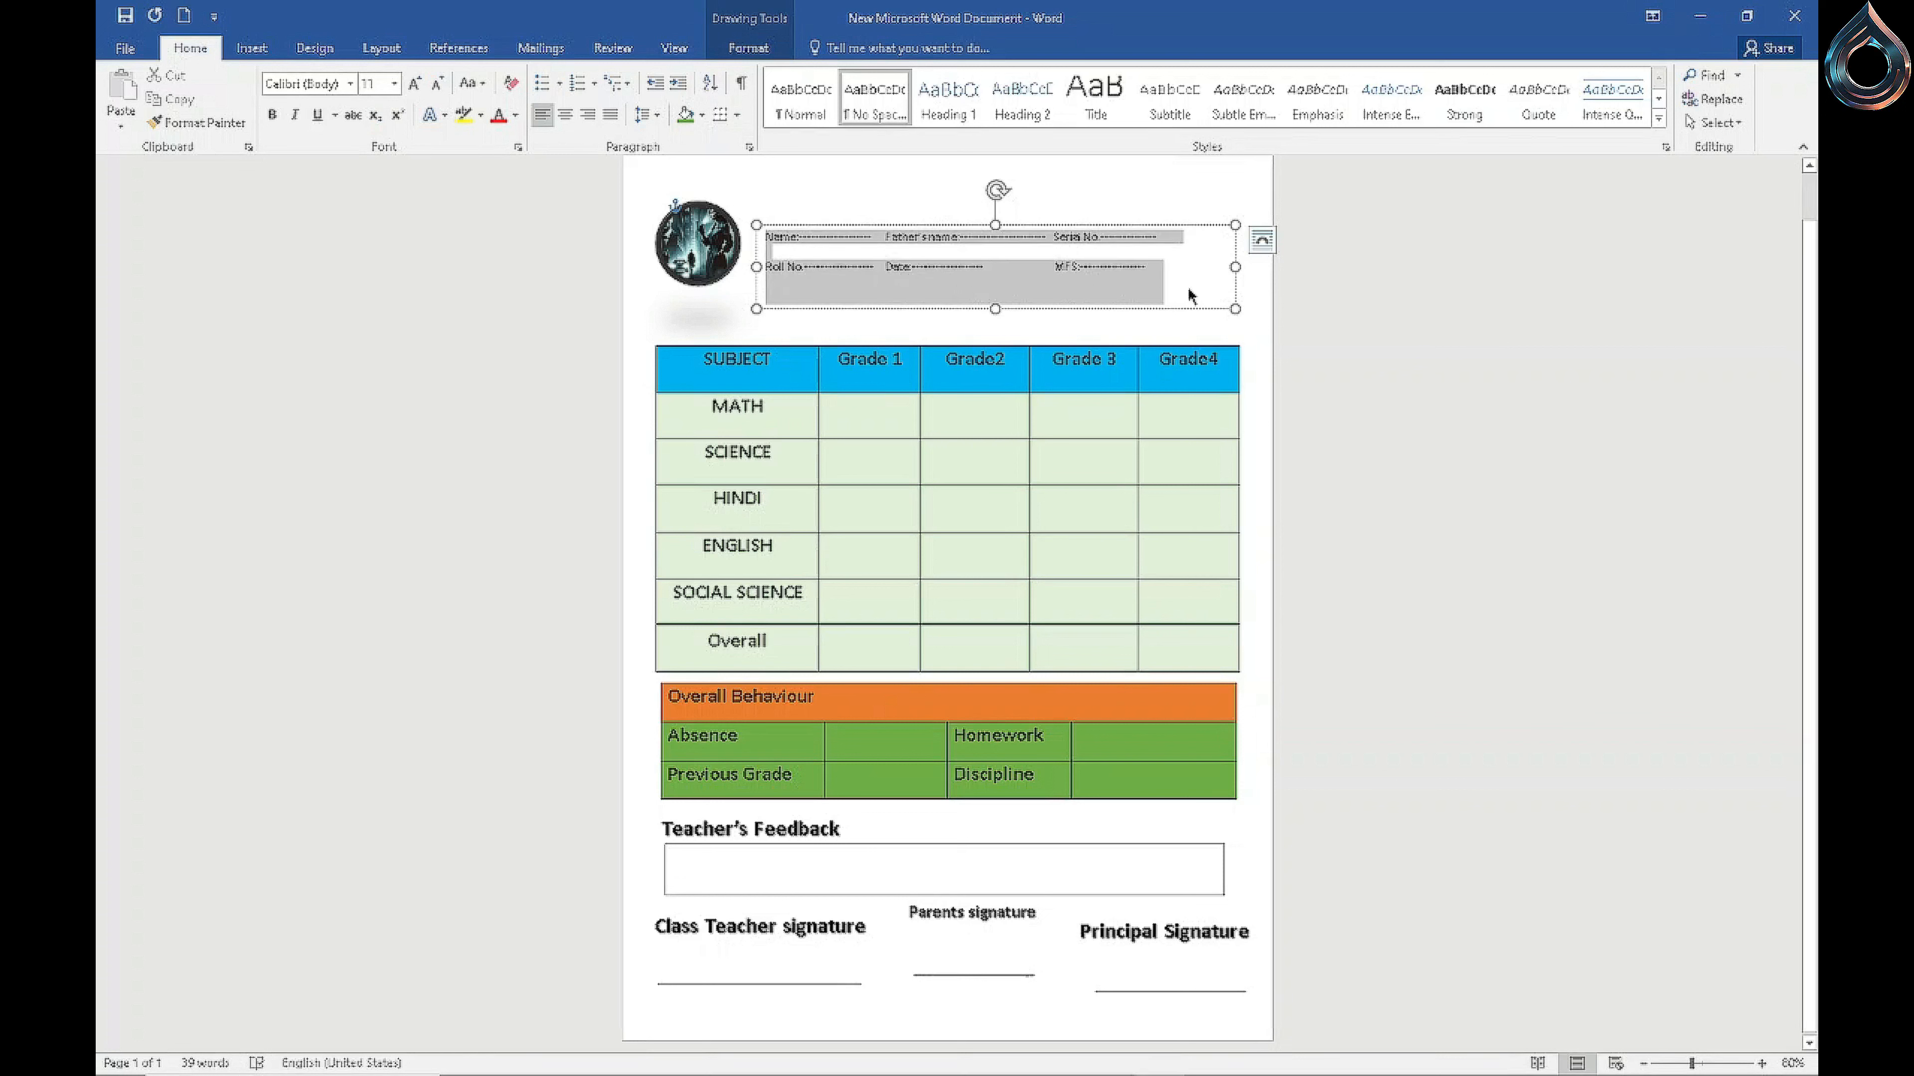
left_click(272, 113)
left_click(396, 85)
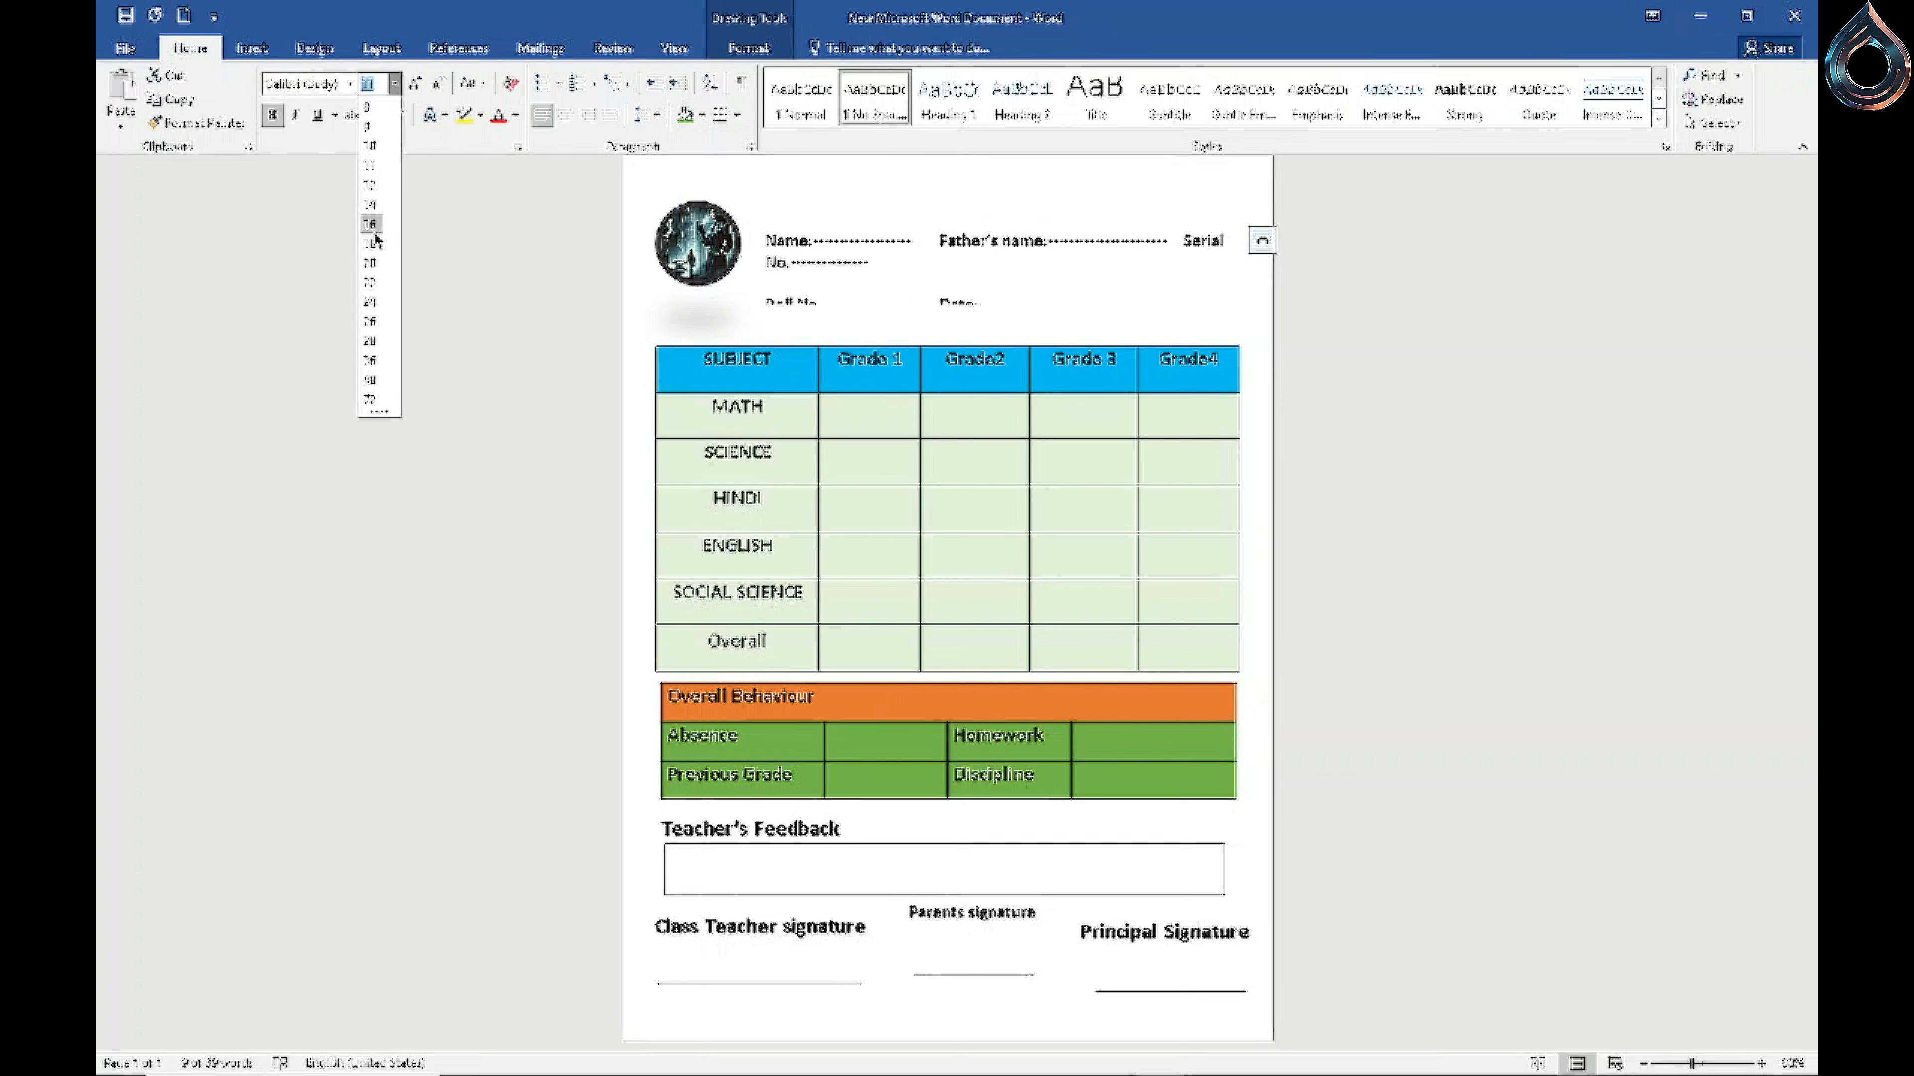
left_click(374, 233)
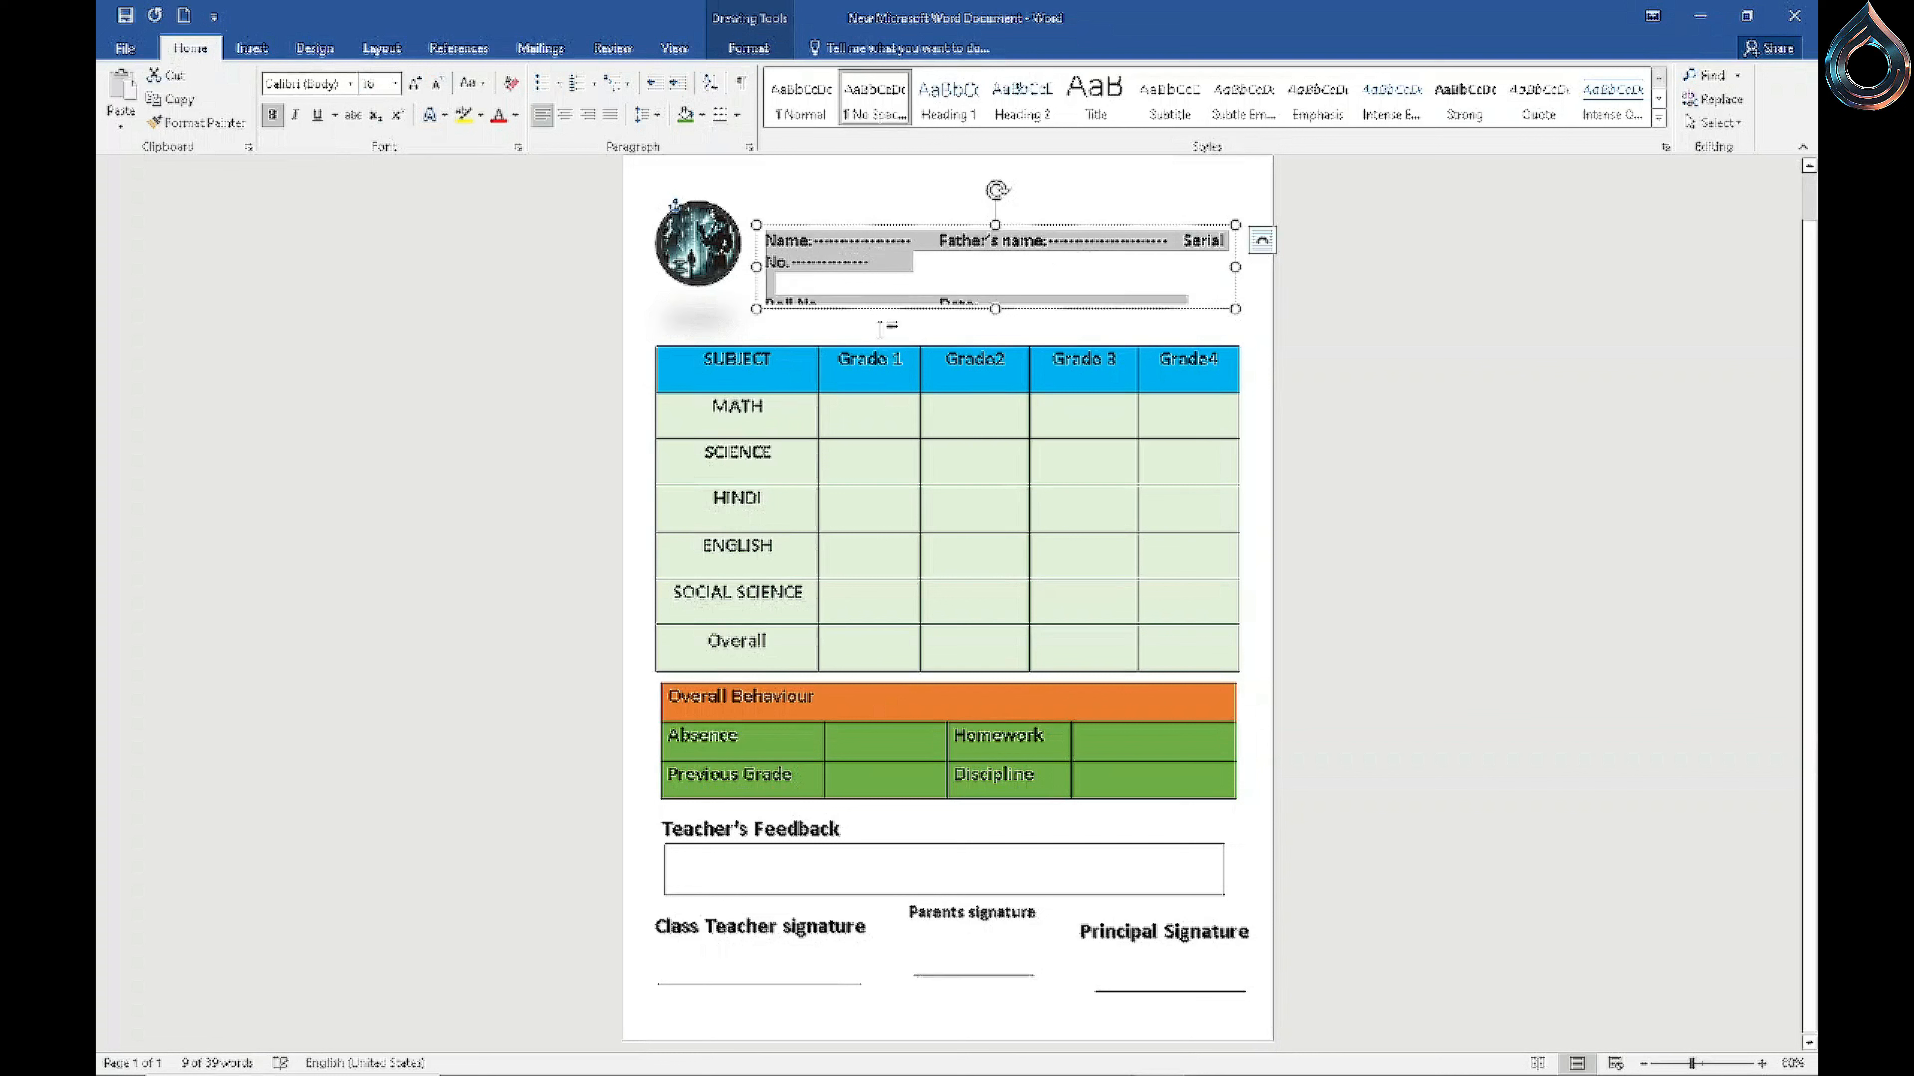
left_click_drag(998, 332, 995, 344)
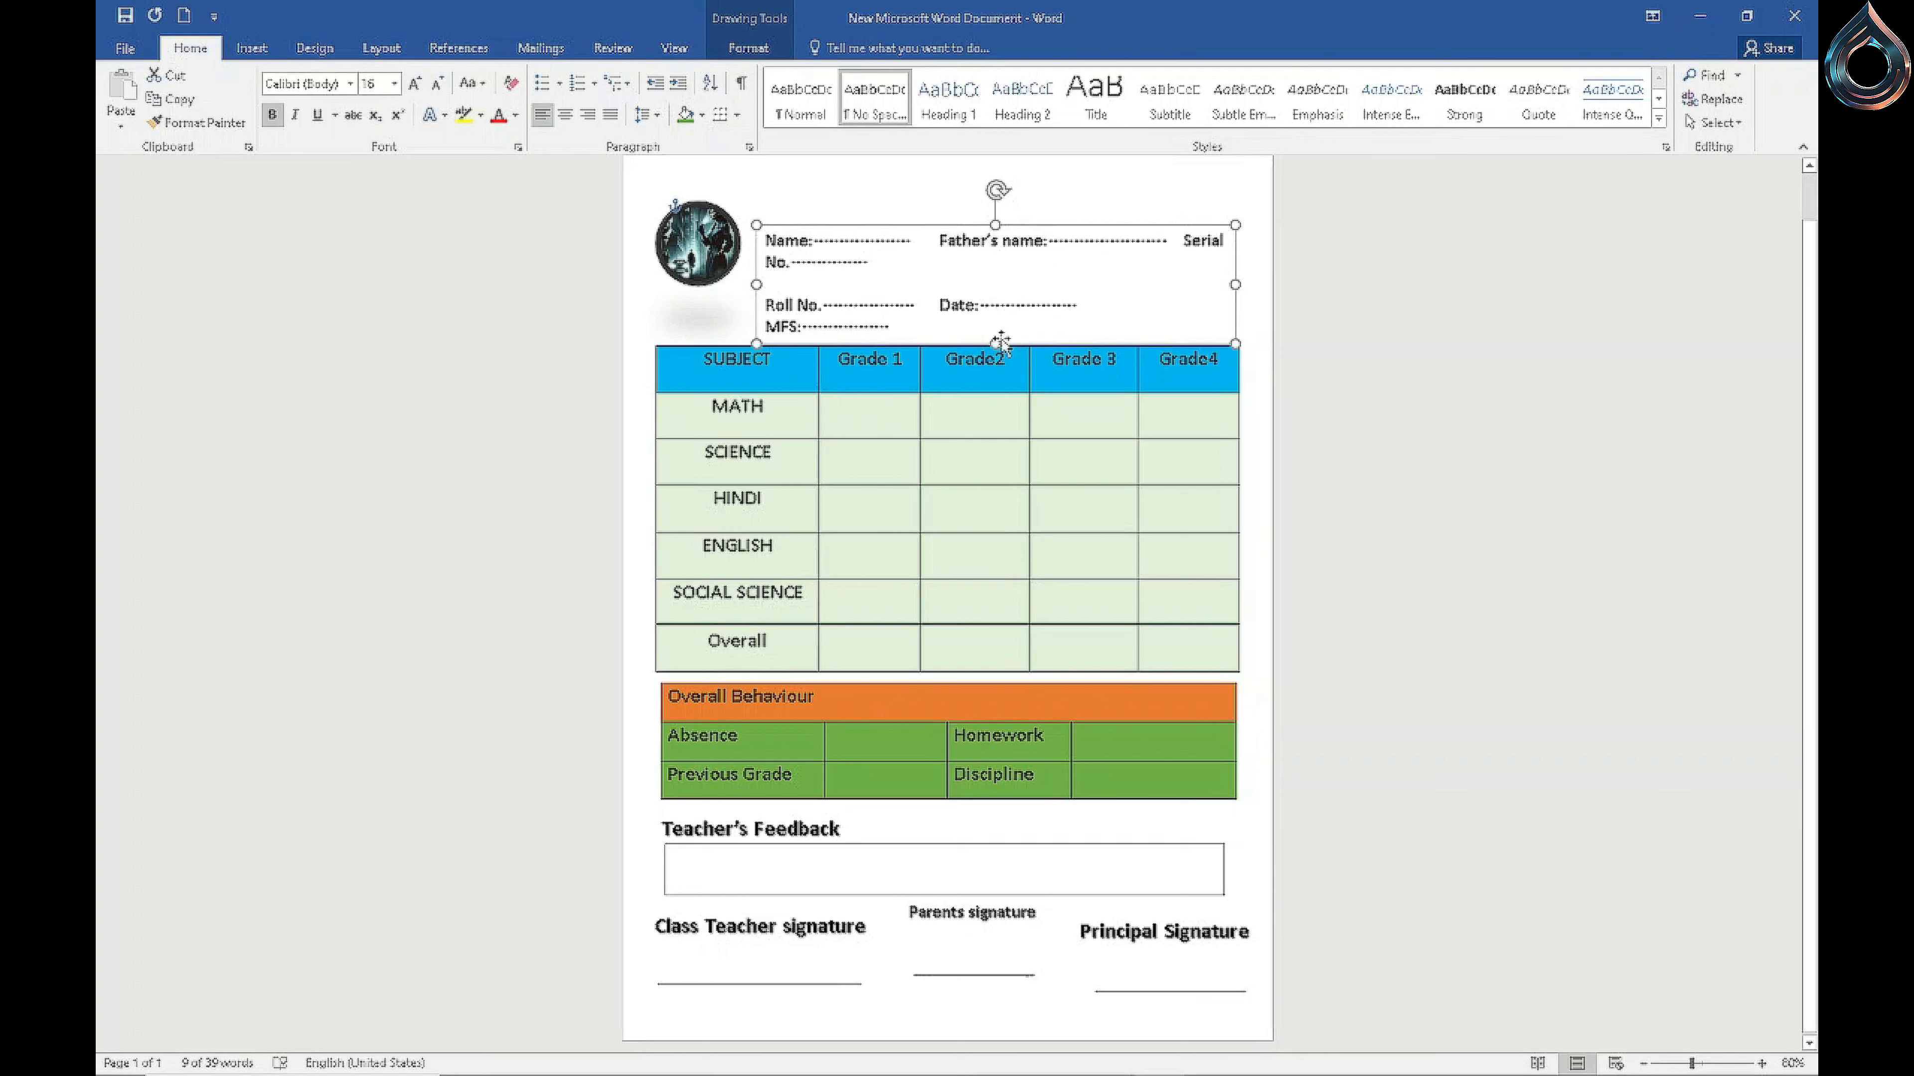
left_click_drag(1063, 226, 1051, 212)
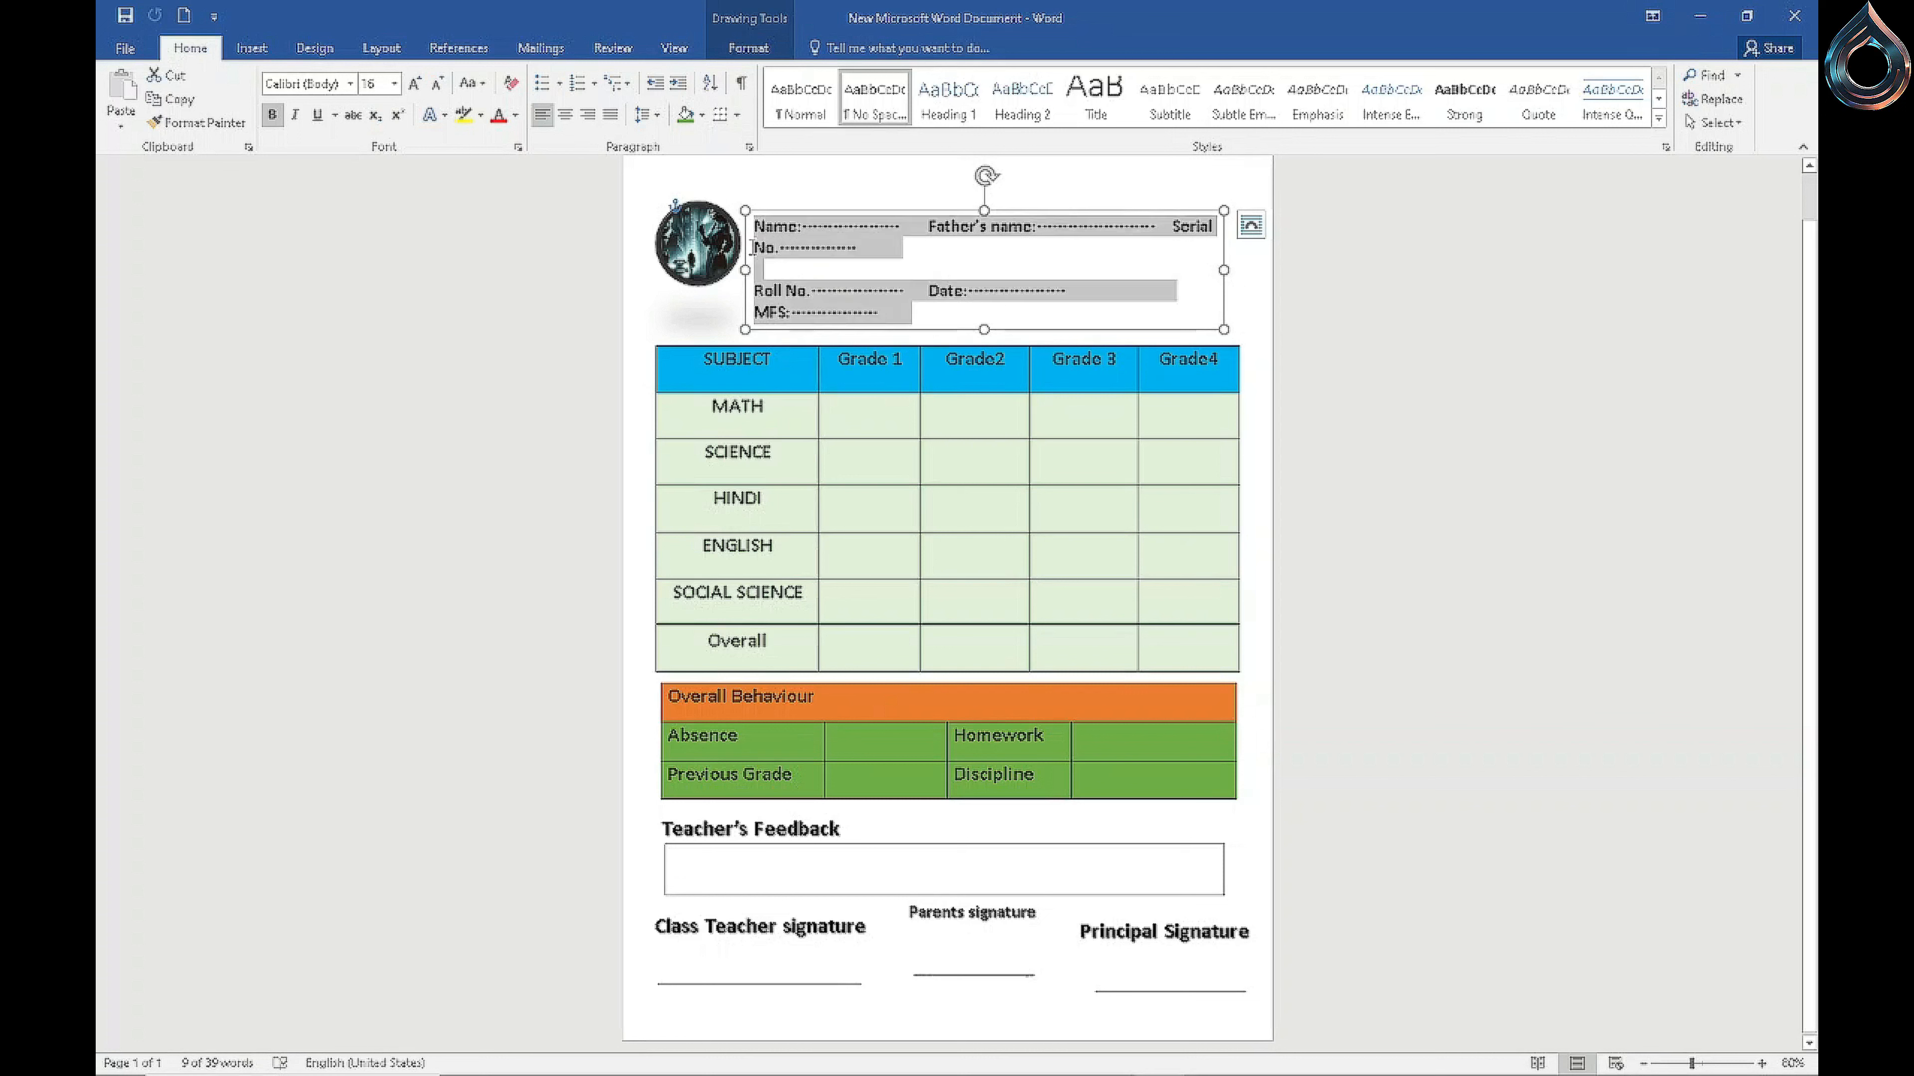
Step: Delete the "Serial No." and "MFS:" fields with their dashes from the student details header
left_click(787, 249)
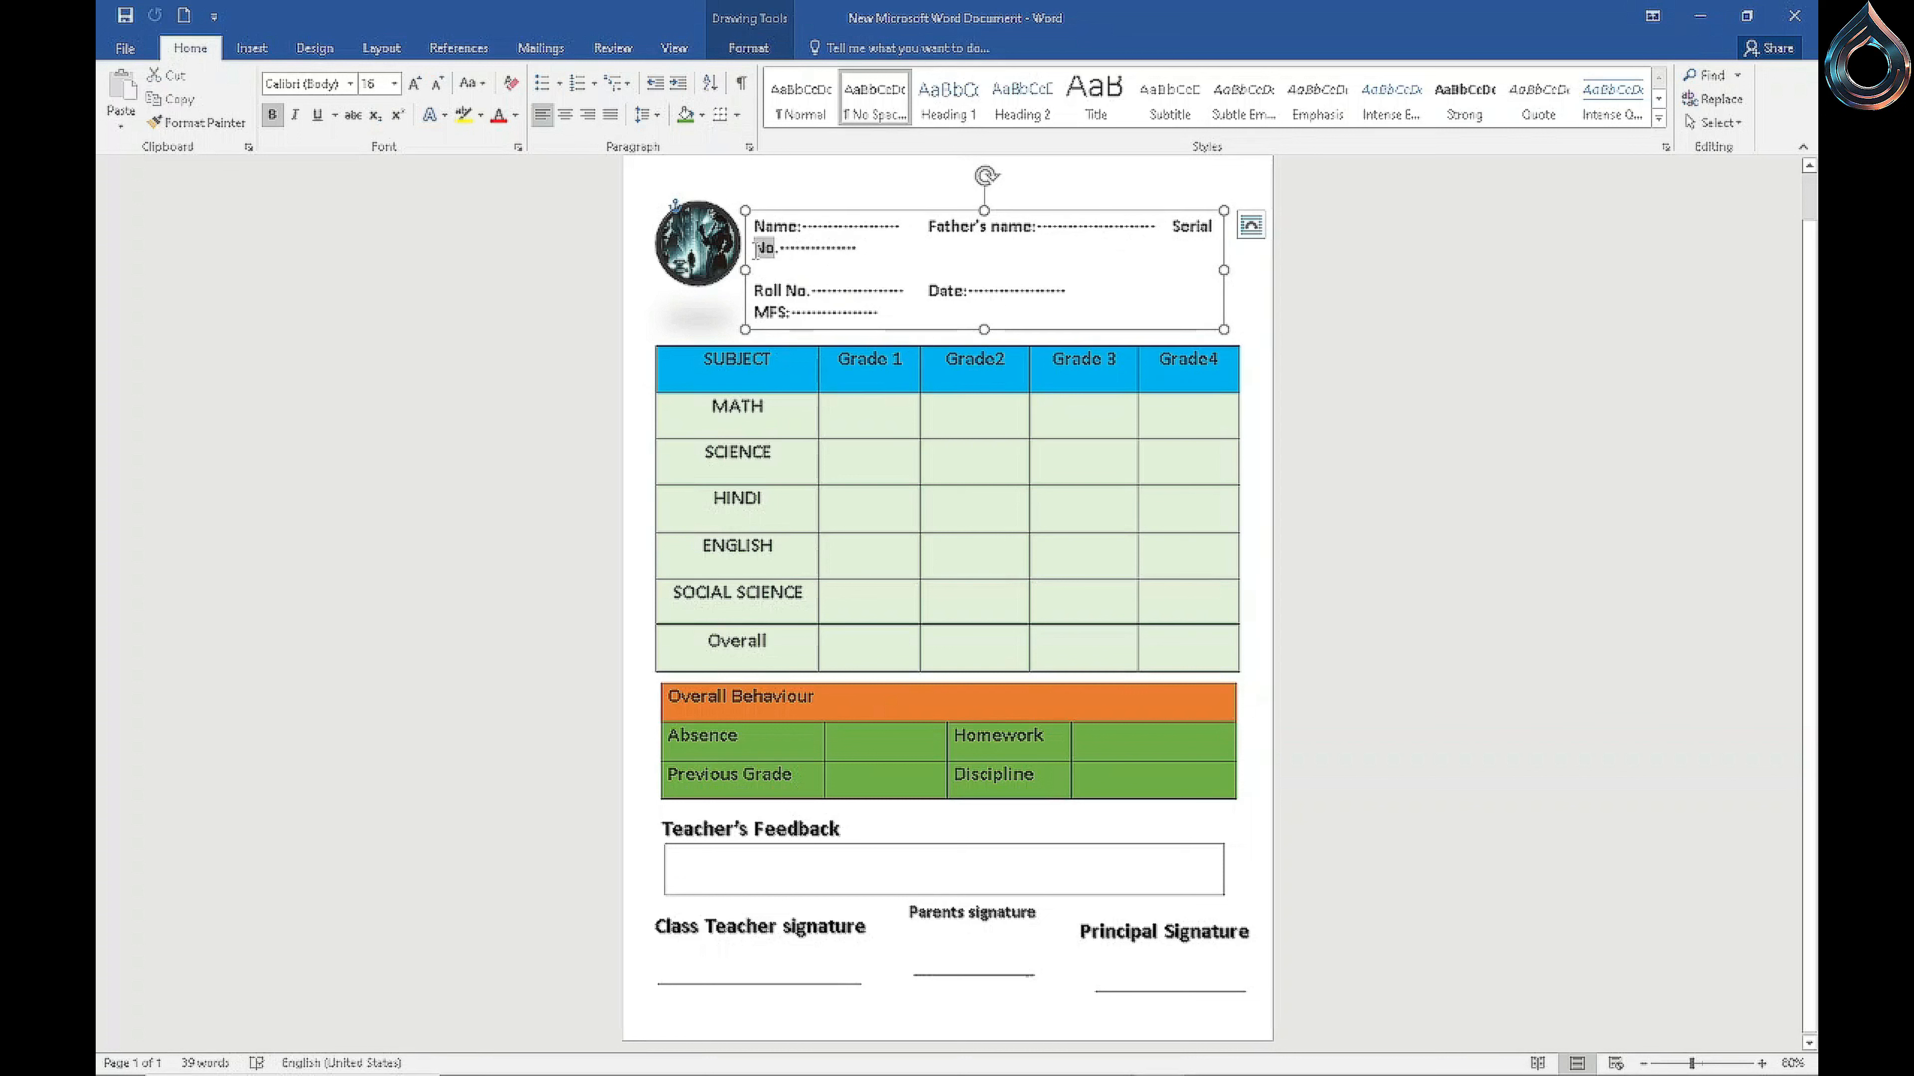
mouse_move(776, 249)
left_mouse_down()
mouse_move(856, 255)
mouse_move(755, 249)
left_mouse_up()
key("BackSpace")
key("BackSpace")
key("BackSpace")
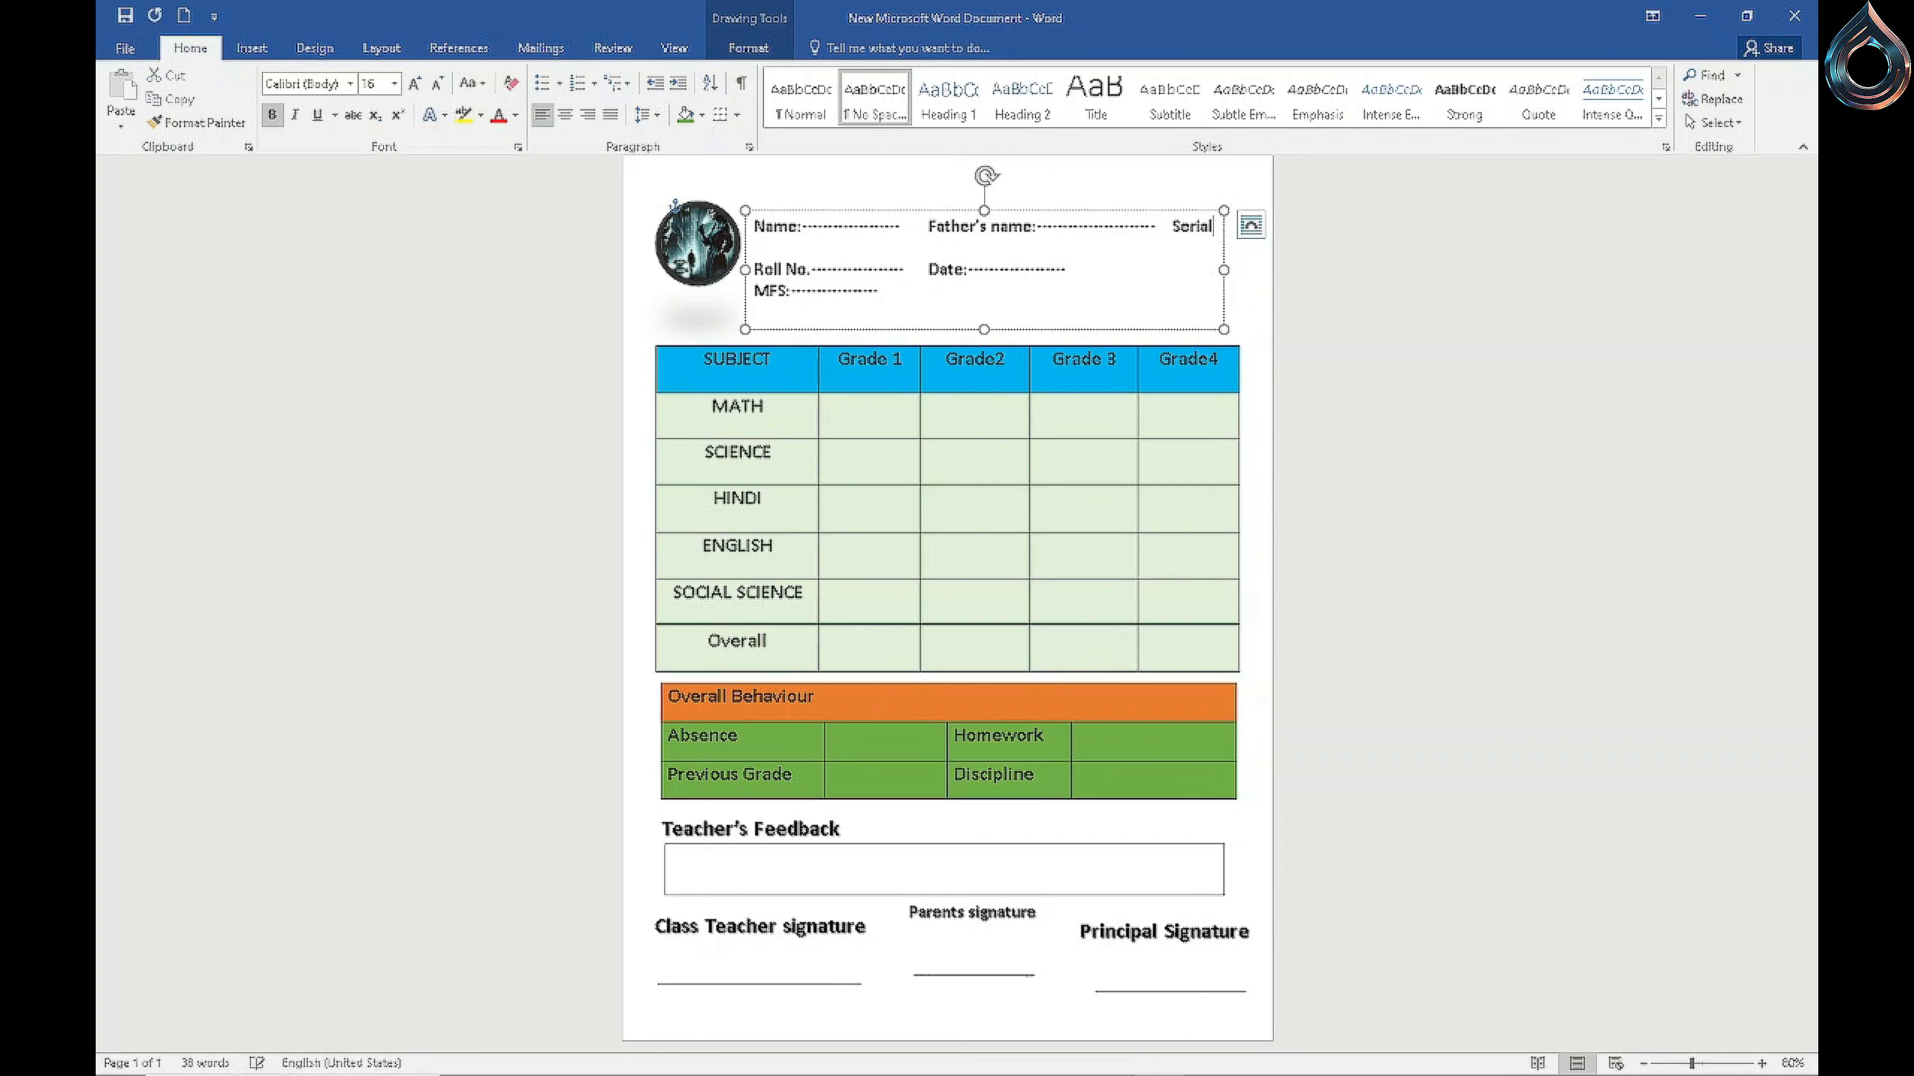
key("BackSpace")
key("BackSpace")
key("BackSpace")
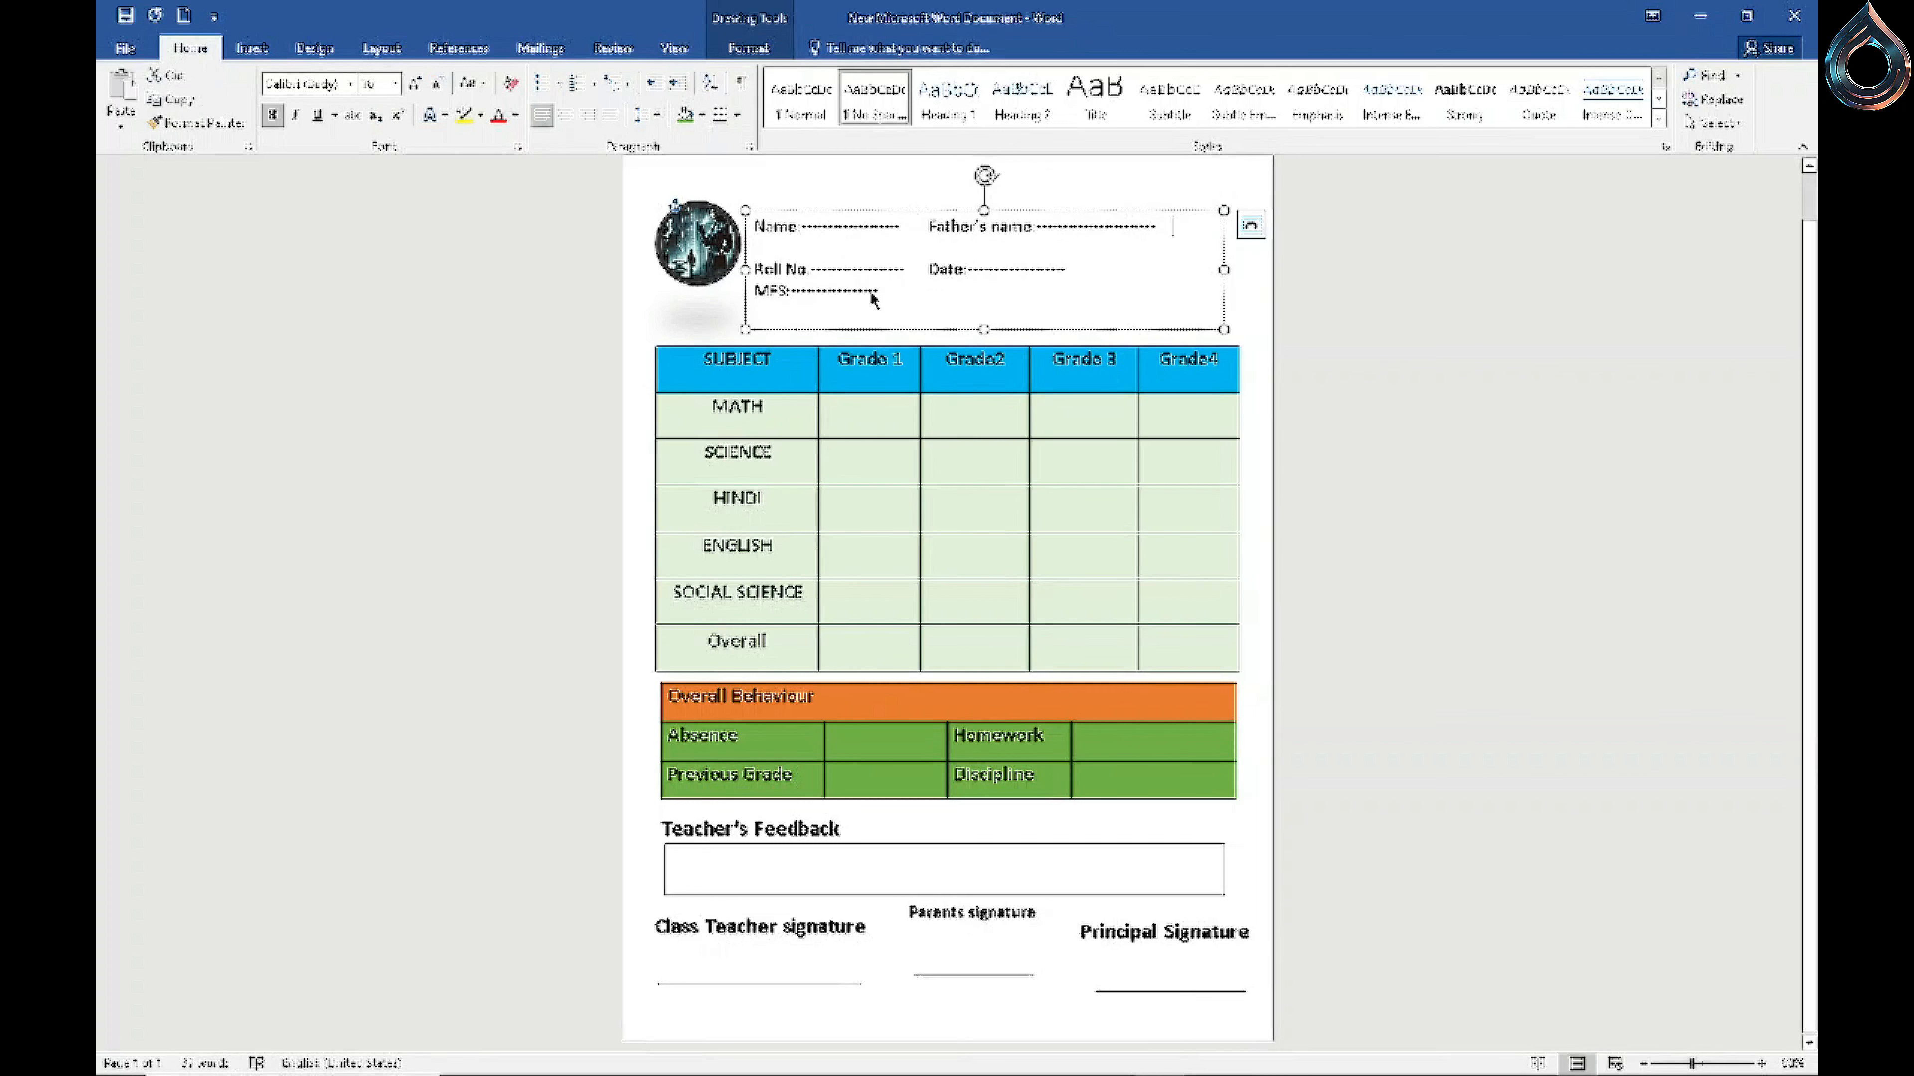
left_click_drag(878, 297, 767, 290)
key("BackSpace")
key("BackSpace")
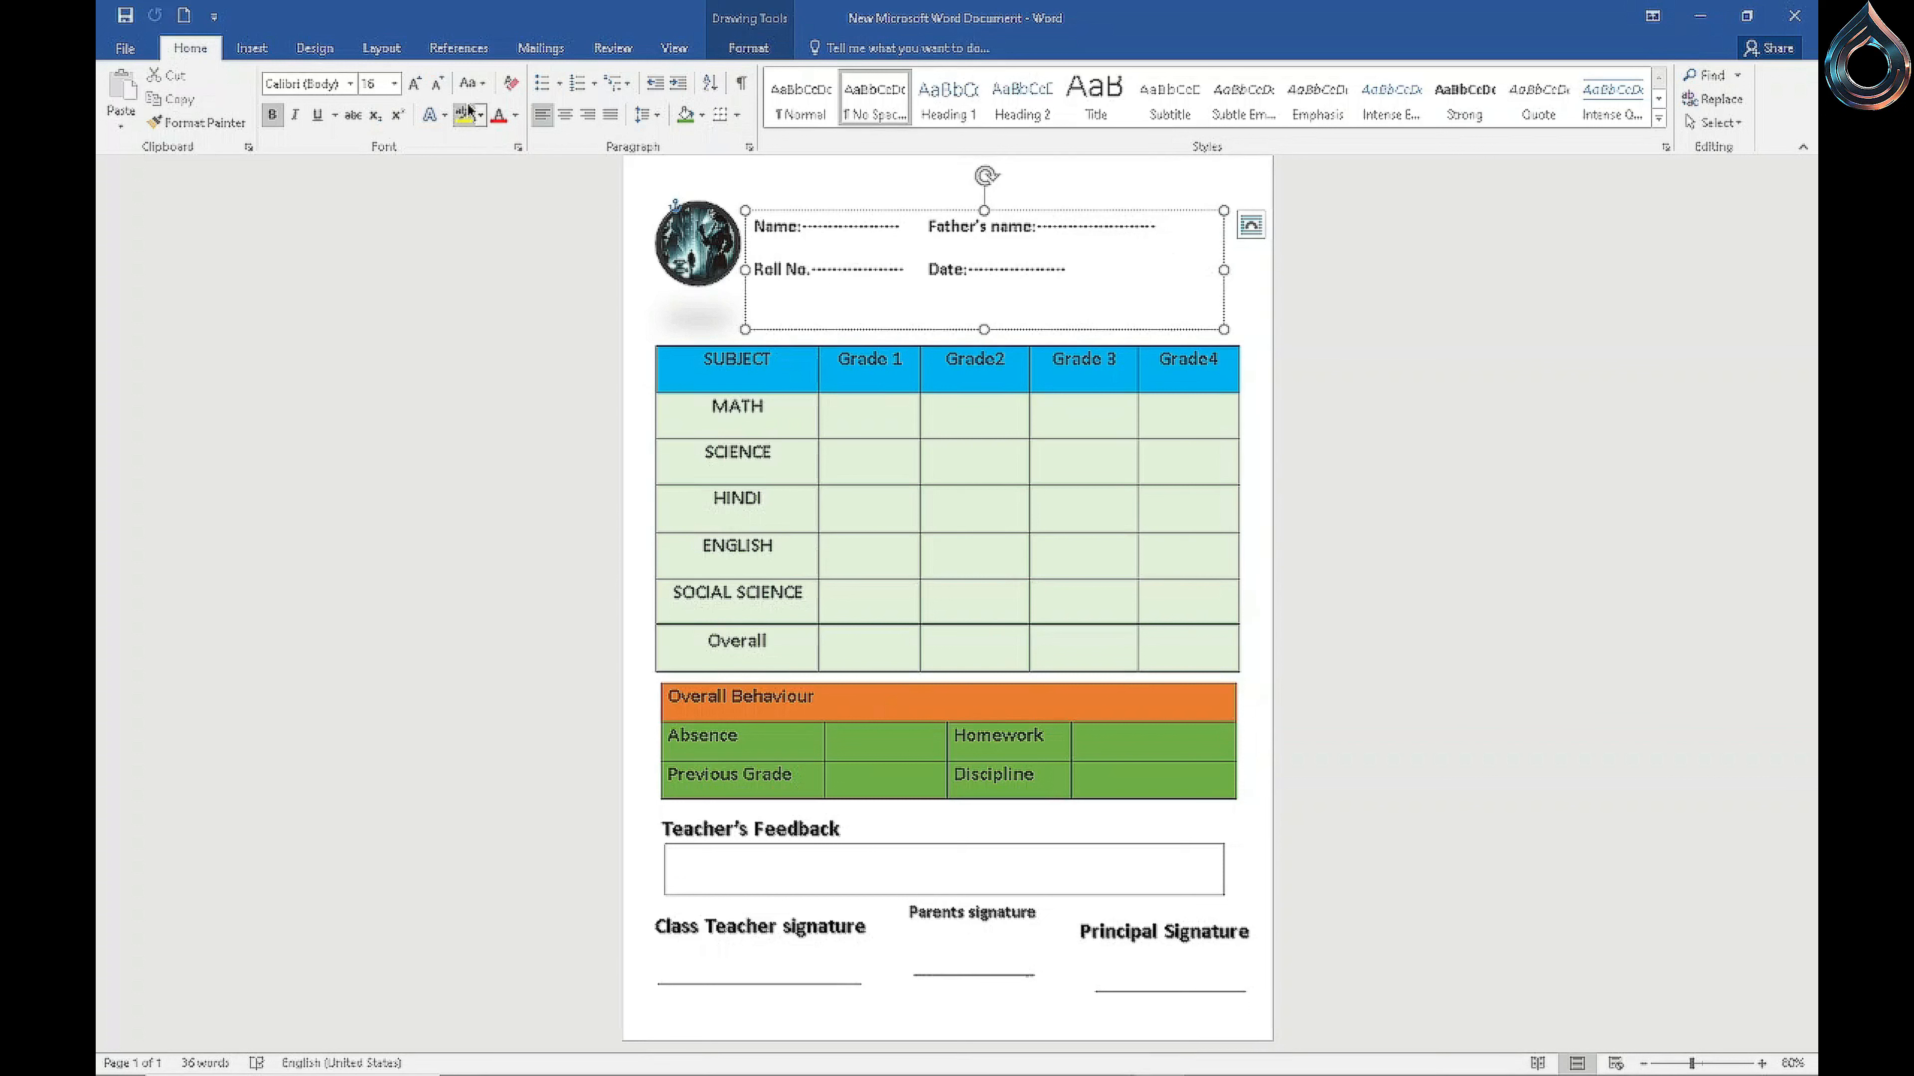
Step: Set the header text font to Bahnschrift SemiBold SemiConden and delete the "Father's name:" dashes that wrap onto a second line
left_click(473, 83)
left_click(527, 184)
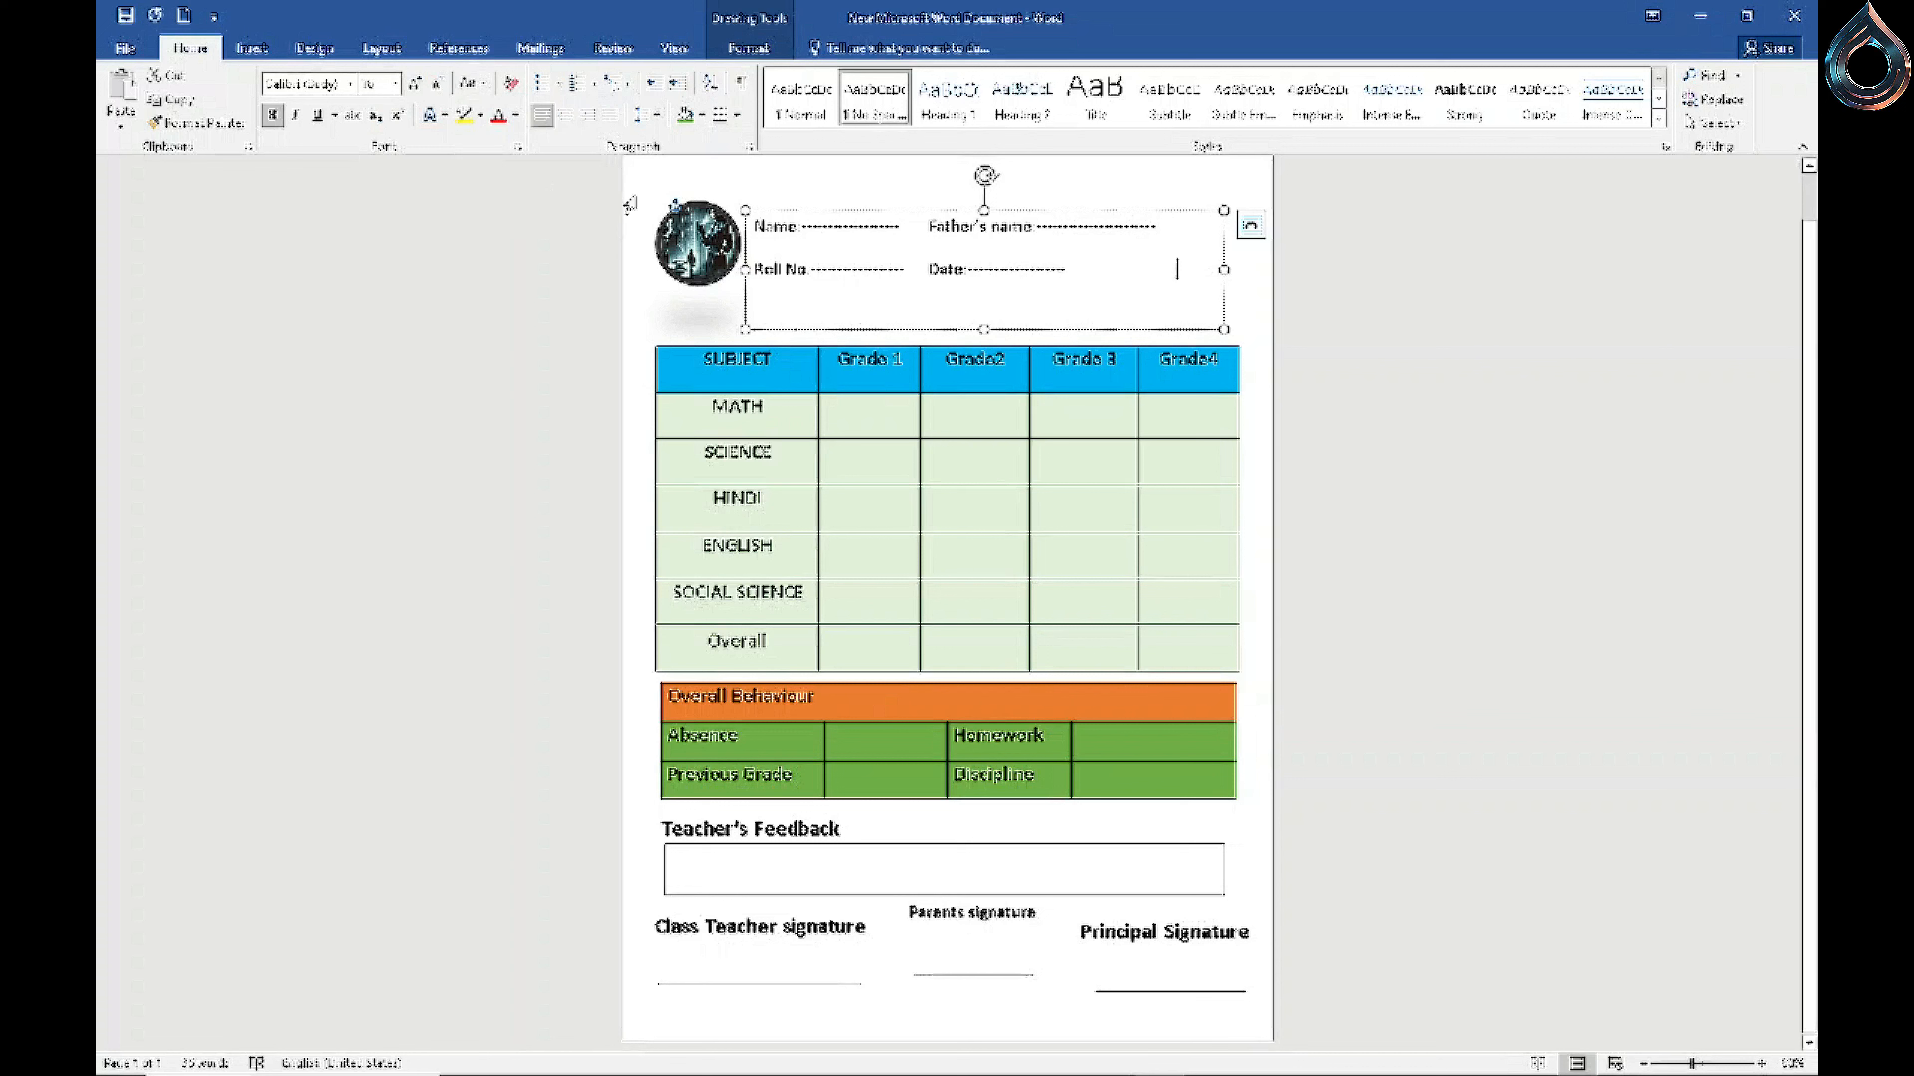
left_click_drag(752, 223, 948, 301)
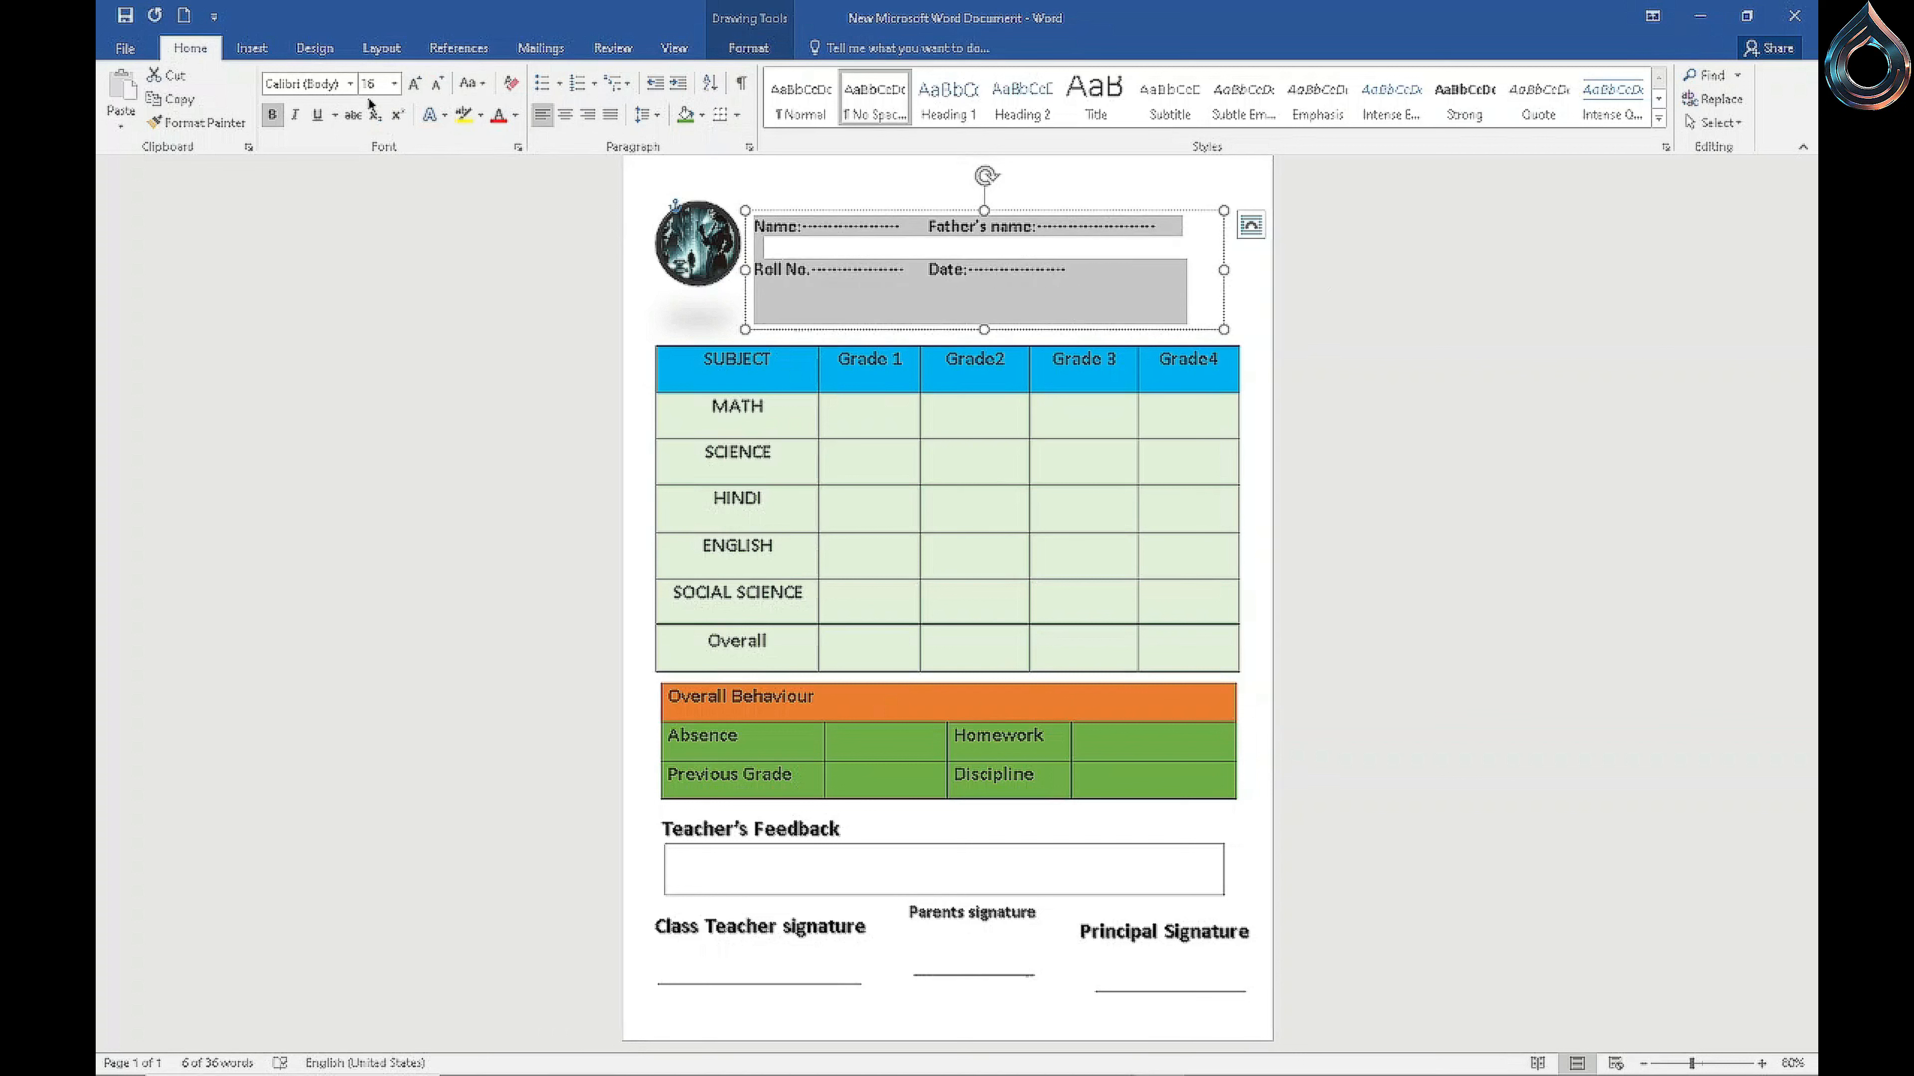
left_click(349, 83)
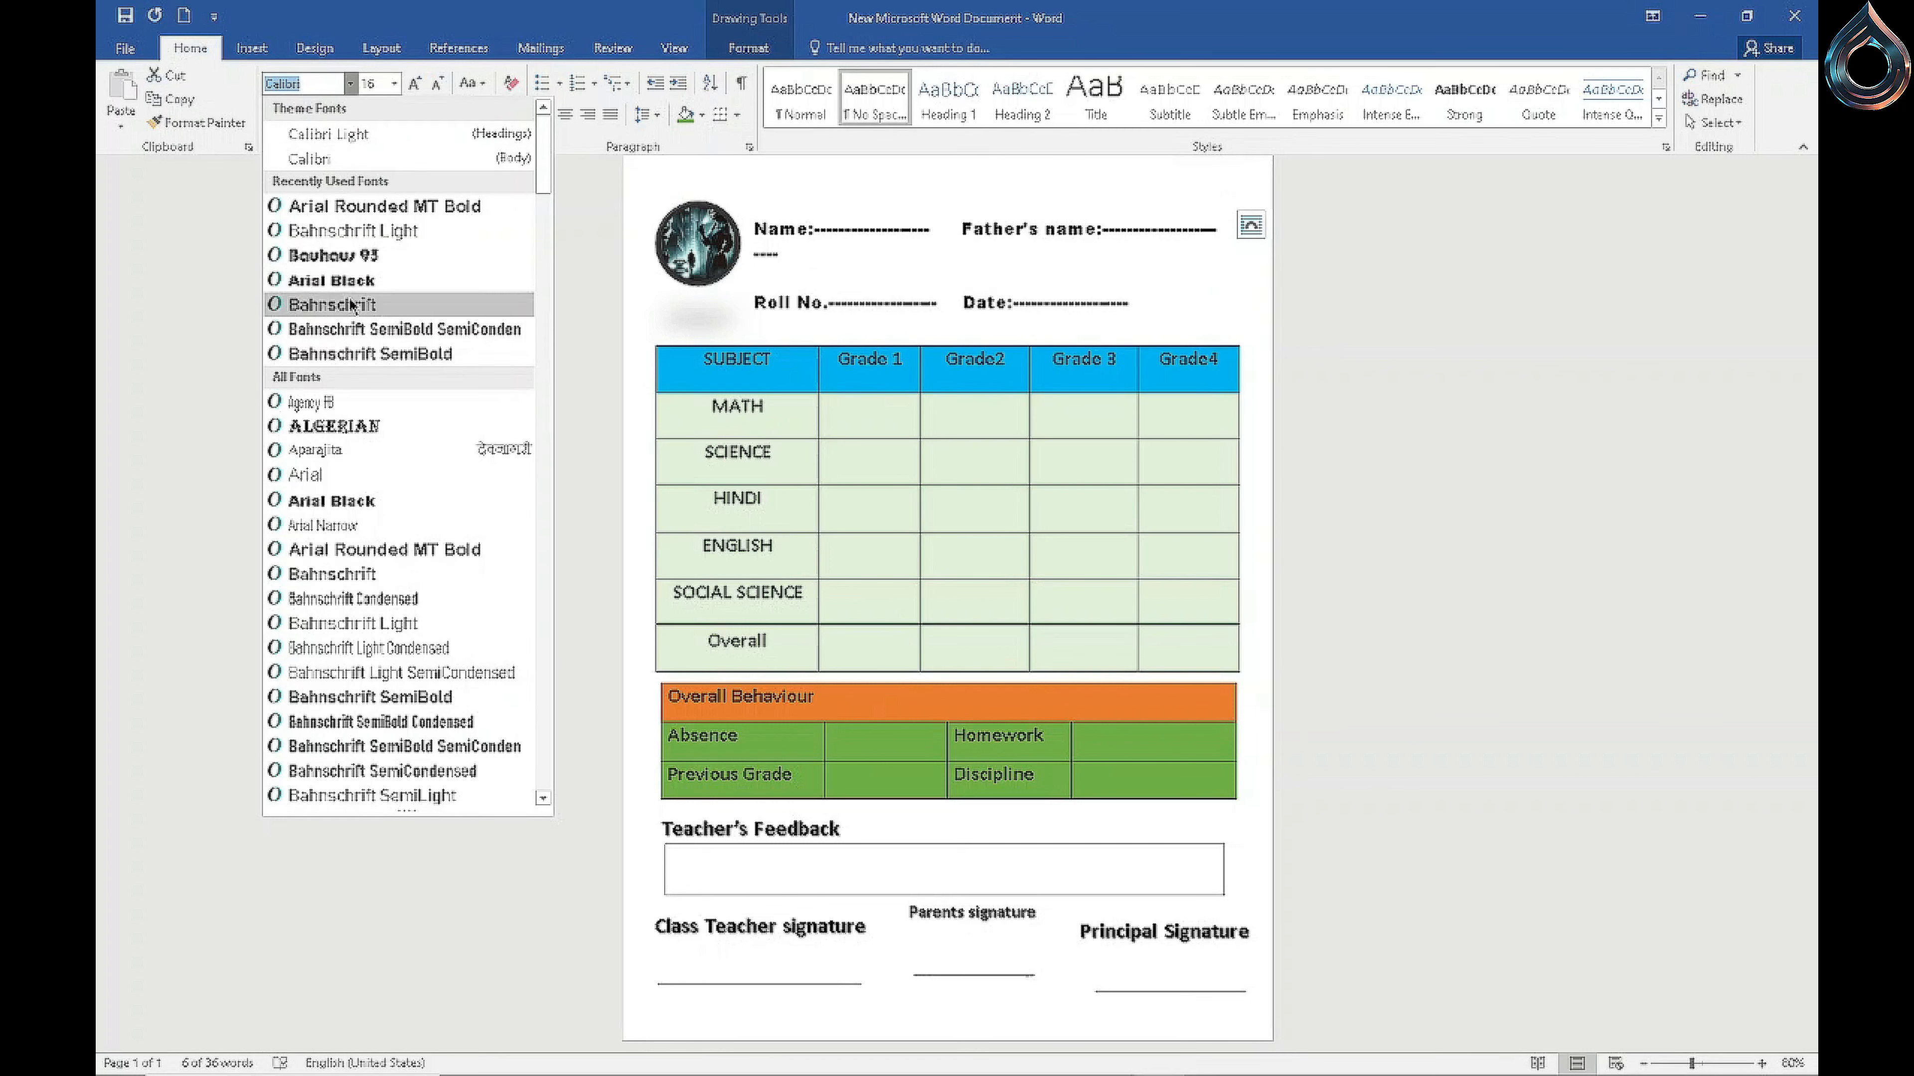
left_click(352, 332)
left_click(868, 266)
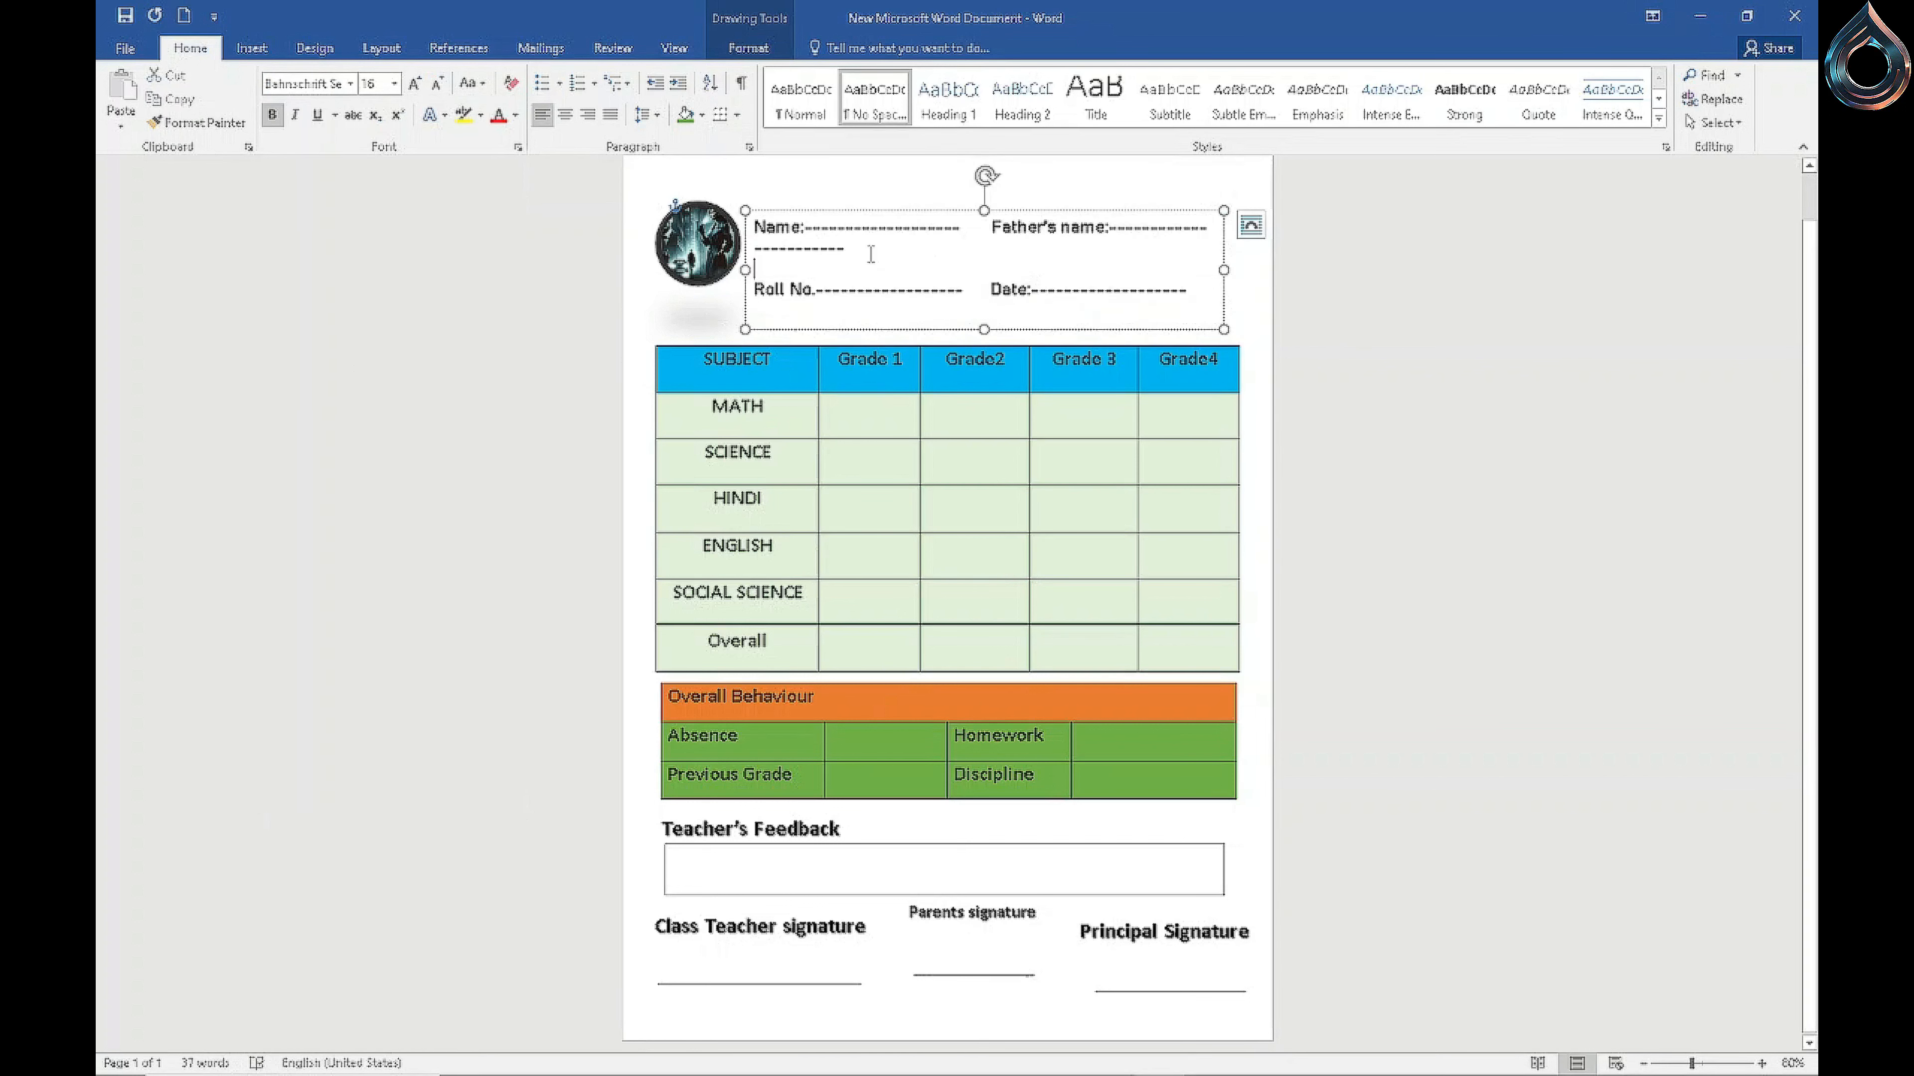
left_click_drag(862, 247, 763, 249)
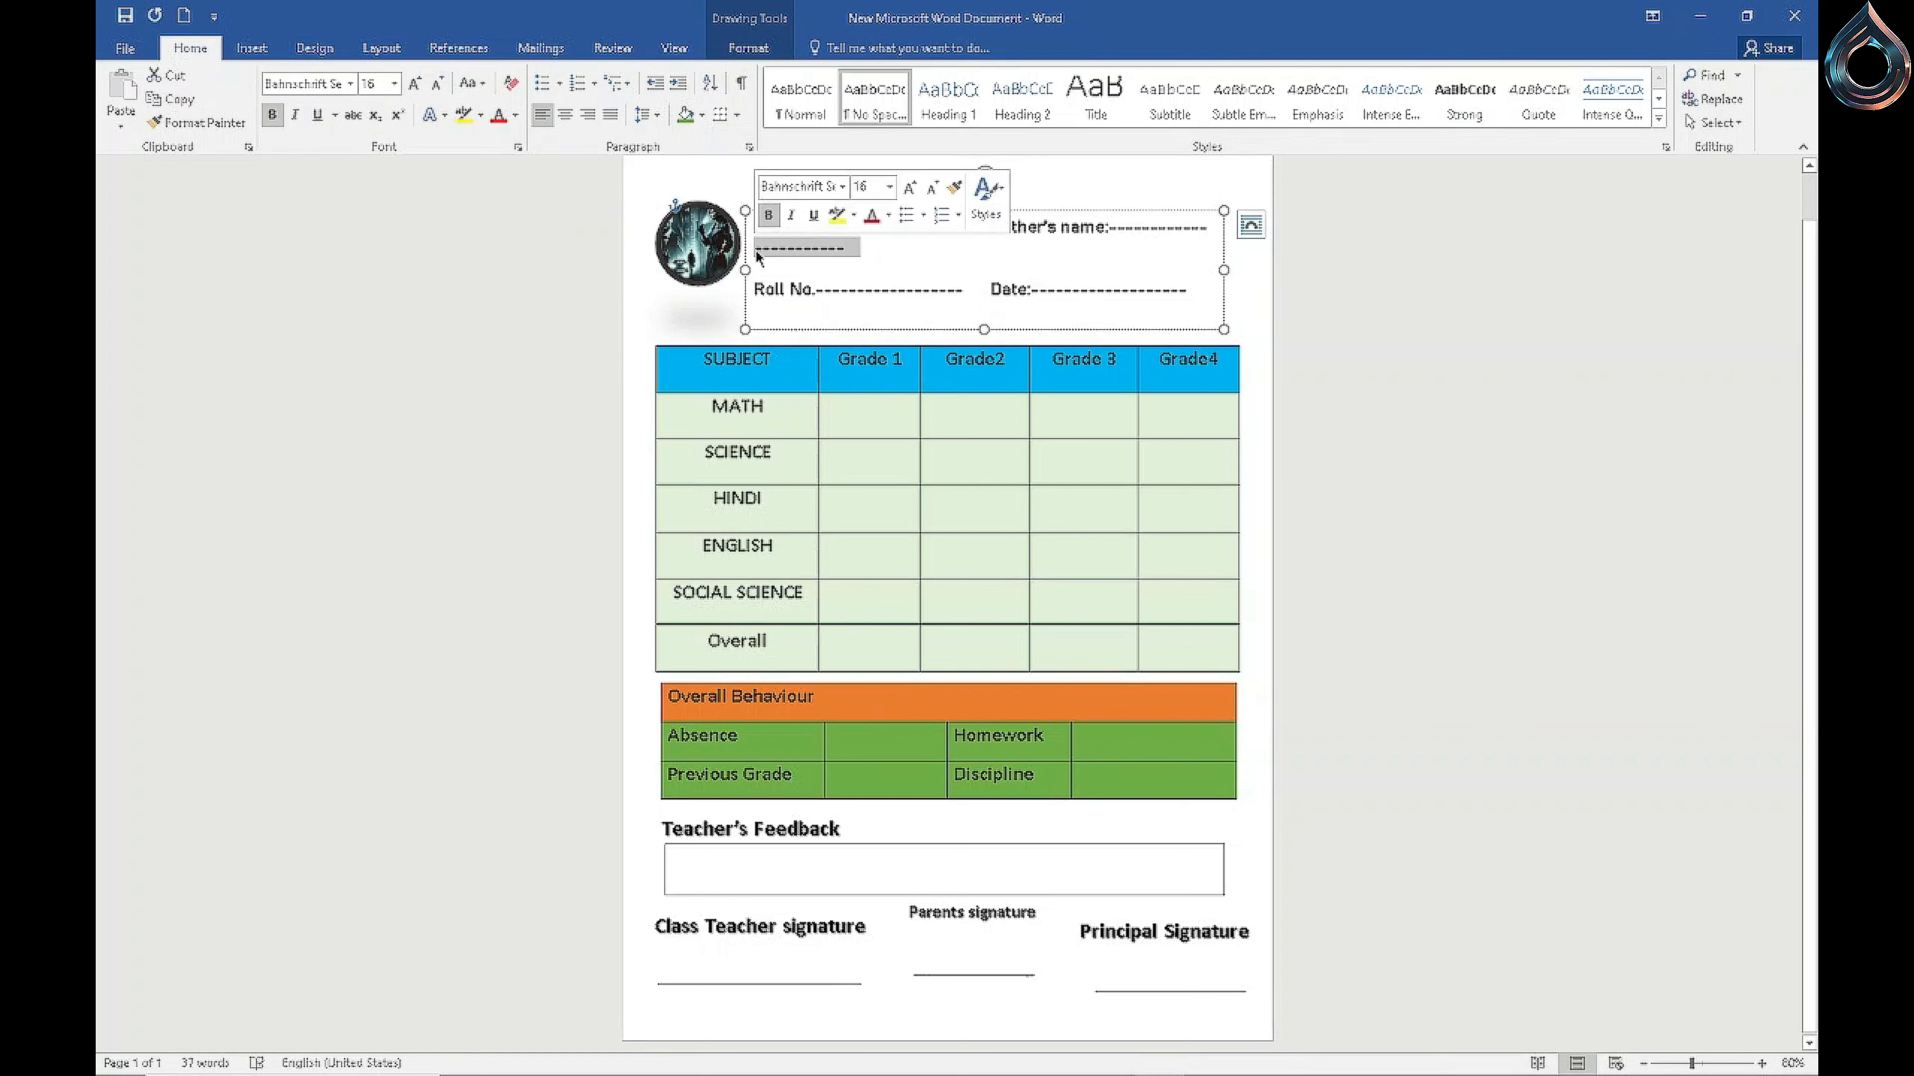
key("BackSpace")
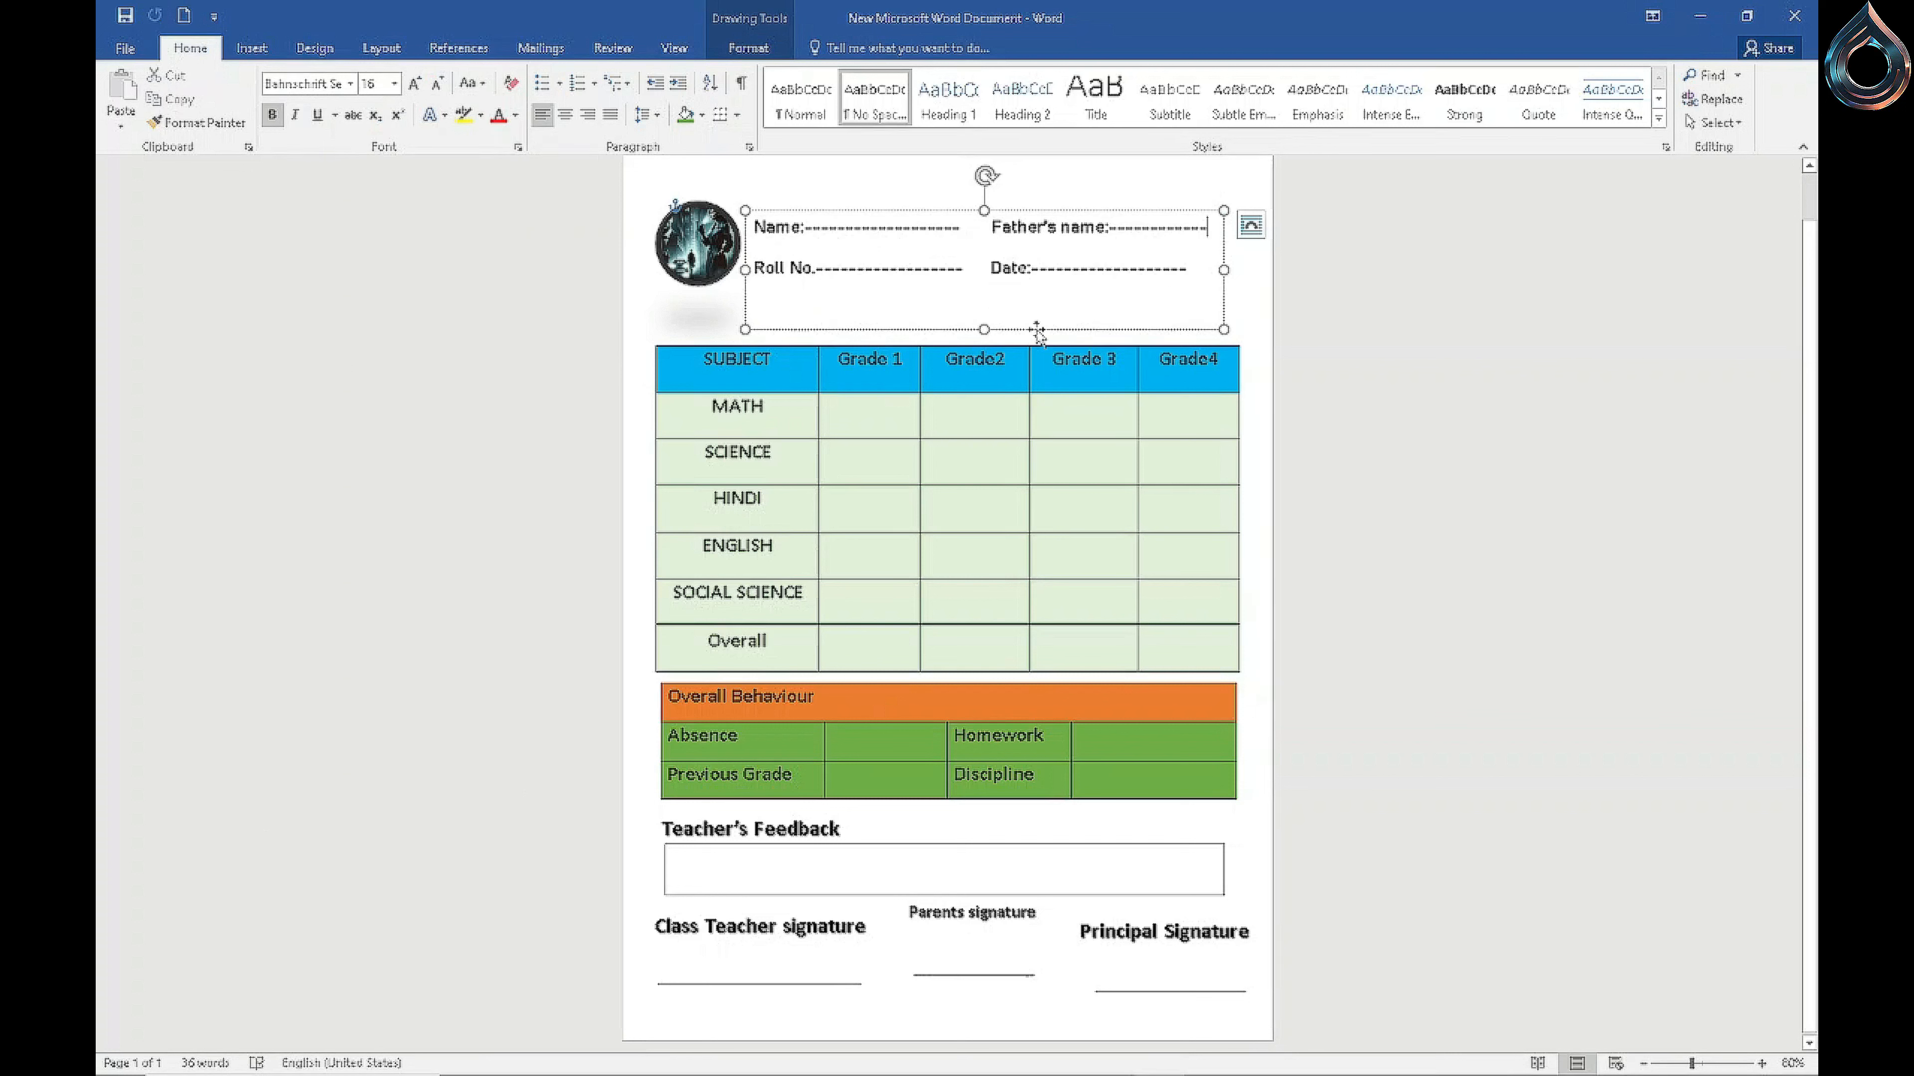
Step: Lower the student details box toward the grades table and nudge the round picture slightly to the right
left_click_drag(1006, 332, 1007, 368)
left_click_drag(685, 268, 749, 250)
left_click(860, 223)
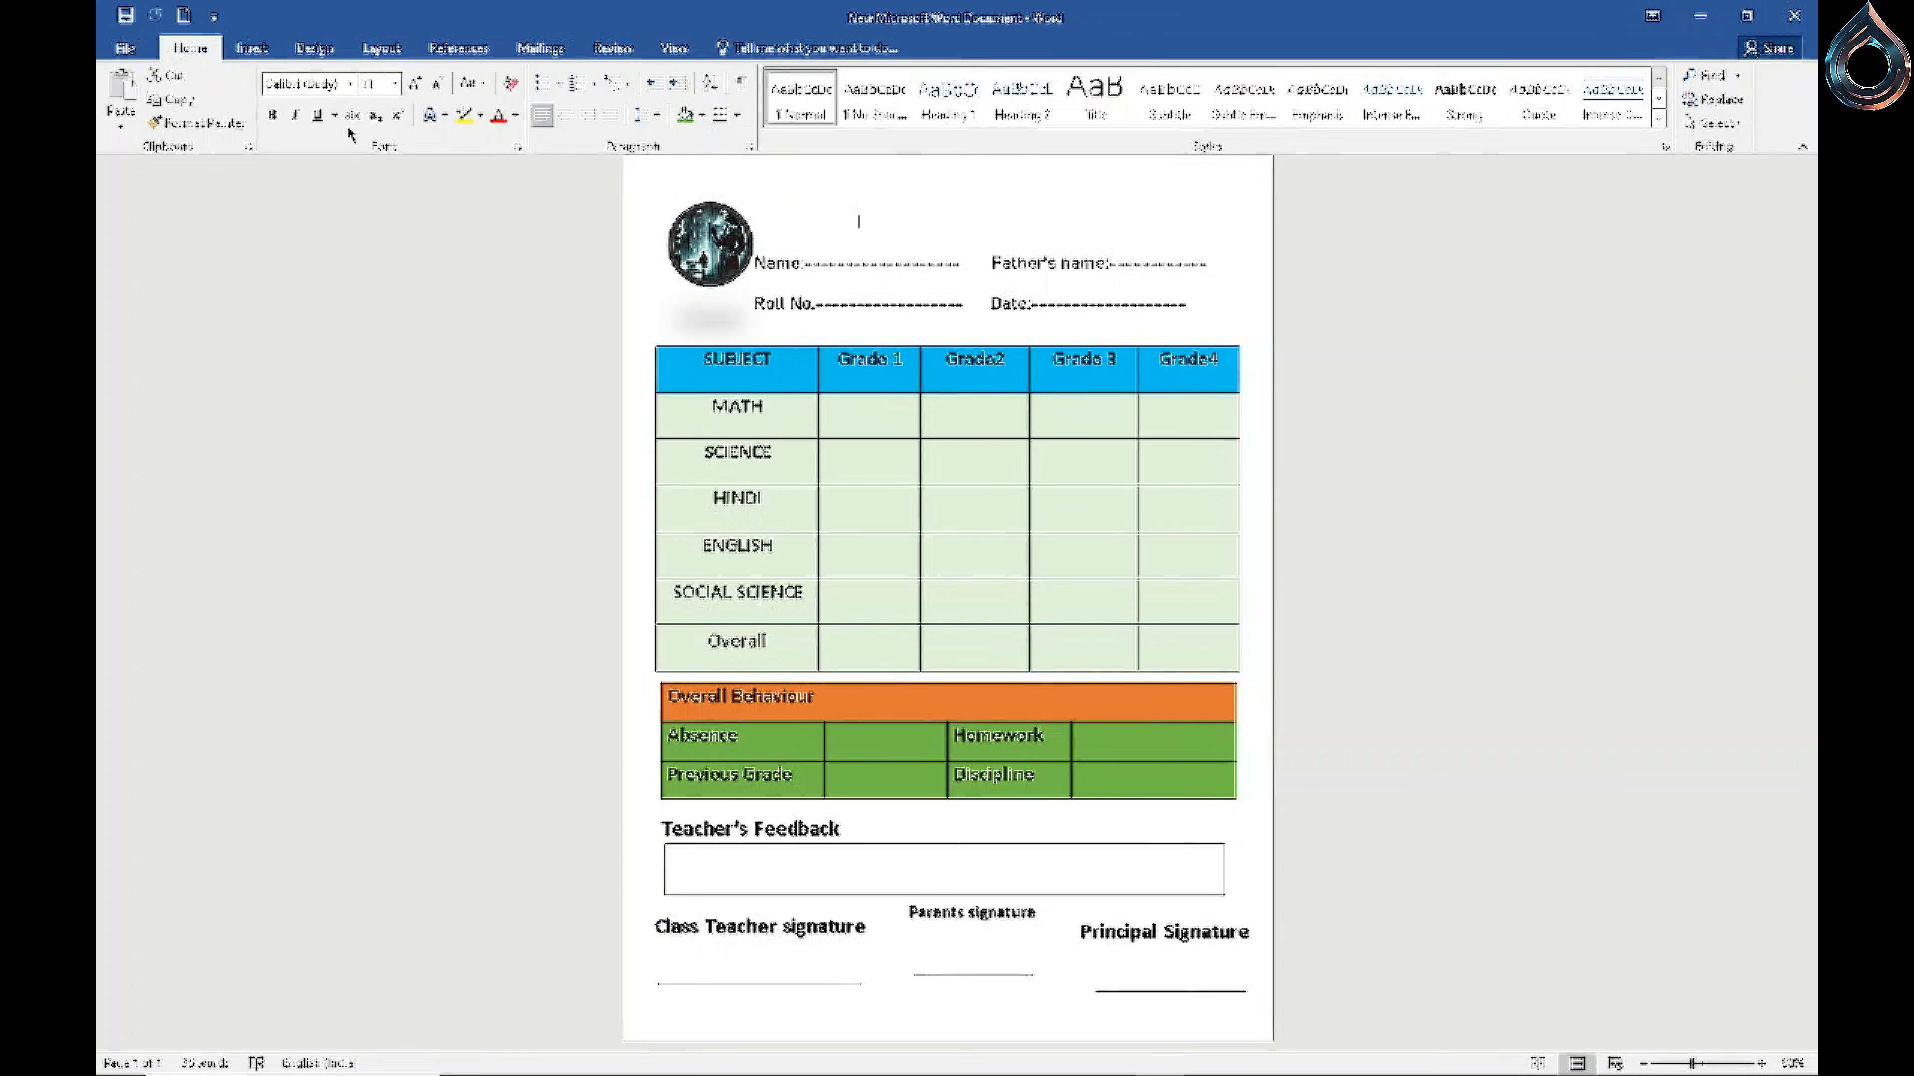
Step: Draw a half frame about 7.19 cm high and 6.76 cm wide in the page's top-left corner and place it behind the round picture
left_click(253, 47)
left_click(414, 97)
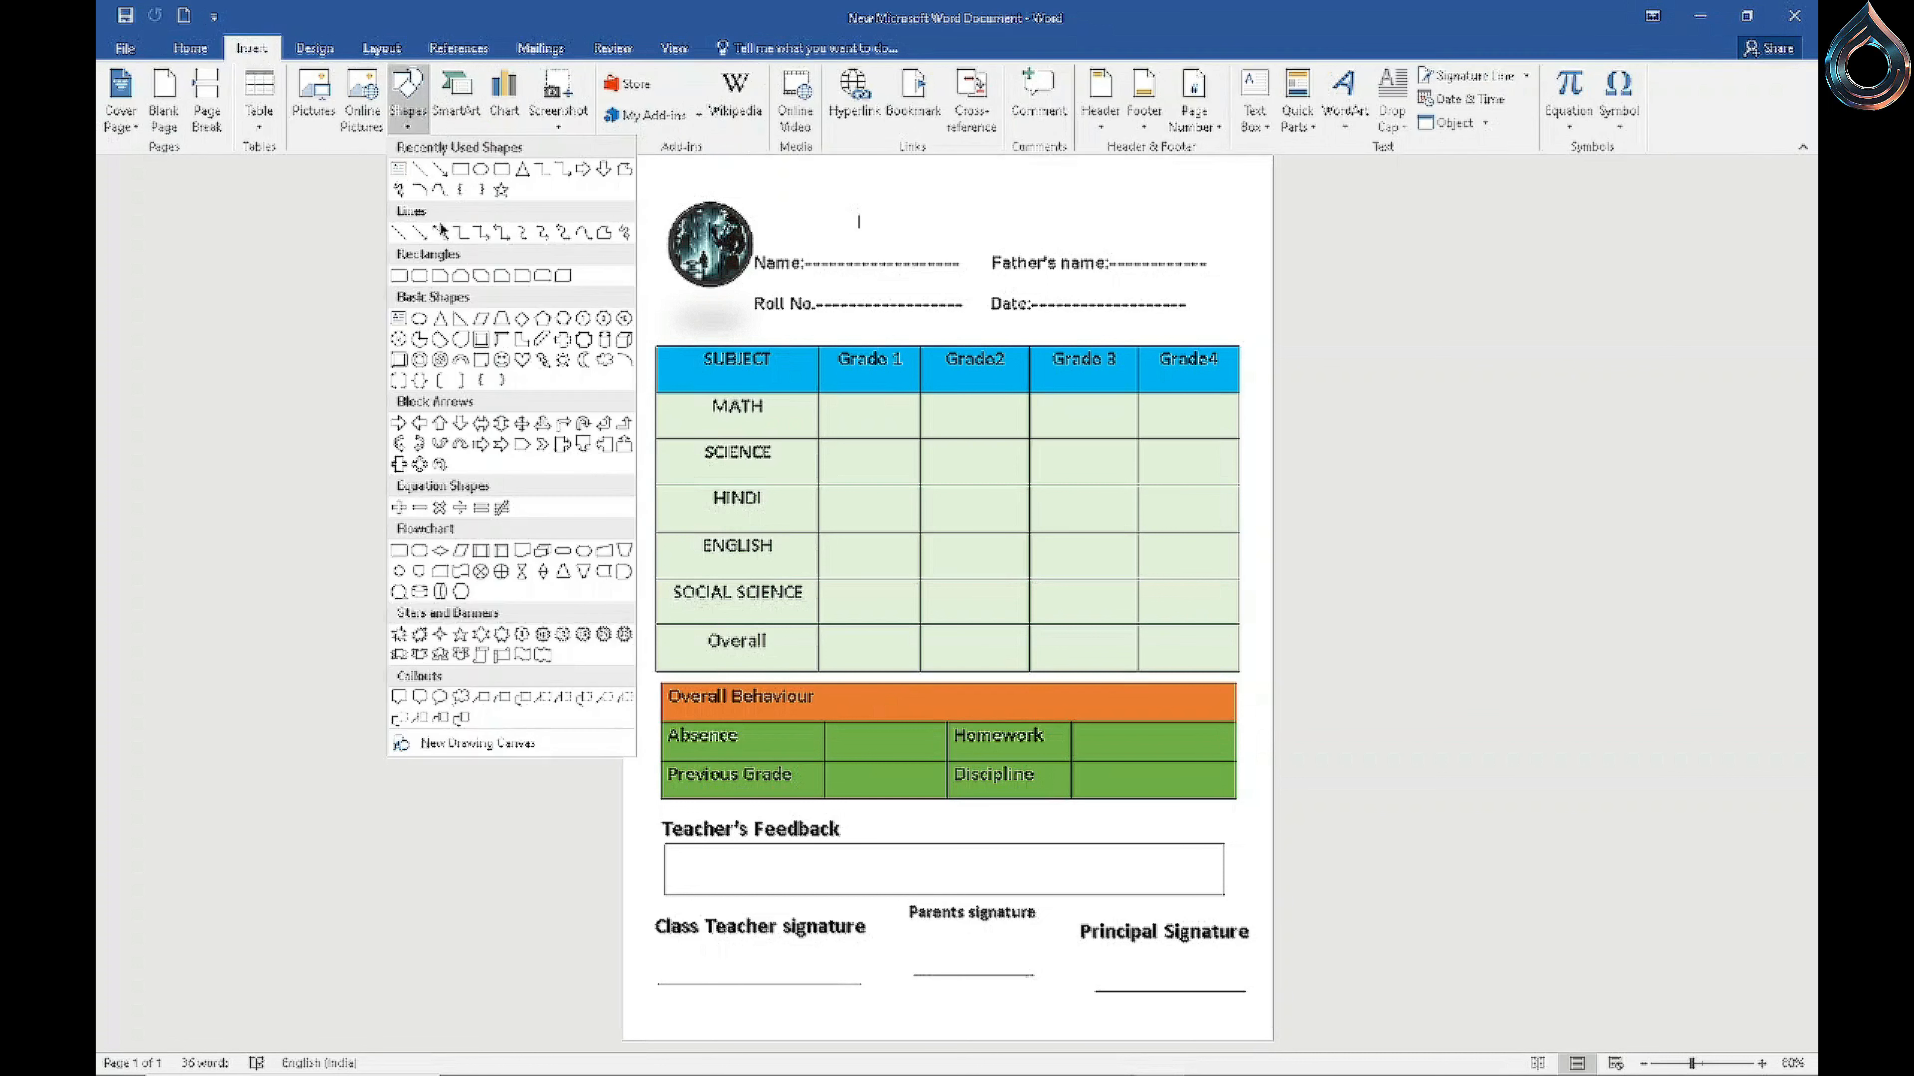
left_click(501, 340)
left_click_drag(628, 179, 839, 405)
left_click_drag(700, 213, 695, 190)
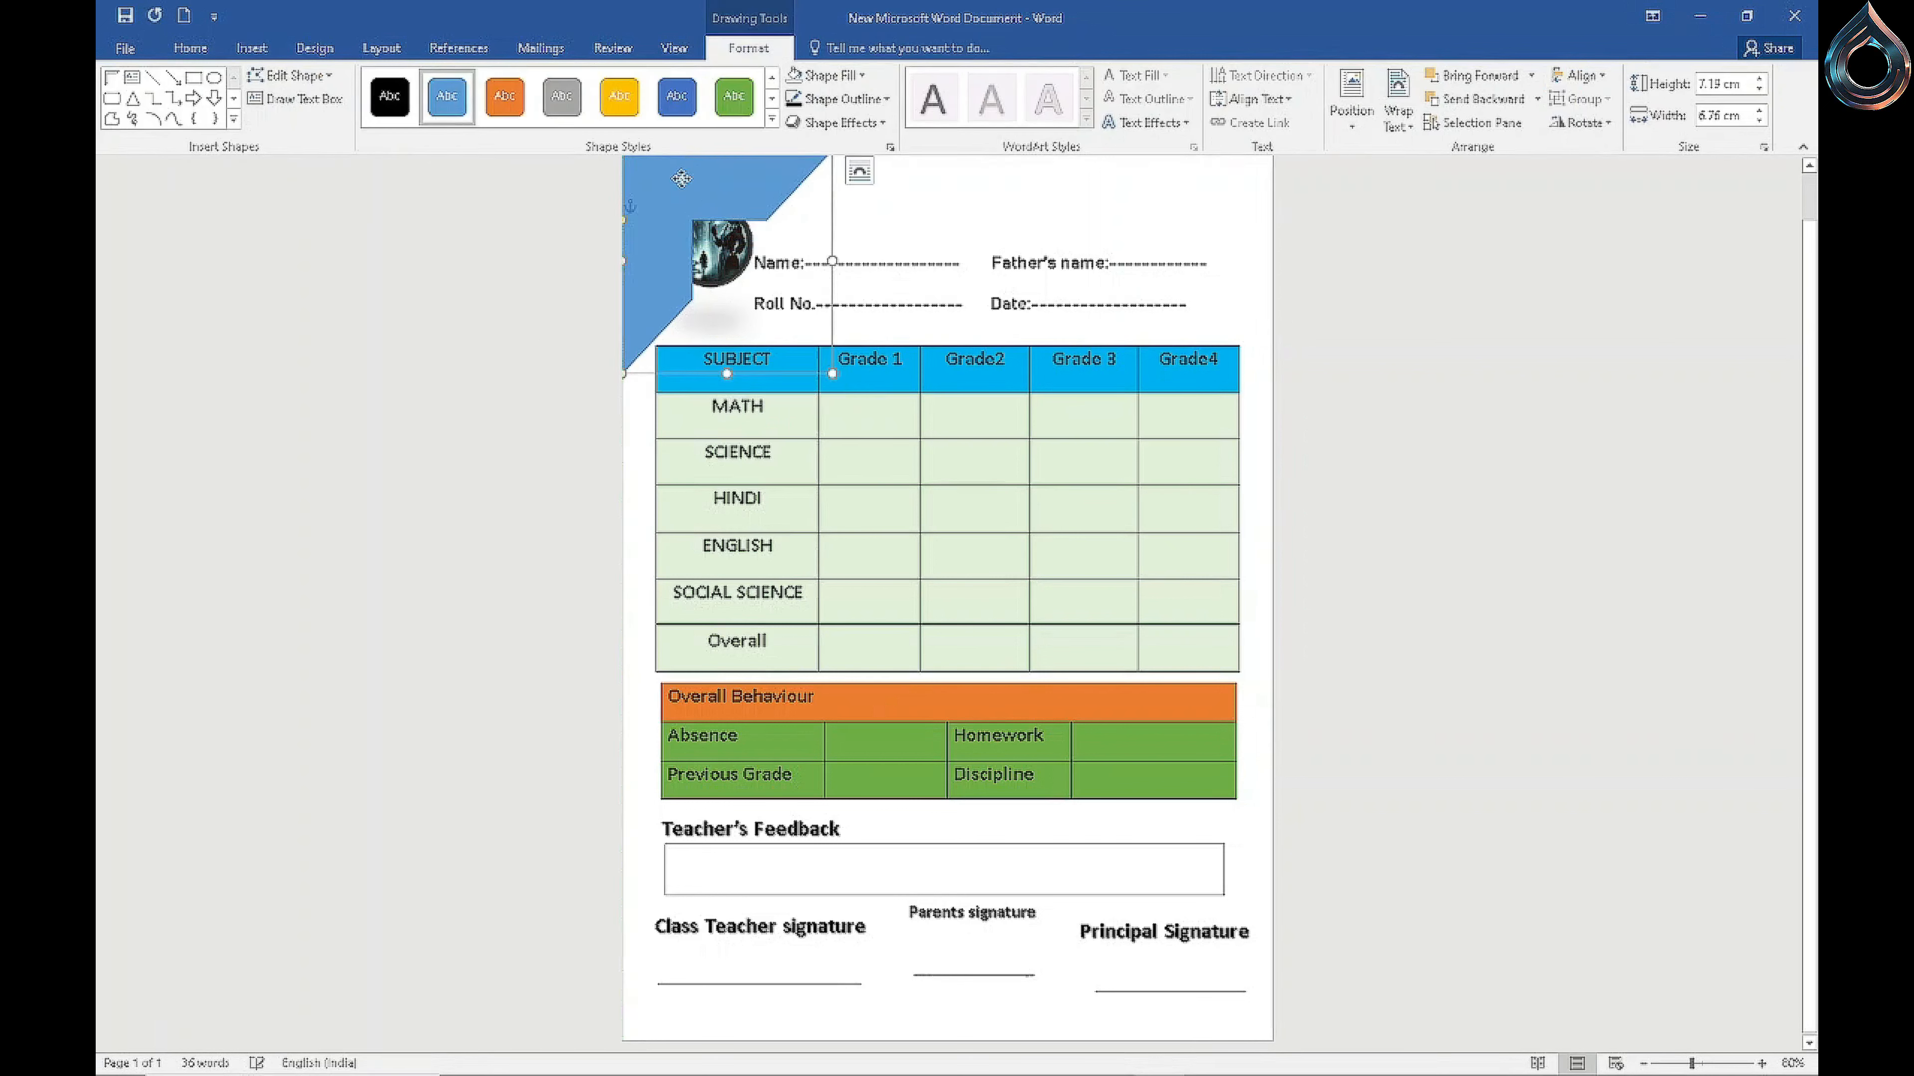
right_click(683, 179)
left_click(750, 398)
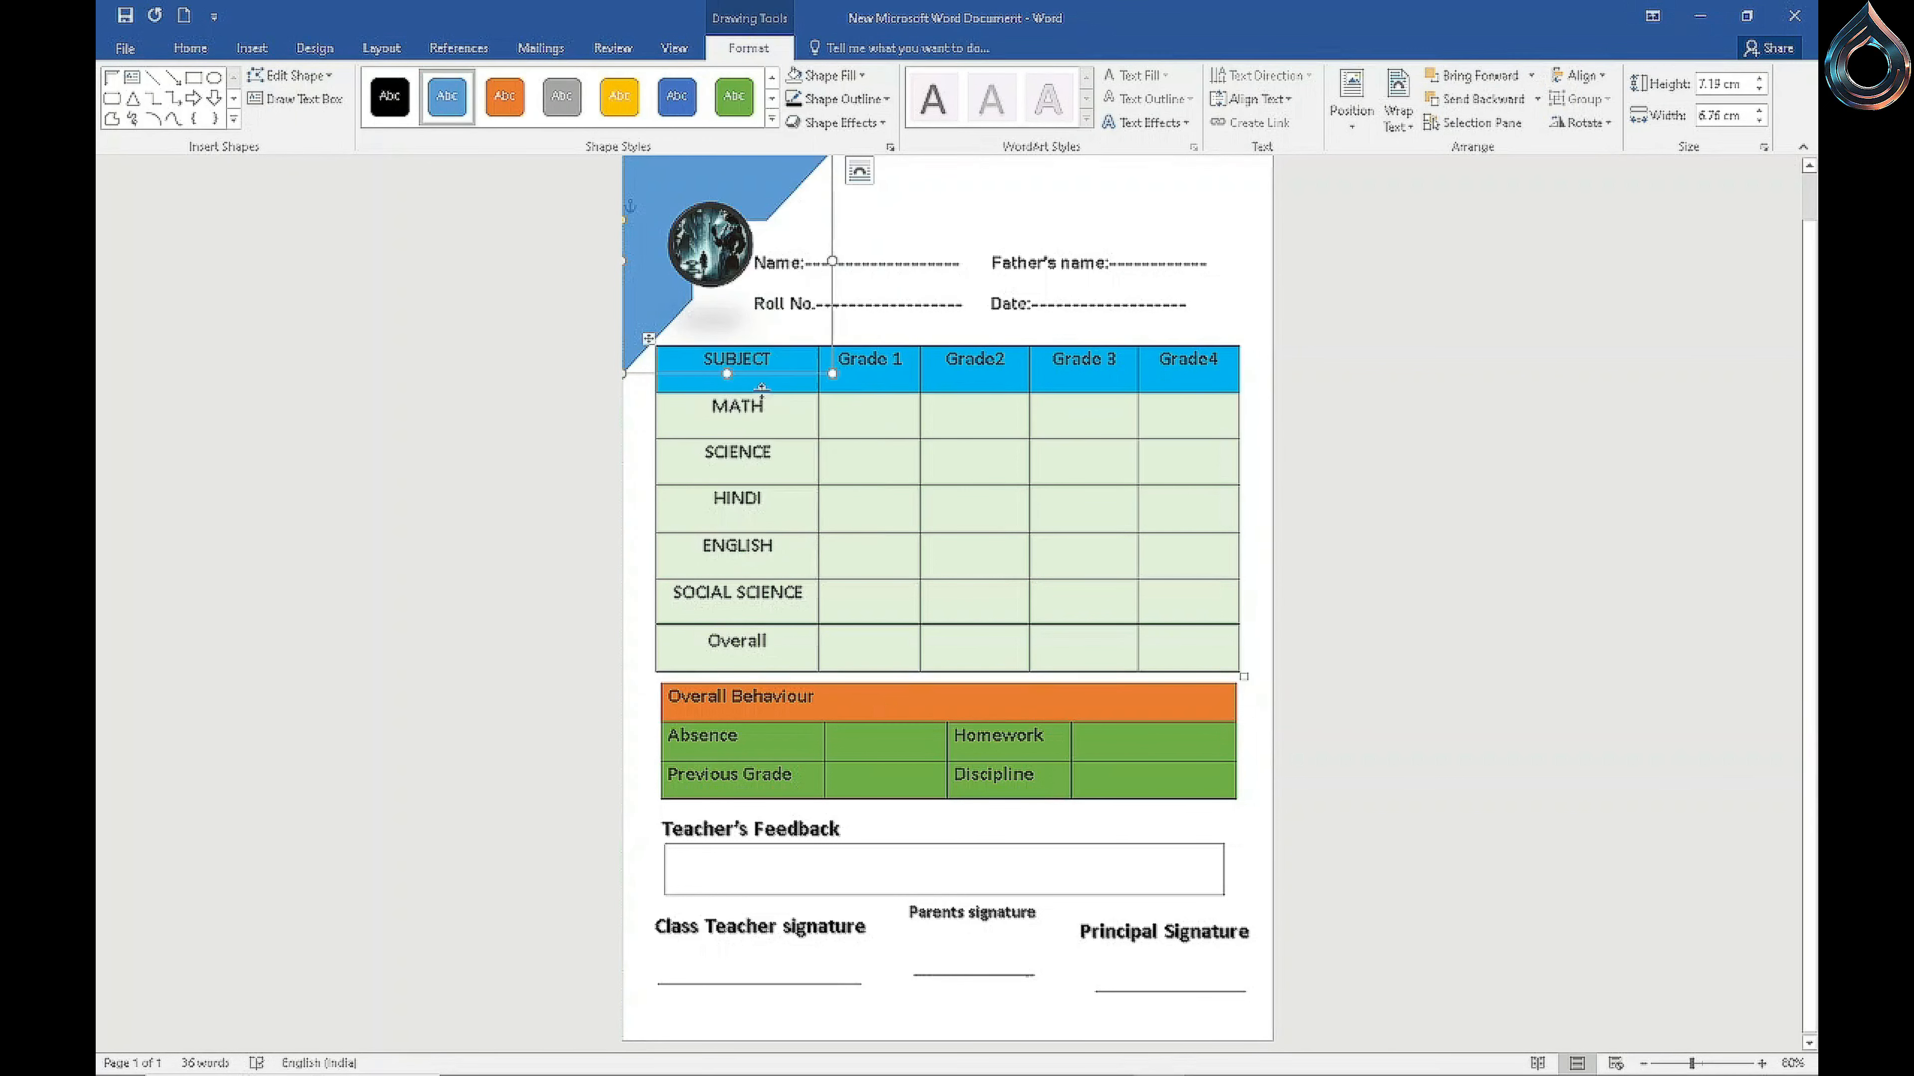
Step: Apply a preset shape effect and a thin orange glow to the half frame, aligning it with the page's left edge
left_click(838, 122)
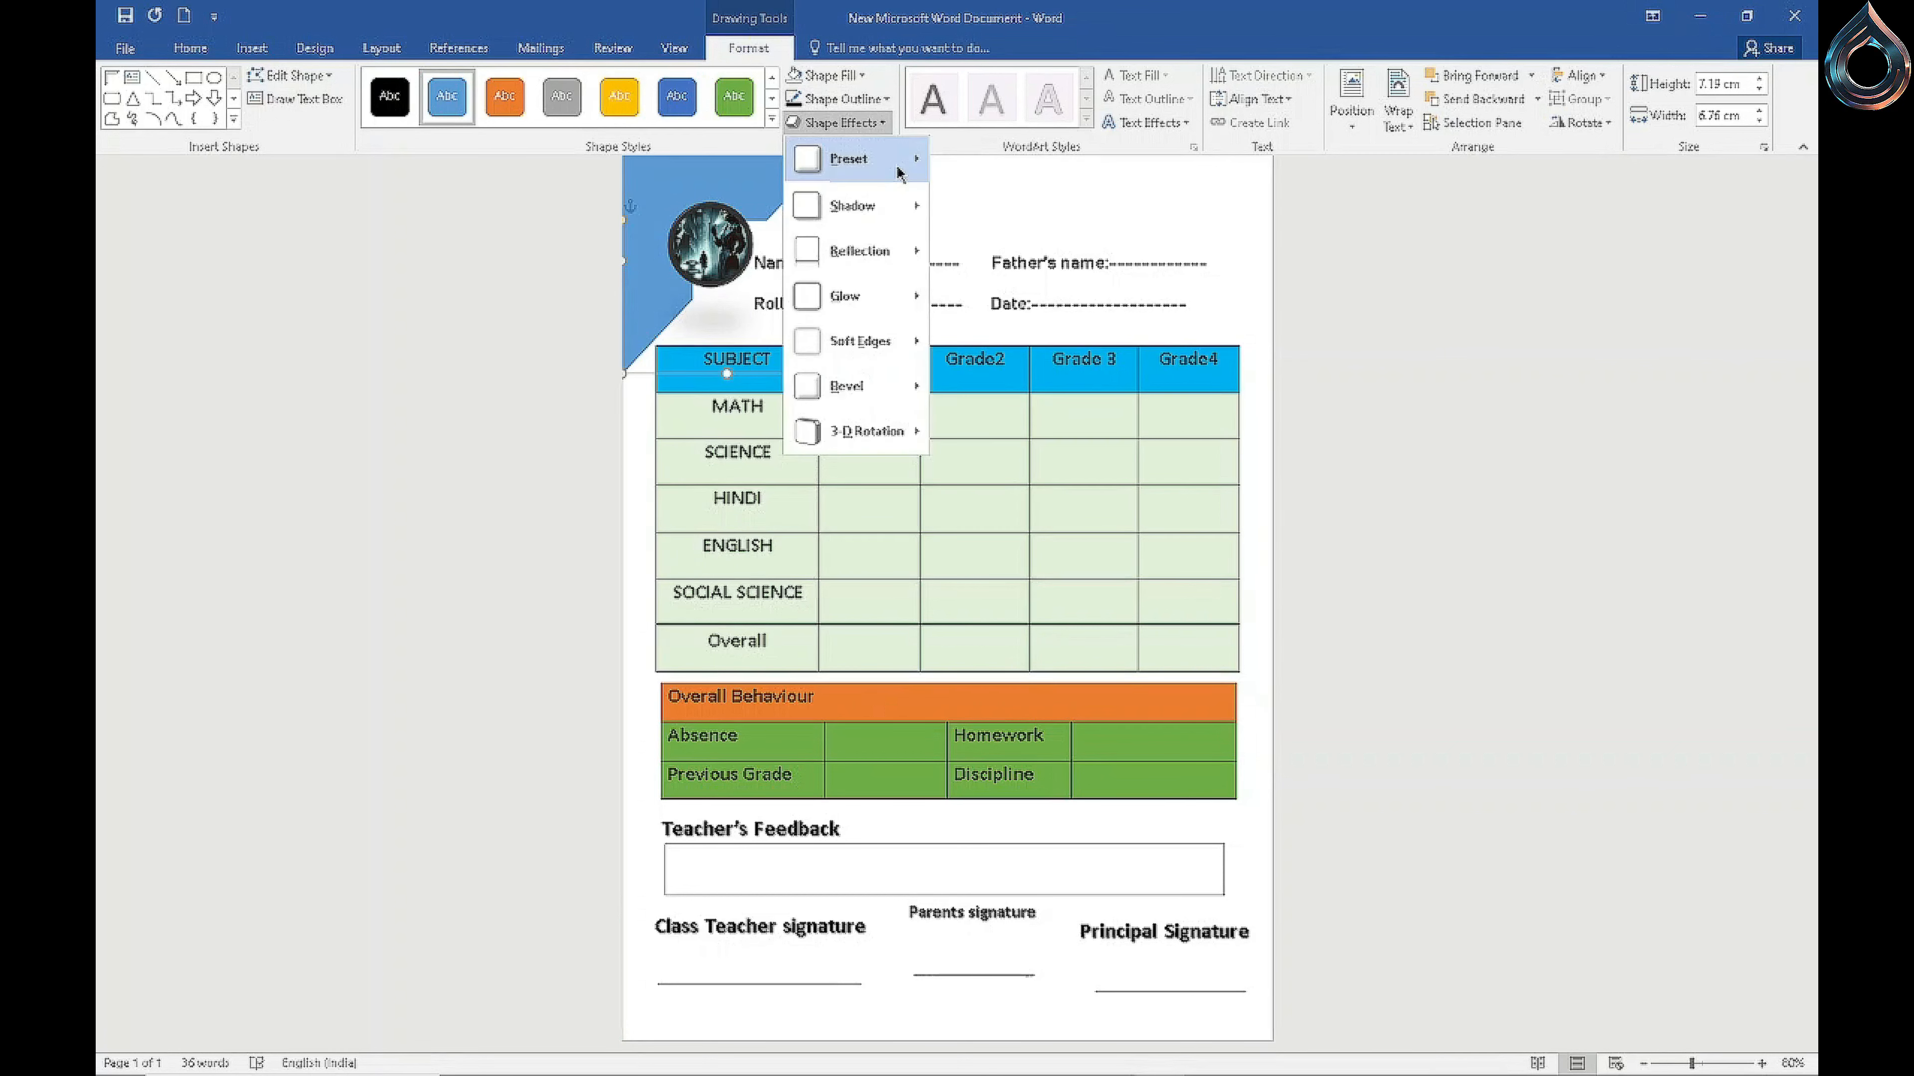
mouse_move(858, 160)
left_click(1030, 273)
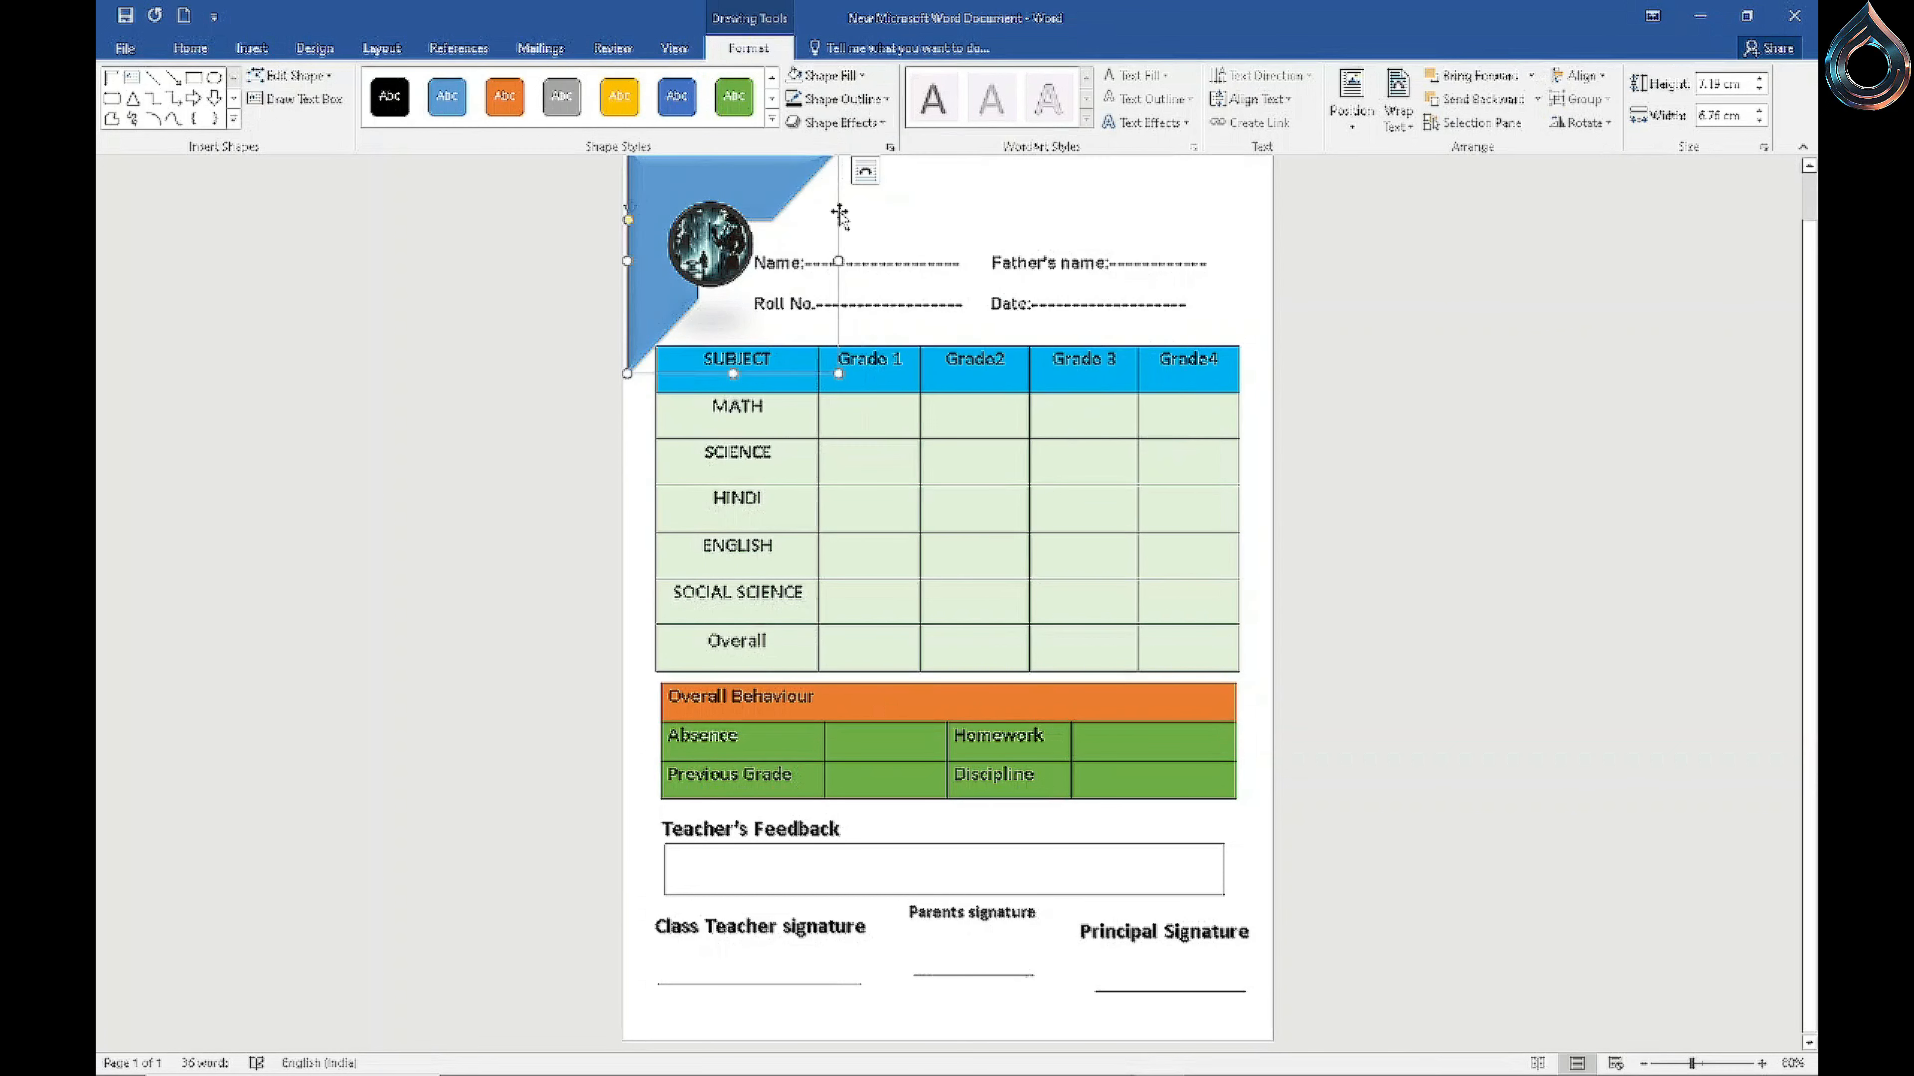
left_click_drag(776, 188, 781, 190)
left_click(878, 120)
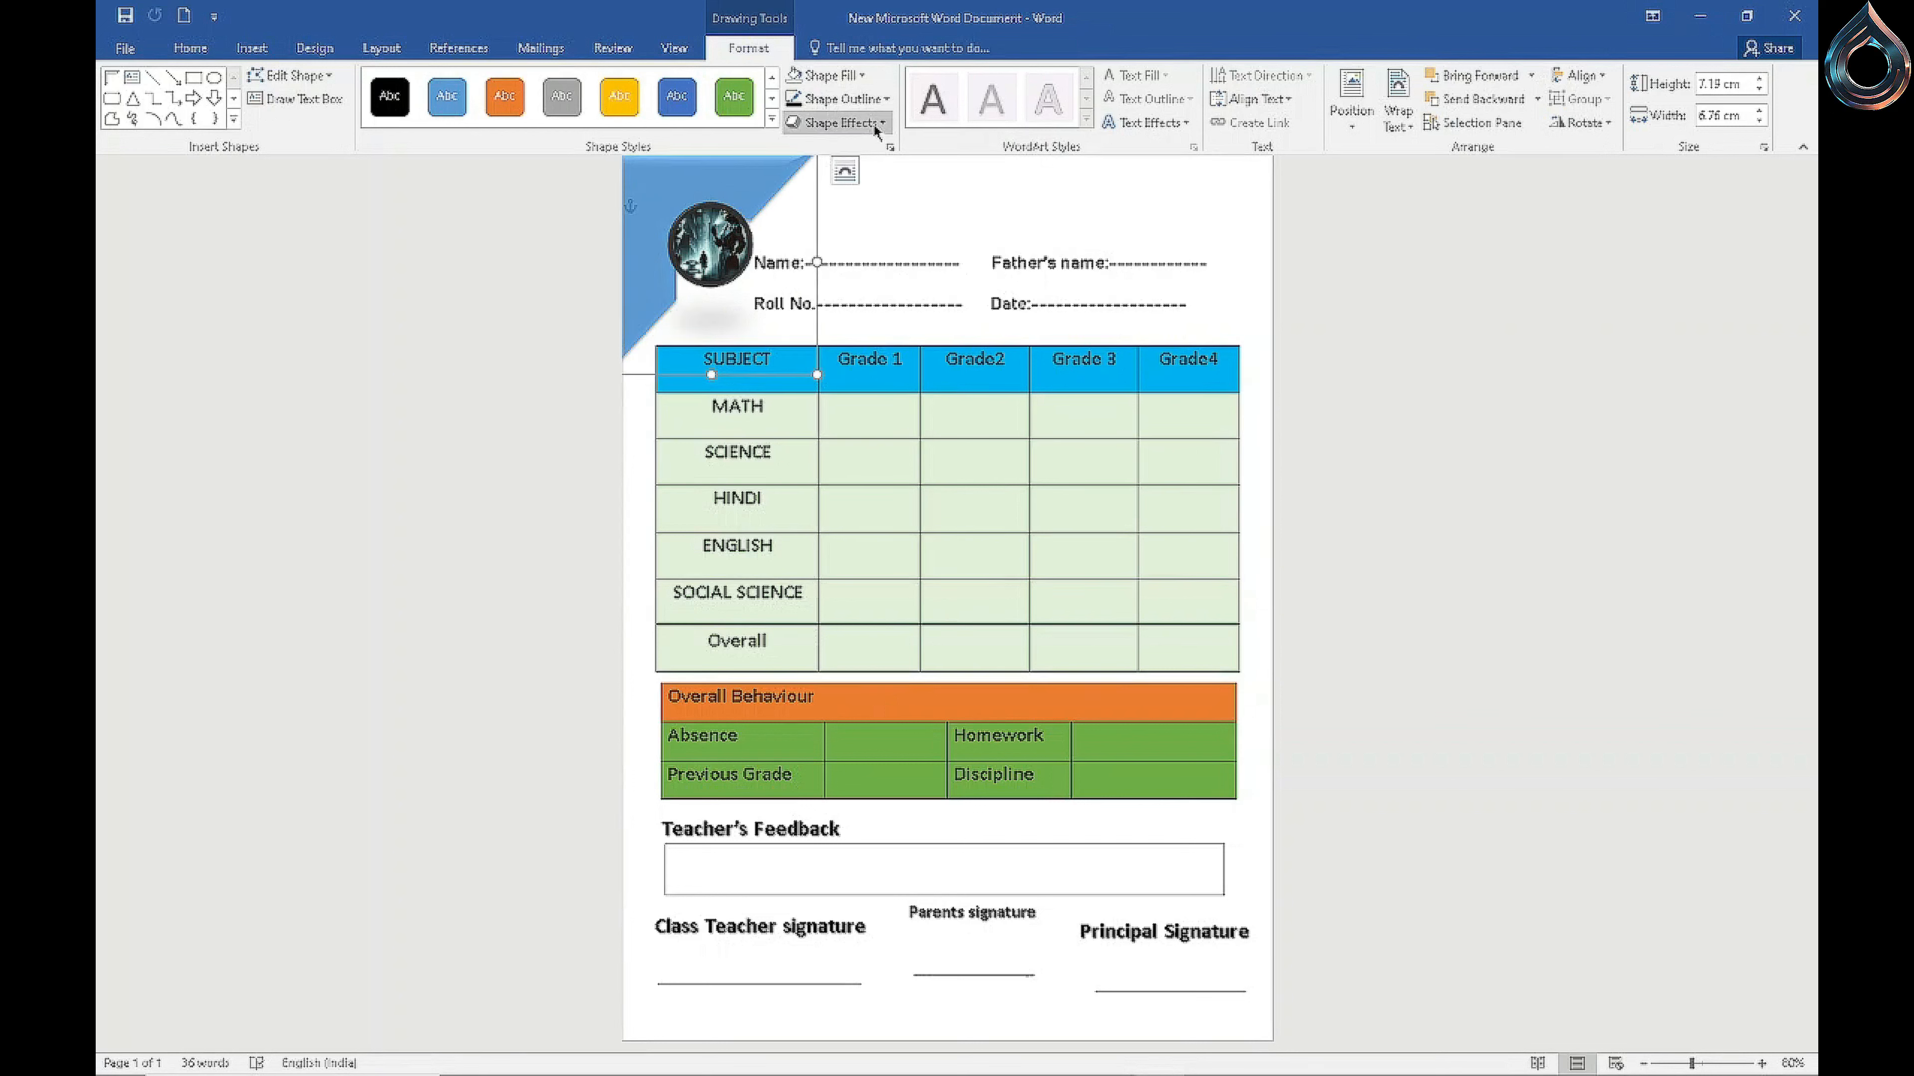
mouse_move(913, 301)
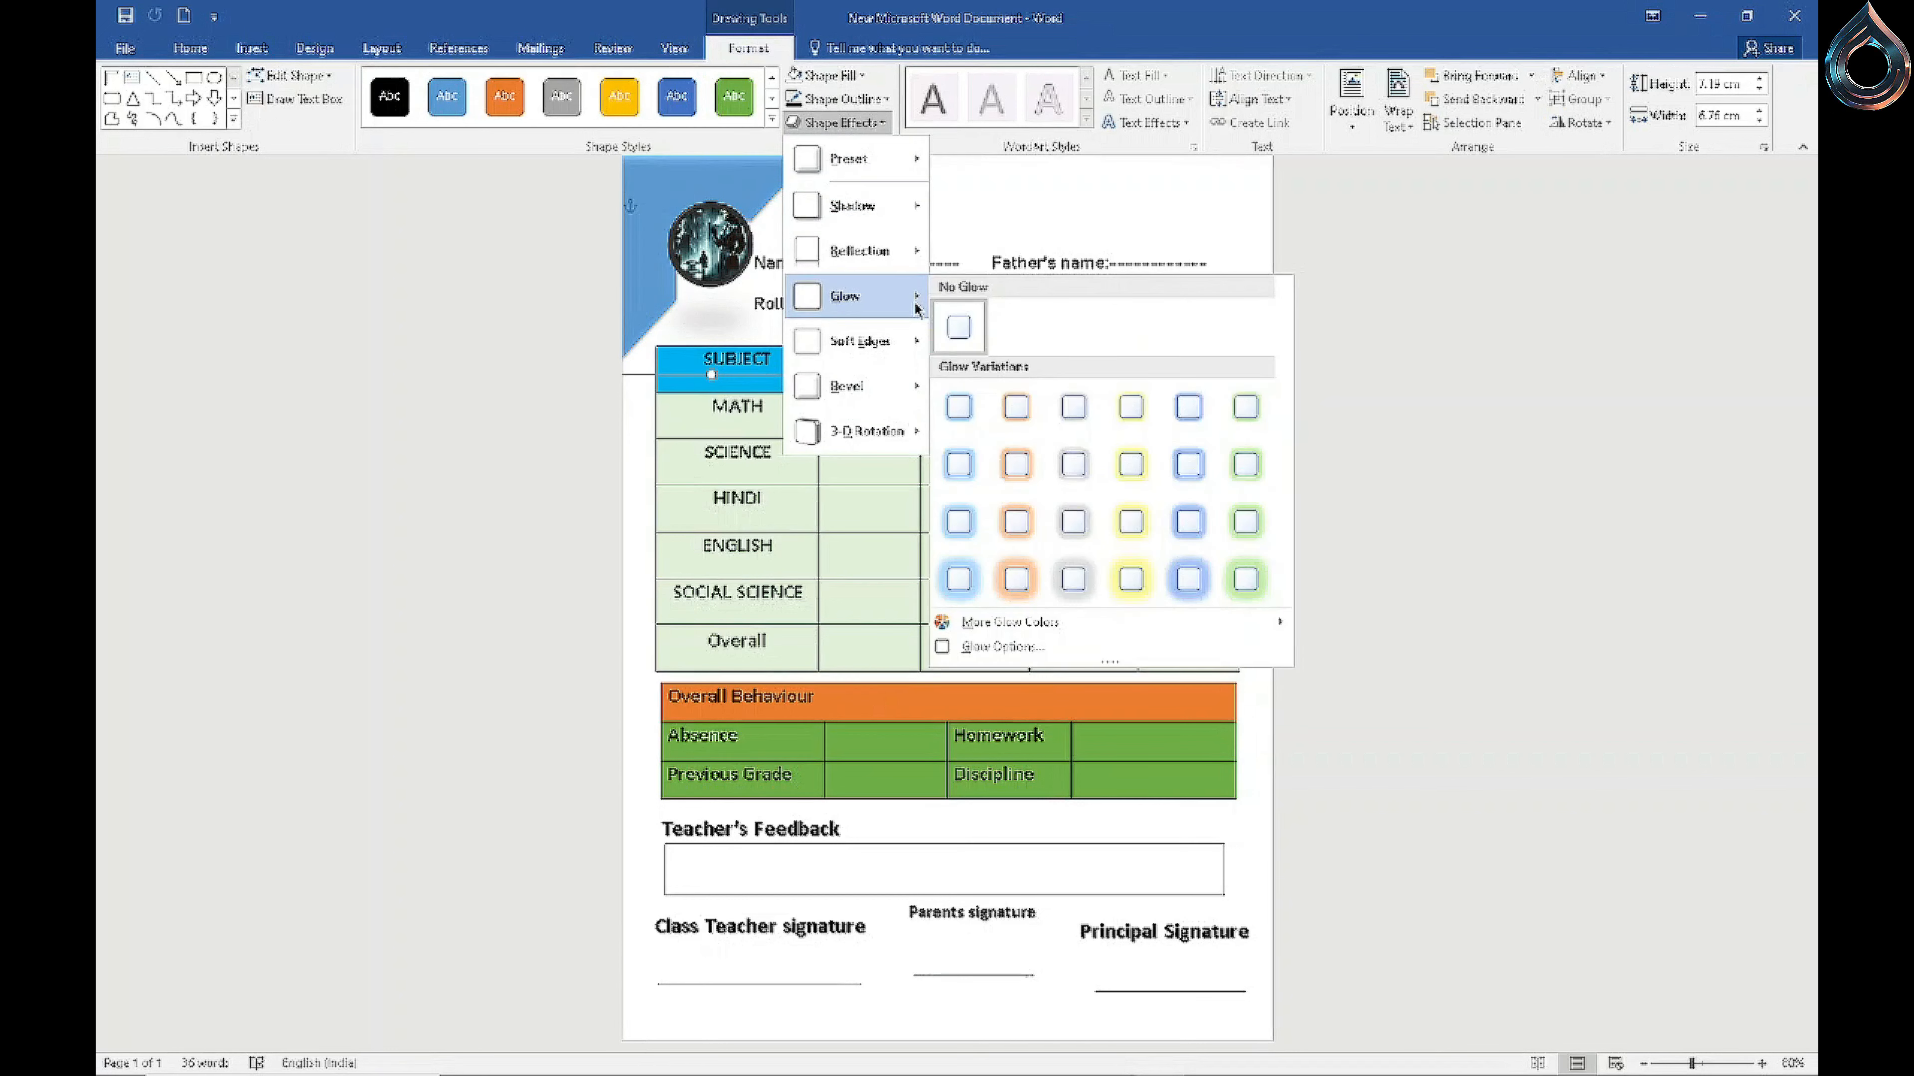
left_click(1009, 406)
left_click(999, 238)
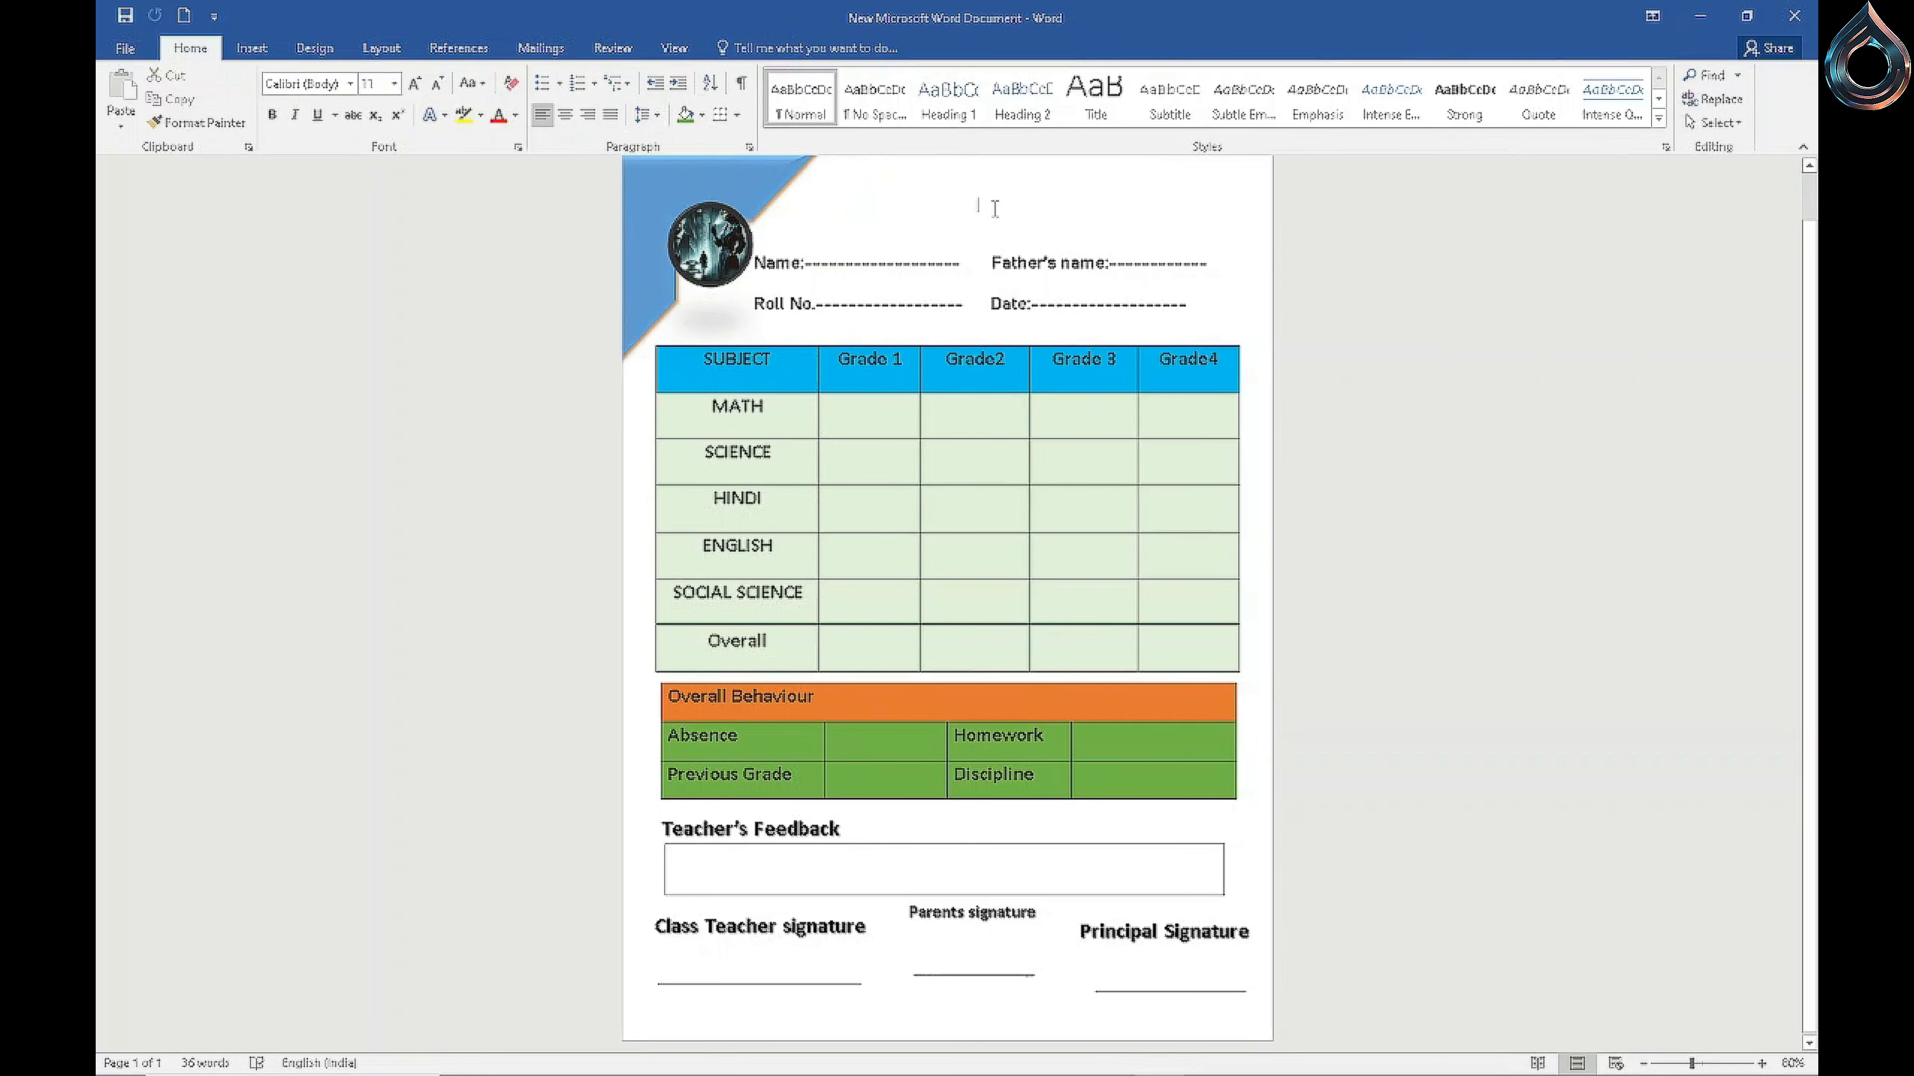
Step: Fit the half frame into the page's top-left corner and enlarge the round picture so it sits over the frame
scroll(1027, 430, "up", 1)
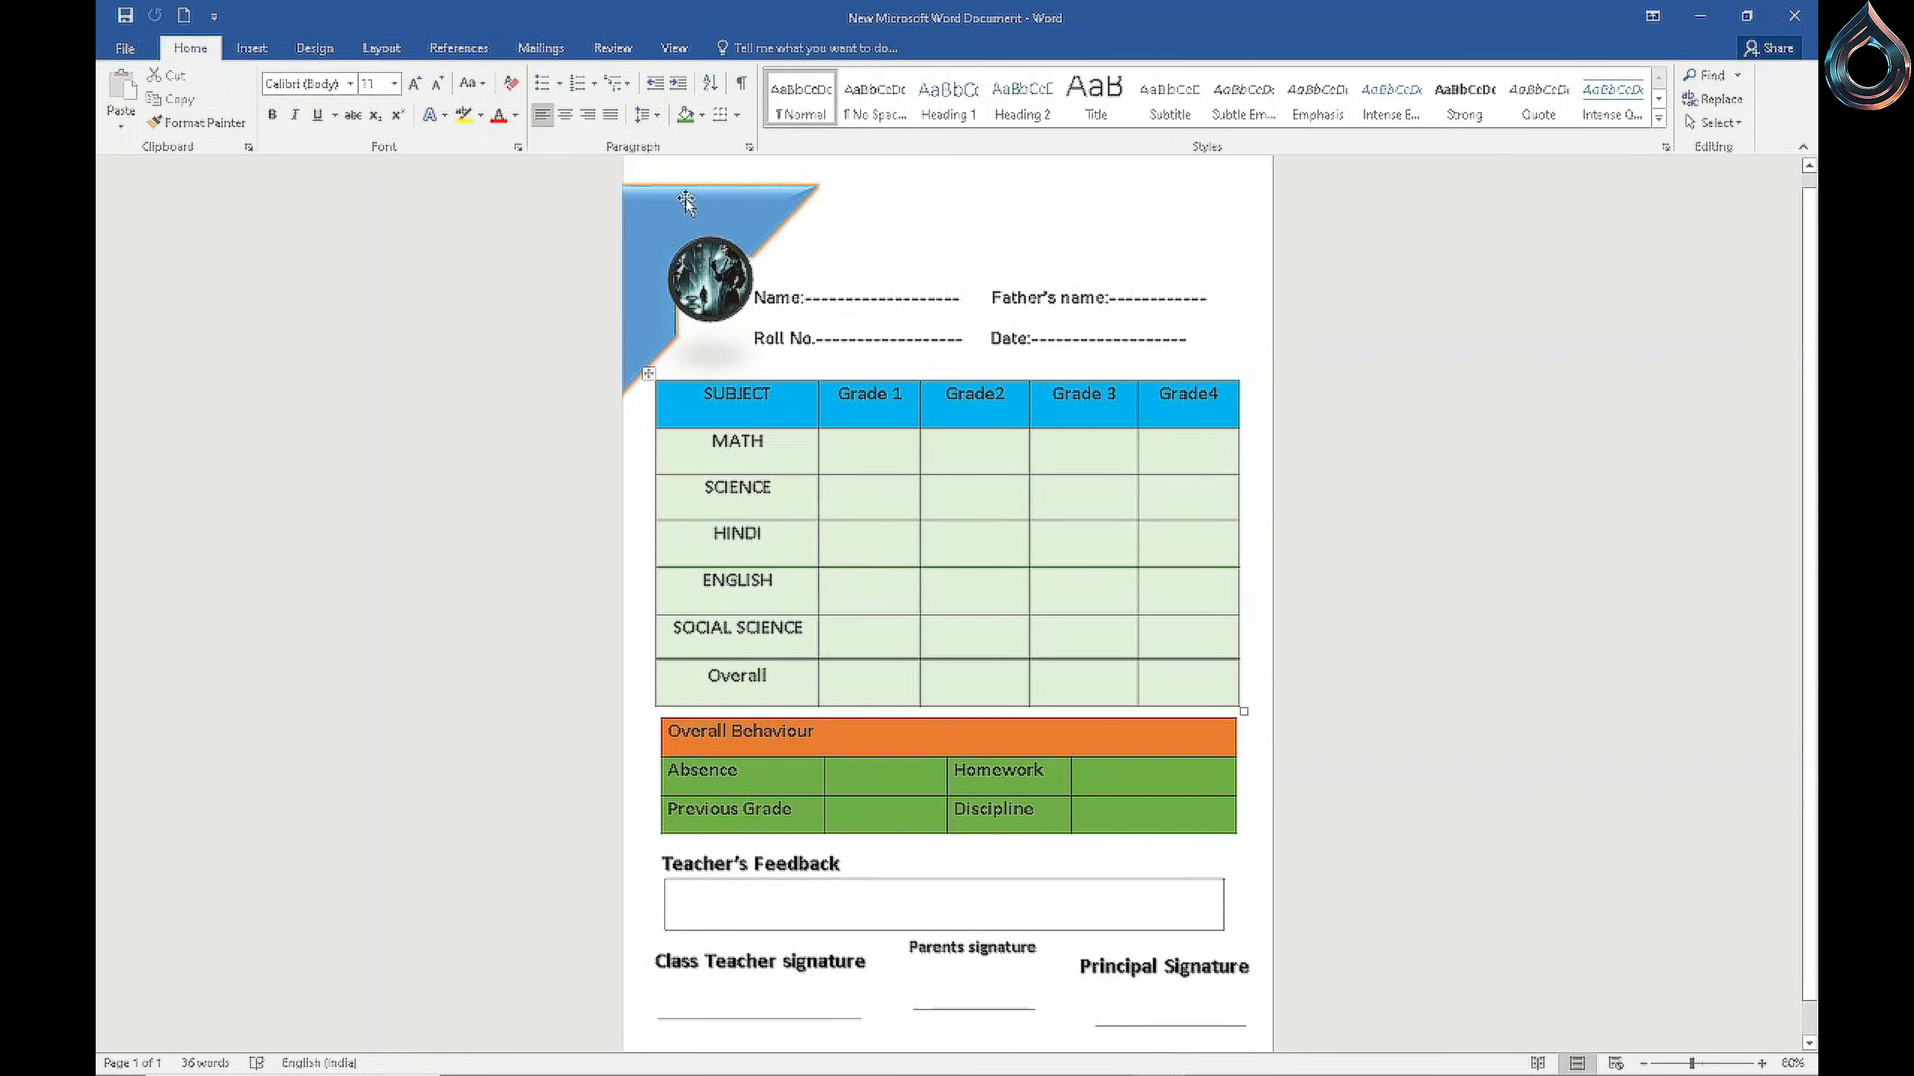
left_click_drag(693, 208, 720, 185)
mouse_move(700, 278)
left_mouse_down()
mouse_move(708, 220)
mouse_move(767, 321)
mouse_move(723, 281)
mouse_move(784, 329)
mouse_move(745, 268)
left_mouse_up()
left_click(815, 263)
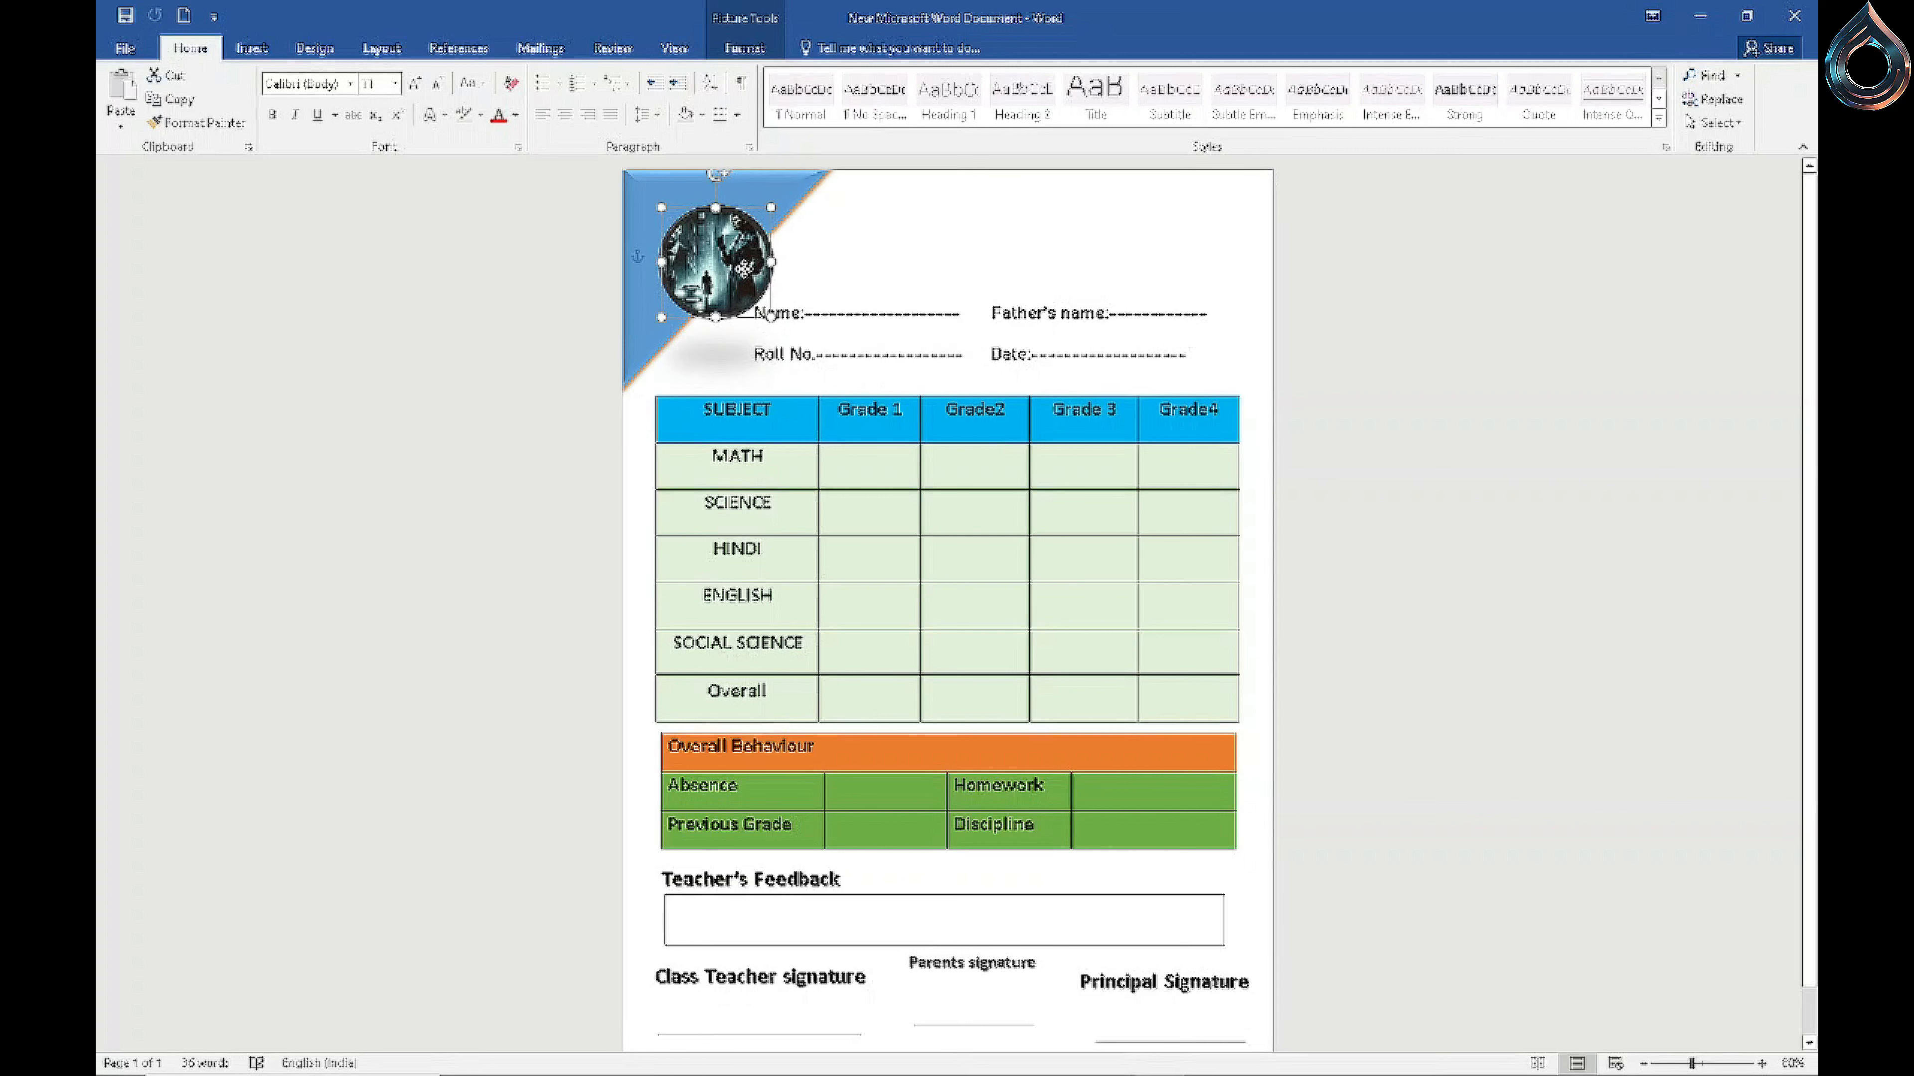
left_click(834, 272)
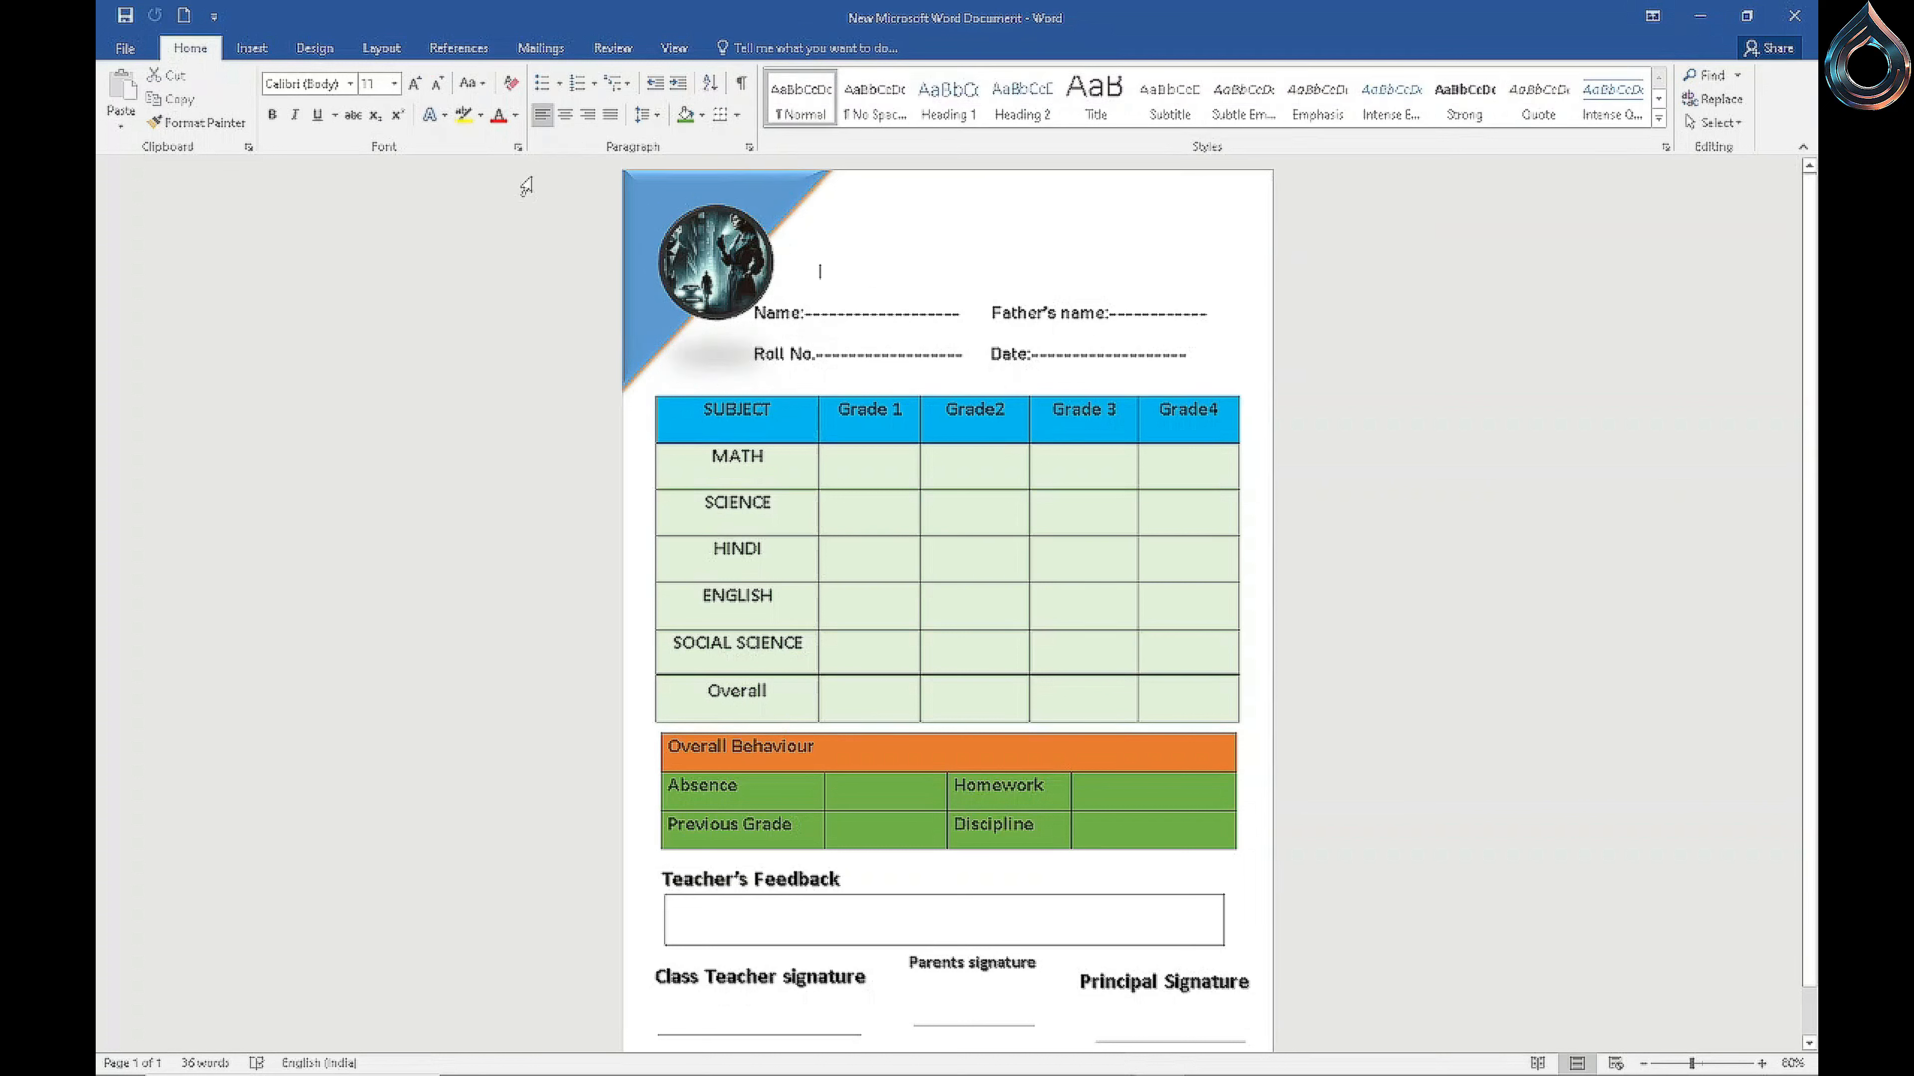
left_click(314, 47)
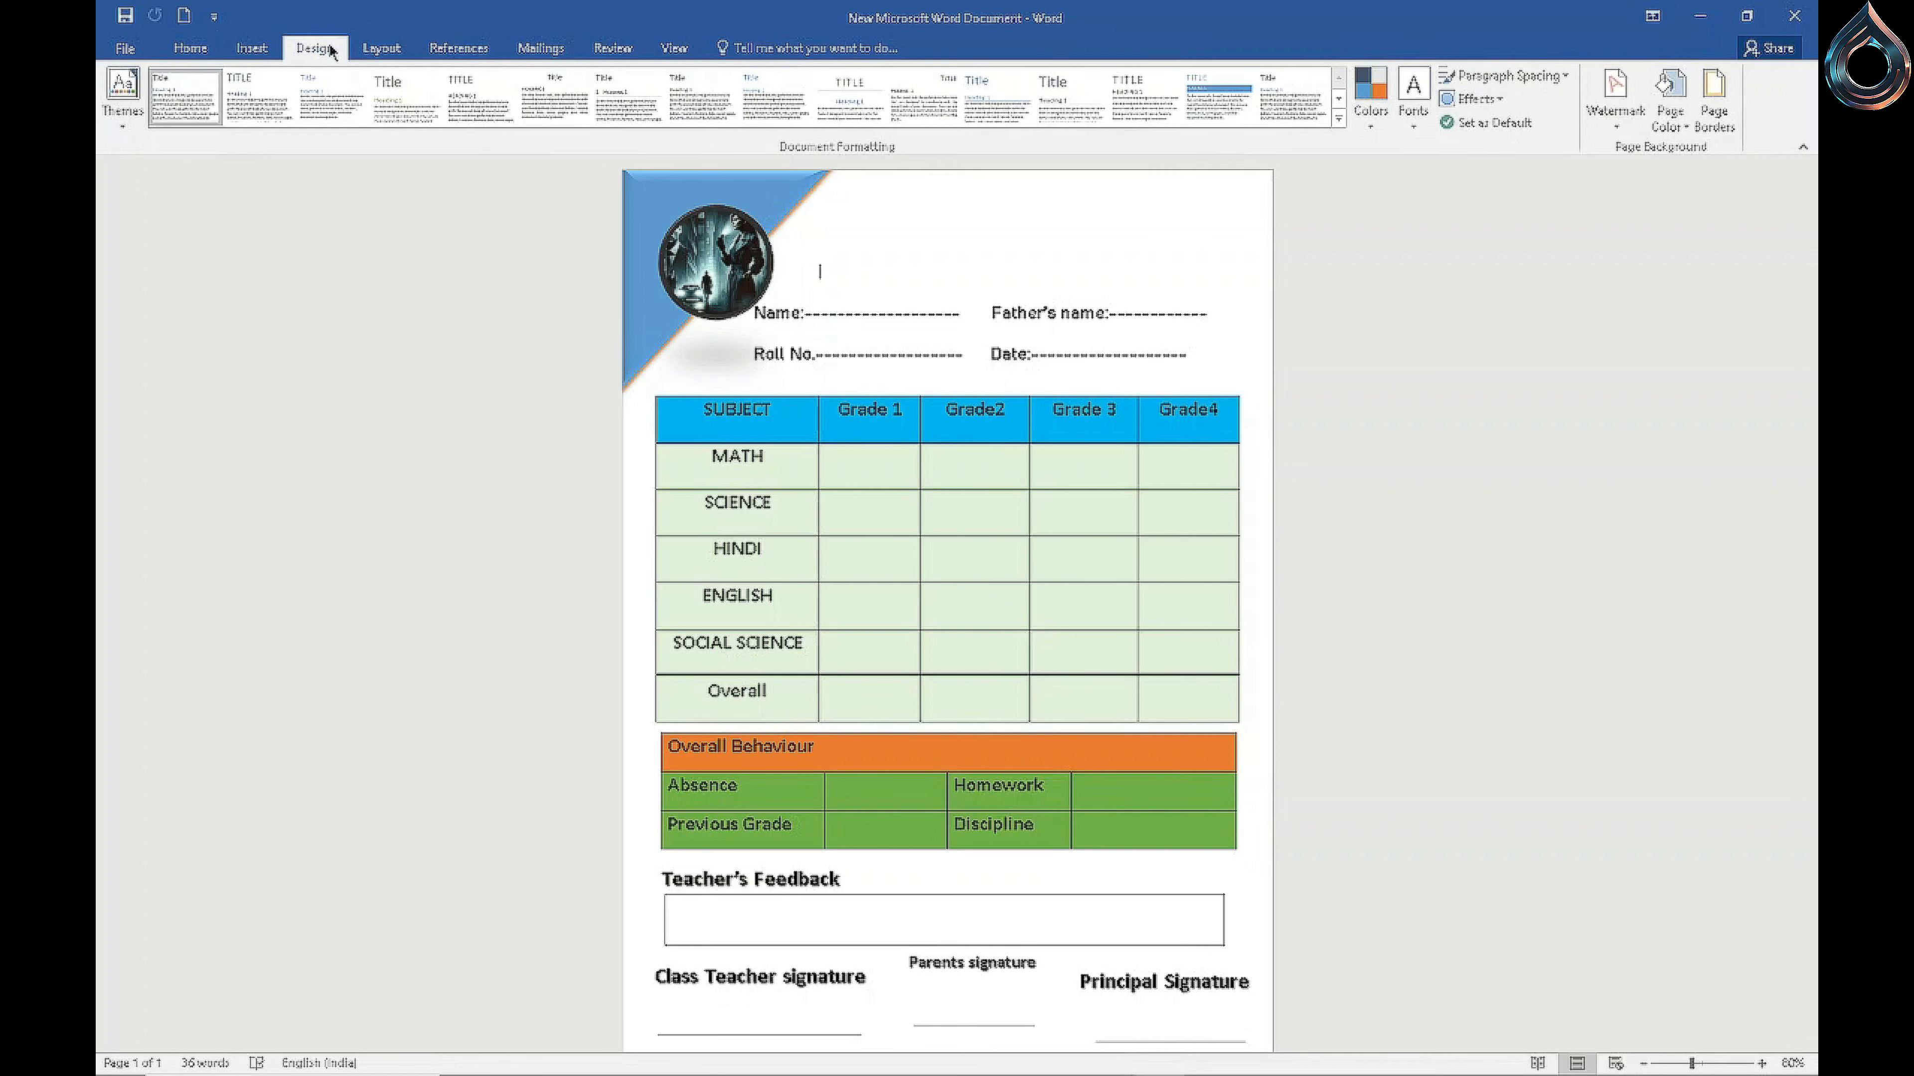
left_click(252, 48)
left_click(405, 114)
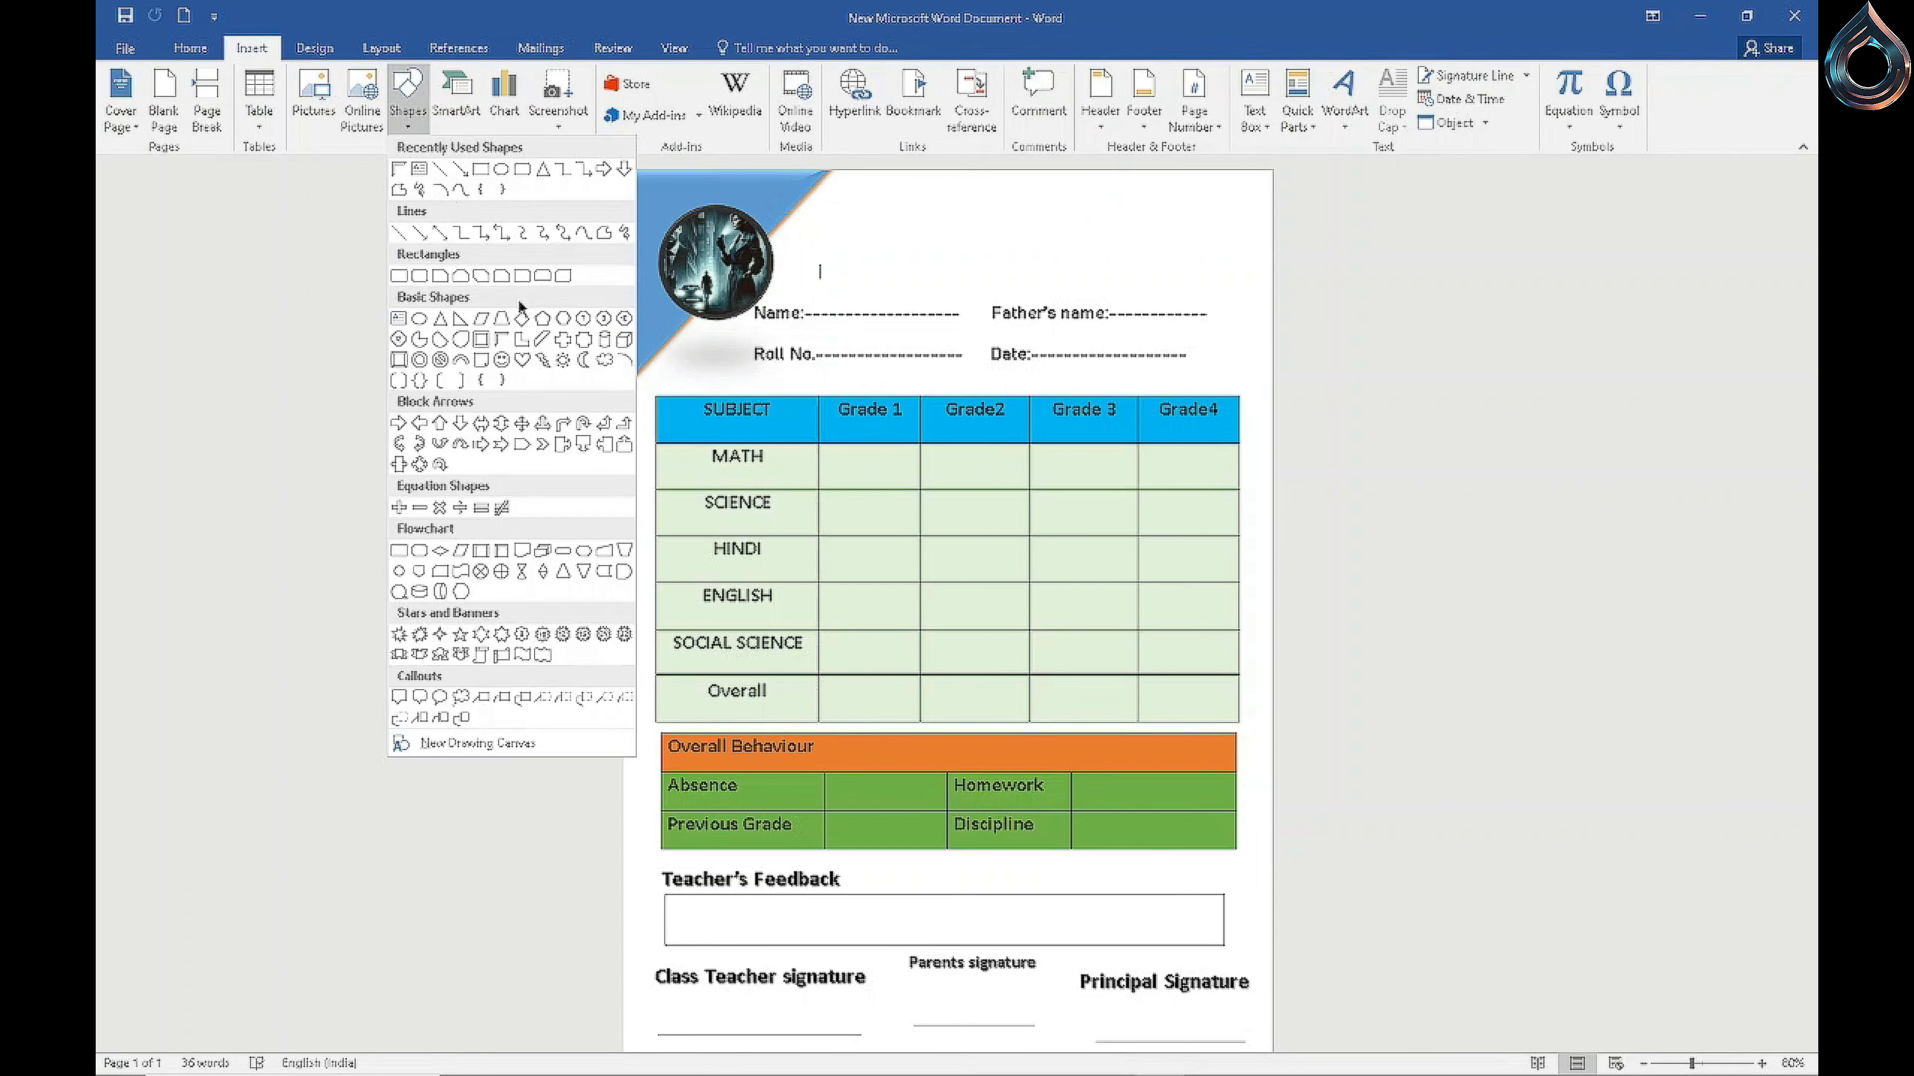
left_click(548, 343)
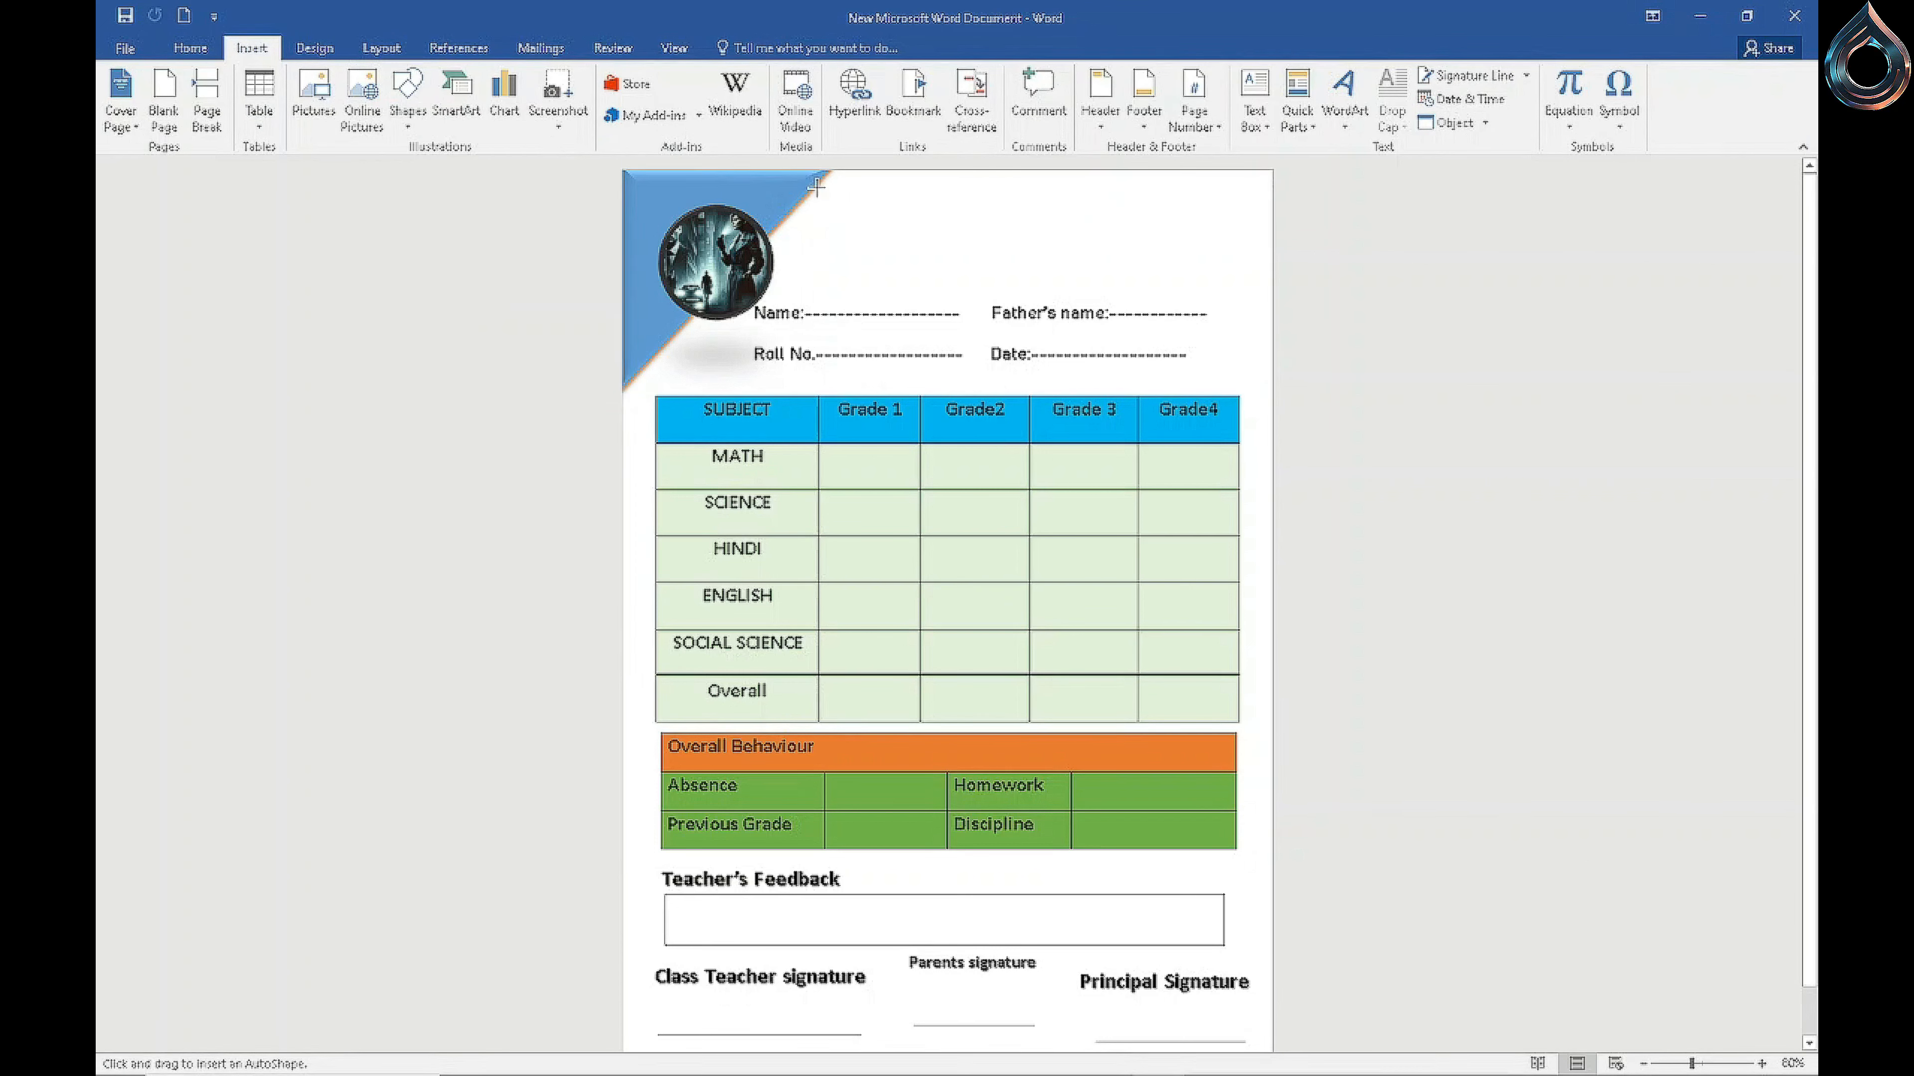
left_click_drag(804, 181, 940, 231)
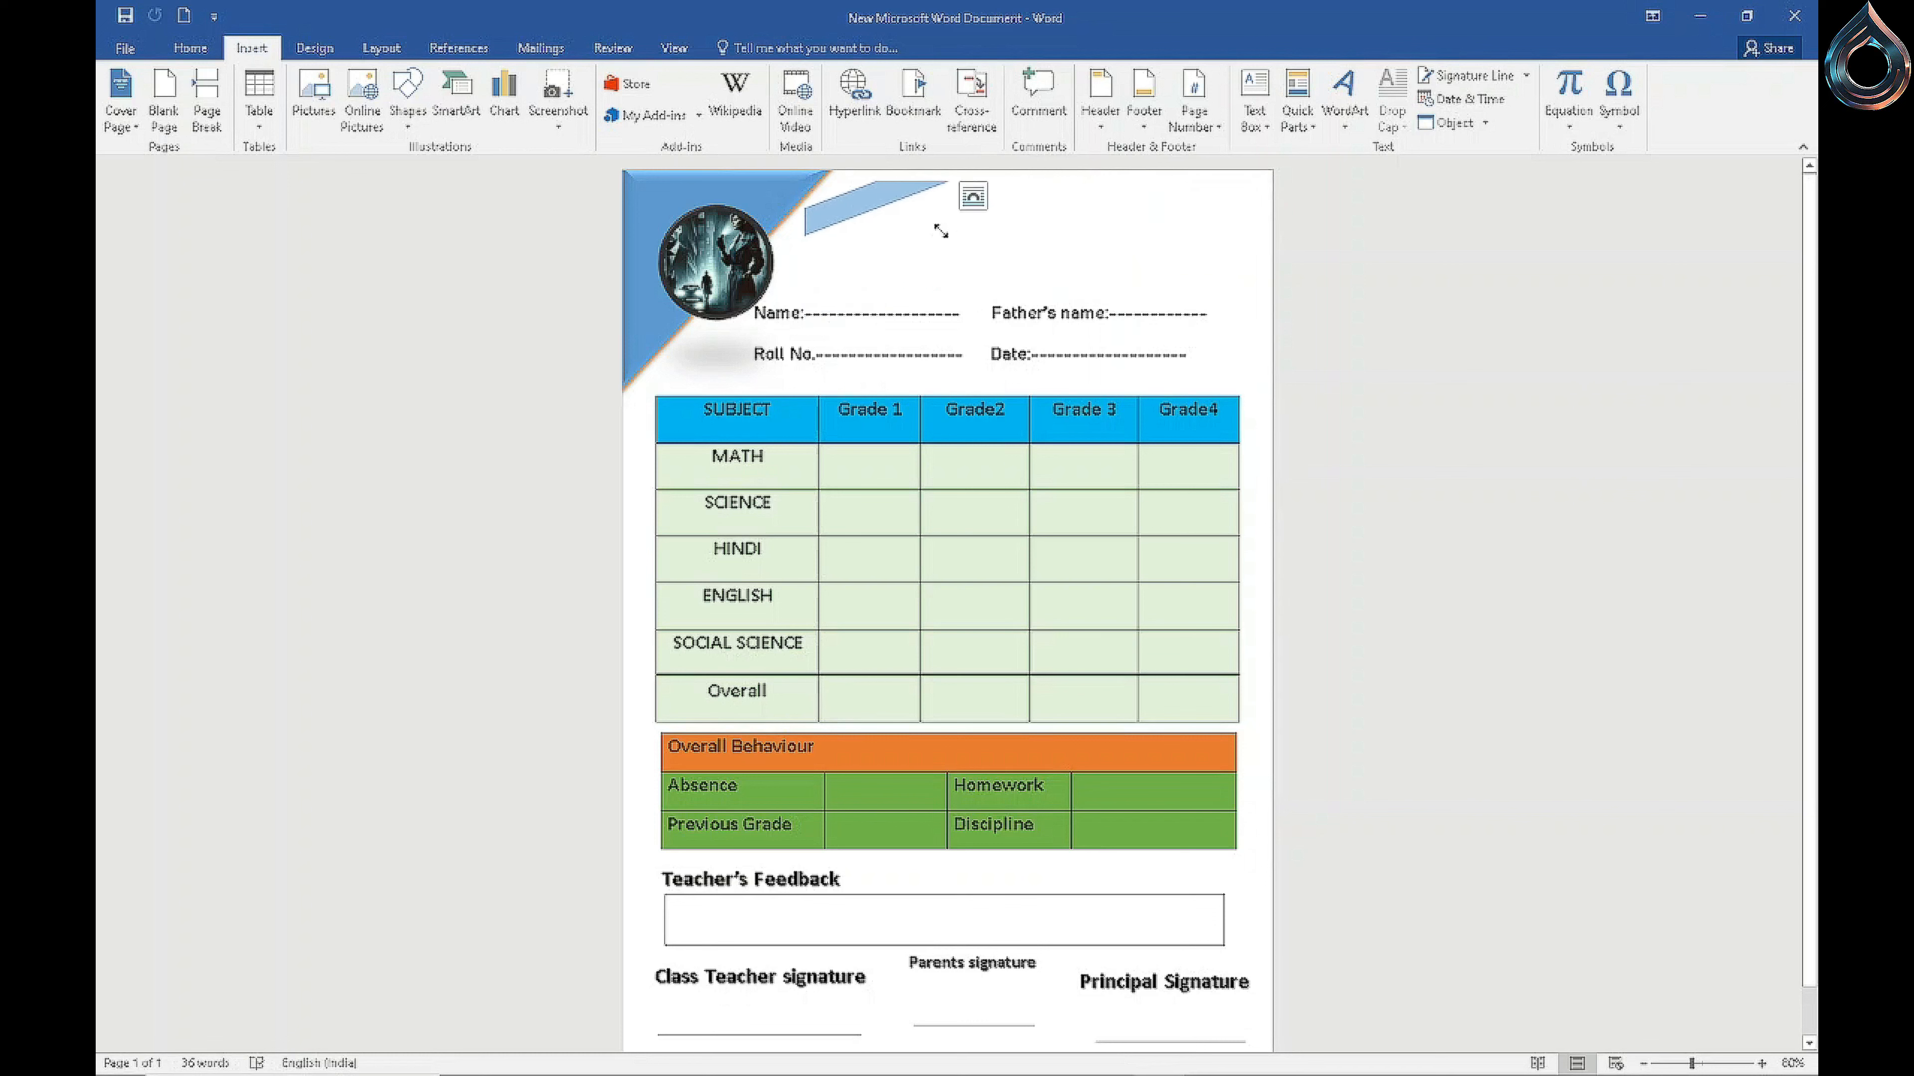
key("Delete")
left_click(252, 48)
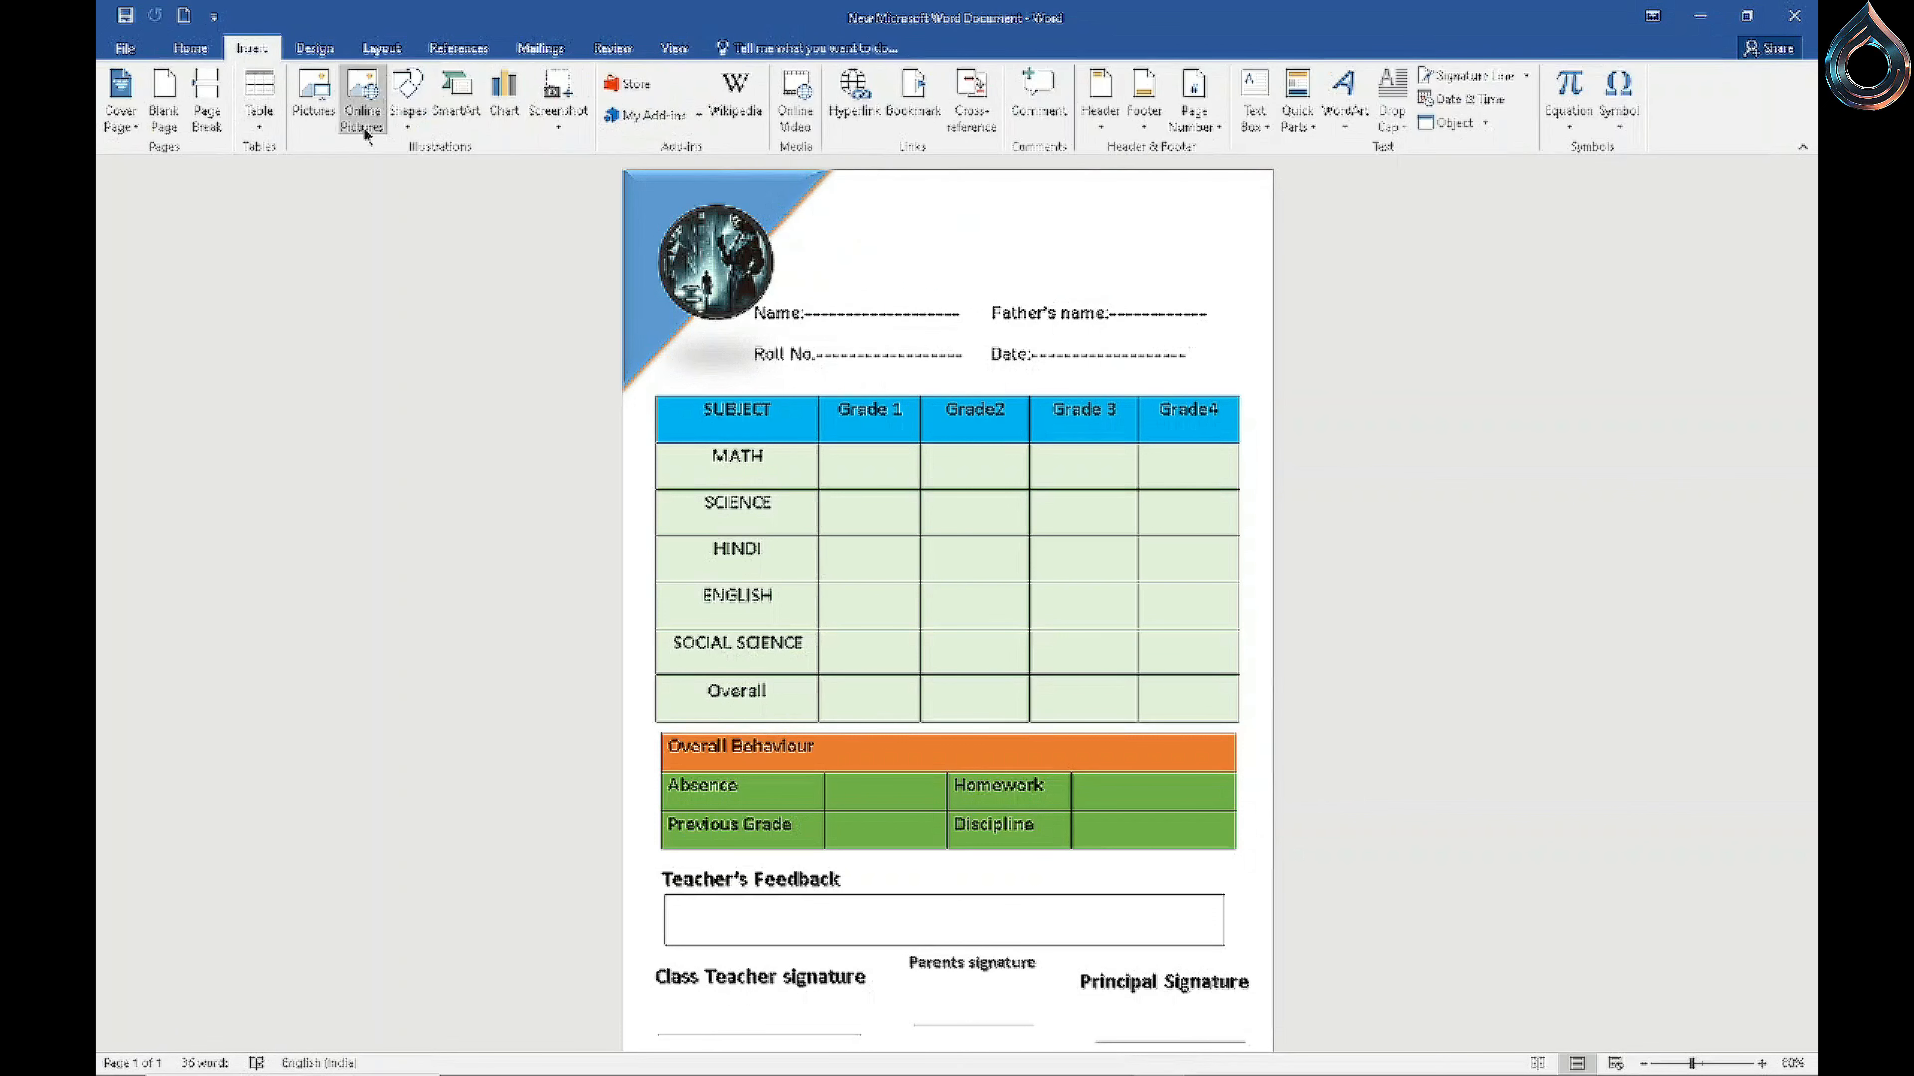
left_click(410, 113)
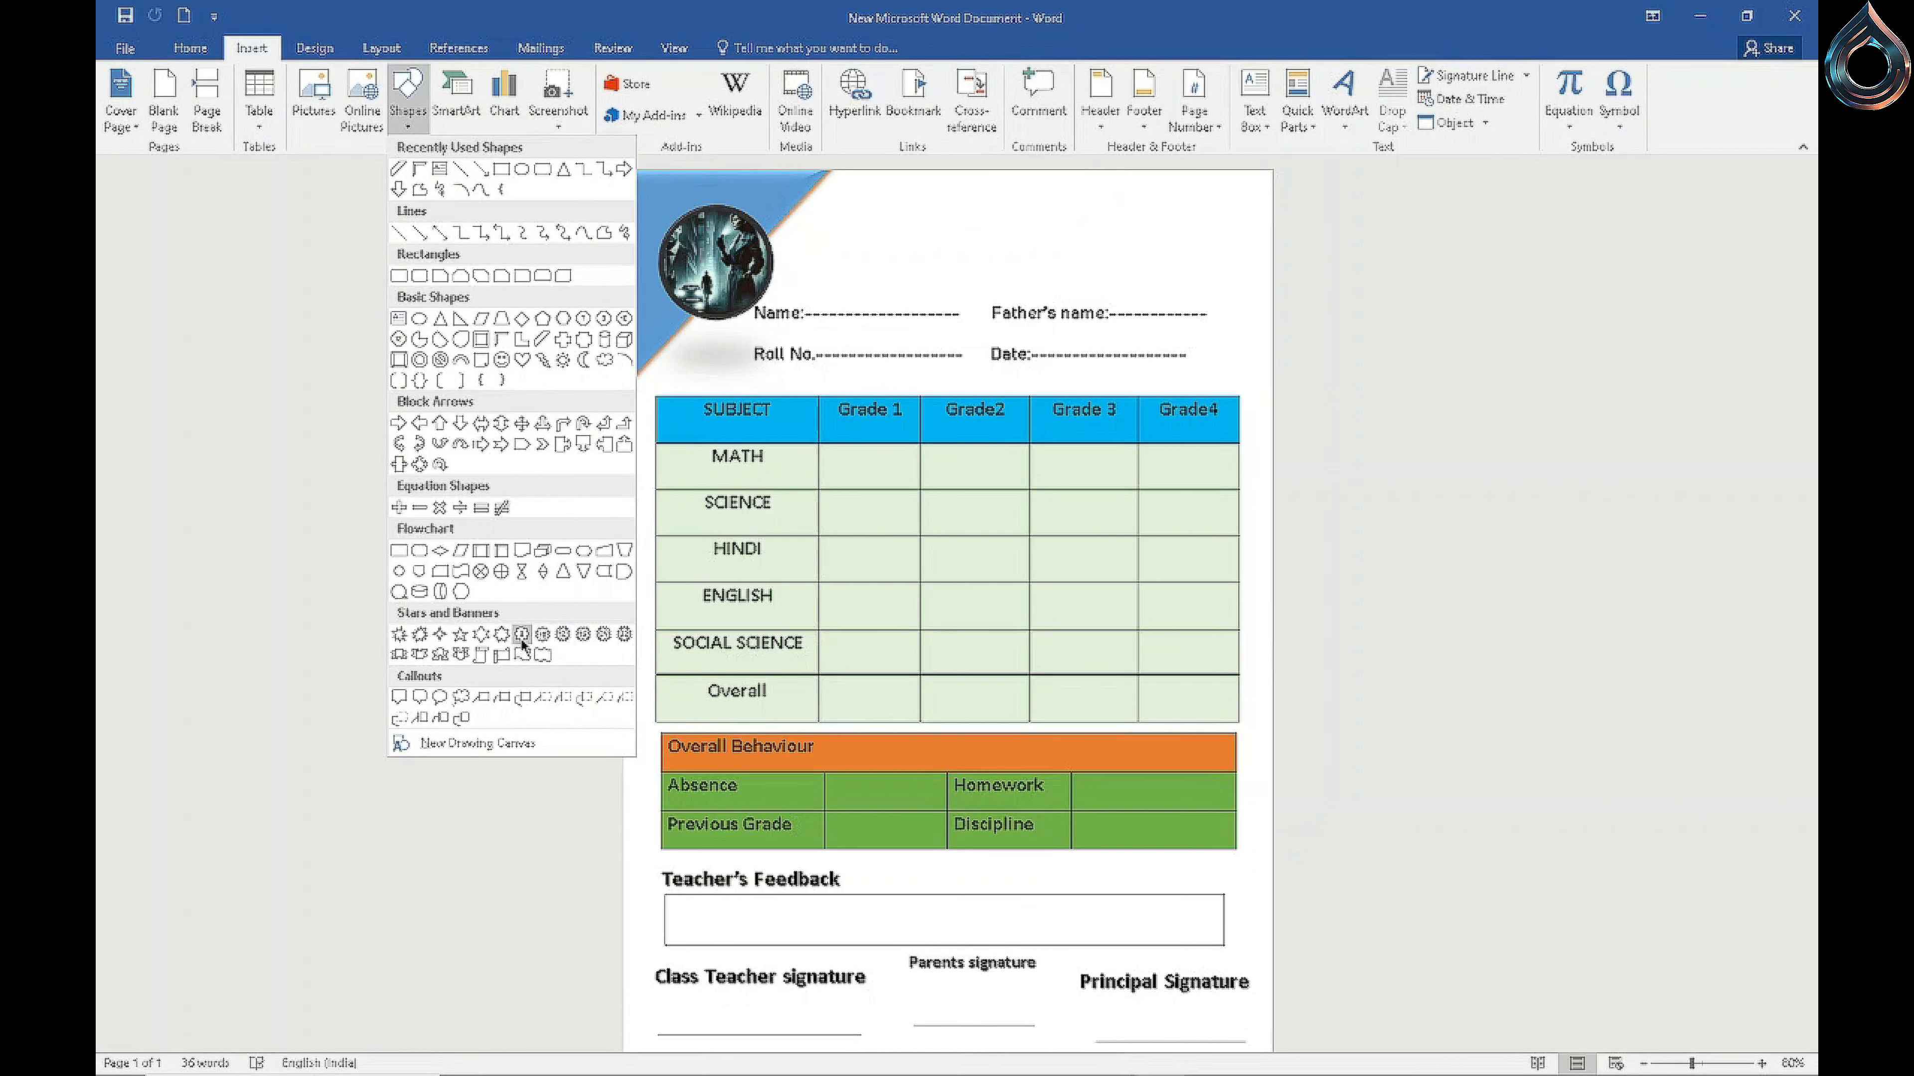
left_click(271, 339)
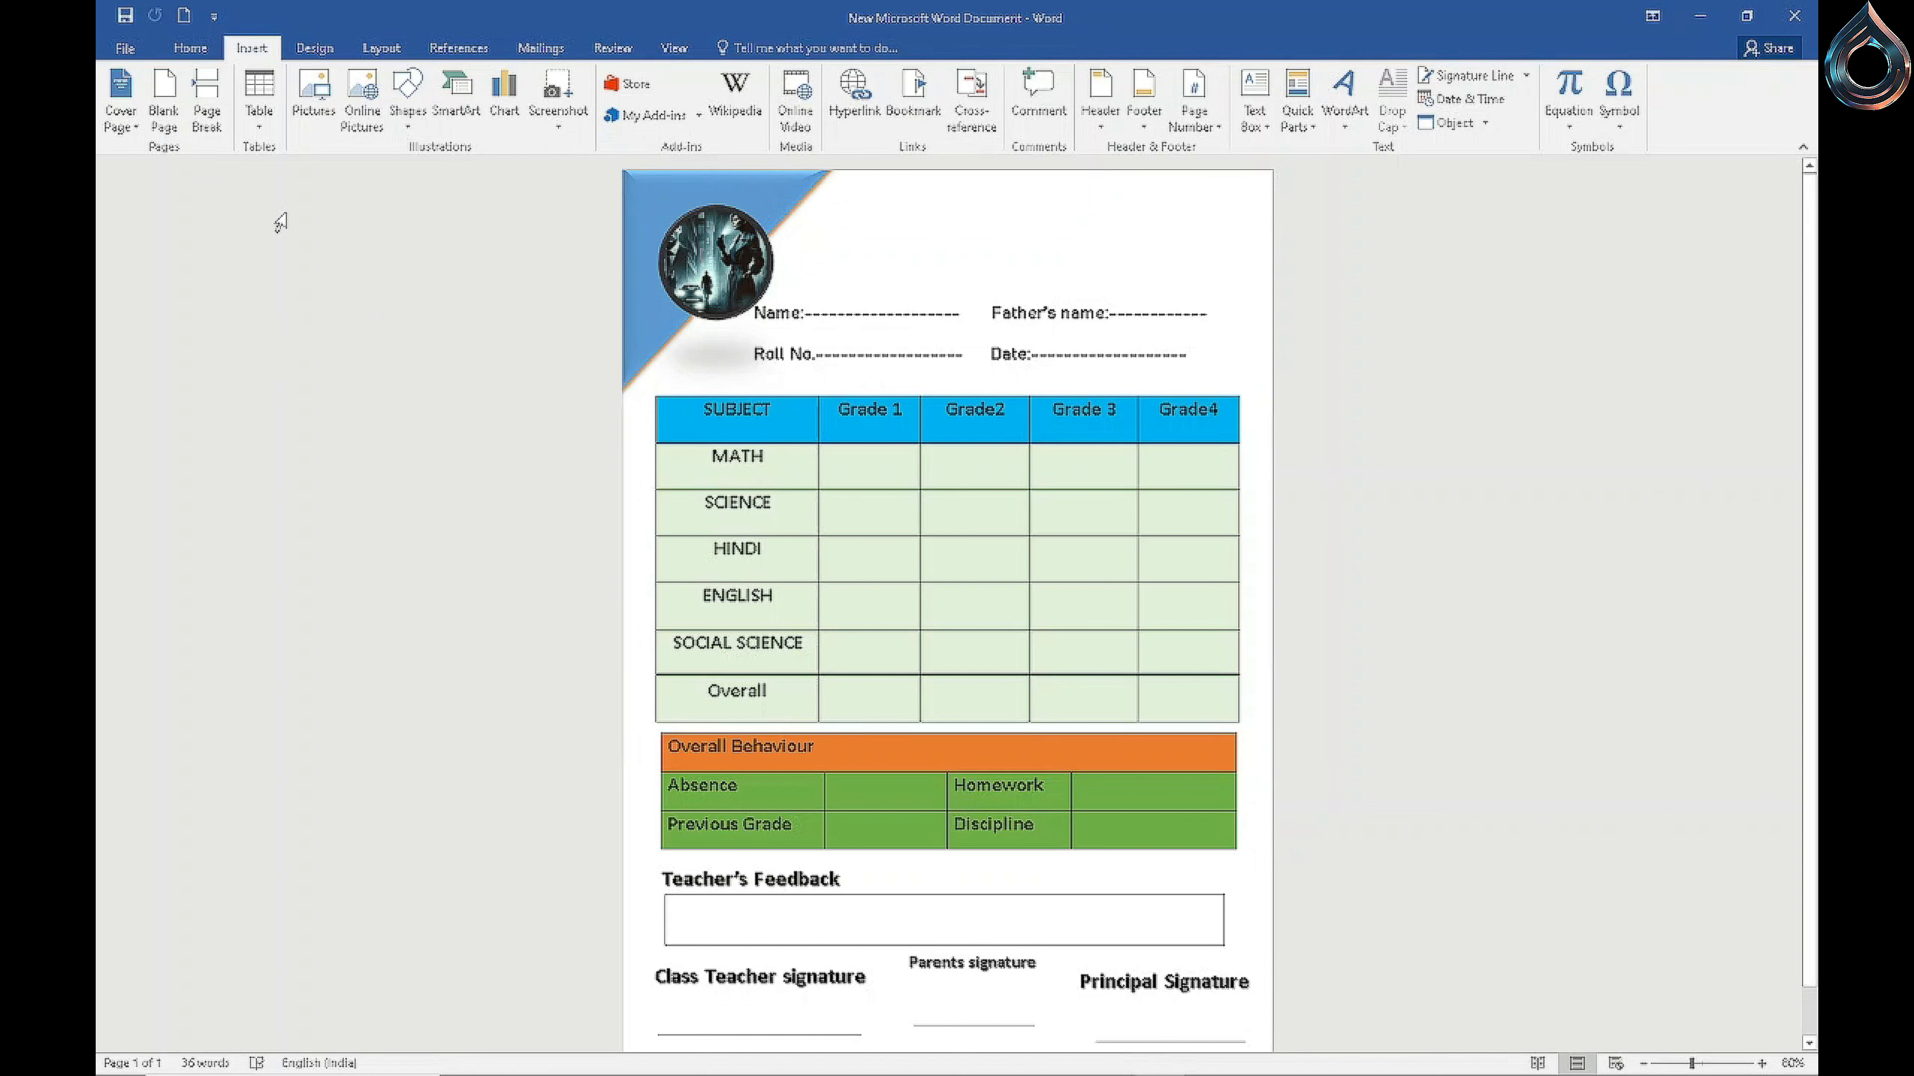
Step: Export the report card as a PDF named "New Microsoft Word Document" and look over the published page
left_click(100, 31)
left_click(194, 264)
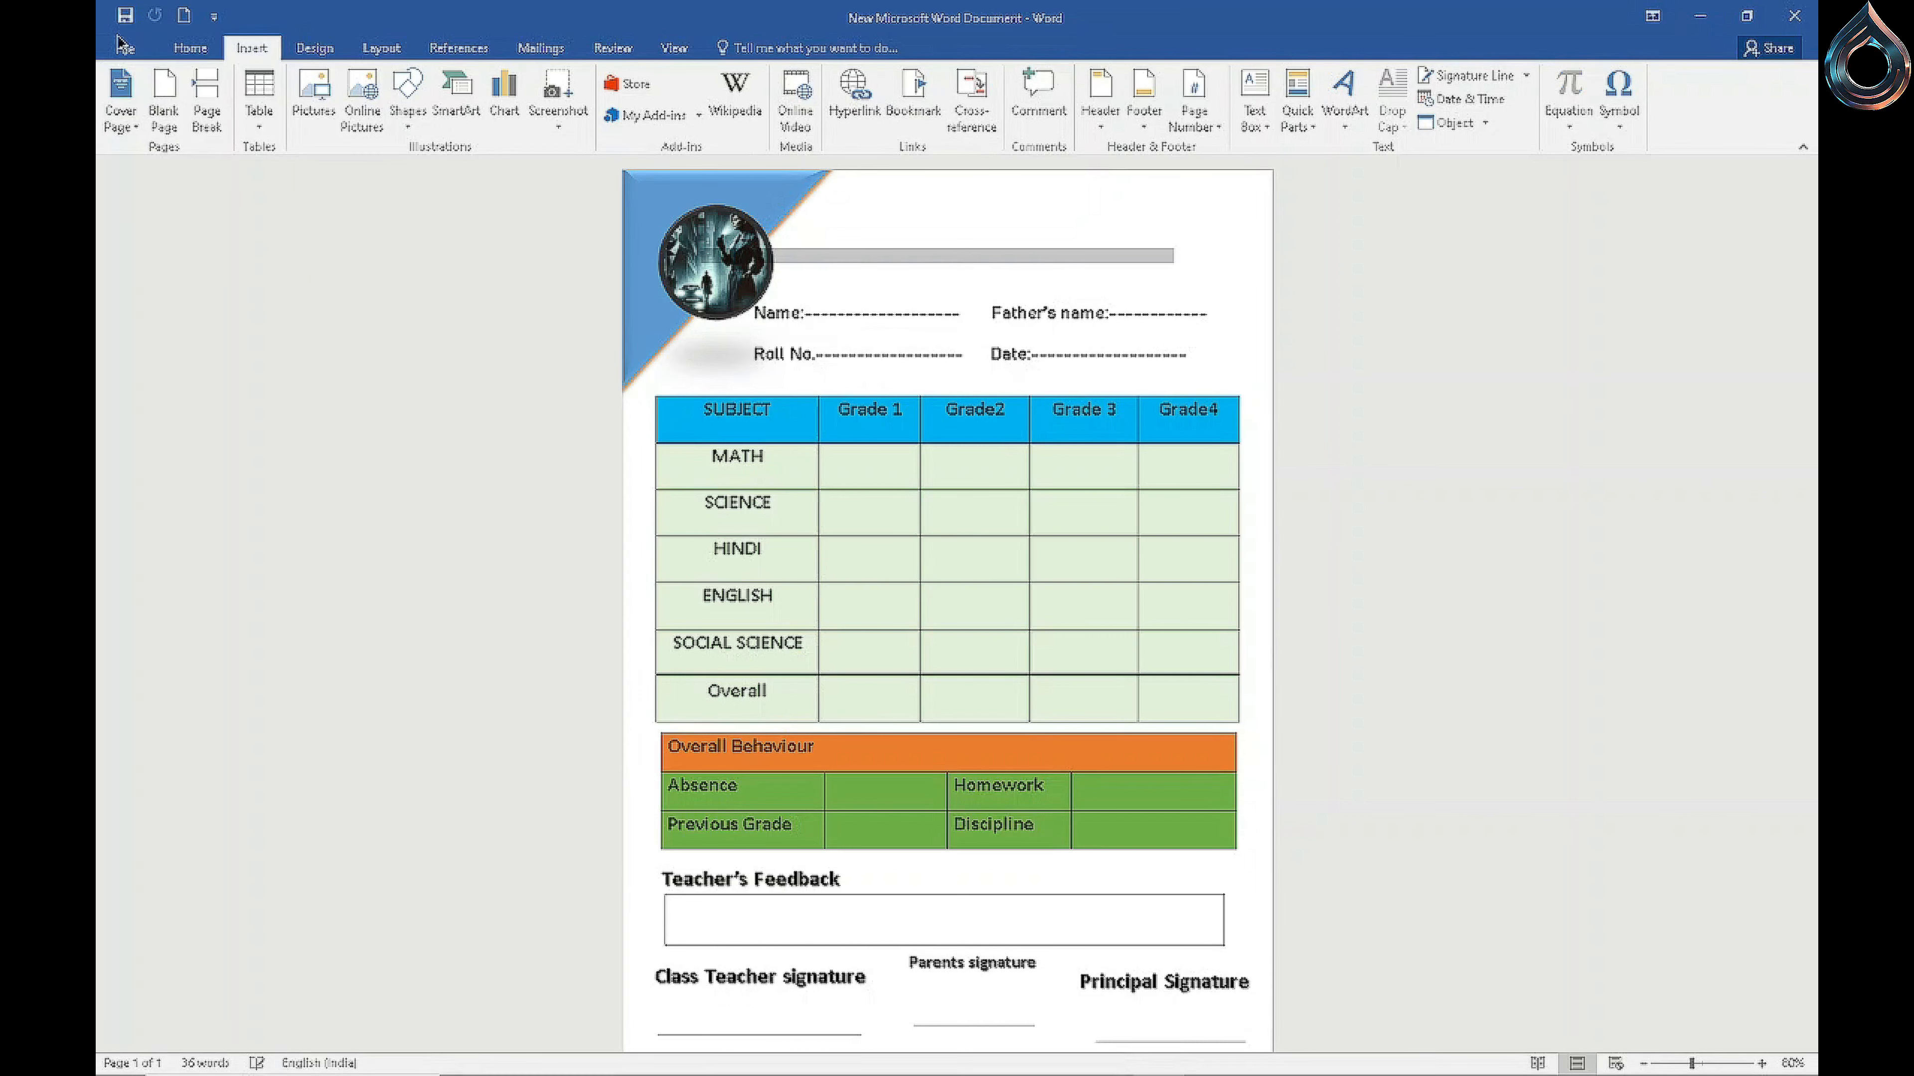
left_click(124, 48)
left_click(158, 354)
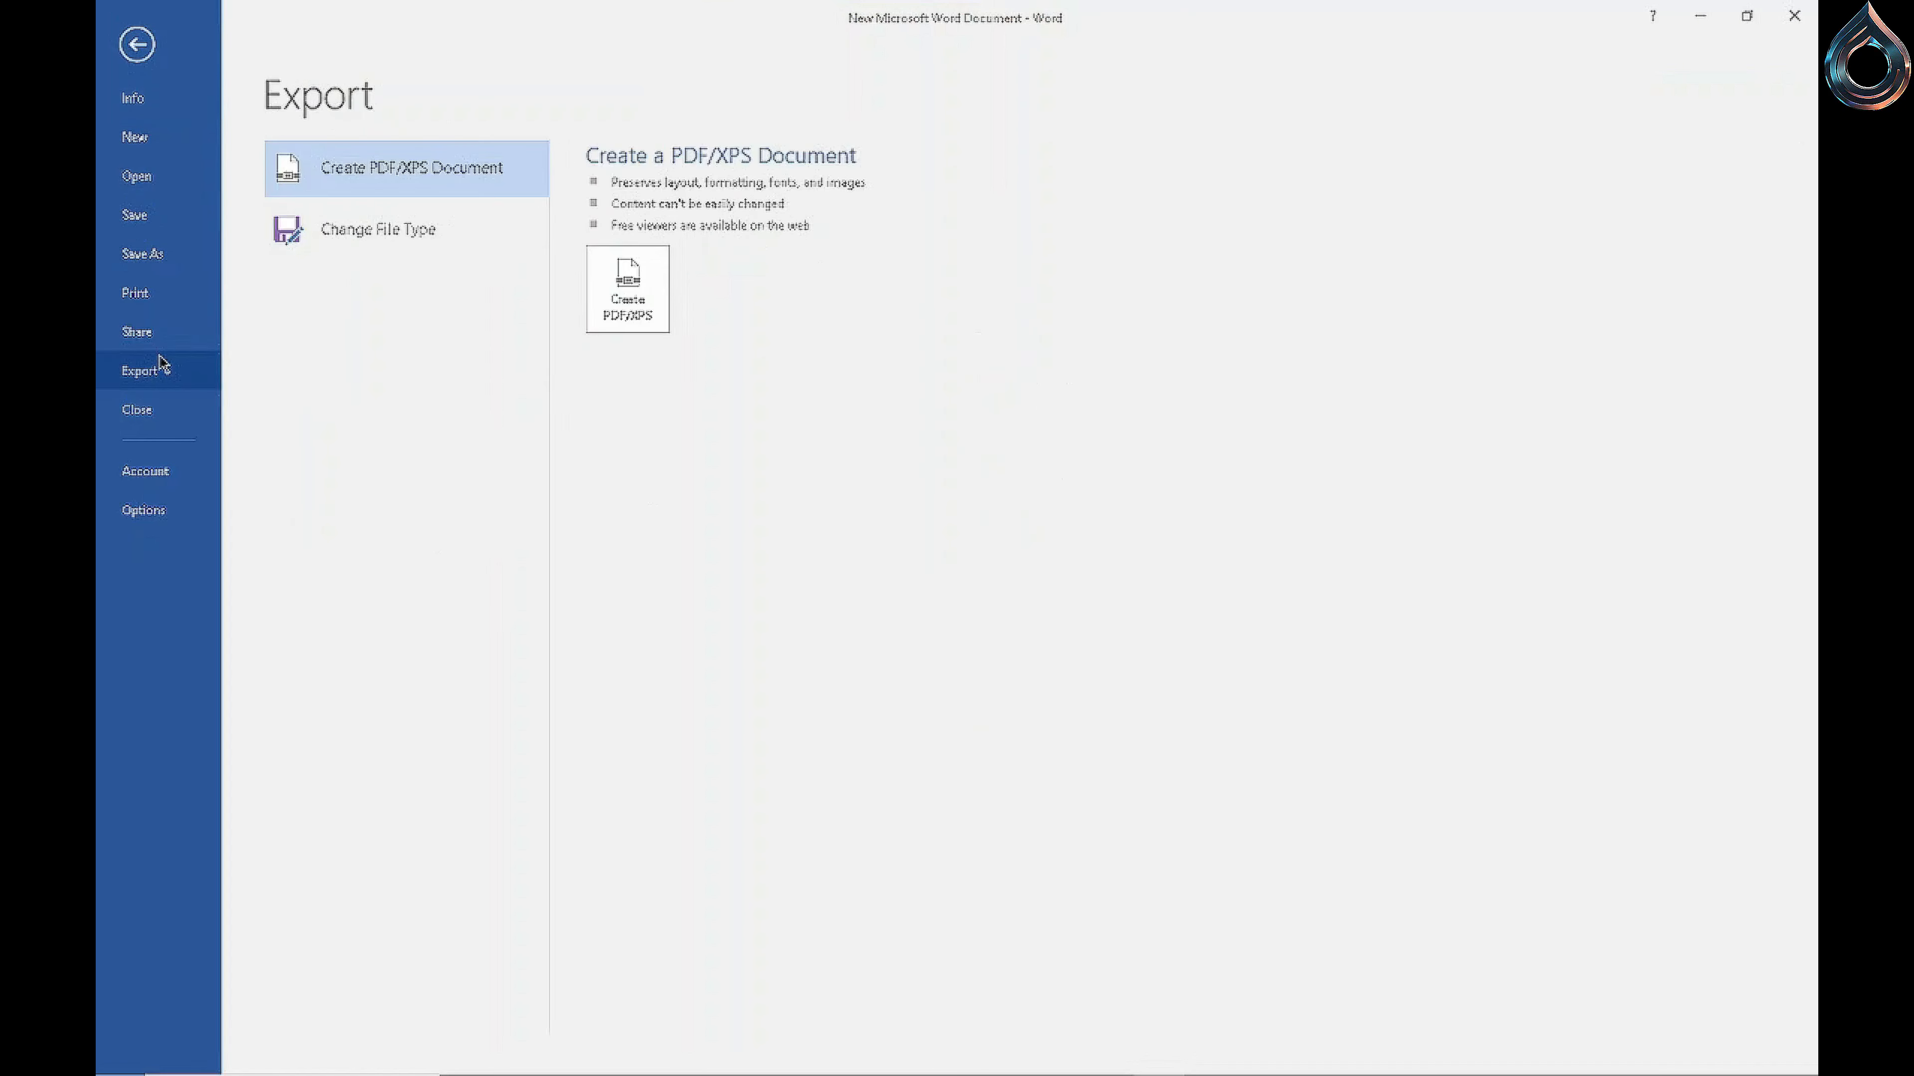
key("Escape")
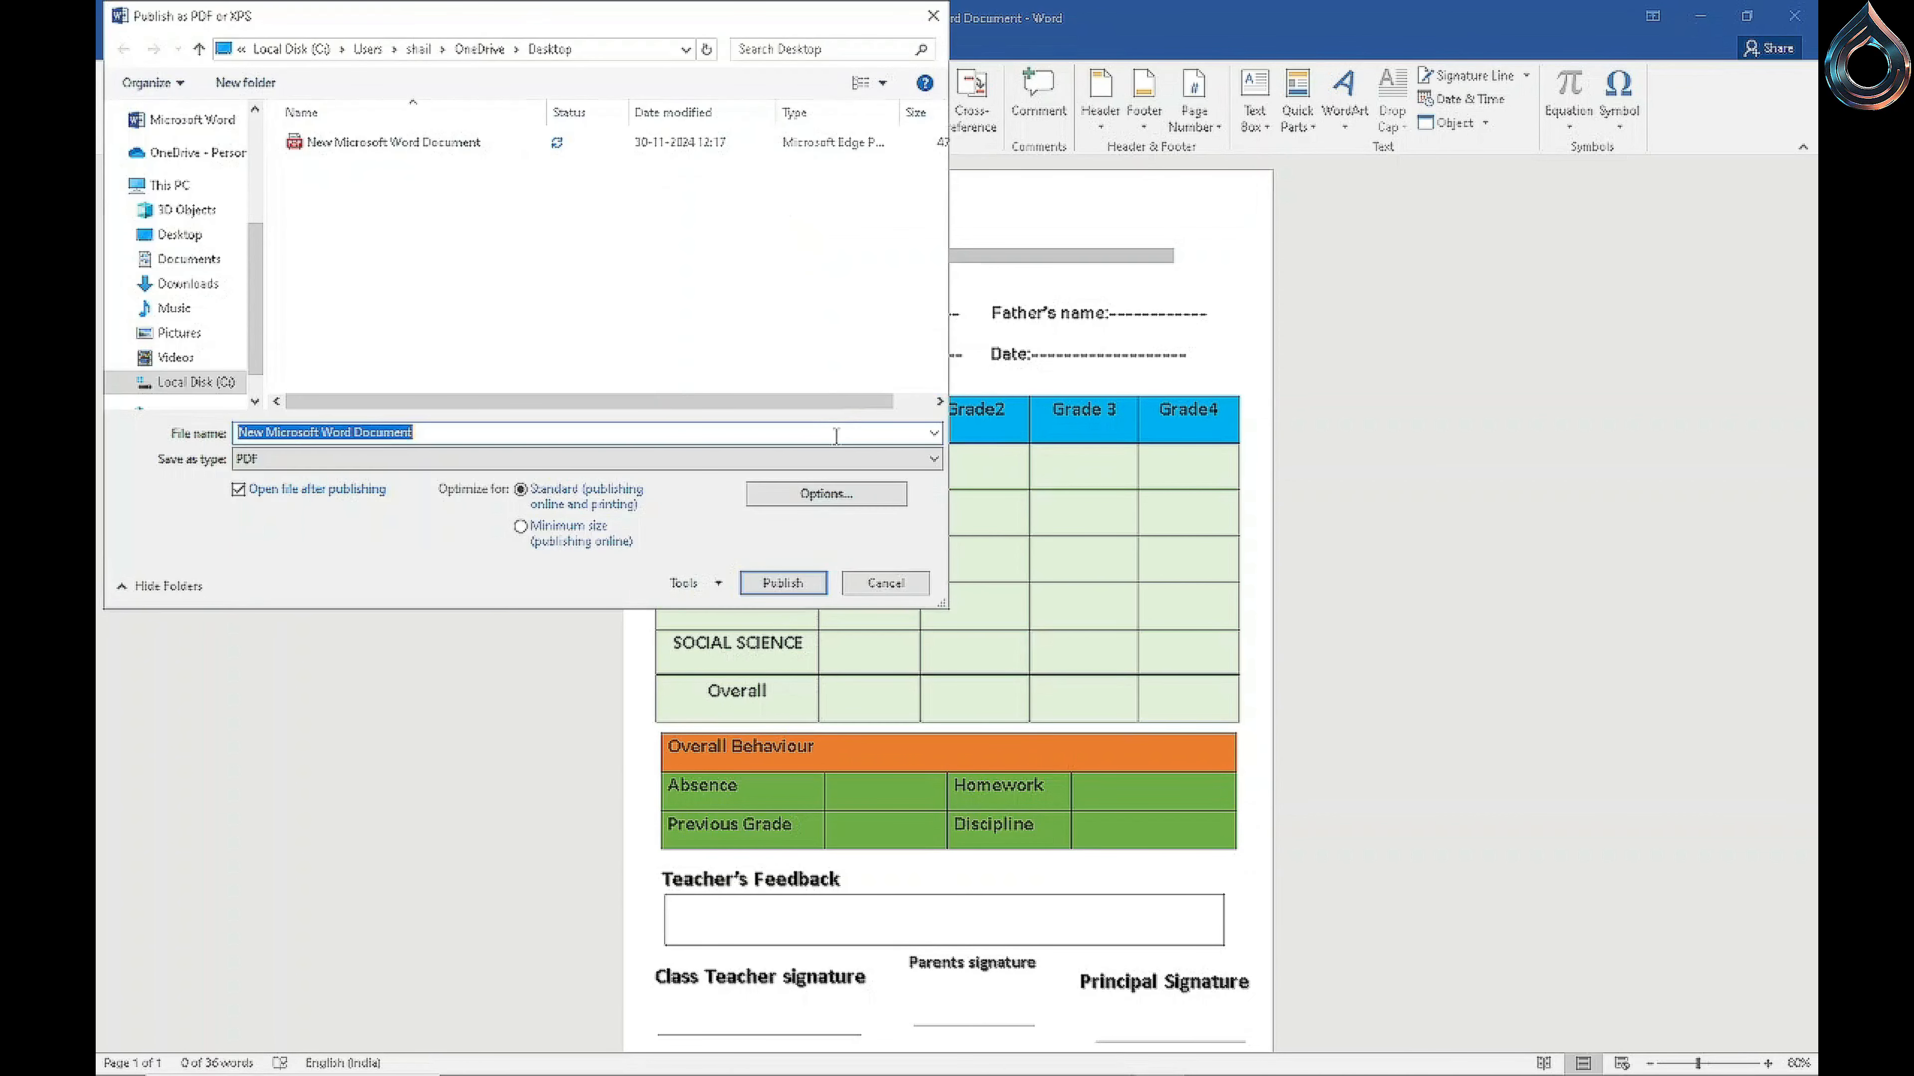
left_click(783, 581)
left_click(1005, 550)
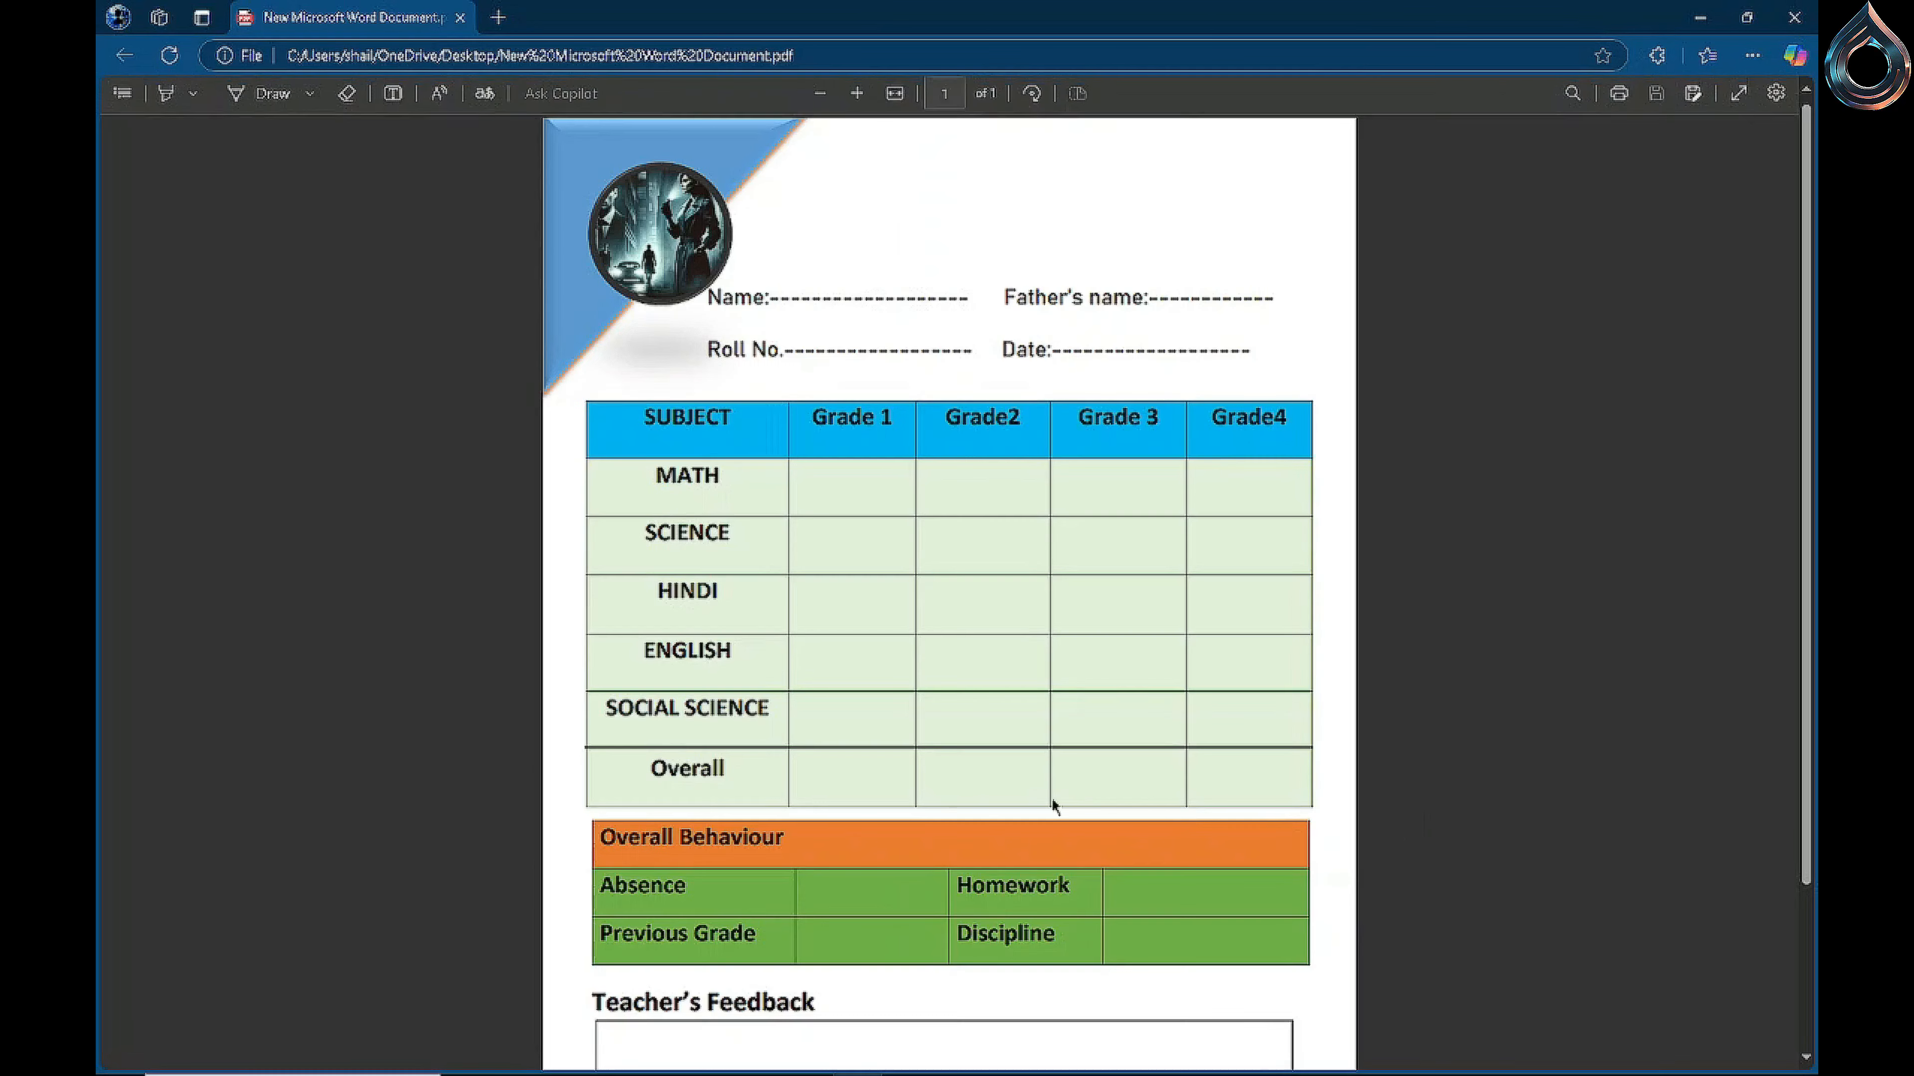
scroll(1203, 587, "down", 3)
scroll(1203, 586, "up", 3)
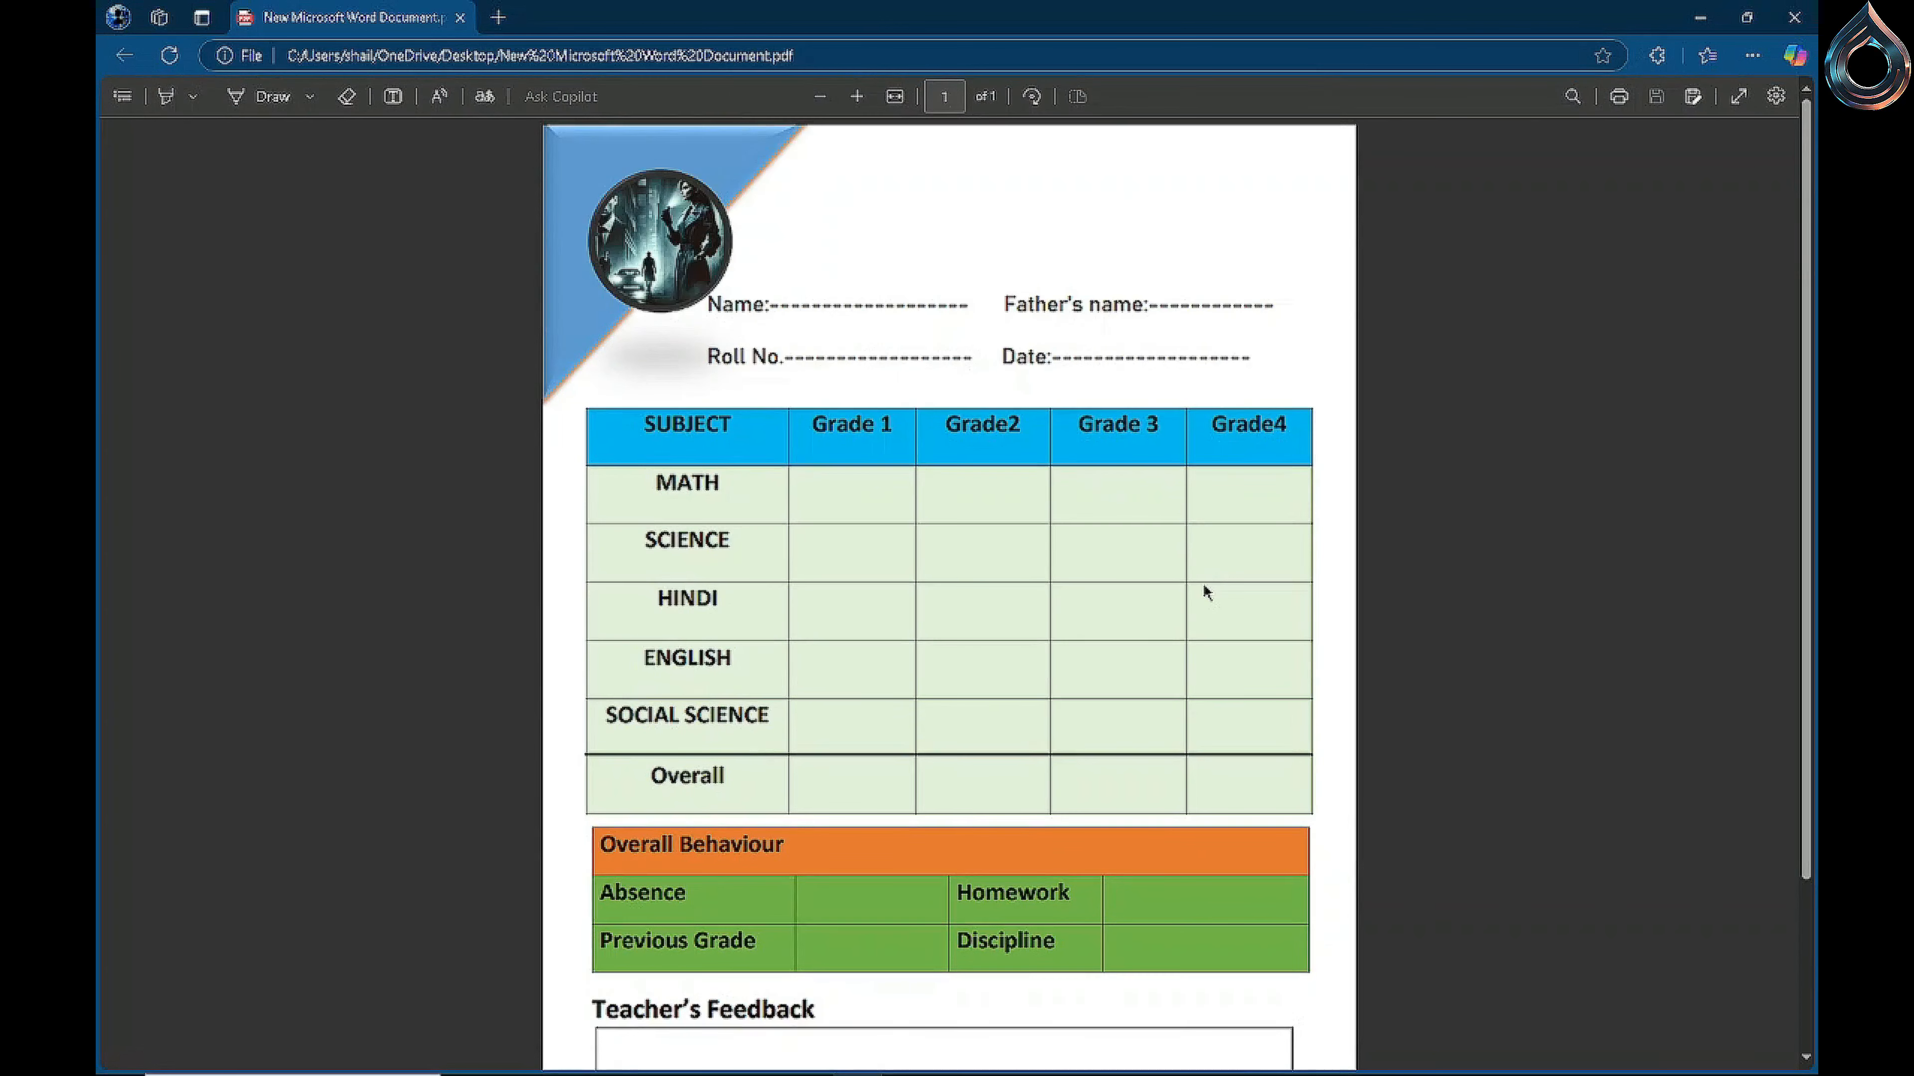
scroll(1203, 587, "down", 1)
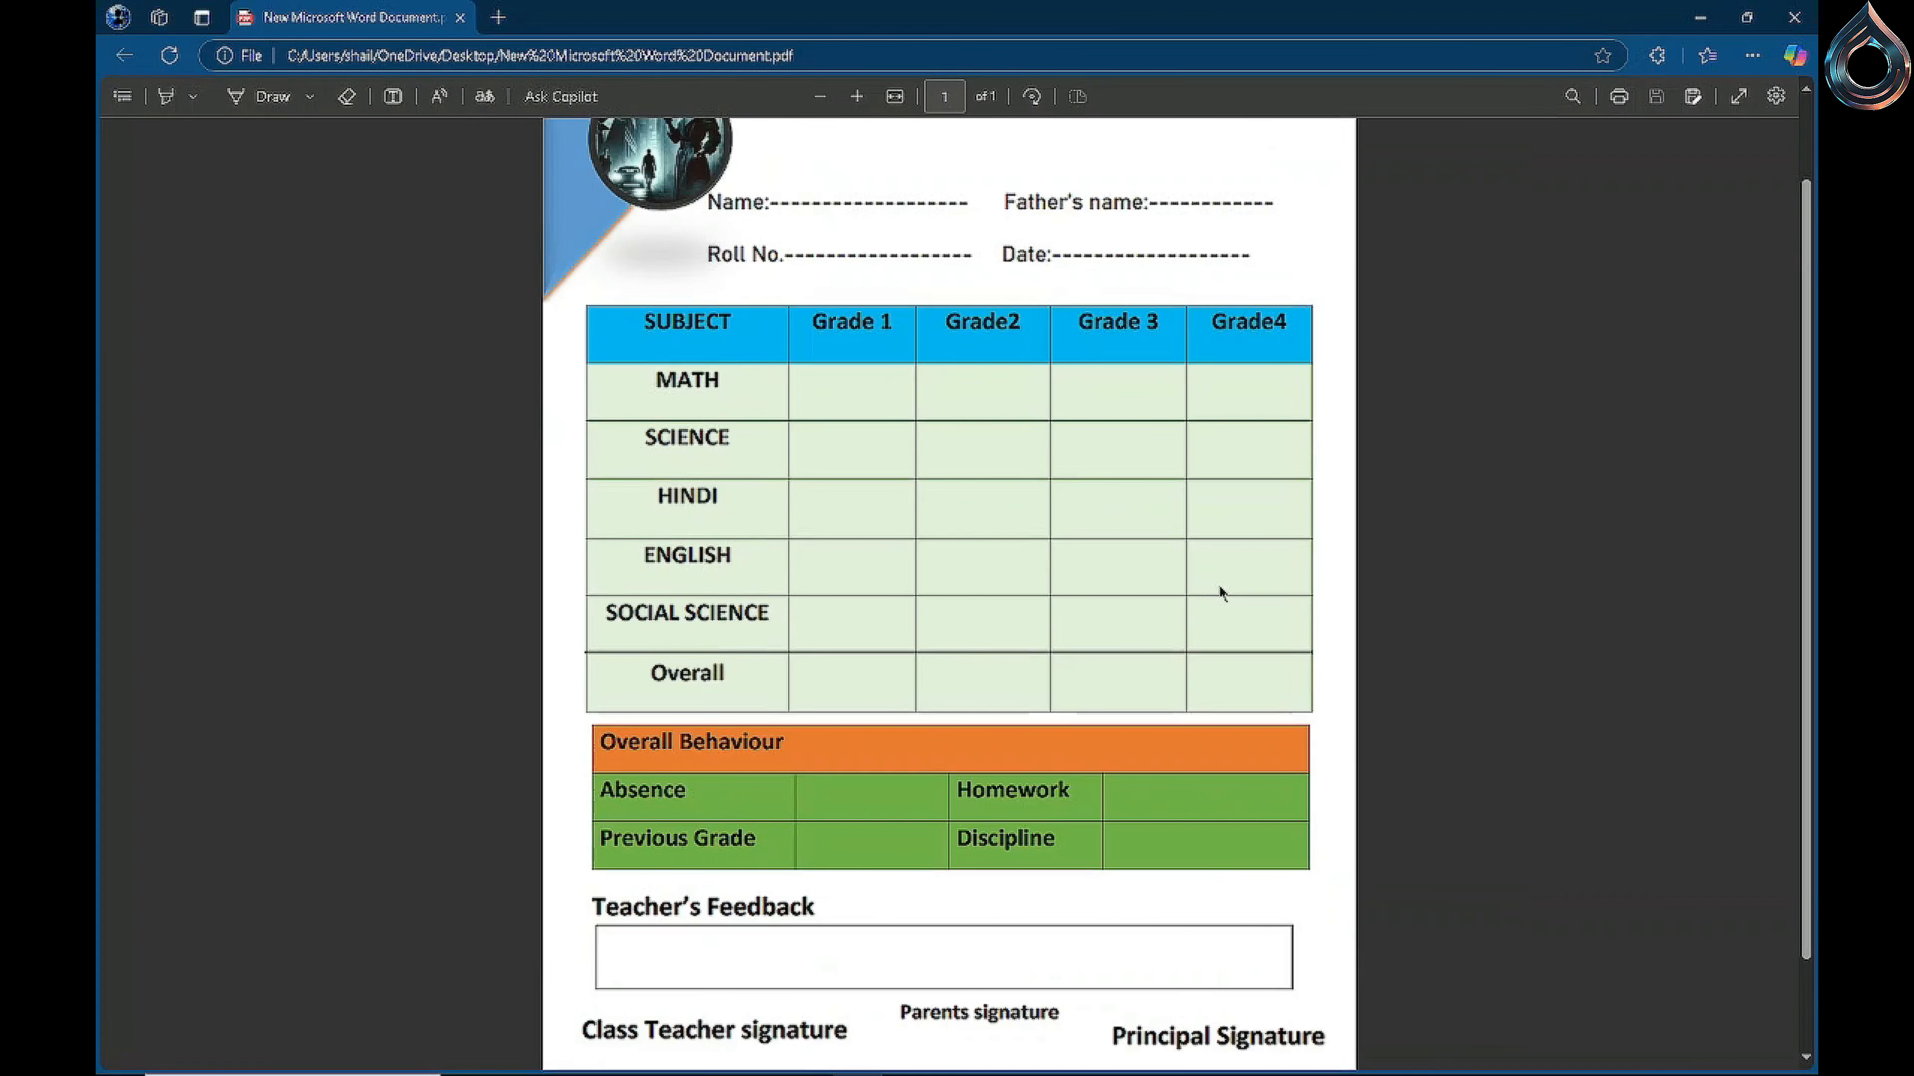